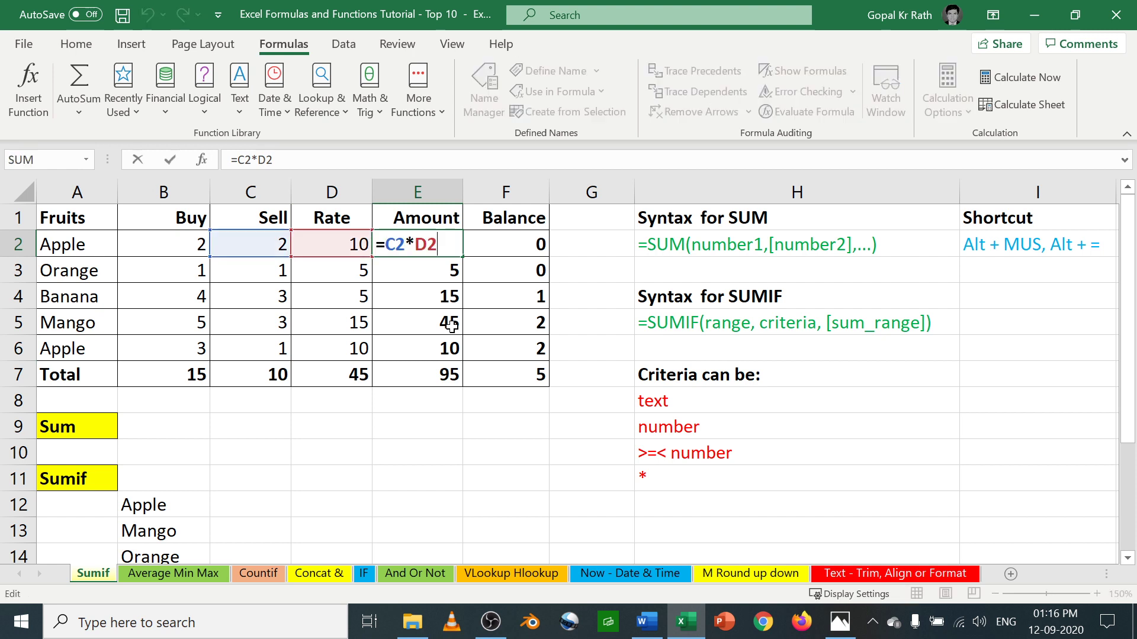
- Re-enter the Amount formula =C2*D2 in cell E2 for the first Apple row
key("Escape")
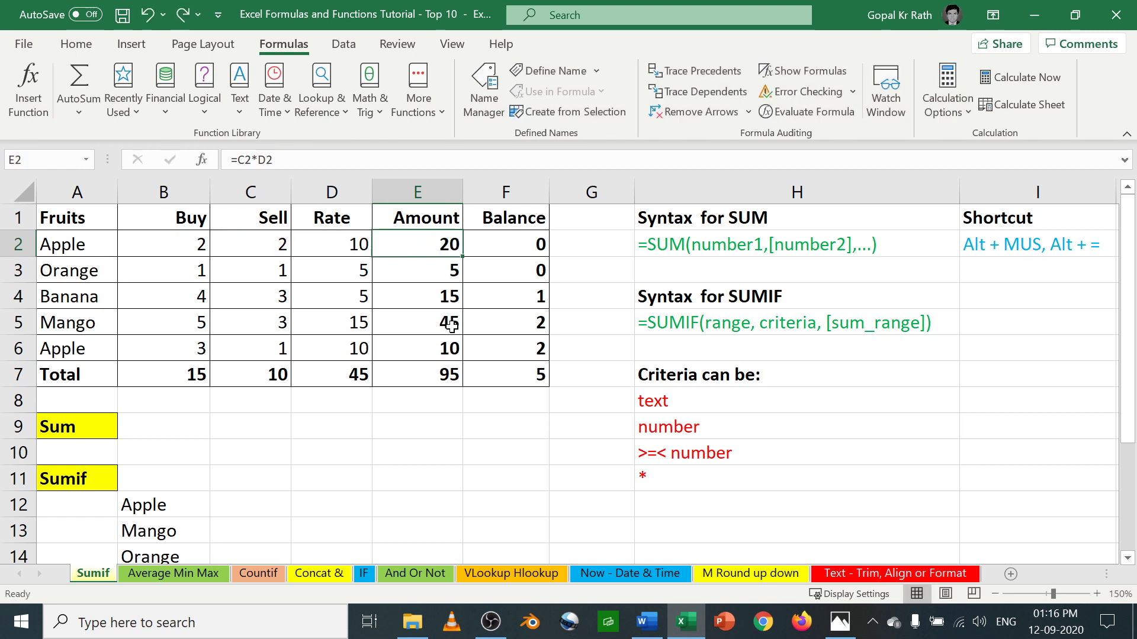
type("=")
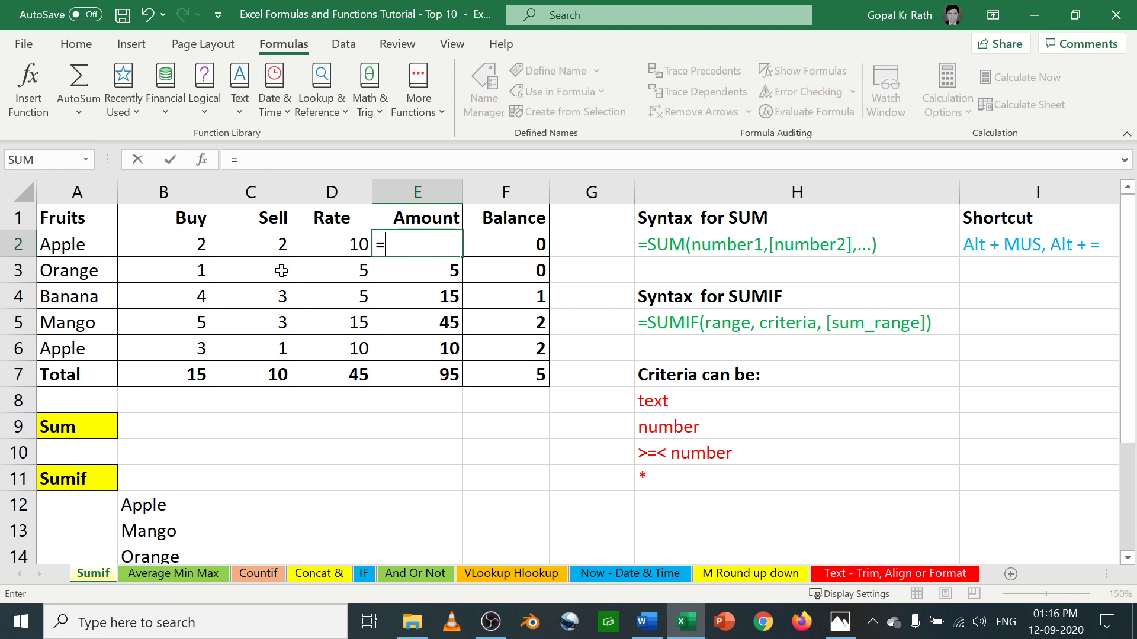
left_click(265, 243)
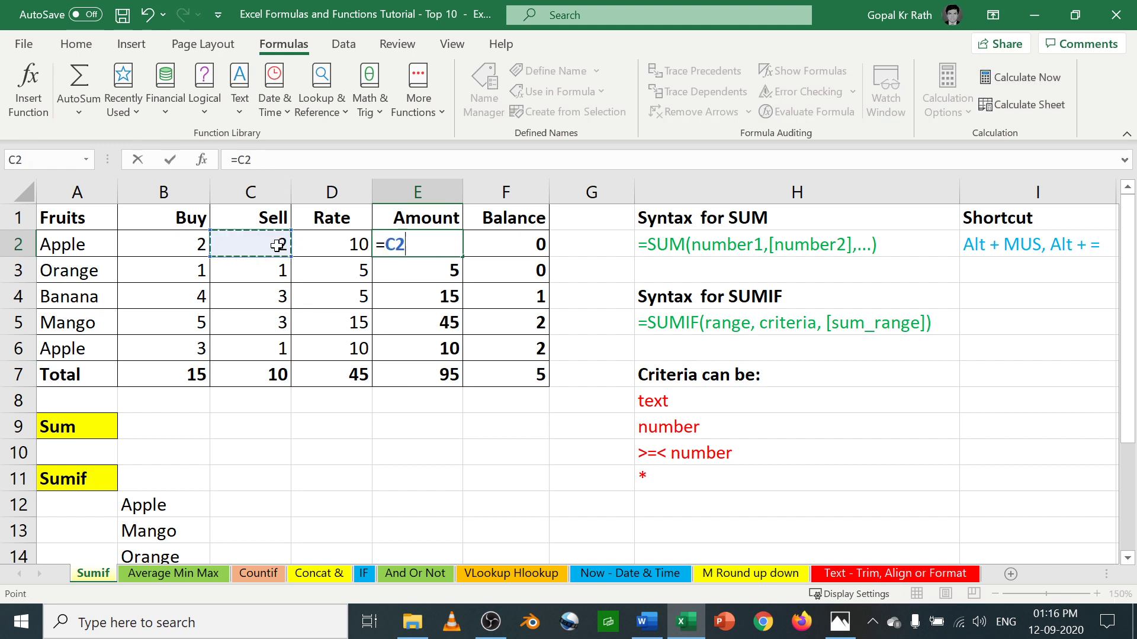
type("*")
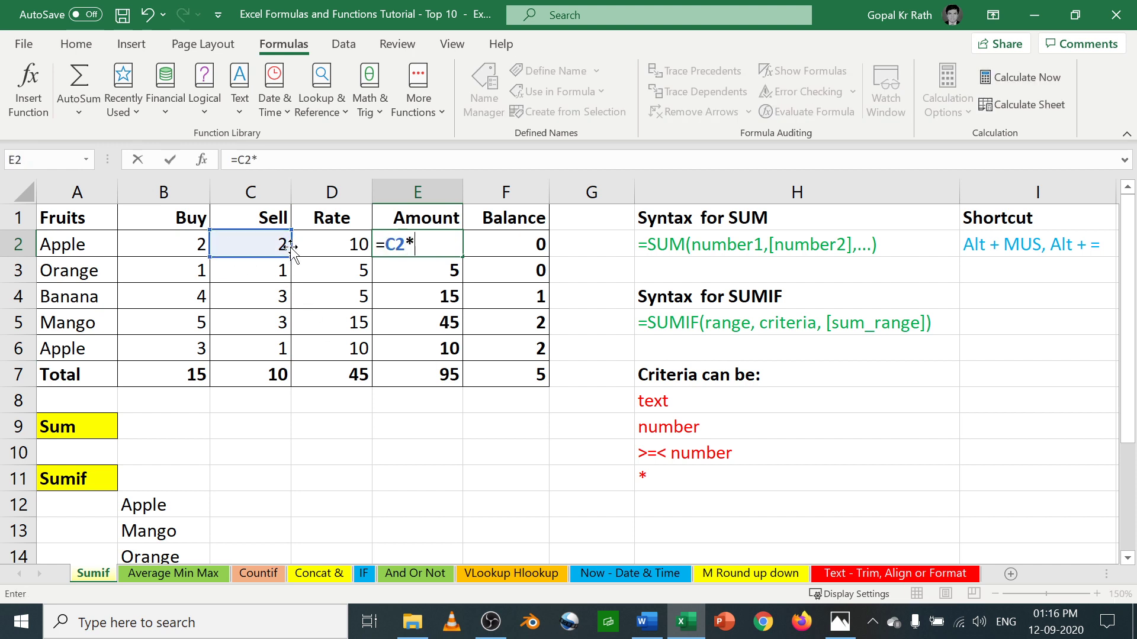
left_click(337, 244)
key("Return")
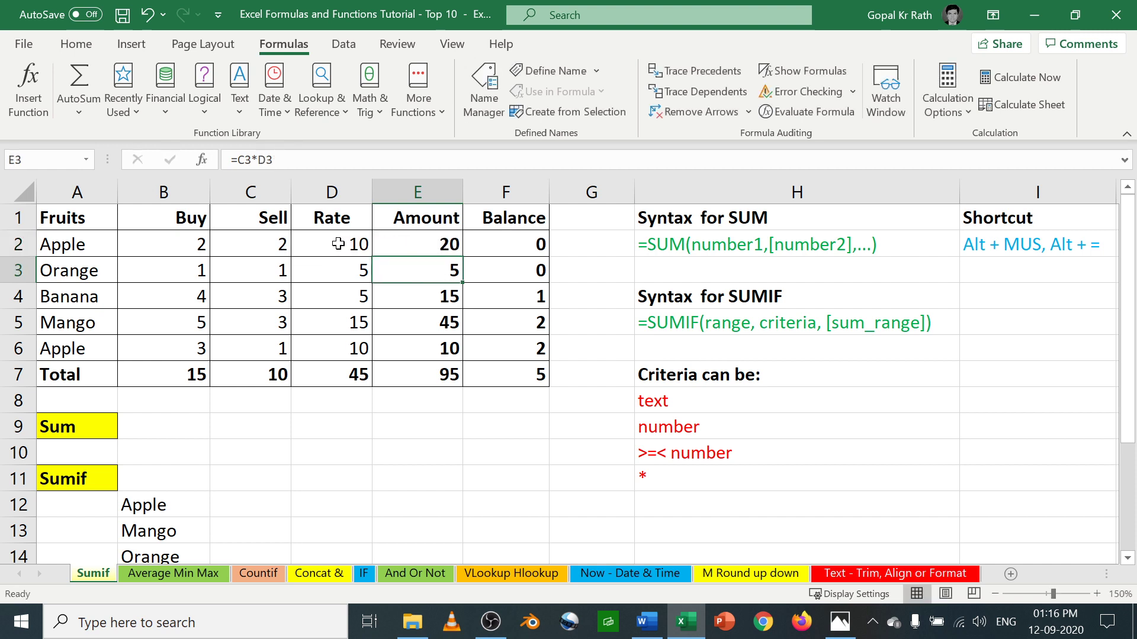
- Inspect the Balance formula in cell F2 and the Buy total formula in cell B7 without changing them
double_click(529, 244)
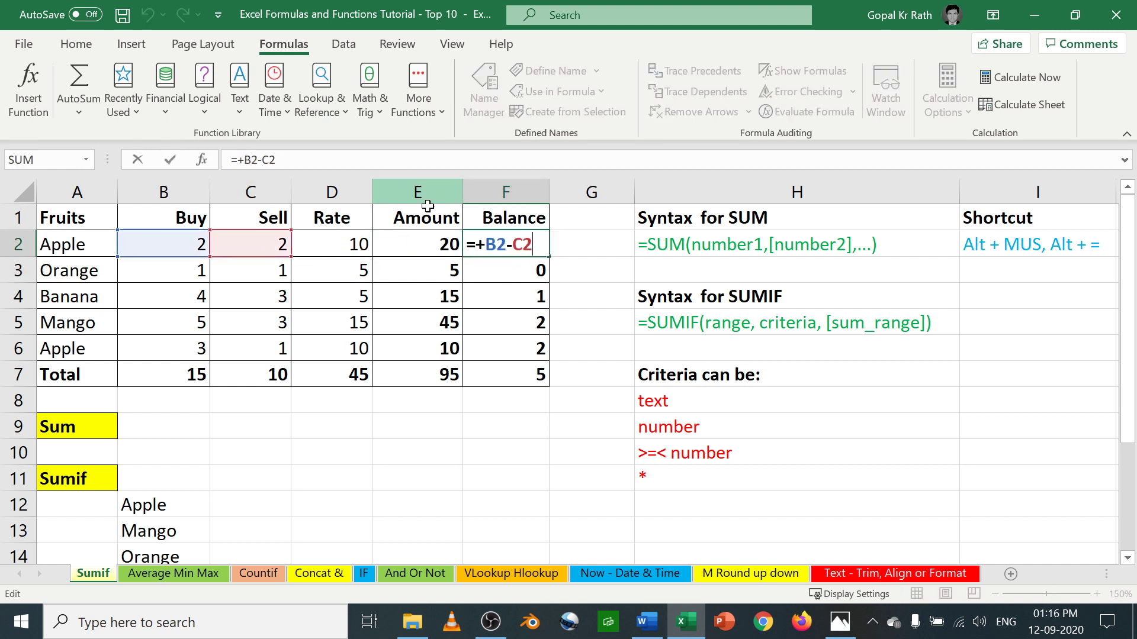
key("Escape")
double_click(194, 374)
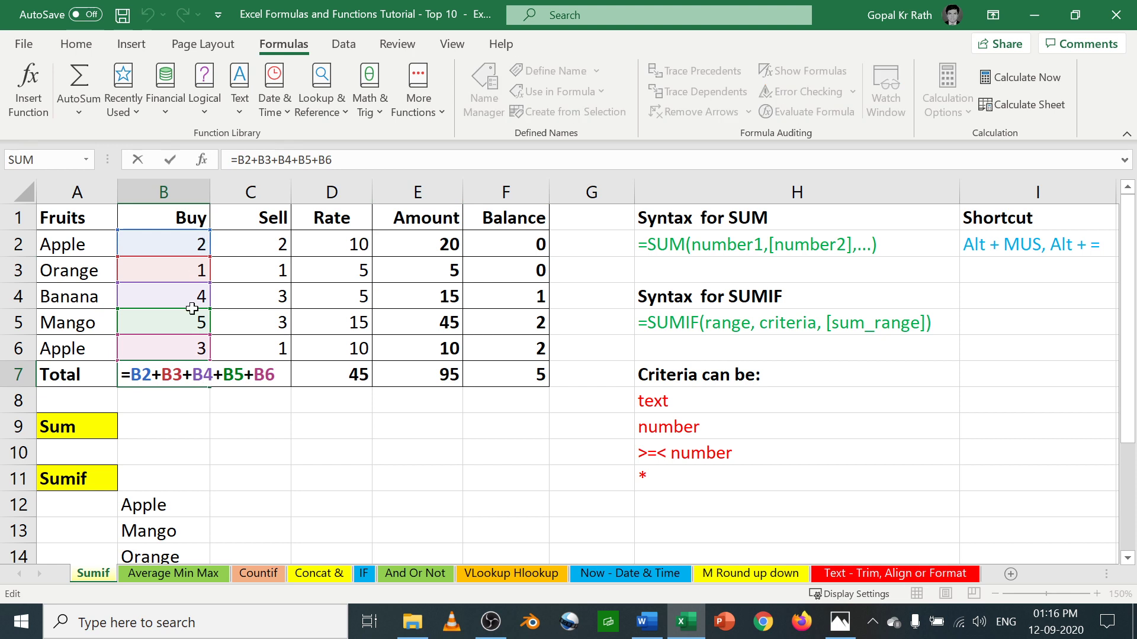
key("Escape")
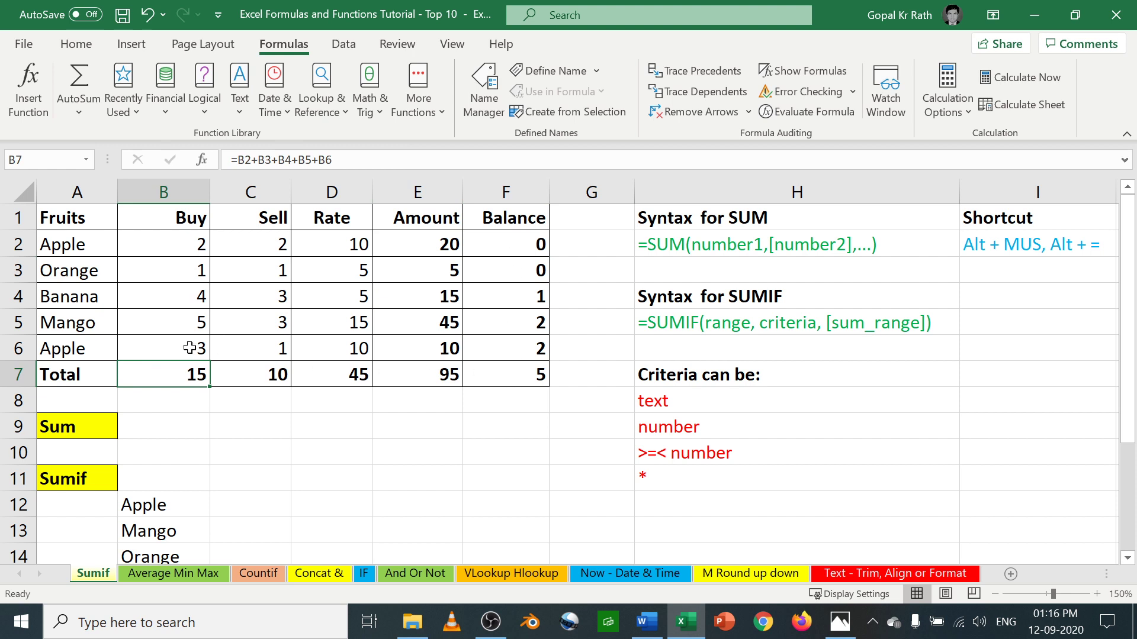
- Try deleting row 6 (the second Apple entry), check the Buy total formula, and undo the deletion
left_click(8, 350)
key("ctrl+minus")
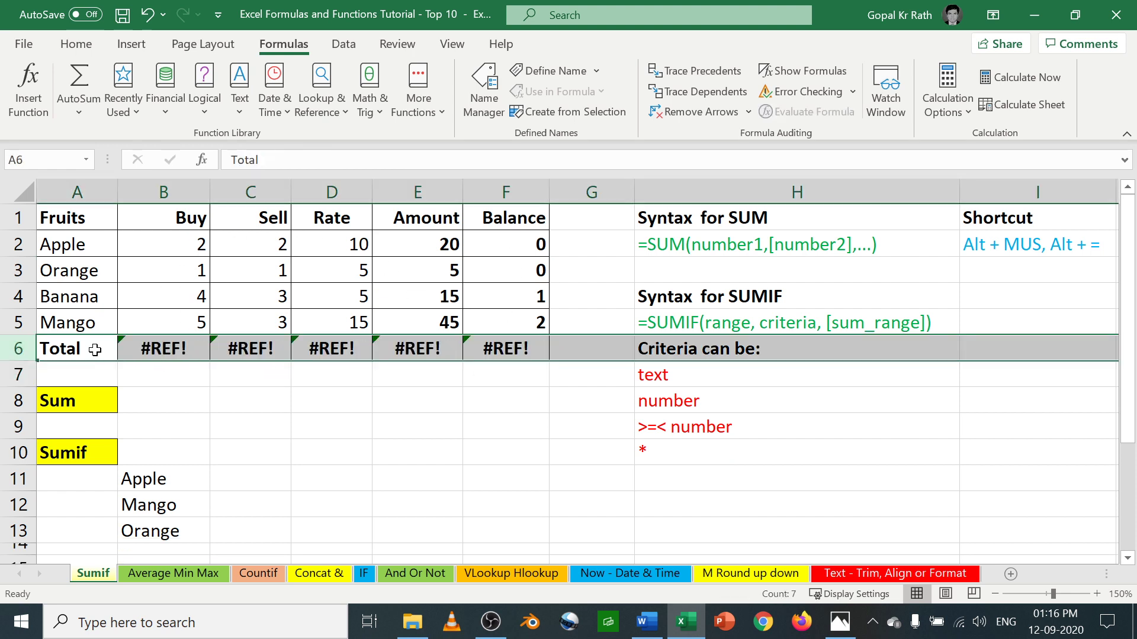
left_click(178, 339)
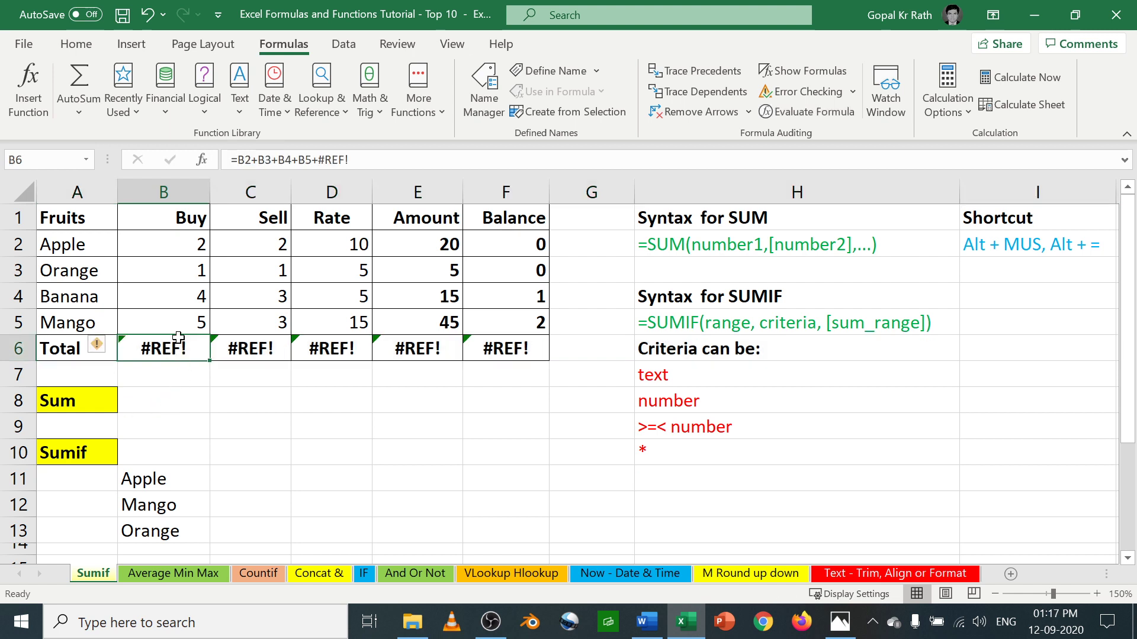
key("ctrl+z")
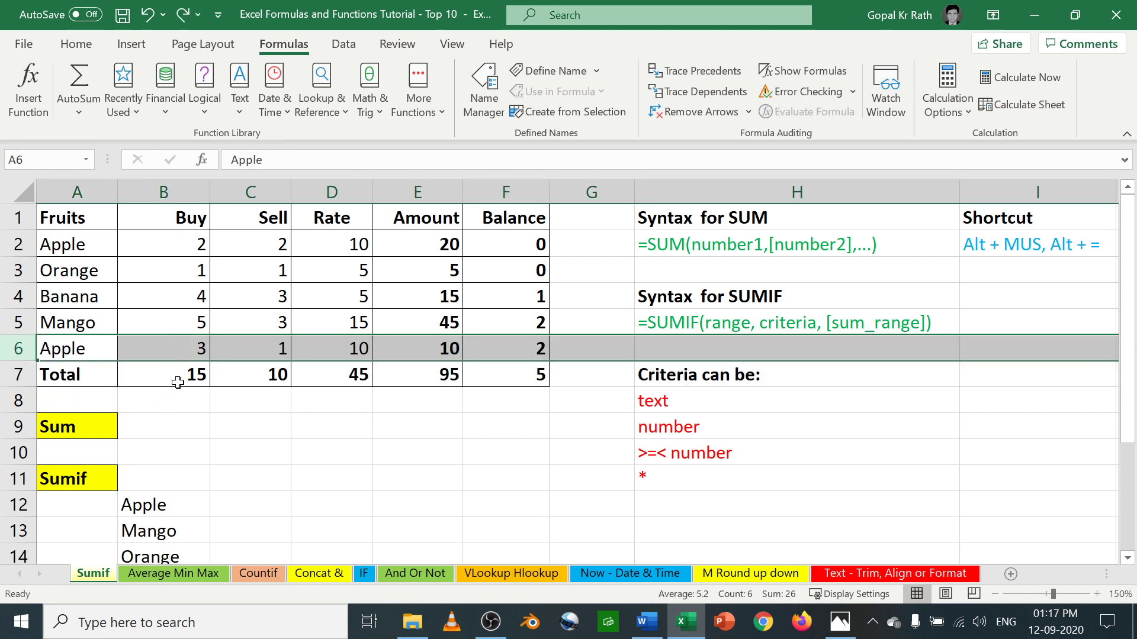
- Examine the Buy, Sell and Rate total formulas in row 7 and the Sum and Sumif section labels
left_click(65, 429)
left_click(62, 467)
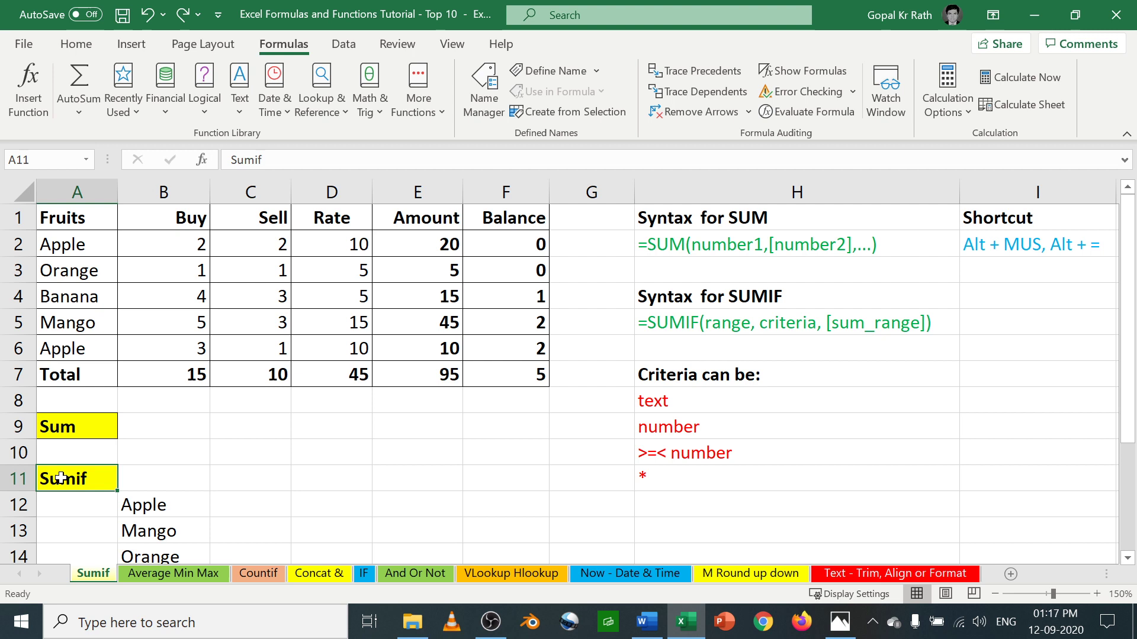
left_click(148, 428)
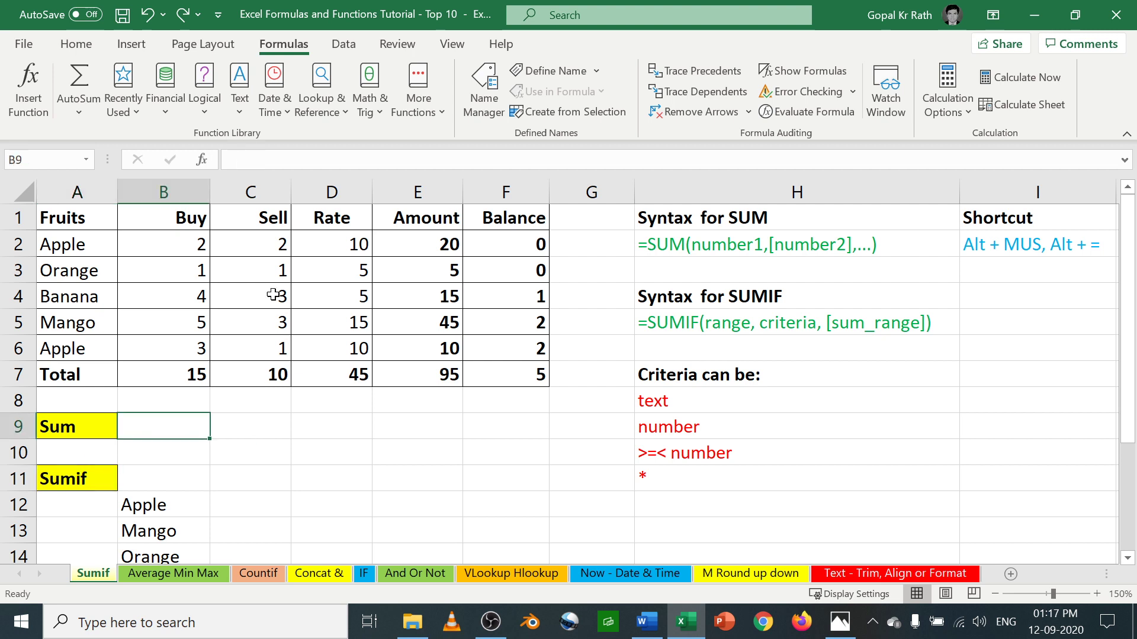
left_click(275, 247)
left_click(200, 379)
left_click(262, 378)
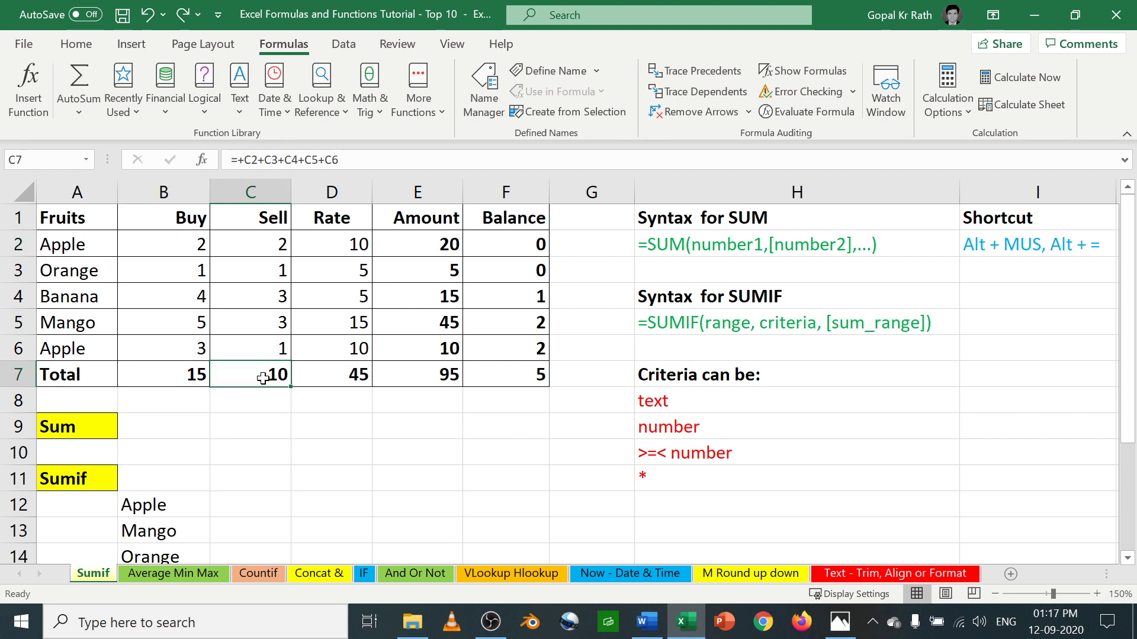
left_click(364, 377)
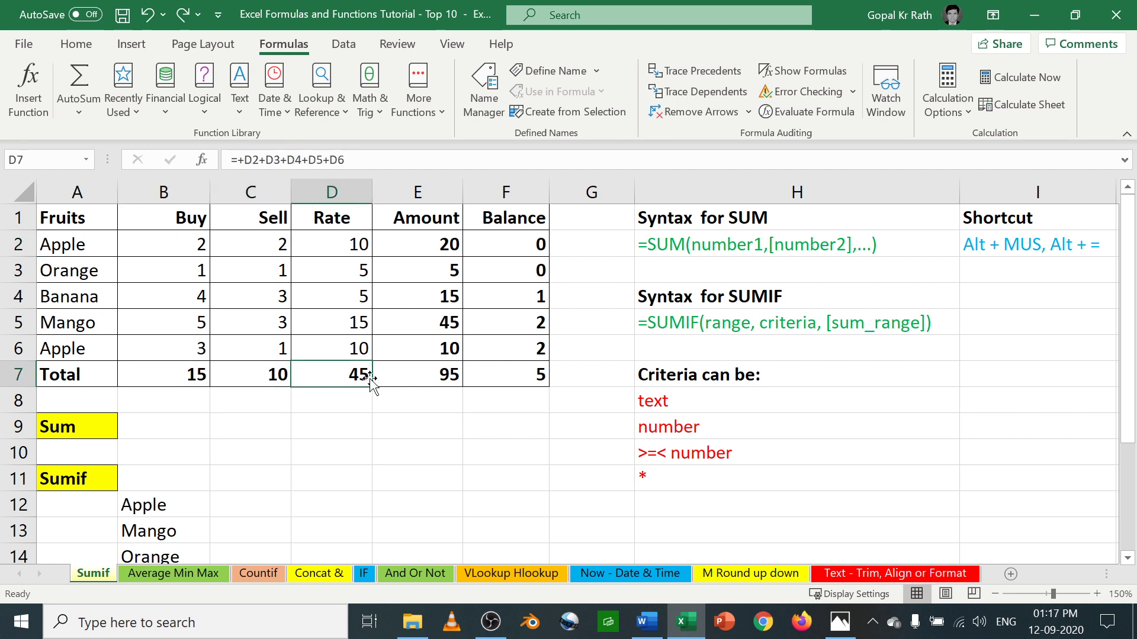
left_click(82, 430)
left_click(79, 478)
left_click(159, 422)
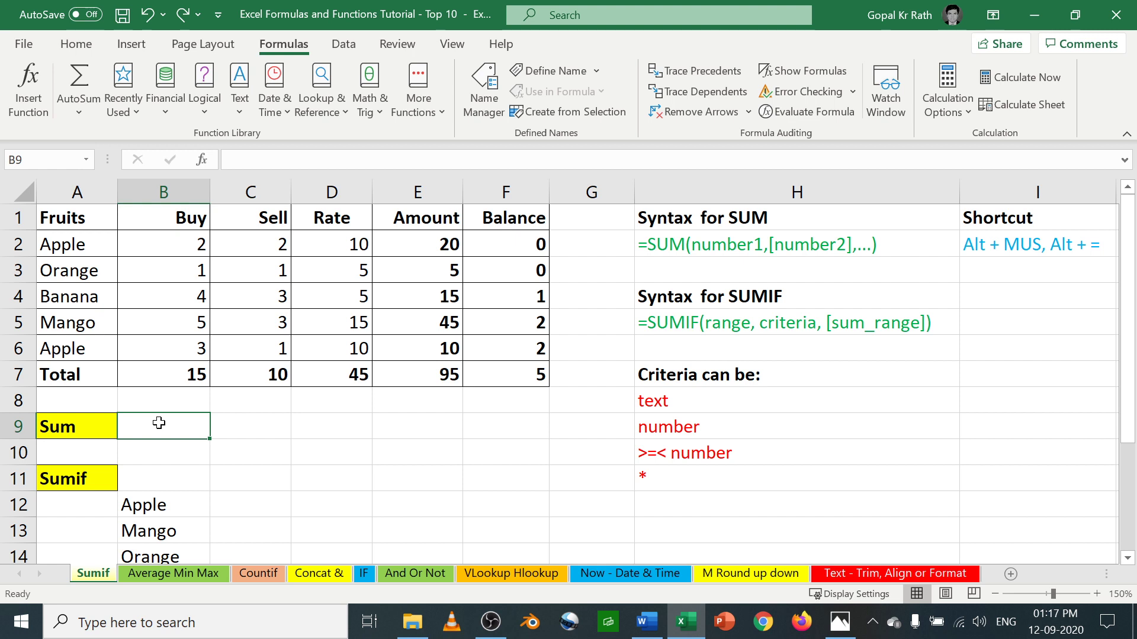
left_click(195, 382)
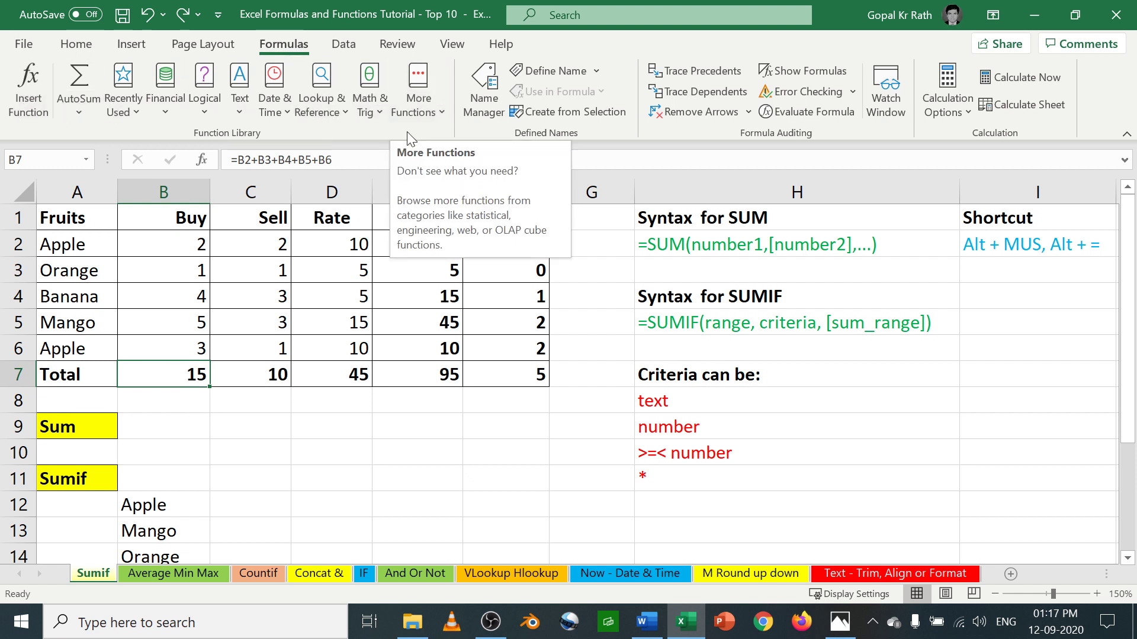
left_click(157, 420)
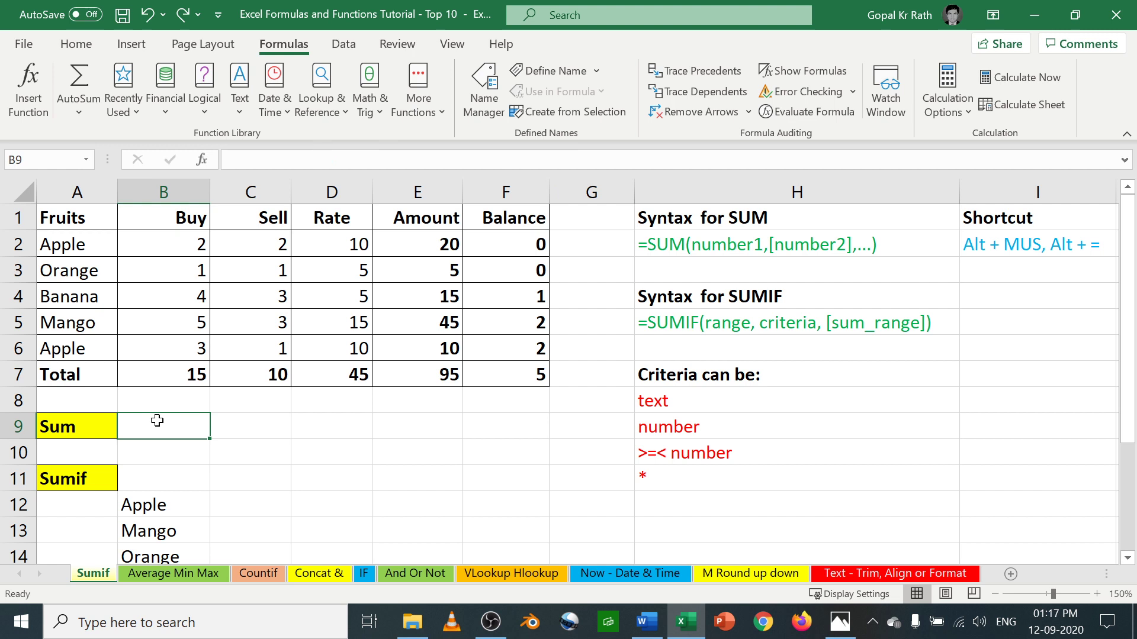
key("alt")
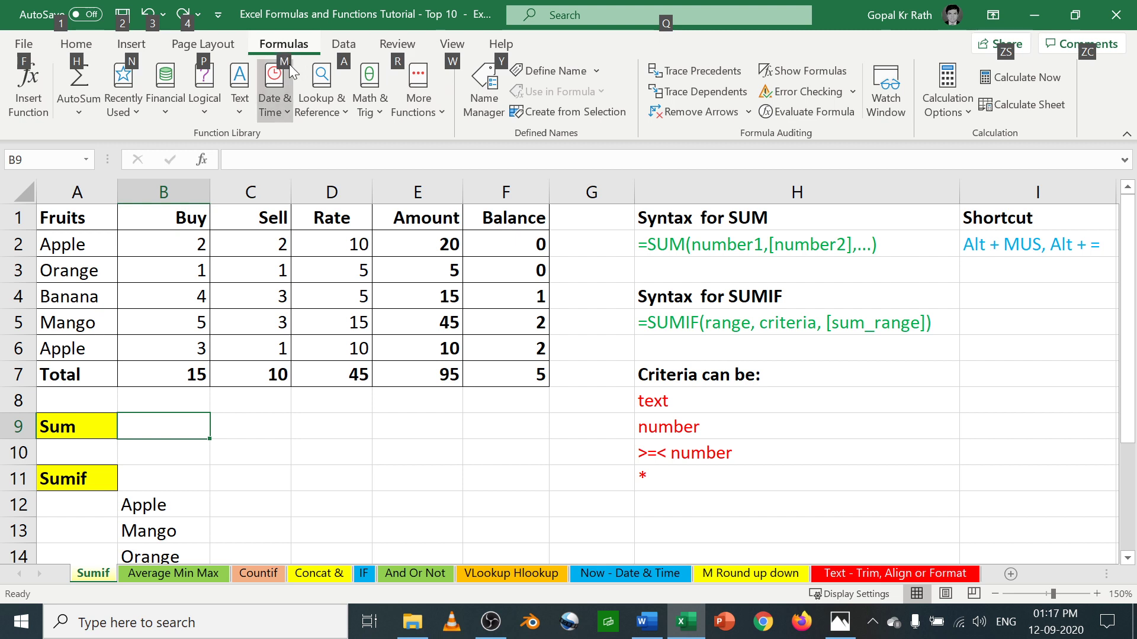
key("m")
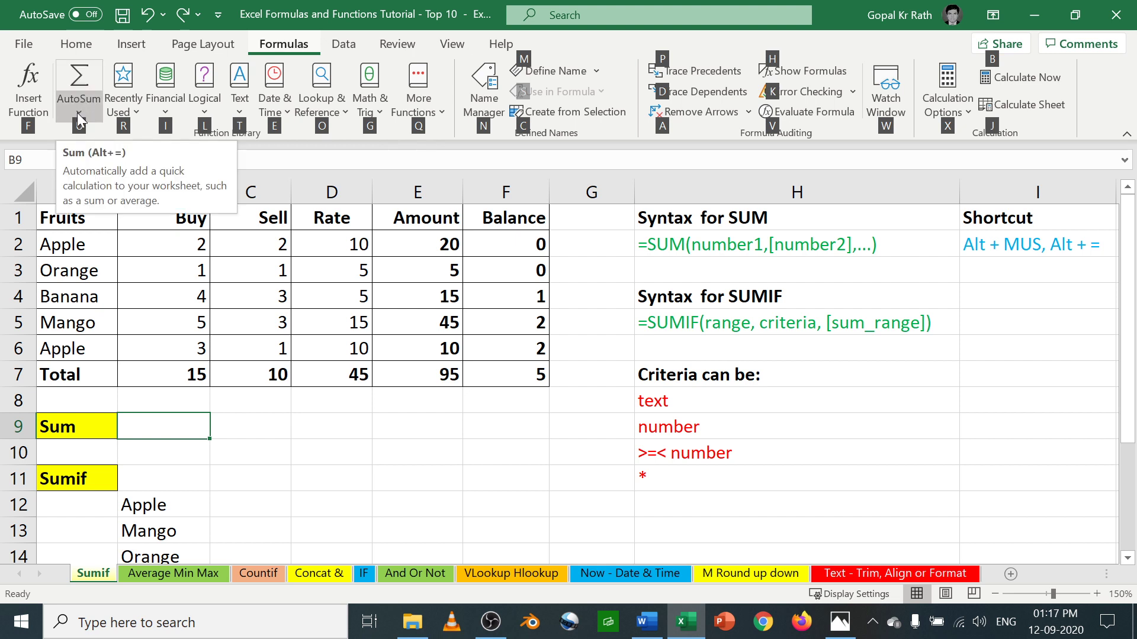
key("u")
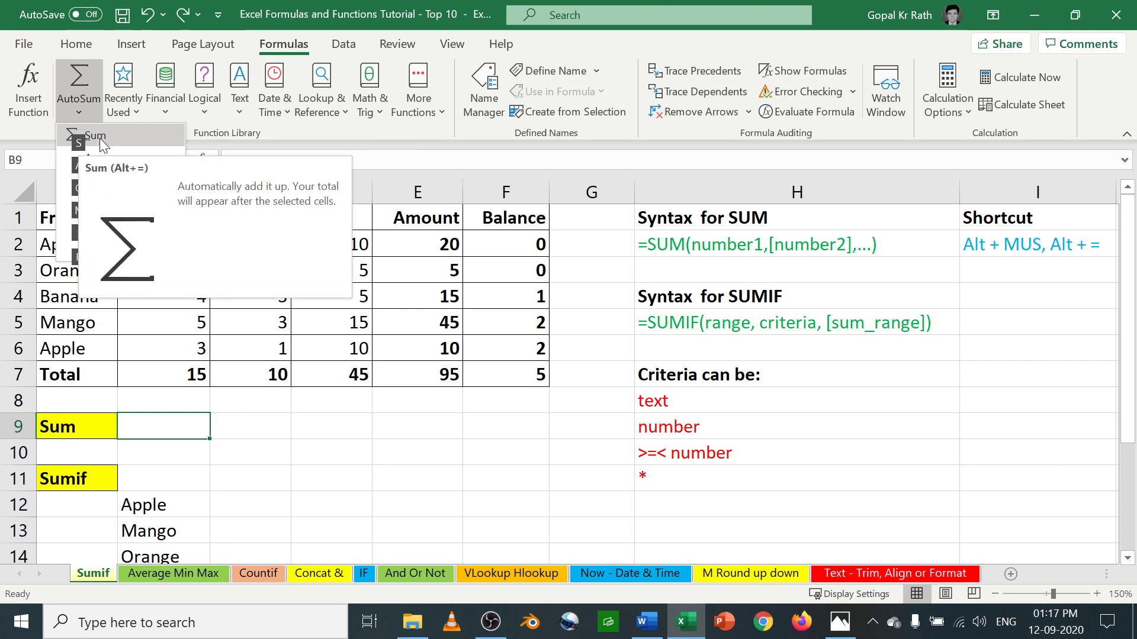
key("Escape")
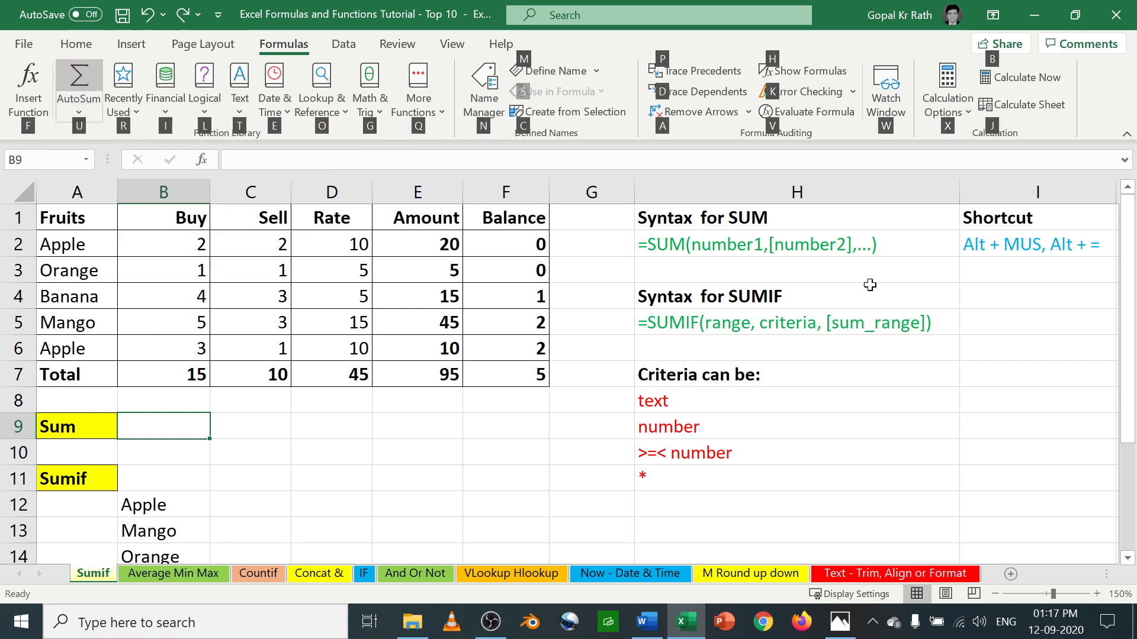
- Check the shortcut note in cell I2, insert =SUM(B2:B7) in cell B8 with AutoSum, and clear that cell
left_click(1000, 248)
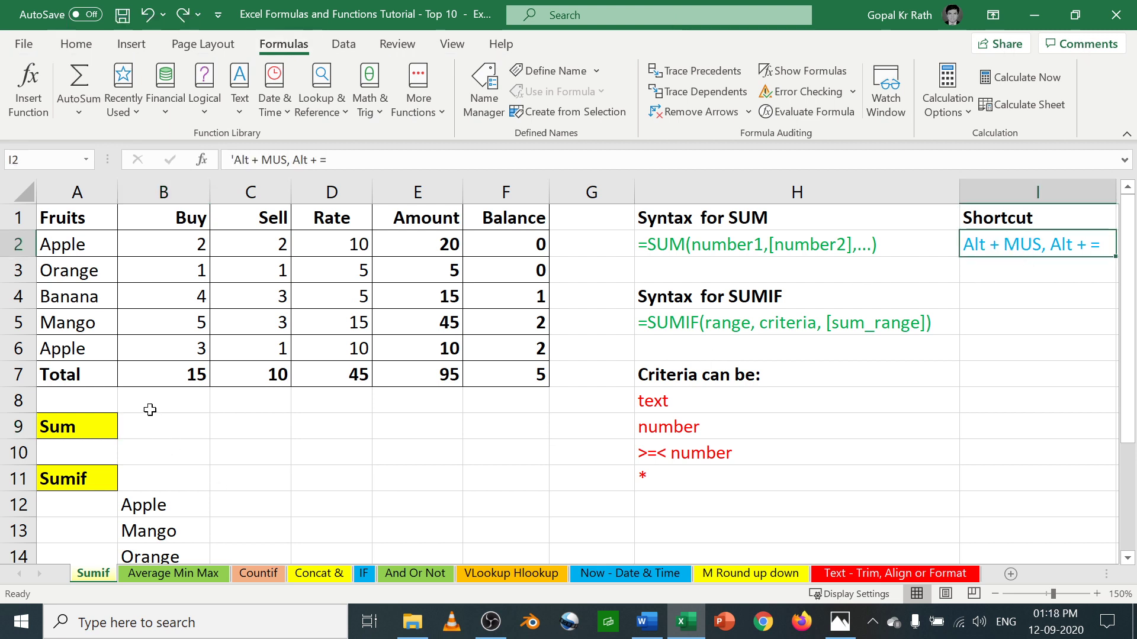
left_click(186, 400)
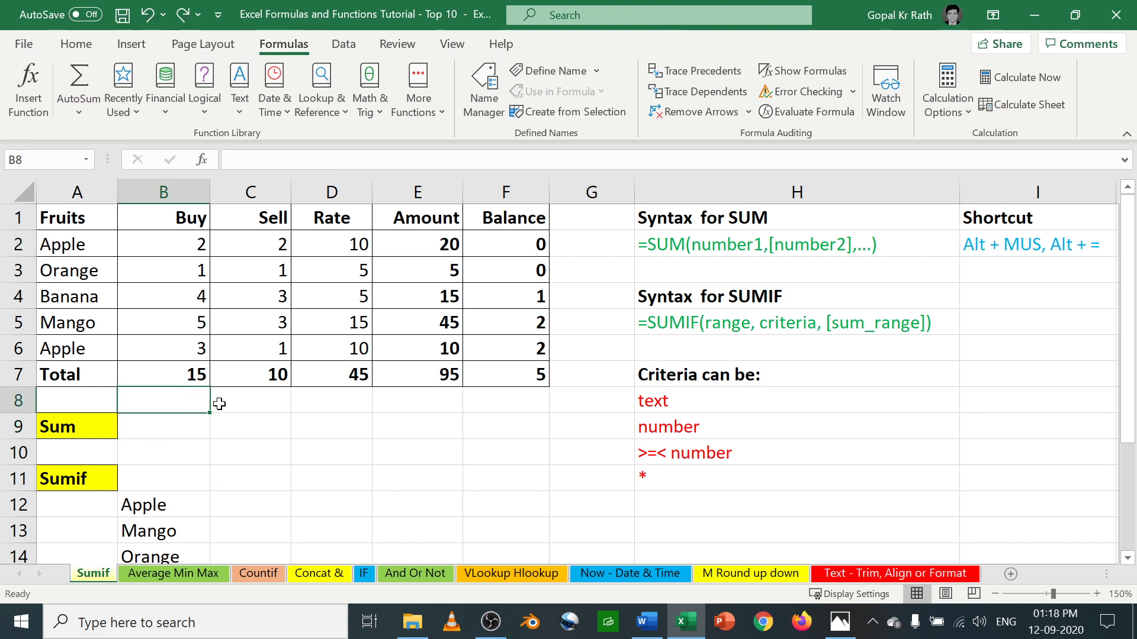
key("alt")
key("m")
key("u")
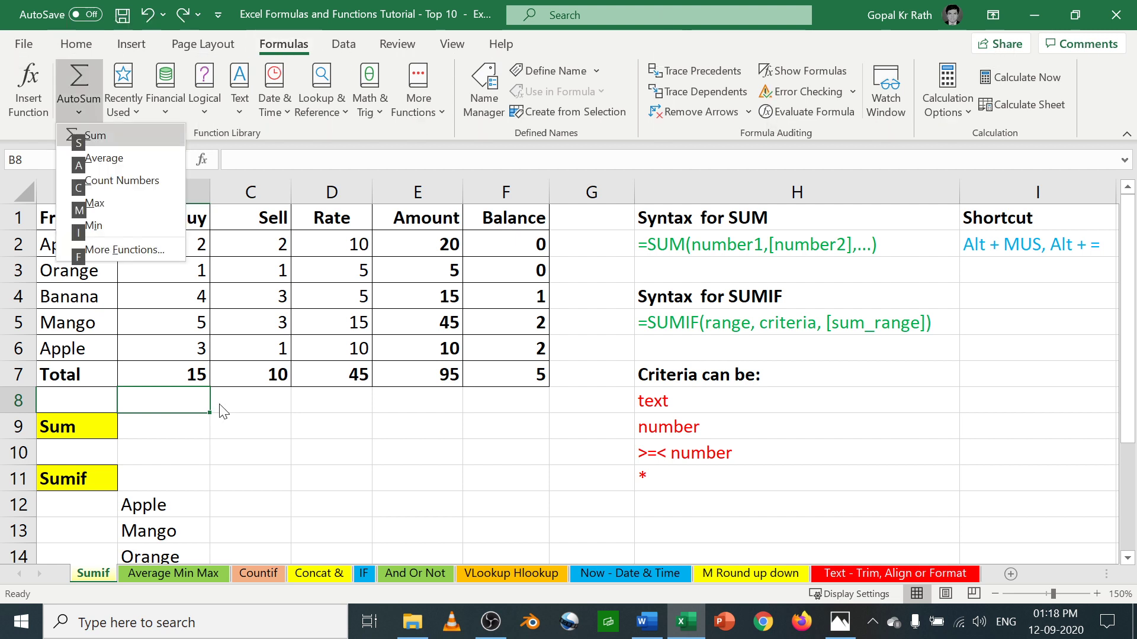
key("s")
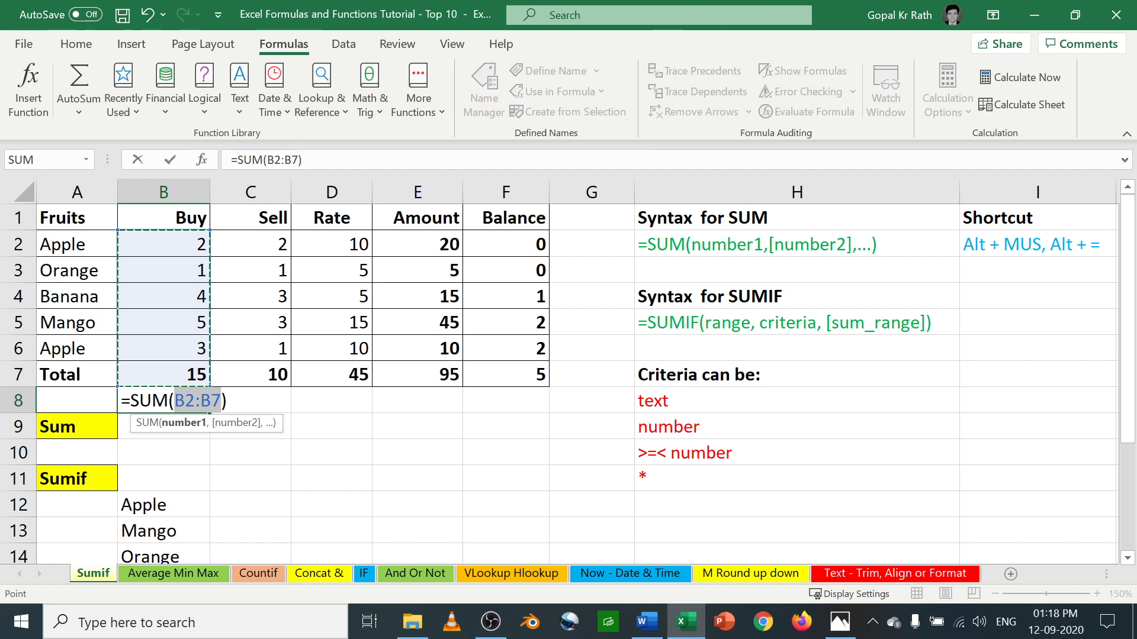
key("Return")
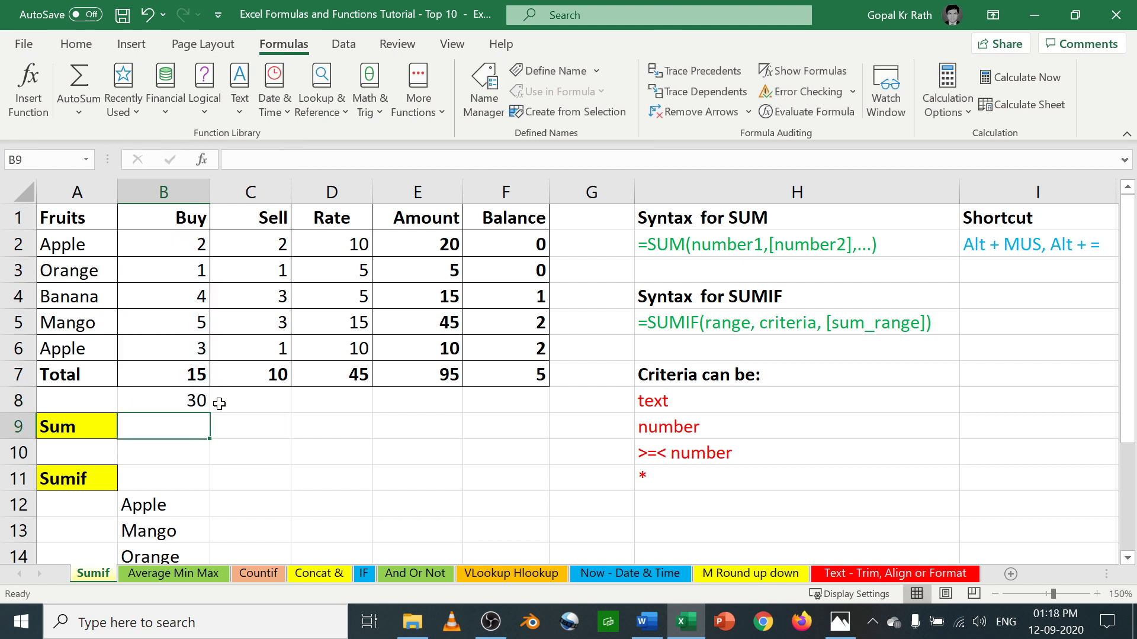
key("Up")
key("Delete")
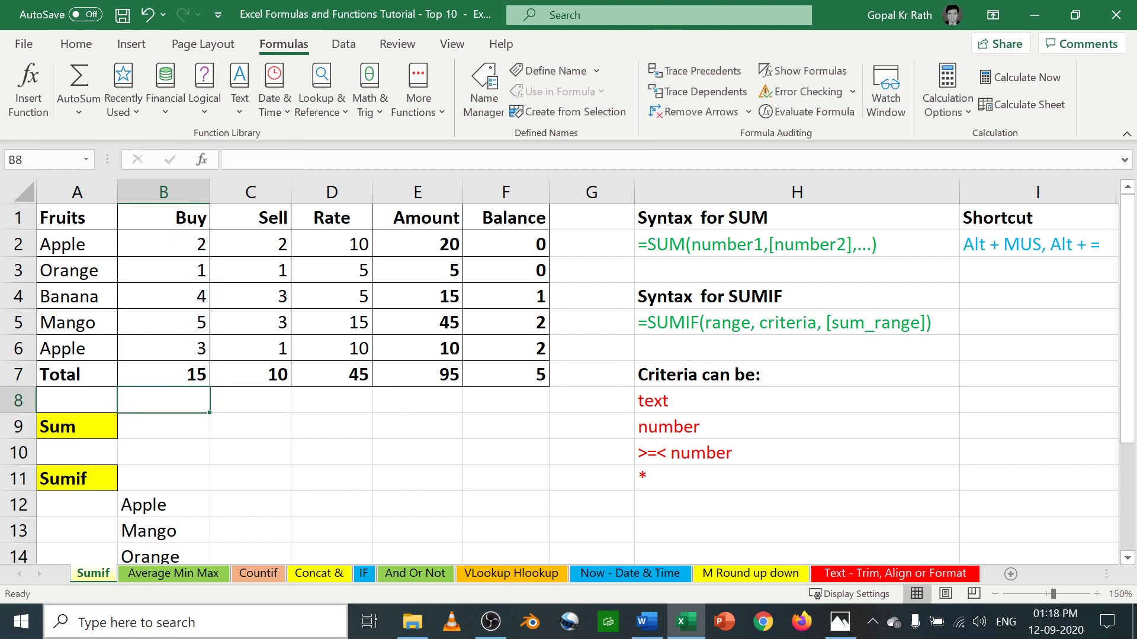
- Repeat the AutoSum of B2:B7 in cell B8 using the alternative shortcut noted in I2, and delete the formula
left_click(1016, 249)
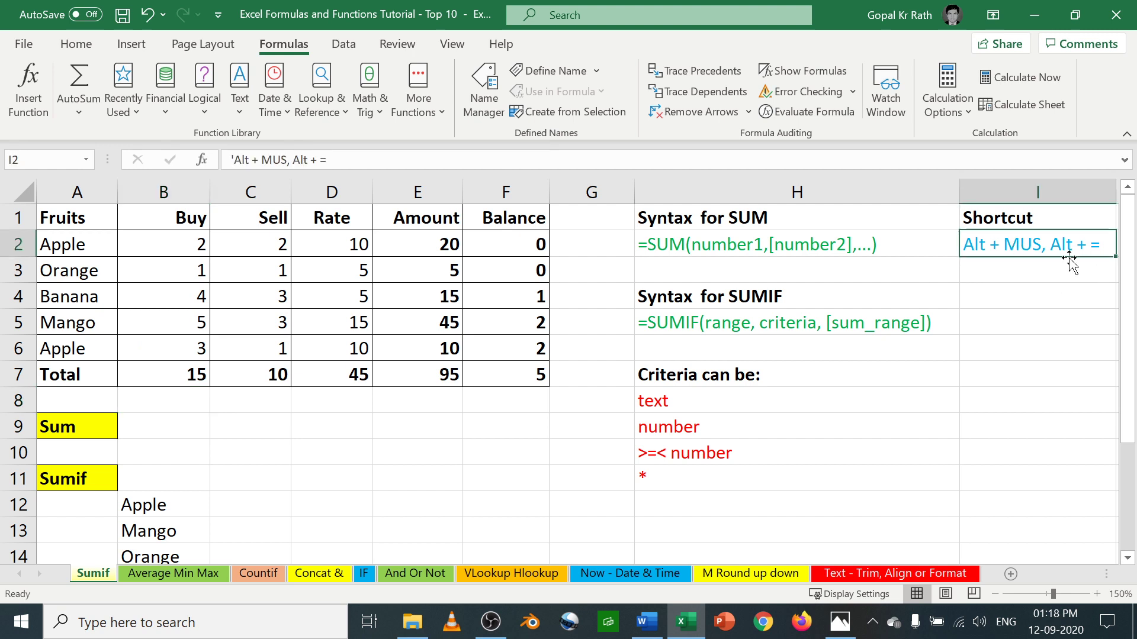
left_click(162, 403)
key("alt+equal")
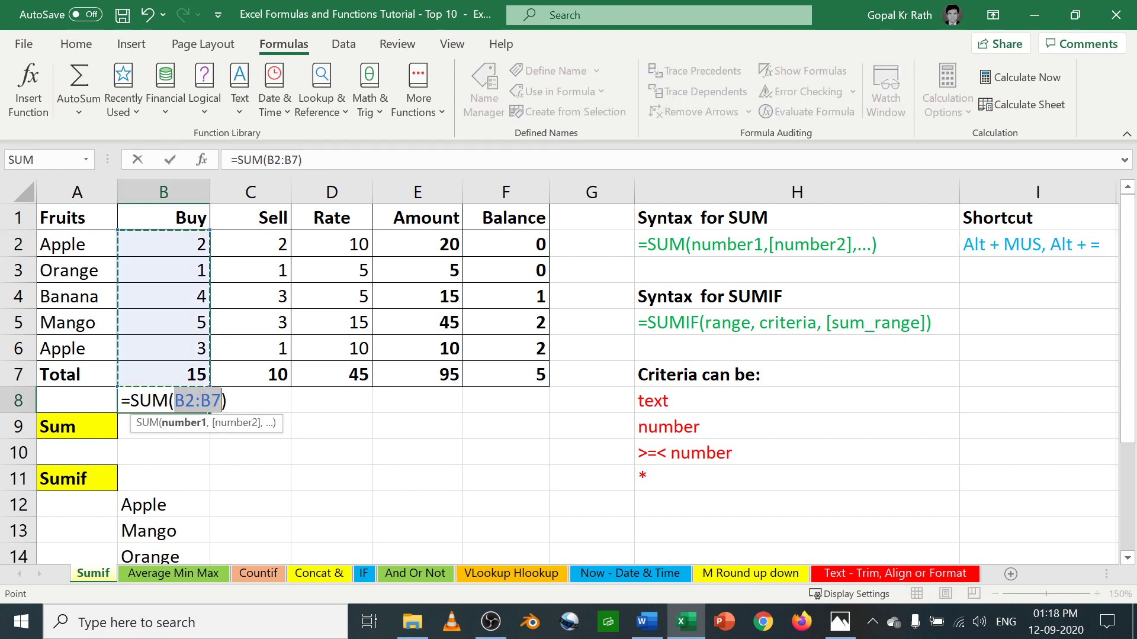
key("Return")
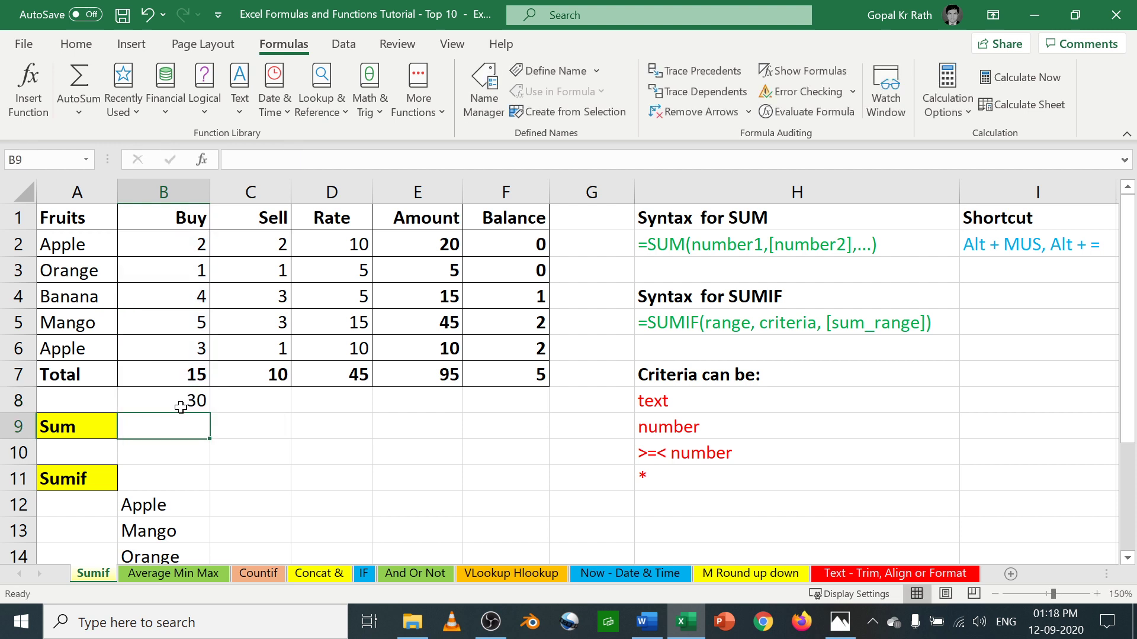
left_click(181, 407)
key("Delete")
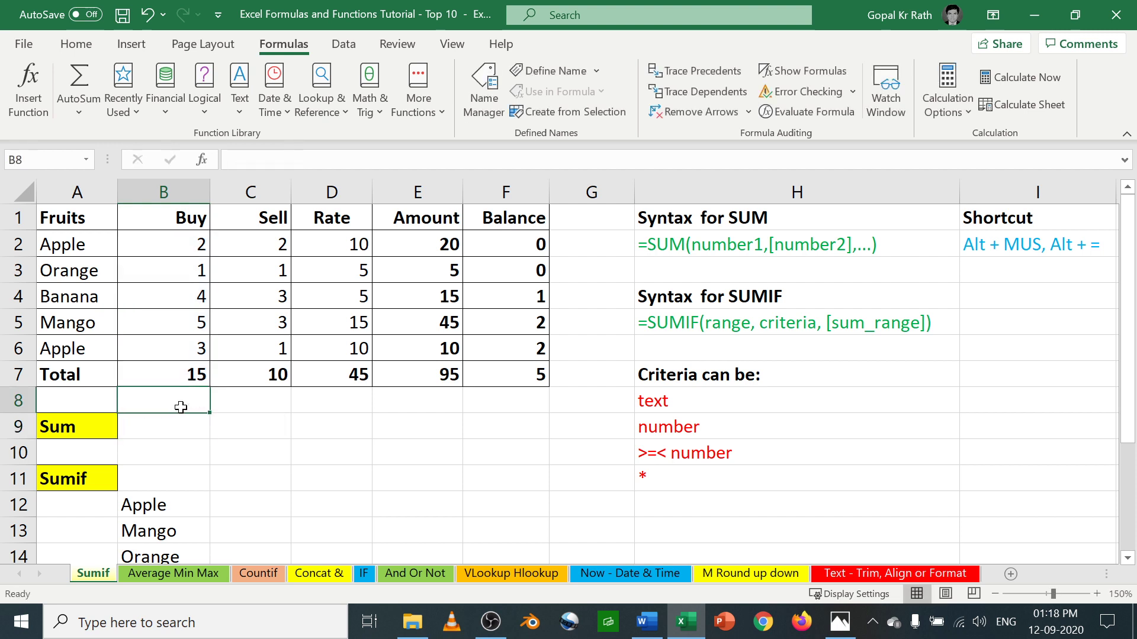
- Review the SUM and SUMIF syntax and criteria notes in H1:H11, finishing on the SUM syntax in H2
left_click(163, 426)
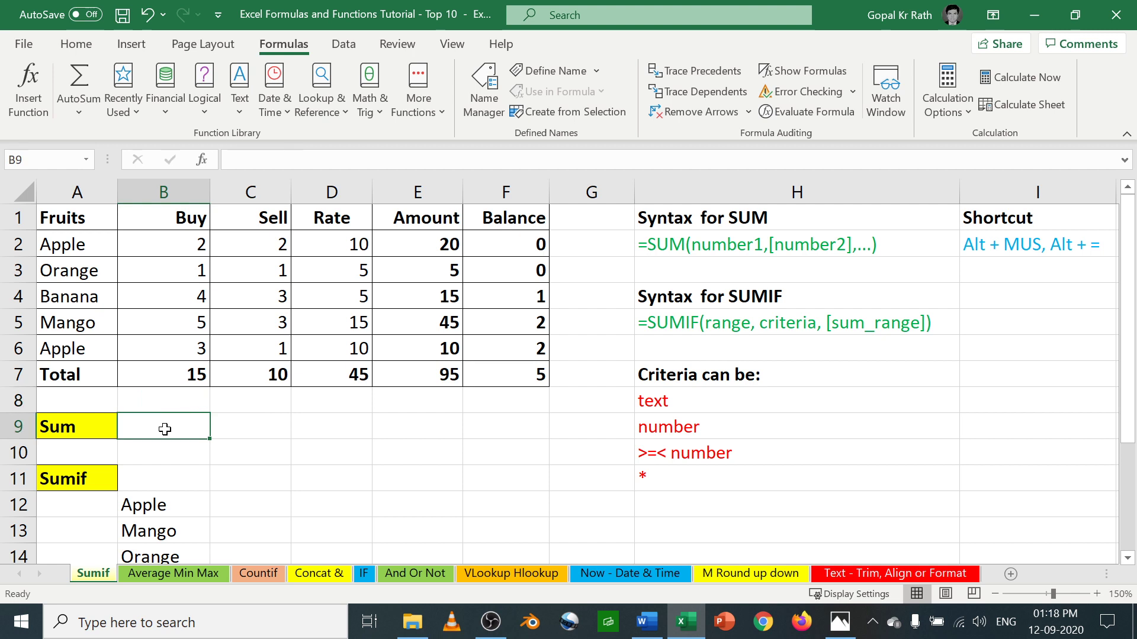
left_click_drag(714, 214, 725, 467)
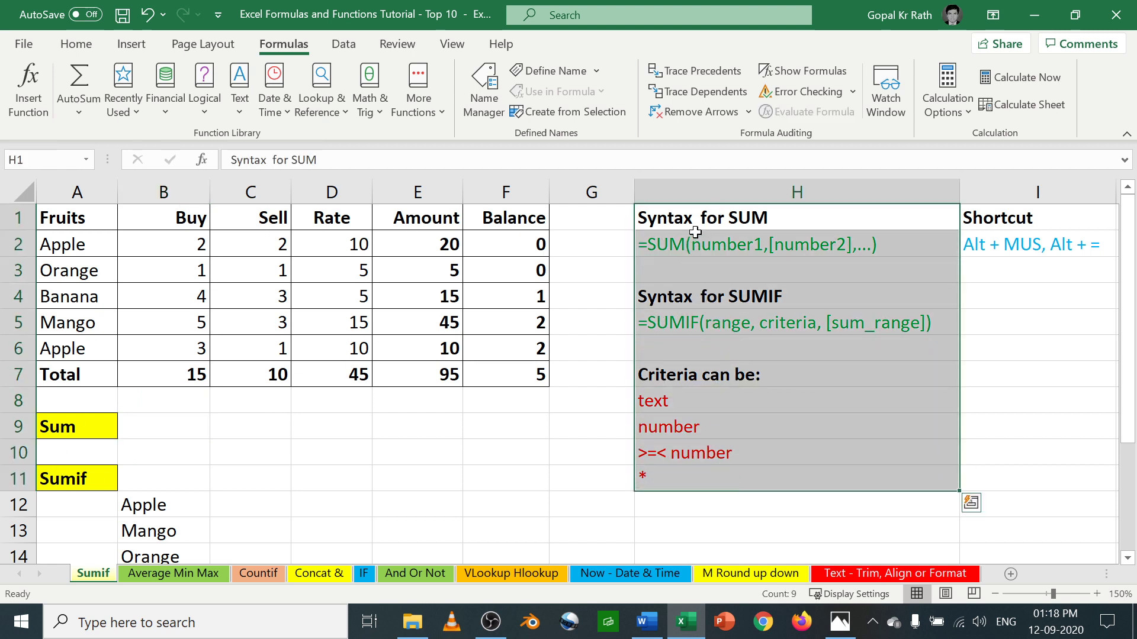
left_click(686, 245)
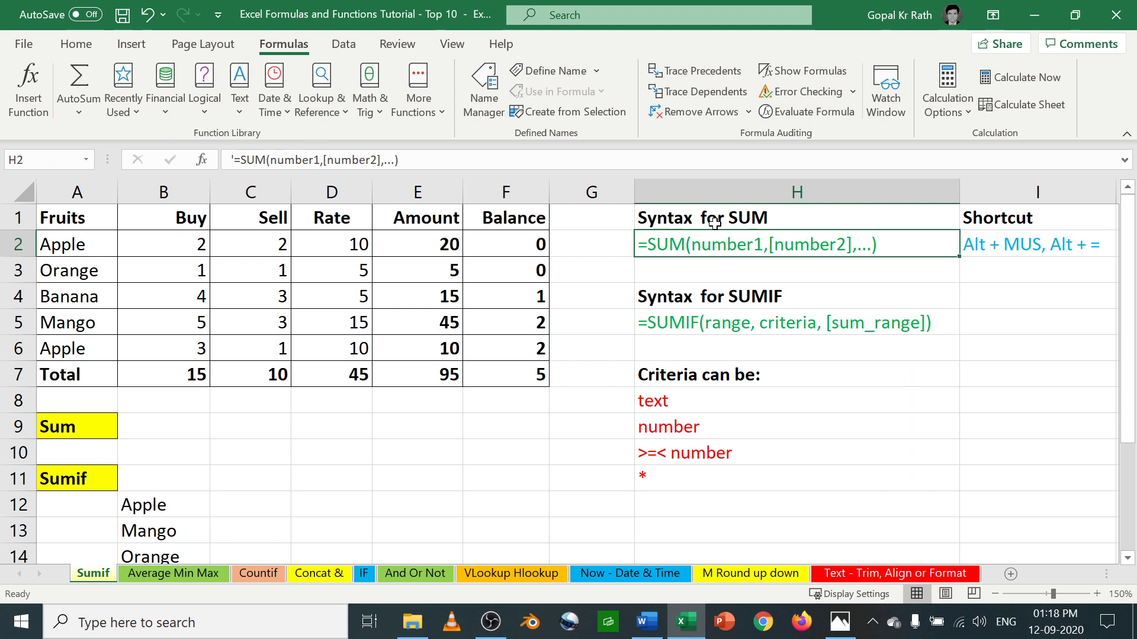
- Refer to the SUM syntax notes and enter =SUM(B2:B6) in cell B9 beside the Sum label
left_click(703, 217)
left_click_drag(703, 217, 708, 319)
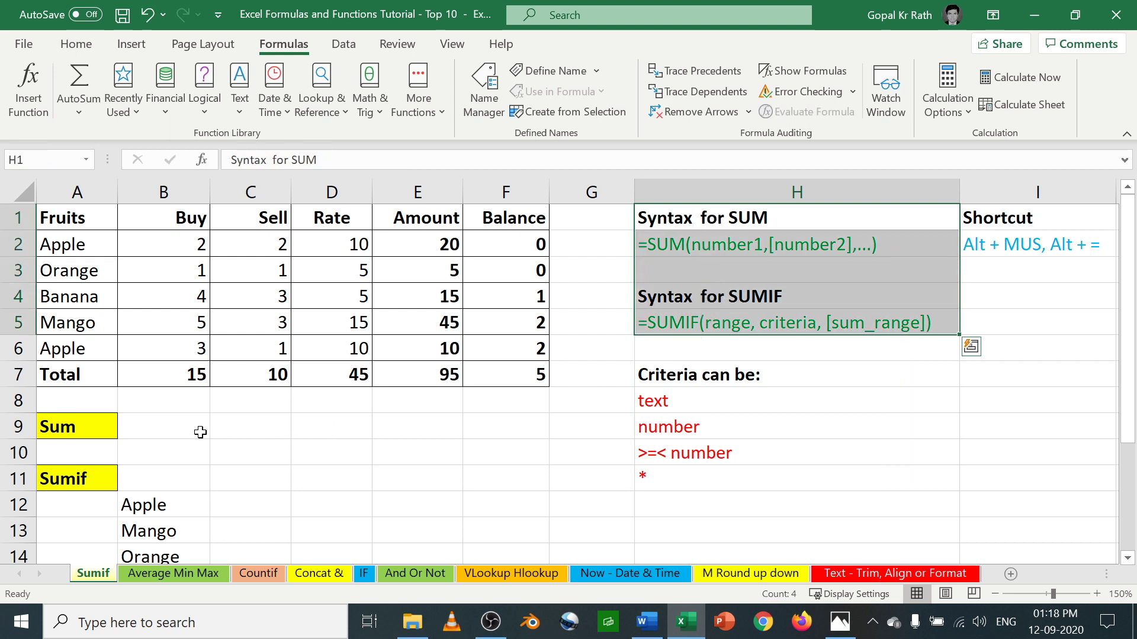
left_click(134, 427)
left_click(74, 427)
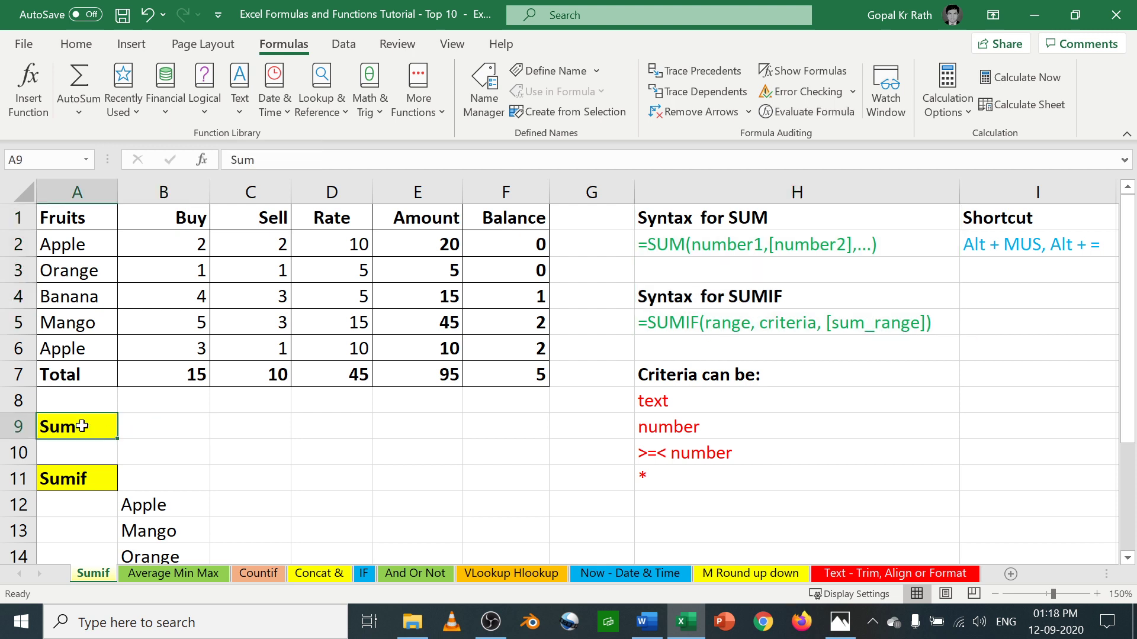
left_click(165, 425)
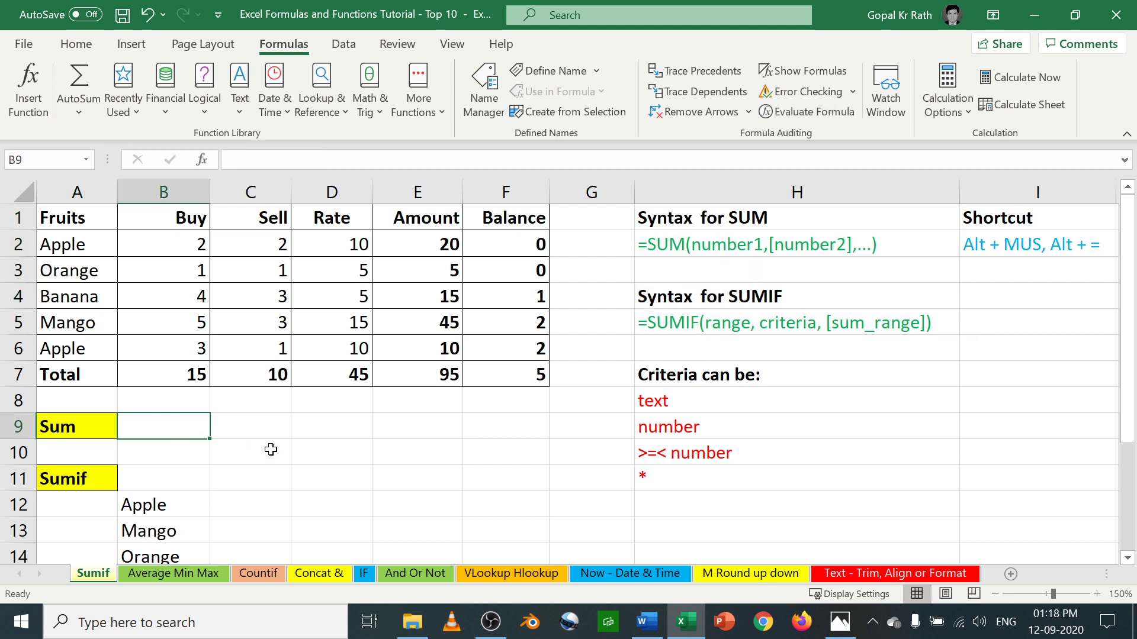
type("=")
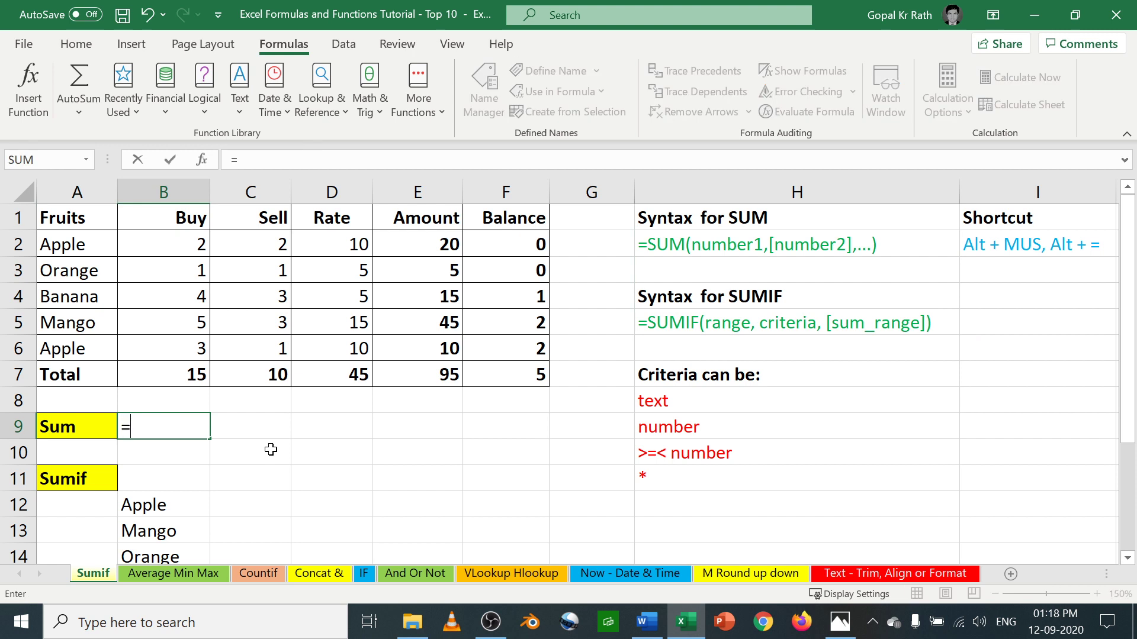
type("sum")
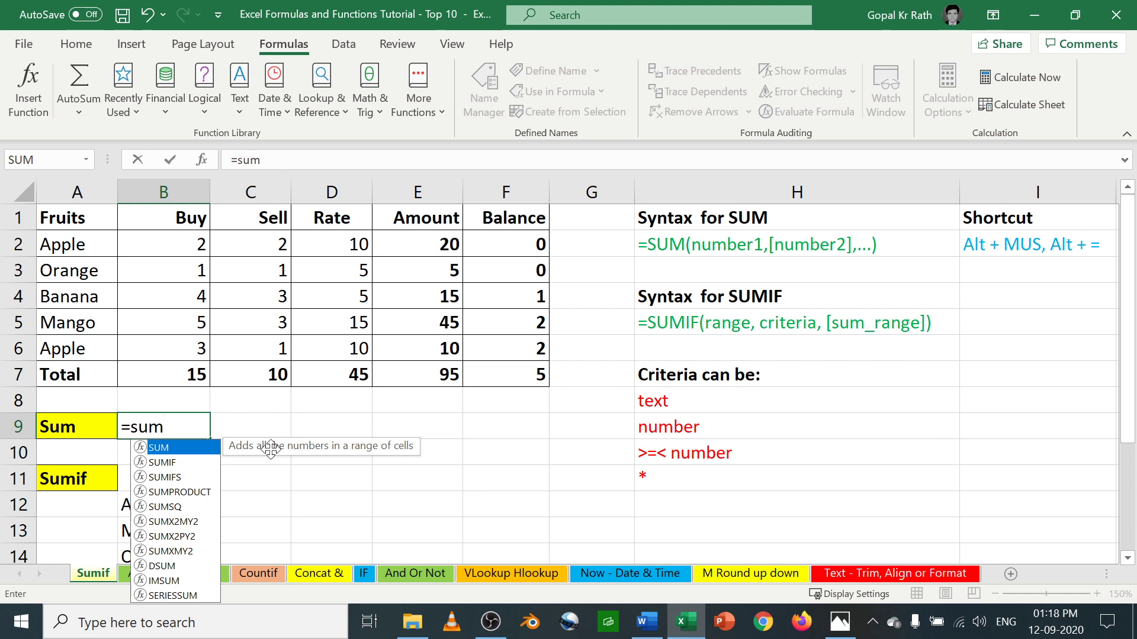
key("BackSpace")
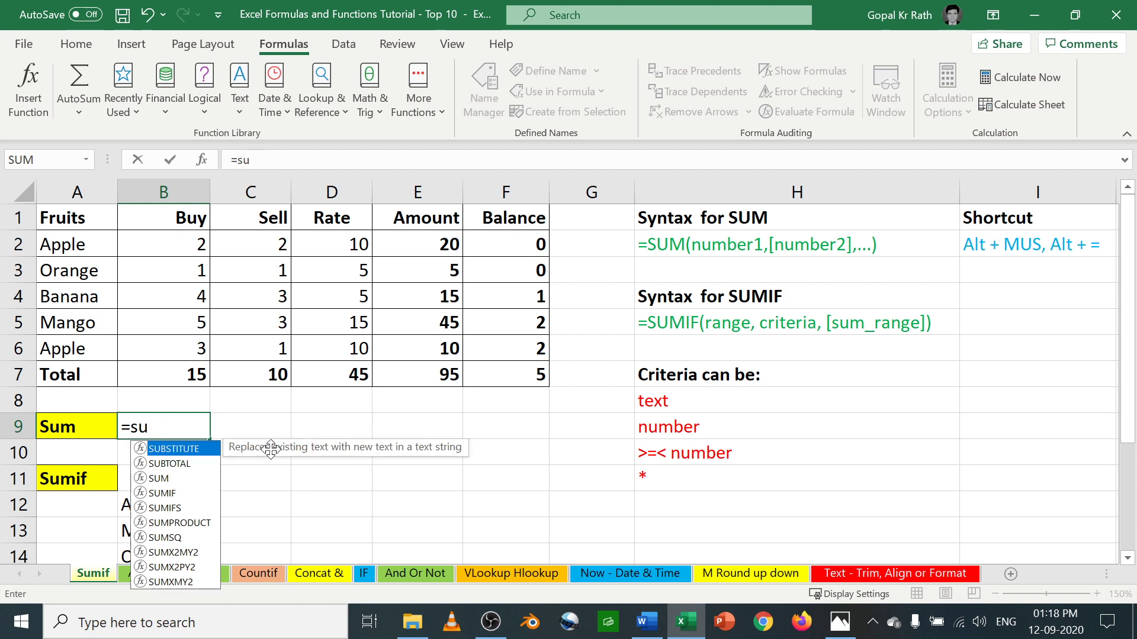
type("m")
key("Tab")
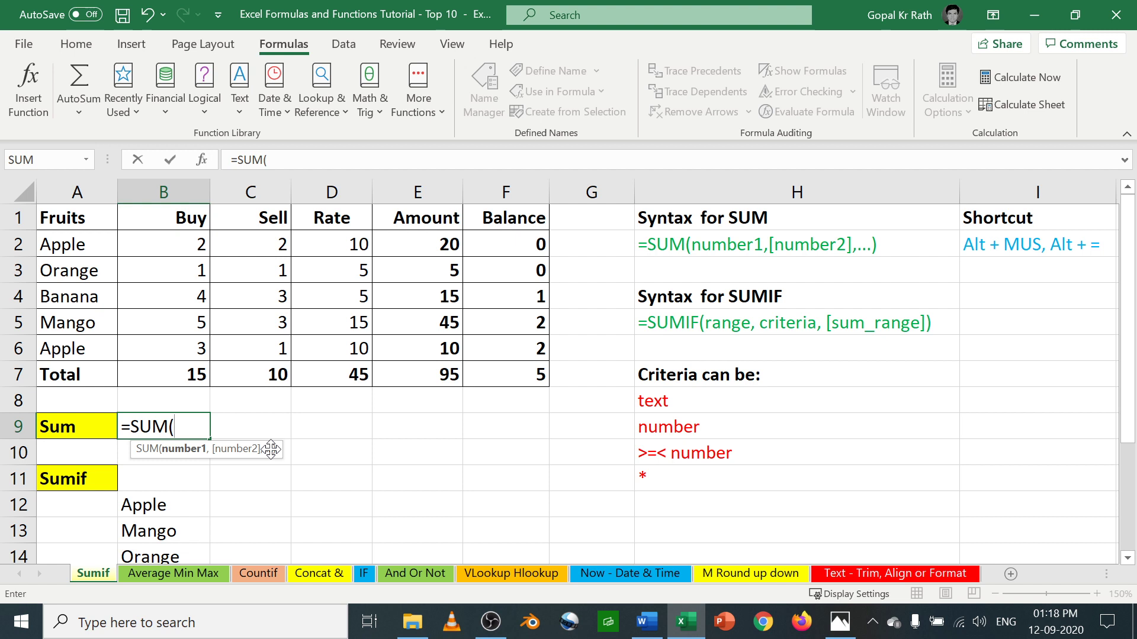
left_click_drag(202, 246, 192, 344)
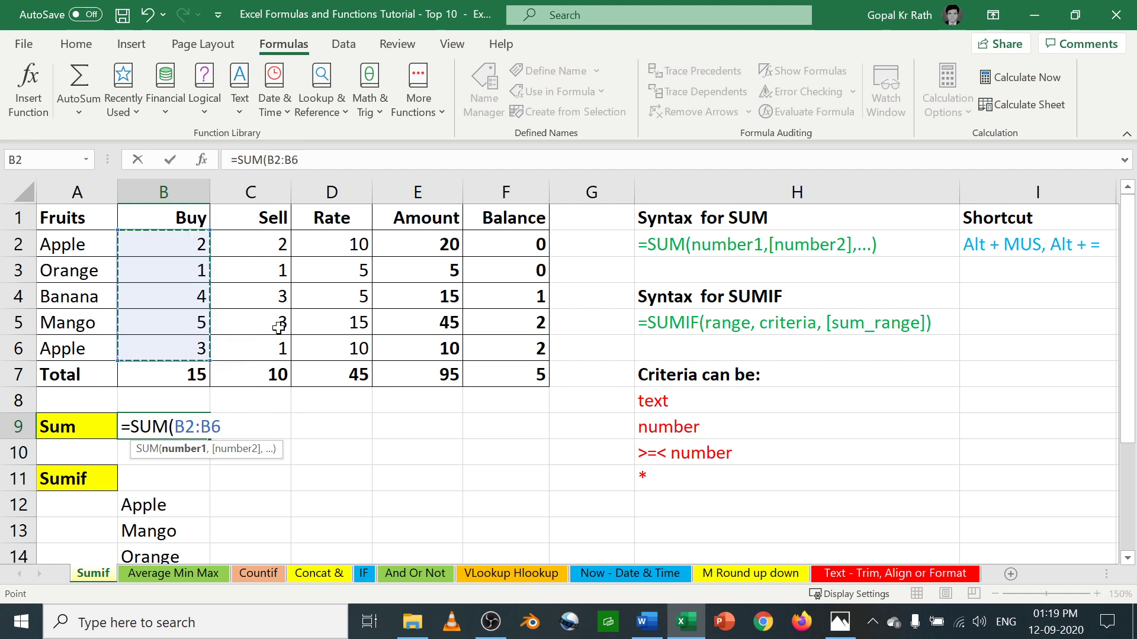
type(")")
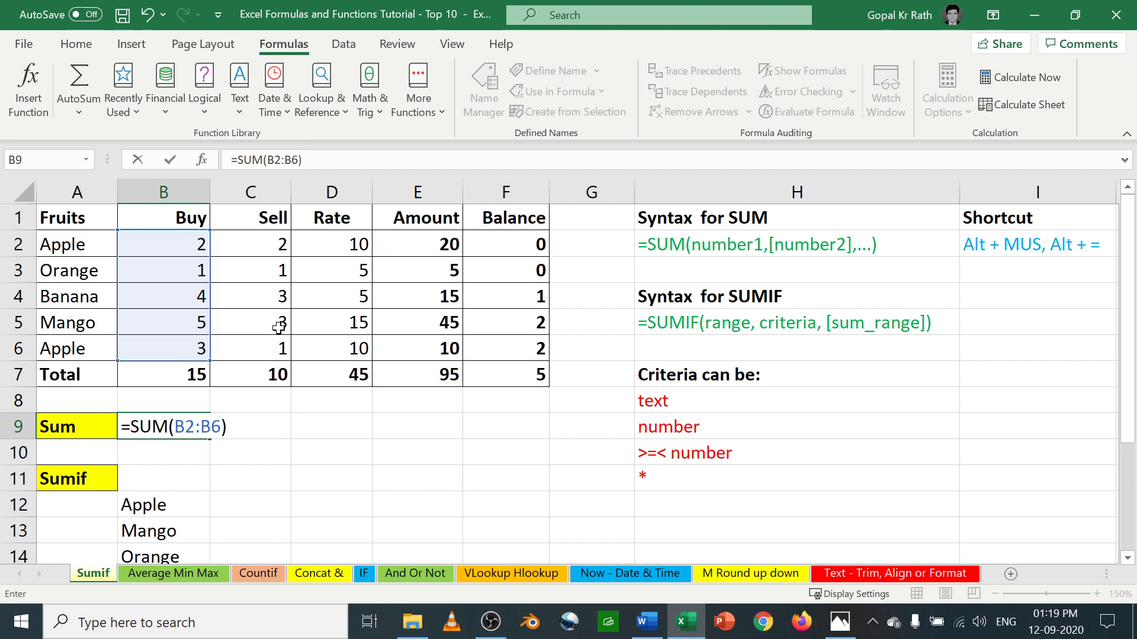
key("Return")
- Add the Sell range C2:C6 as the second argument of the SUM formula in B9 and check the formula
key("Up")
key("F2")
key("Left")
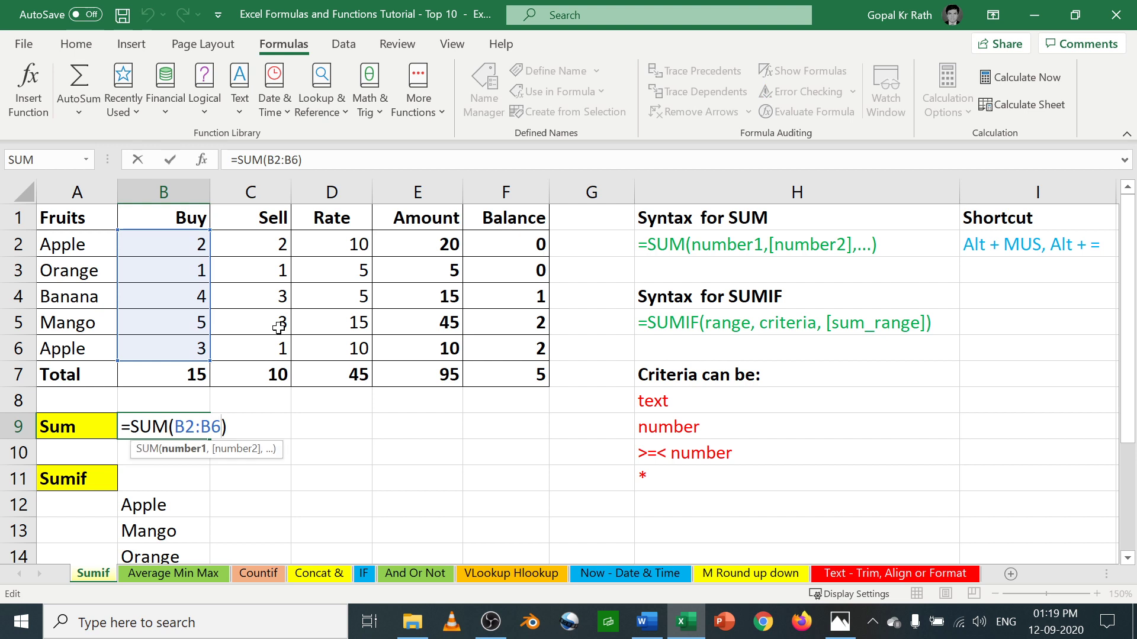
type(",")
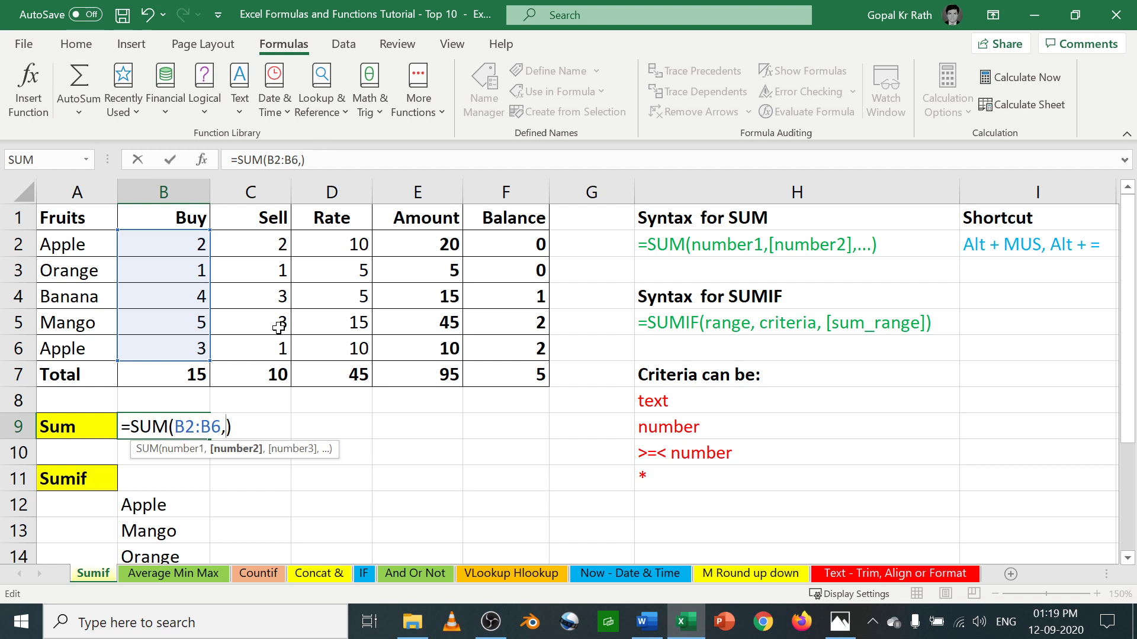
left_click_drag(261, 247, 269, 354)
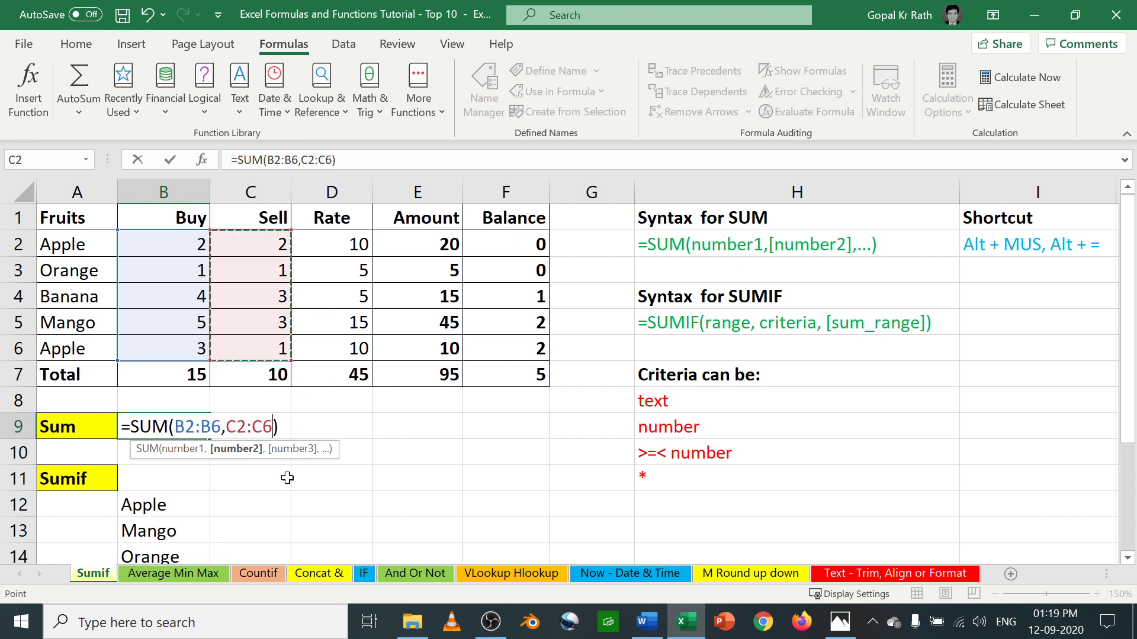
key("Return")
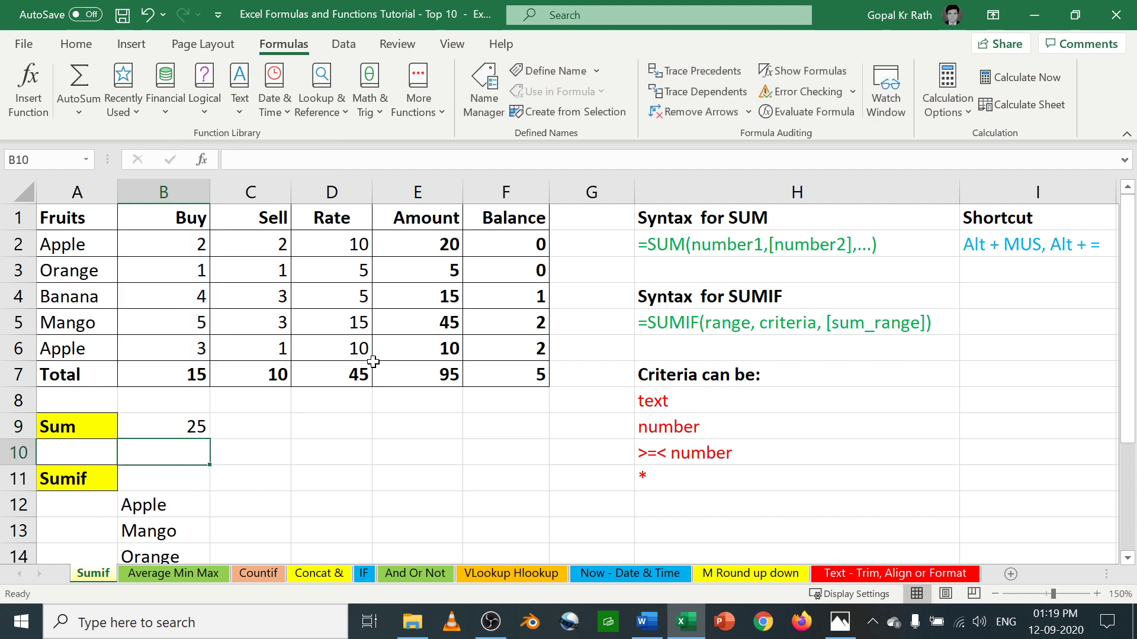
key("Up")
key("F2")
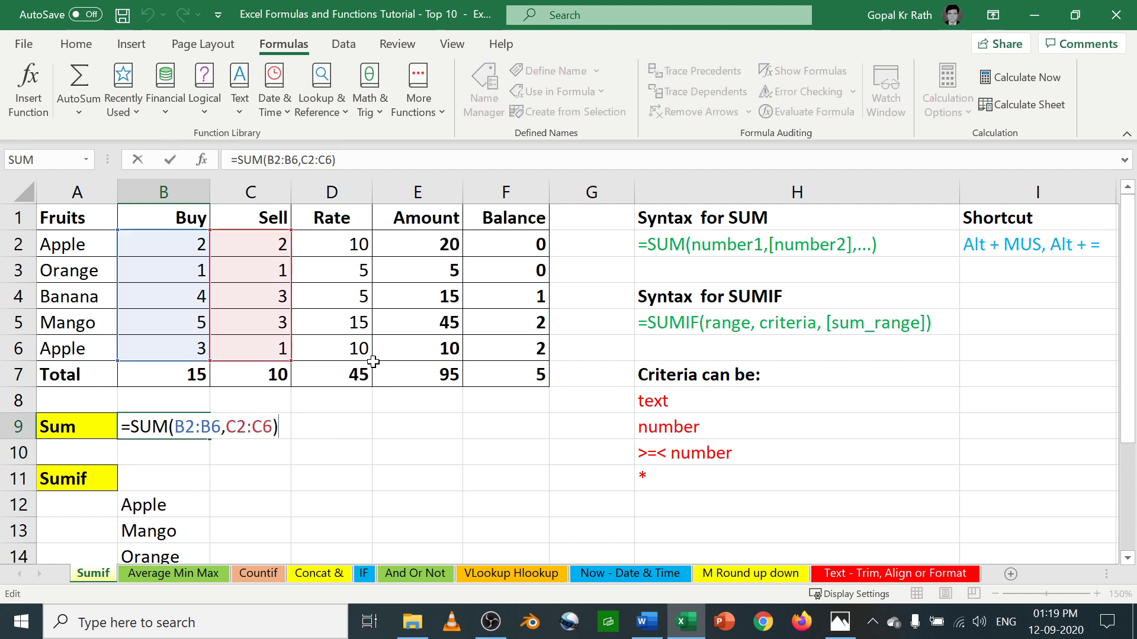
key("Escape")
key("F2")
key("Escape")
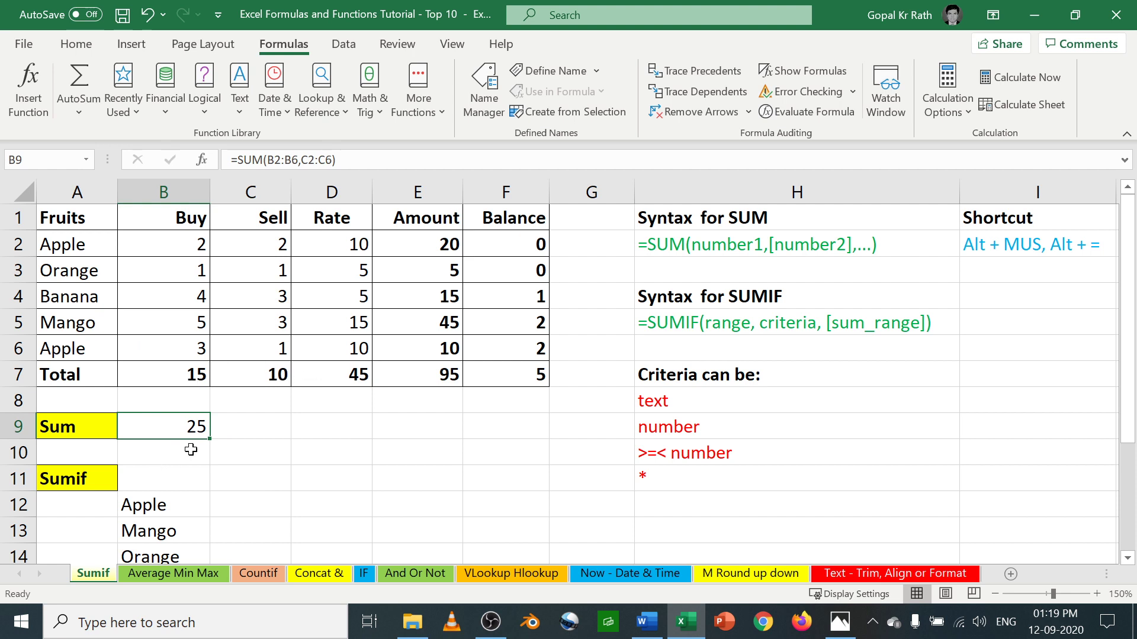
- Add the number 10 as the third argument of the SUM formula in B9 and check the formula
key("F2")
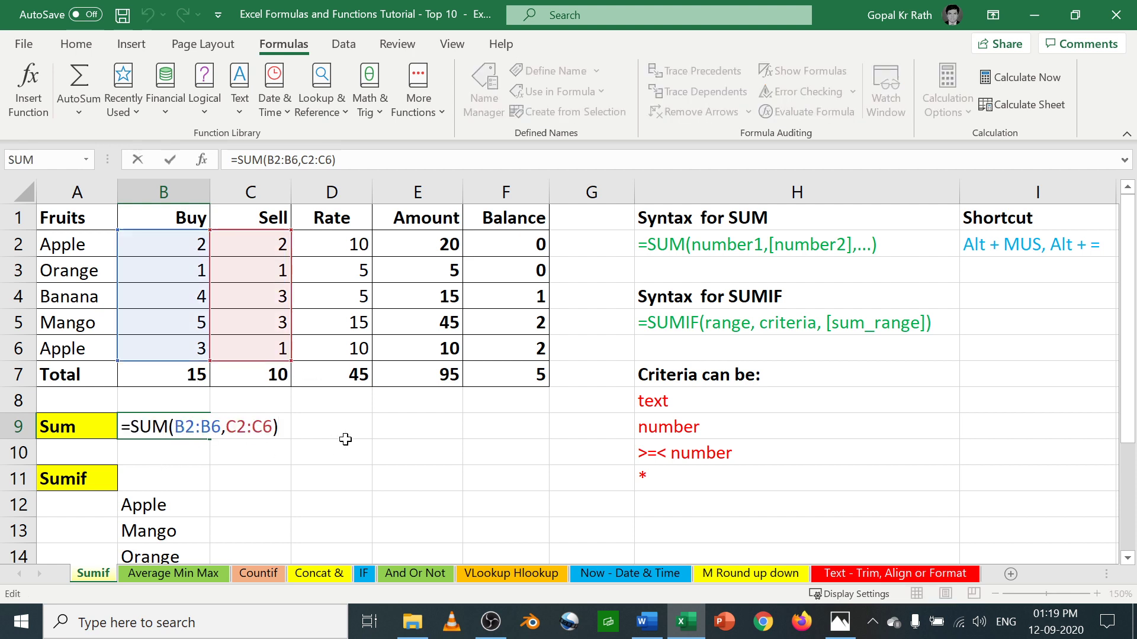
key("Left")
type(",")
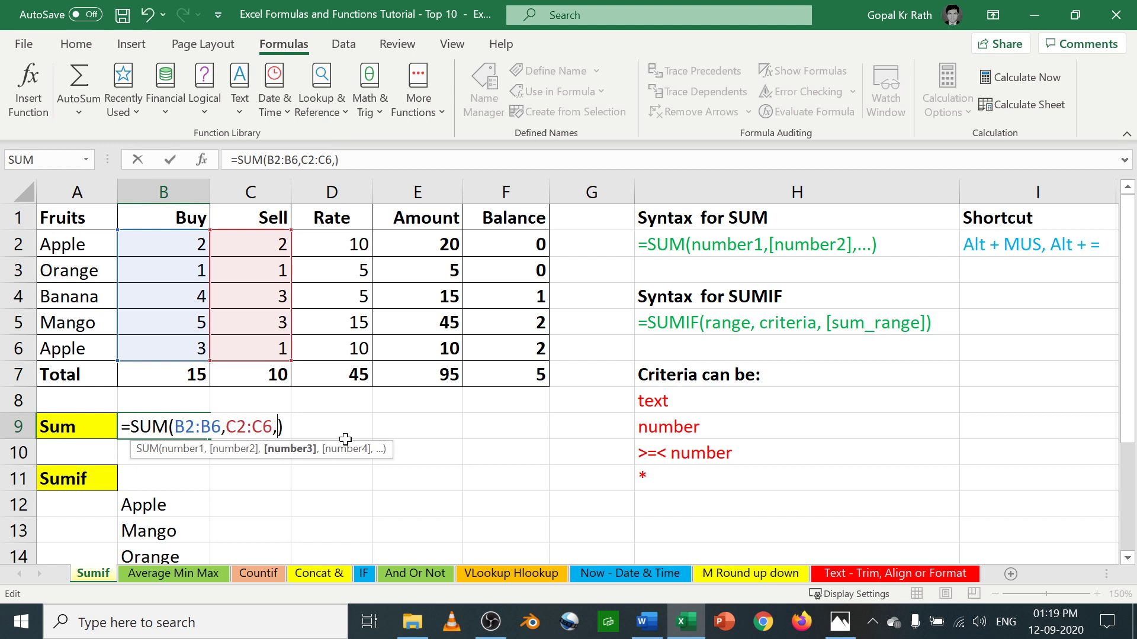
type("10")
key("Return")
key("Up")
key("F2")
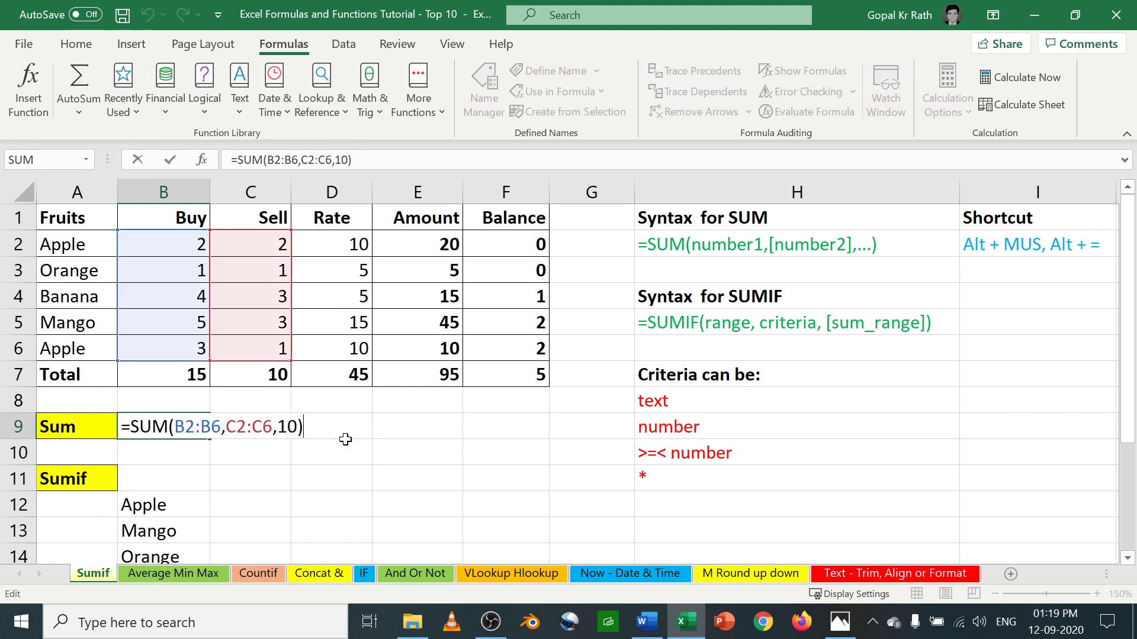
key("Escape")
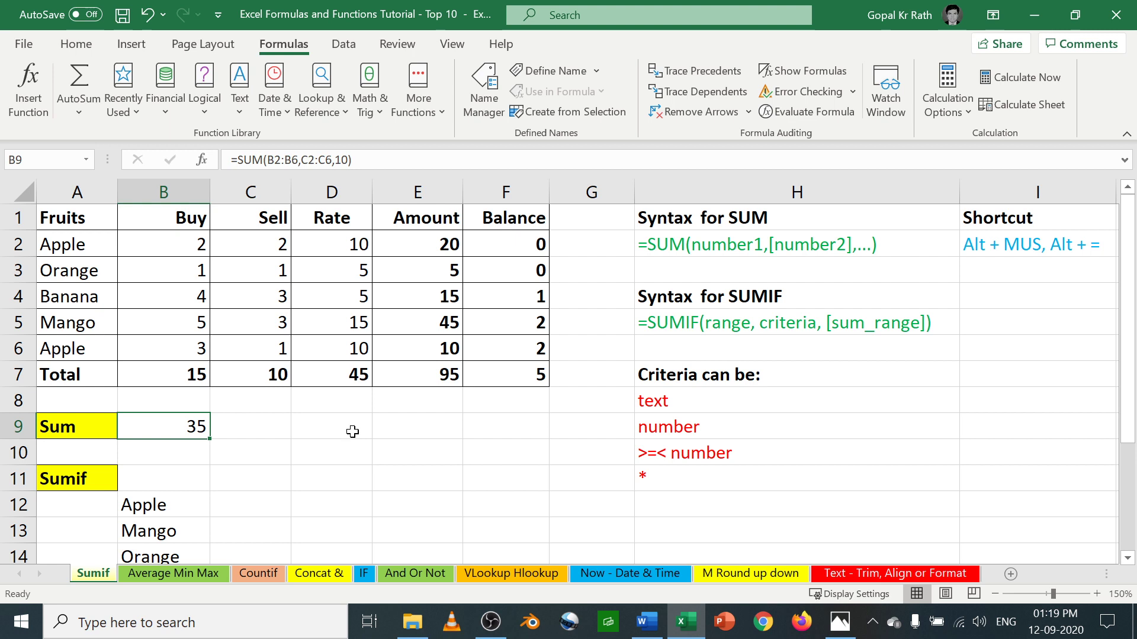
- Check the Buy and Sell totals in row 7 and add 5 as a fourth argument to B9's SUM formula
left_click(196, 367)
left_click(263, 369)
left_click(174, 435)
key("F2")
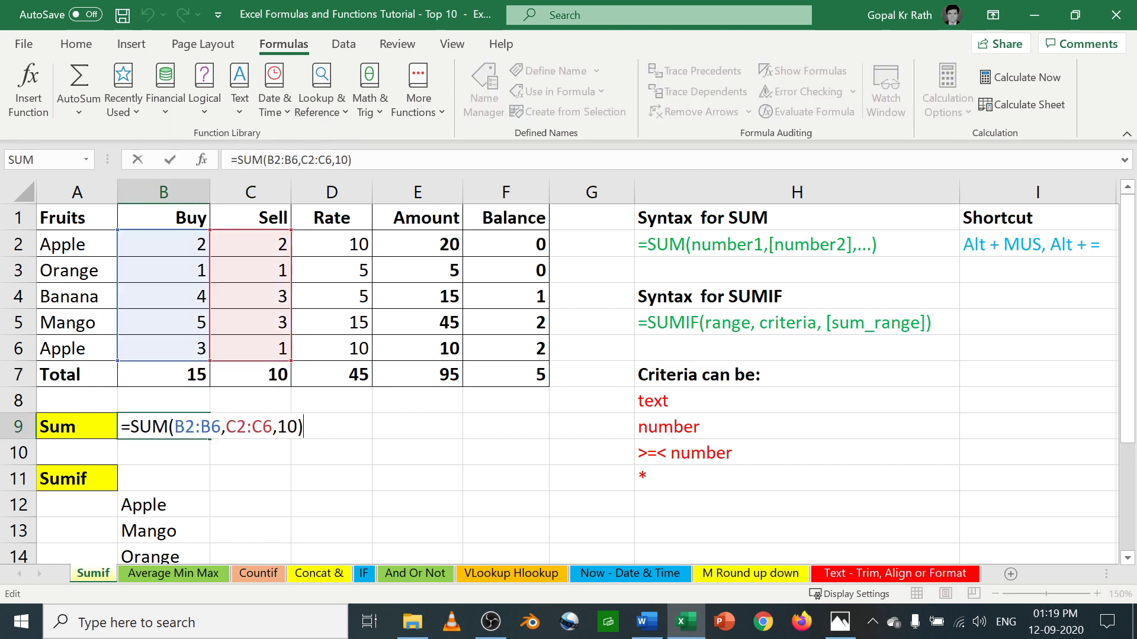
key("Left")
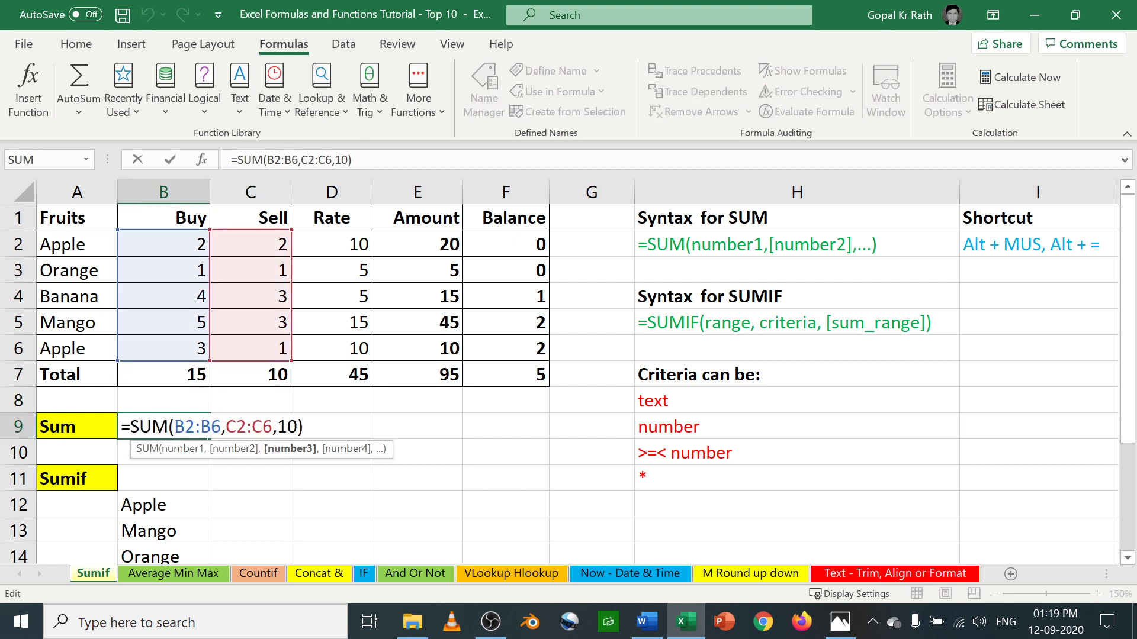
type(",5")
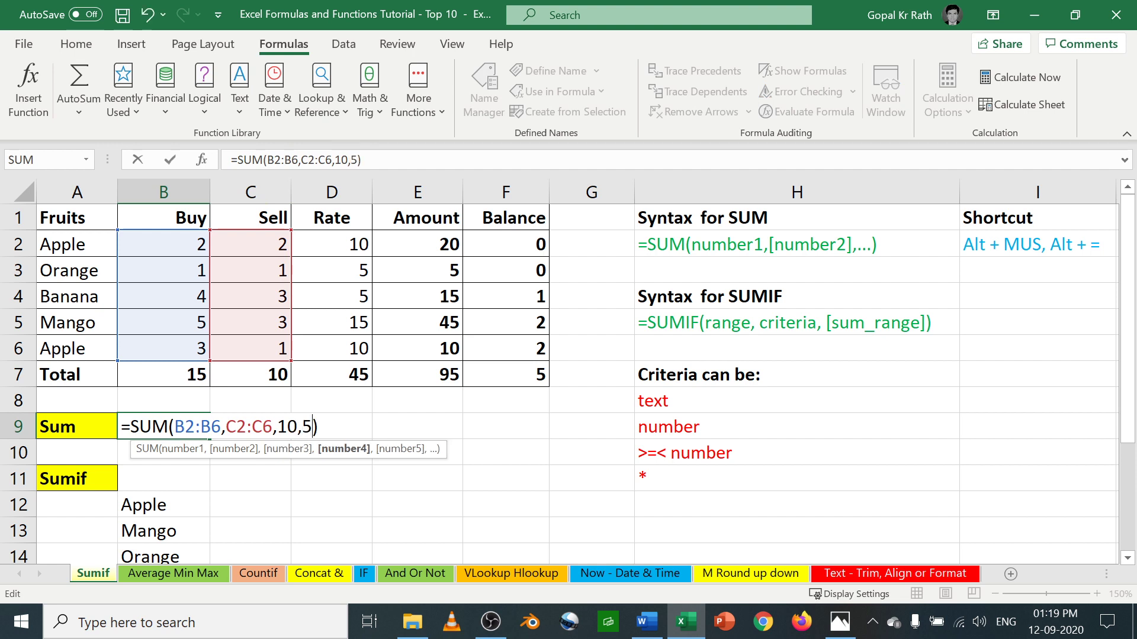
key("Return")
key("Up")
- Try extending the C2:C6 range in B9's formula to C2:E6, and undo both this change and the added 5
key("F2")
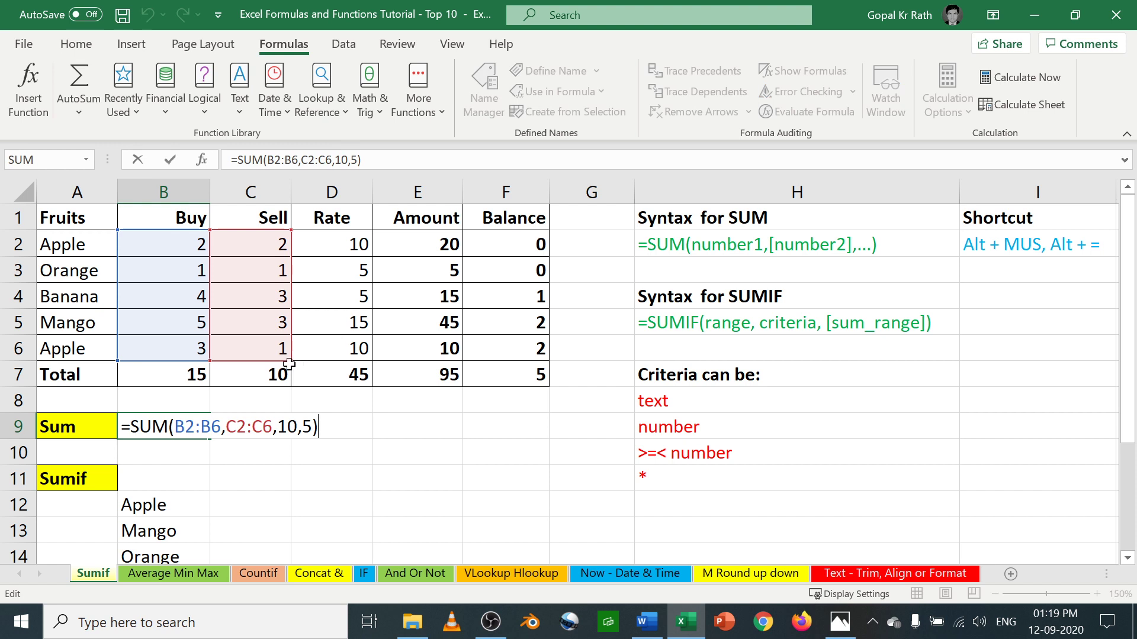
left_click_drag(291, 360, 413, 362)
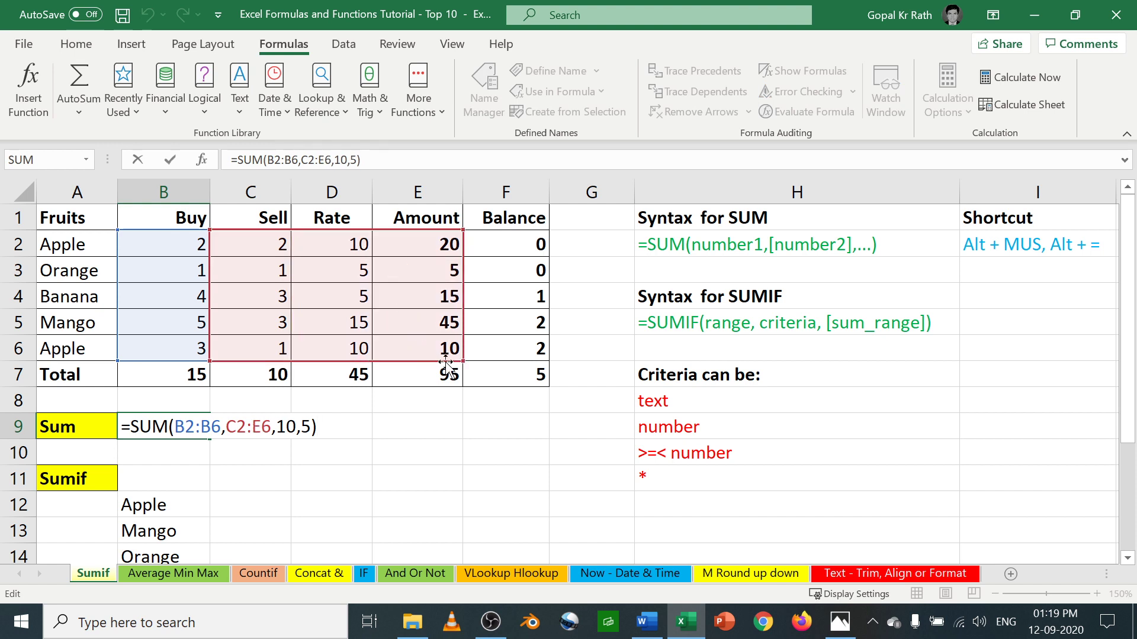
key("Return")
key("Up")
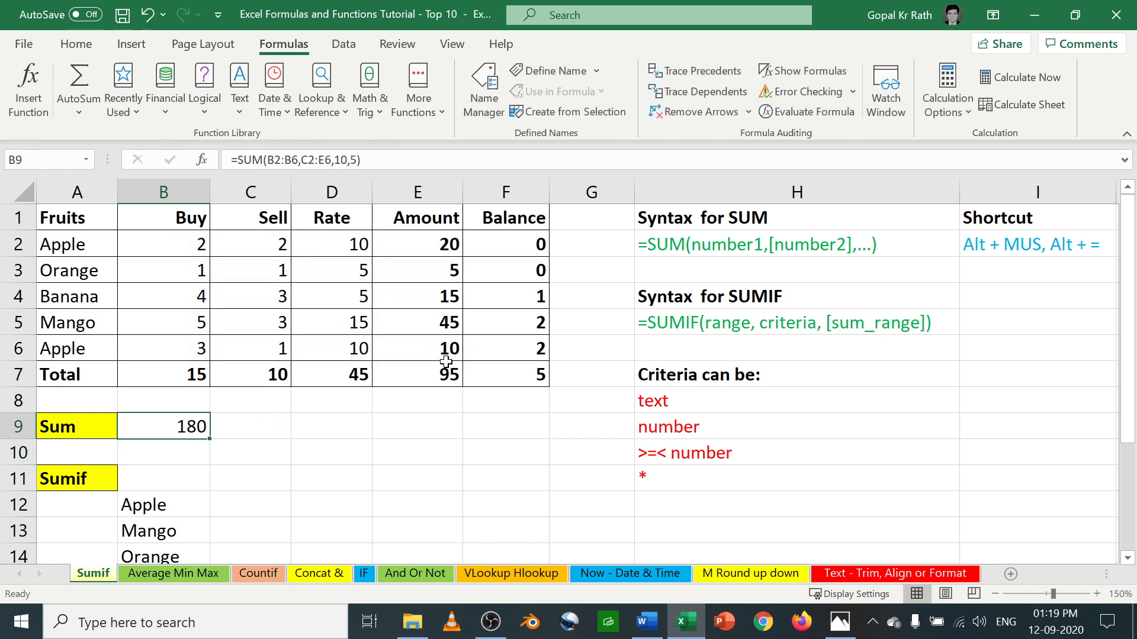
key("ctrl+z")
key("ctrl+z")
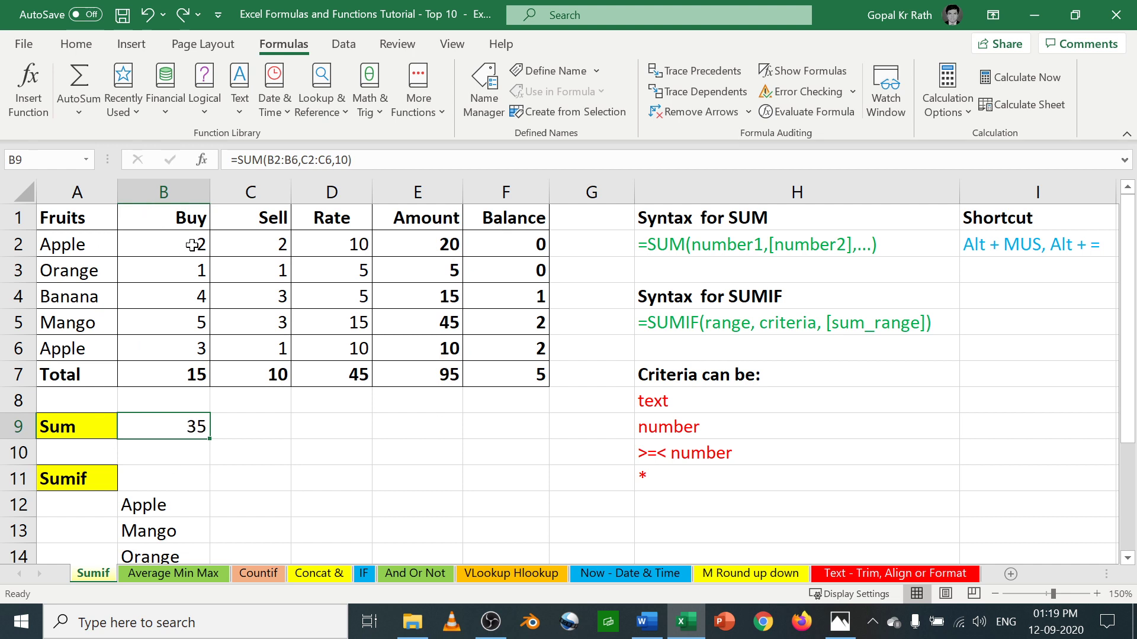
- Look over the Buy values and the Sumif section, and delete the Orange entry in cell B14
left_click_drag(195, 244, 199, 350)
left_click(197, 427)
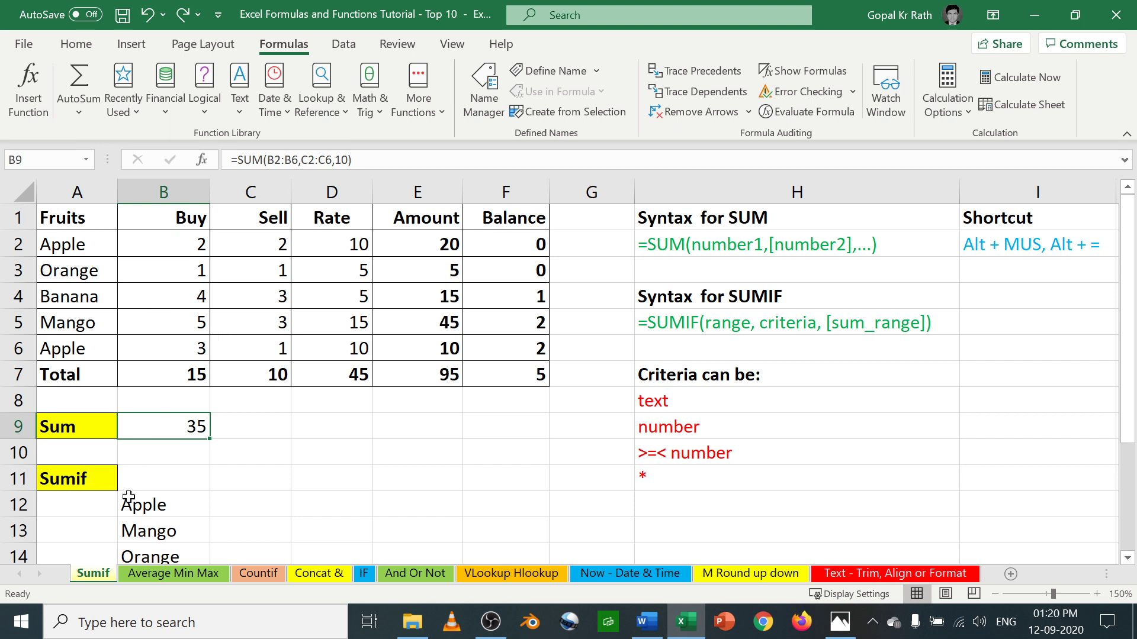
left_click(165, 472)
scroll(301, 395, "down", 1)
scroll(302, 396, "up", 1)
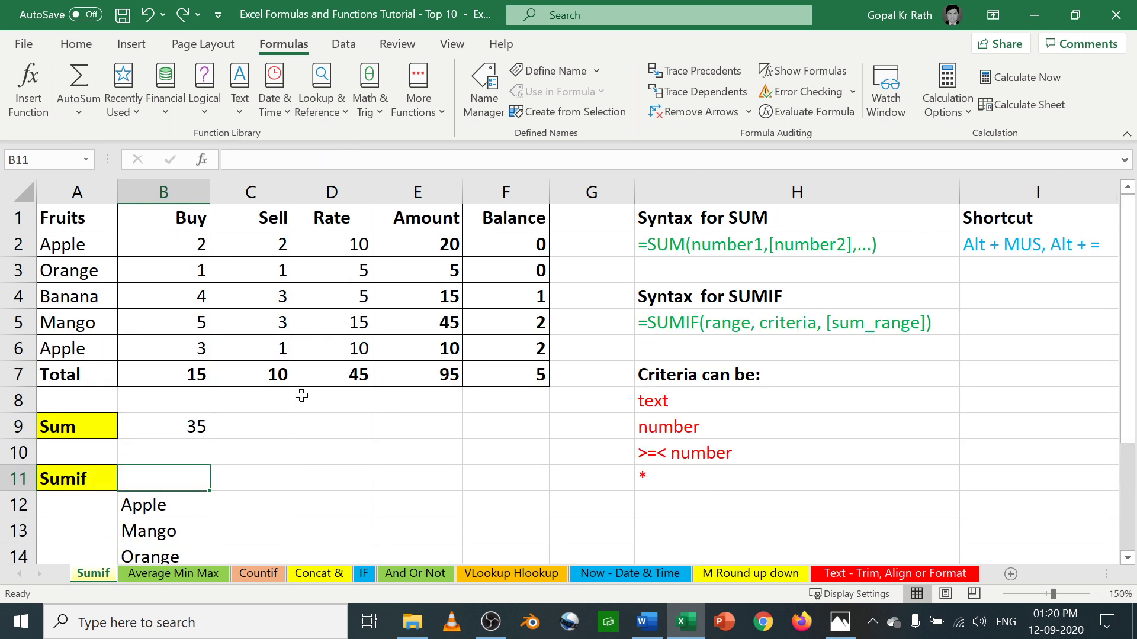
left_click(161, 556)
key("Delete")
scroll(161, 555, "down", 3)
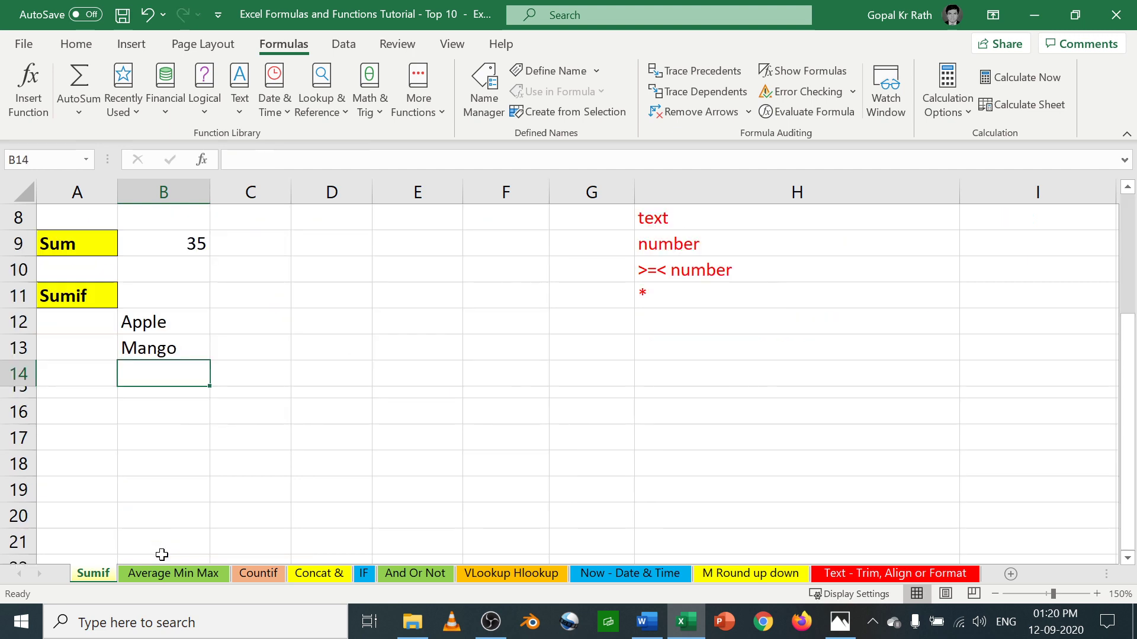
scroll(161, 554, "up", 3)
- Examine the Sumif fruit list in B12:B13, the table A1:F7 and the allowed criteria types in H7:H11
left_click(252, 508)
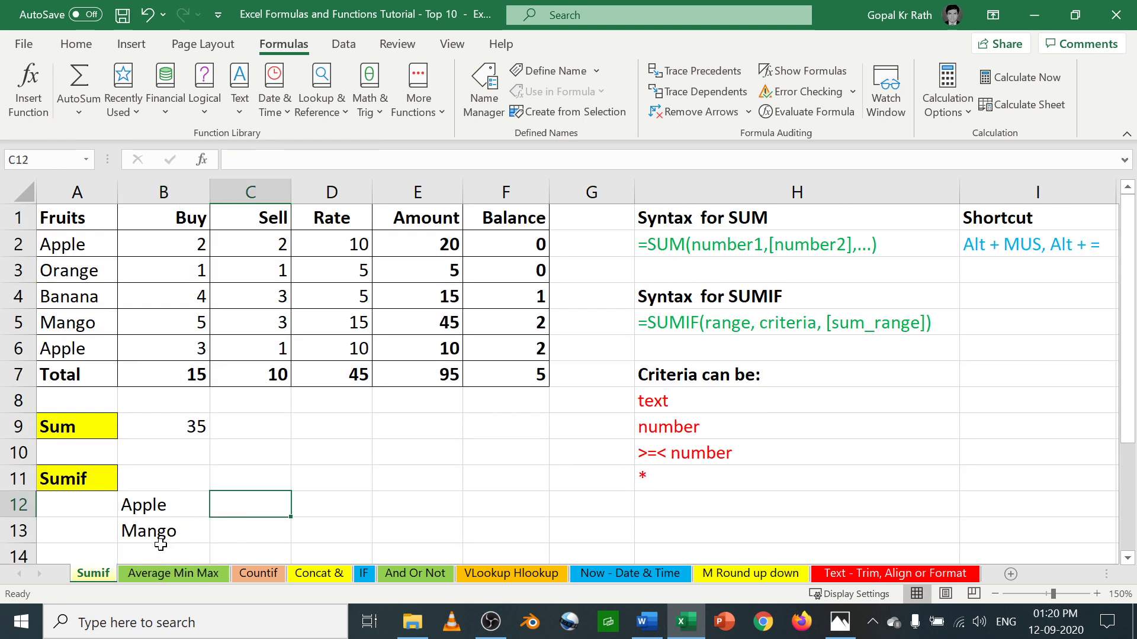
left_click_drag(155, 483, 152, 529)
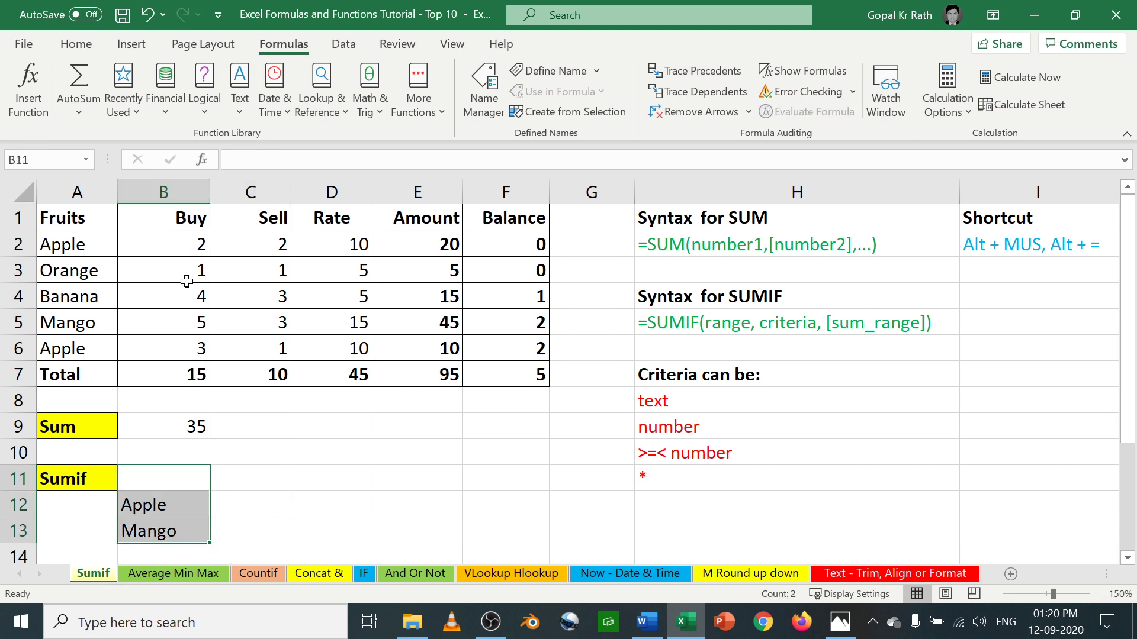
left_click_drag(74, 220, 533, 379)
left_click(707, 382)
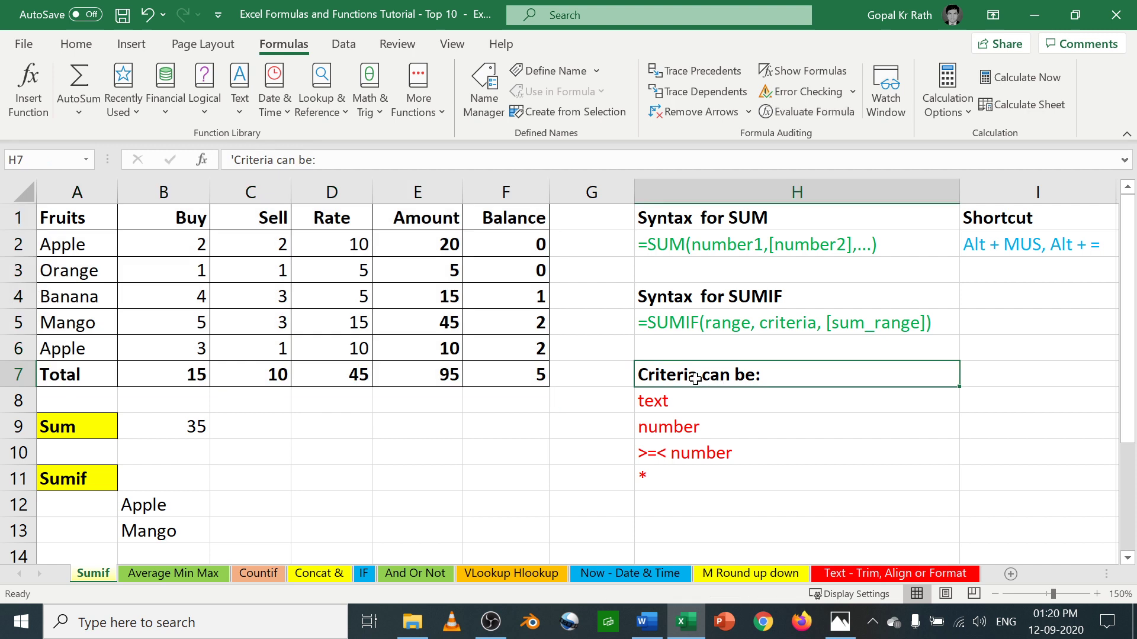
left_click(661, 405)
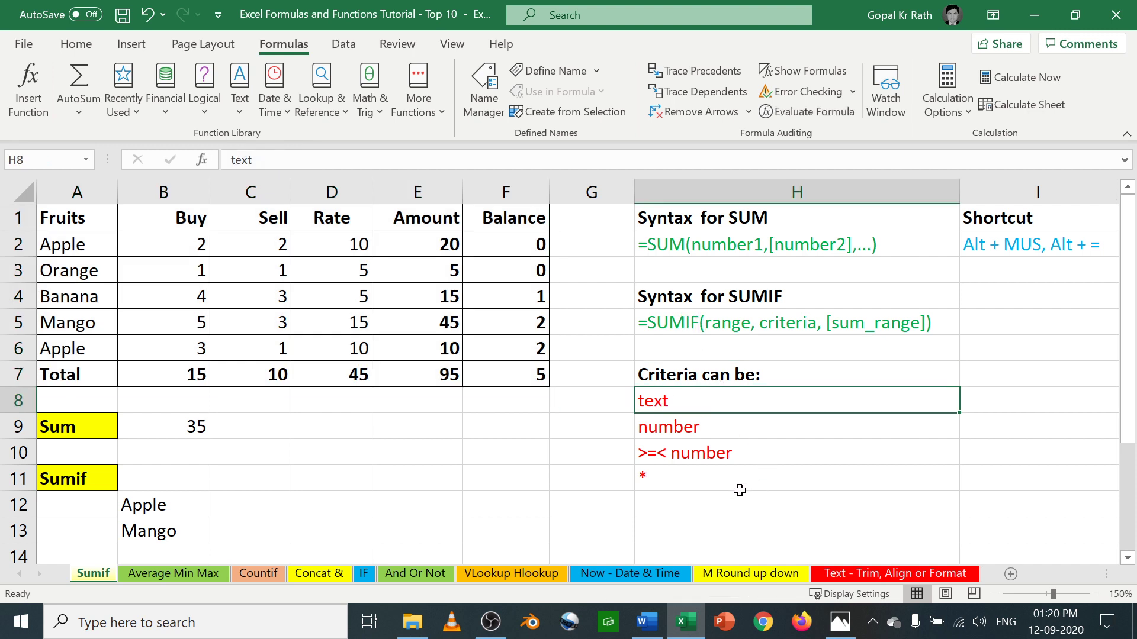
left_click(663, 429)
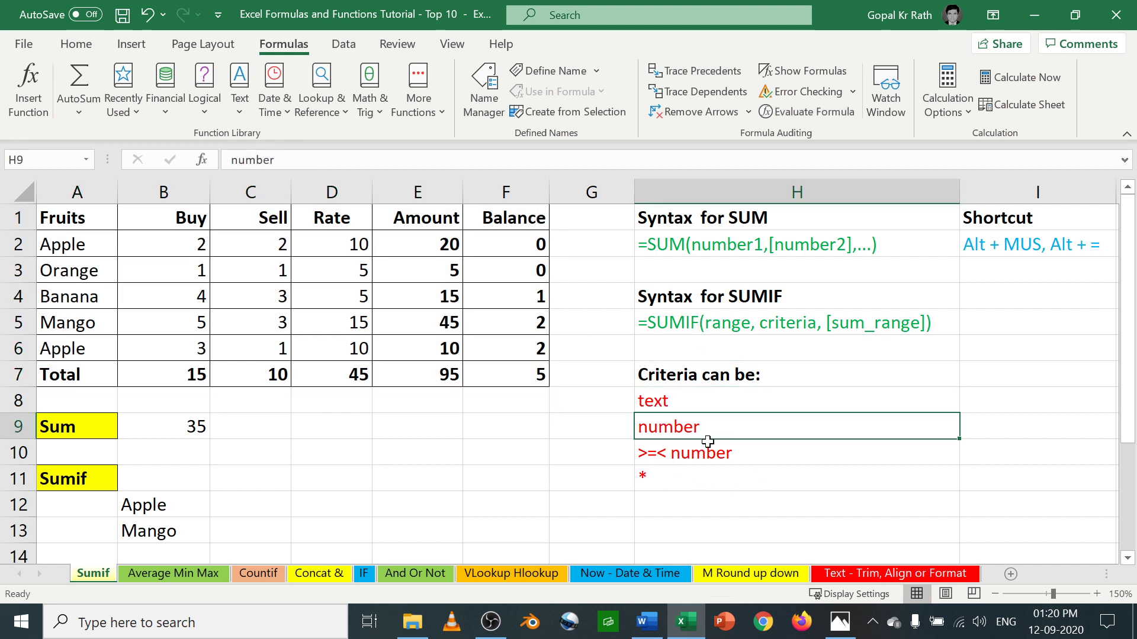
left_click(672, 459)
left_click(656, 475)
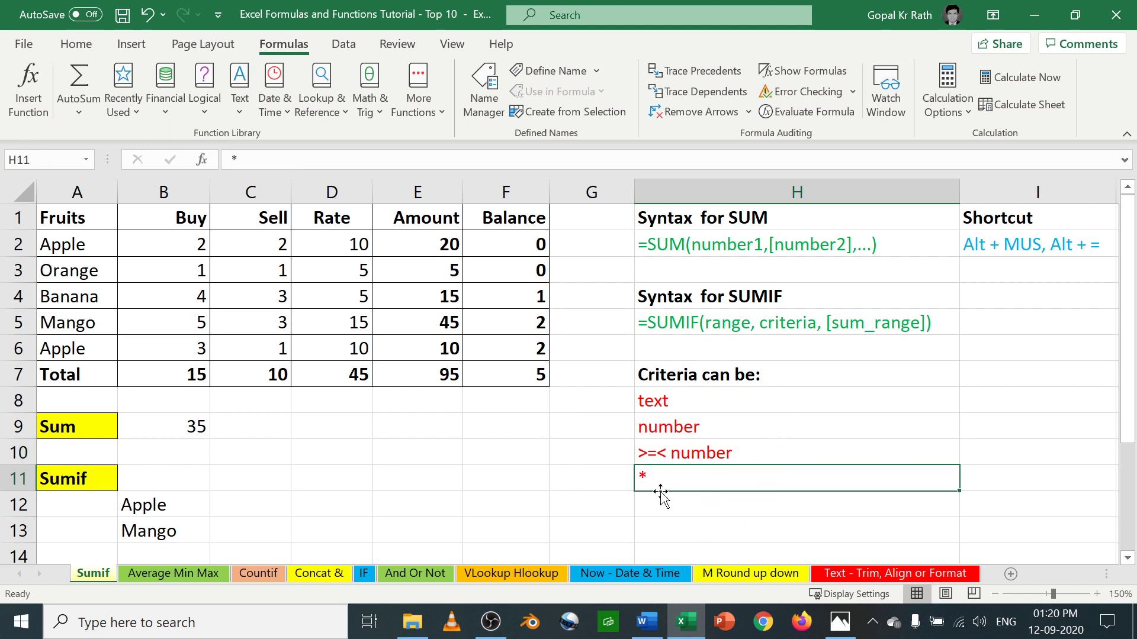
- Start a SUMIF formula in cell C12 with the fruit names A2:A6 as its range
left_click(245, 507)
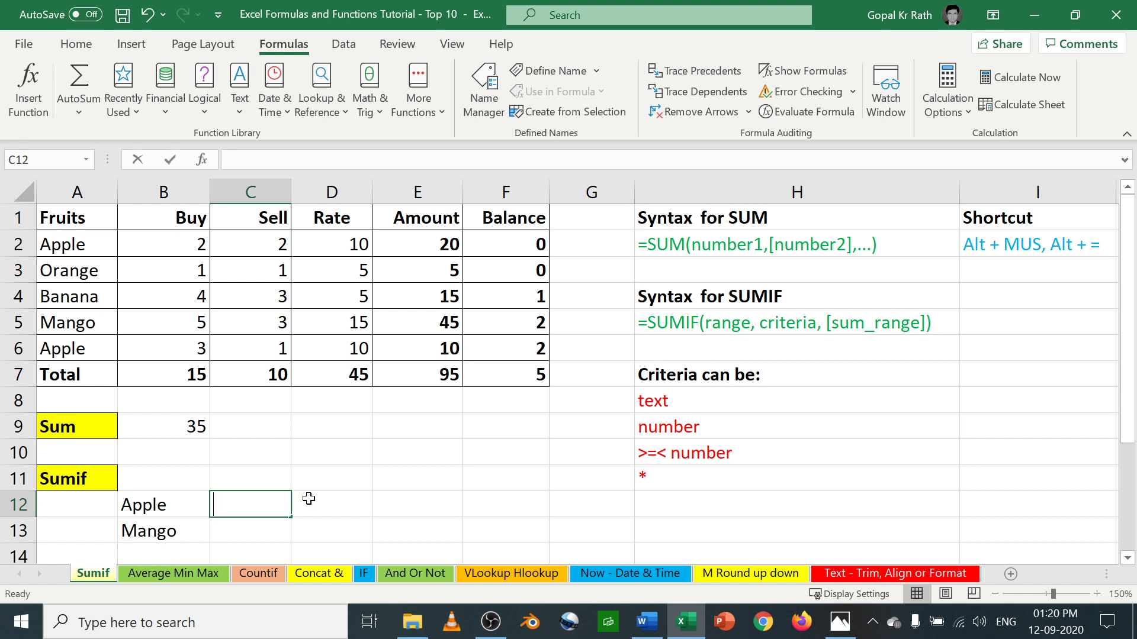
type("=sum")
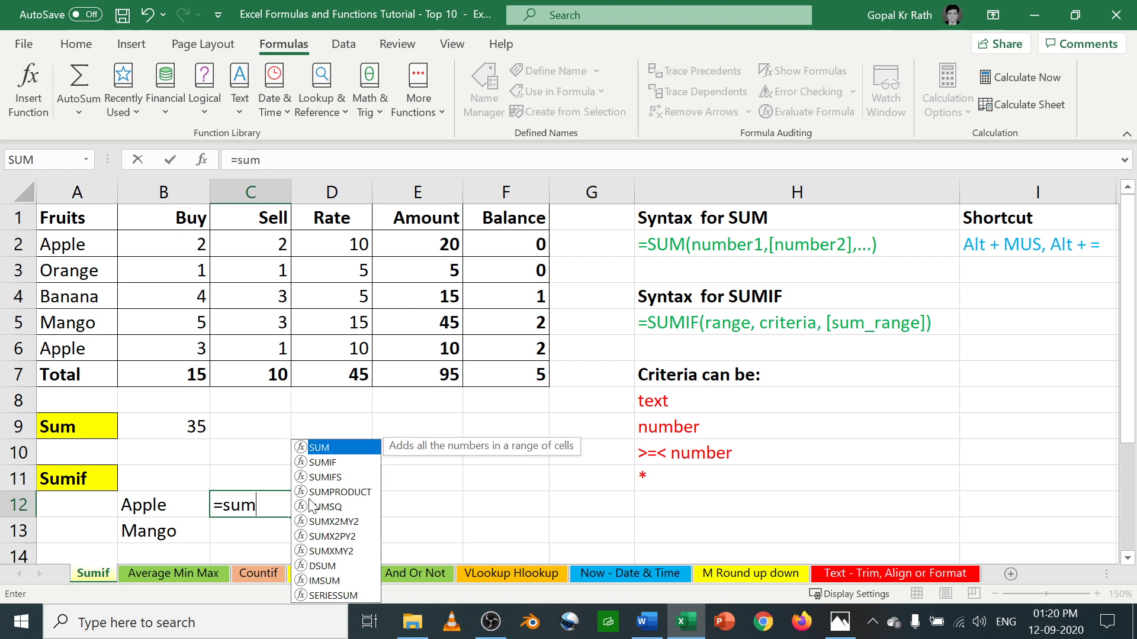
key("Down")
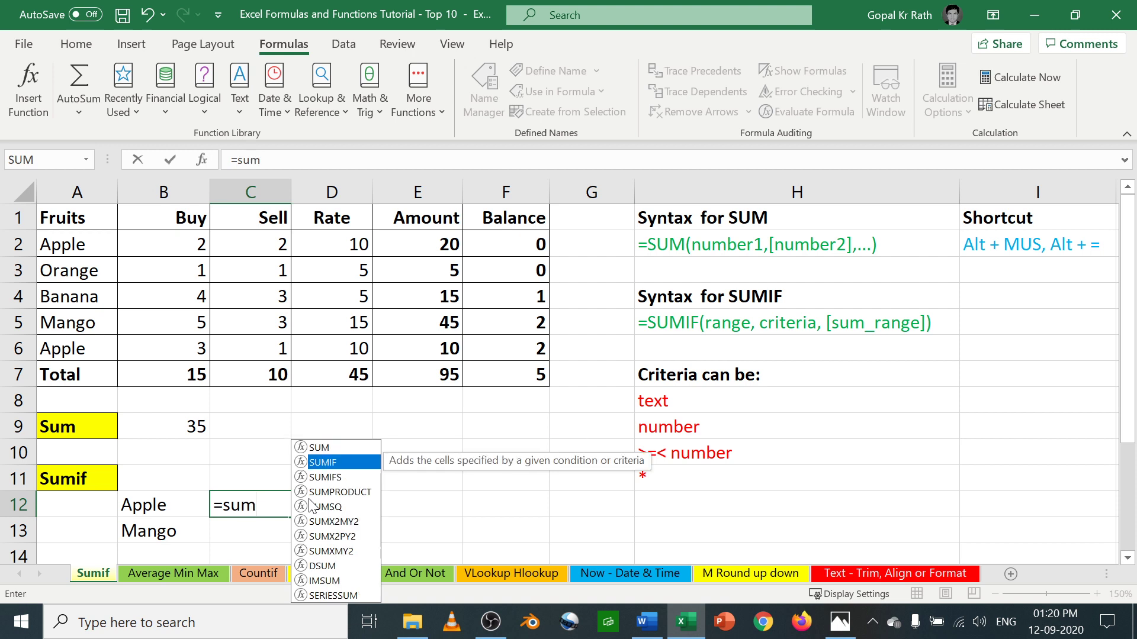
key("Tab")
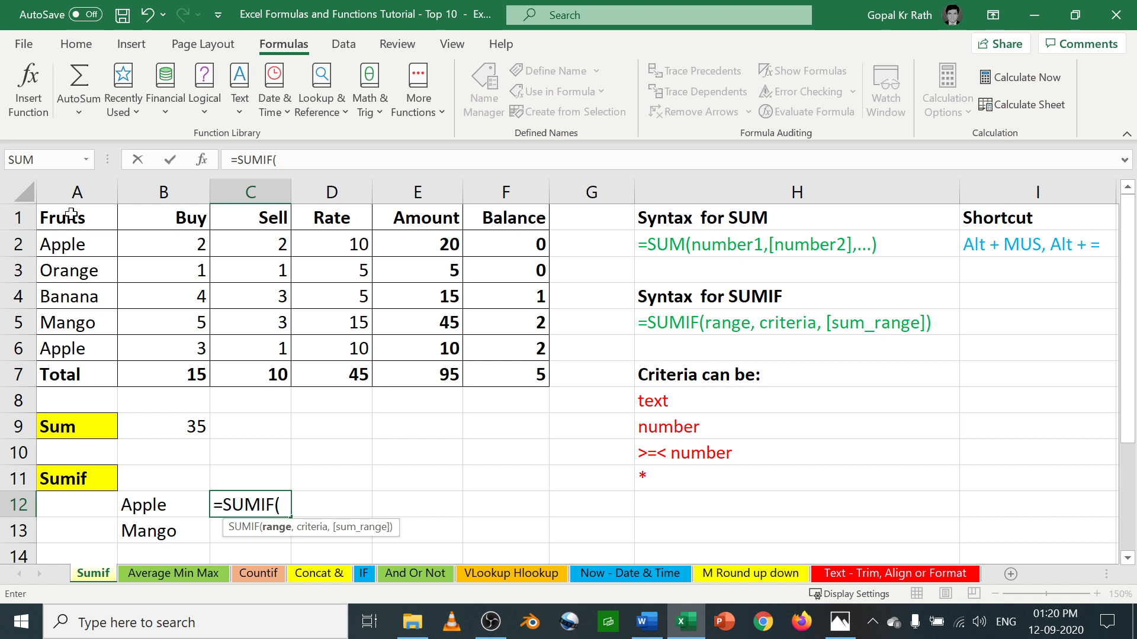
left_click_drag(71, 216, 69, 371)
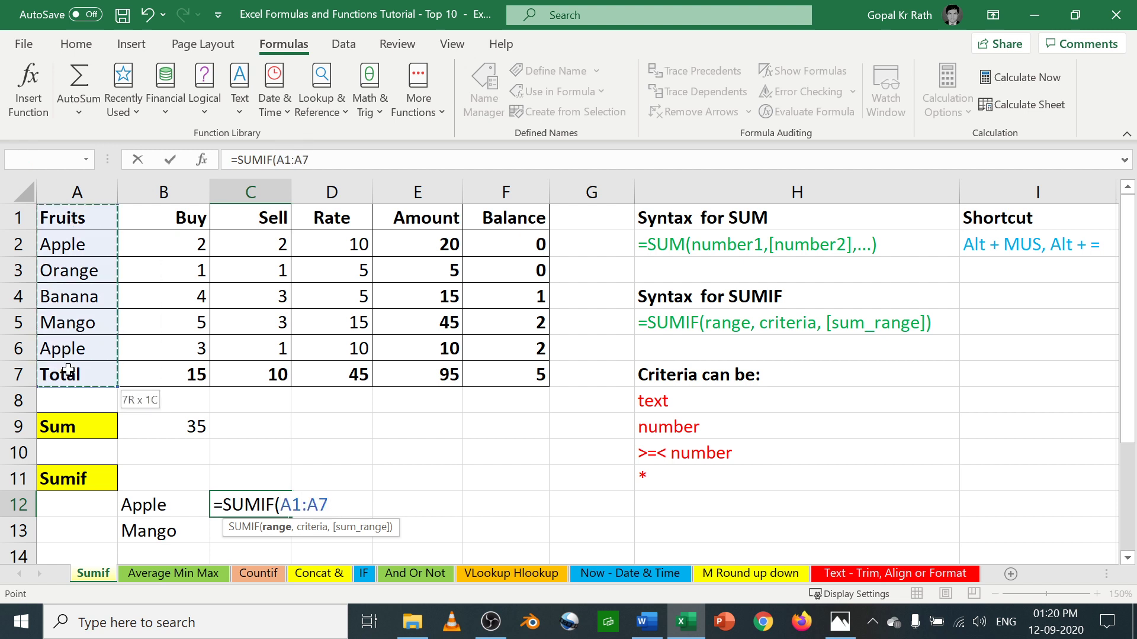
left_click_drag(62, 243, 65, 349)
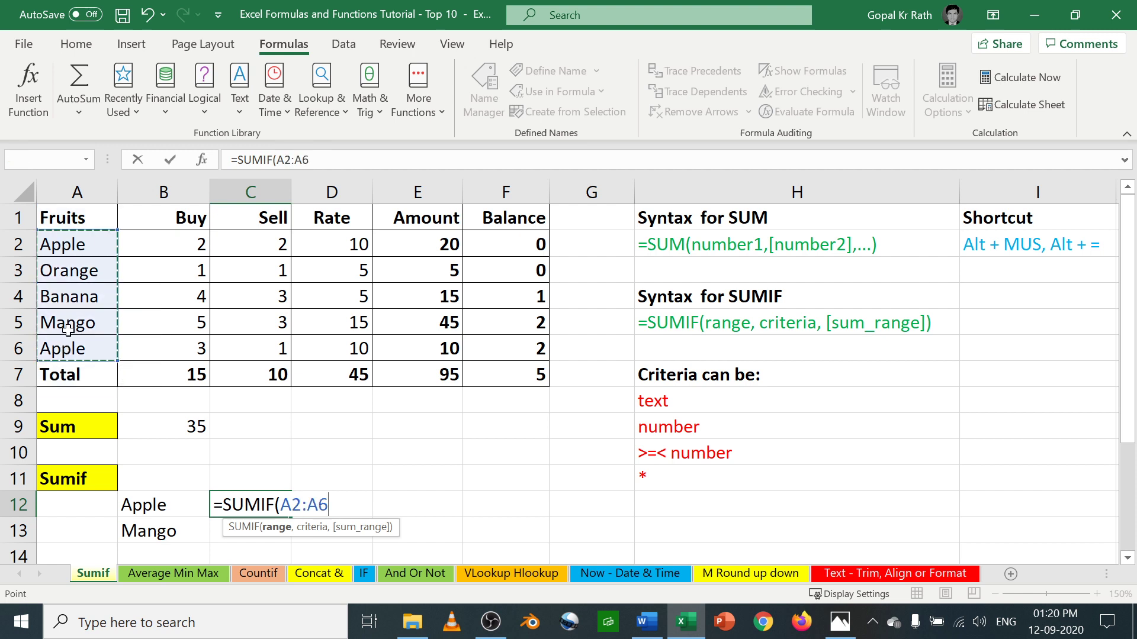
left_click_drag(65, 218, 74, 350)
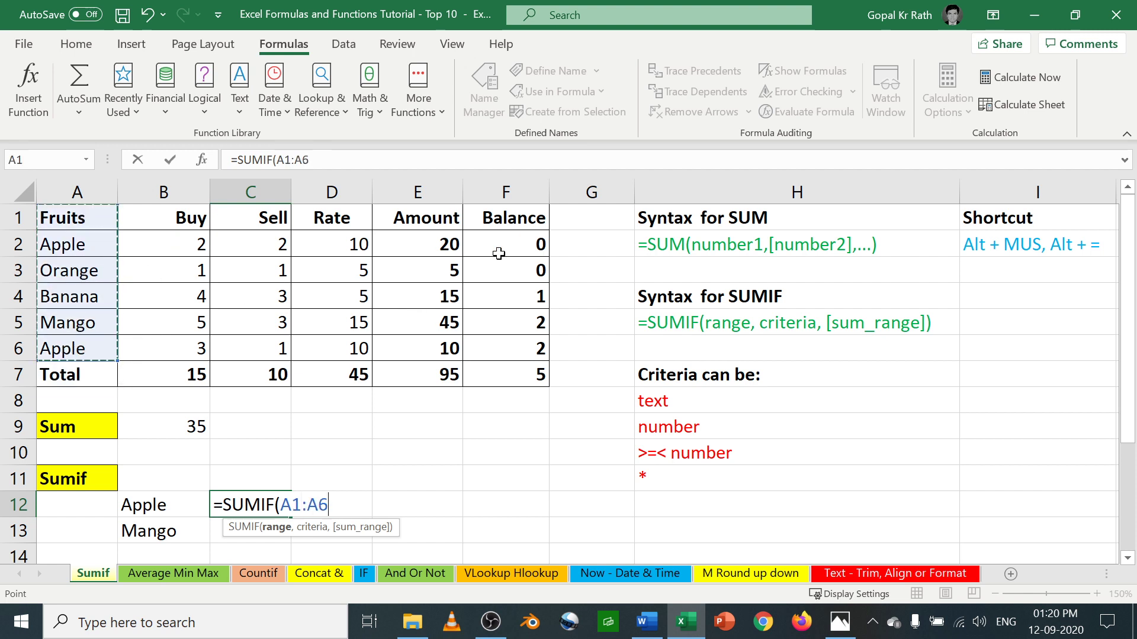
left_click_drag(56, 242, 57, 353)
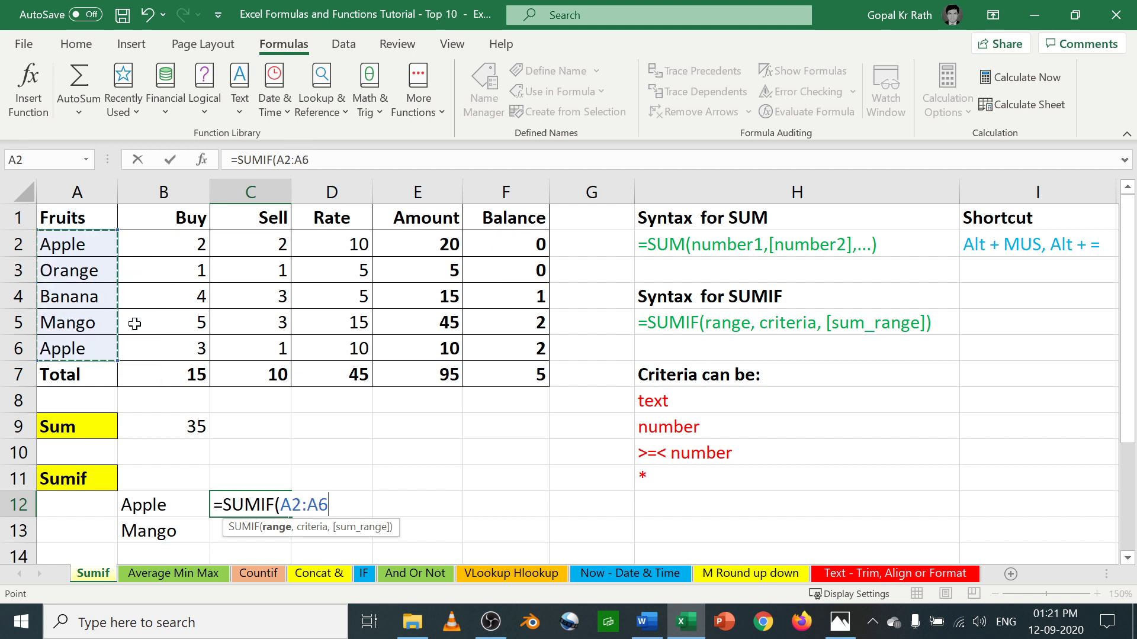
- Complete C12's SUMIF formula with B12 as criteria and B2:B6 as sum range, and review it
type(",")
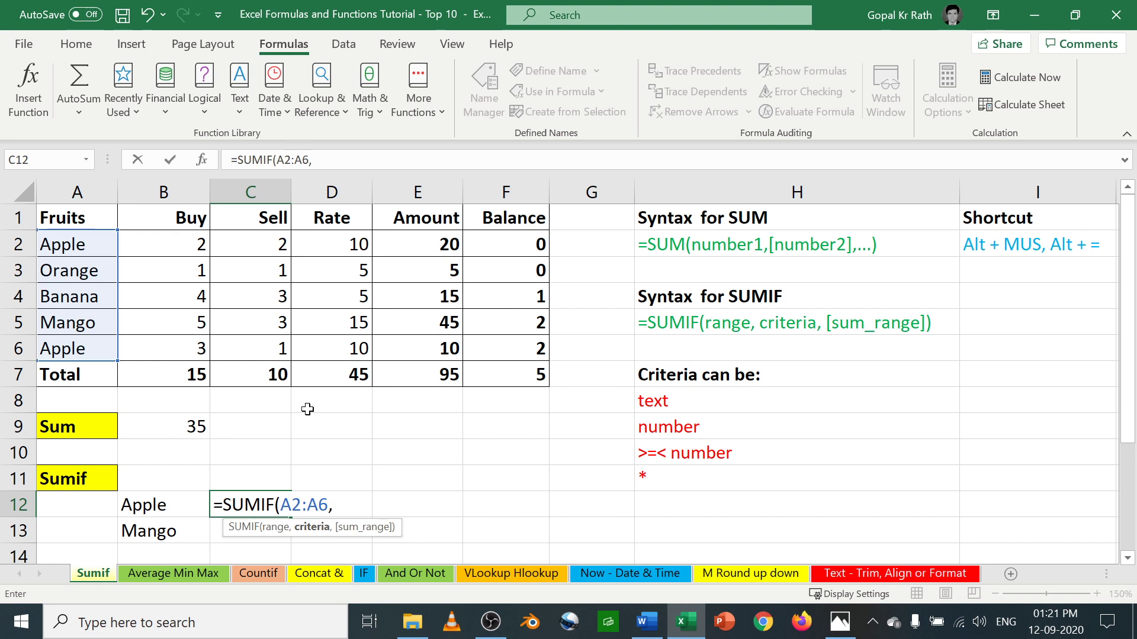
left_click(148, 507)
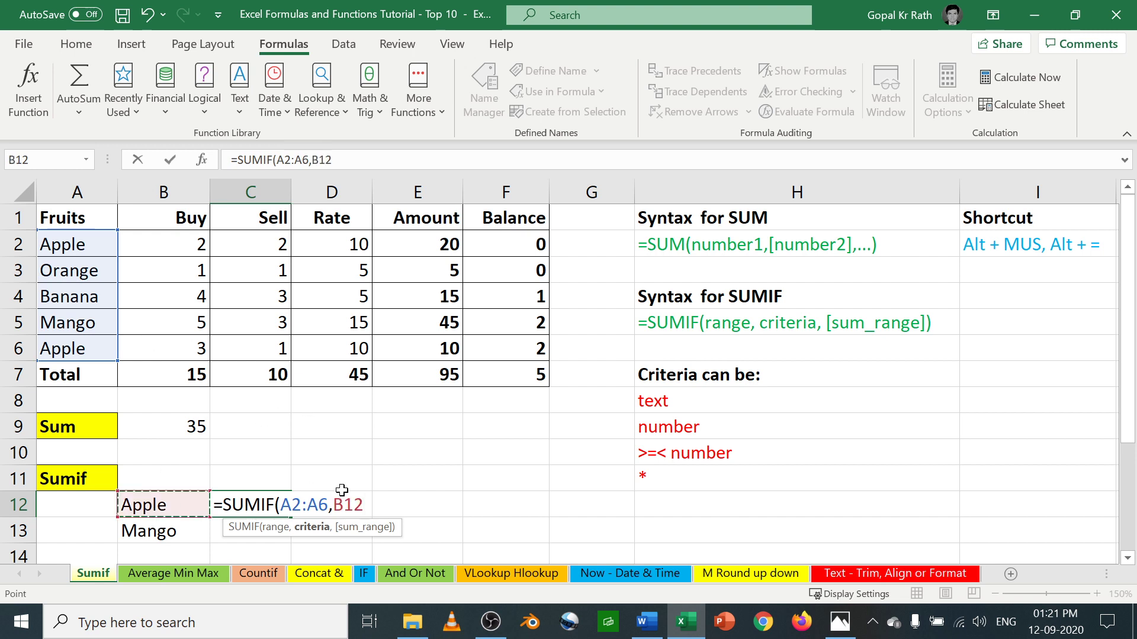
type(",")
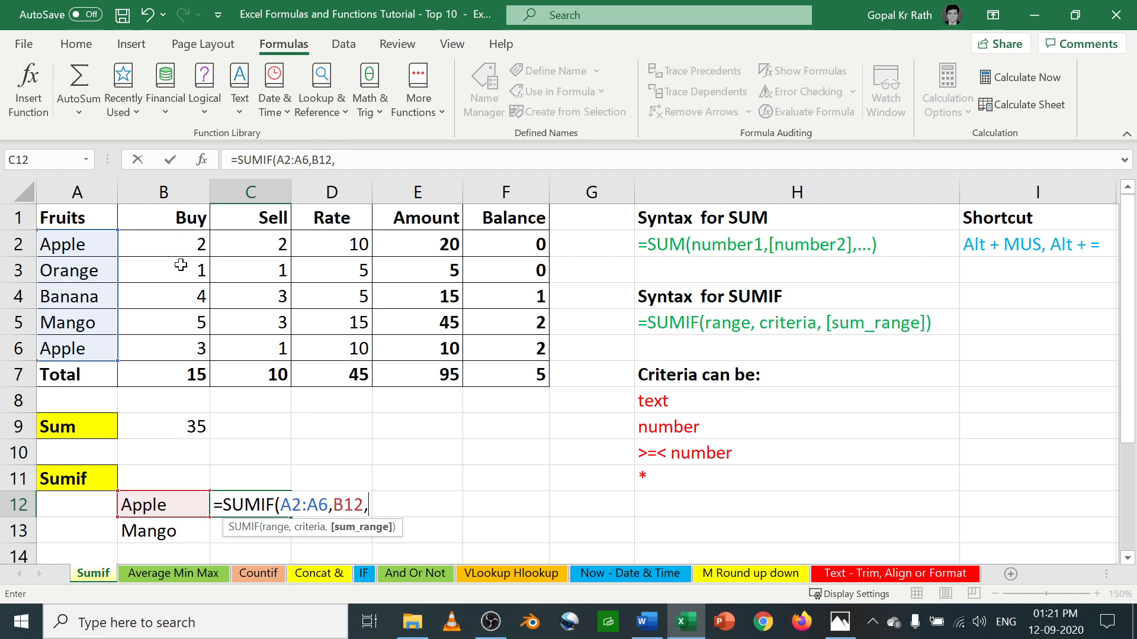
left_click_drag(188, 240, 193, 345)
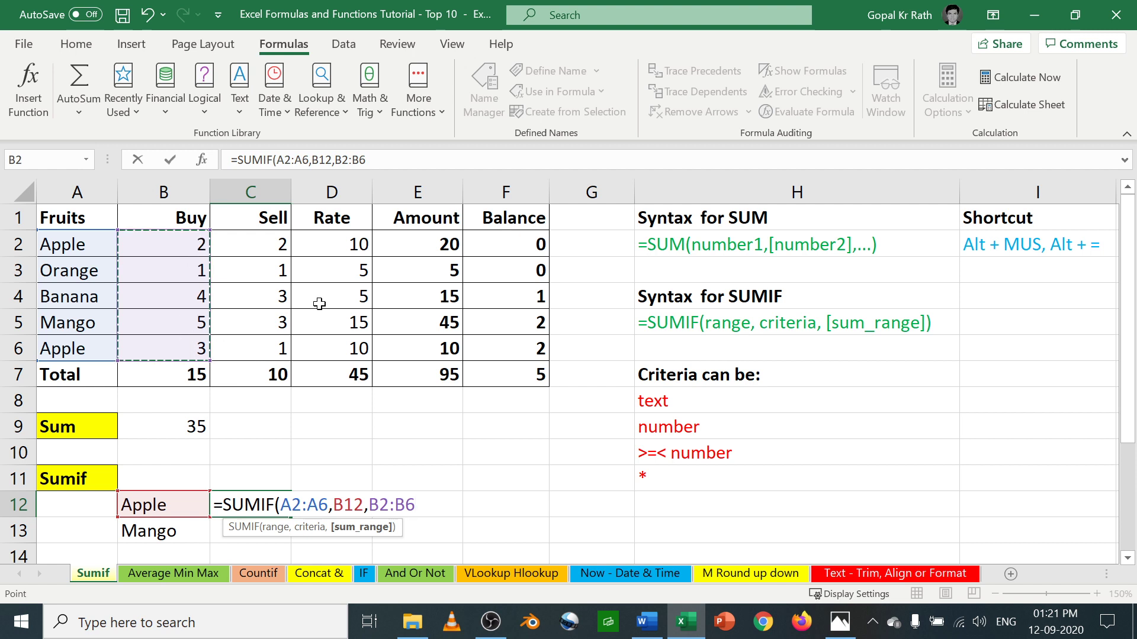
type(")")
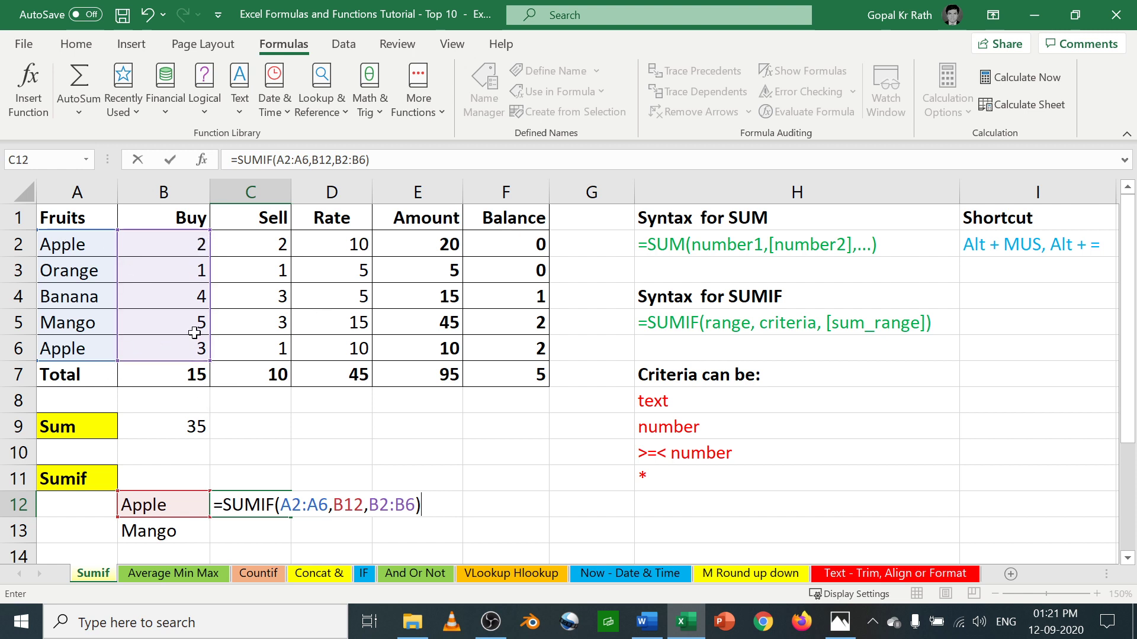
key("Return")
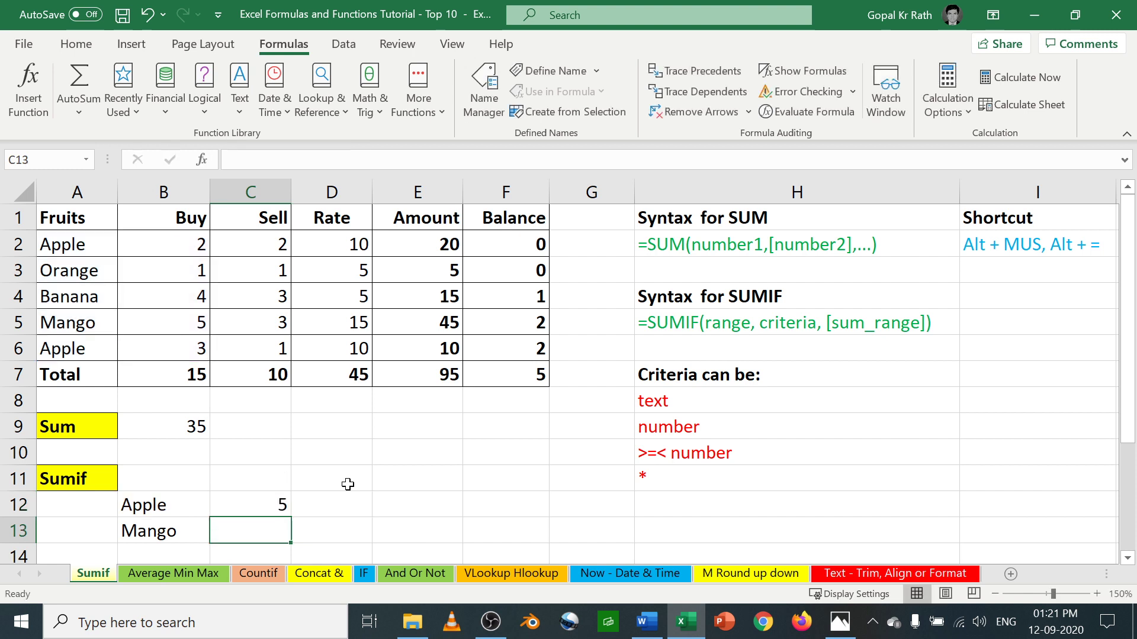
key("Up")
key("F2")
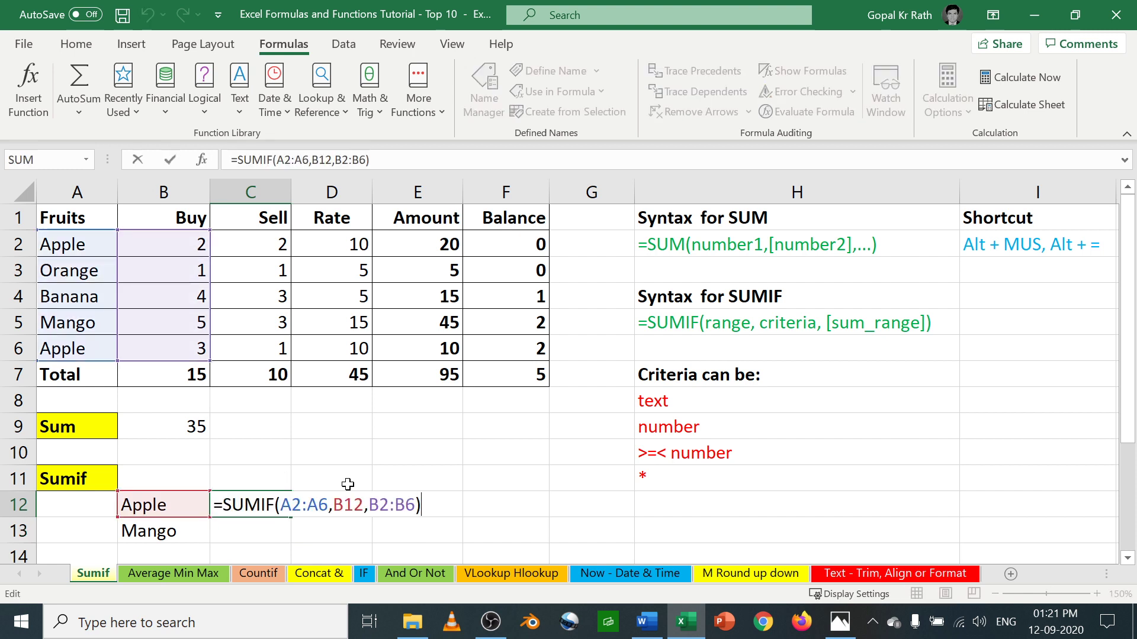
key("Escape")
key("Left")
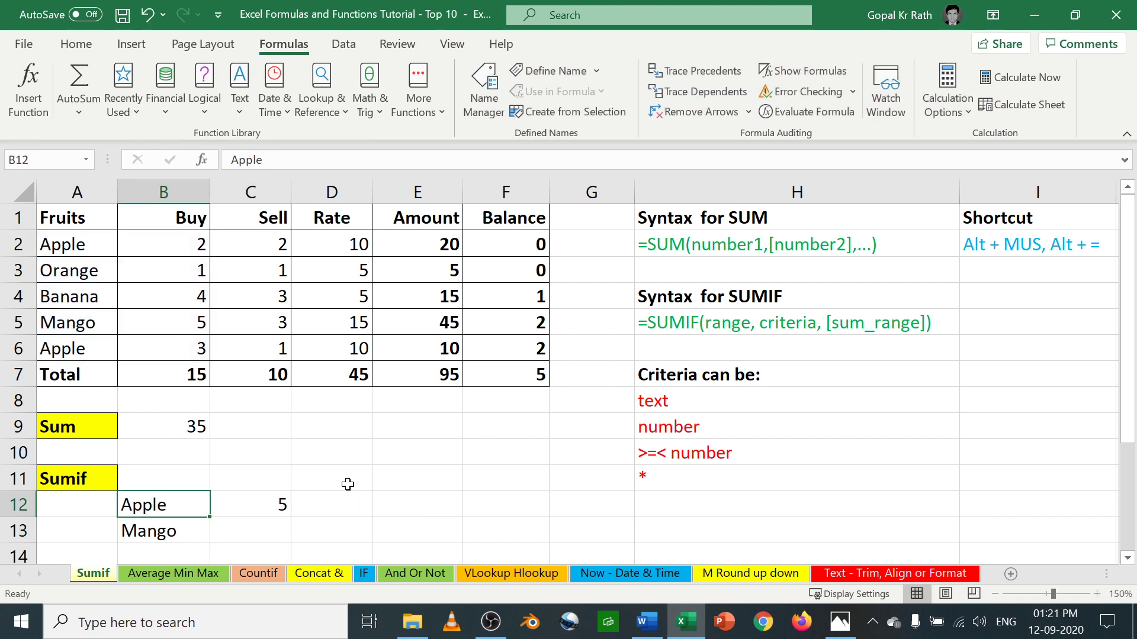
- Rename the two Apple entries in the Fruits column: A2 as Apple1 and A6 as Apple2
double_click(102, 249)
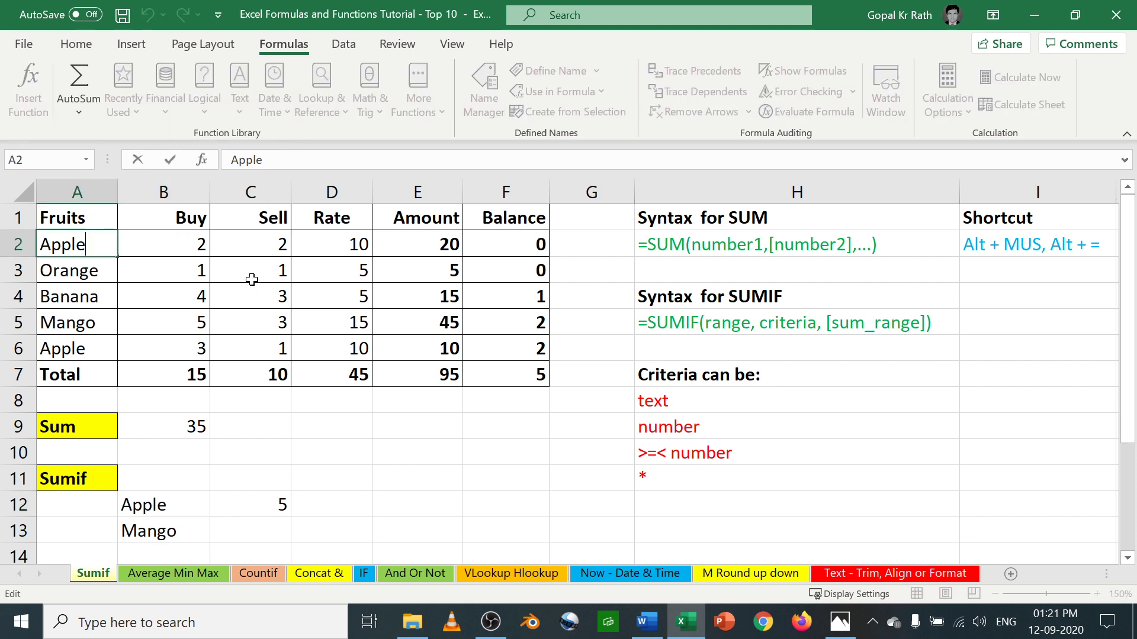
type("1")
key("Return")
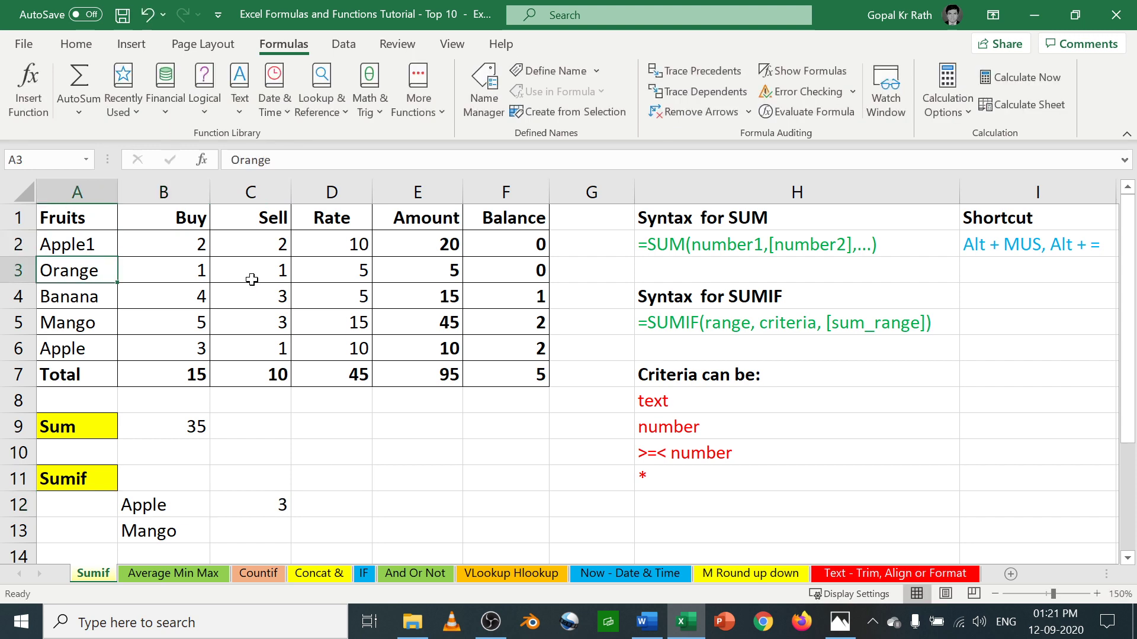
left_click(107, 351)
double_click(107, 351)
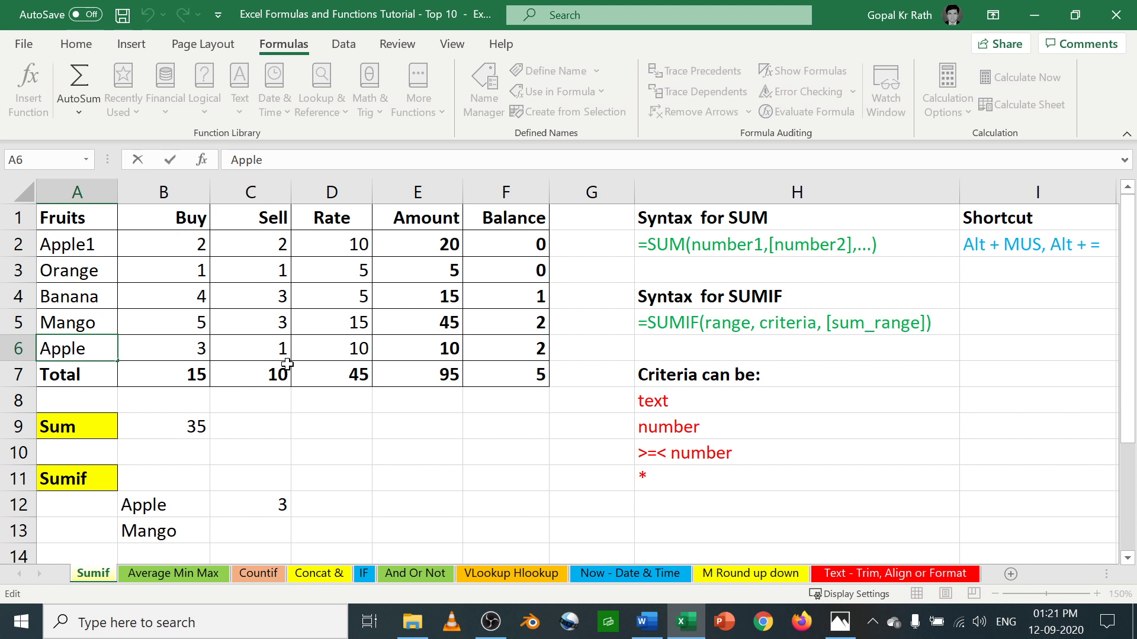
type("2")
key("Return")
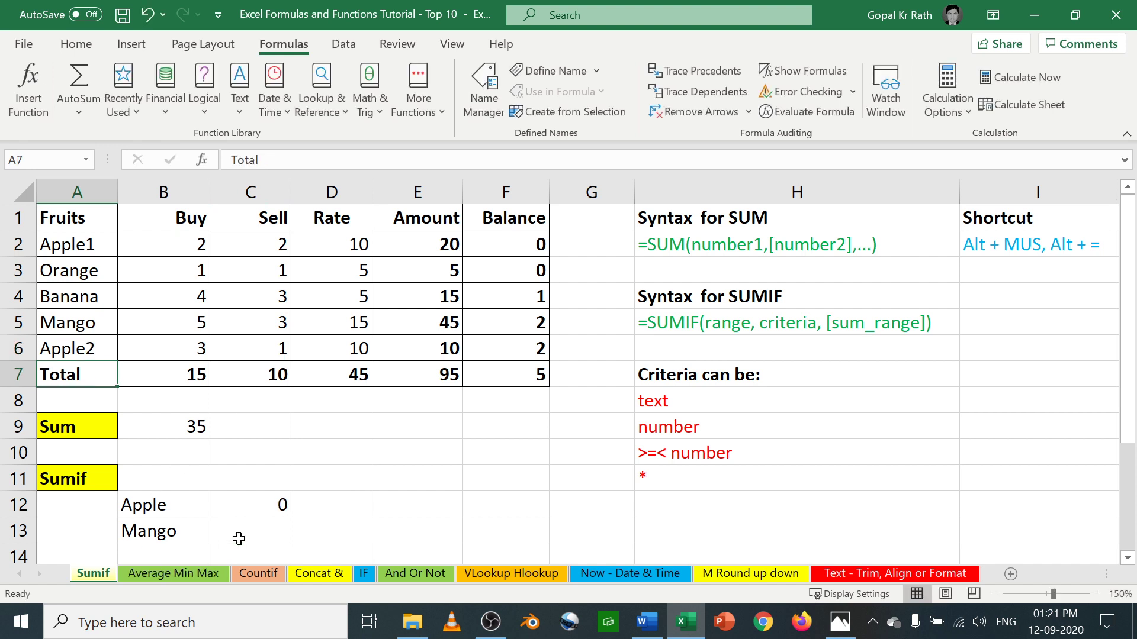
- Append the wildcard &"*" to the B12 criteria in C12's SUMIF formula, and review the formula
double_click(261, 505)
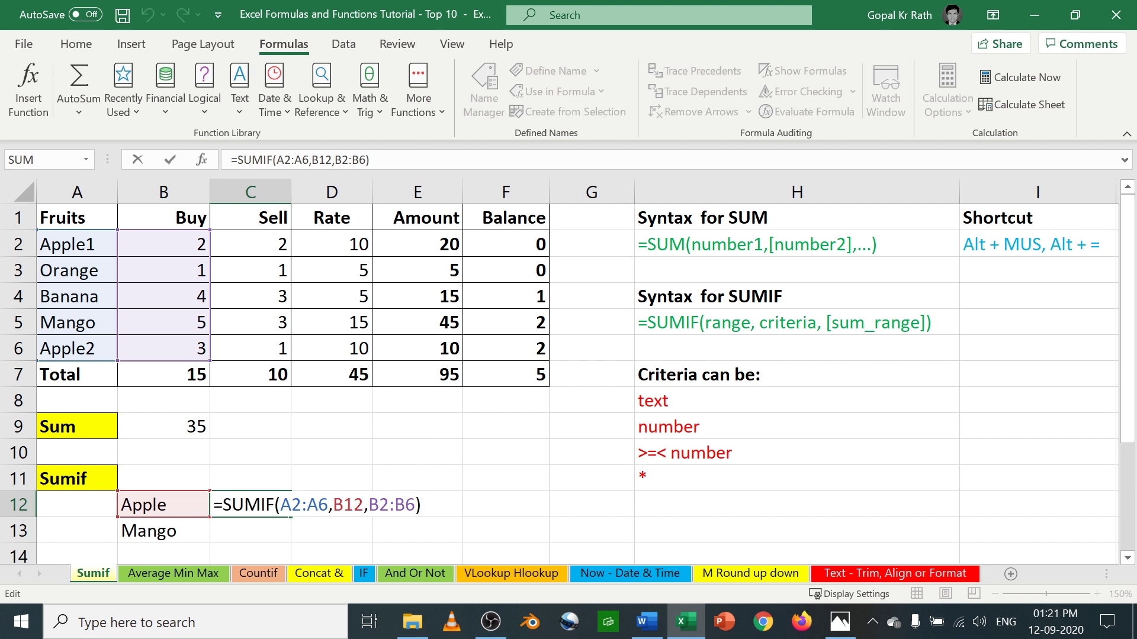
left_click(364, 505)
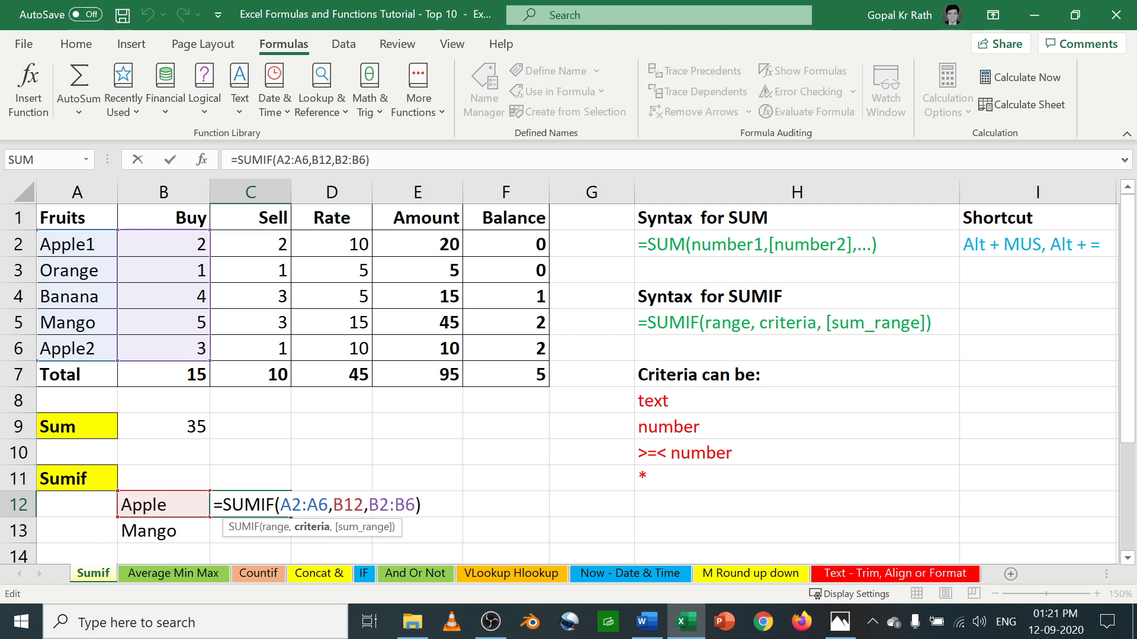
type("&")
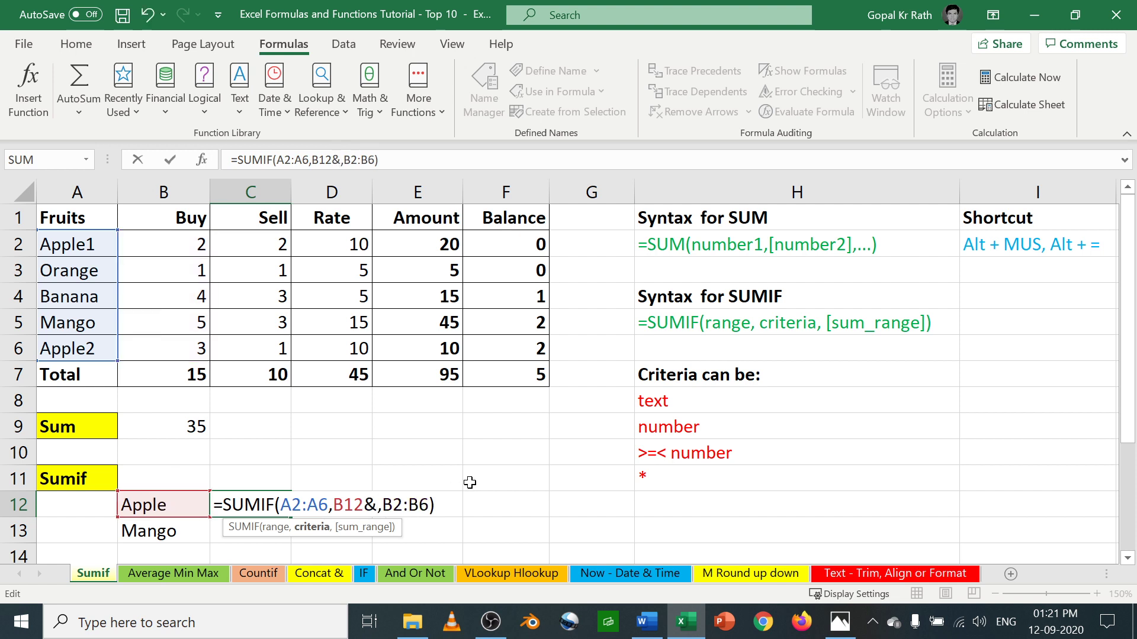
type("\"")
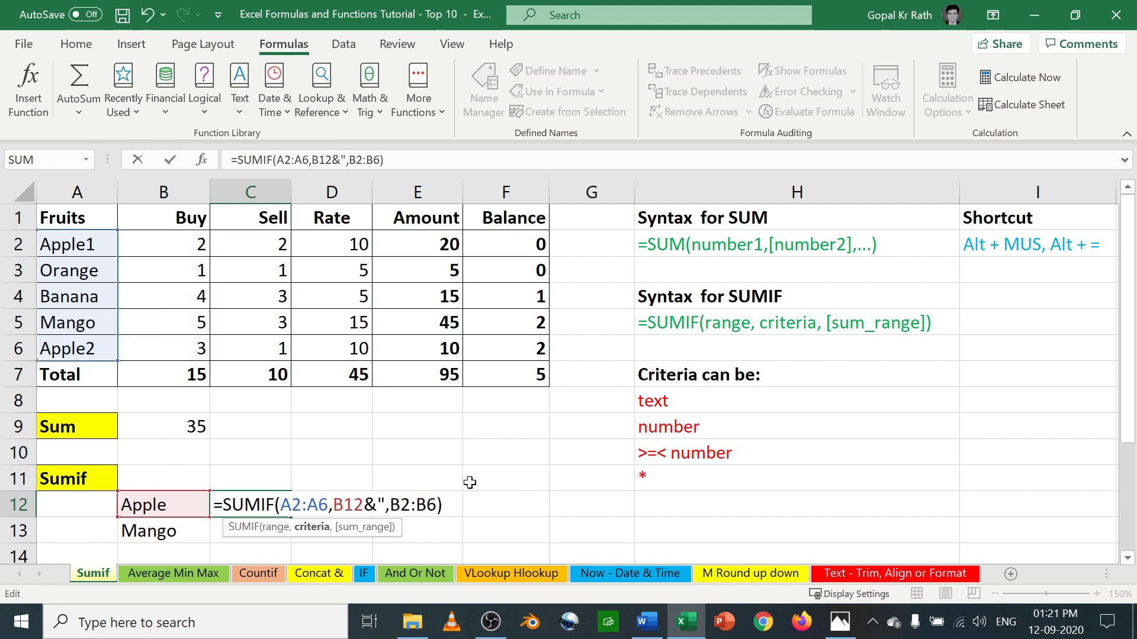
type("*")
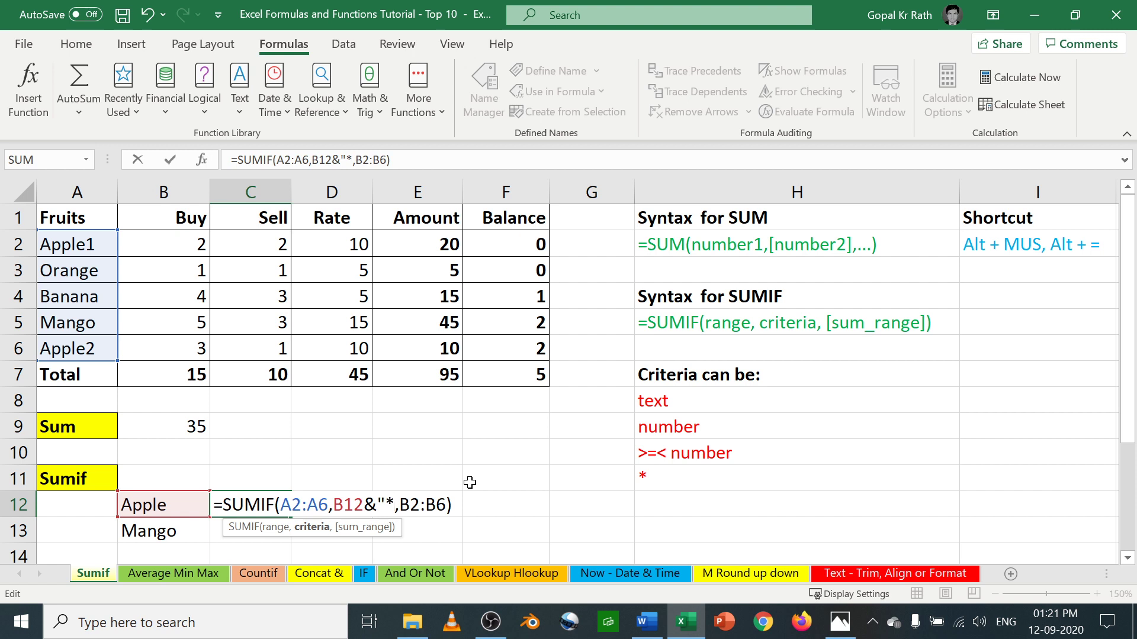
type("\"")
key("Return")
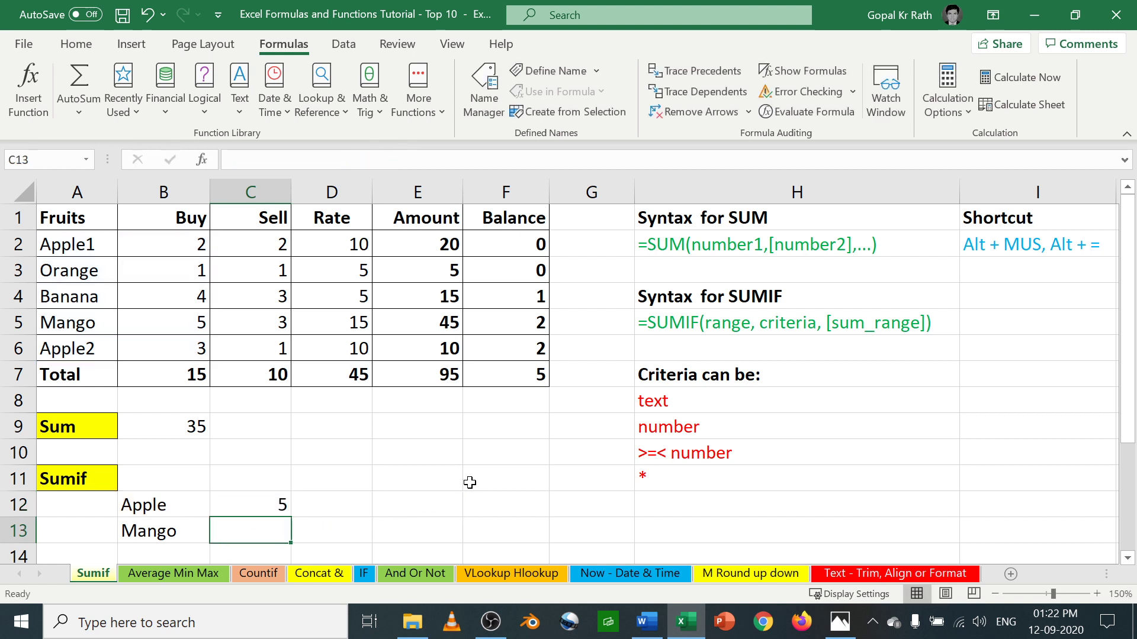
key("Up")
key("F2")
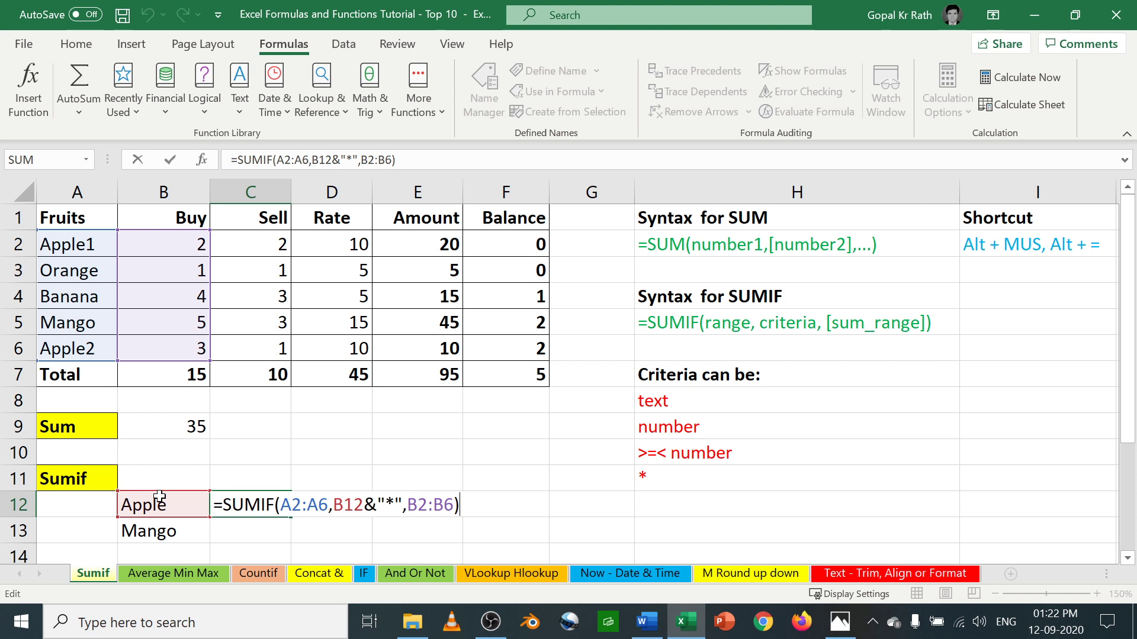
key("ctrl+Return")
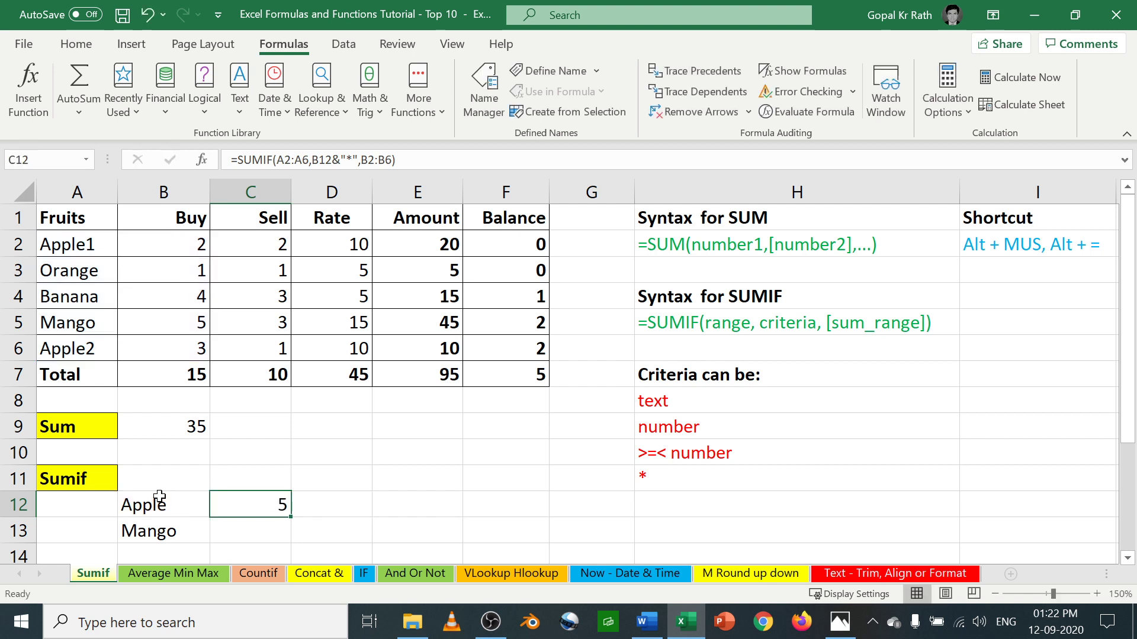
- Add the prefix Part1 to the fruit name in A2 so it reads Part1Apple1
left_click(75, 243)
key("F2")
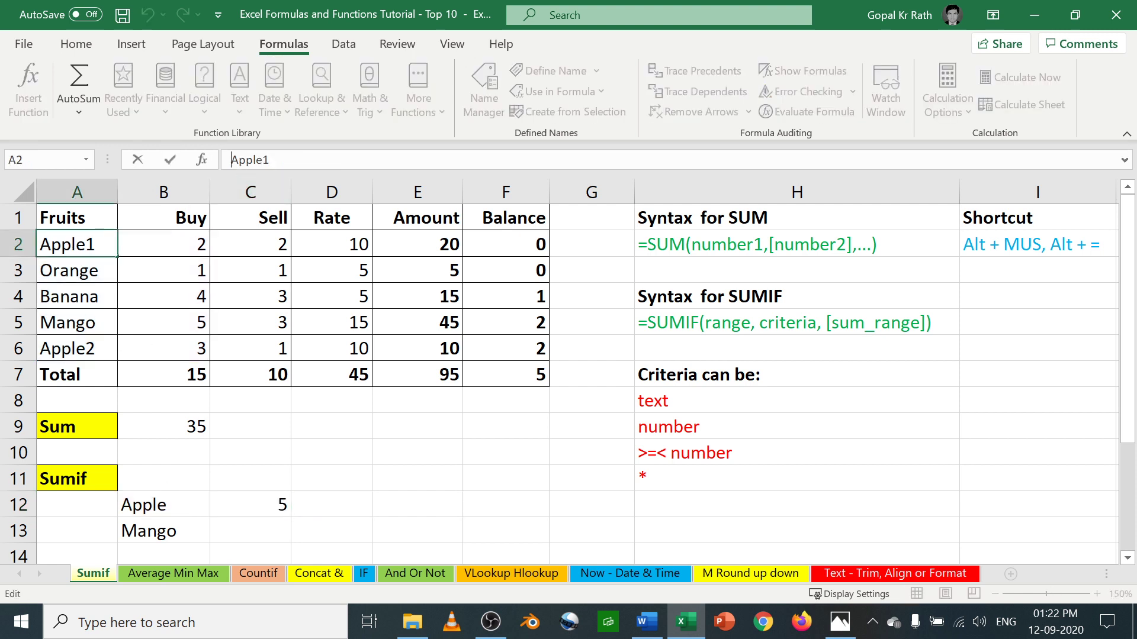
key("Home")
type("Part")
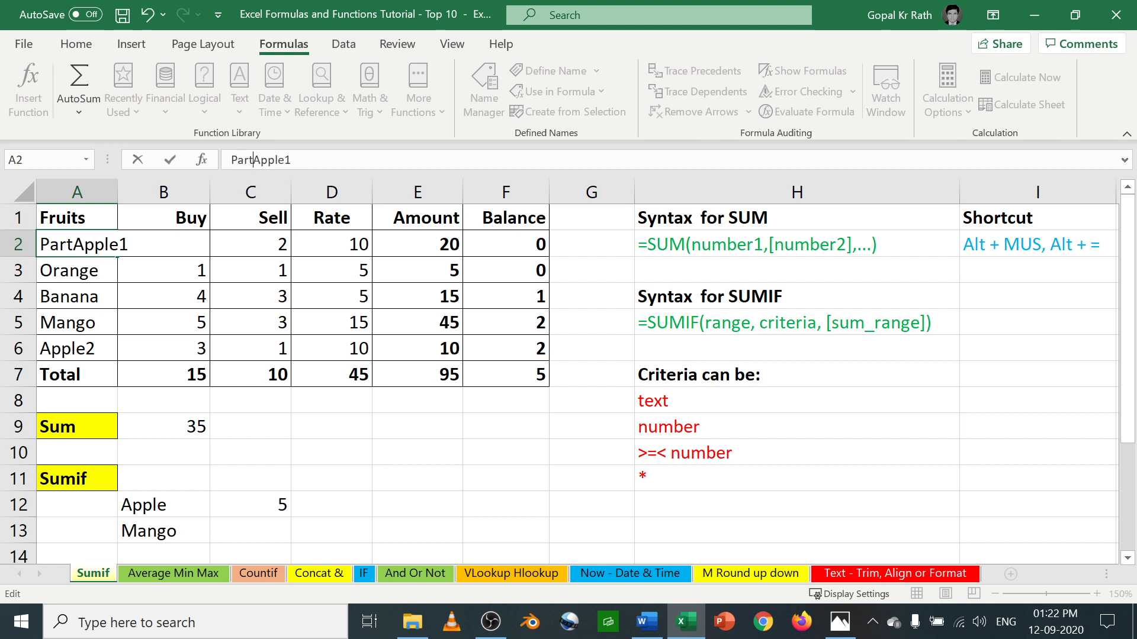
type("1")
key("Return")
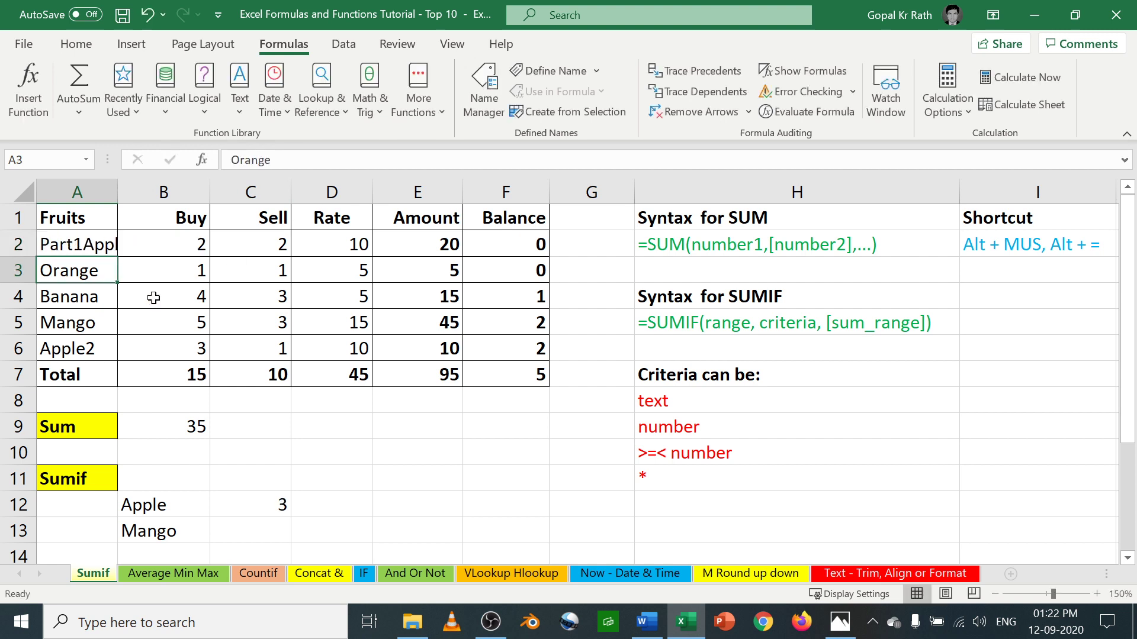
- Add the prefix Part2 to the fruit name in A6 so it reads Part2Apple2
left_click(83, 347)
left_click(232, 159)
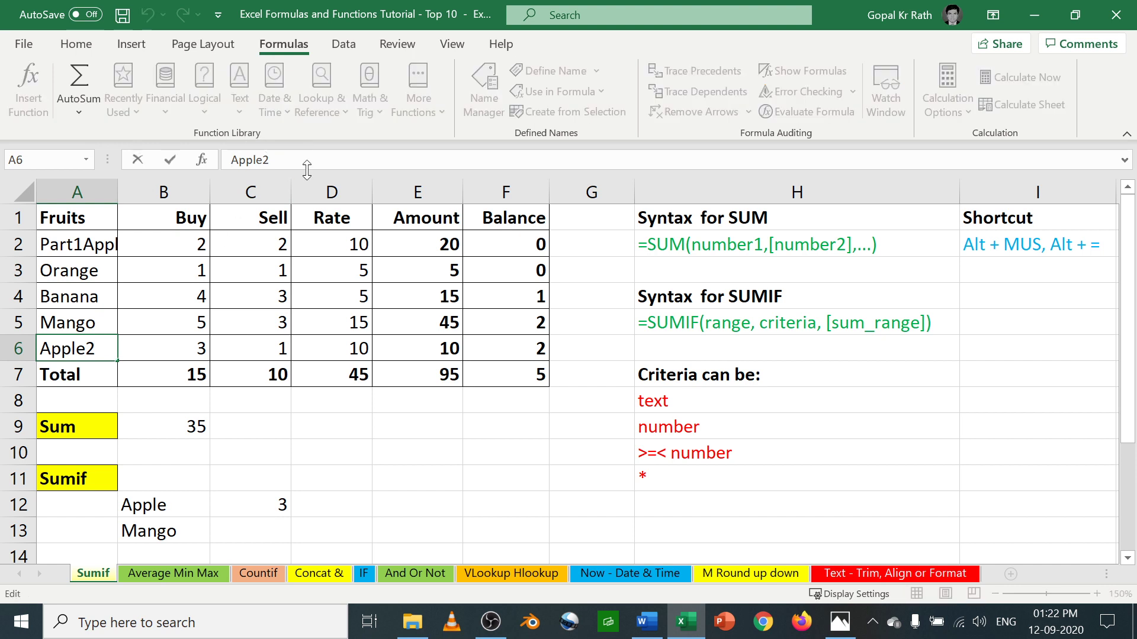
type("Part2")
key("Return")
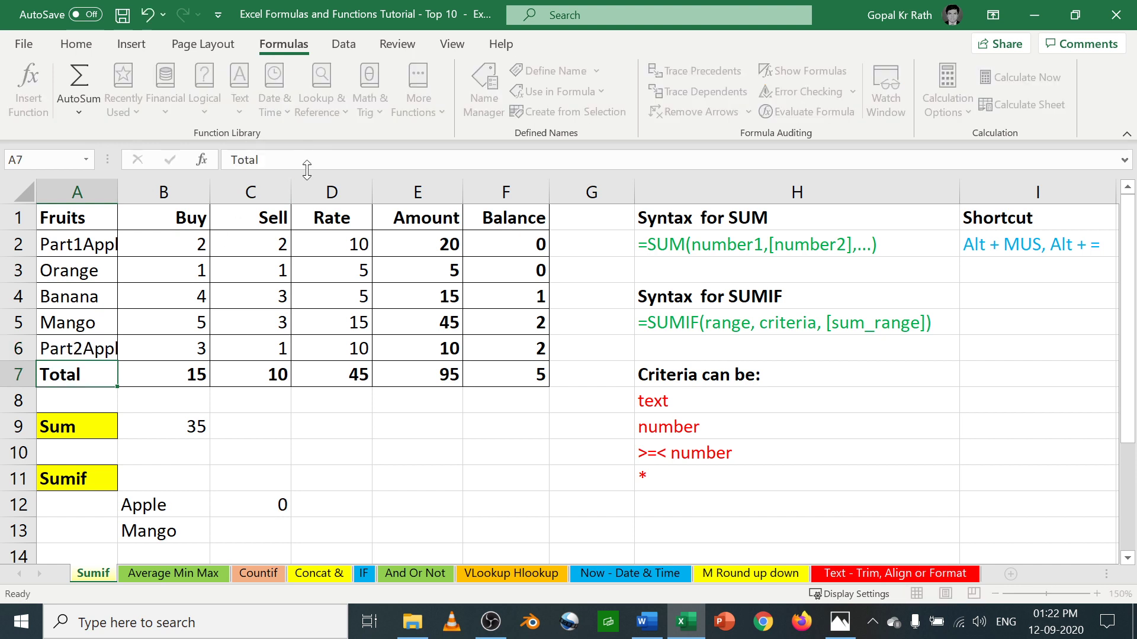
- Insert the wildcard "*"& before B12 in the criteria of C12's SUMIF formula, and review the formula
double_click(261, 502)
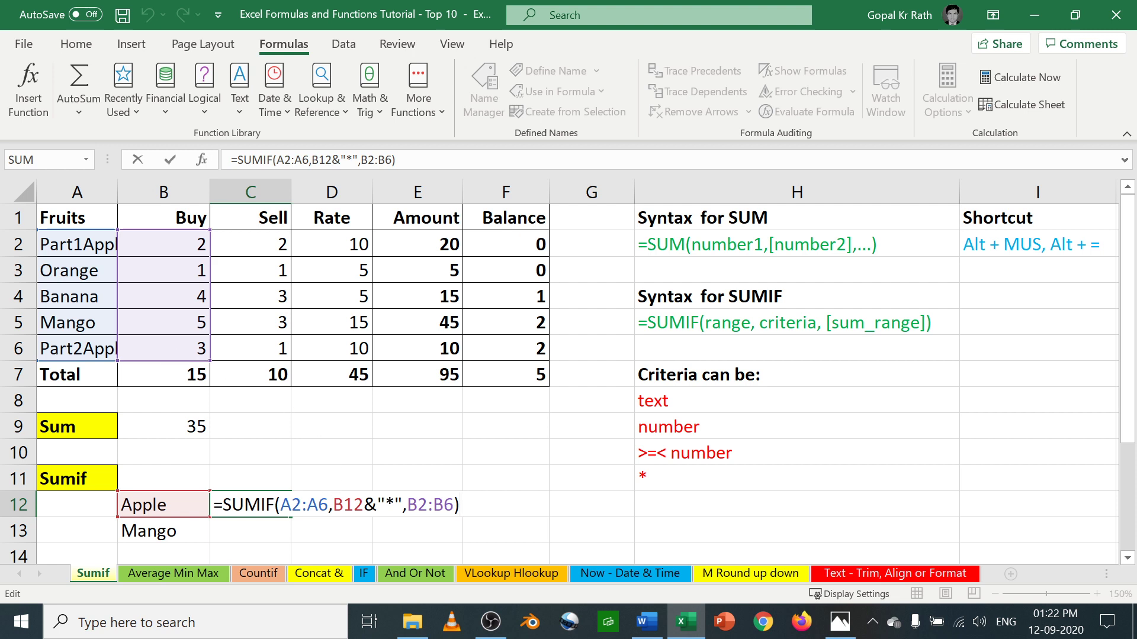
left_click_drag(378, 504, 403, 504)
key("ctrl+c")
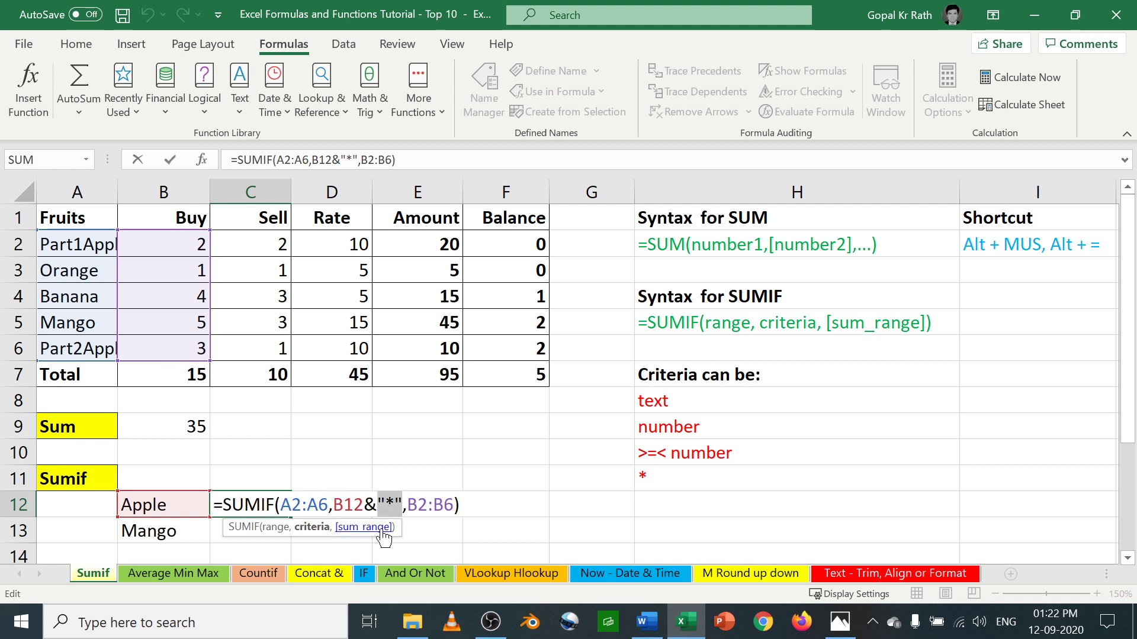
key("Left")
key("Left")
key("Left")
key("Left")
key("Left")
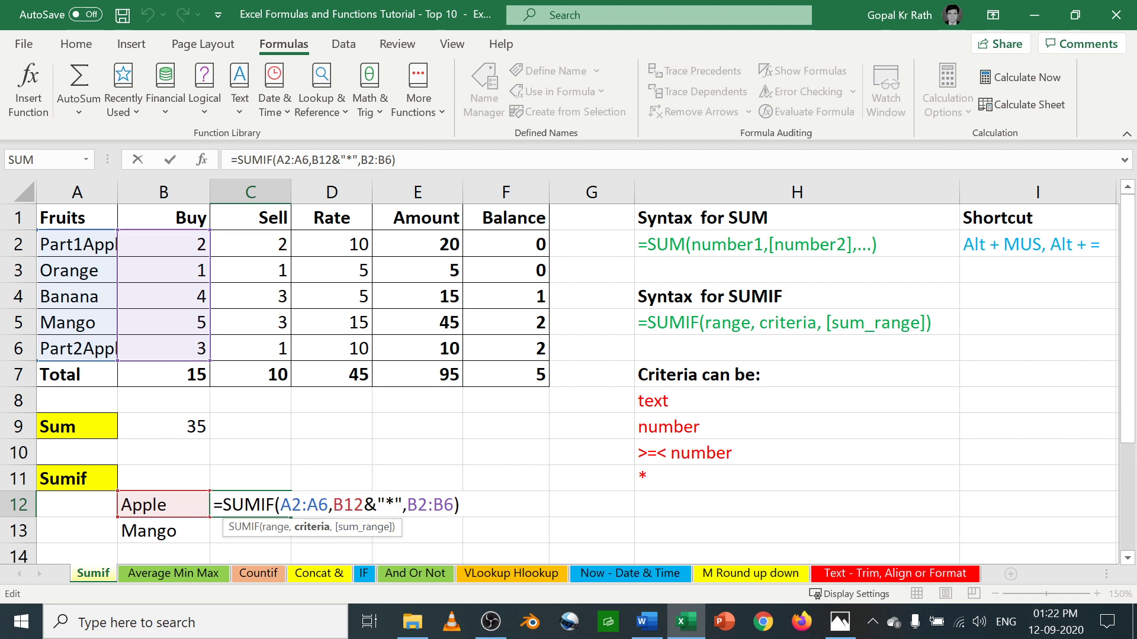
key("ctrl+v")
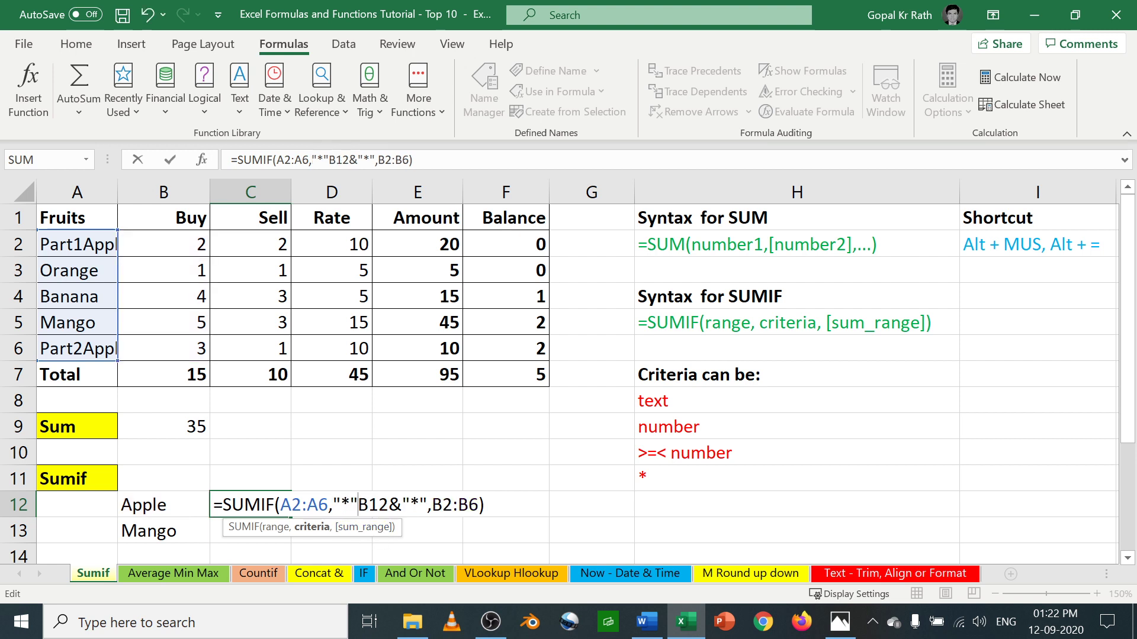
type("&")
key("Return")
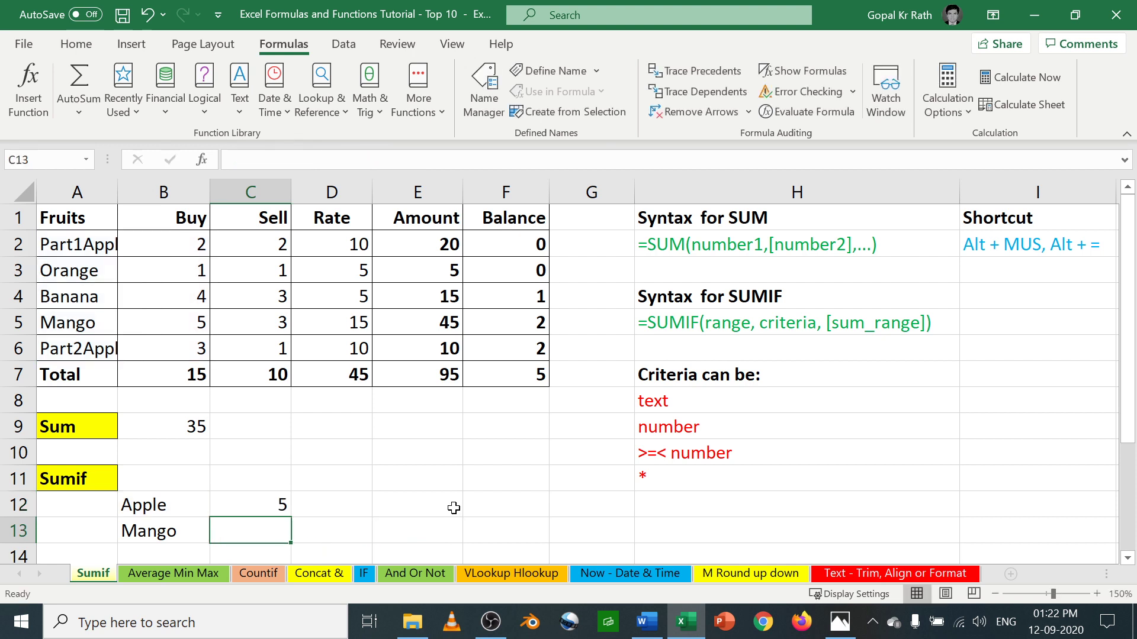
key("Up")
key("F2")
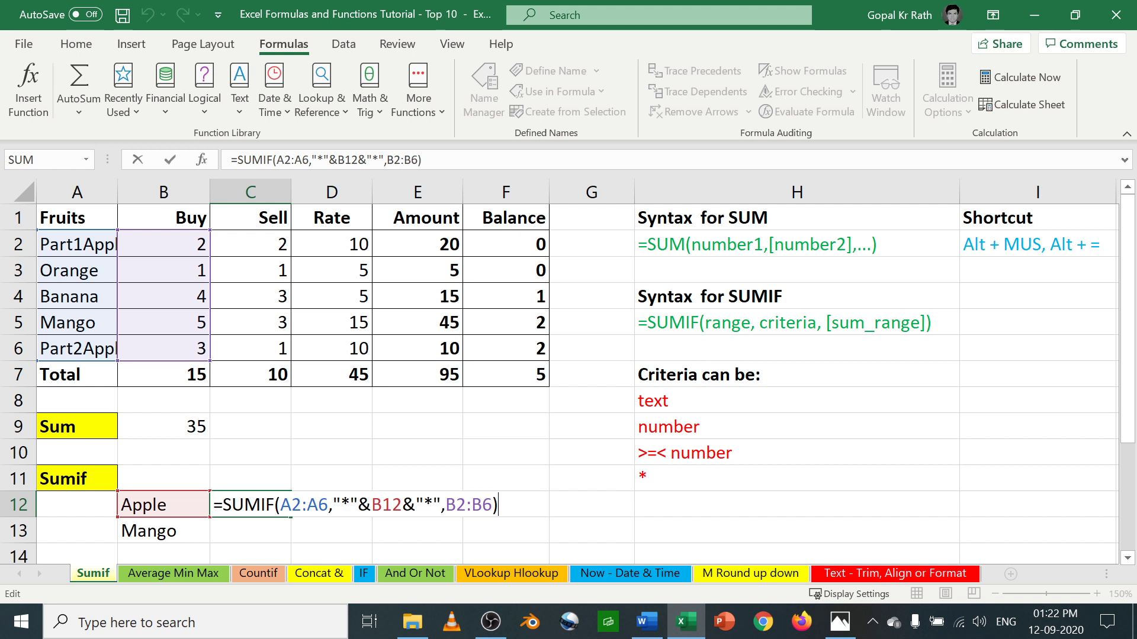
key("Escape")
- Fill C12's SUMIF formula down into C13 for Mango, and inspect the ranges it references
left_click(252, 532)
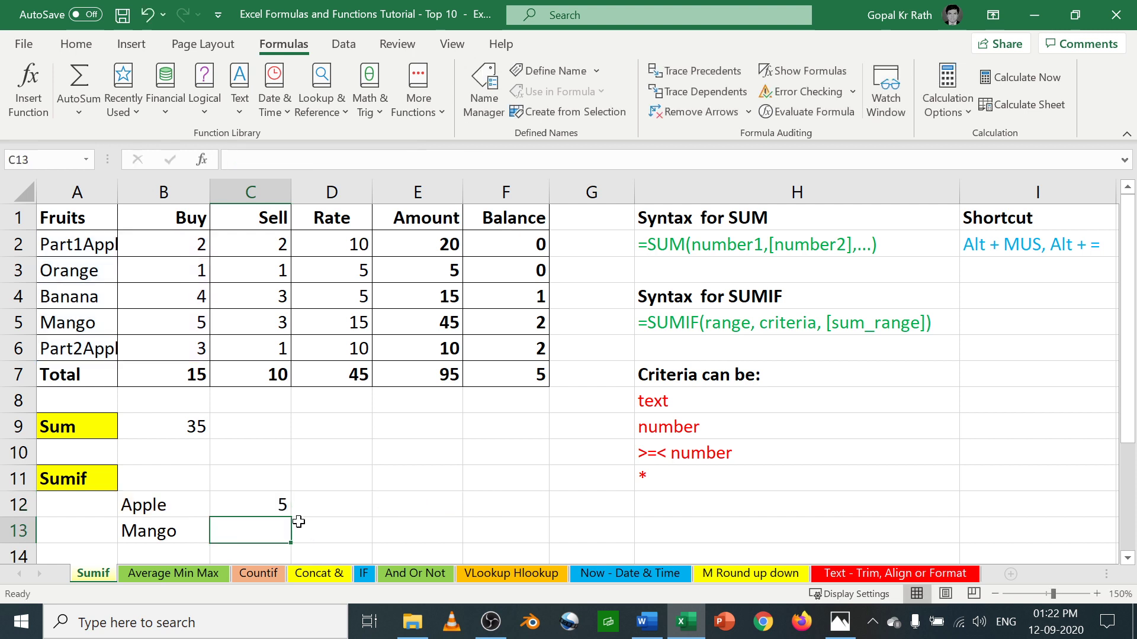
left_click(270, 505)
left_click_drag(290, 517, 265, 527)
key("Delete")
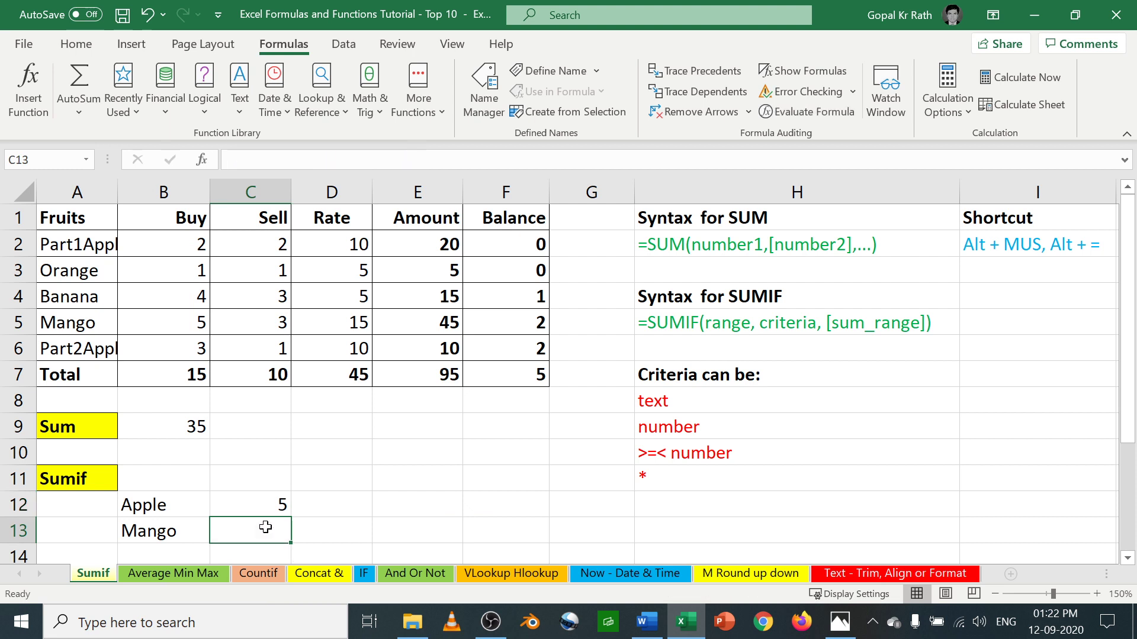
key("ctrl+d")
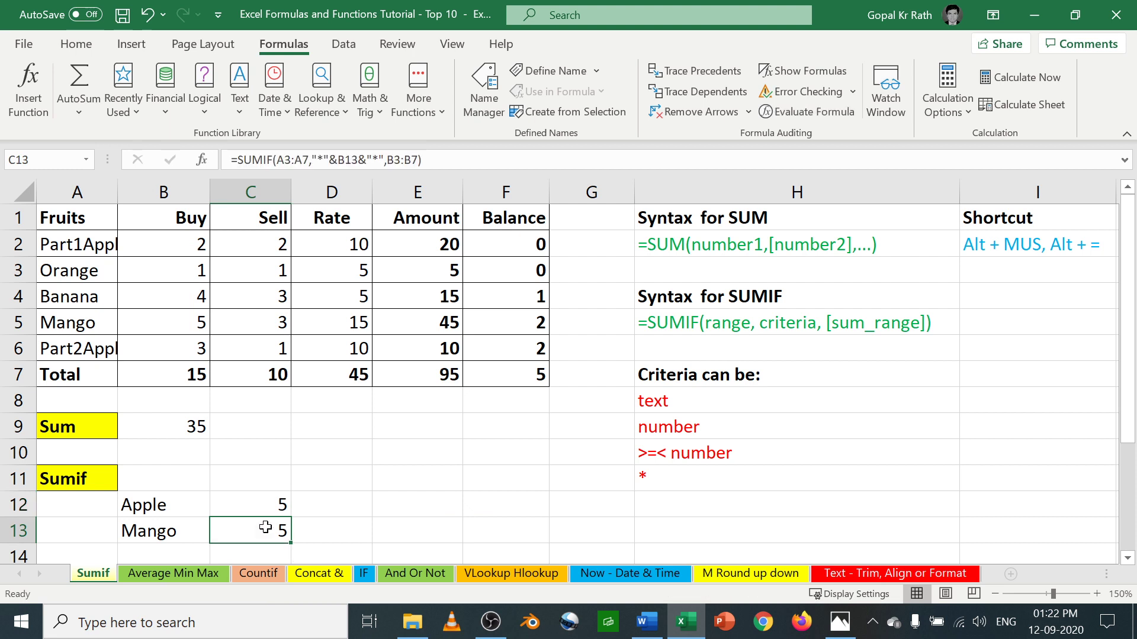
key("F2")
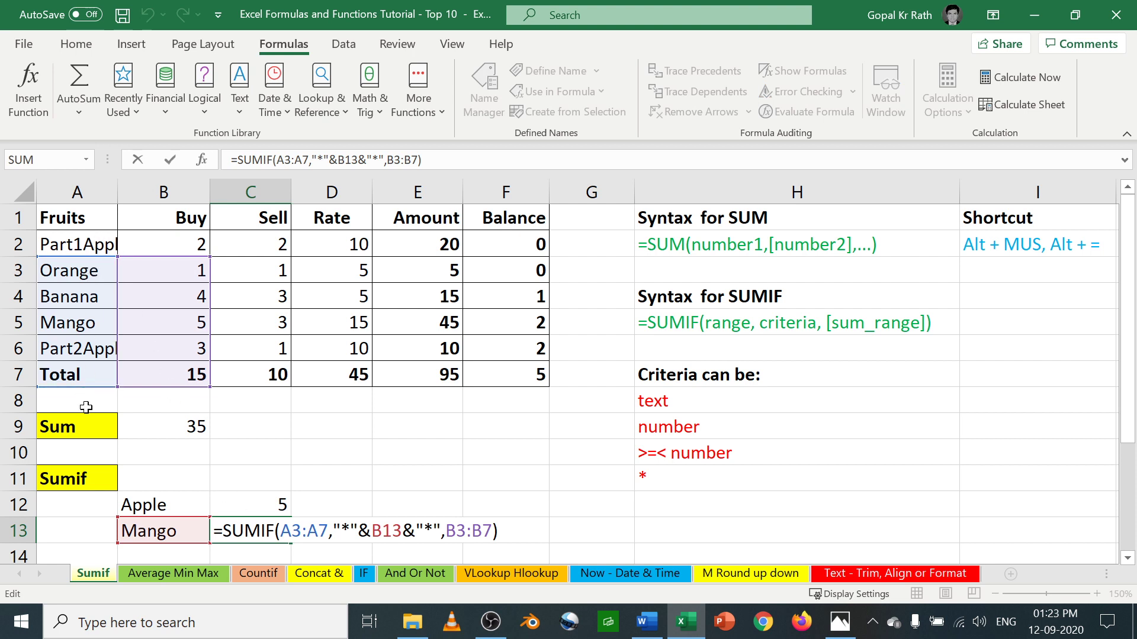
key("ctrl+Return")
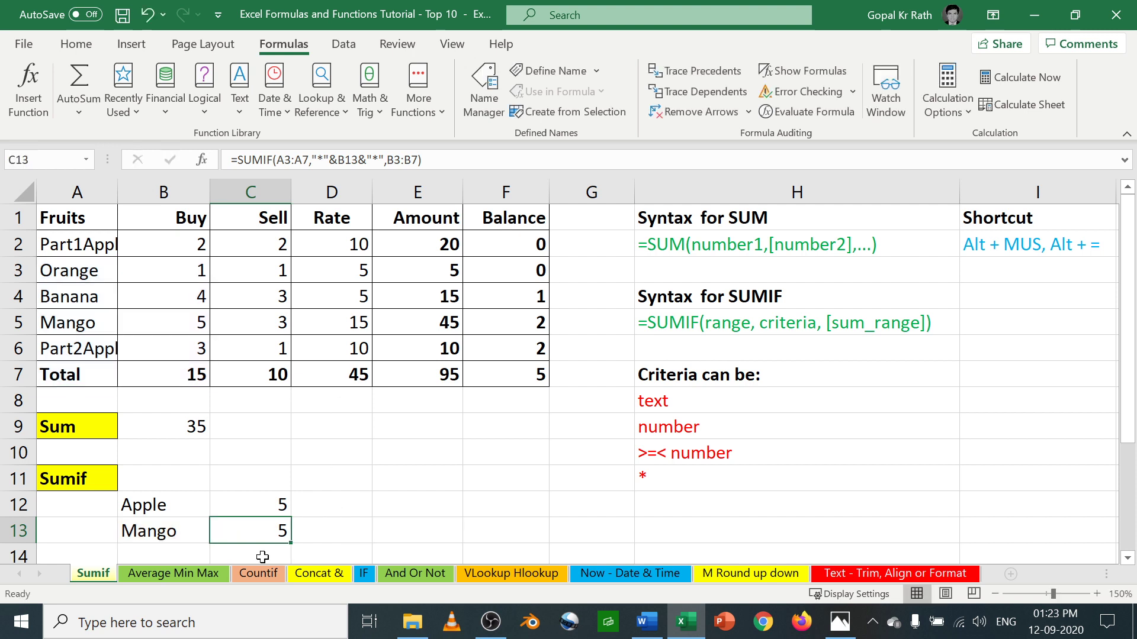
- Try filling C13's SUMIF formula down into C14 to inspect its ranges, and clear the cell
left_click(262, 557)
key("ctrl+d")
key("F2")
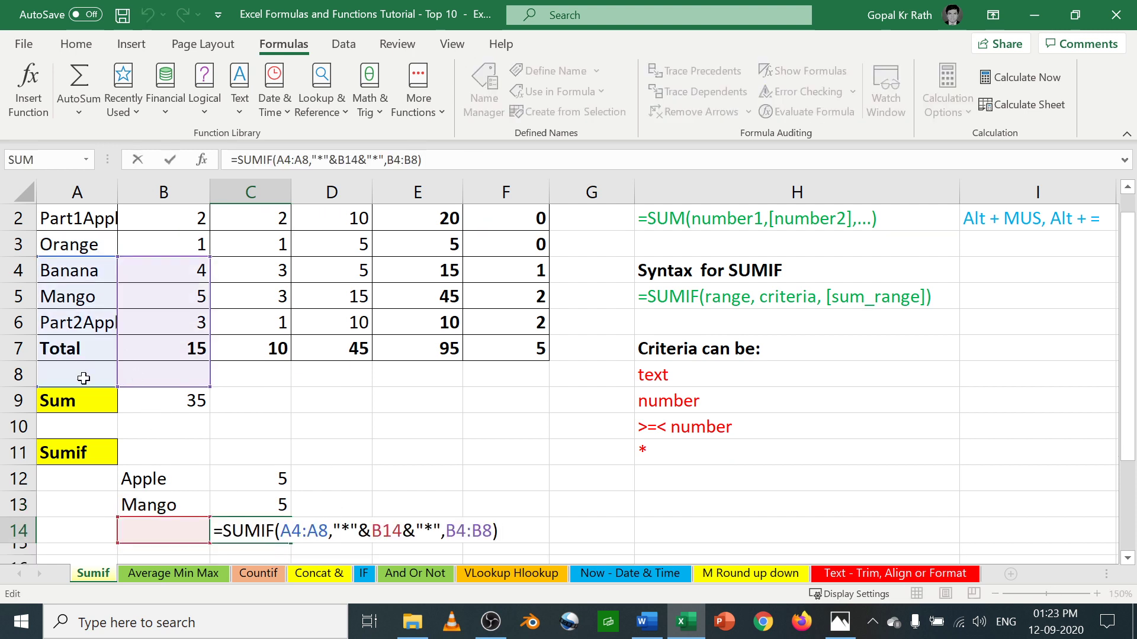
key("Escape")
key("Delete")
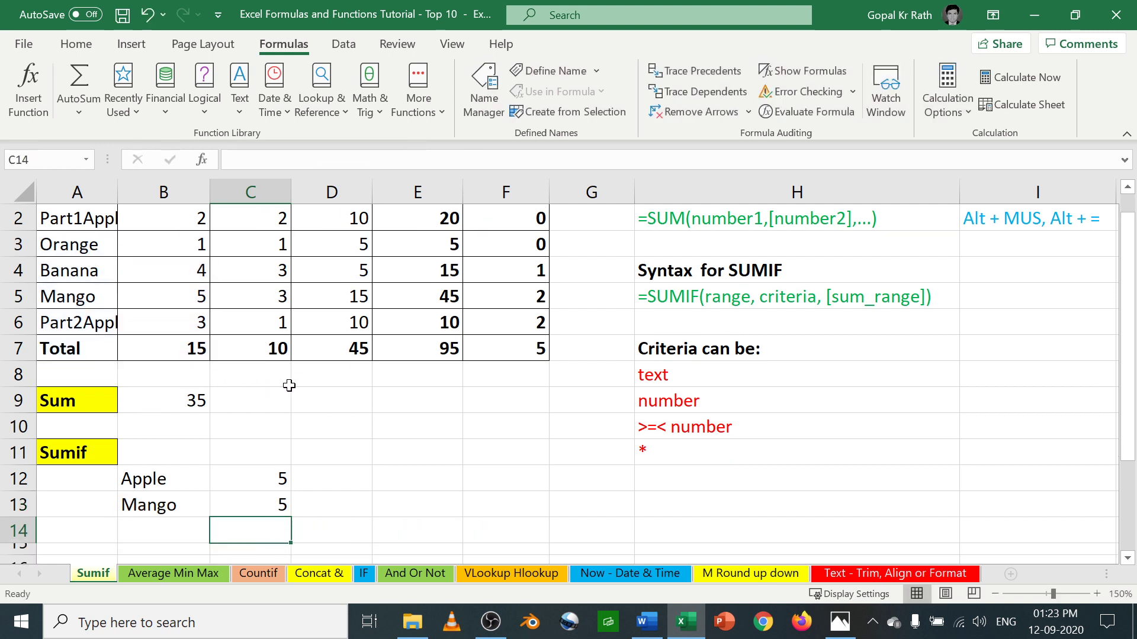
- Make both ranges in C13's SUMIF formula absolute: $A$3:$A$7 as the range and $B$3:$B$7 as the sum range
scroll(289, 386, "up", 1)
double_click(278, 529)
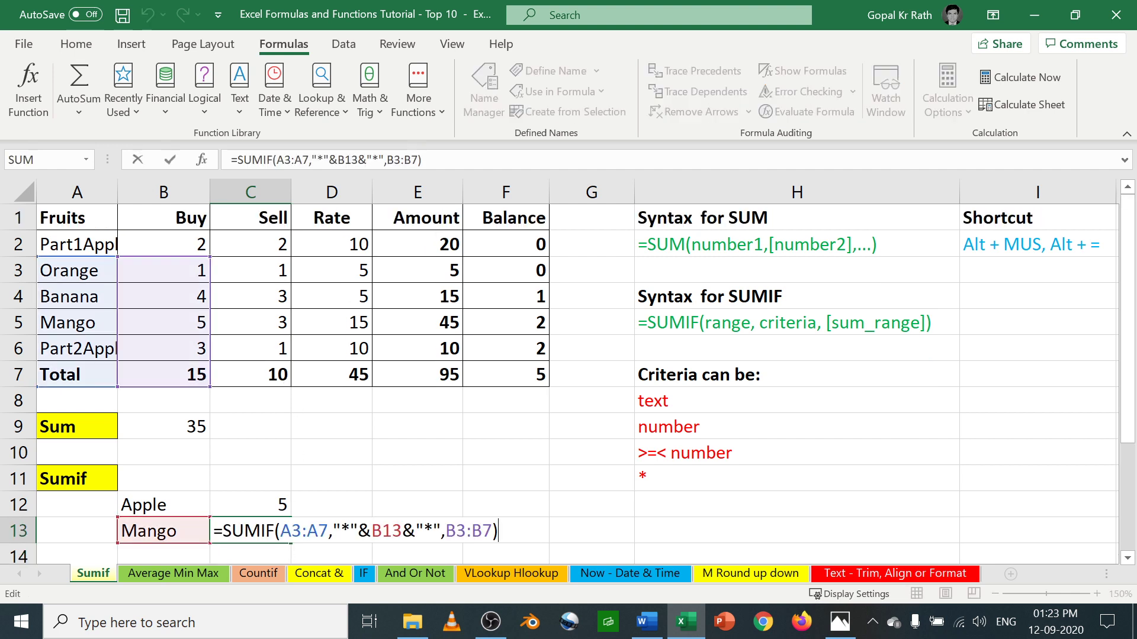
left_click(291, 531)
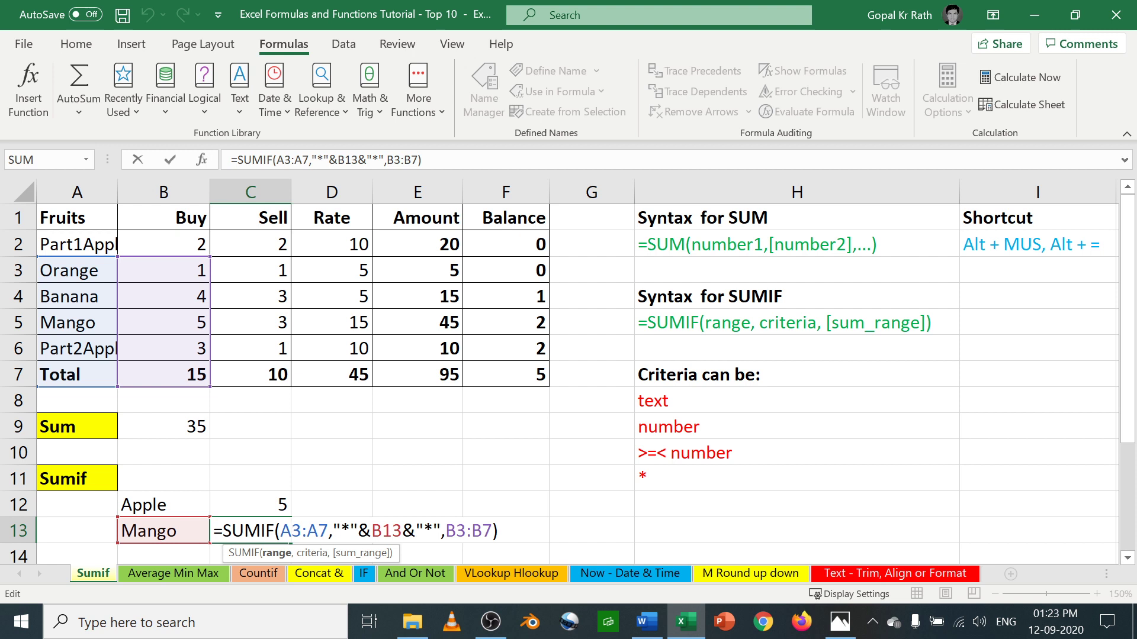
key("F4")
left_click(338, 531)
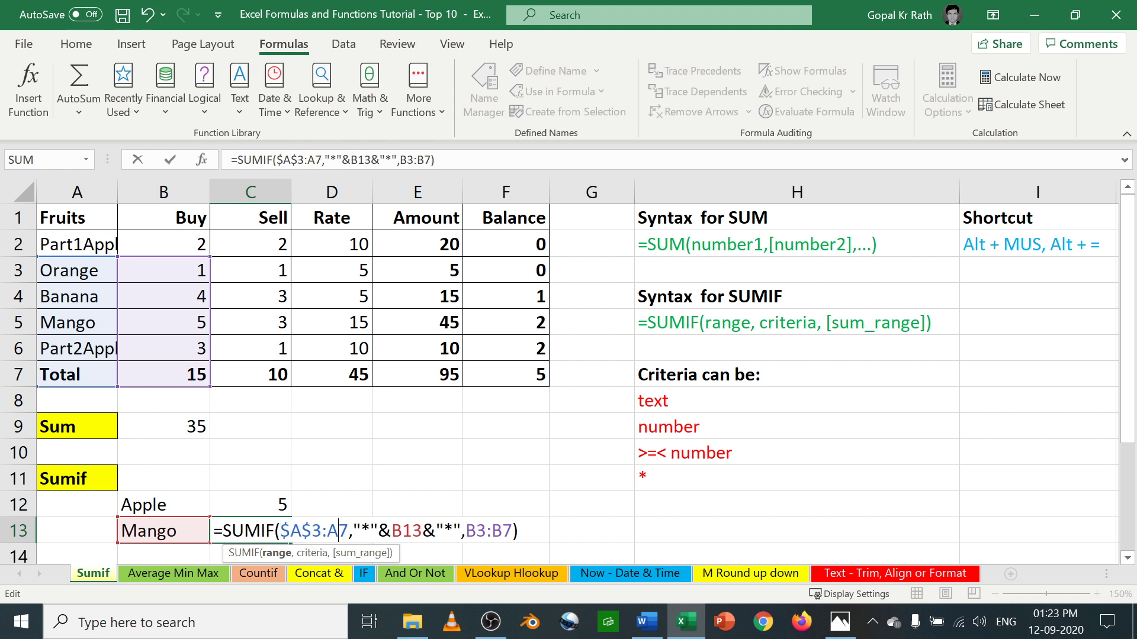
key("F4")
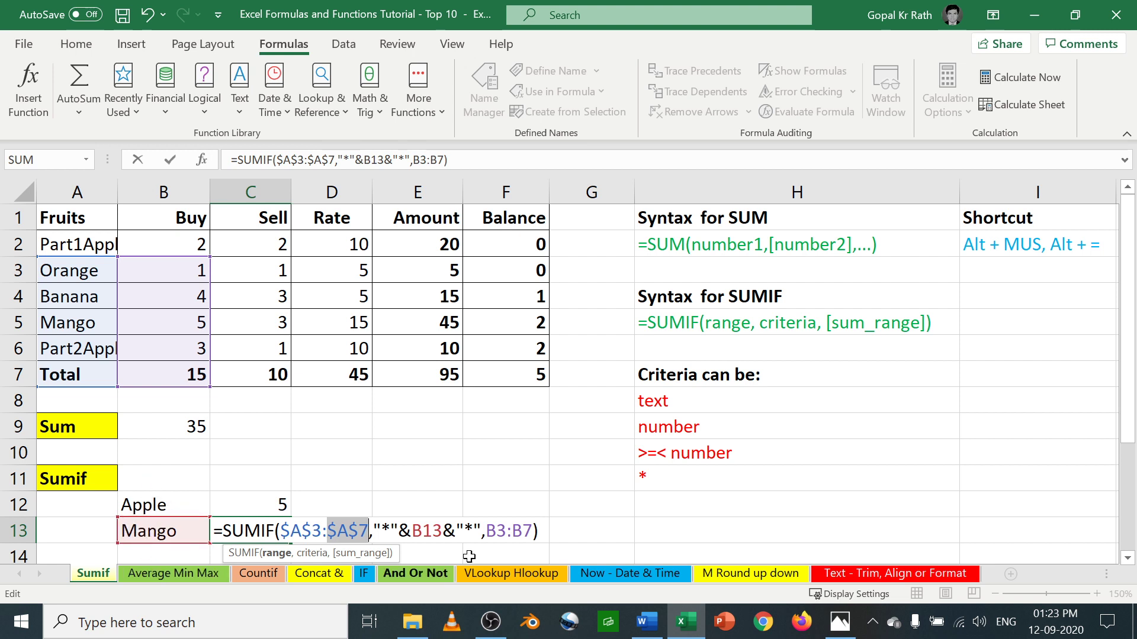
left_click(496, 531)
key("F4")
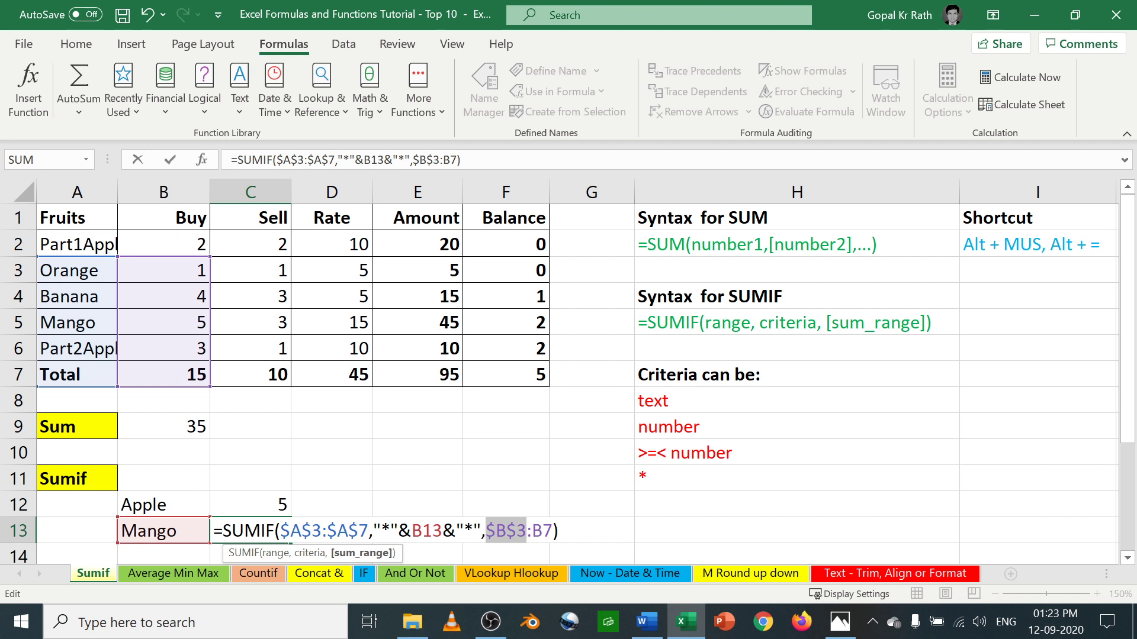
left_click(542, 531)
key("F4")
key("Return")
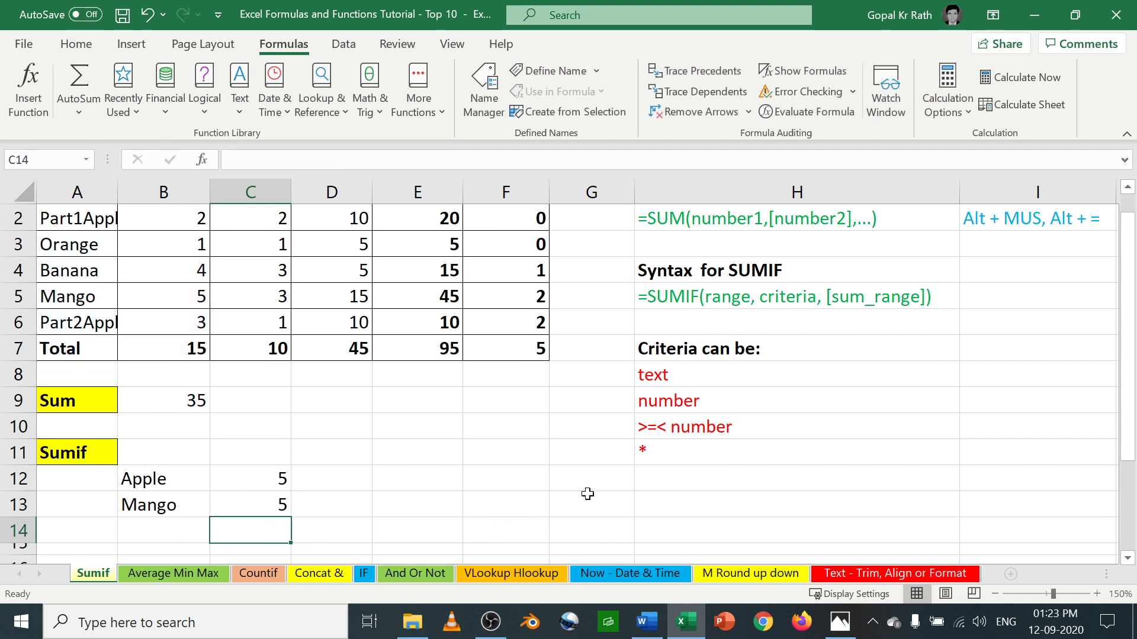
- Copy C13's SUMIF formula with absolute ranges into C12 and C14
left_click(270, 501)
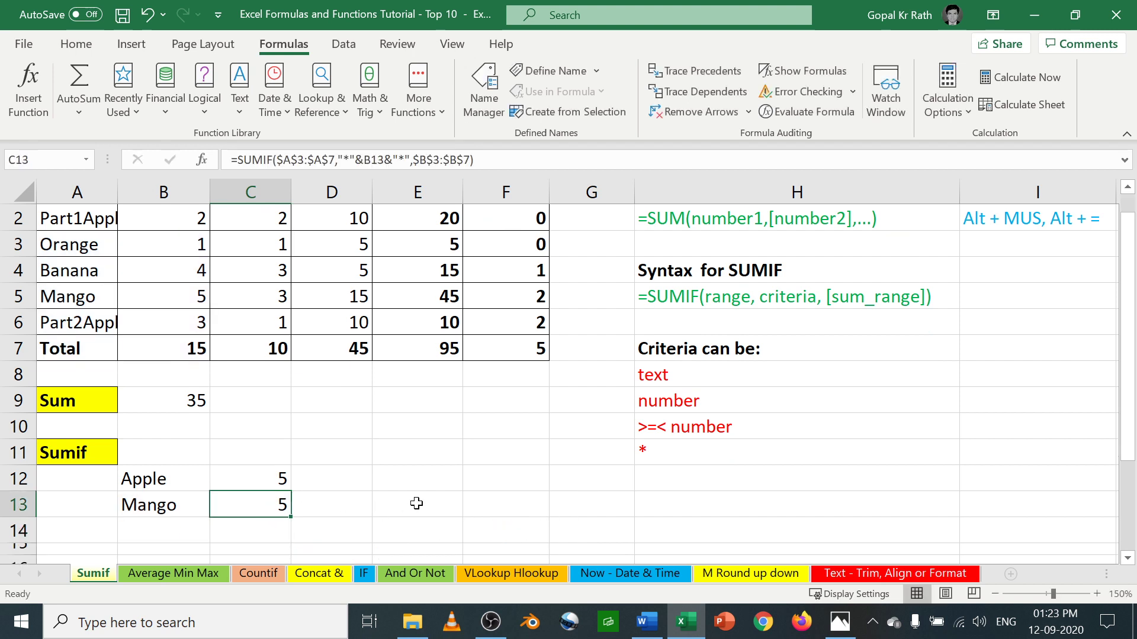
key("ctrl+c")
key("Up")
key("ctrl+v")
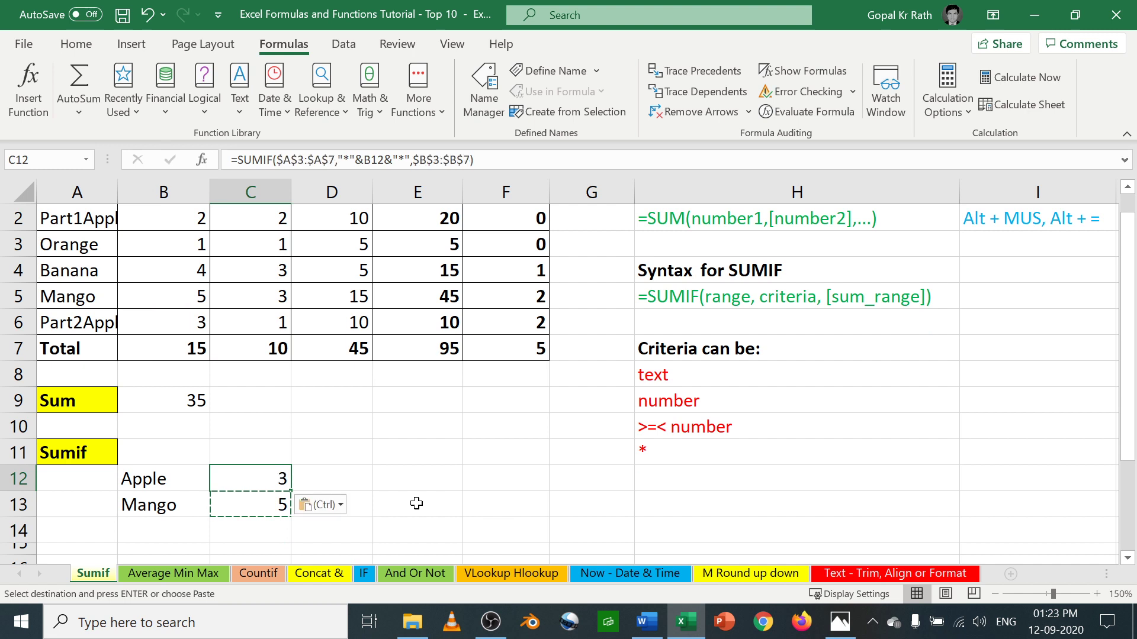
key("Down")
key("Down")
key("Return")
- Enter Orange as the criterion in B14, and inspect the ranges in C14's SUMIF formula
key("Left")
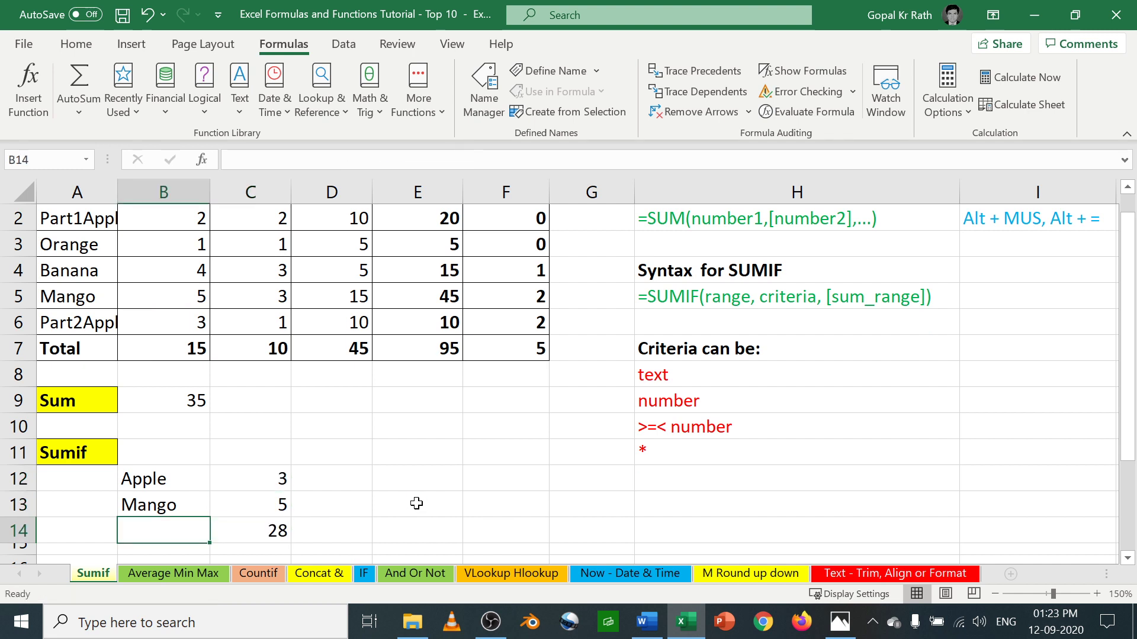
type("O")
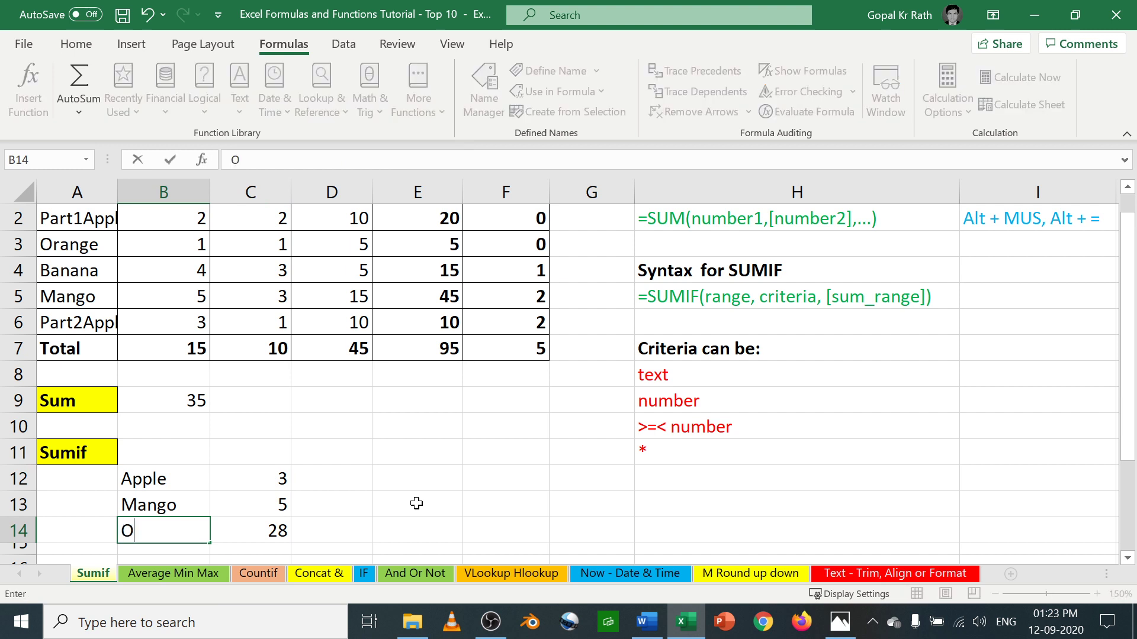
type("range")
key("Return")
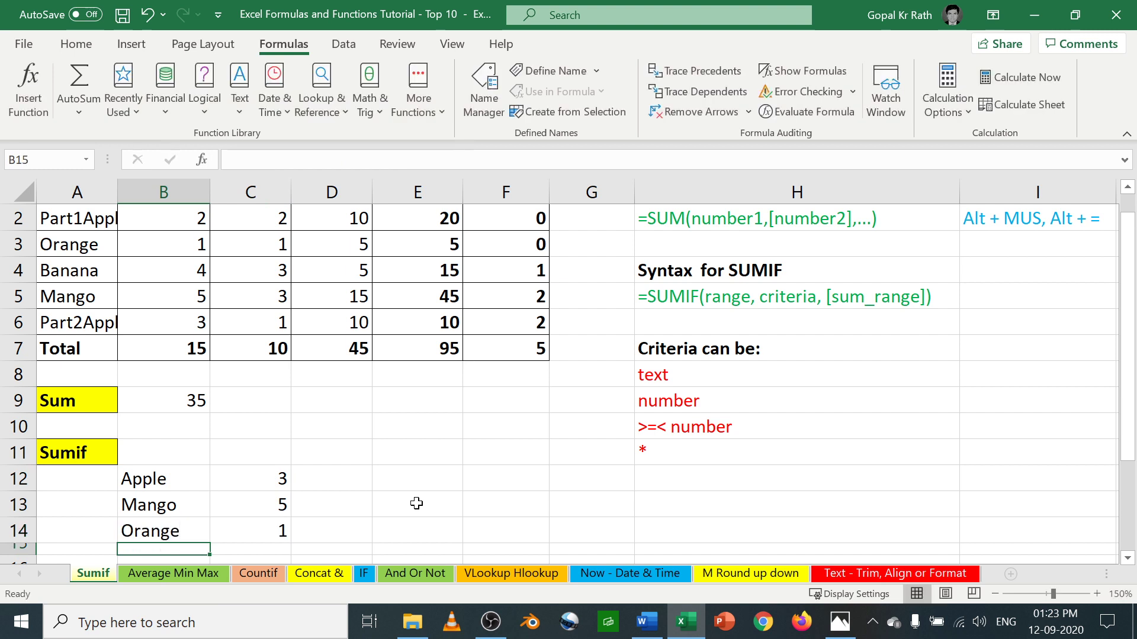
double_click(274, 528)
scroll(368, 434, "up", 1)
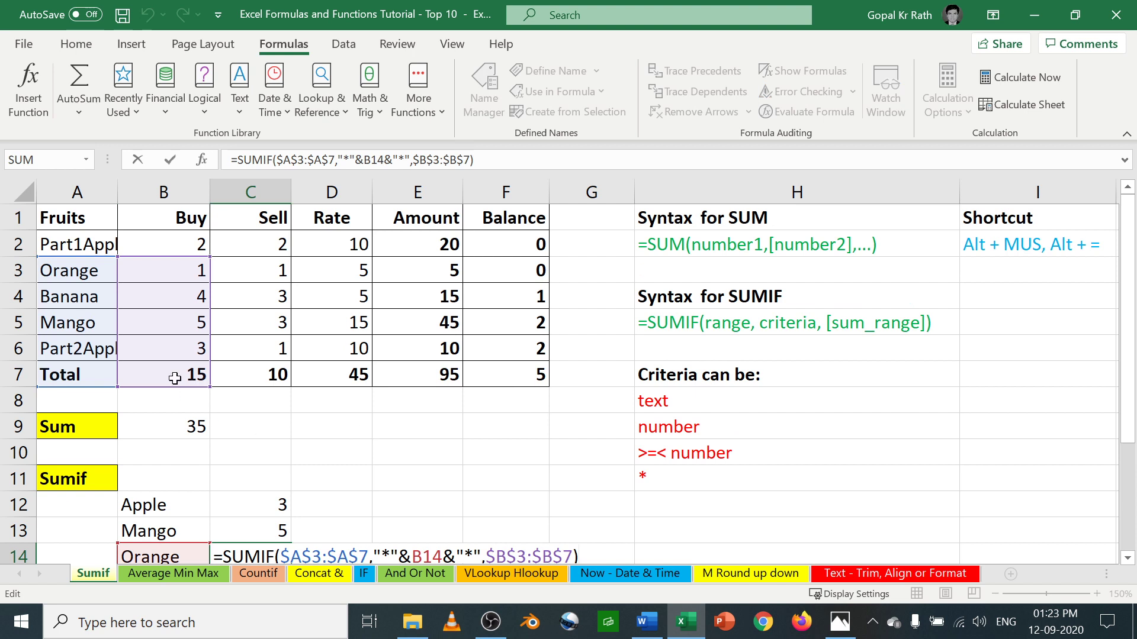
key("Escape")
- Clear the SUMIF formulas for Mango and Orange in C13 and C14
scroll(319, 509, "down", 1)
left_click(283, 500)
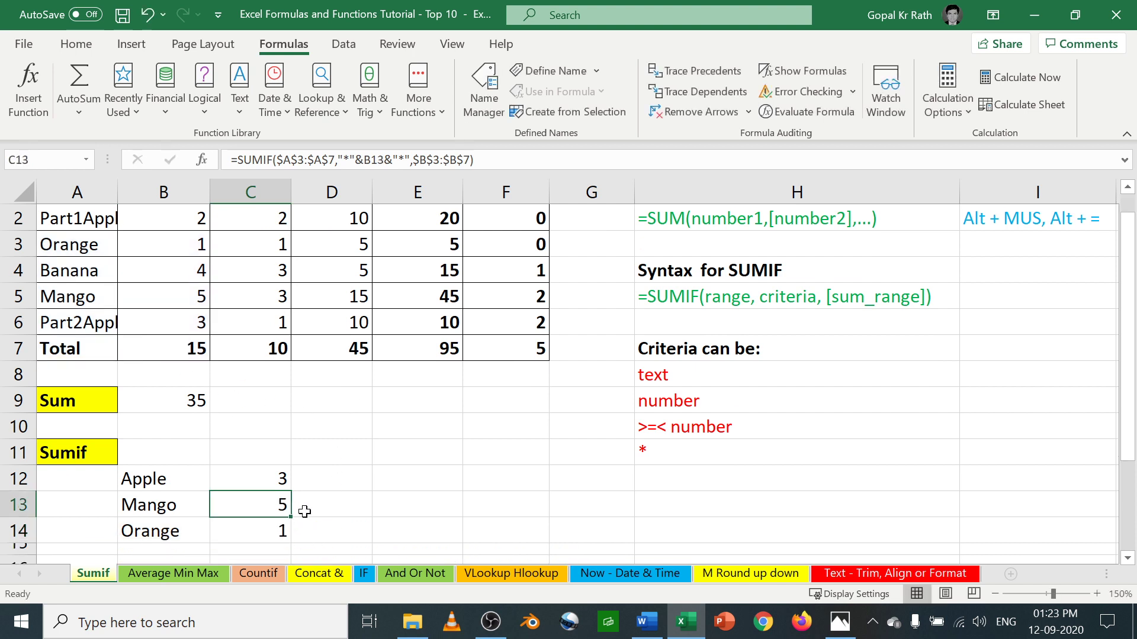
key("Delete")
key("Down")
key("Delete")
- Shift the ranges in C12's SUMIF formula to $A$2:$A$6 for the fruits and $B$2:$B$6 for the sum range
key("Up")
key("Up")
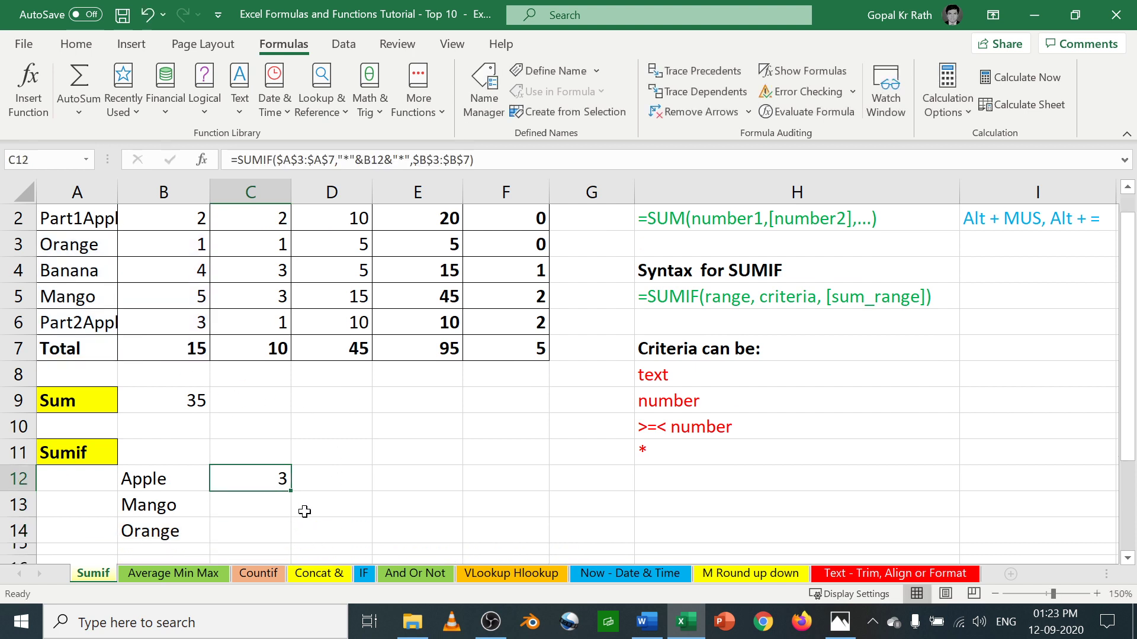
key("F2")
scroll(305, 512, "up", 1)
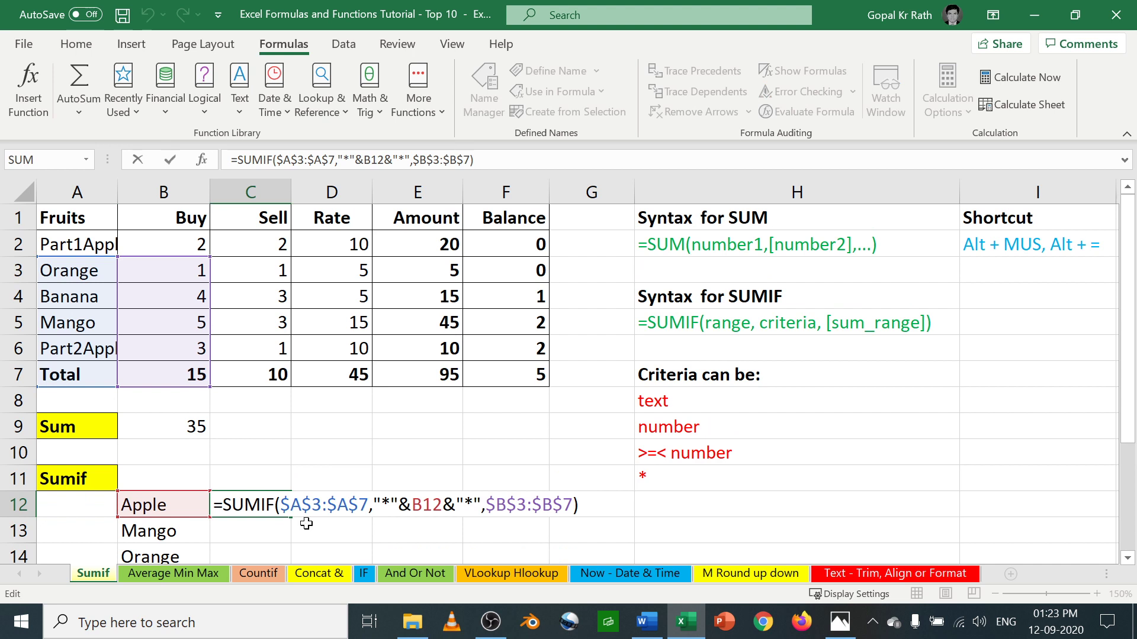
key("ctrl+Return")
double_click(249, 508)
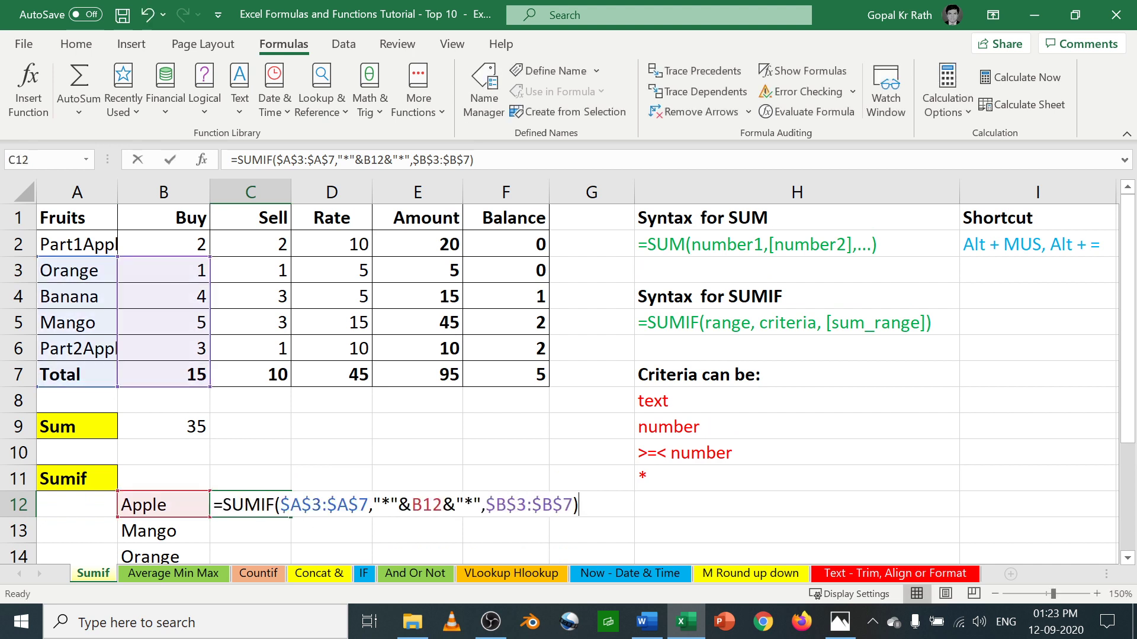
left_click_drag(84, 257, 86, 232)
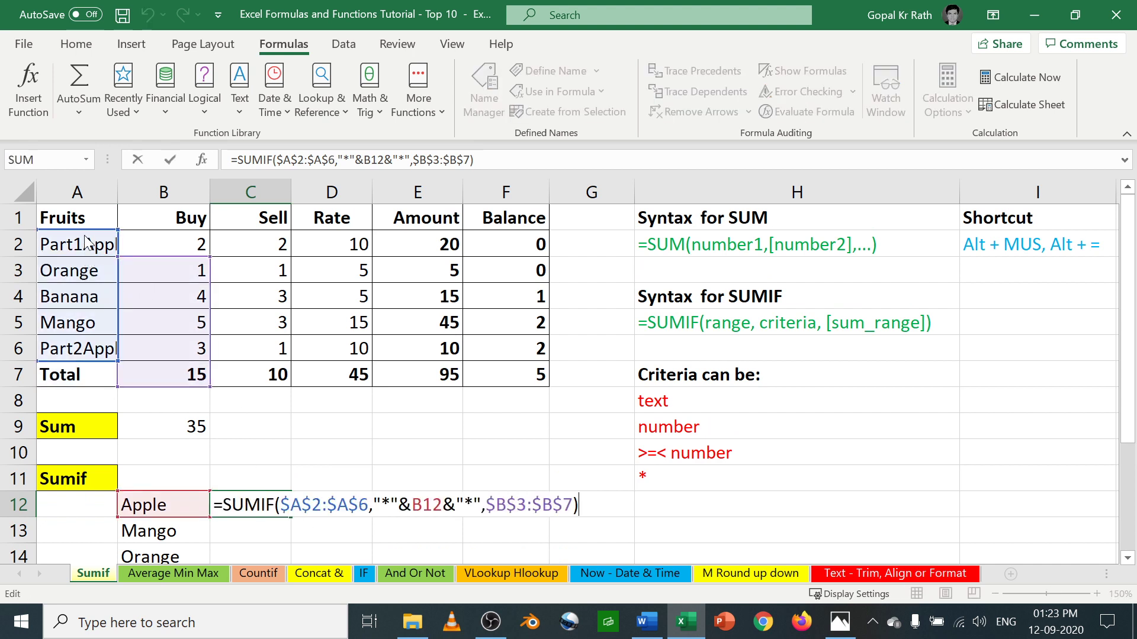
left_click_drag(212, 293, 183, 282)
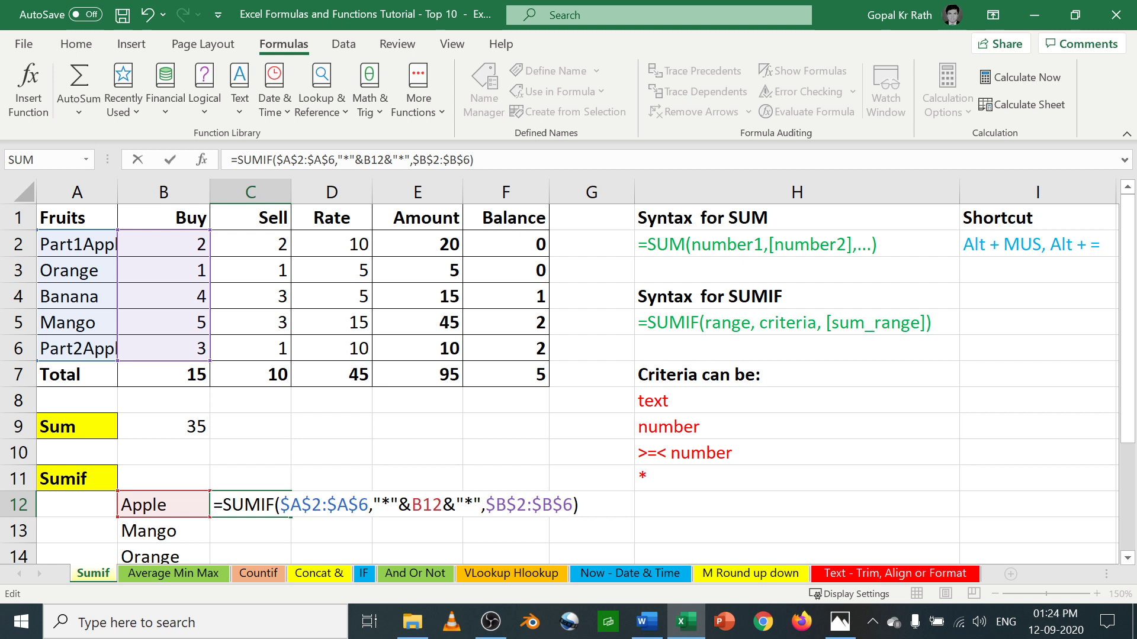
key("Return")
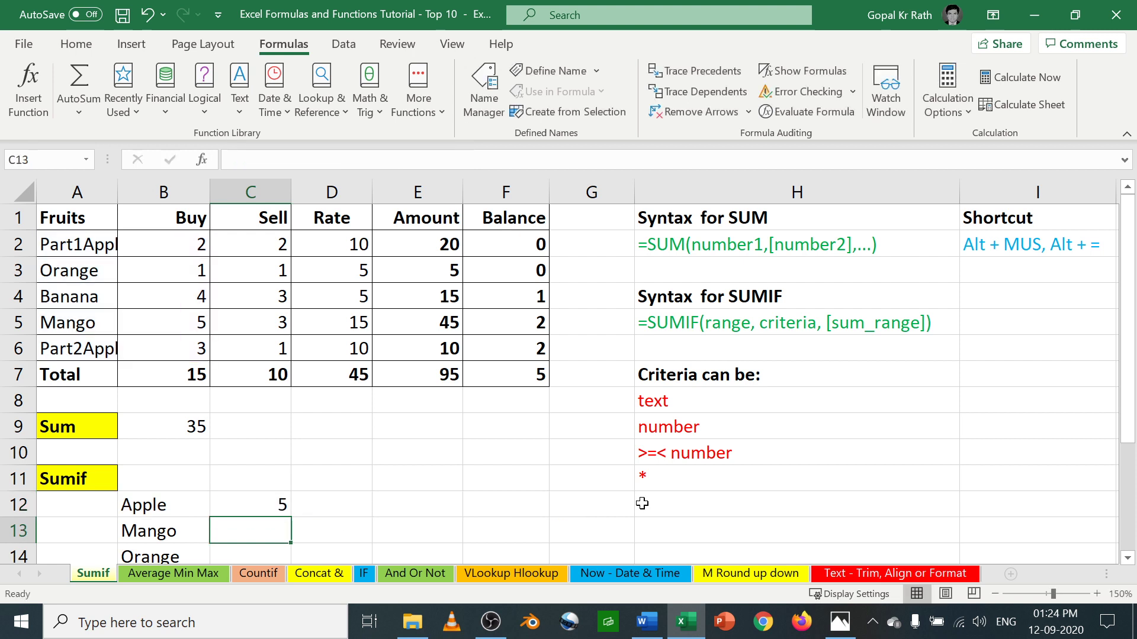
- Copy C12's SUMIF formula into C13 and C14 for Mango and Orange, and check the ranges in each
key("ctrl+d")
key("F2")
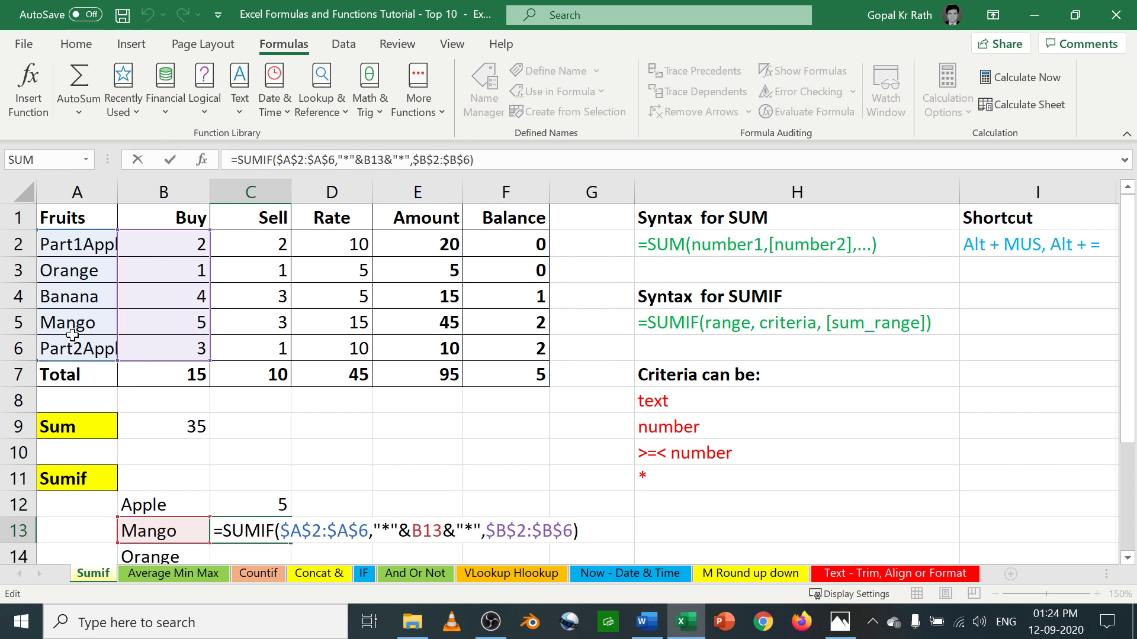
key("Escape")
left_click(261, 551)
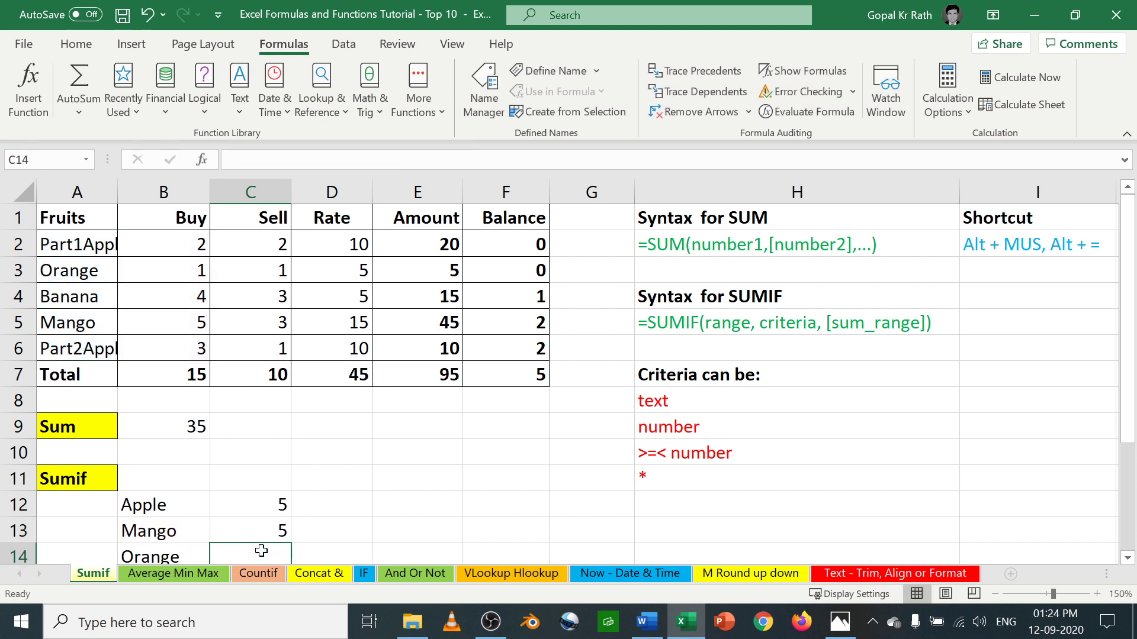
key("ctrl+v")
key("F2")
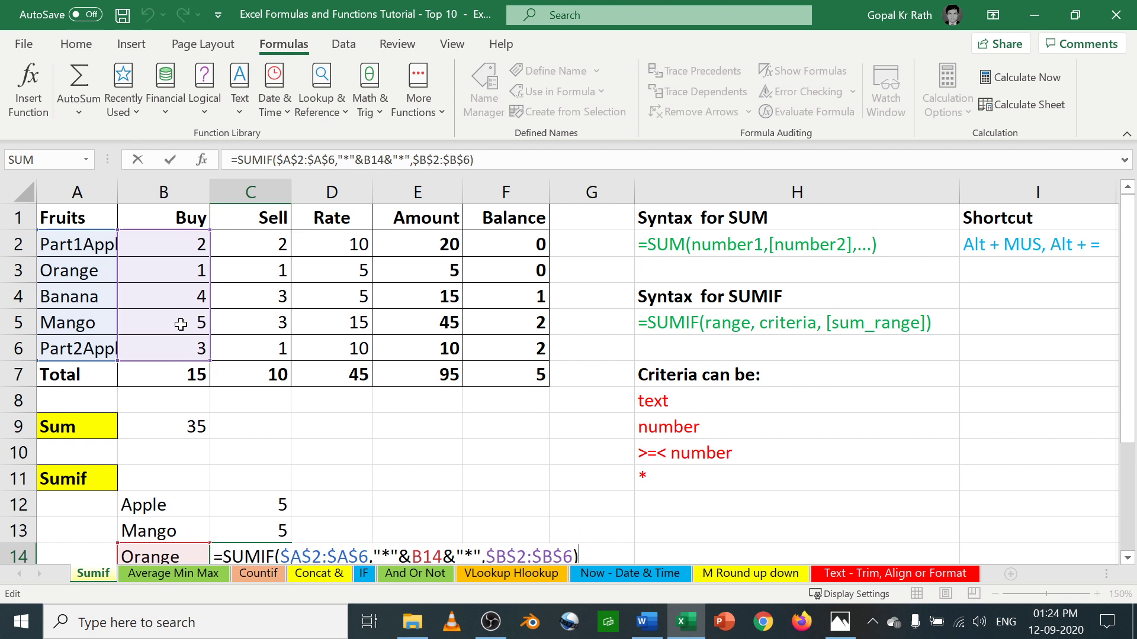
- Close C14's SUMIF formula and rename the fruit in A2 as Apple
key("ctrl+Return")
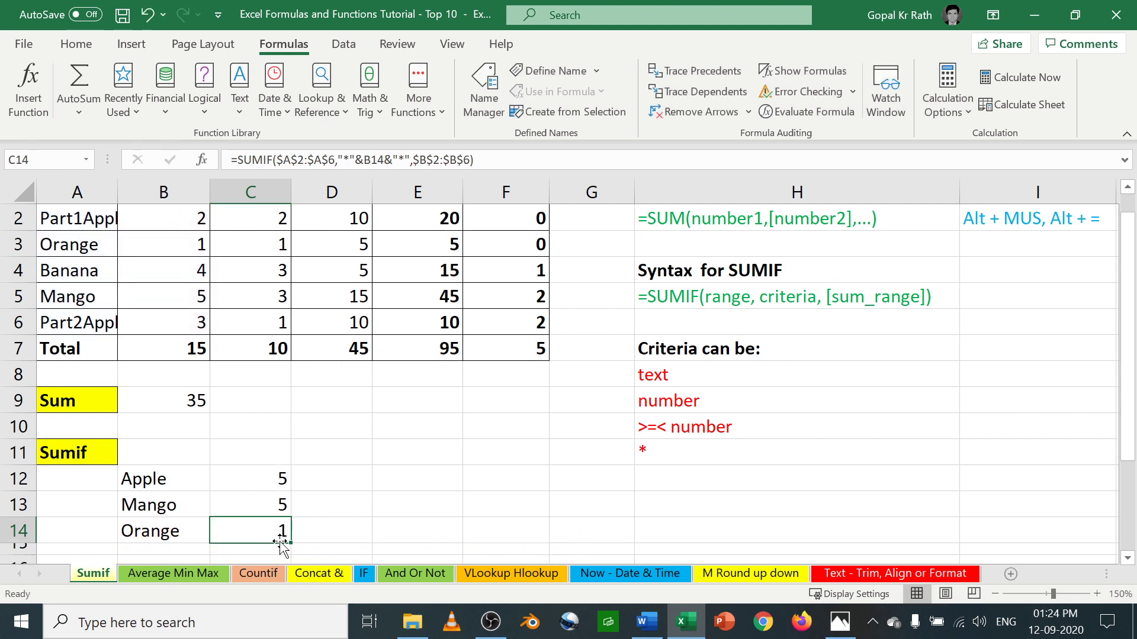
scroll(314, 453, "up", 1)
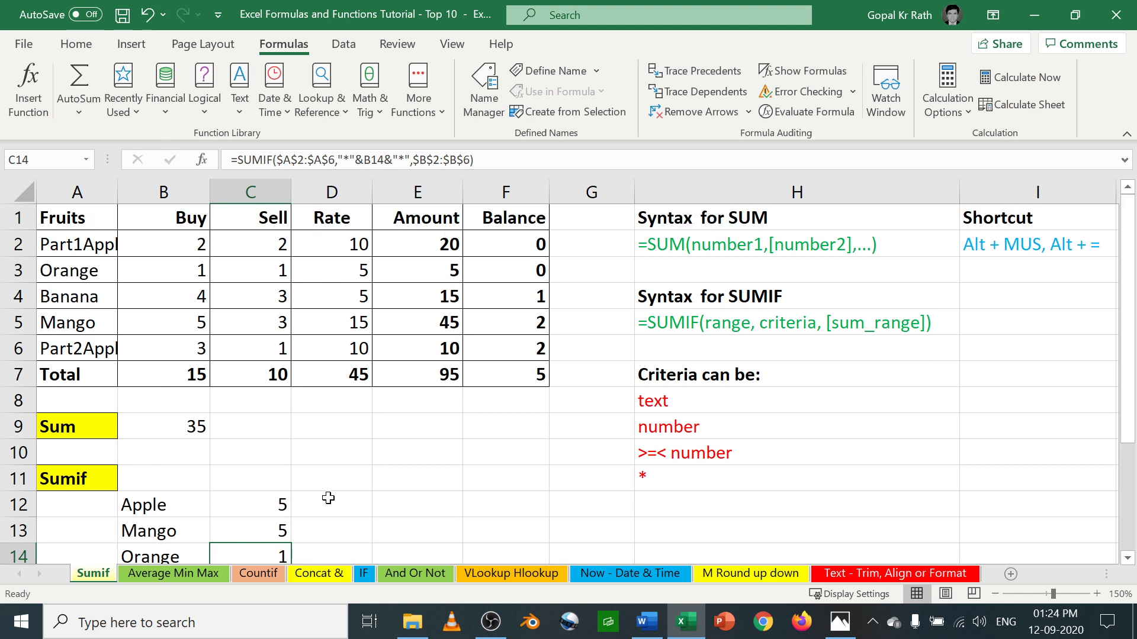
left_click(362, 505)
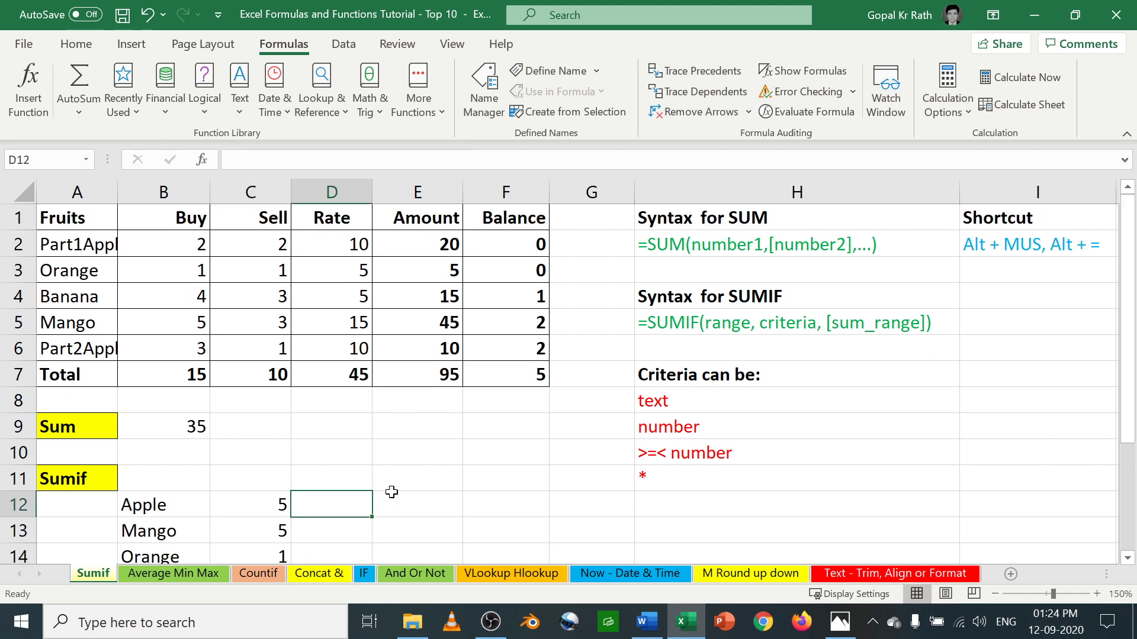
left_click(77, 243)
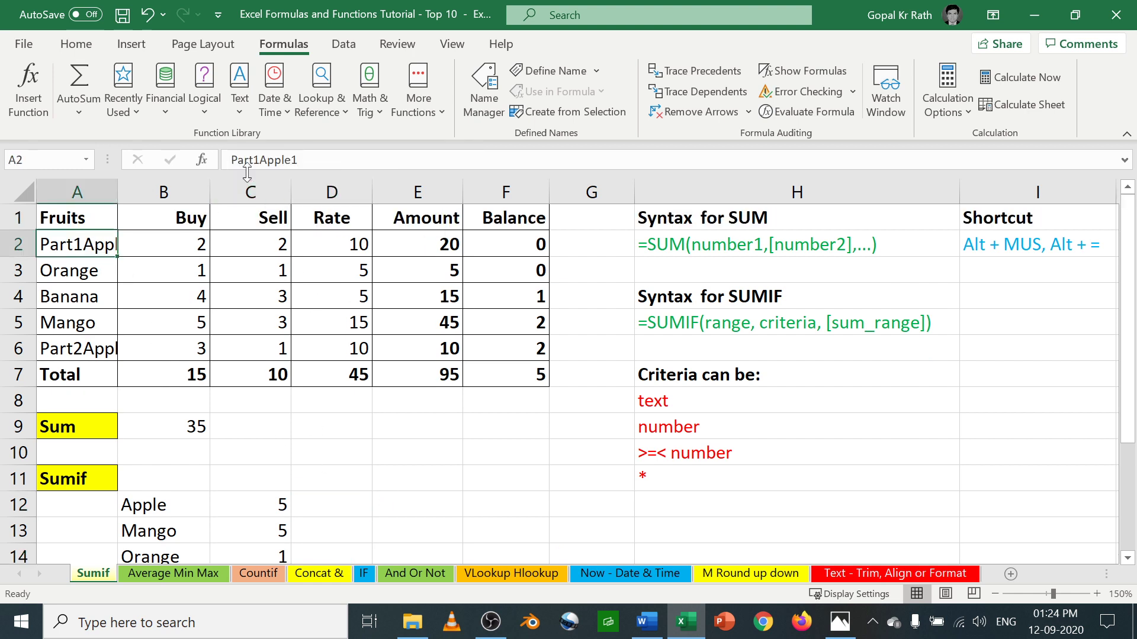
left_click_drag(259, 160, 230, 160)
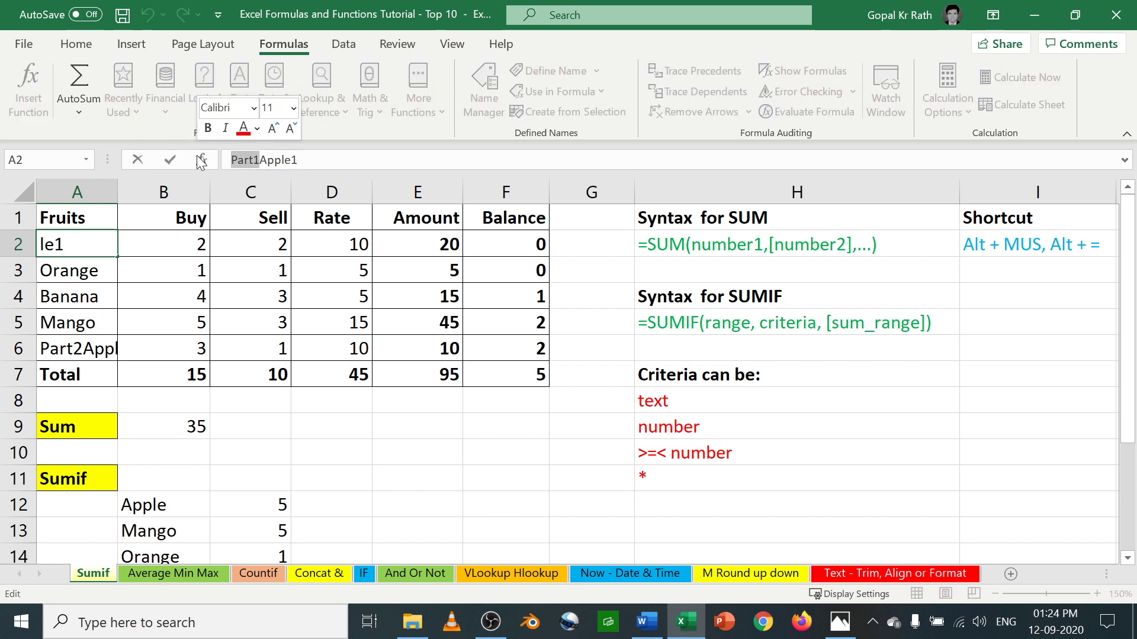
key("BackSpace")
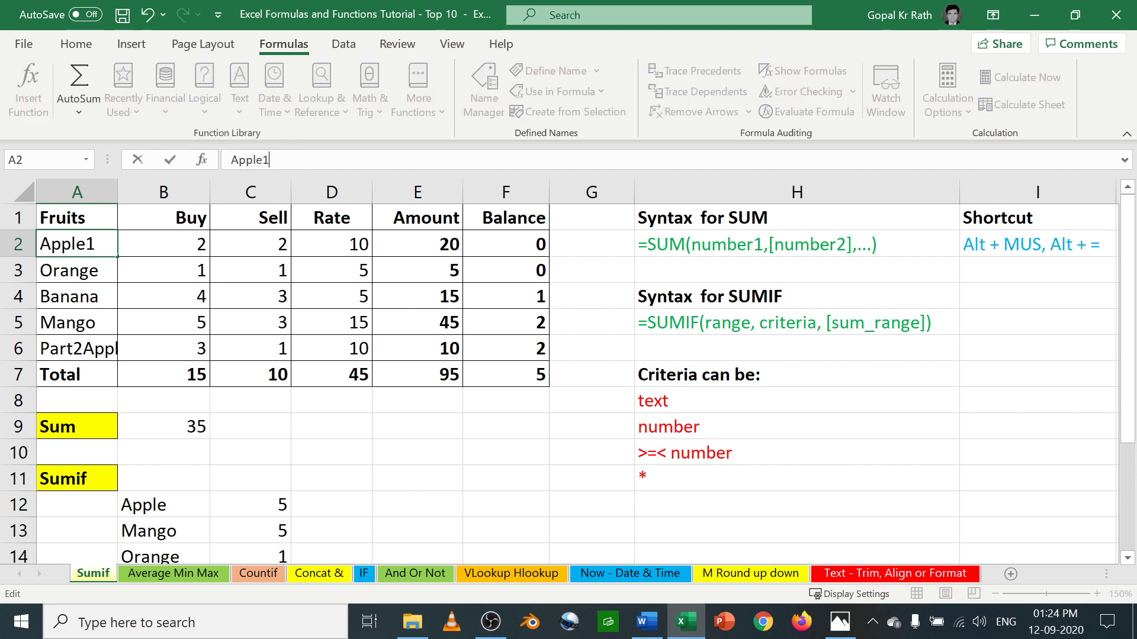
key("Return")
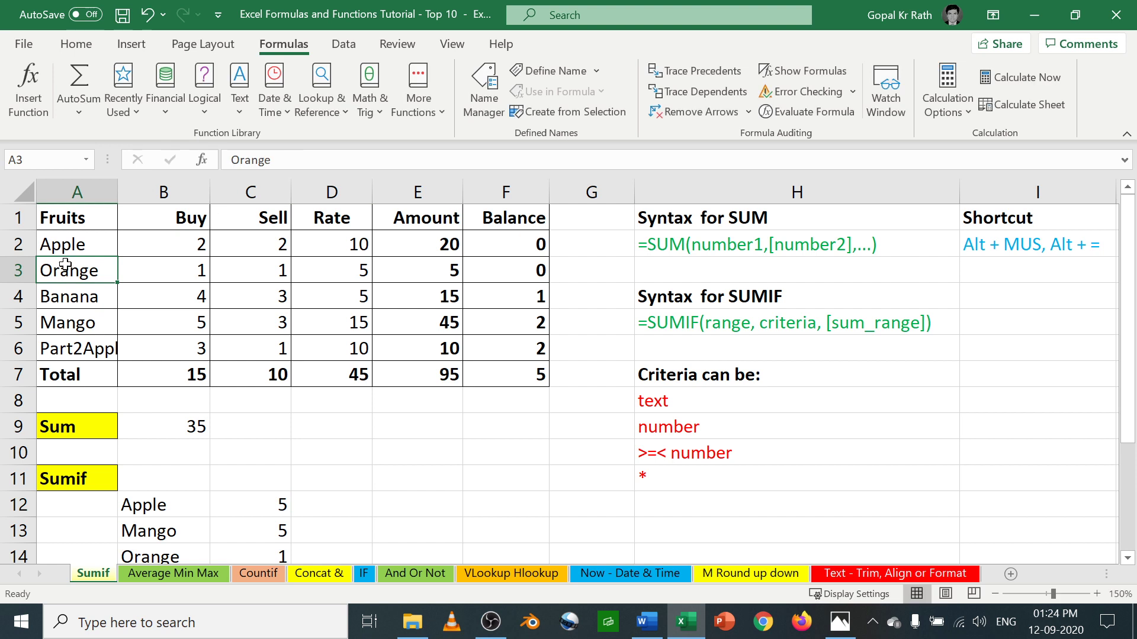
- Copy the fruit name Apple from A2 into A6, replacing the Part2 name
left_click(71, 248)
key("ctrl+c")
left_click(69, 346)
key("ctrl+v")
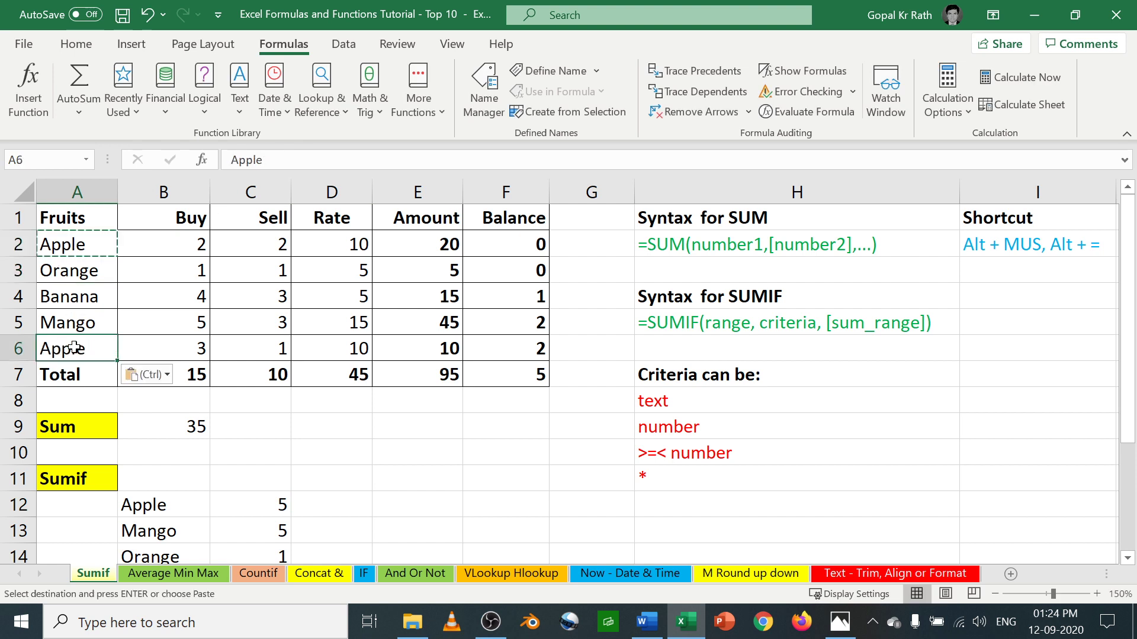
key("Escape")
- Try =SUMIF(A2:A6,B12>=2,C2:C6) in D12 to sum the Sell values with a comparison on the Apple criterion
left_click(325, 508)
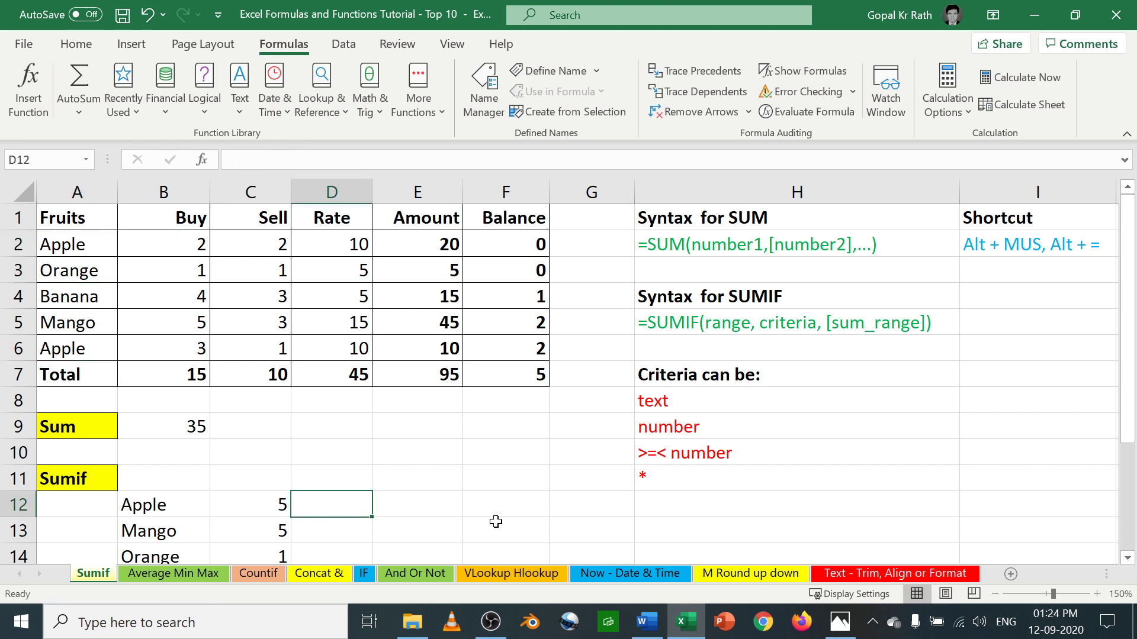
type("=")
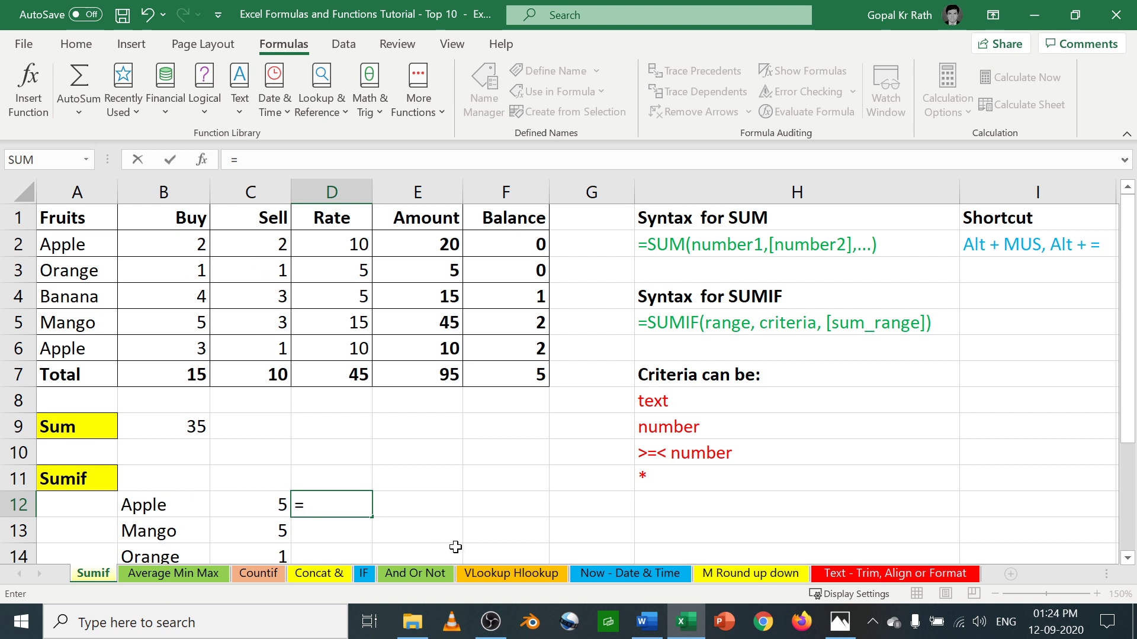
type("sumif")
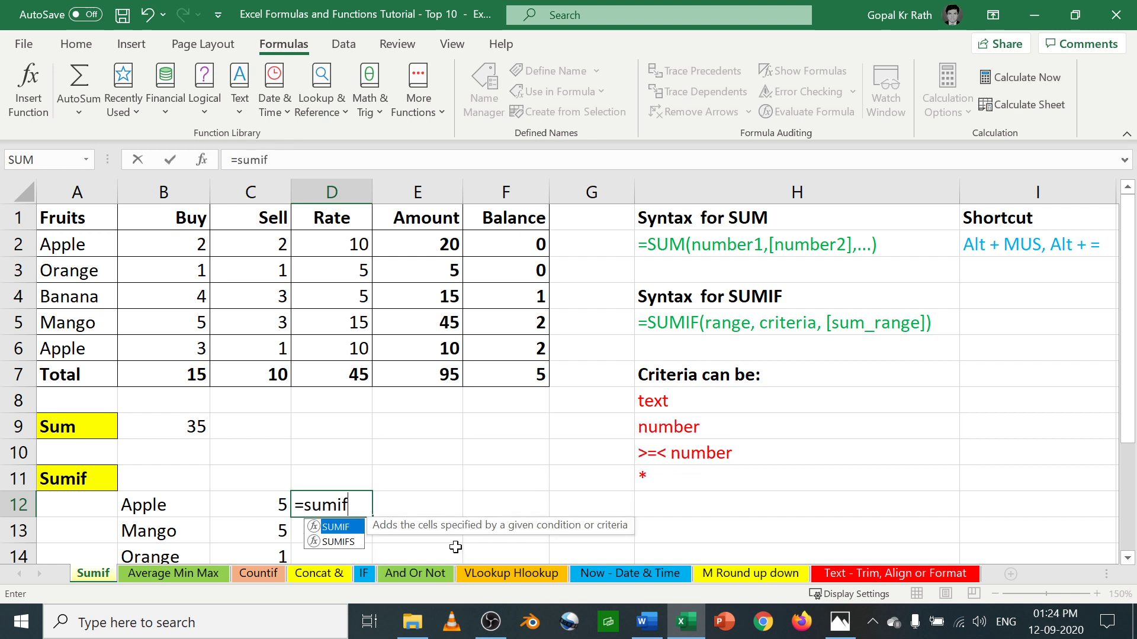
type("(")
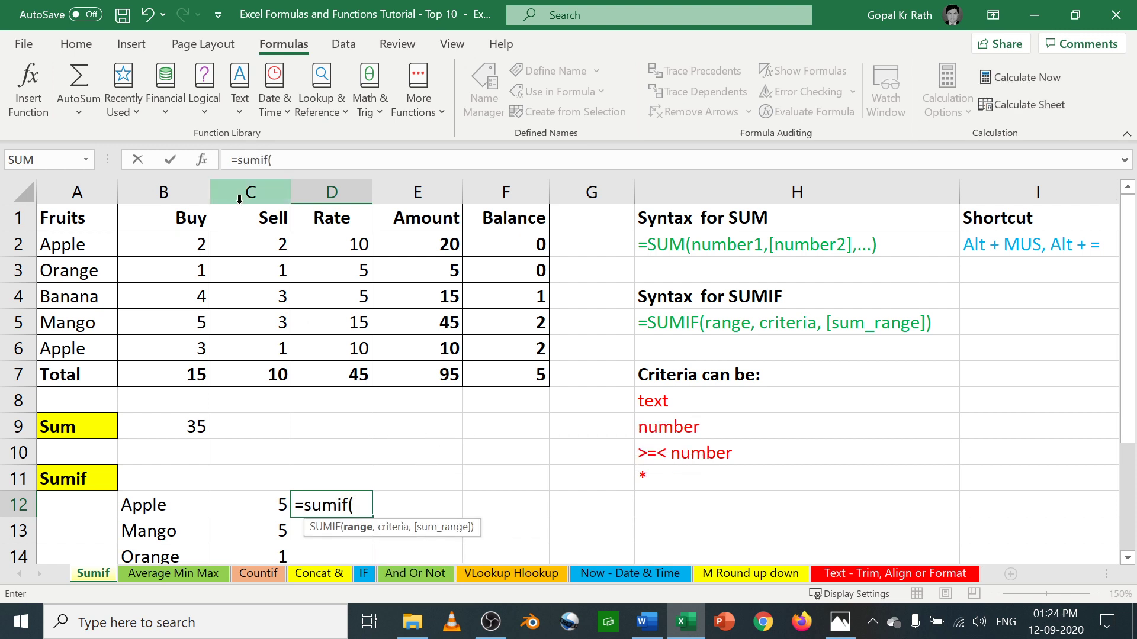
left_click(71, 249)
left_click_drag(71, 249, 69, 345)
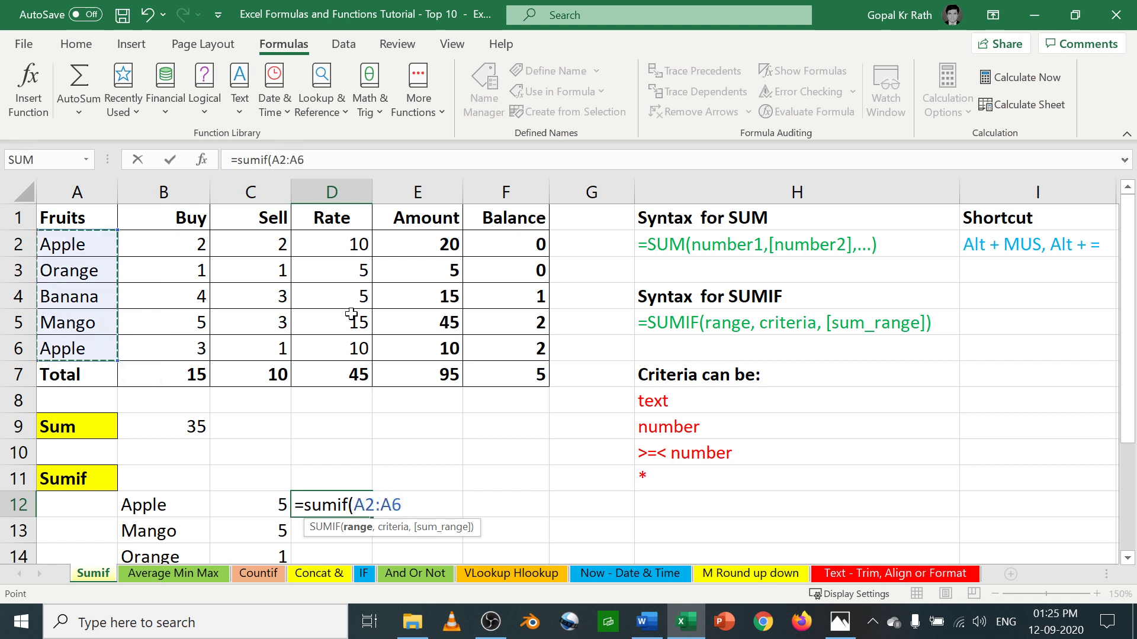
type(",")
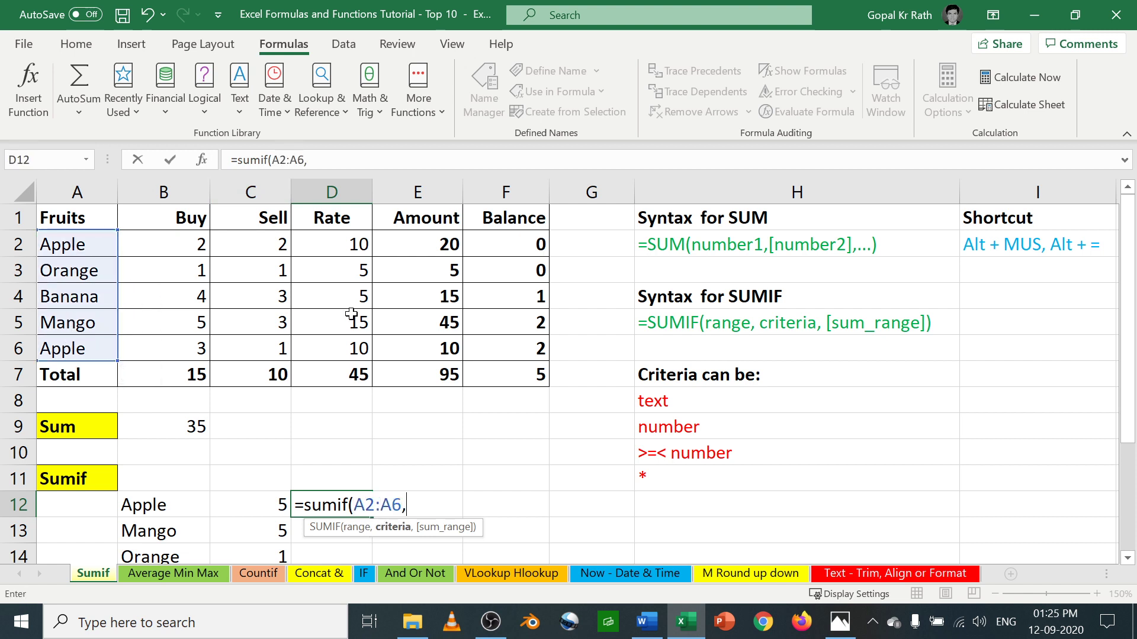
left_click(155, 505)
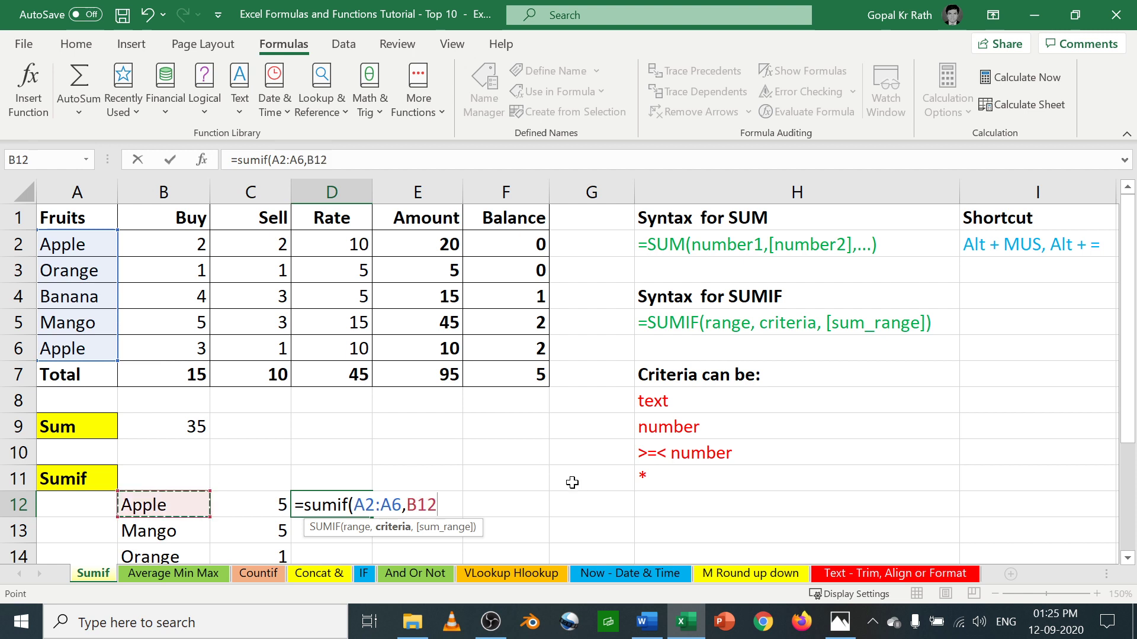
type(">=2,")
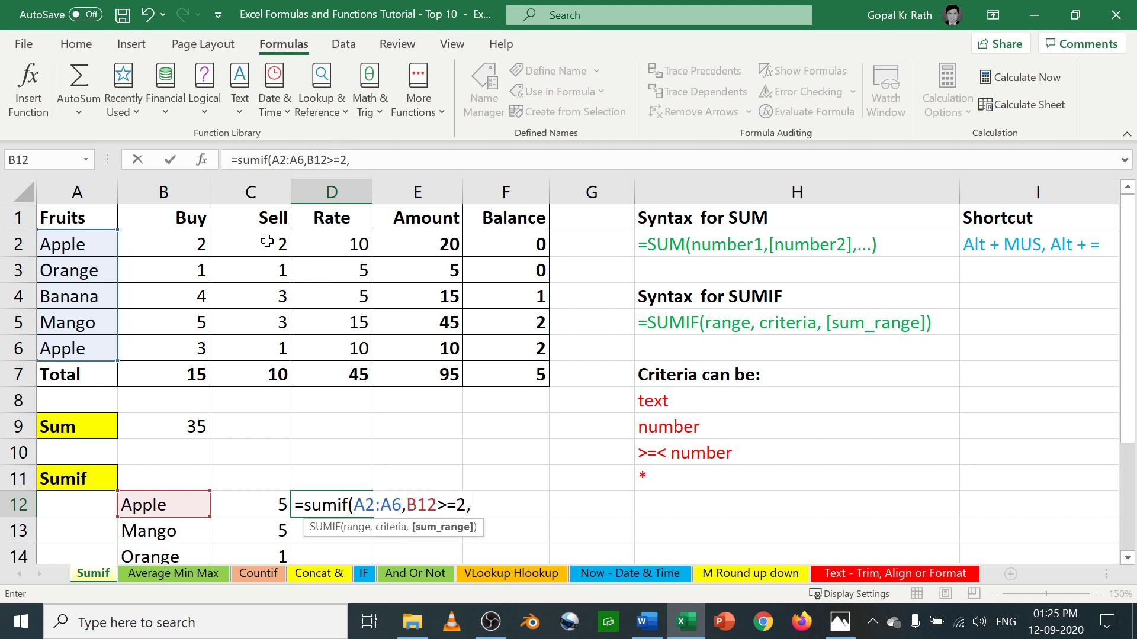
left_click_drag(265, 244, 268, 349)
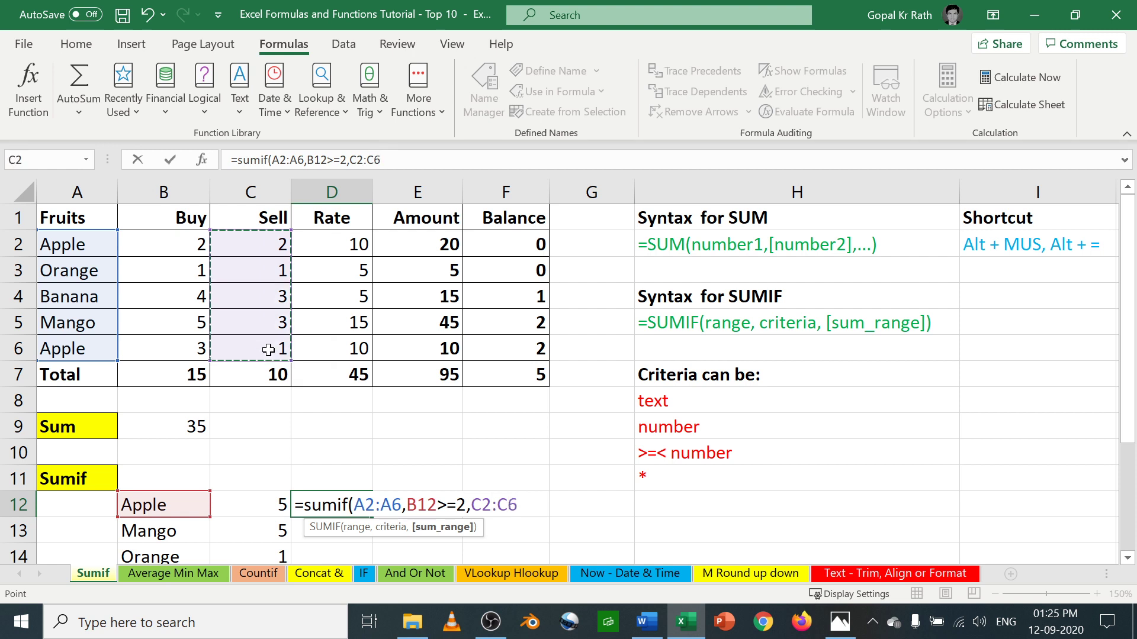
type(")")
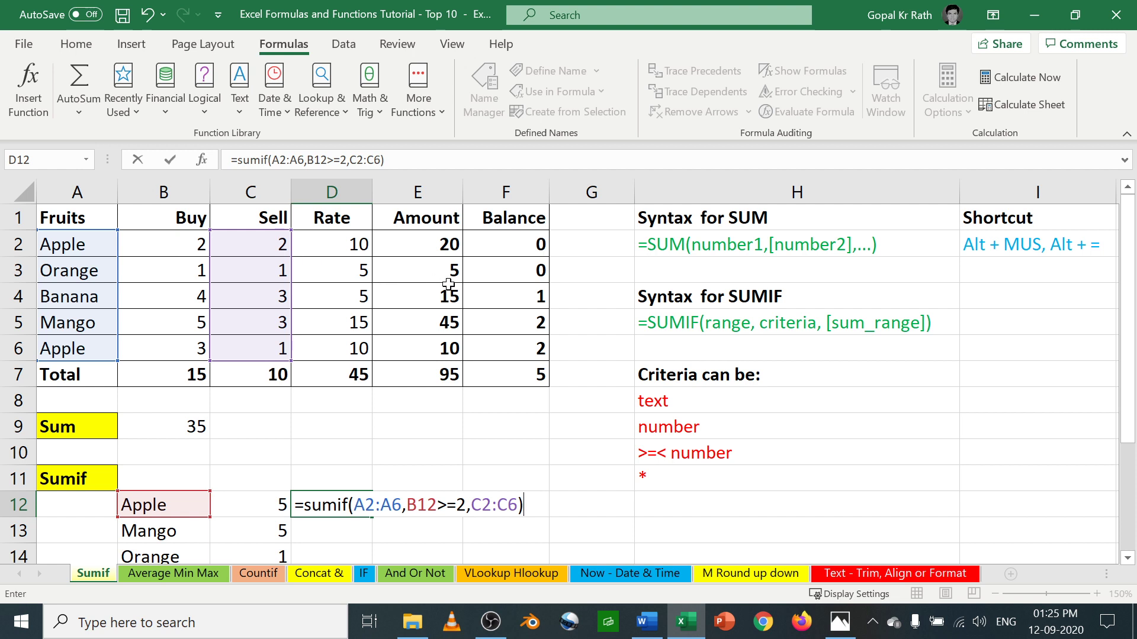
key("Return")
- Review the cell references in D12's SUMIF formula, and clear the formula from the cell
key("Up")
key("F2")
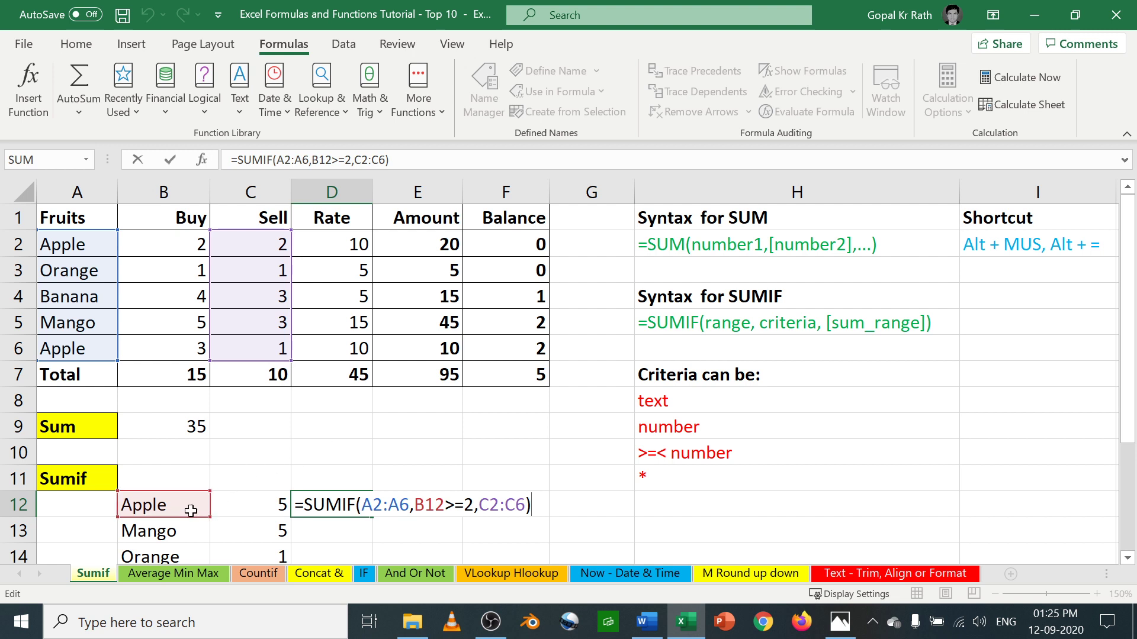
left_click(172, 506)
left_click(337, 502)
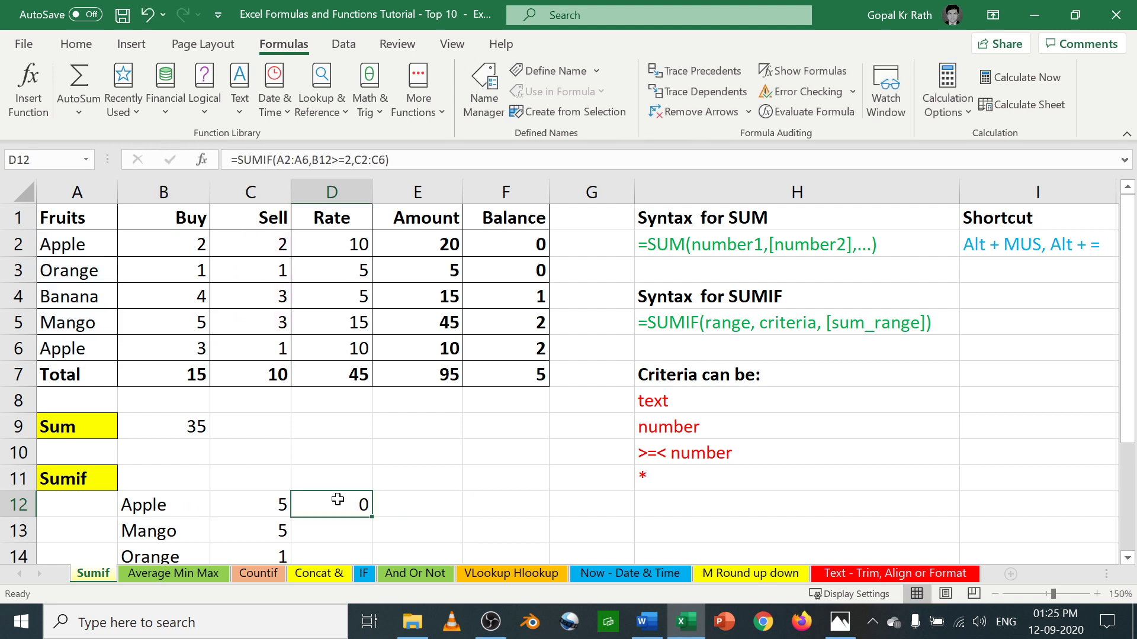
key("Delete")
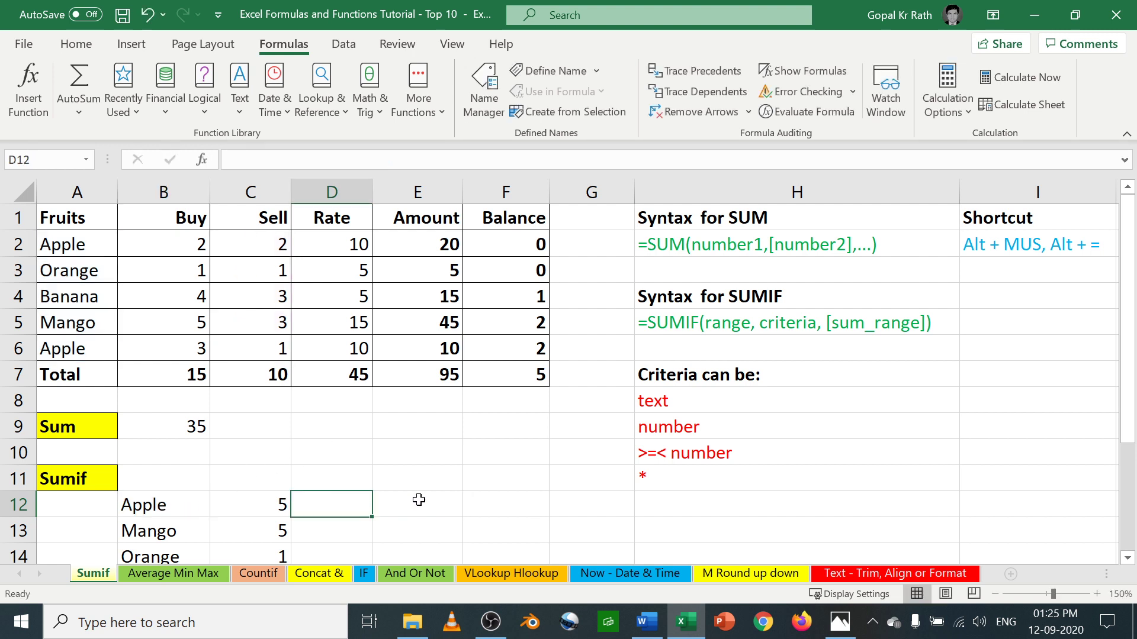
type("=")
key("Escape")
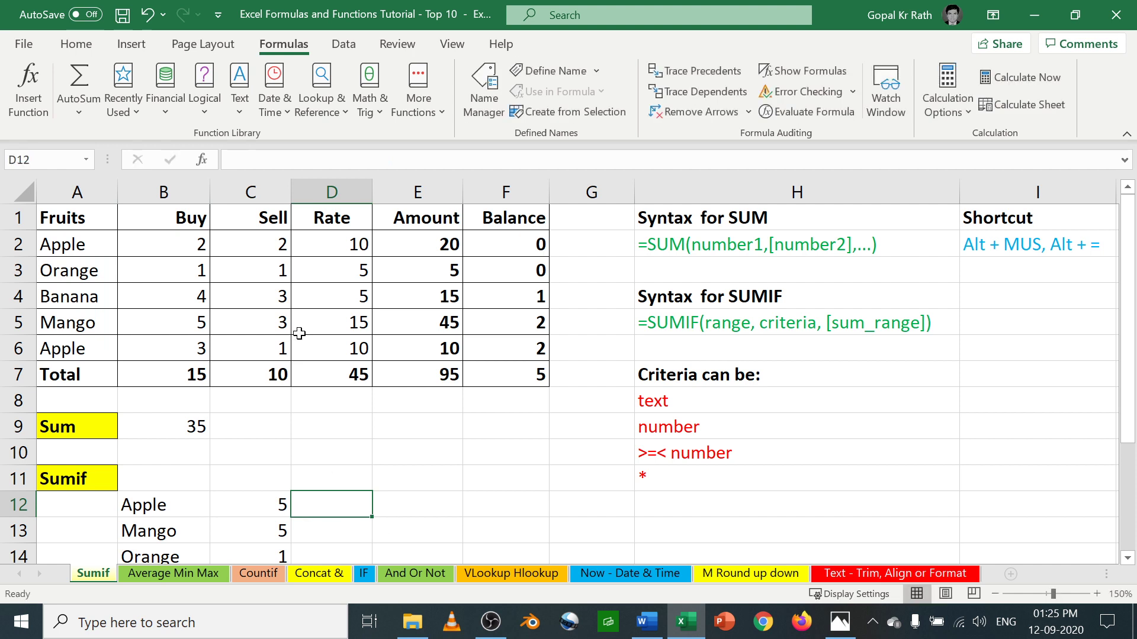
- Examine the Buy and Sell columns to see which rows have a Buy value greater than 2
left_click_drag(190, 220, 194, 377)
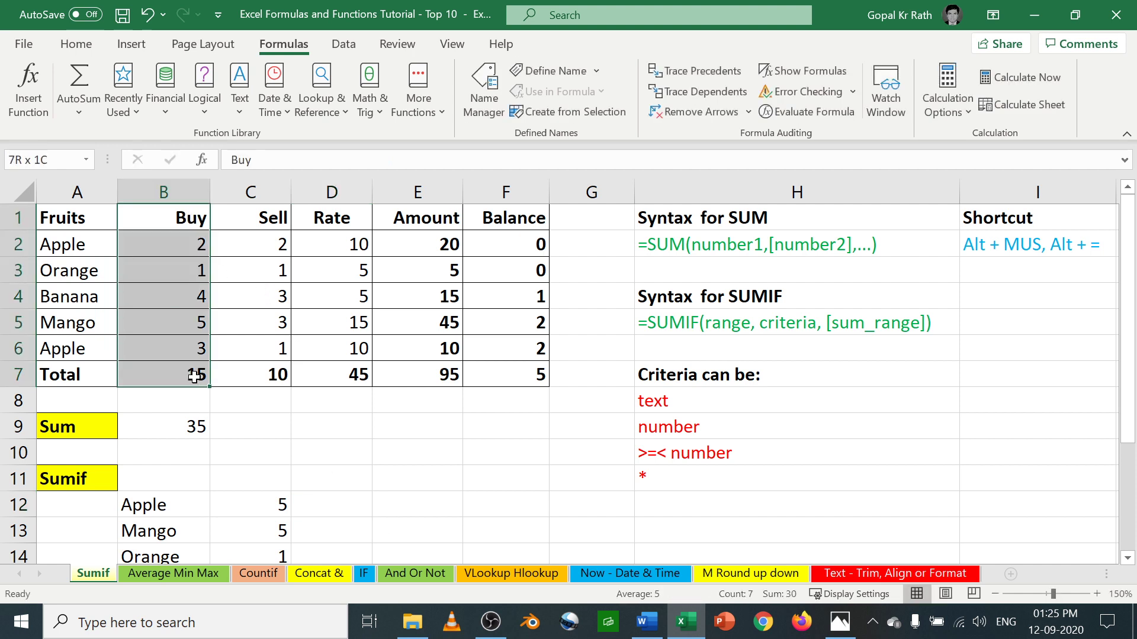
left_click_drag(195, 241, 183, 347)
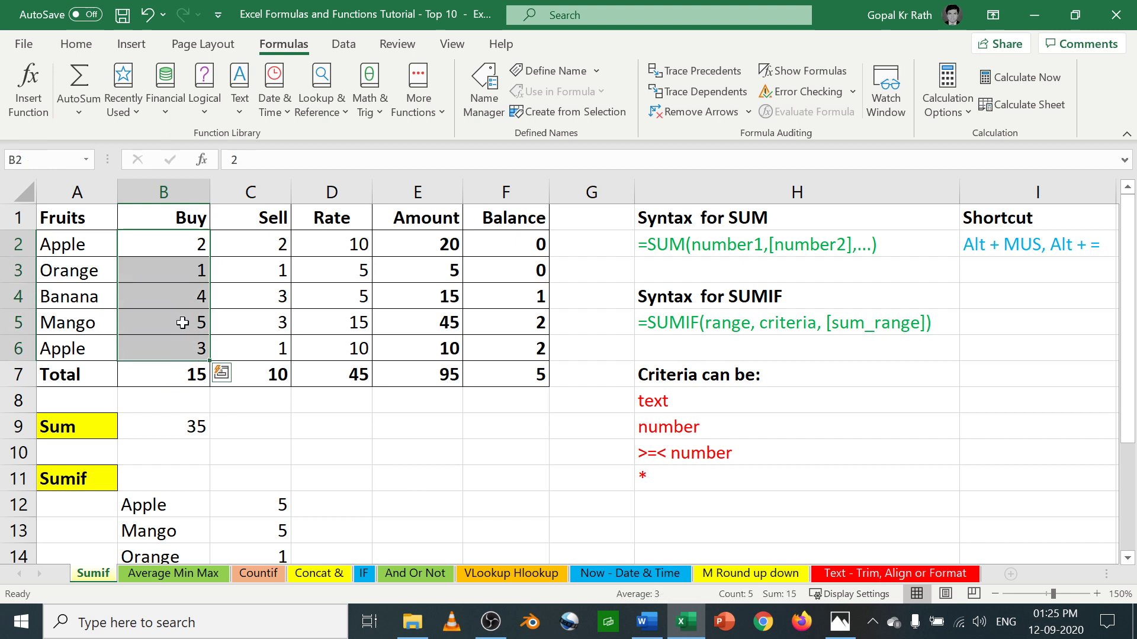
left_click_drag(274, 243, 271, 350)
left_click(177, 244)
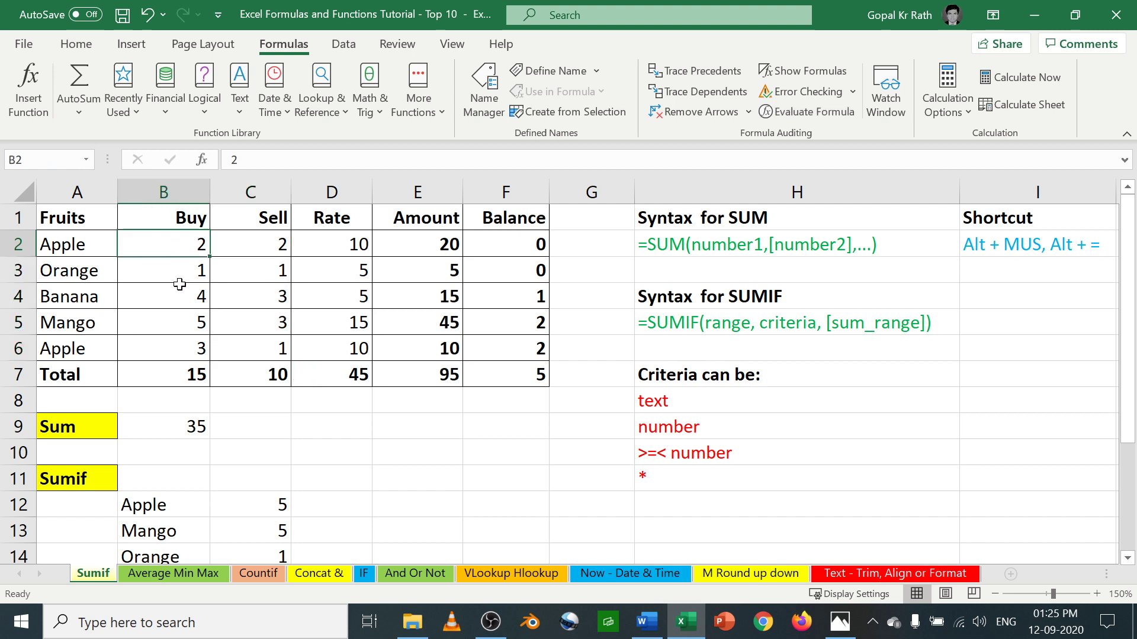
left_click(177, 285)
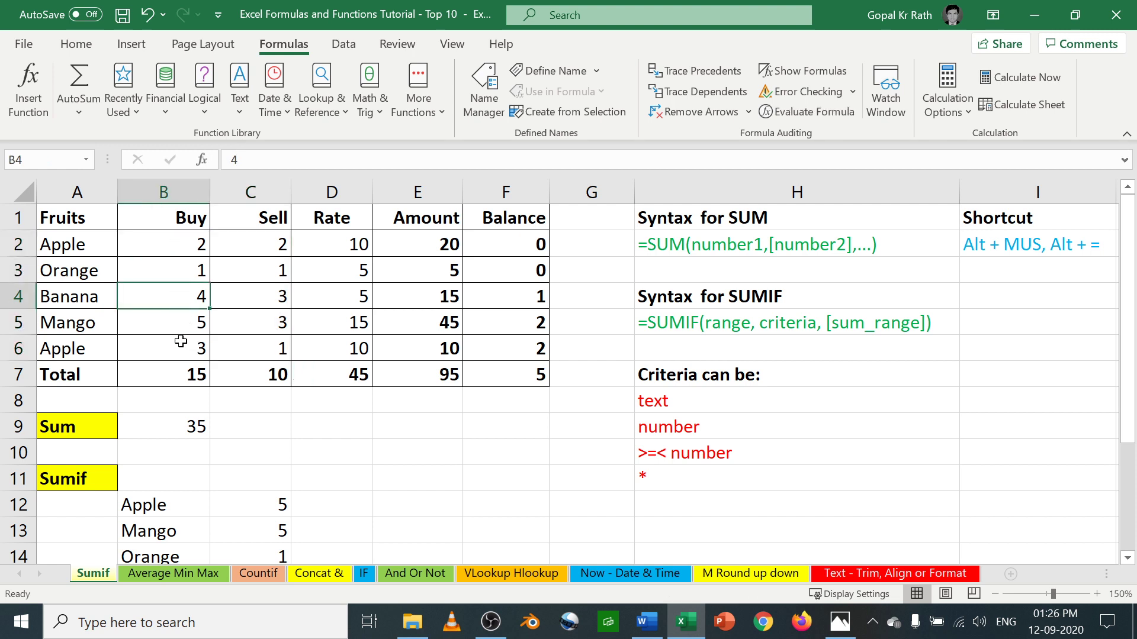
left_click(181, 342)
left_click(183, 313)
left_click(183, 297)
left_click_drag(180, 293, 185, 348)
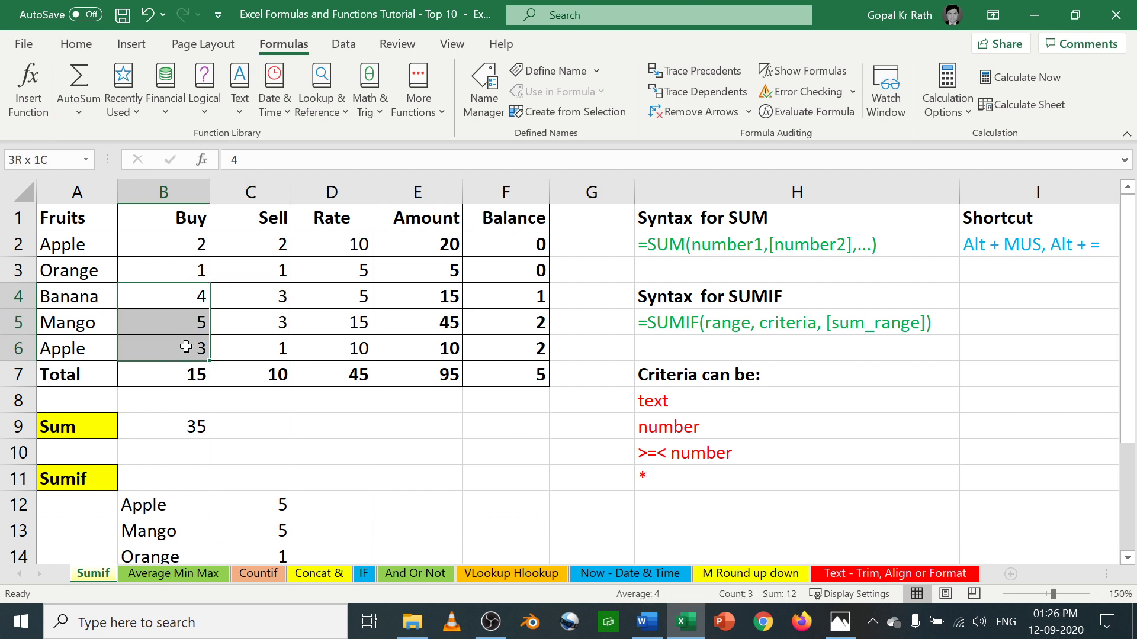
- Try to enter =SUMIF(B2:B6,>2,C2:C6) in E12 to sum the Sell values where Buy exceeds 2
left_click(431, 502)
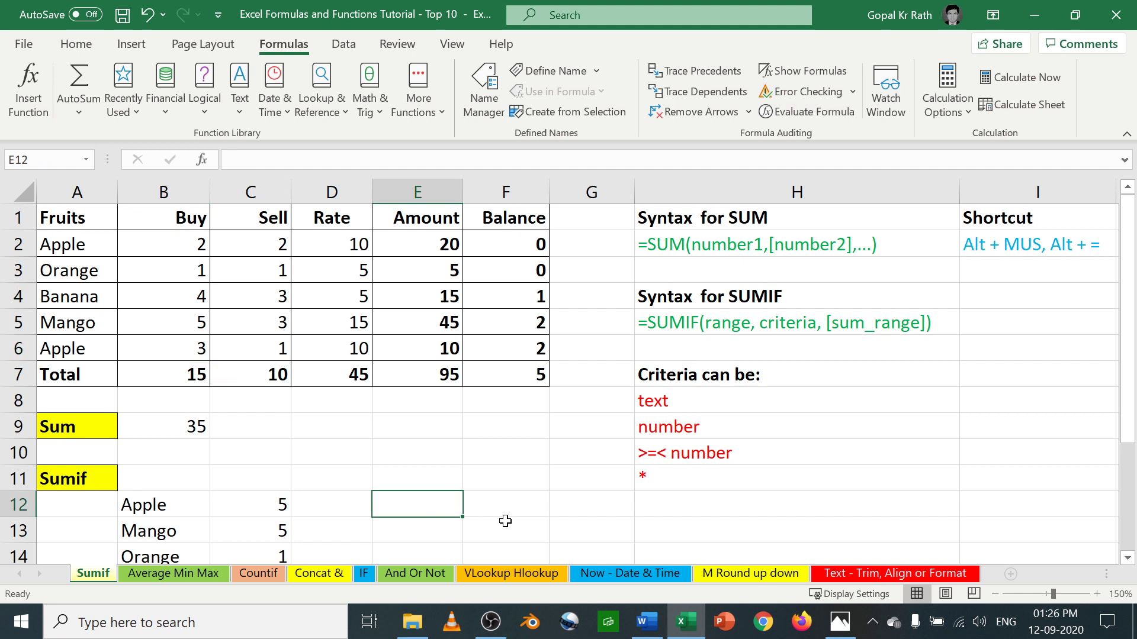
type("=sumi")
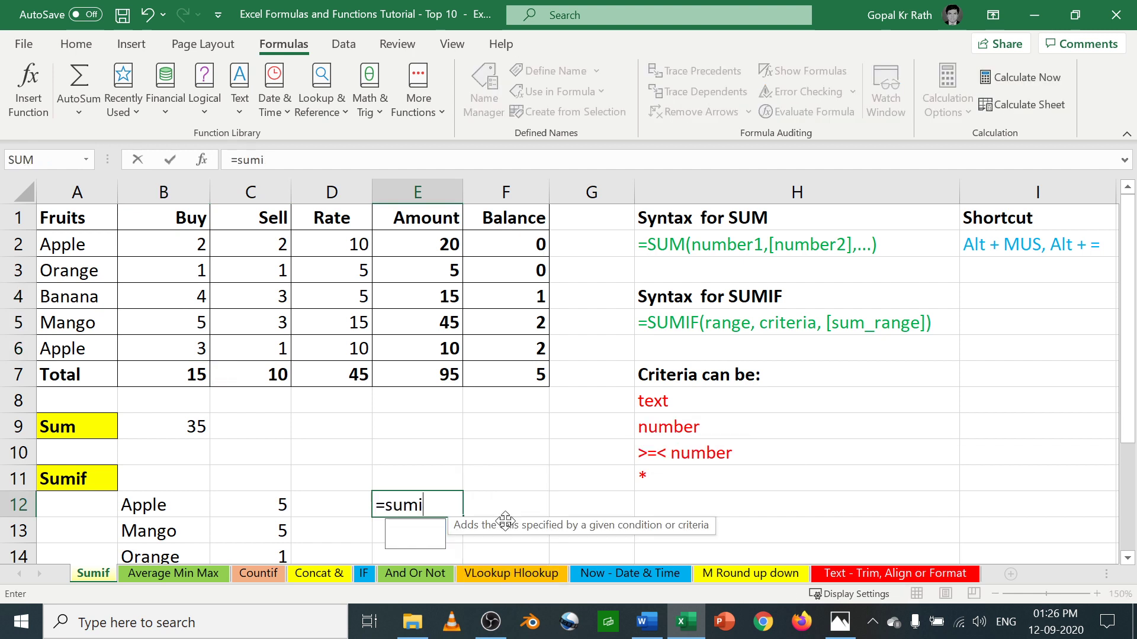
type("f(")
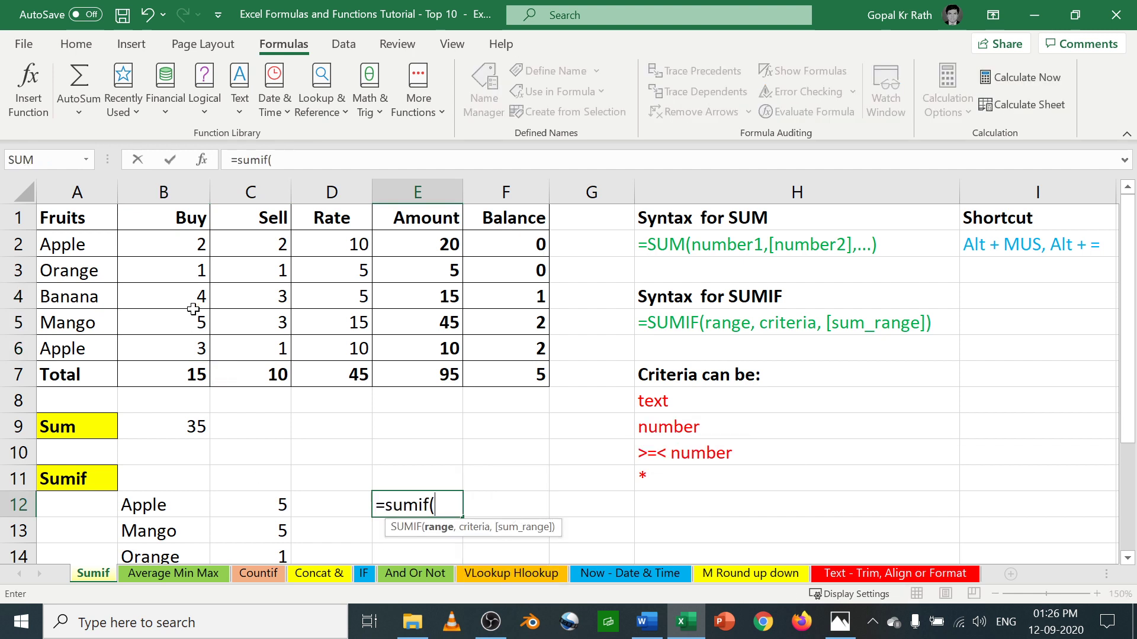
left_click_drag(196, 241, 171, 349)
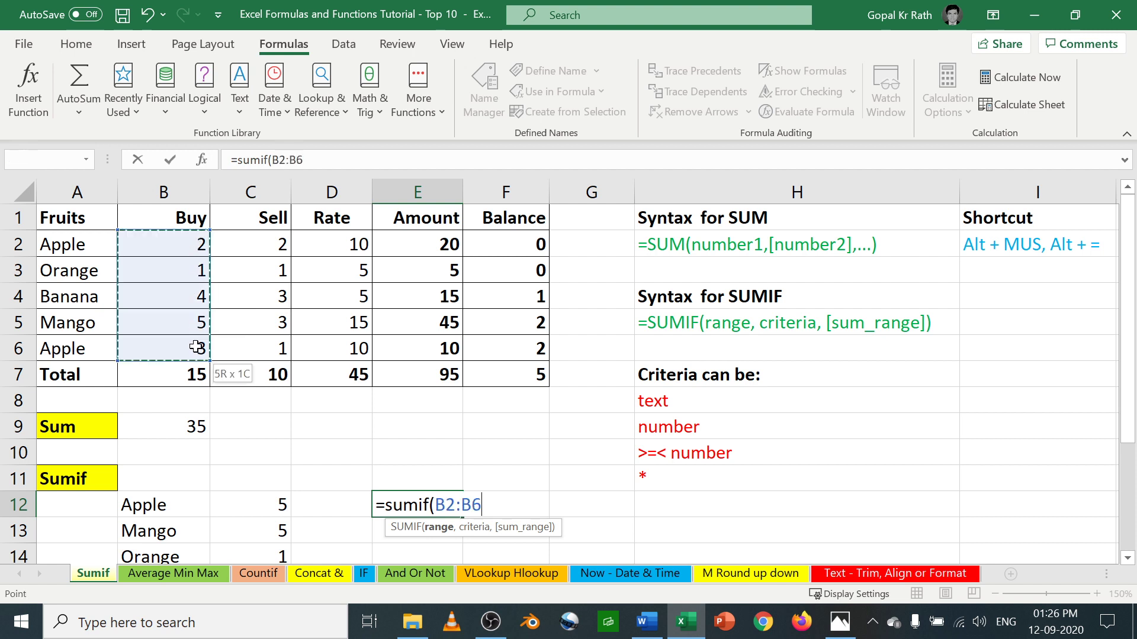
type(",")
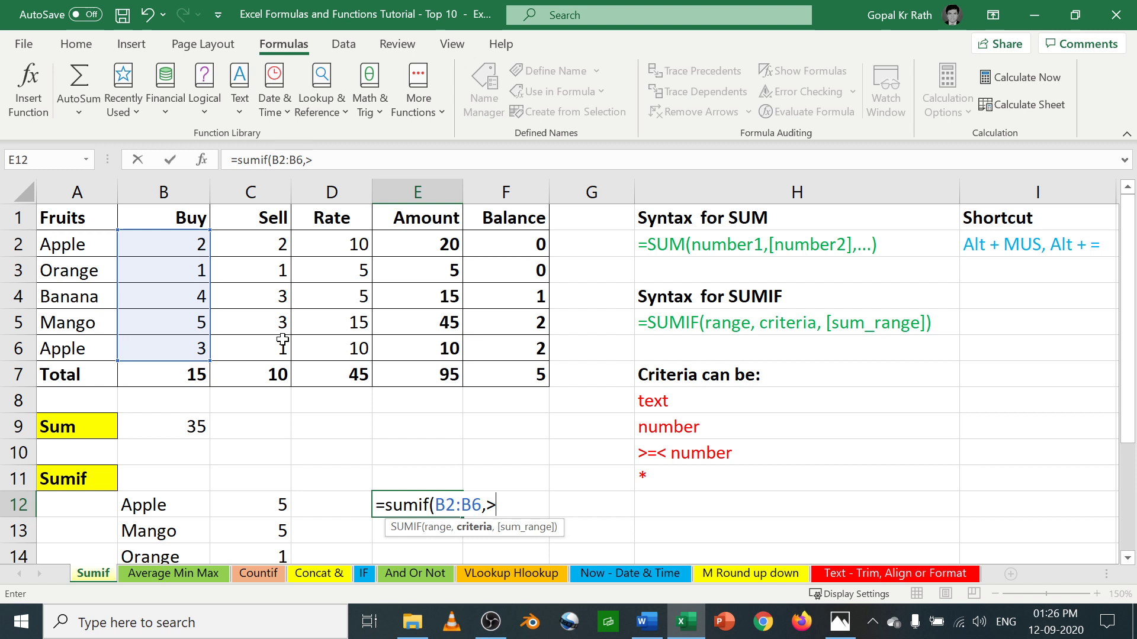
type(">2,")
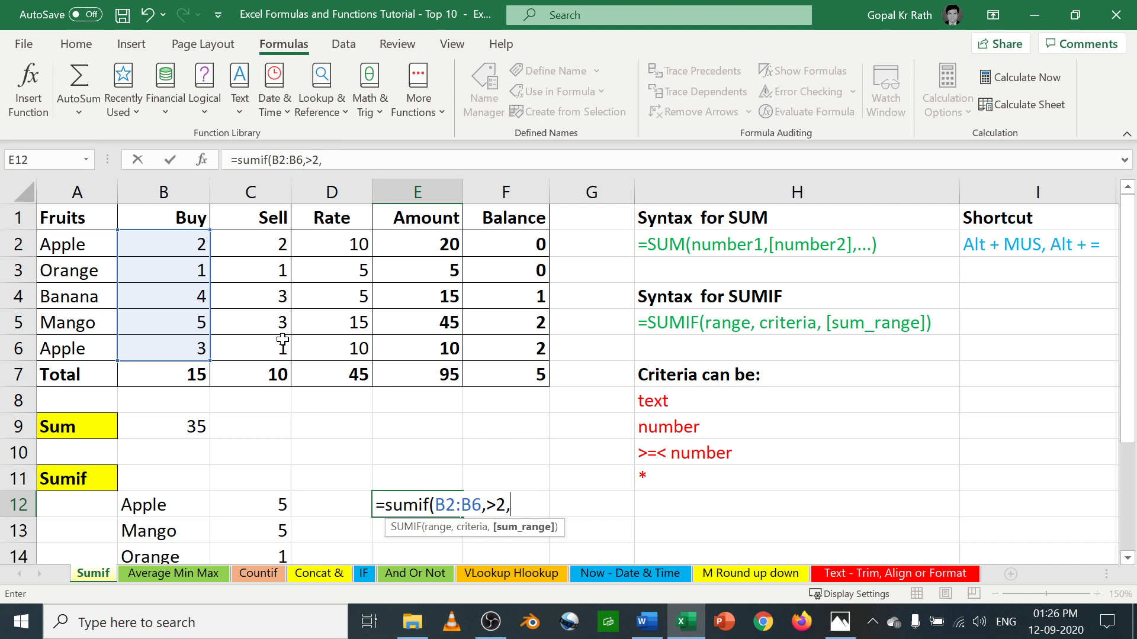
left_click_drag(279, 243, 278, 348)
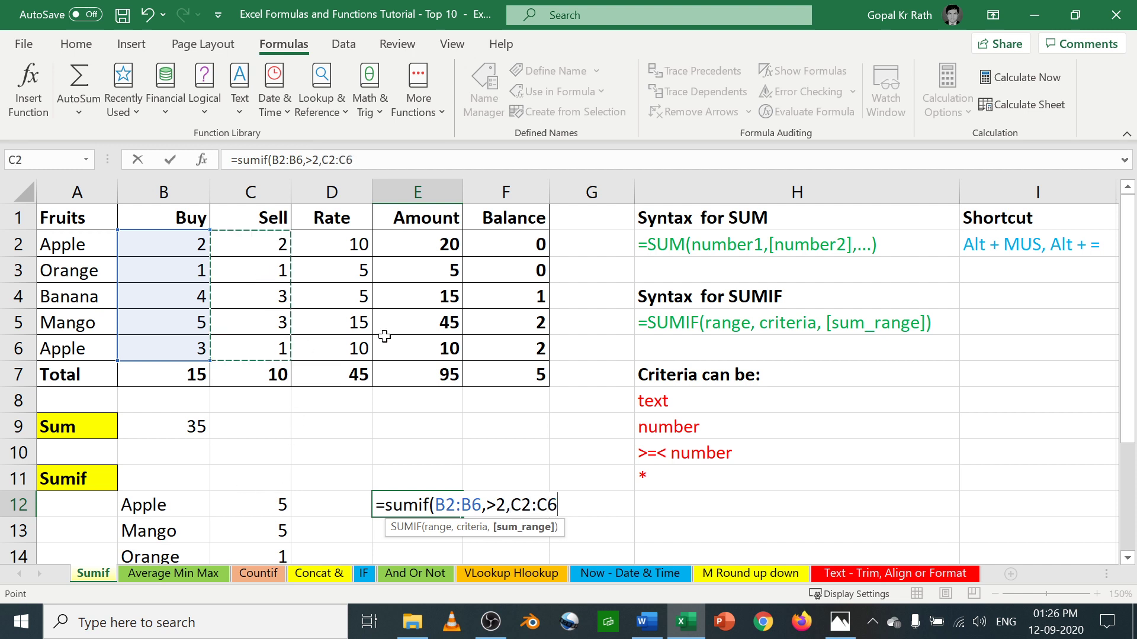
type(")")
key("Return")
key("Return")
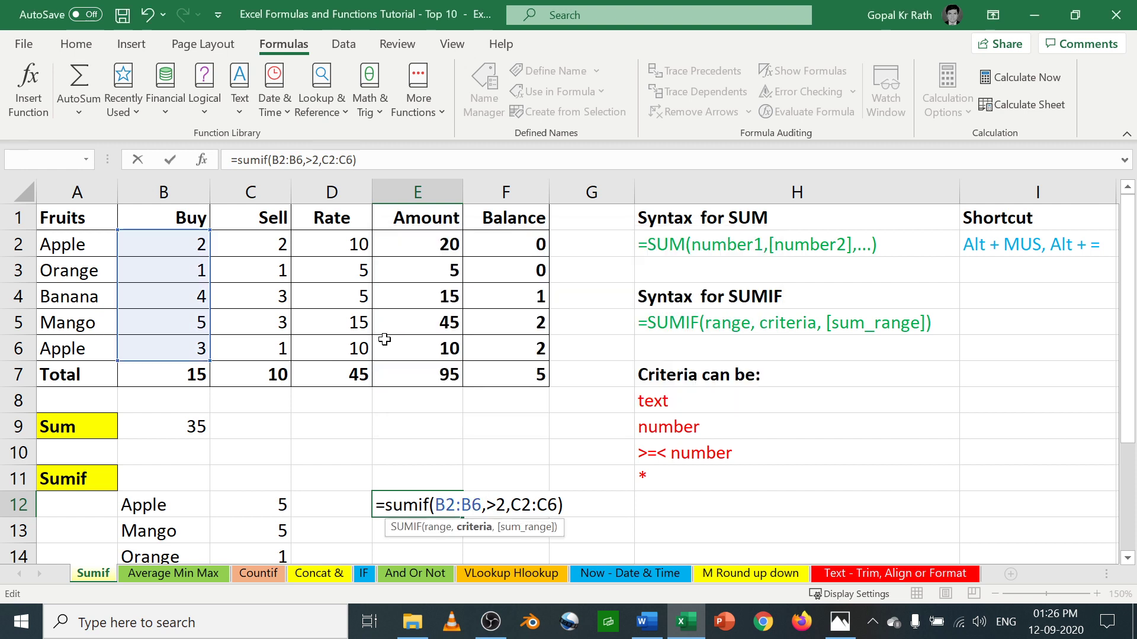
- Enclose E12's >2 criterion in quotation marks to make =SUMIF(B2:B6,">2",C2:C6), and check it against the matching Buy and Sell cells in rows 4 to 6
type("\"")
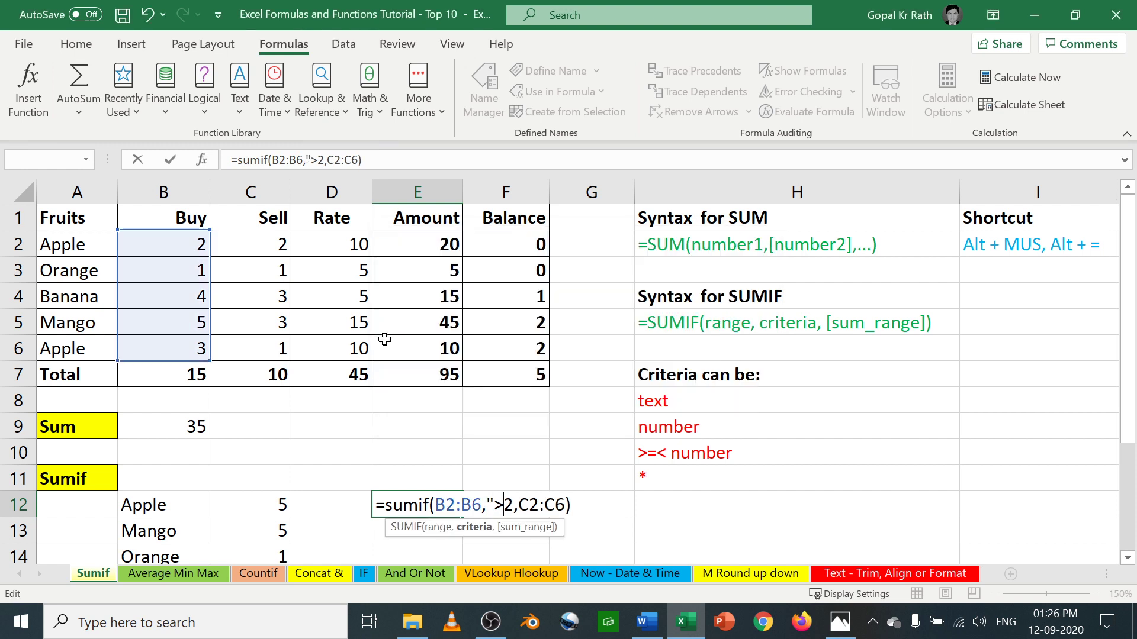
type("\"")
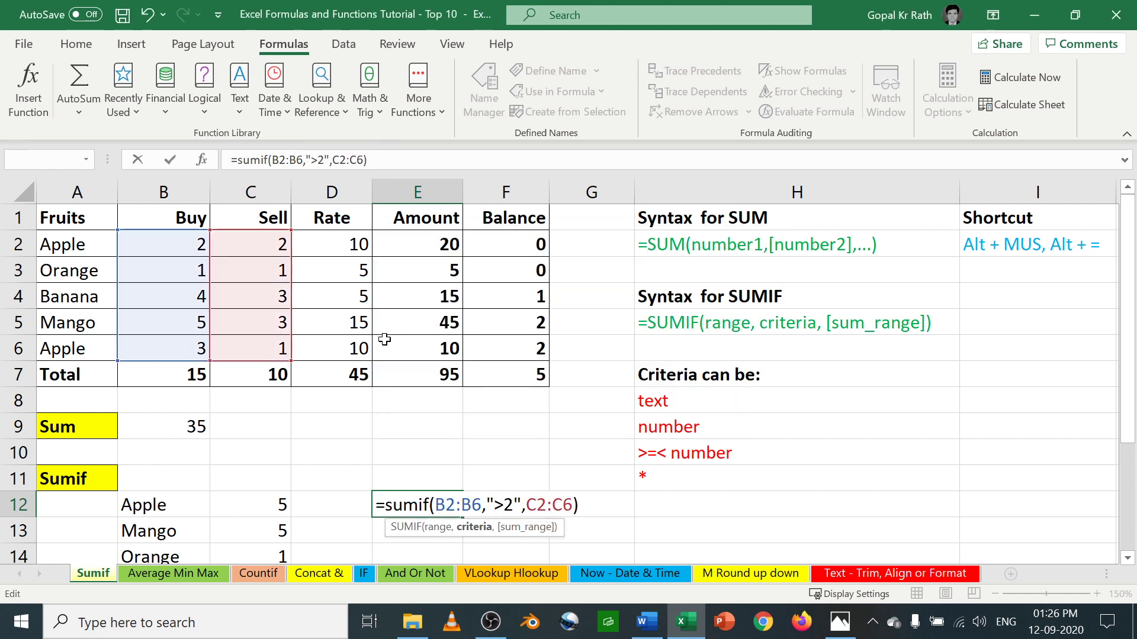
key("Return")
key("Up")
key("F2")
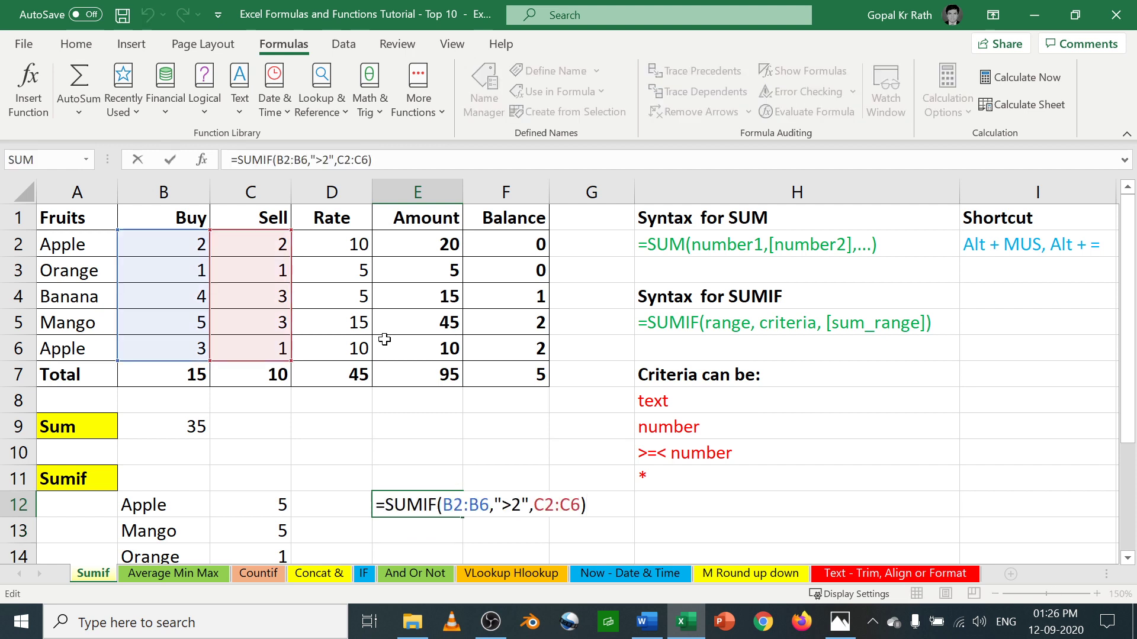
key("Escape")
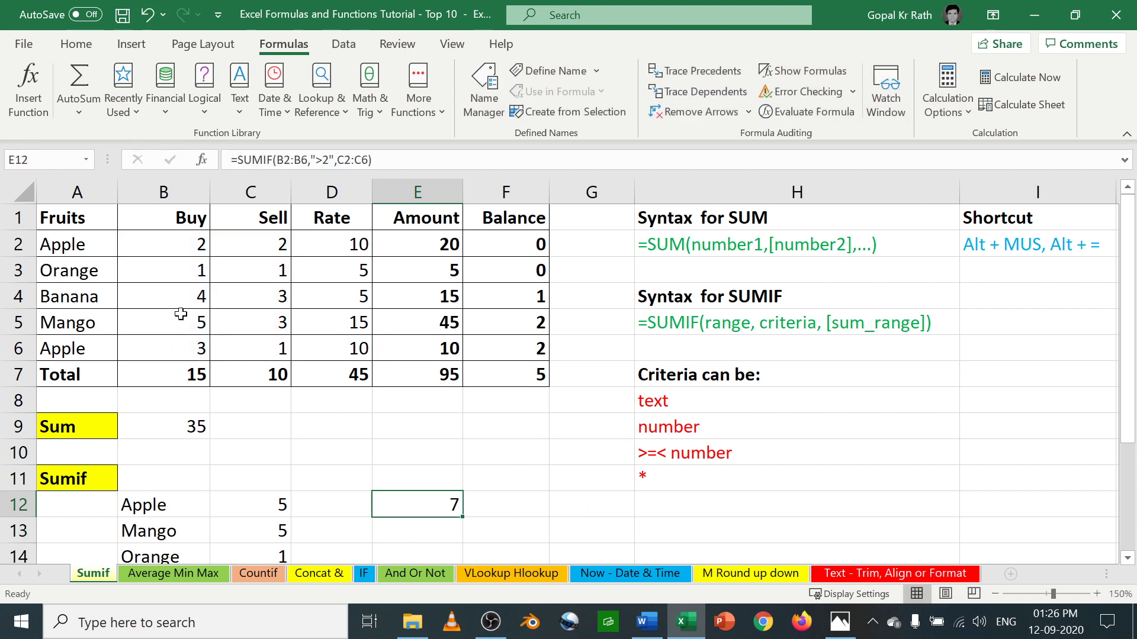
left_click_drag(191, 294, 192, 346)
left_click_drag(276, 296, 279, 346)
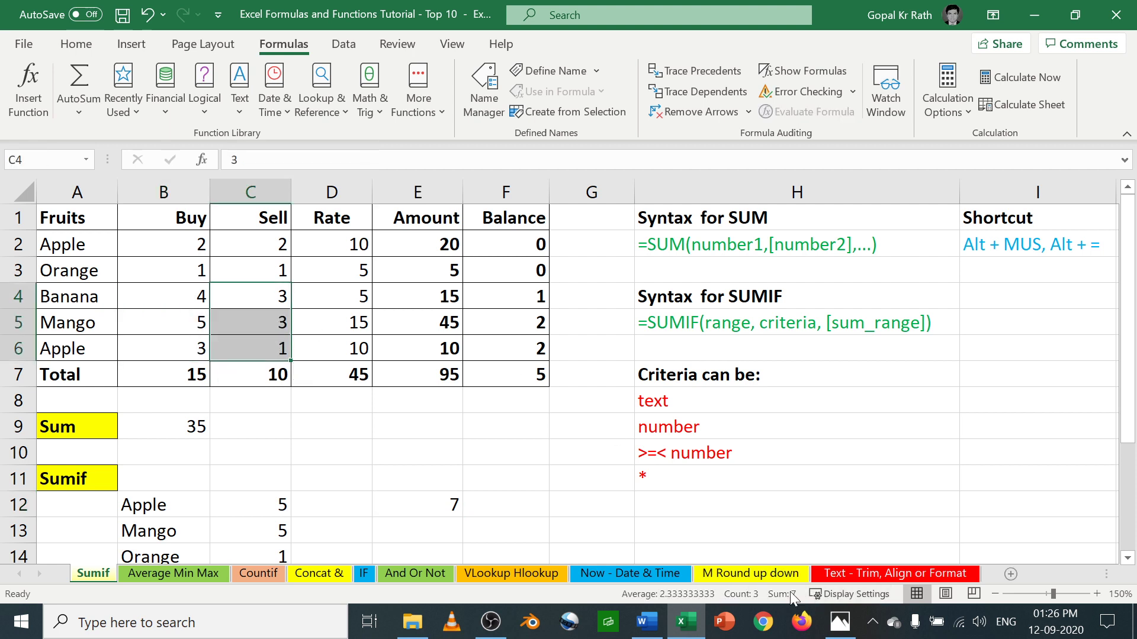
- Change the criterion in E12's SUMIF formula to ">=2" and review the edited formula
left_click(437, 505)
key("F2")
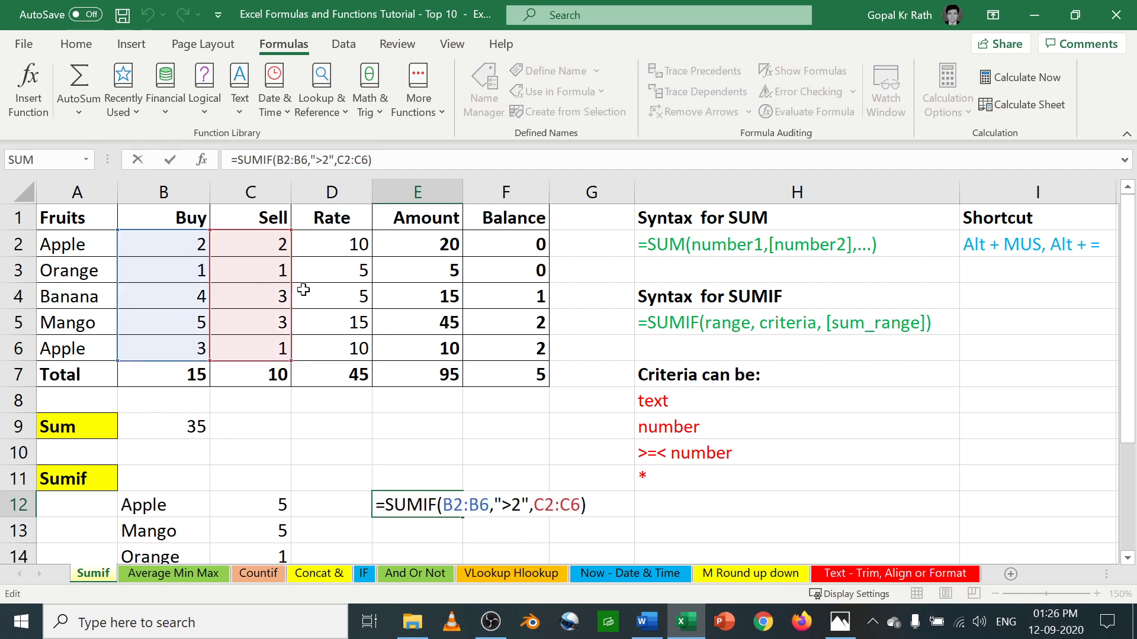
left_click(511, 505)
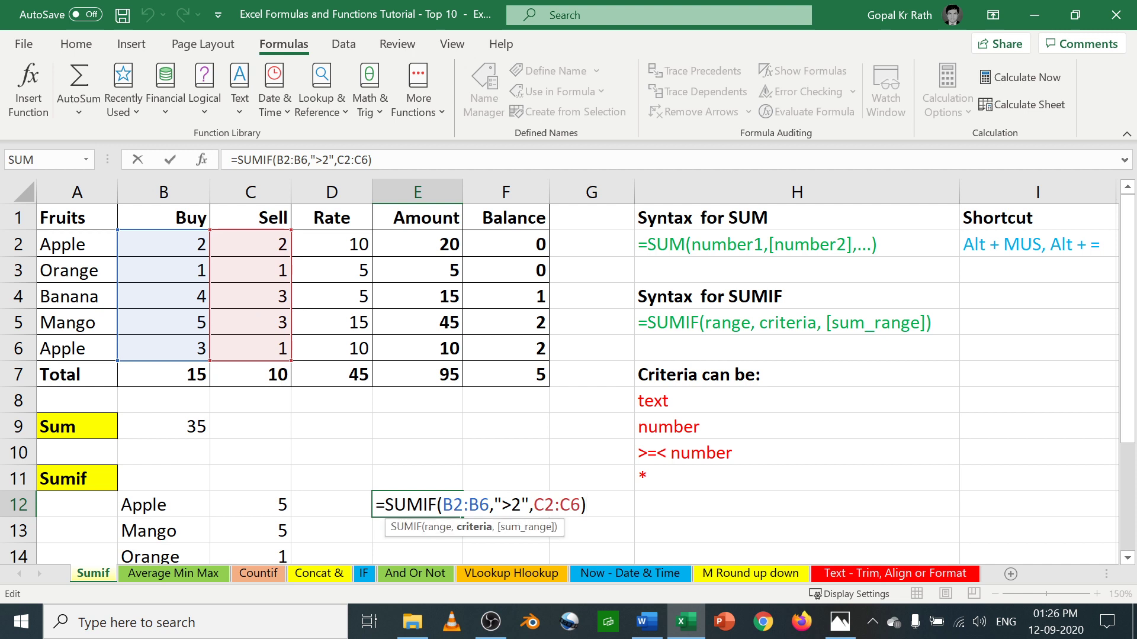
type("=")
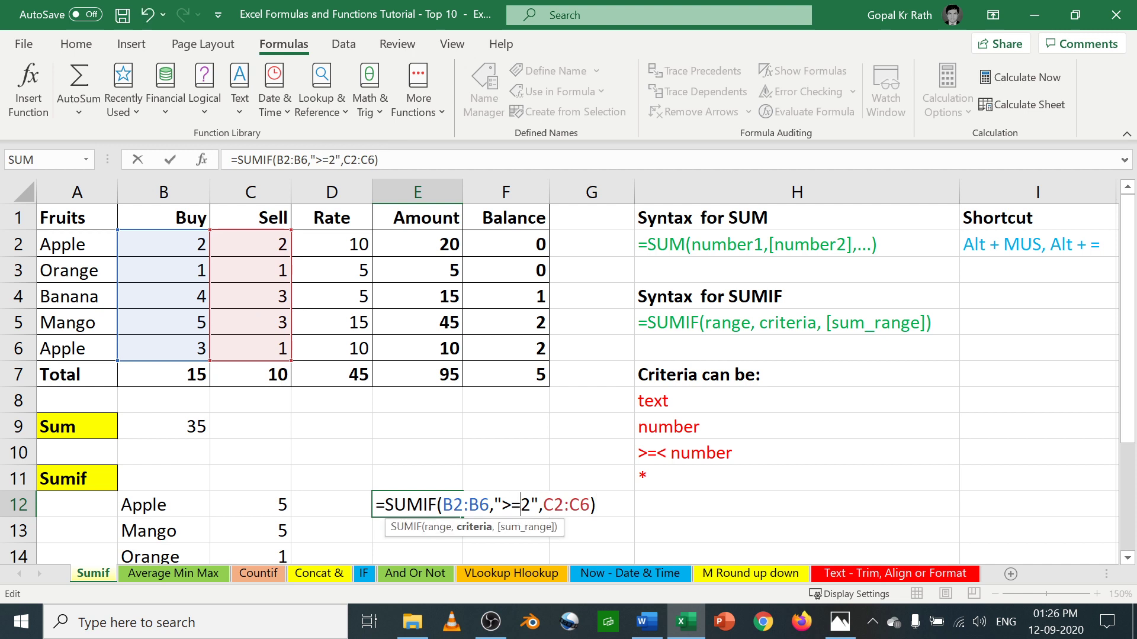
key("Return")
key("Up")
key("F2")
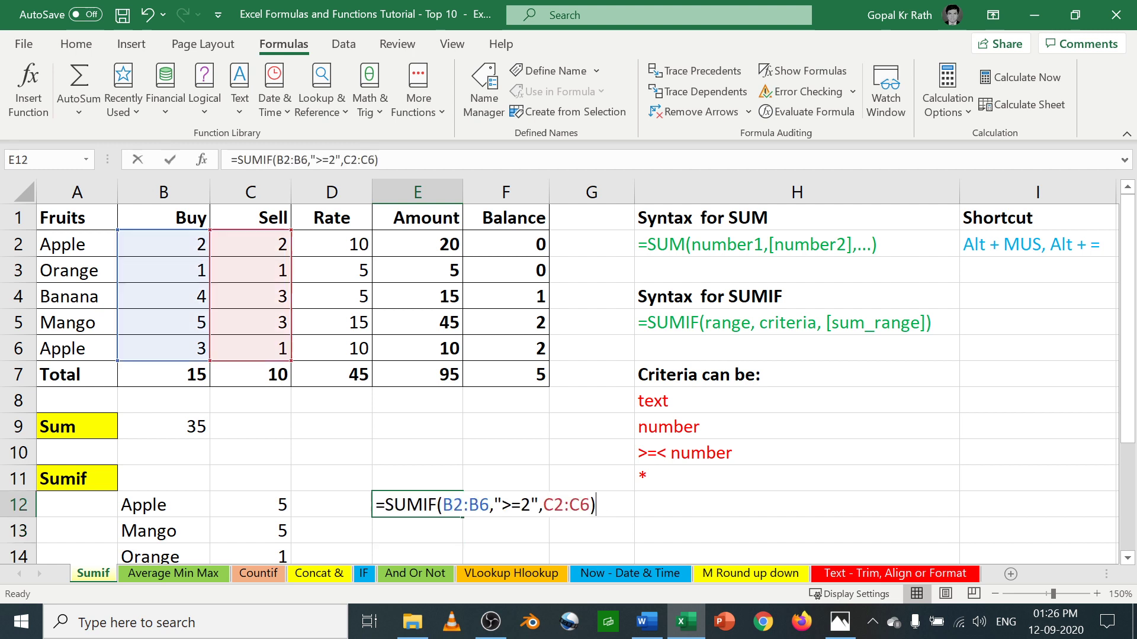
key("Escape")
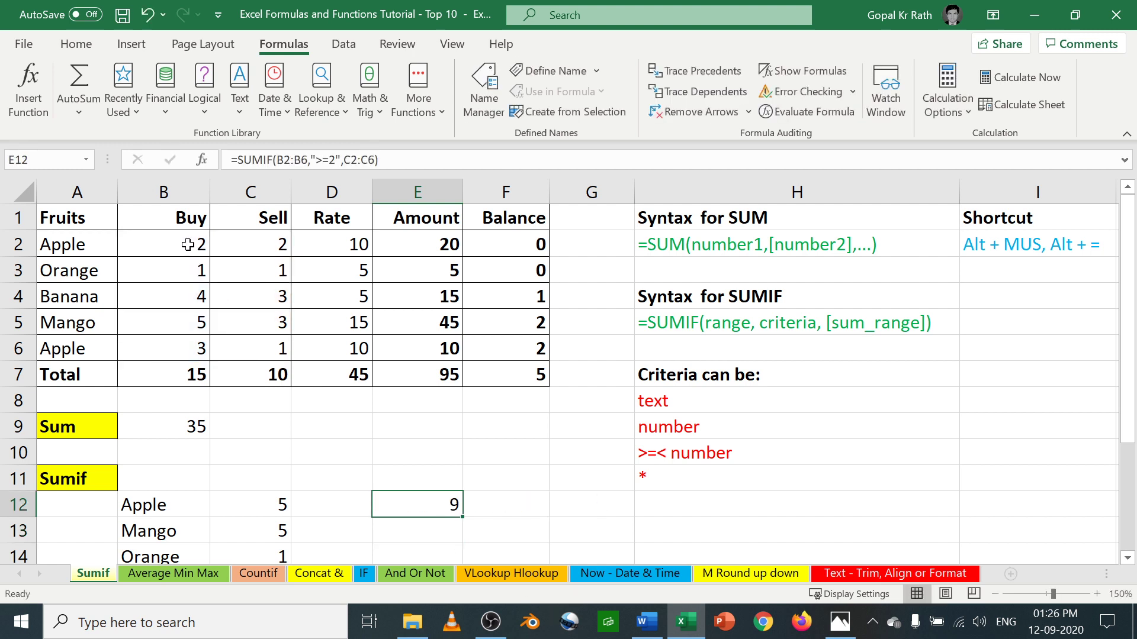
- Check E12's sum by selecting the Buy and Sell cells of the rows where Buy is at least 2
left_click_drag(189, 246, 252, 244)
left_click_drag(198, 296, 243, 341)
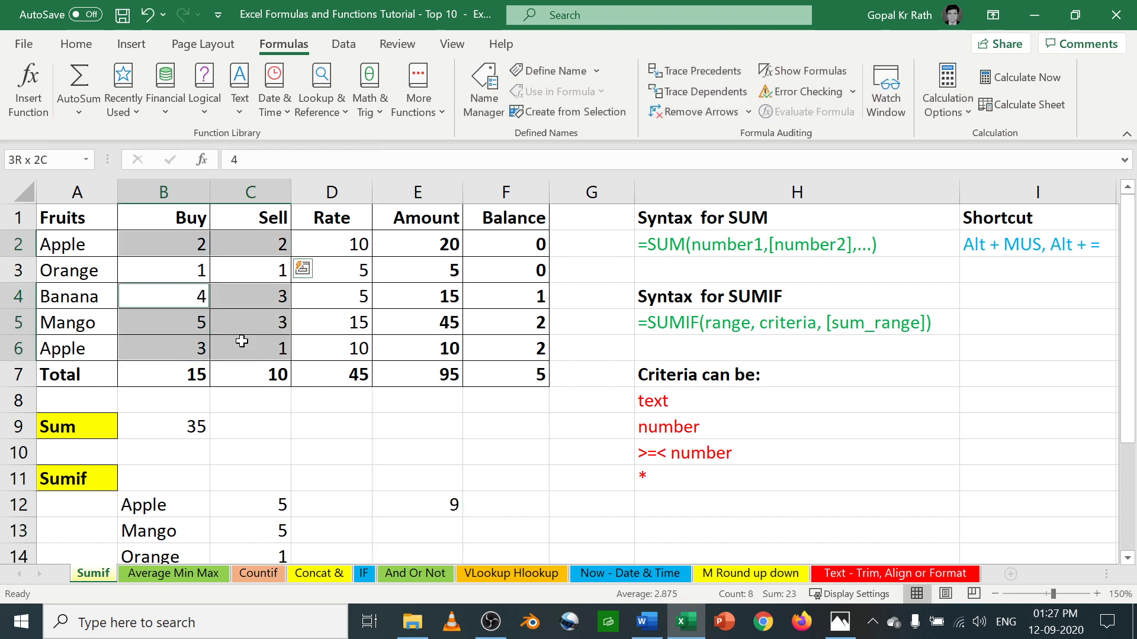
left_click(193, 245)
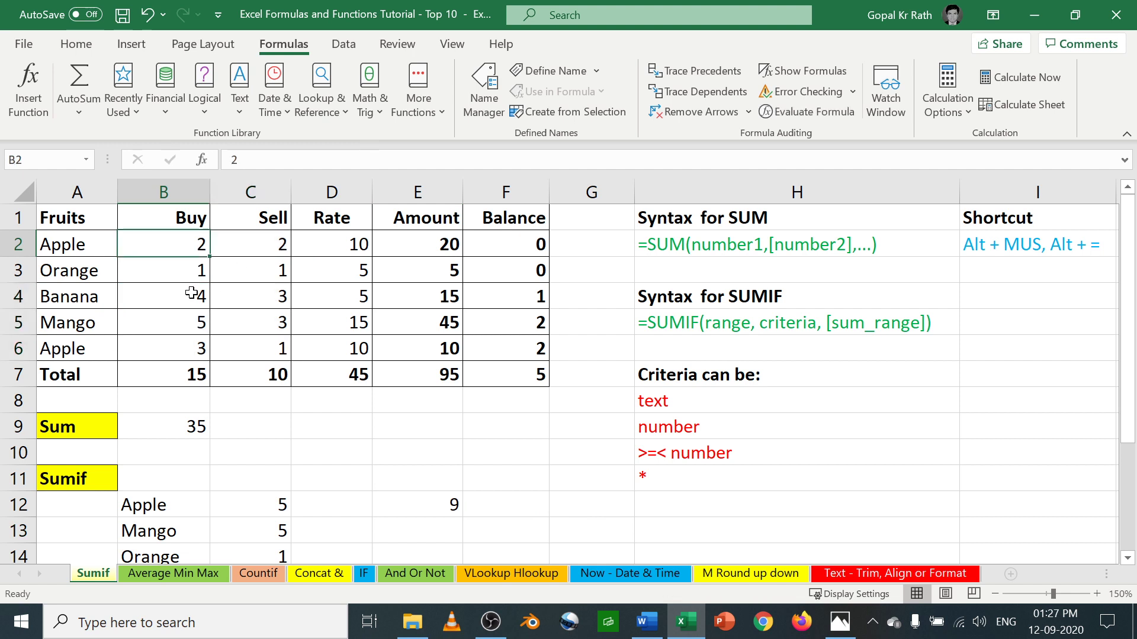
left_click_drag(198, 296, 196, 352)
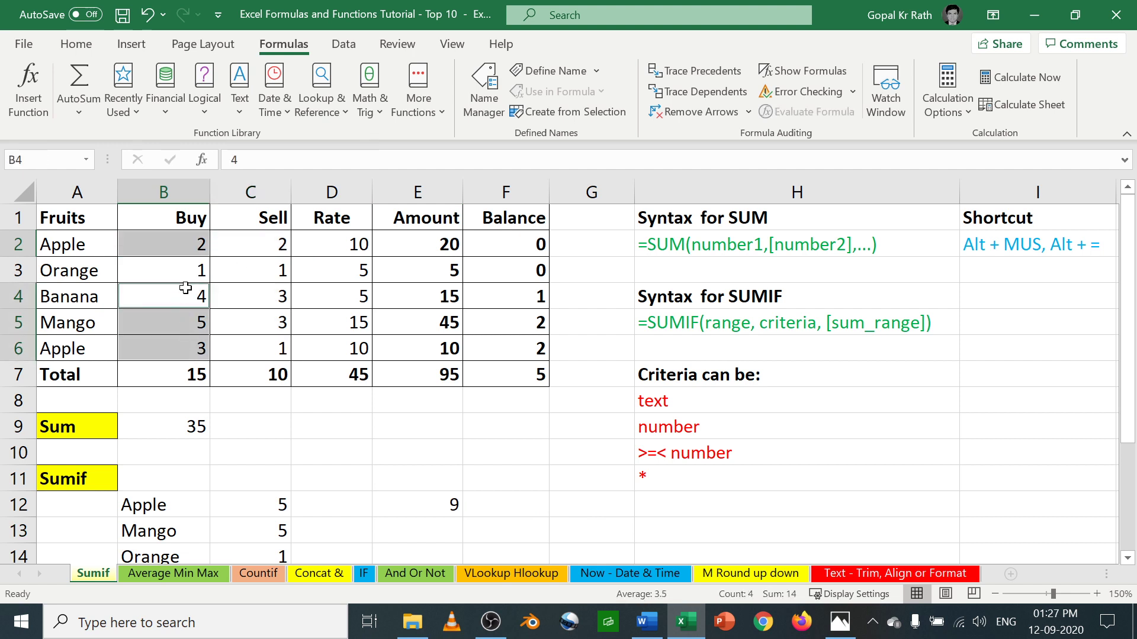
left_click(274, 243)
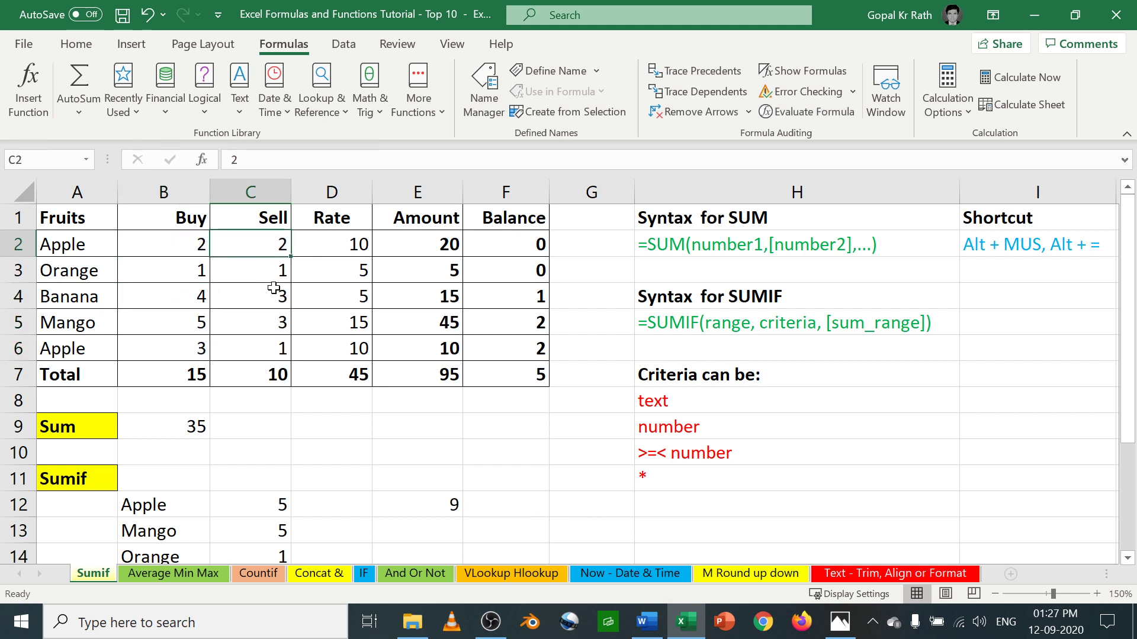
left_click_drag(274, 286, 277, 346)
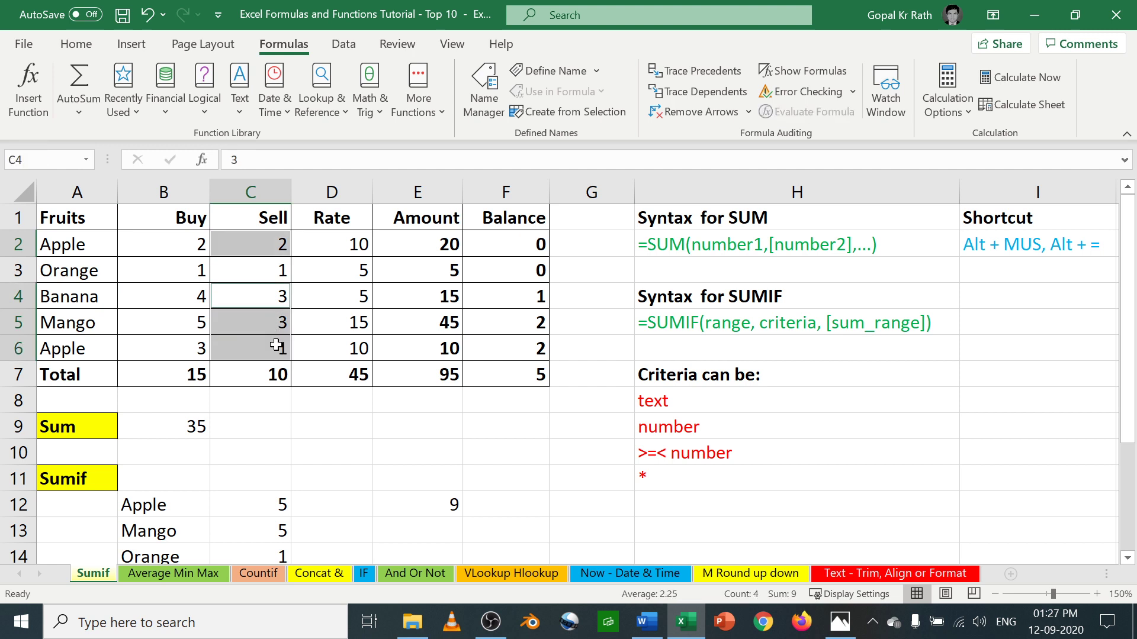
left_click(423, 509)
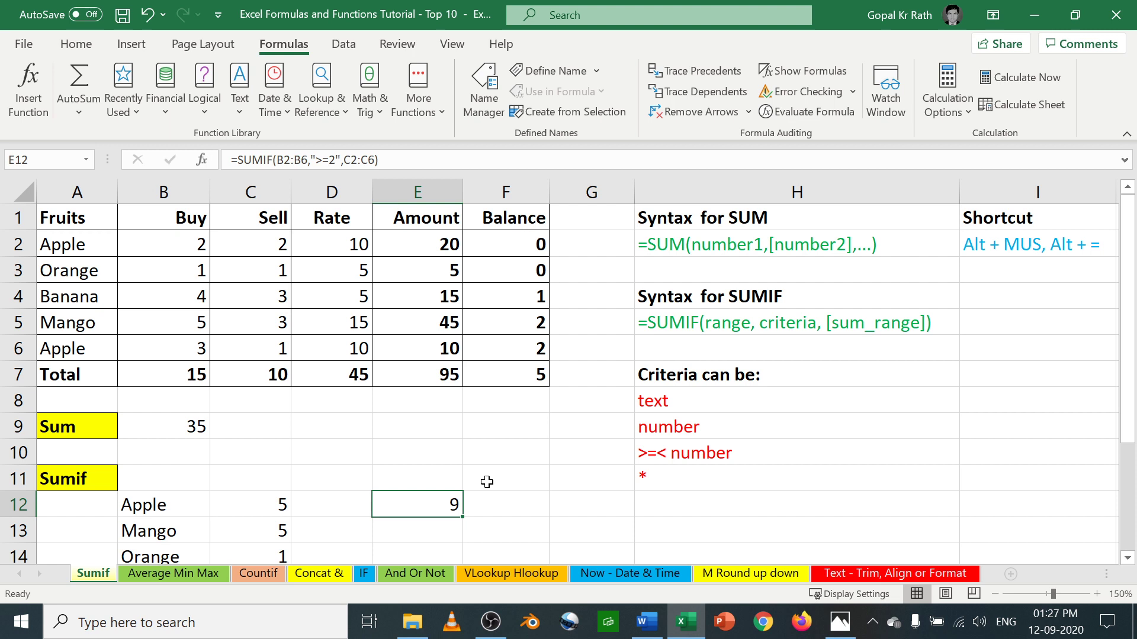
- On the Average Min Max sheet, enter =AVERAGE(B2:B6) in B9 to average the Buy values, and review the formula
left_click(161, 577)
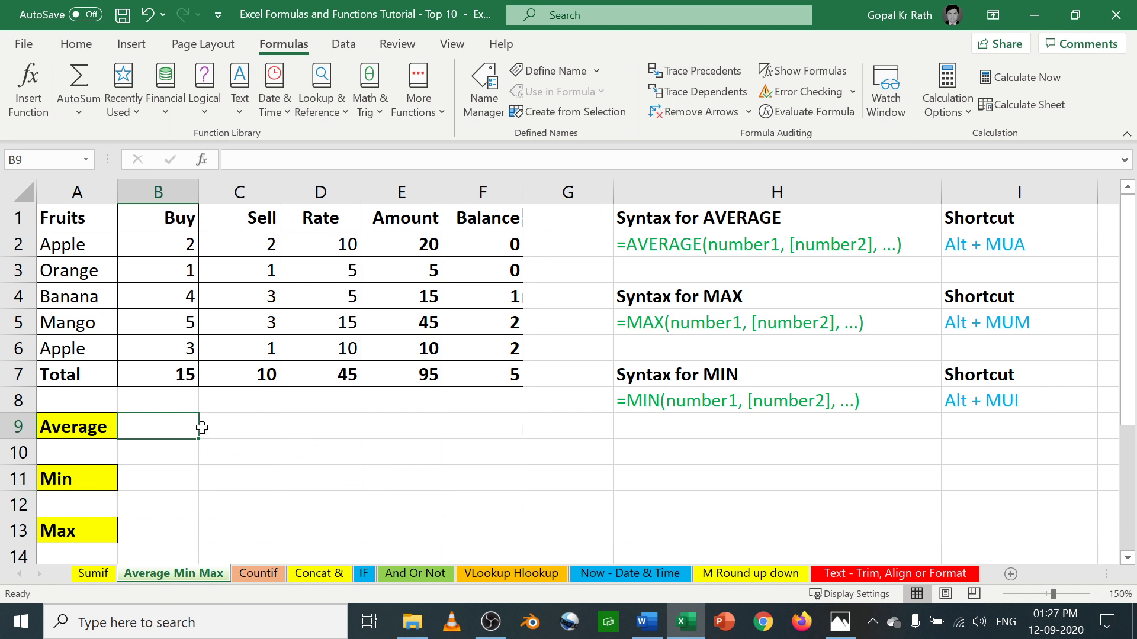
type("=")
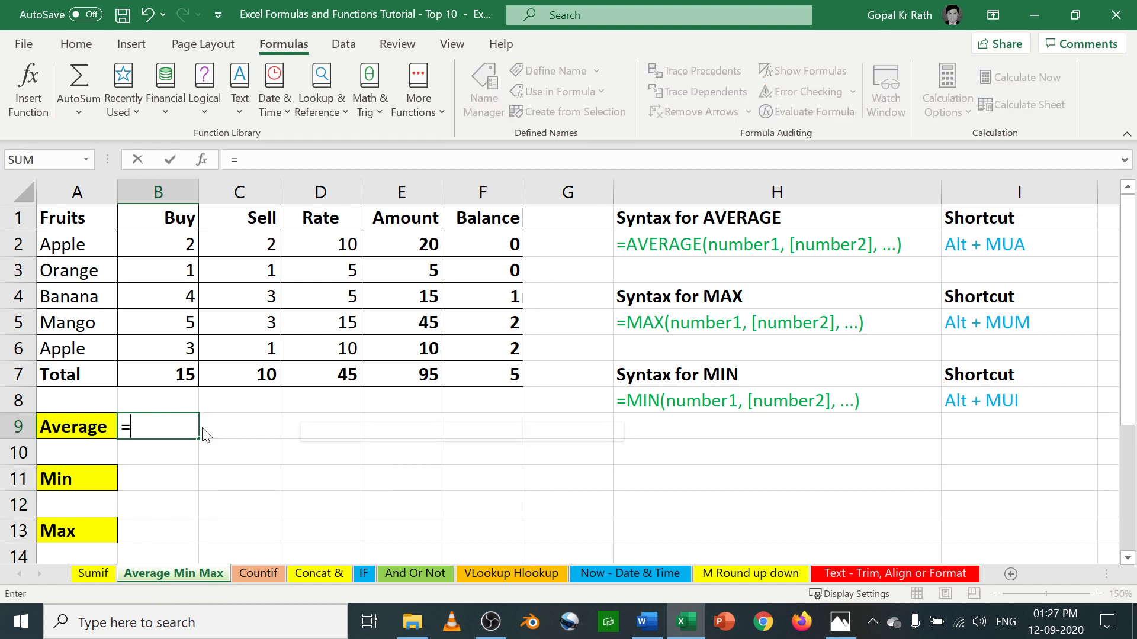
type("ave")
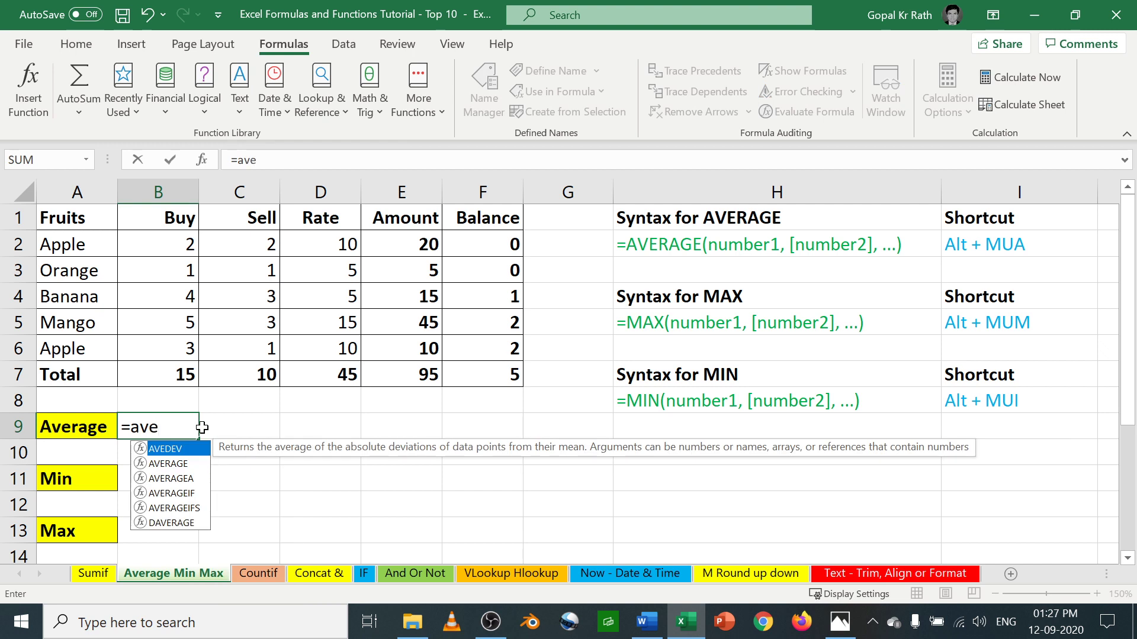
type("rage")
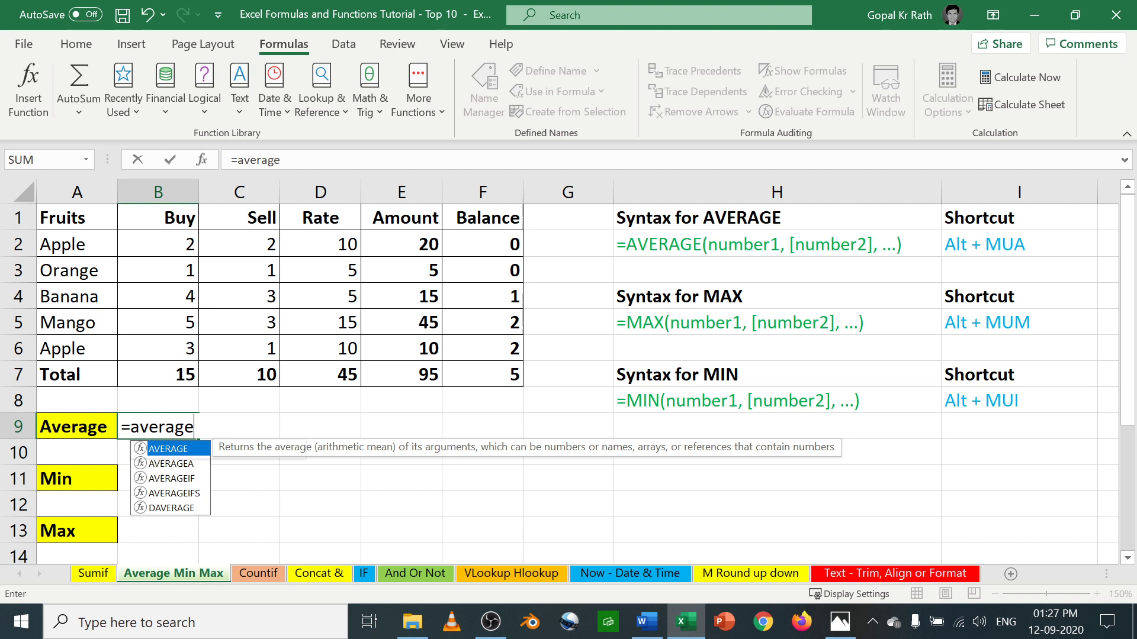
key("Tab")
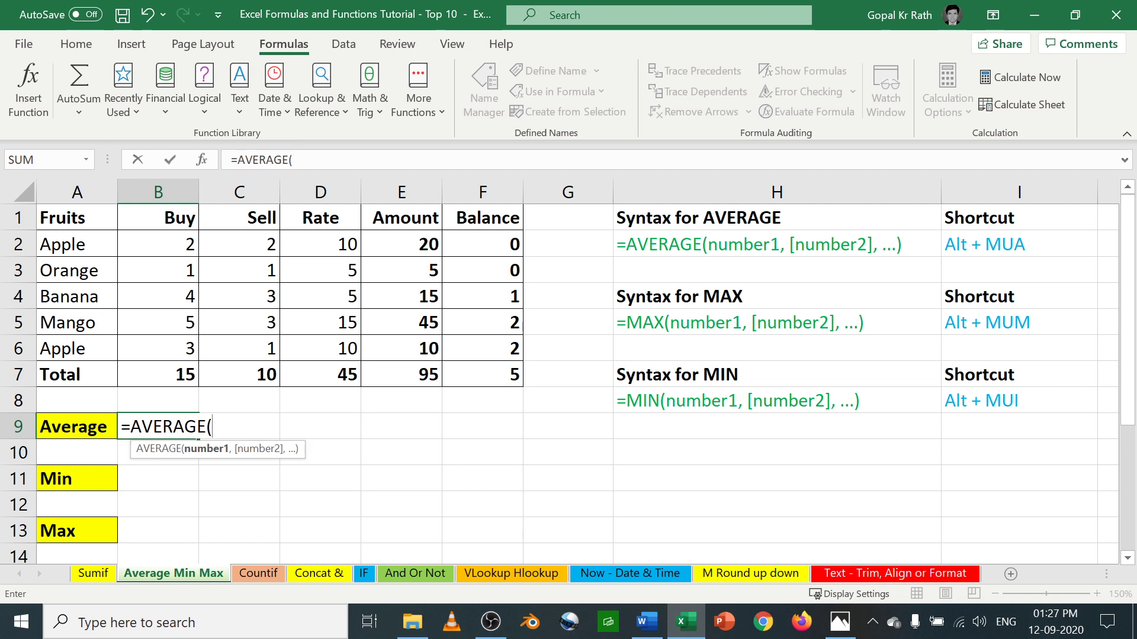
left_click_drag(169, 245, 170, 338)
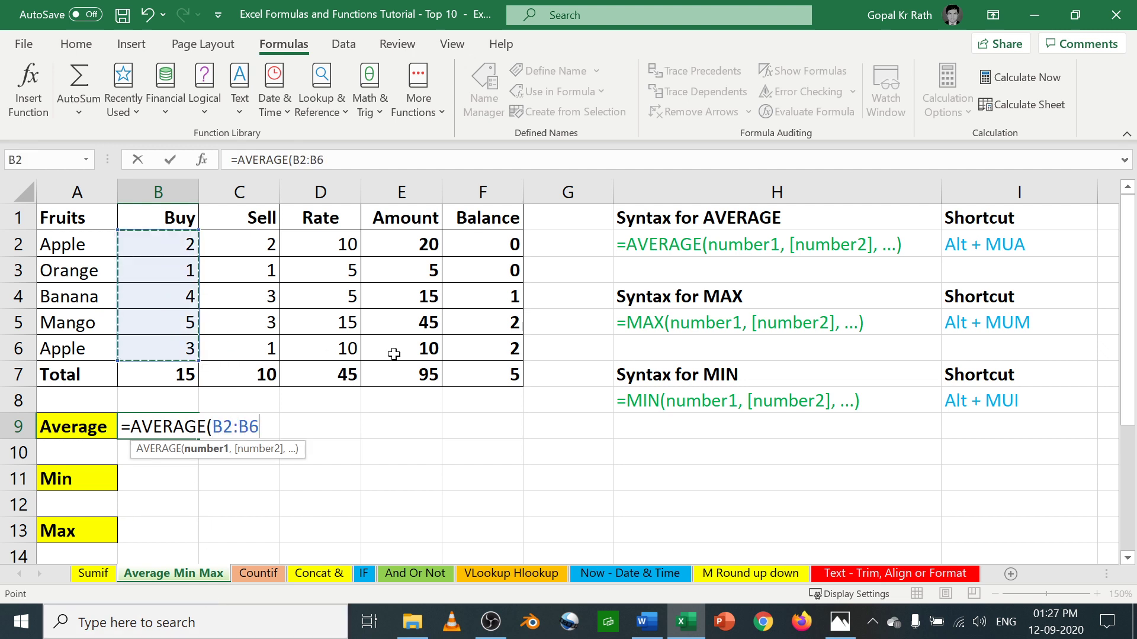
key("Return")
key("Up")
key("F2")
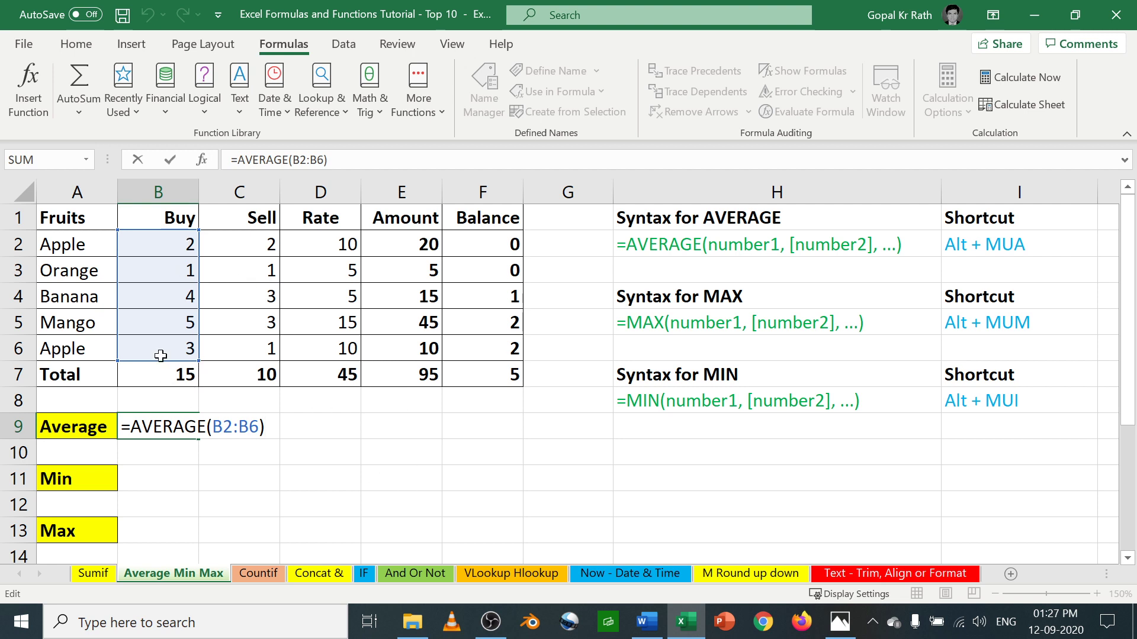
key("Escape")
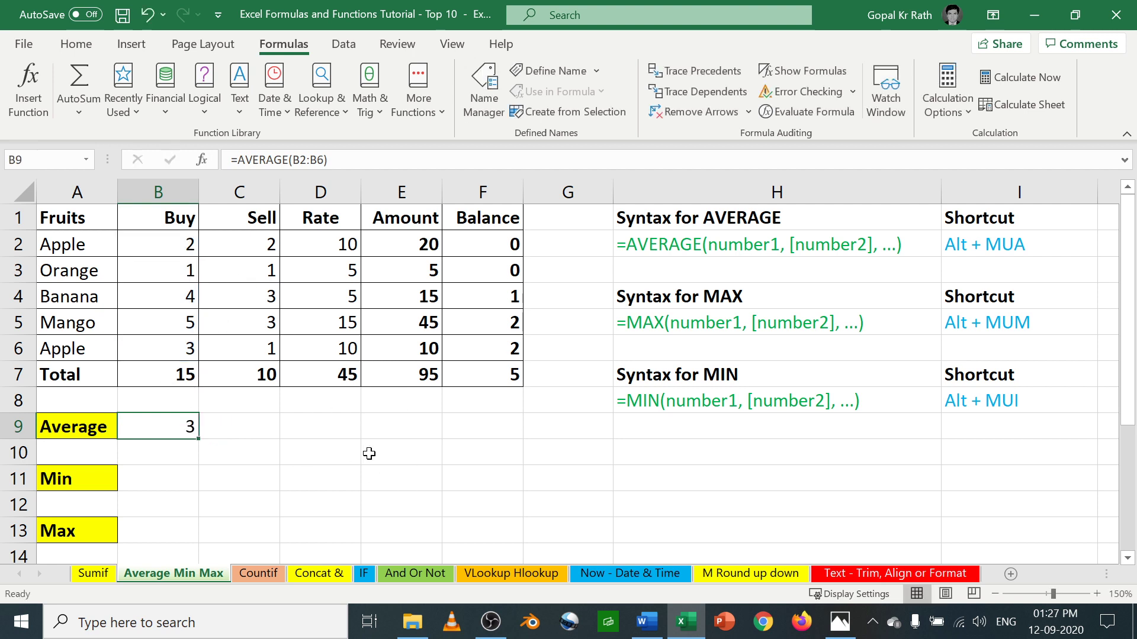
- Enter +B7 in E9 to bring in the Buy total for a manual average check
left_click(425, 419)
type("+")
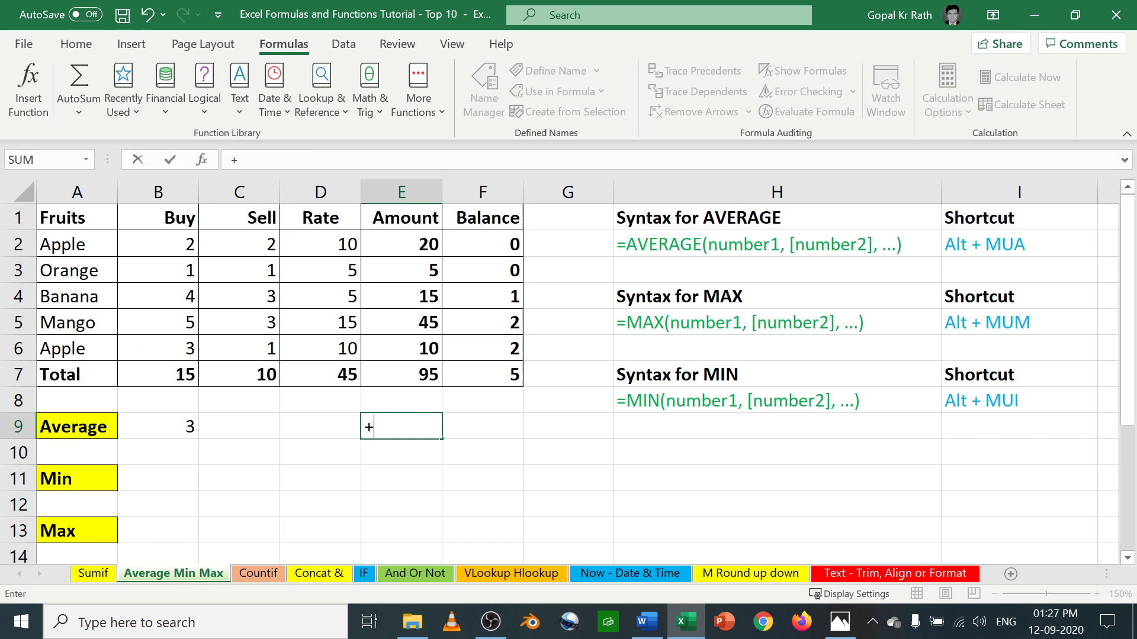
left_click(175, 376)
key("Return")
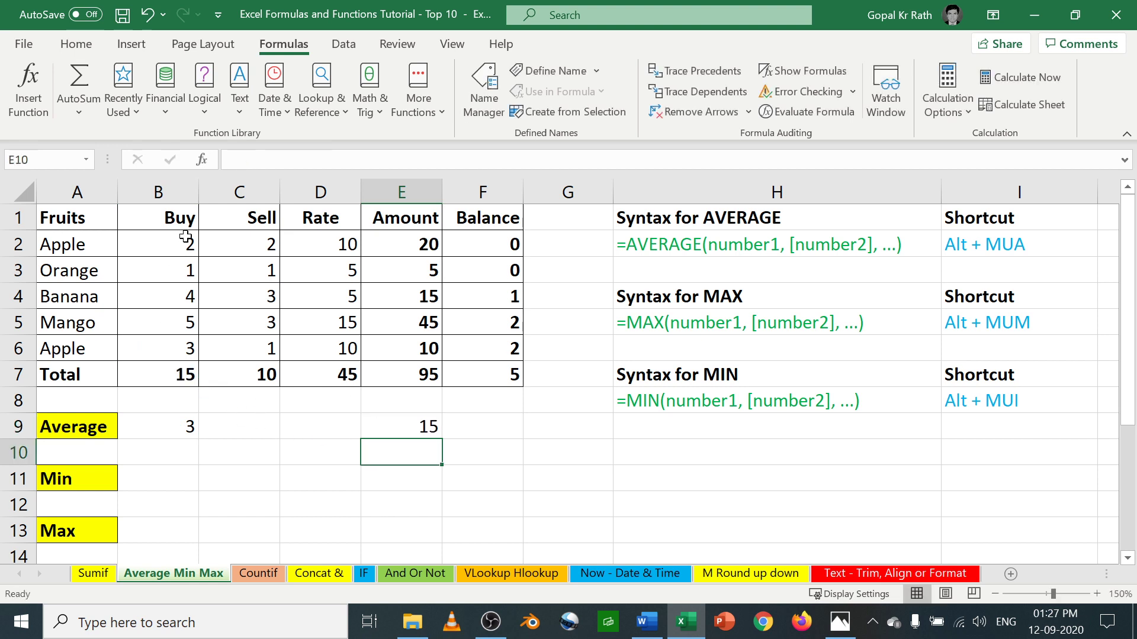
- Check the count of the Buy values B2:B6, and enter +E9/5 in E10 to calculate their average manually
left_click_drag(185, 237, 190, 363)
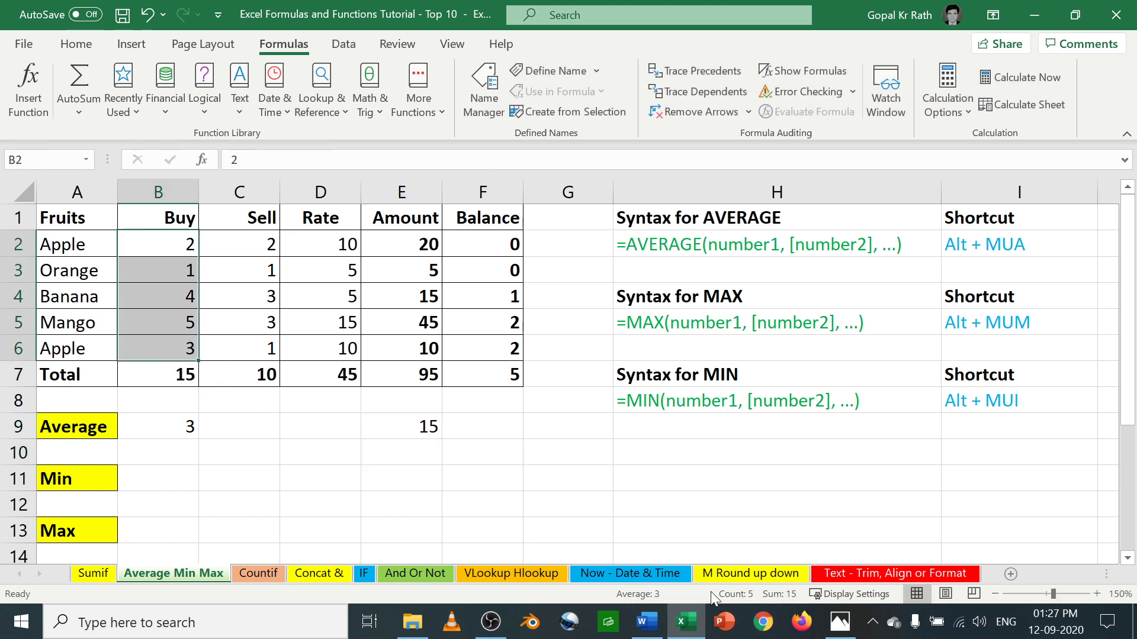
left_click(414, 457)
type("+")
key("Up")
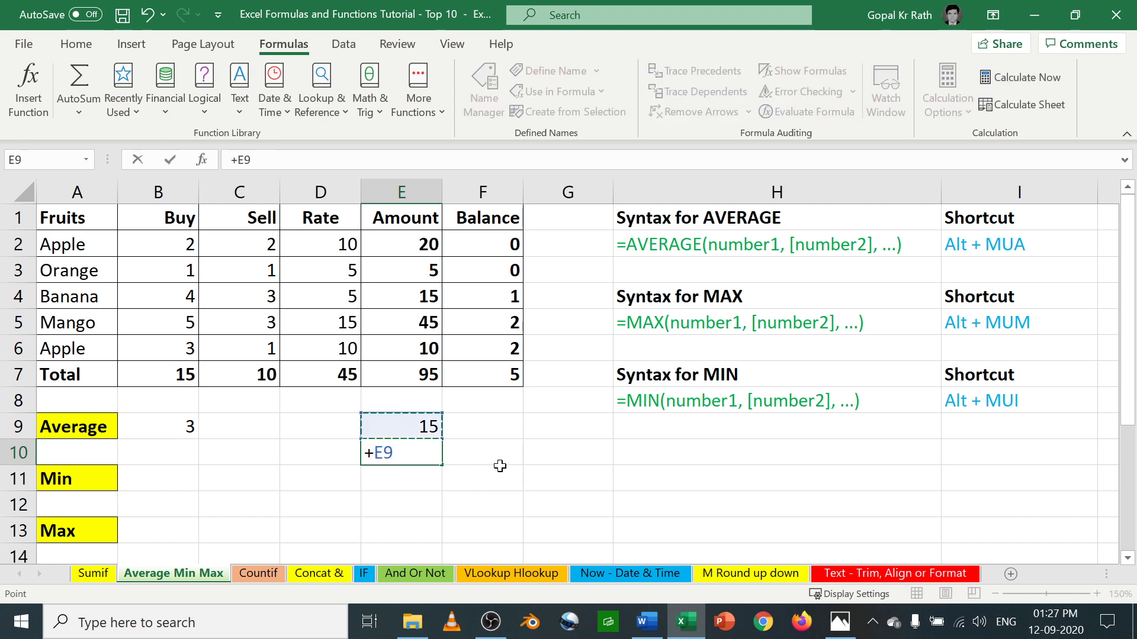
type("/5")
key("Return")
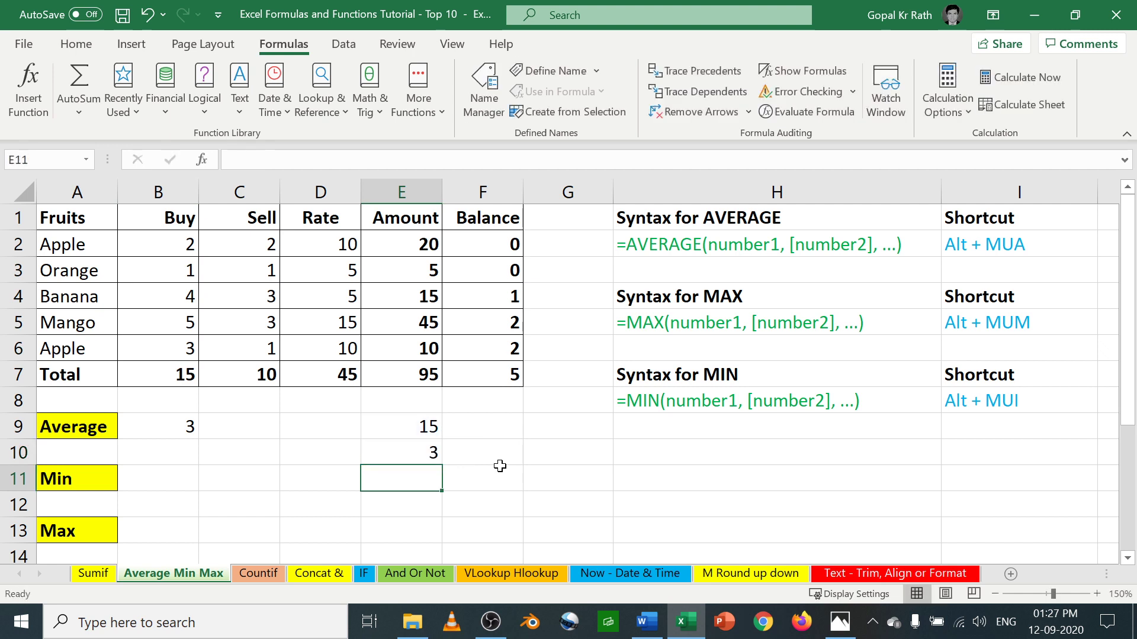
key("Up")
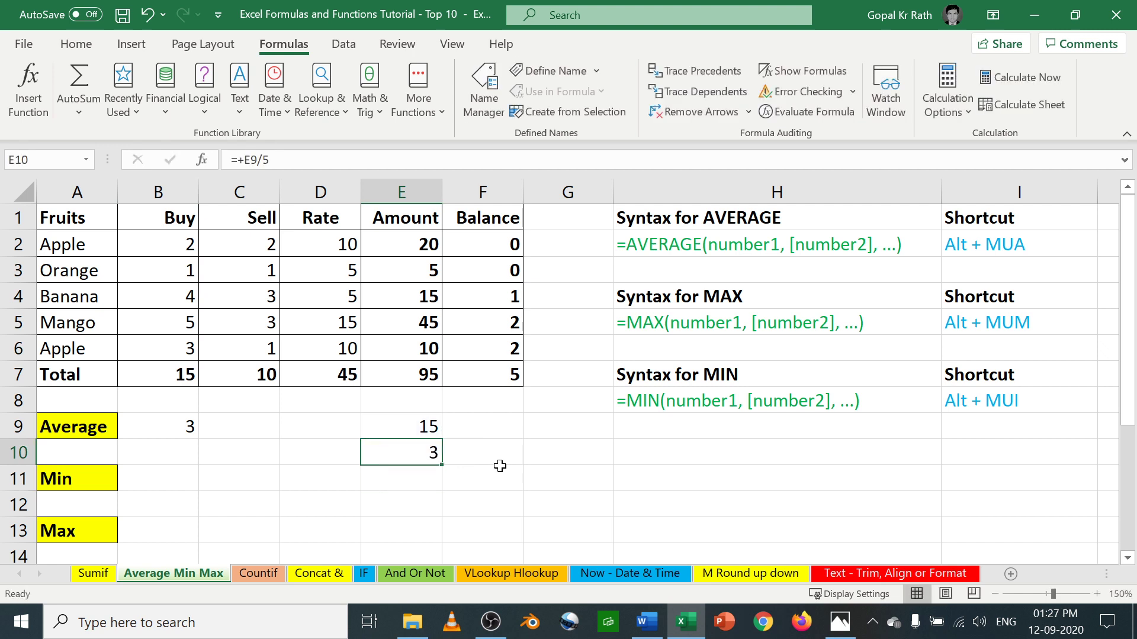
- Compare the manual calculation with B9's AVERAGE formula, and clear E9:E10
left_click(419, 433)
left_click(424, 455)
left_click(188, 429)
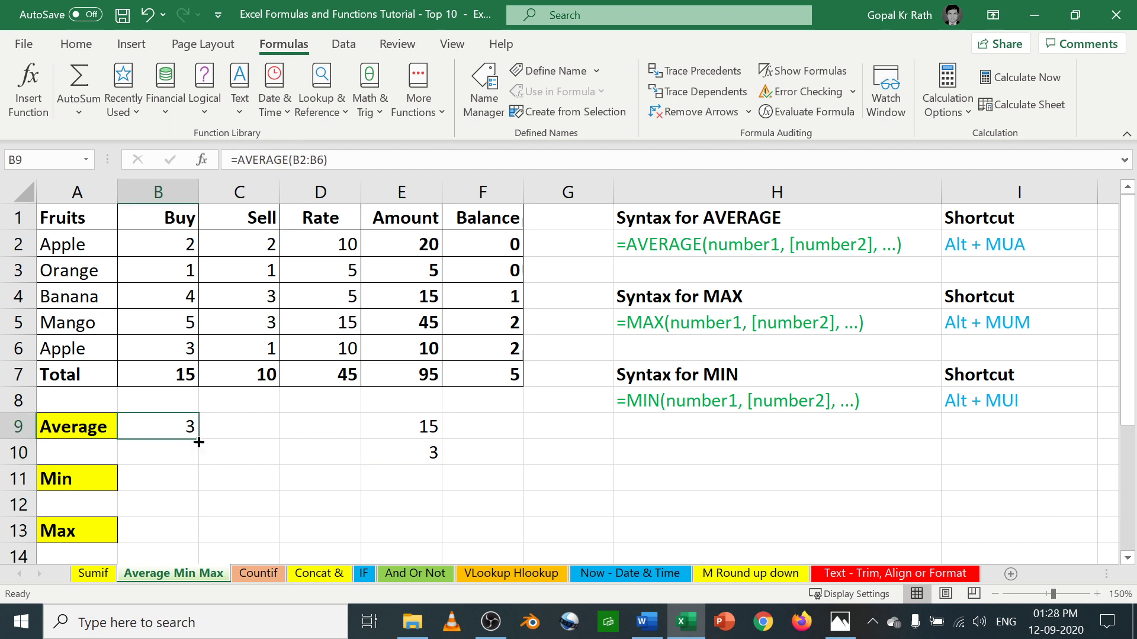
key("F2")
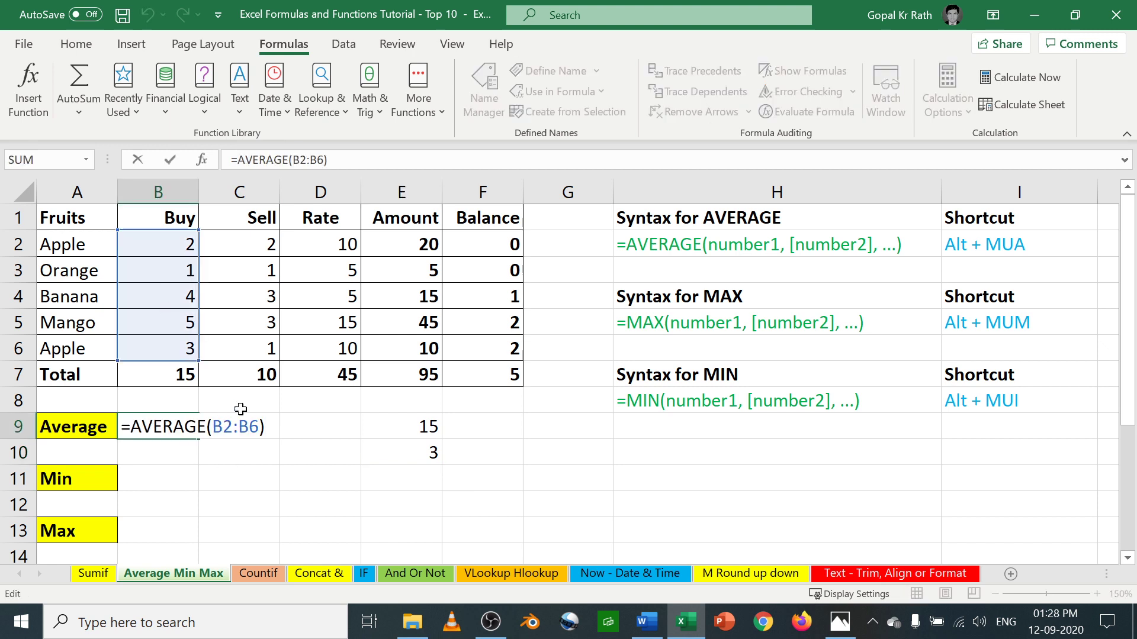
key("Escape")
left_click_drag(402, 426, 414, 452)
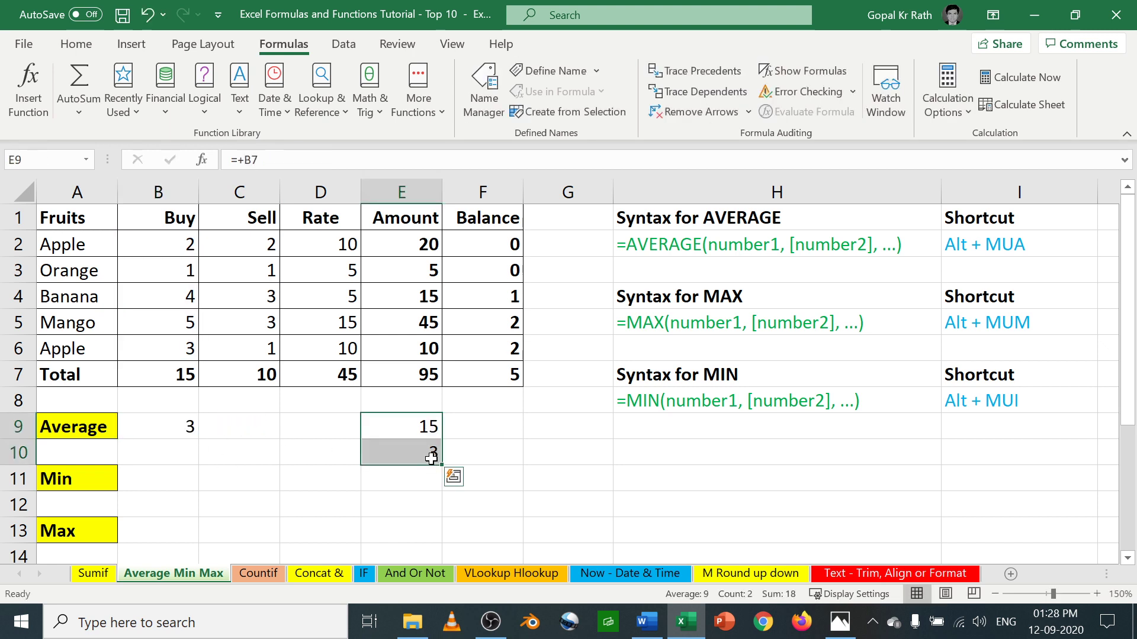
key("Delete")
left_click(177, 477)
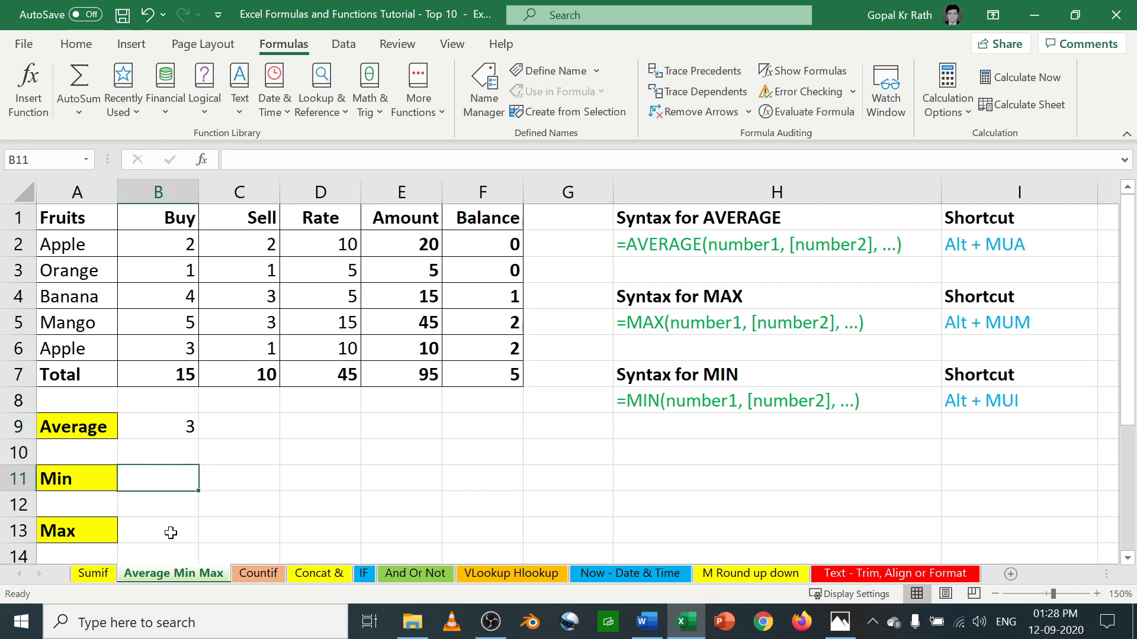
left_click(152, 526)
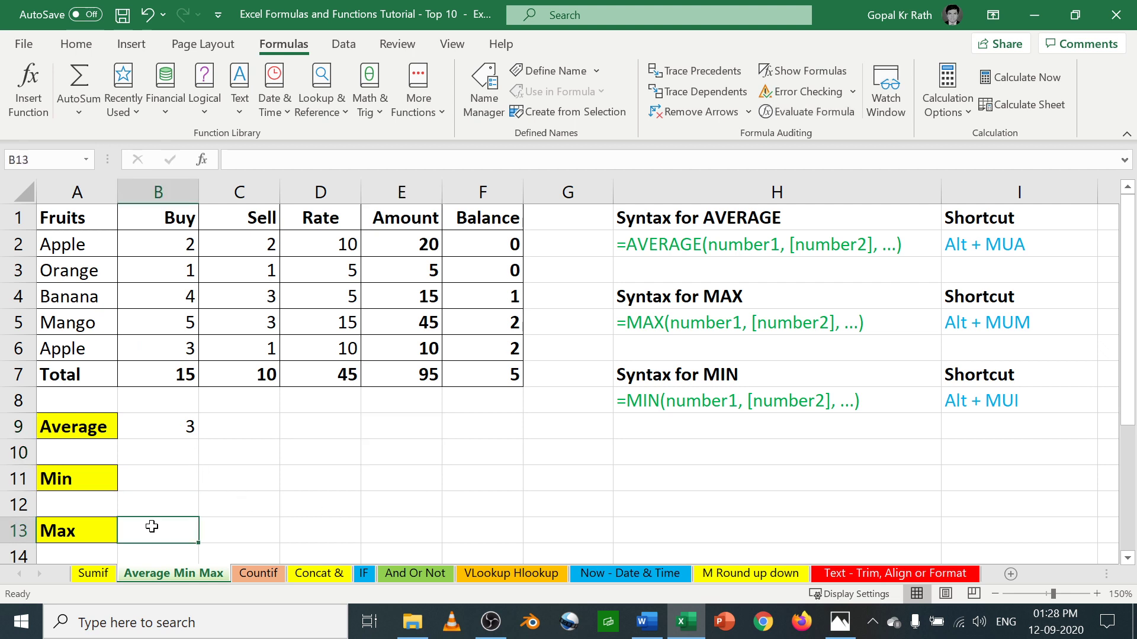
- Check the lowest and highest Buy values, enter =MIN(B2:B6) in B11, and review the formula
left_click_drag(167, 249, 178, 350)
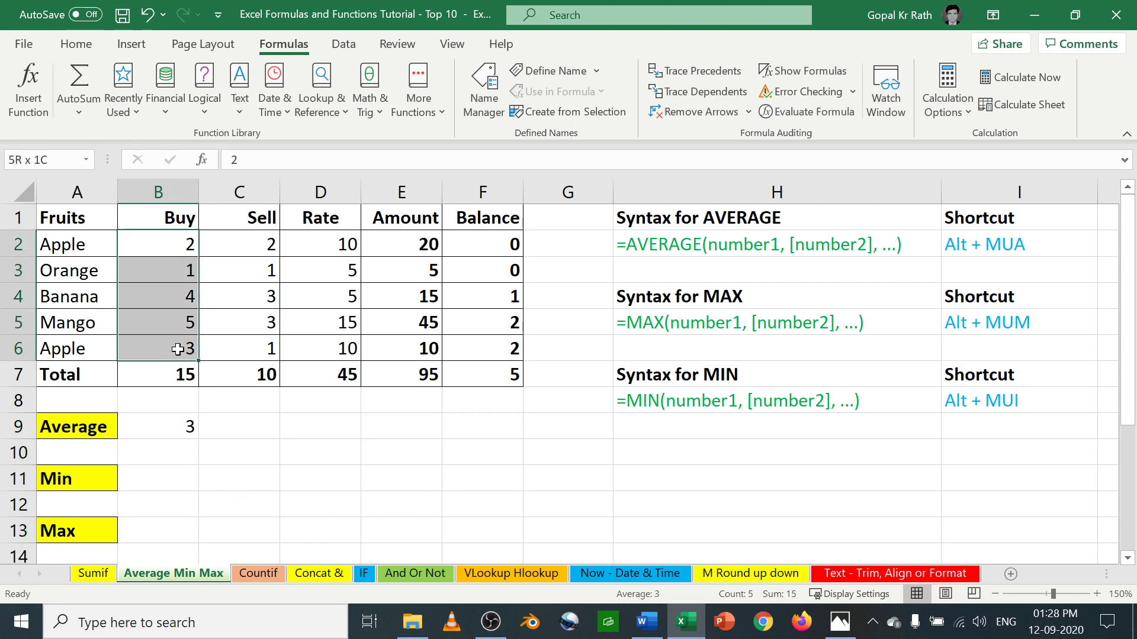
left_click(177, 268)
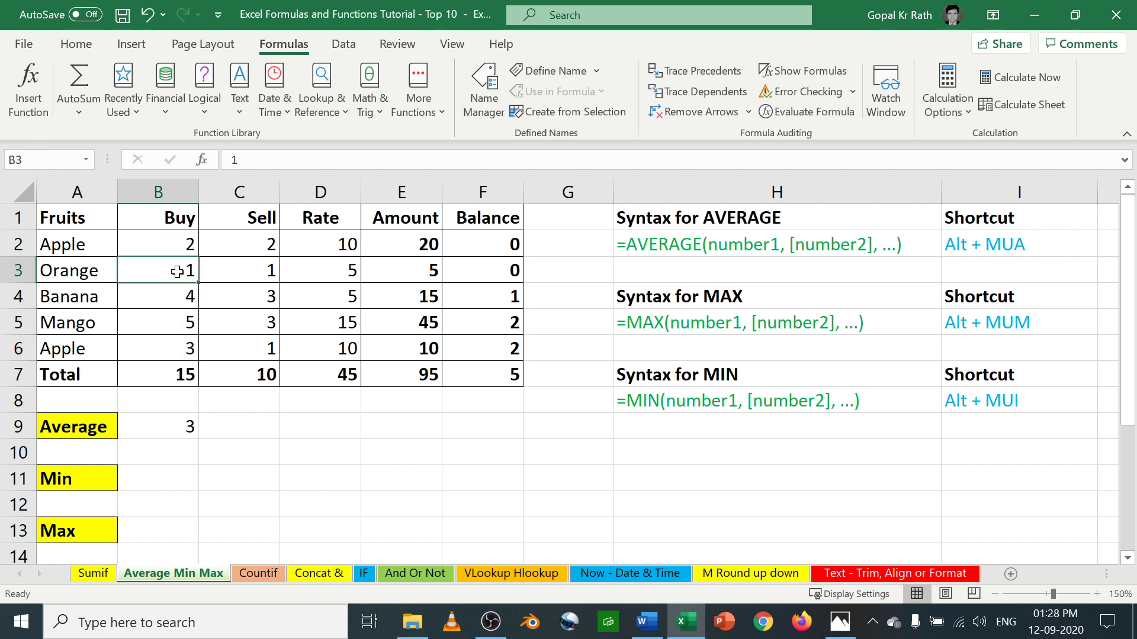
left_click(177, 323, "ctrl")
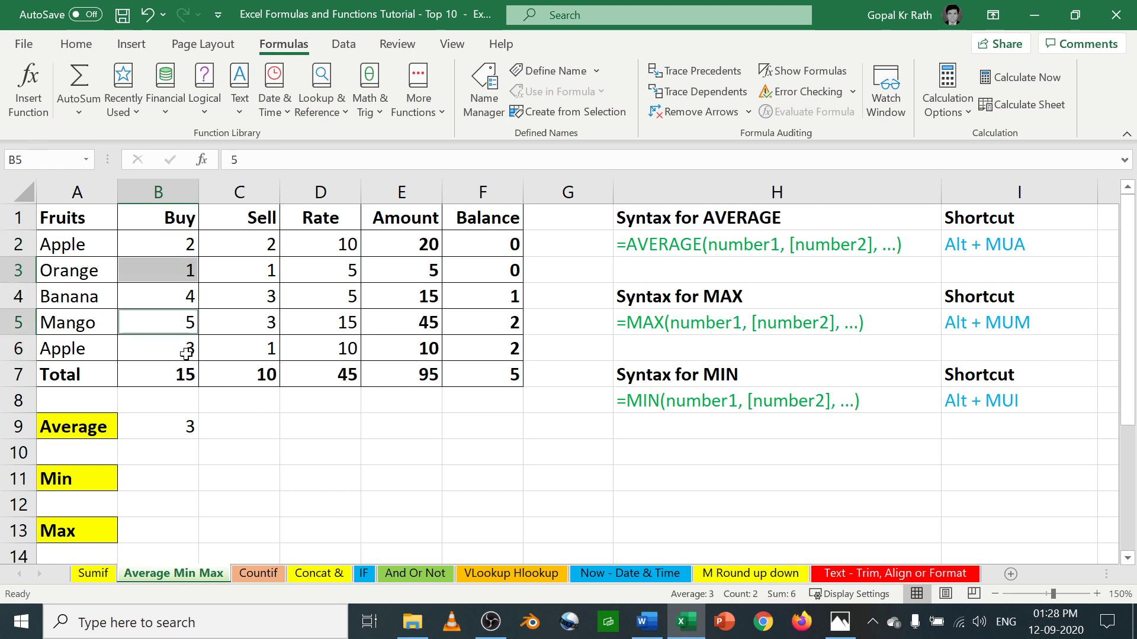
left_click(160, 480)
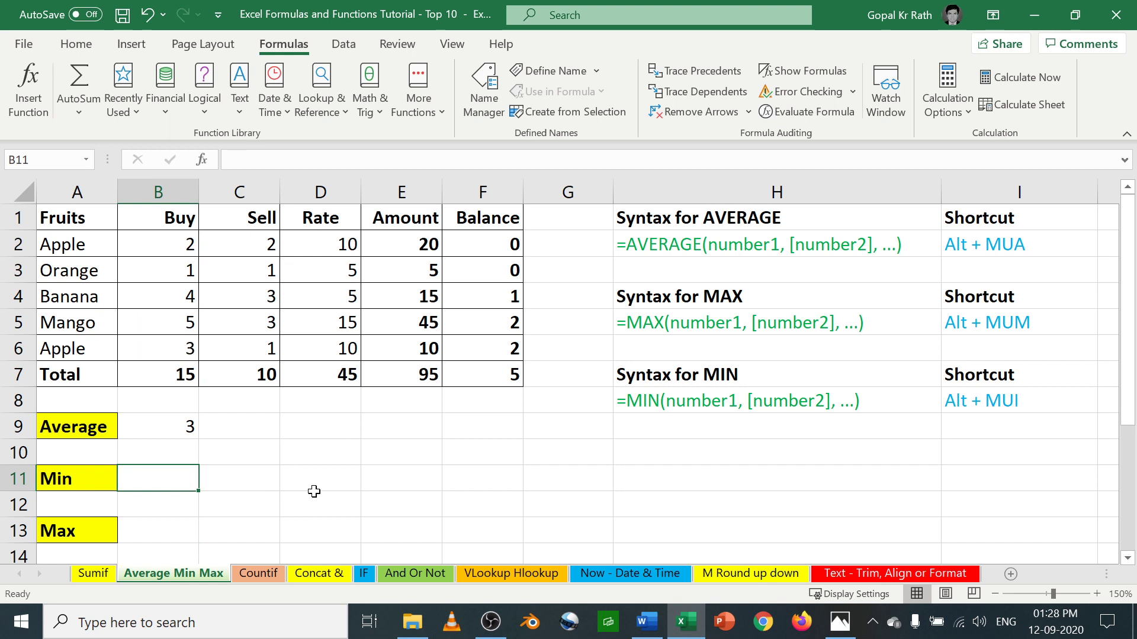
type("=min")
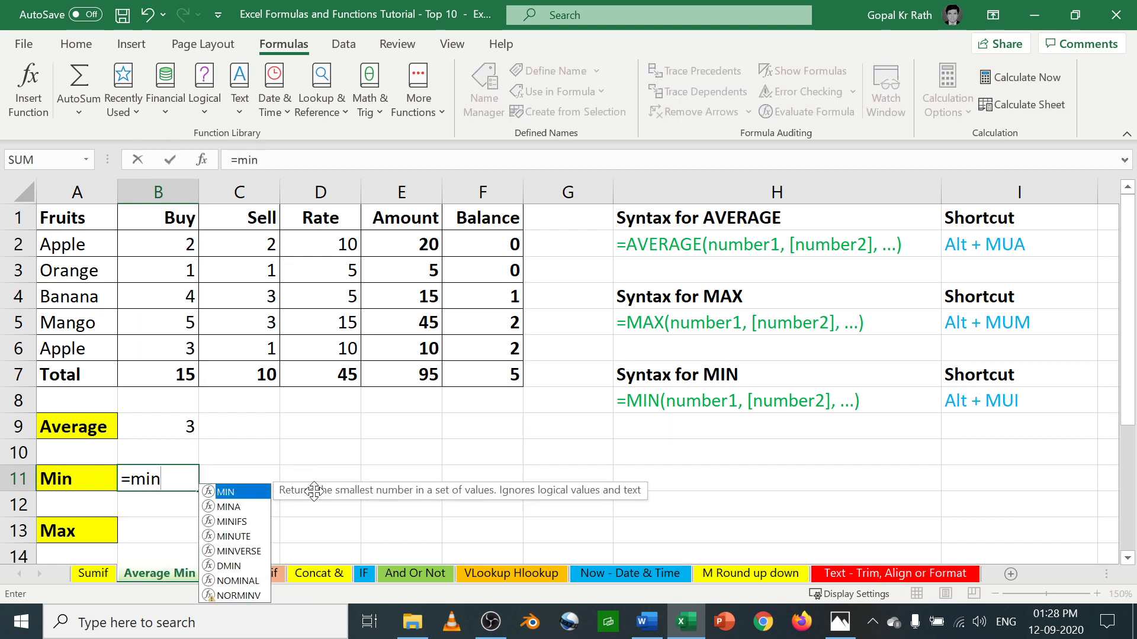
key("Tab")
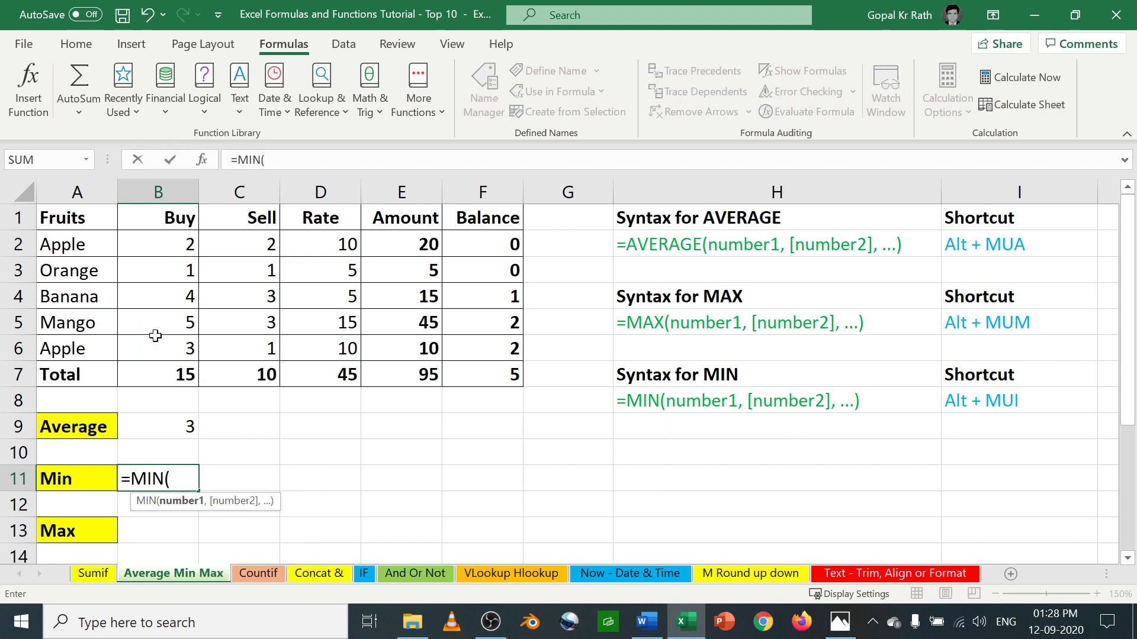
left_click_drag(178, 245, 192, 342)
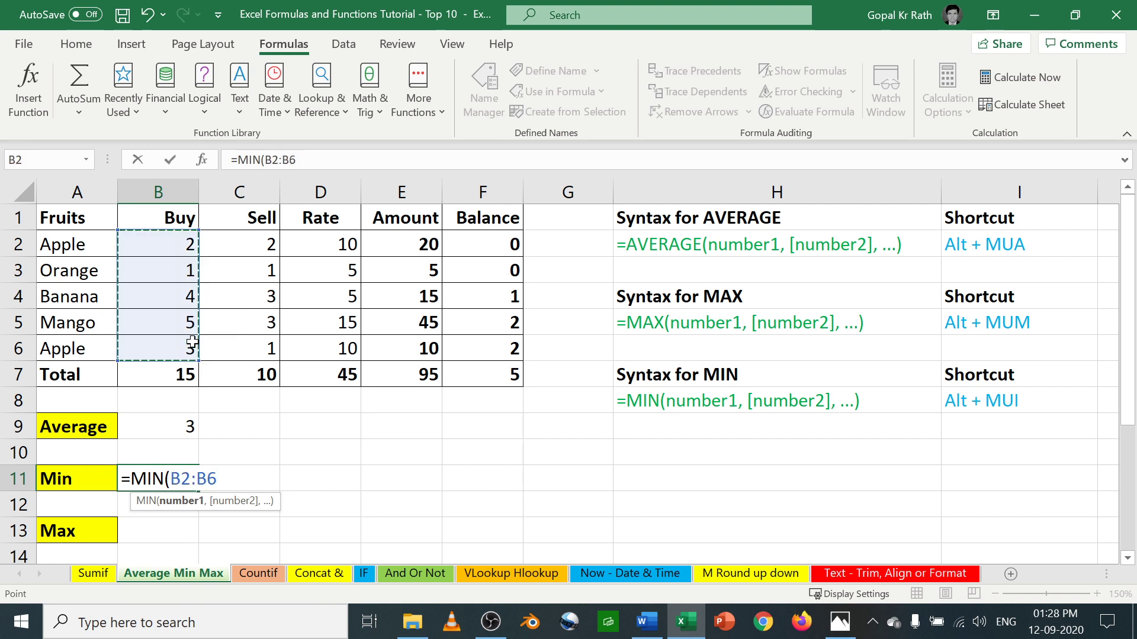
type(")")
key("Return")
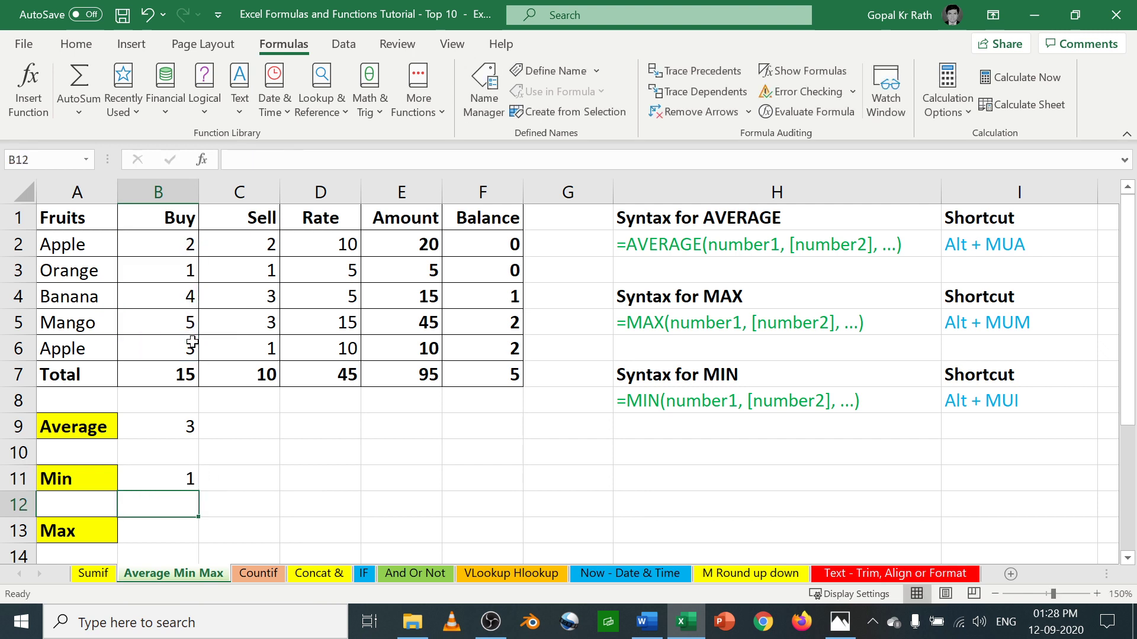
key("Up")
key("F2")
key("Return")
- Enter =MAX(B2:B6) in B13 to find the largest Buy value, and review the formula
key("Down")
type("=m")
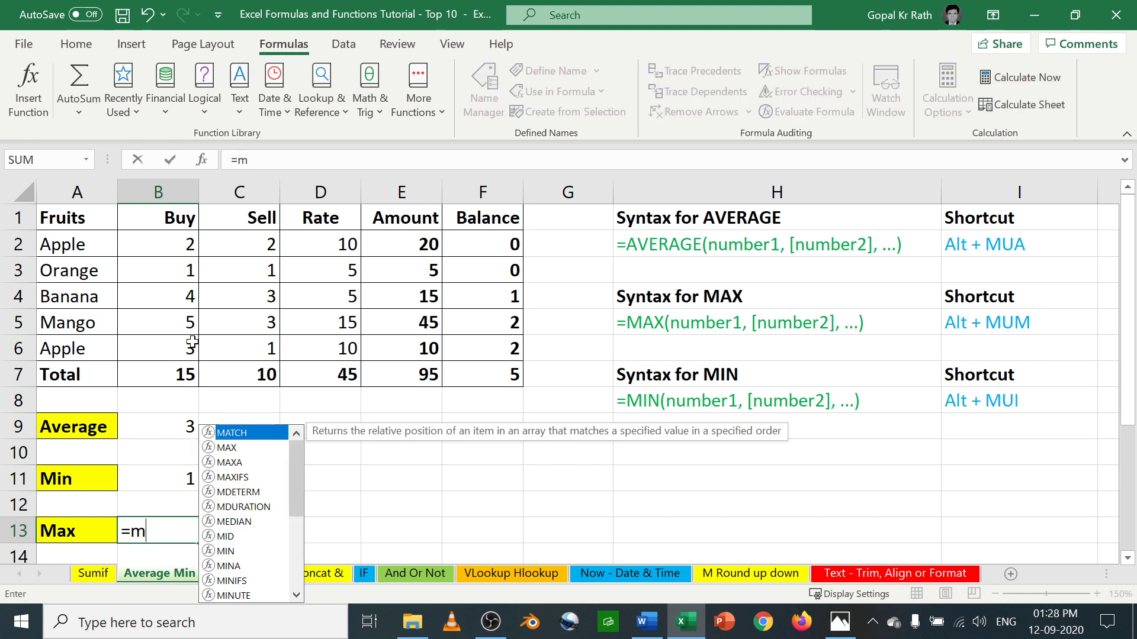
type("ax(")
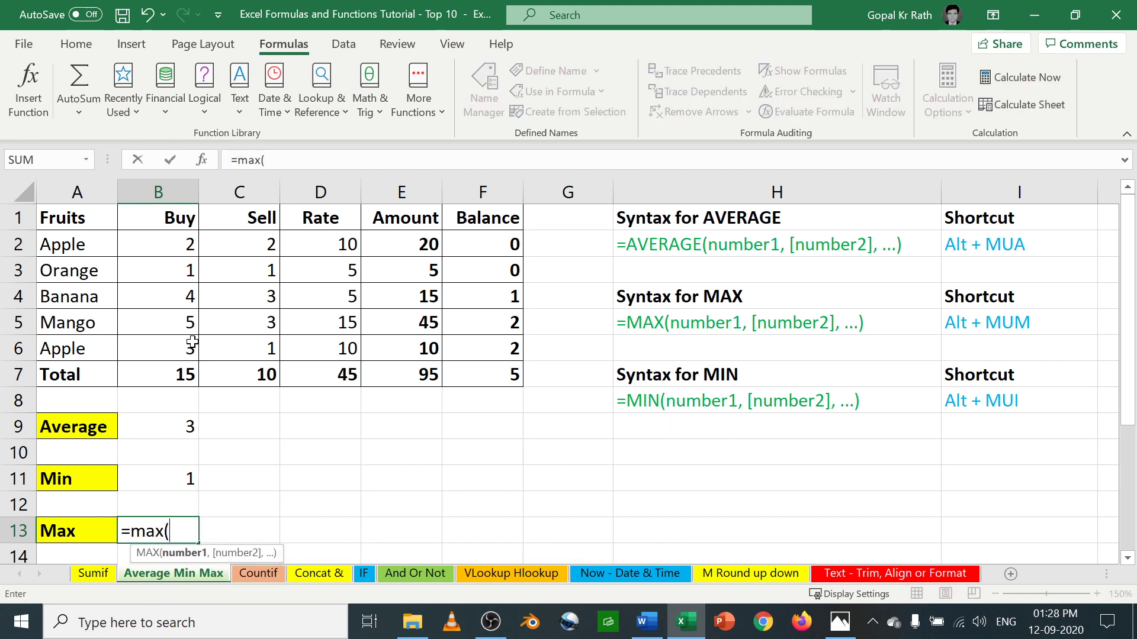
left_click_drag(187, 249, 190, 336)
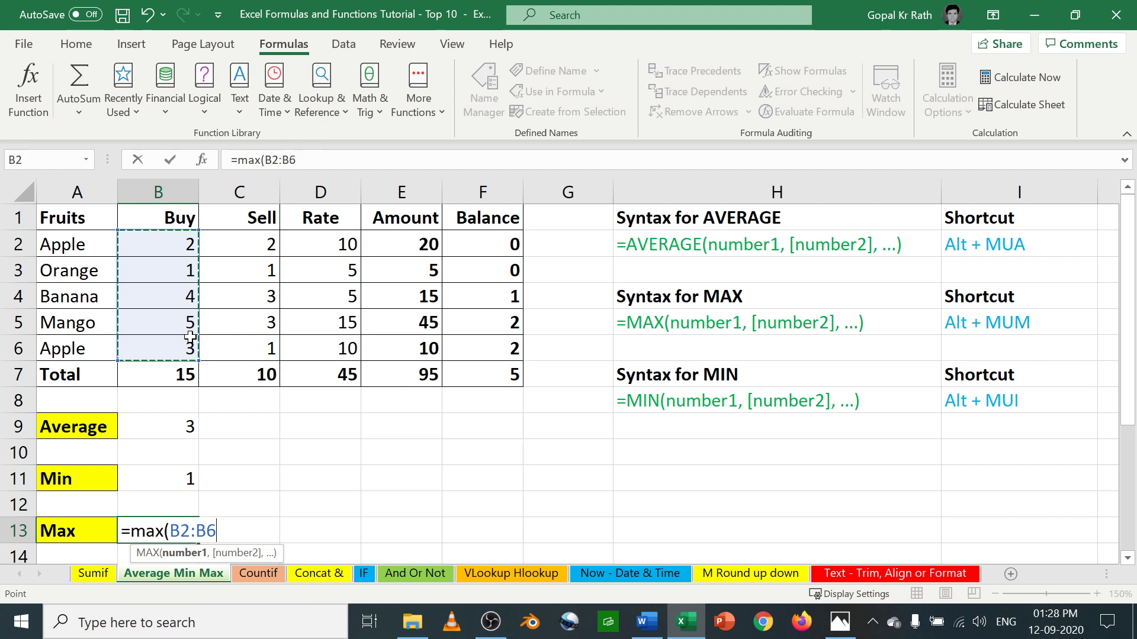
type(")")
key("Return")
key("Up")
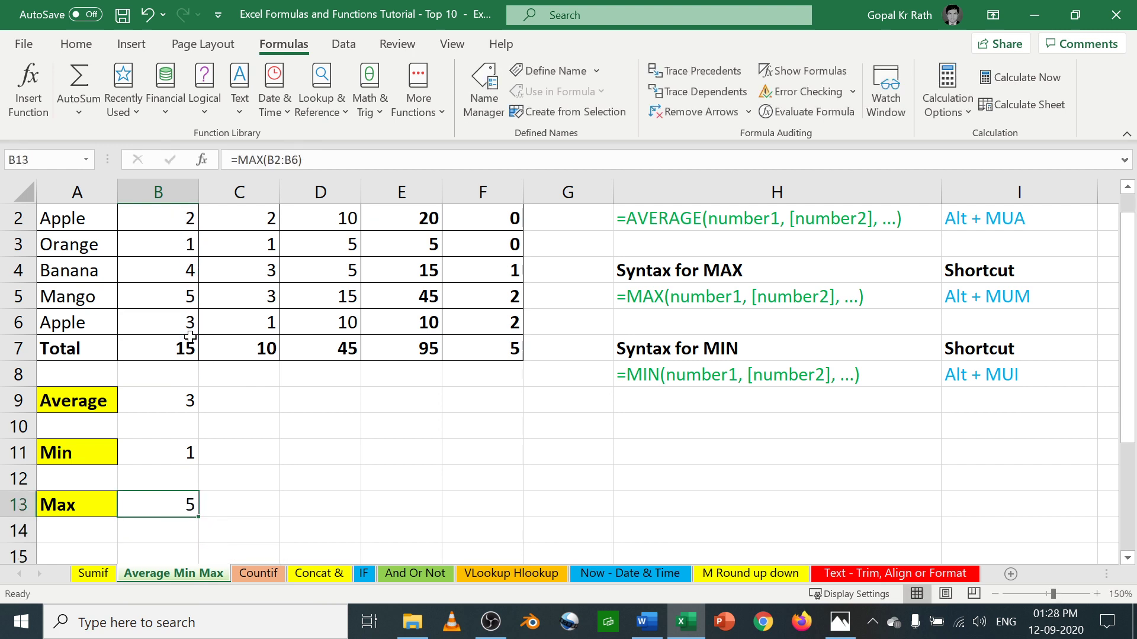
key("F2")
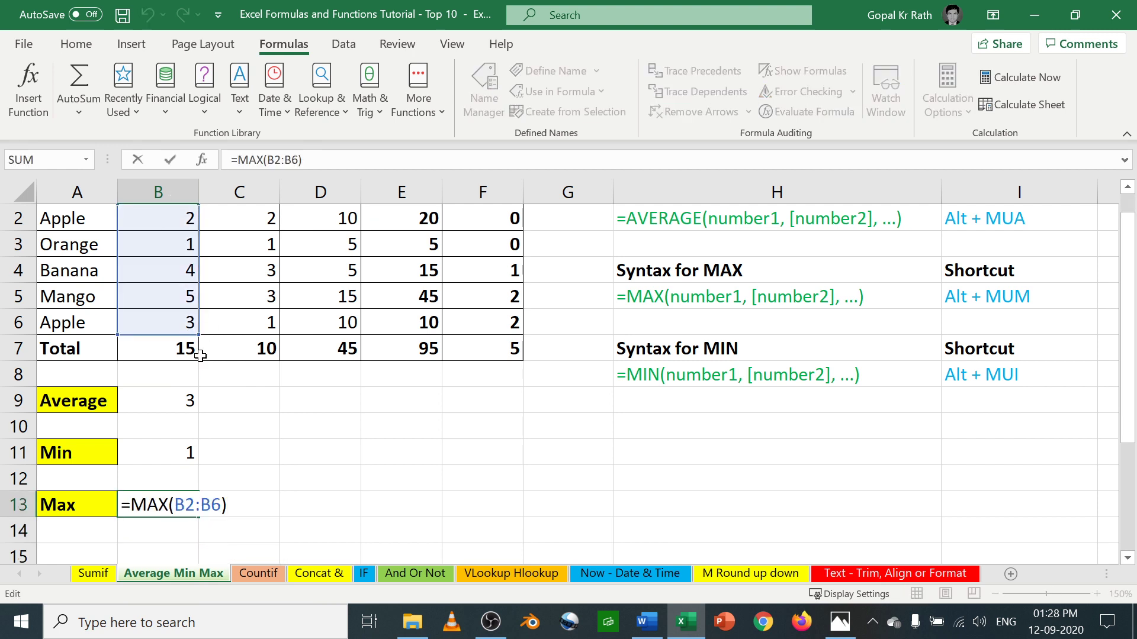
key("Escape")
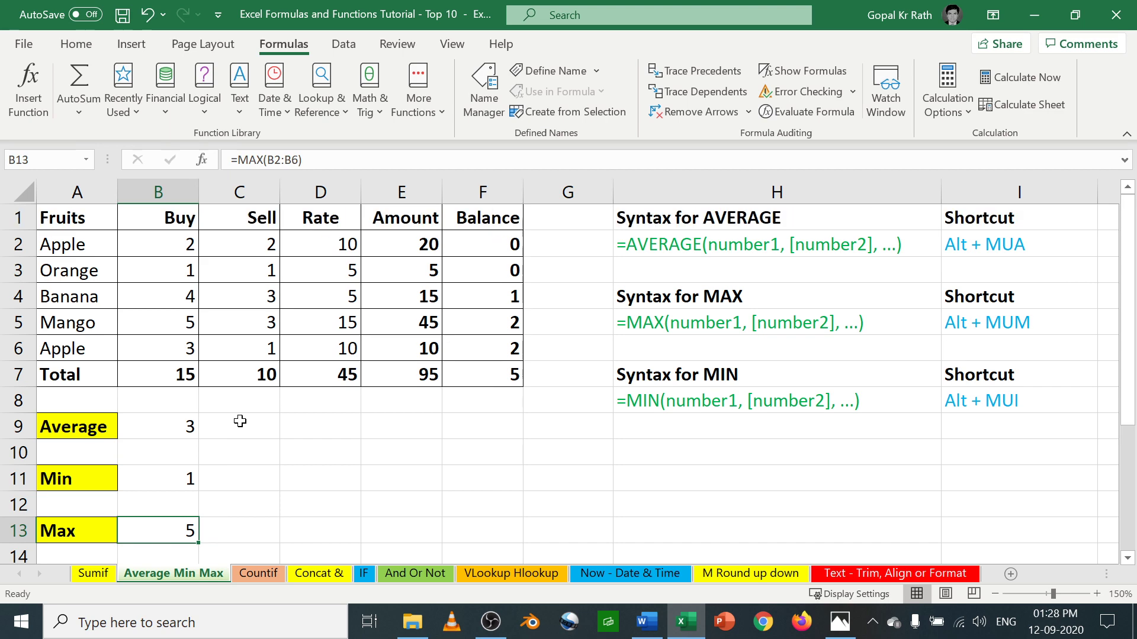
- On the Countif sheet, examine the COUNT syntax and description and the Buy column, including the blank B4 and the text in B5
left_click(261, 573)
left_click(166, 434)
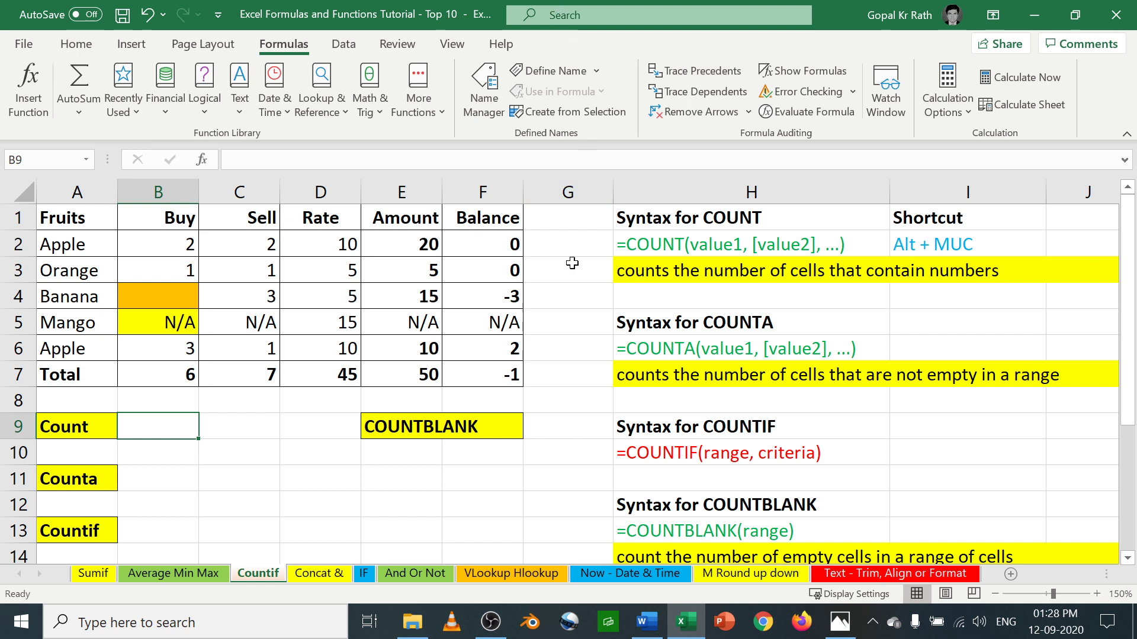
left_click(641, 223)
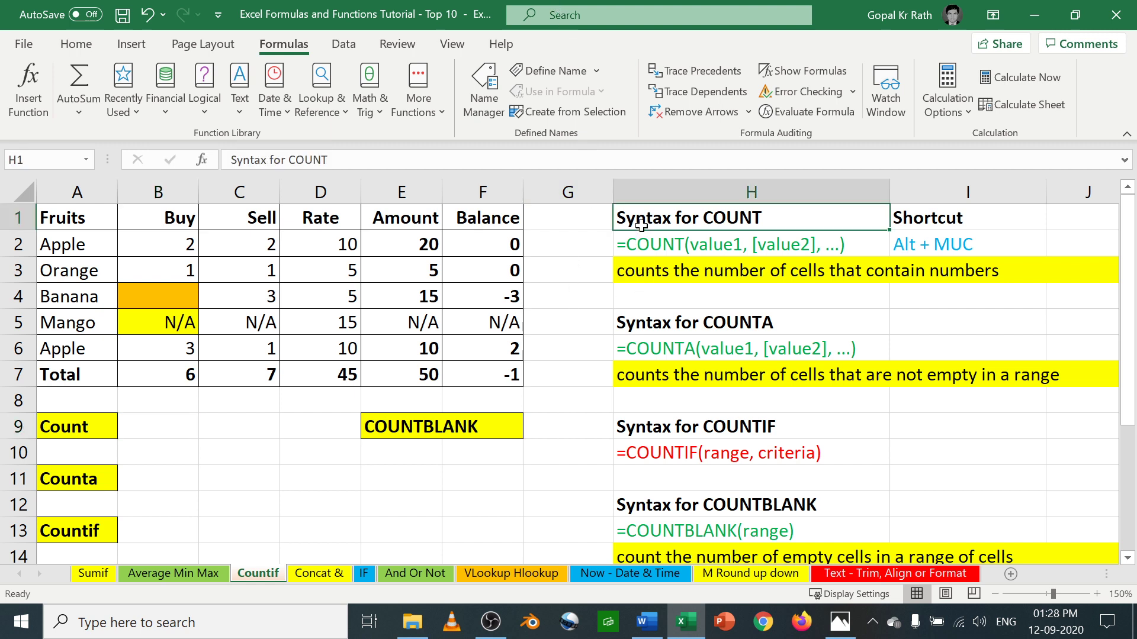
left_click(644, 272)
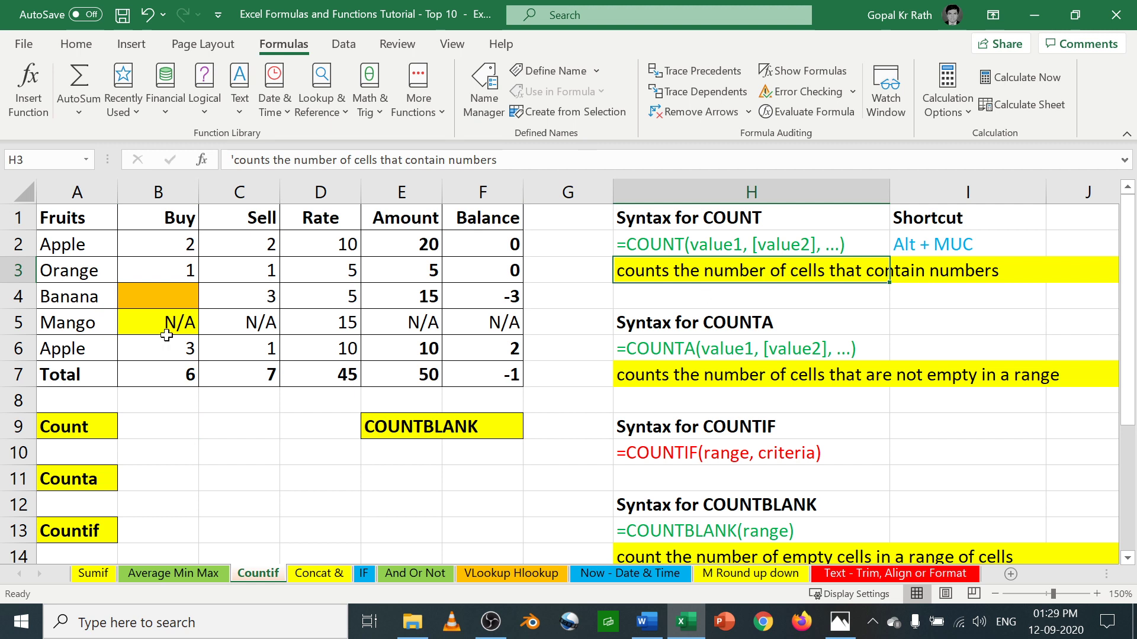
left_click(151, 430)
left_click_drag(183, 237, 174, 355)
left_click(174, 297)
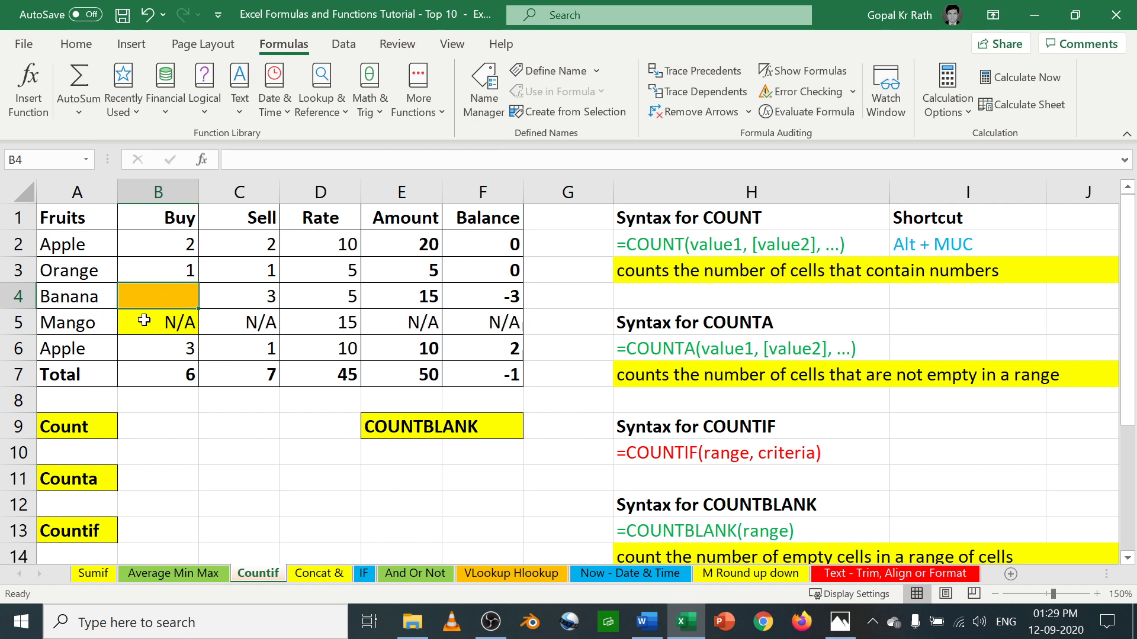
left_click(171, 324)
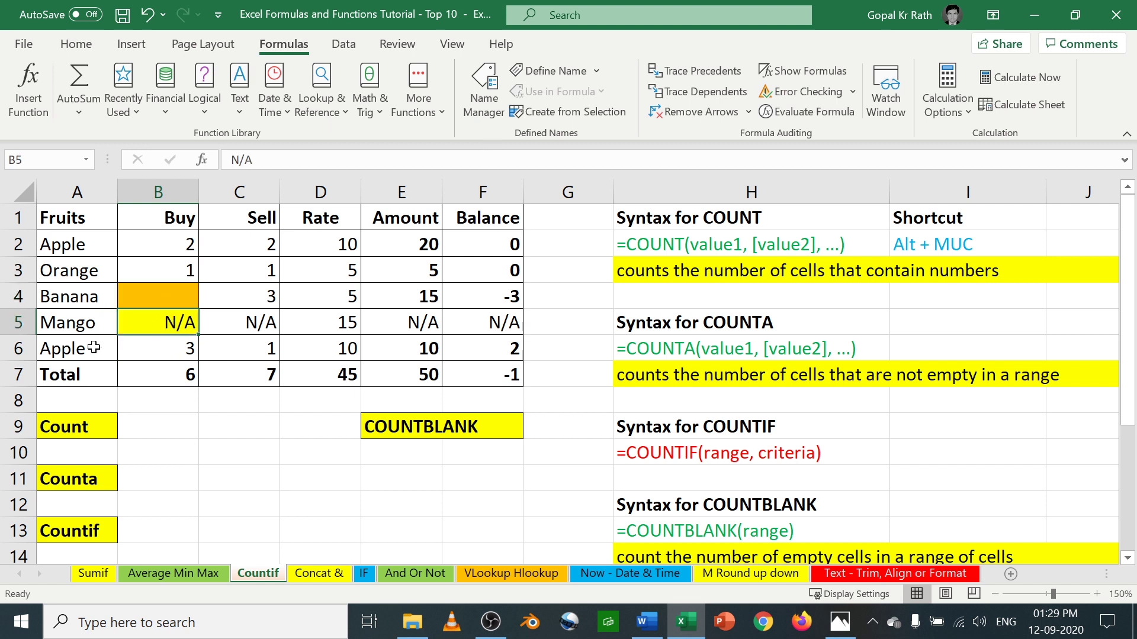
left_click(151, 430)
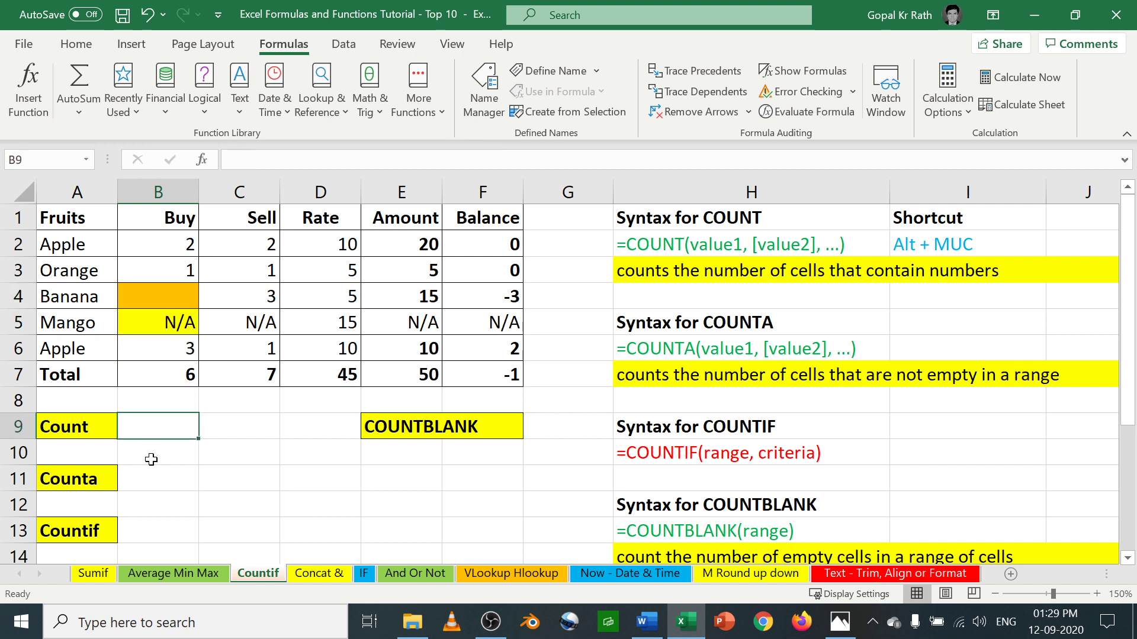
left_click_drag(180, 247, 178, 376)
- Enter =COUNT(B2:B6) in B9 to count the numeric Buy cells, and review the formula
left_click(164, 430)
type("=")
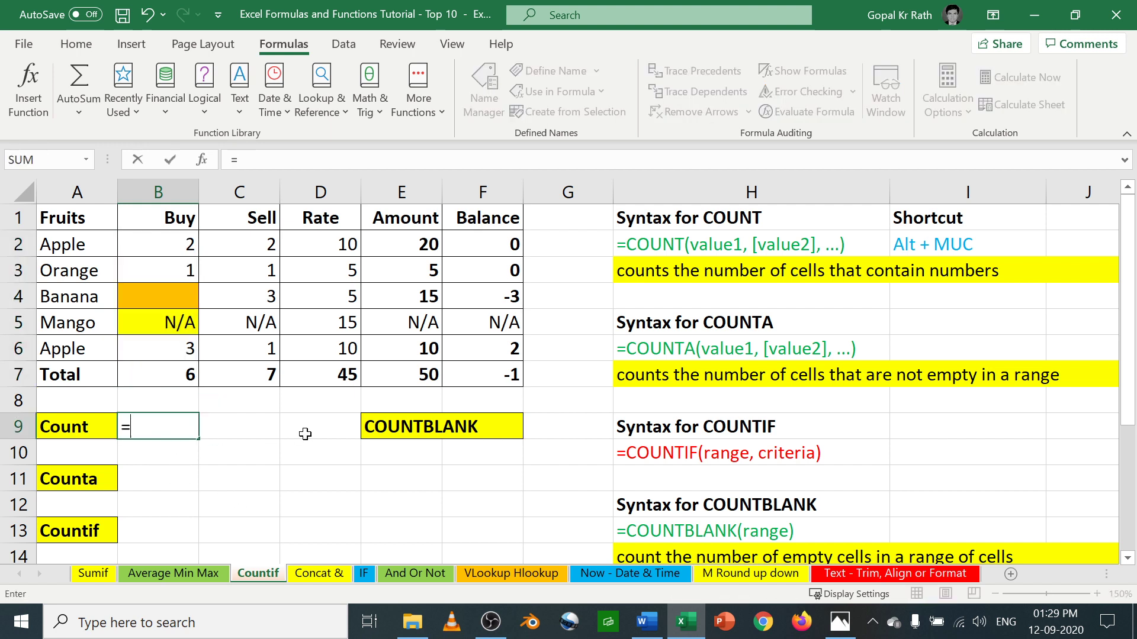
type("coun")
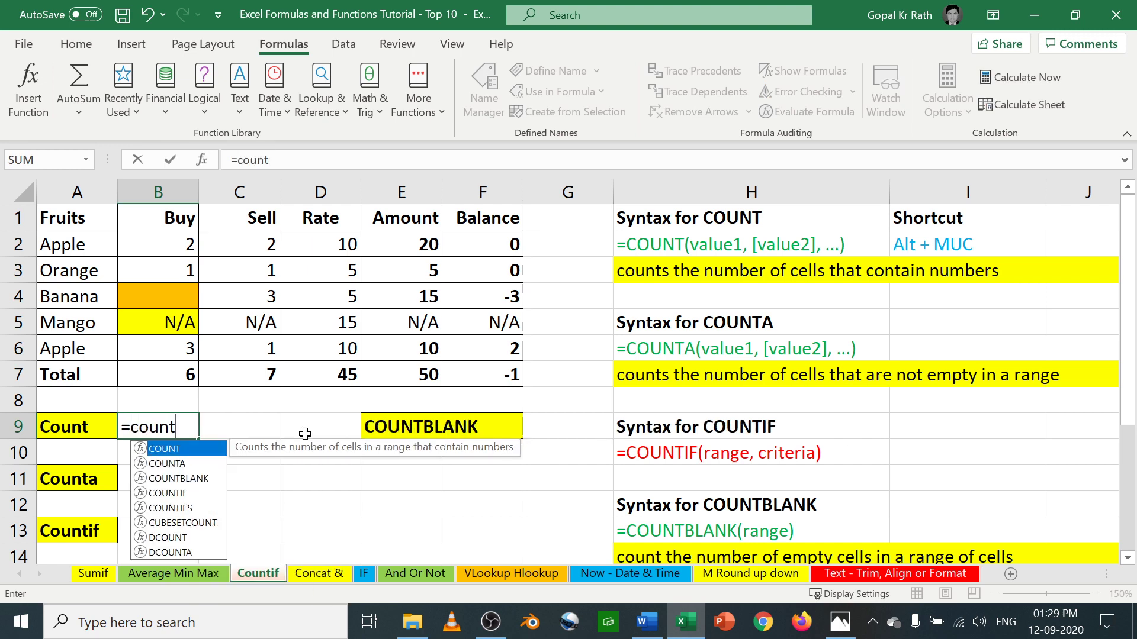
type("t")
key("Tab")
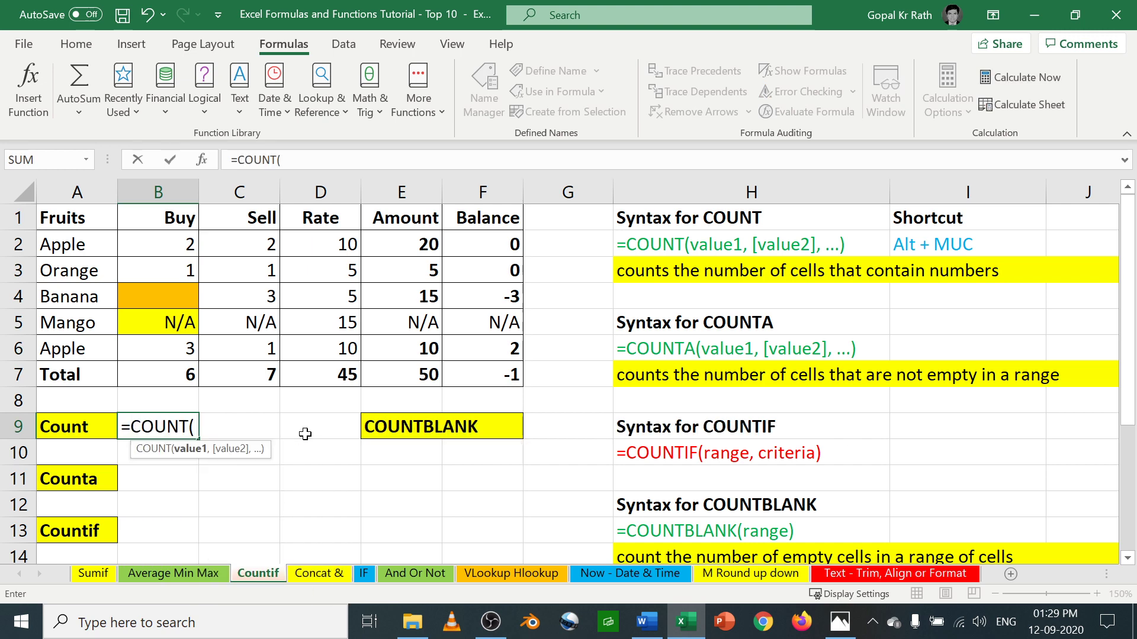
left_click_drag(188, 241, 186, 341)
type(")")
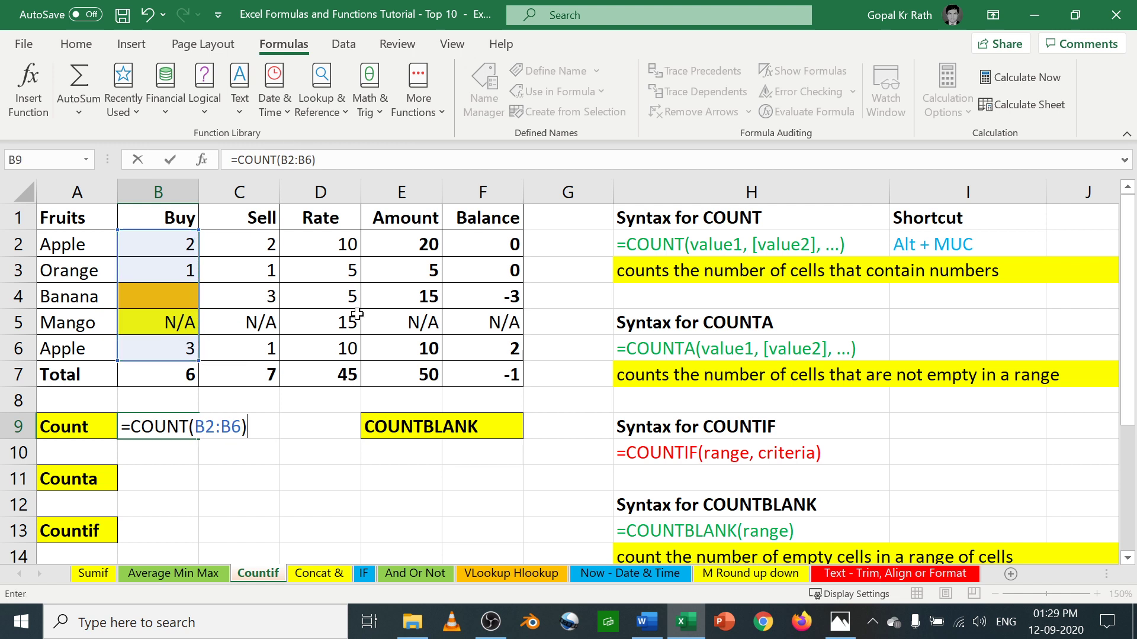
key("Return")
key("Up")
key("F2")
key("Escape")
key("F2")
key("Escape")
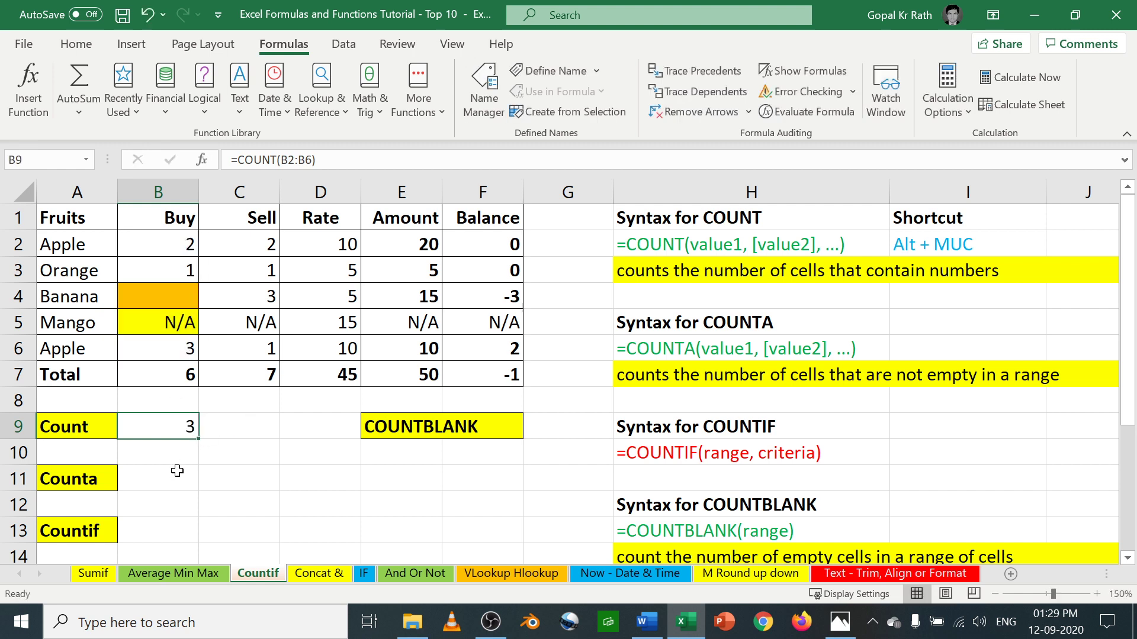
- Read the COUNTA description in H7, and enter =COUNTA(B2:B6) in B11 to count the non-empty Buy cells
left_click(157, 479)
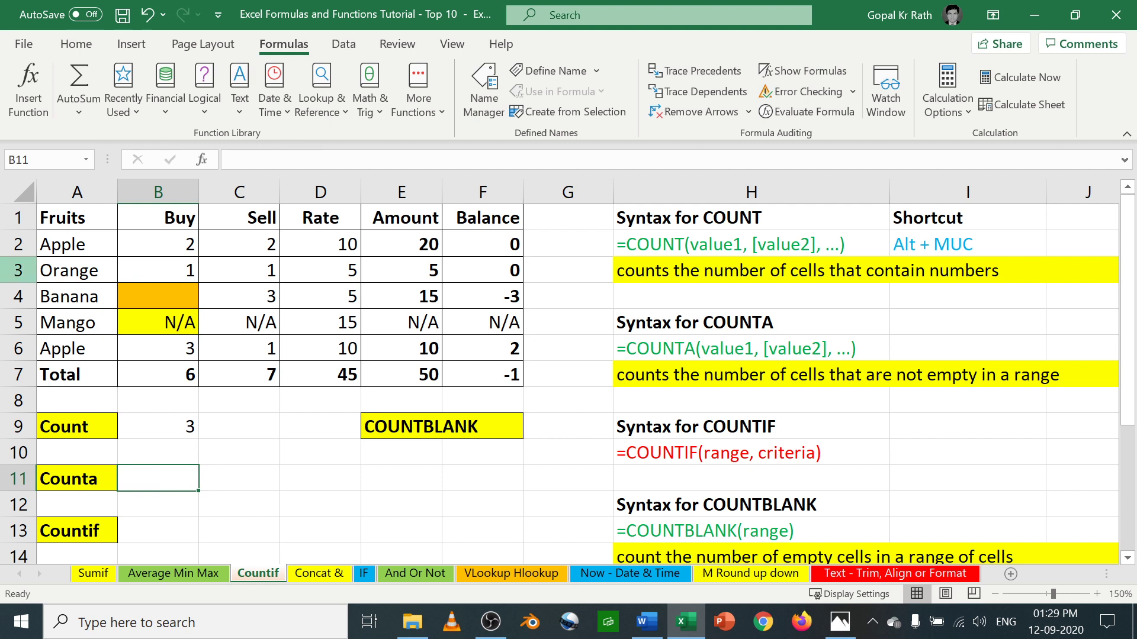
left_click(719, 380)
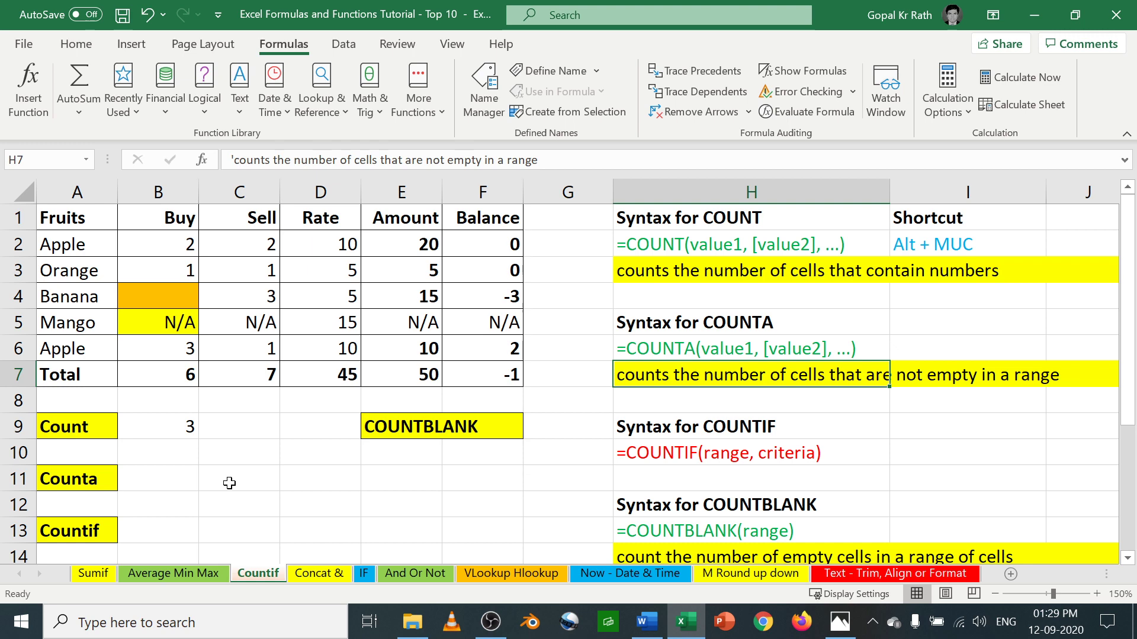
left_click(169, 478)
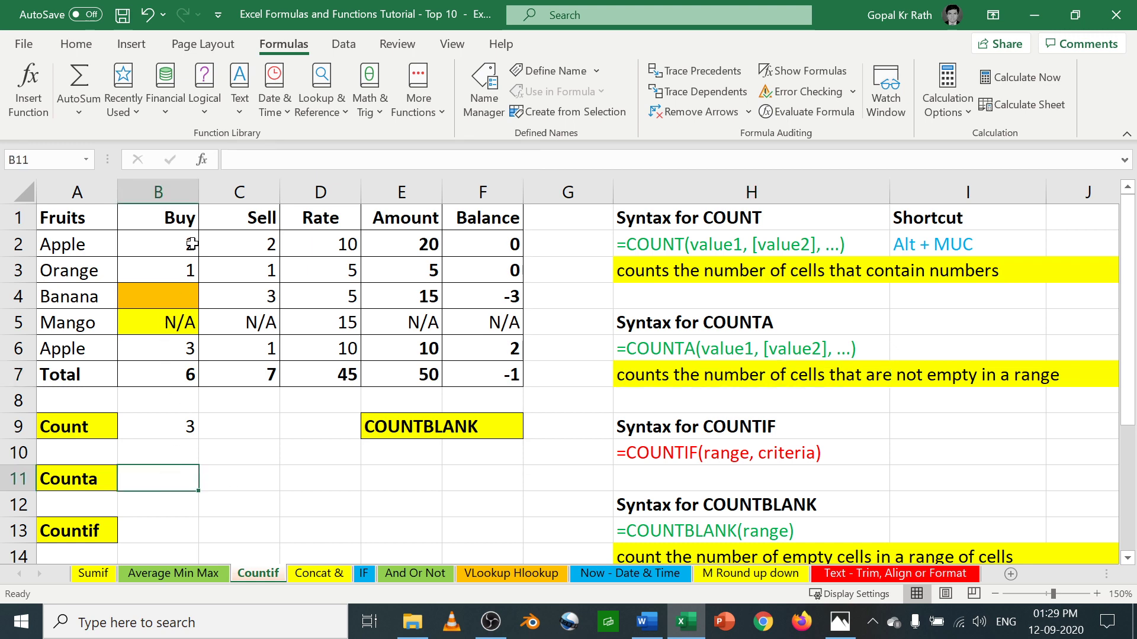
type("=c")
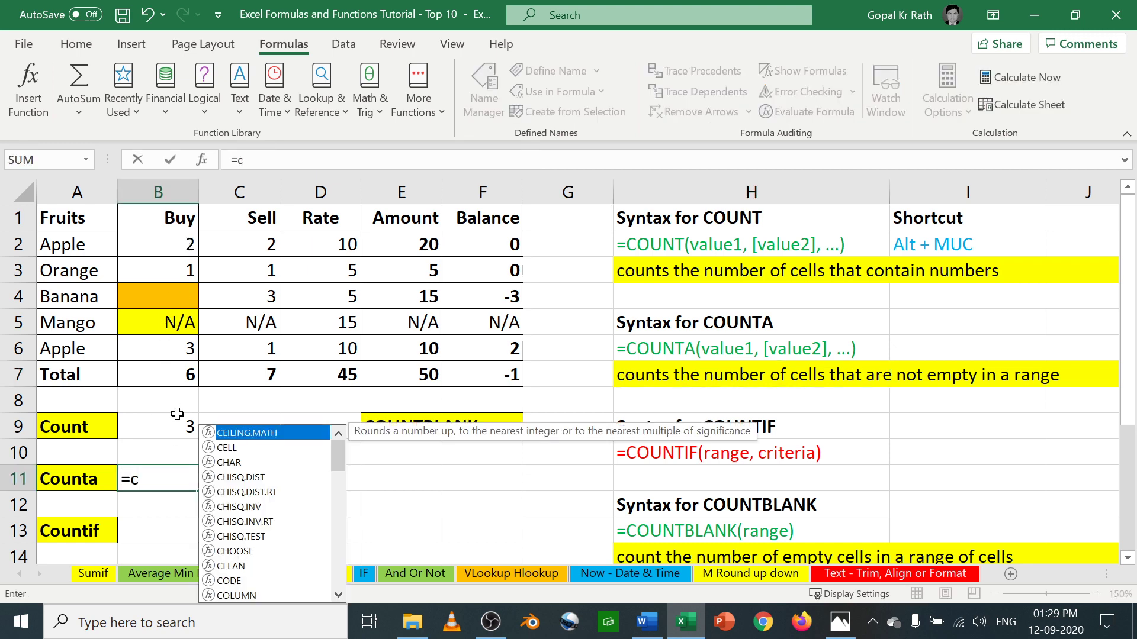
type("ounta")
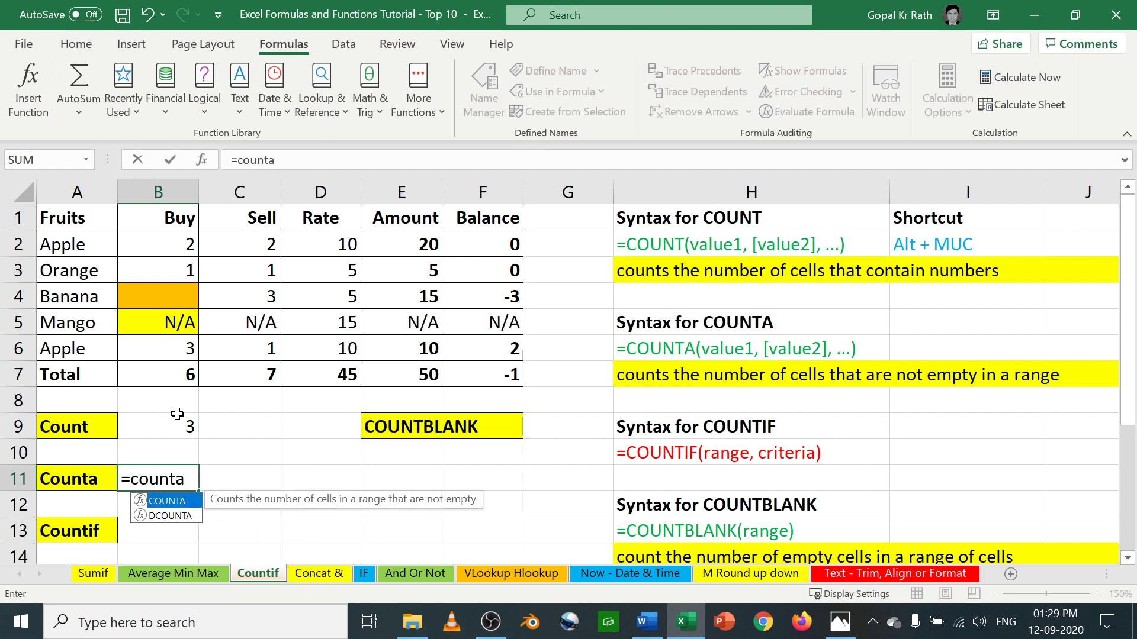
key("Tab")
left_click_drag(178, 242, 156, 350)
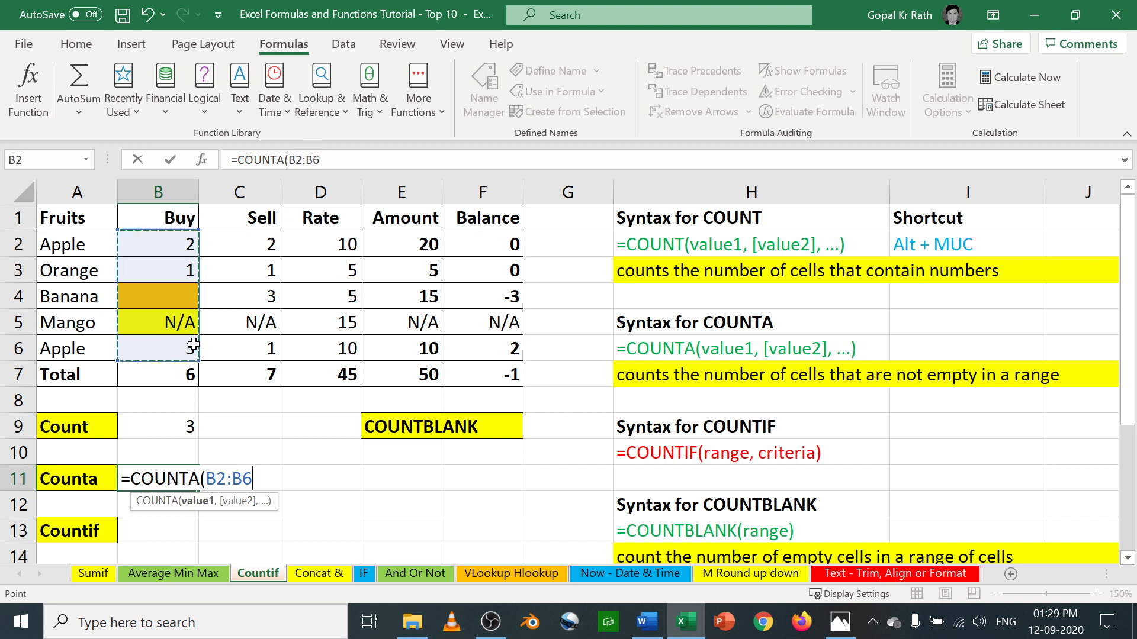
type(")")
key("Return")
- Compare the COUNTA formula in B11 with the COUNT formula in B9, and select the Countif result cell B13
key("Up")
key("F2")
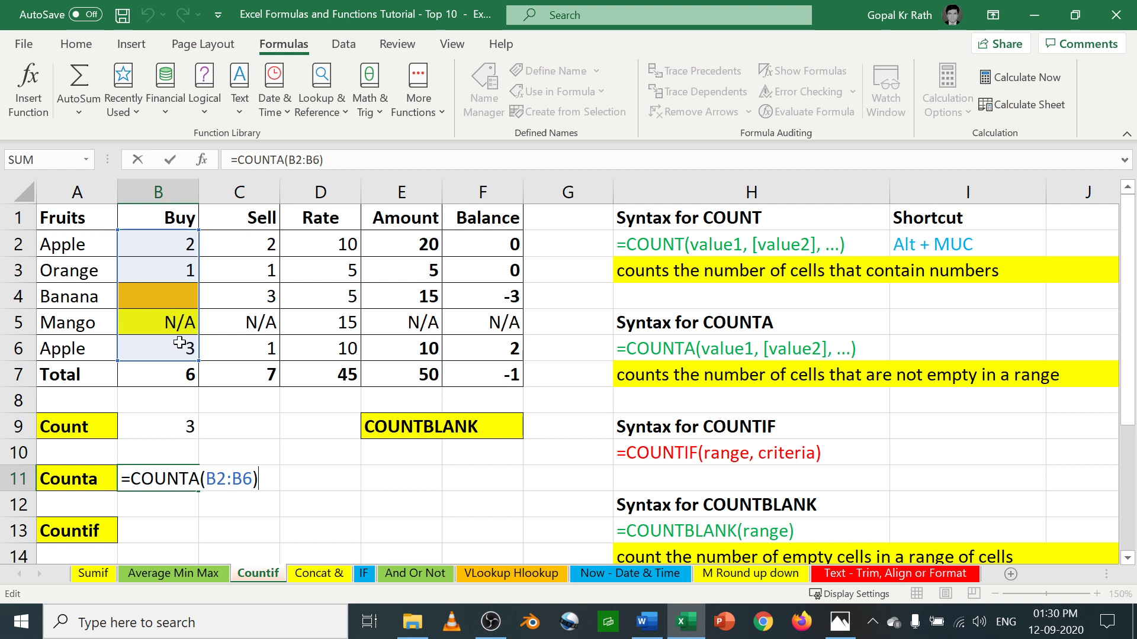
key("ctrl+Return")
double_click(155, 428)
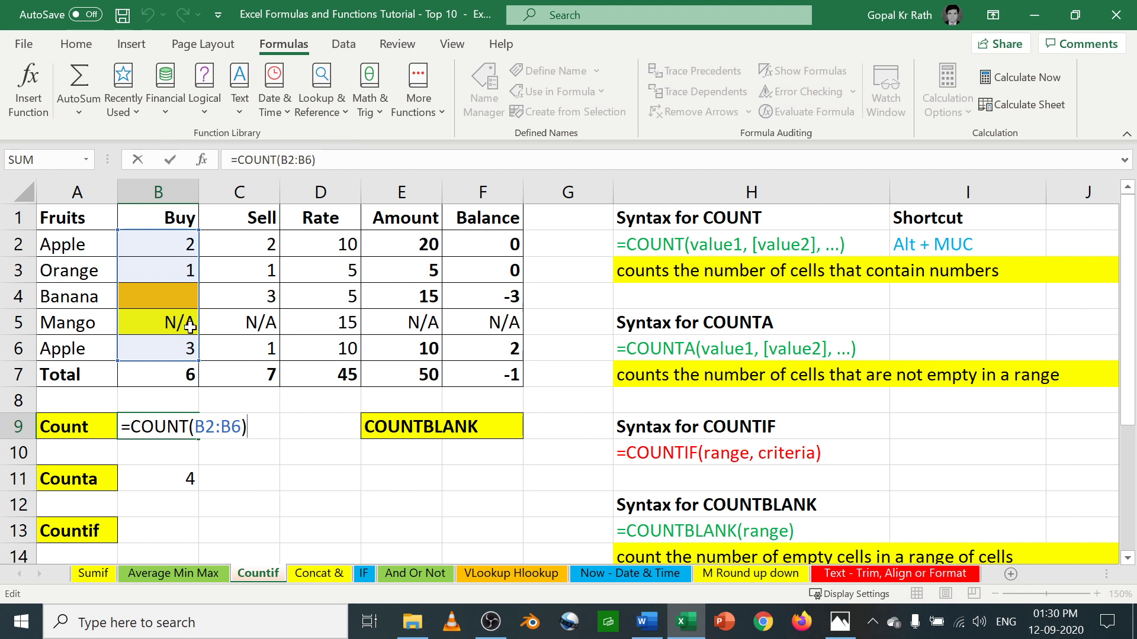
key("ctrl+Return")
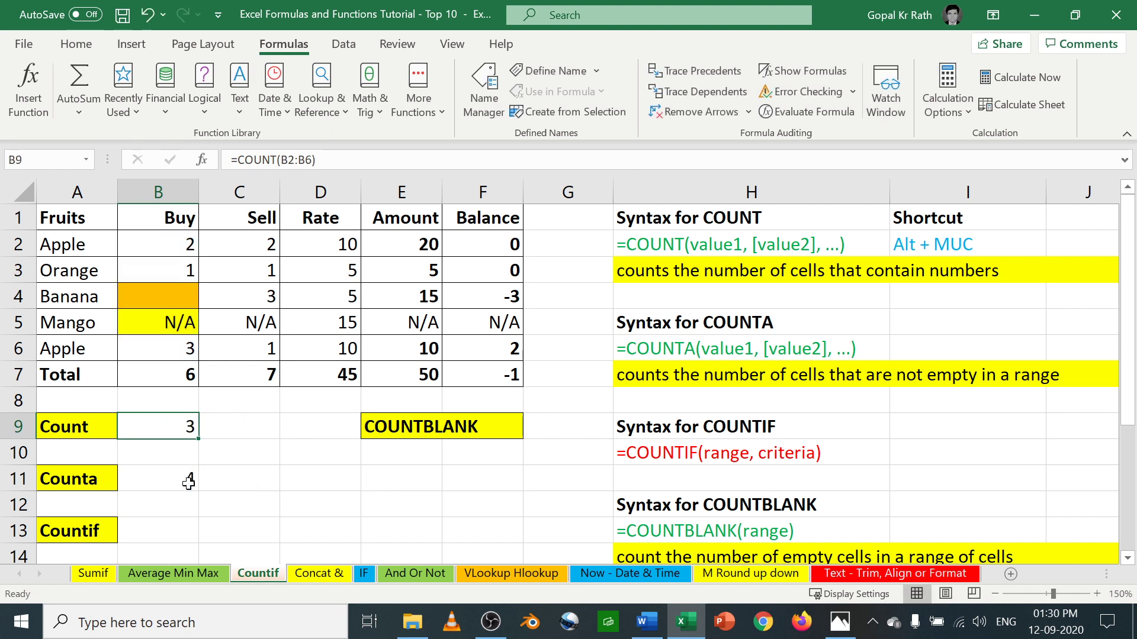
left_click(160, 529)
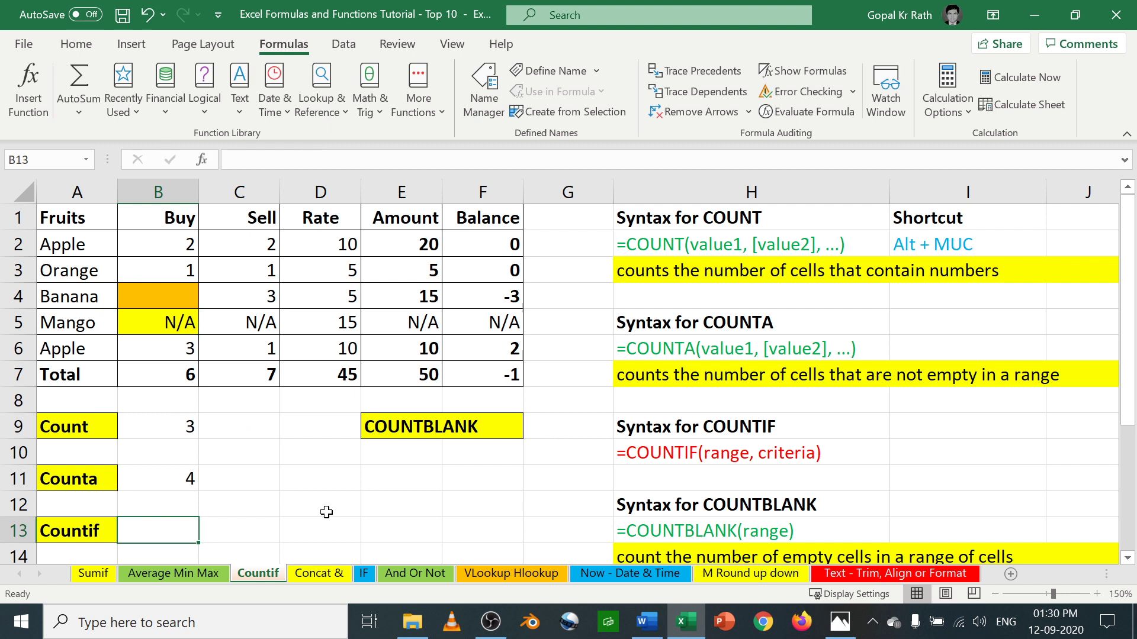
- Enter =COUNTIF(B2:B6,">2") in B13 to count the Buy values greater than 2
type("=")
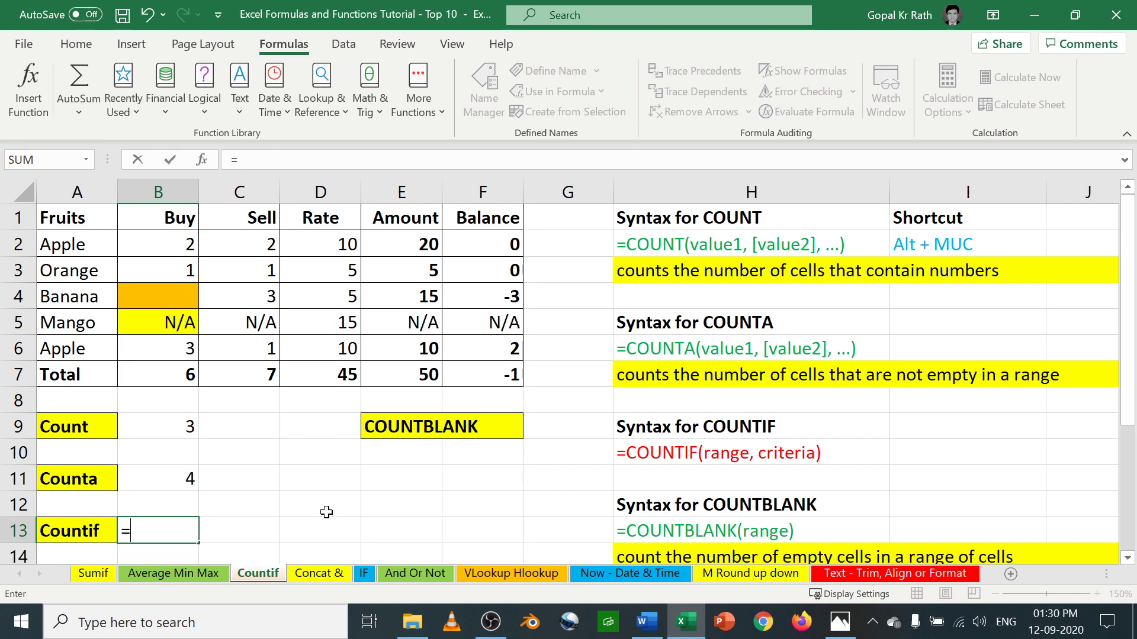
type("countif")
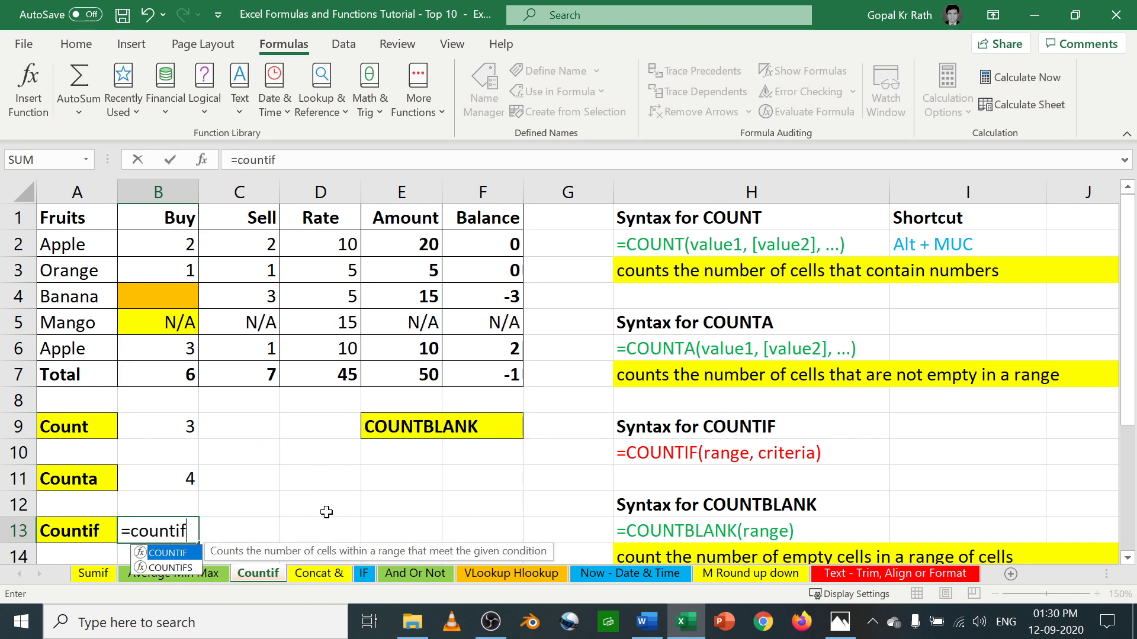
type("(")
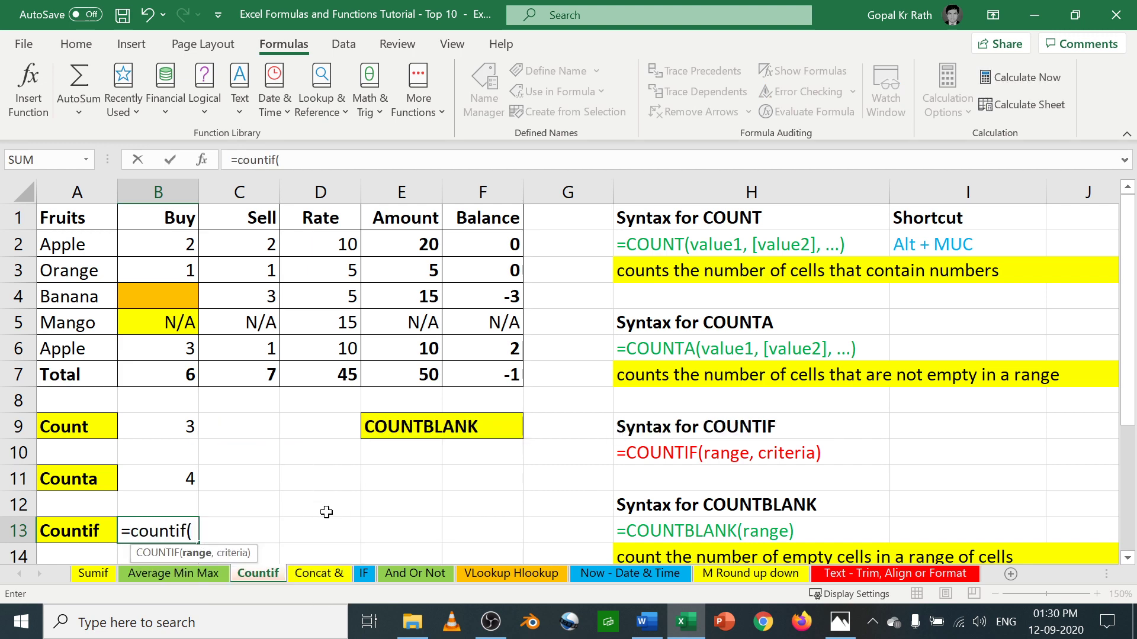
left_click_drag(175, 247, 176, 344)
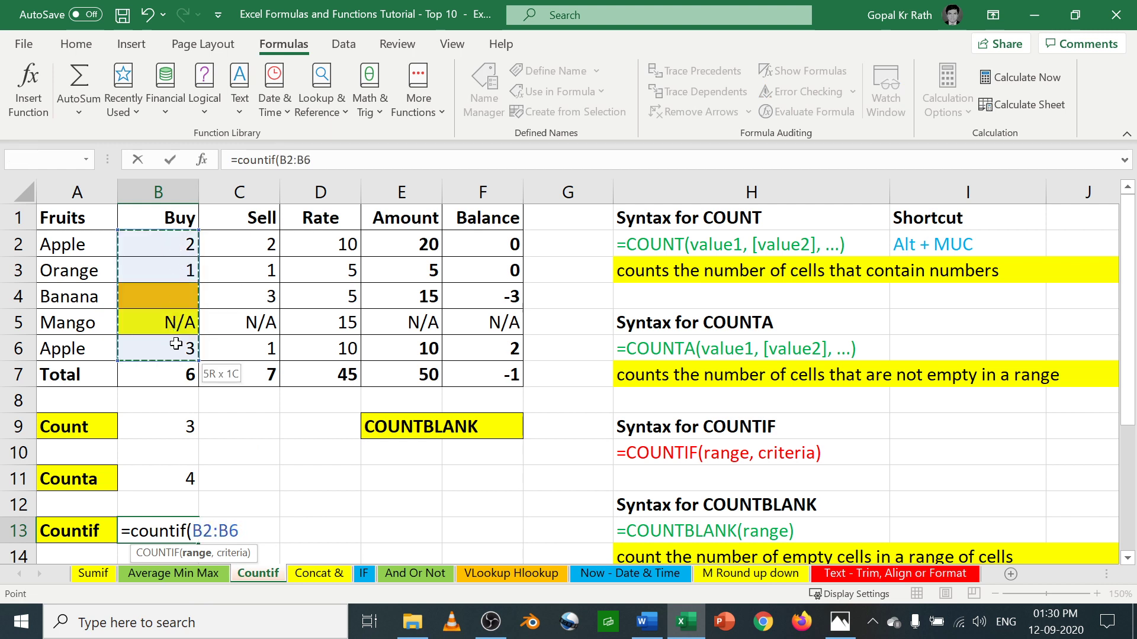
type(",")
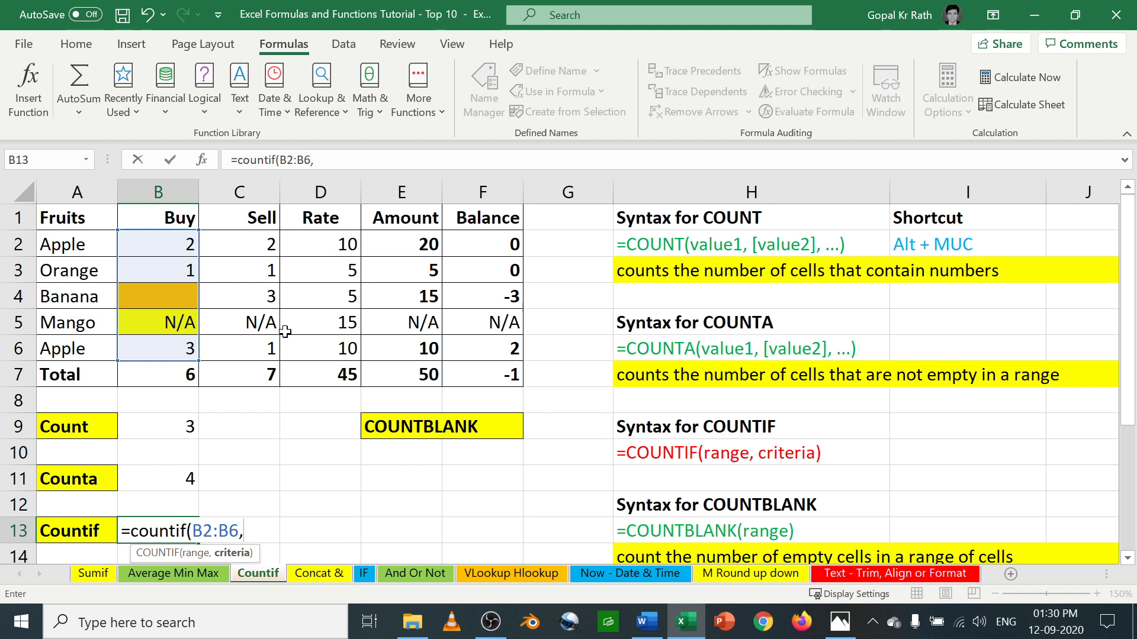
type("\">2\")")
key("Return")
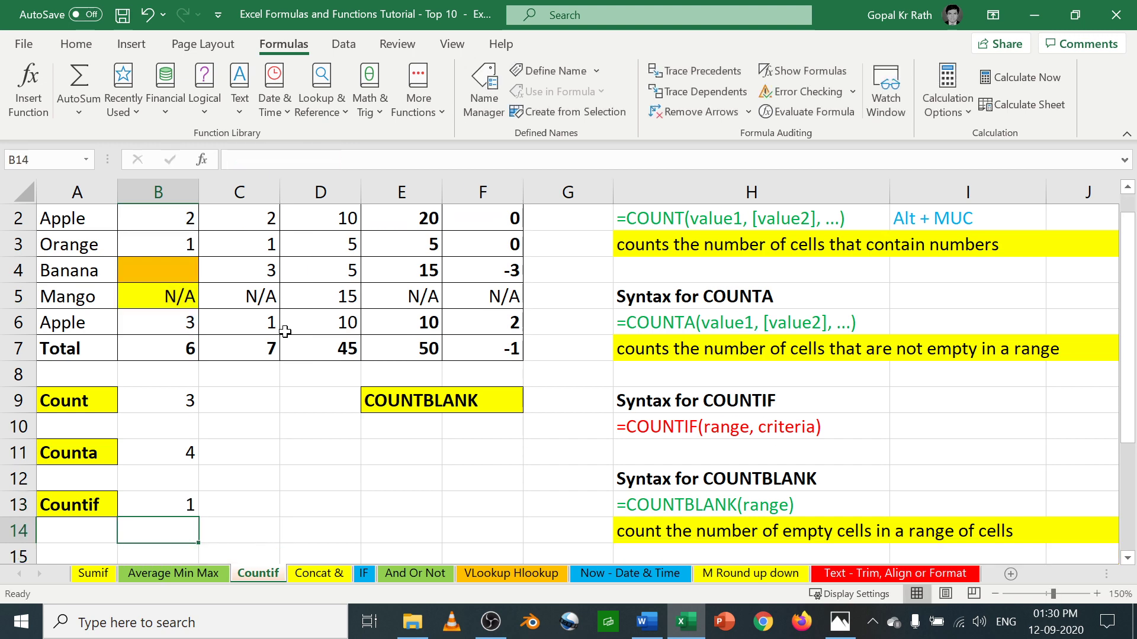
- Change the COUNTIF criterion in B13 to ">=2" and review the formula against the Buy range
key("Up")
key("F2")
scroll(284, 331, "up", 1)
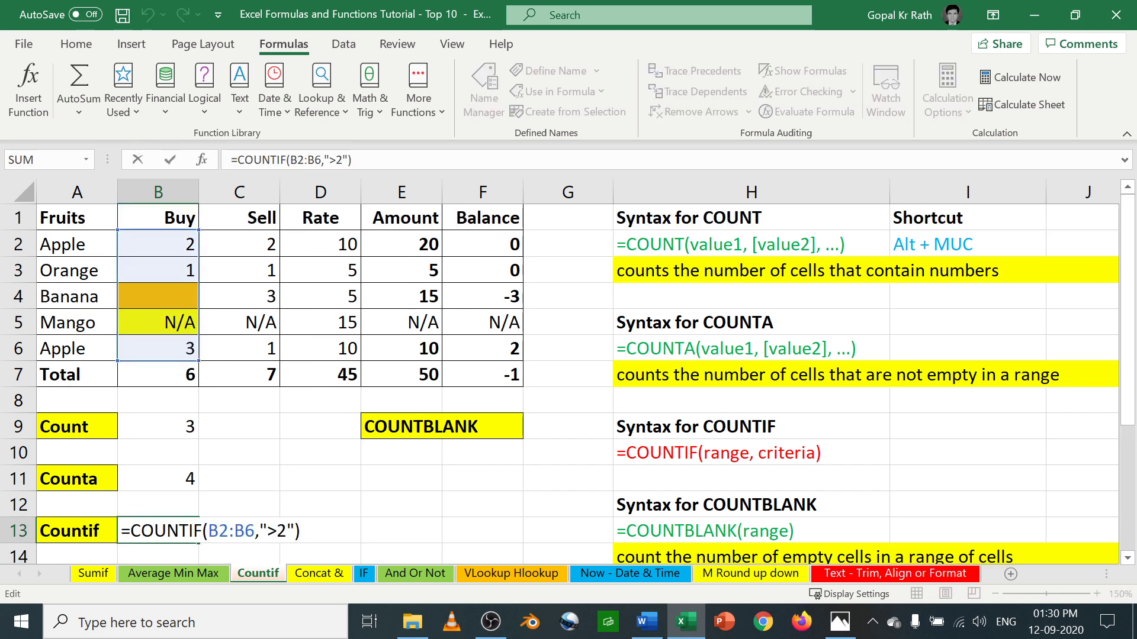
left_click(276, 531)
type("=")
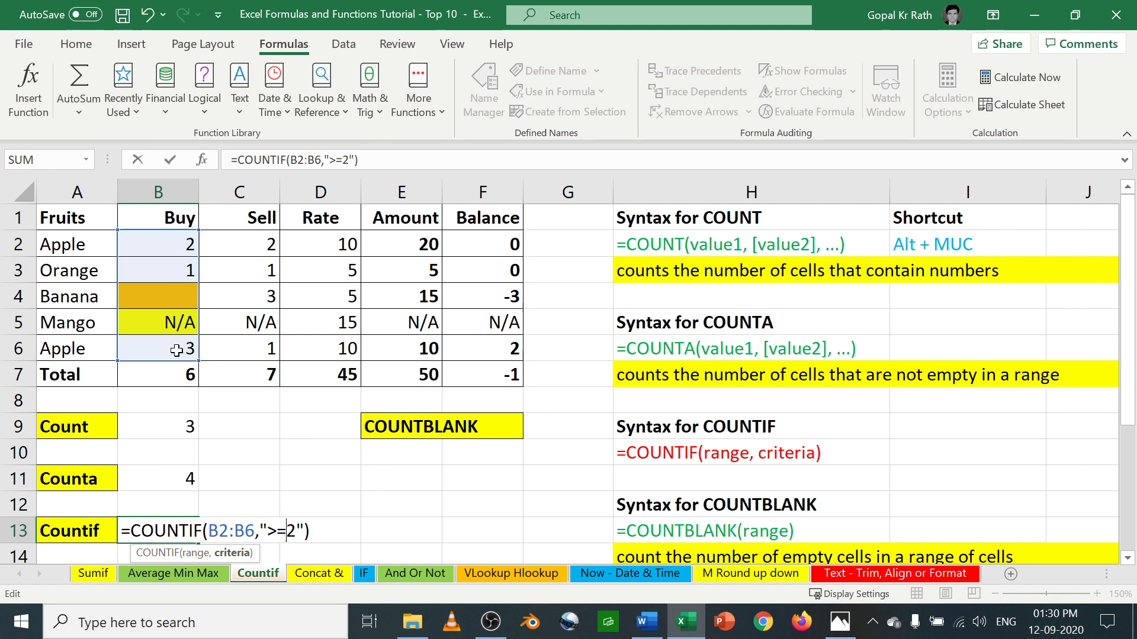
key("Return")
key("Up")
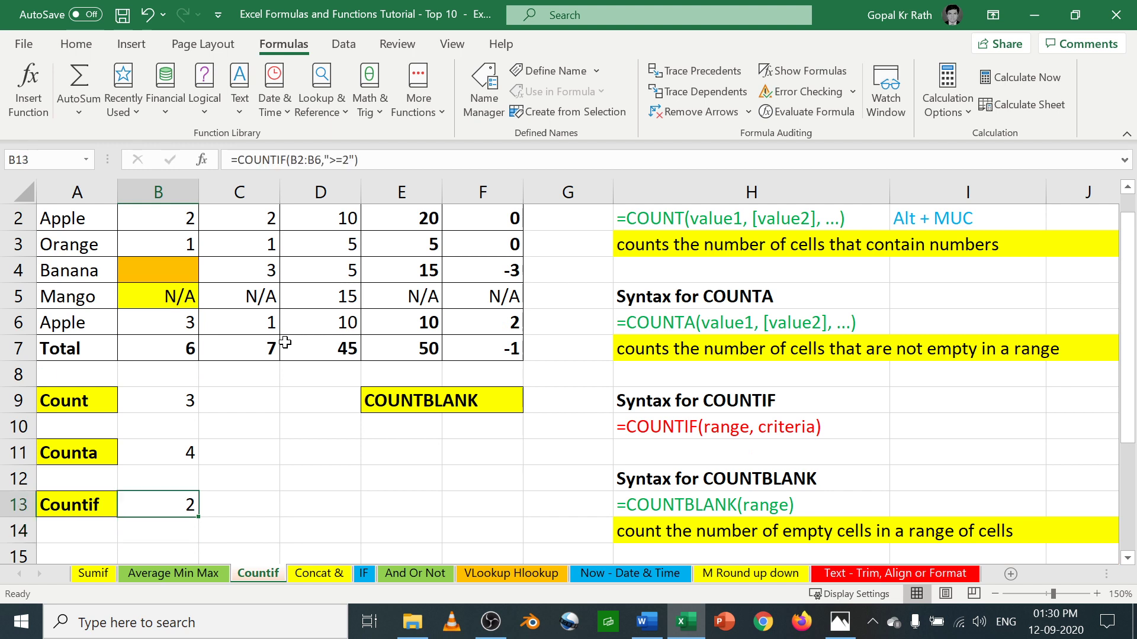
key("F2")
scroll(283, 355, "up", 1)
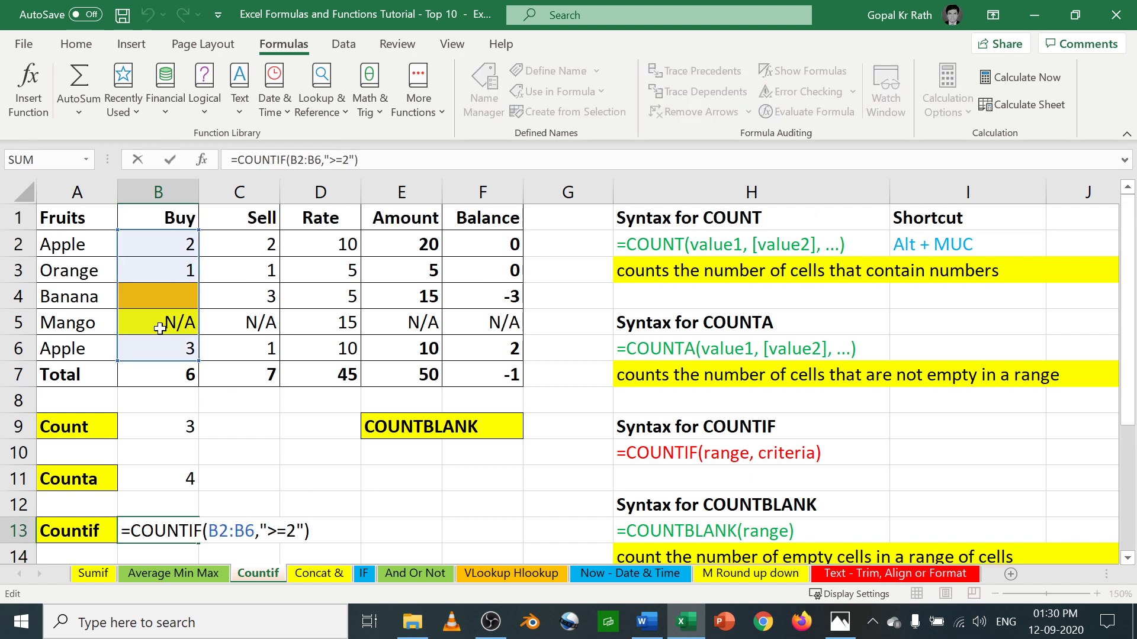
key("Escape")
- Read the COUNTBLANK description in H14 and check the empty Banana Buy cell B4
left_click(408, 453)
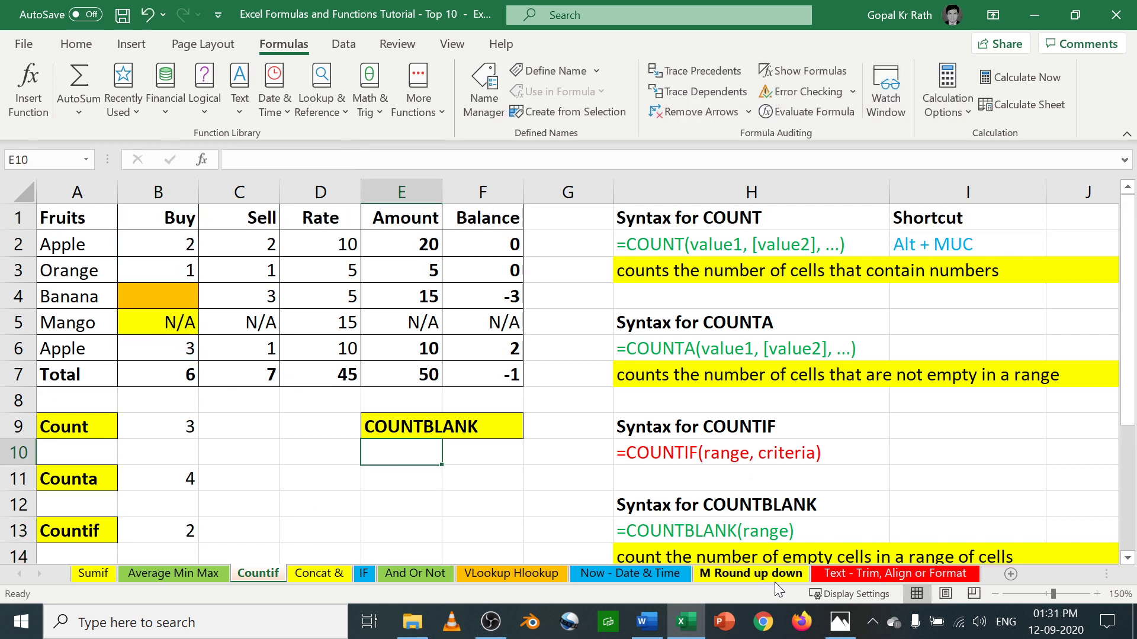
left_click(685, 555)
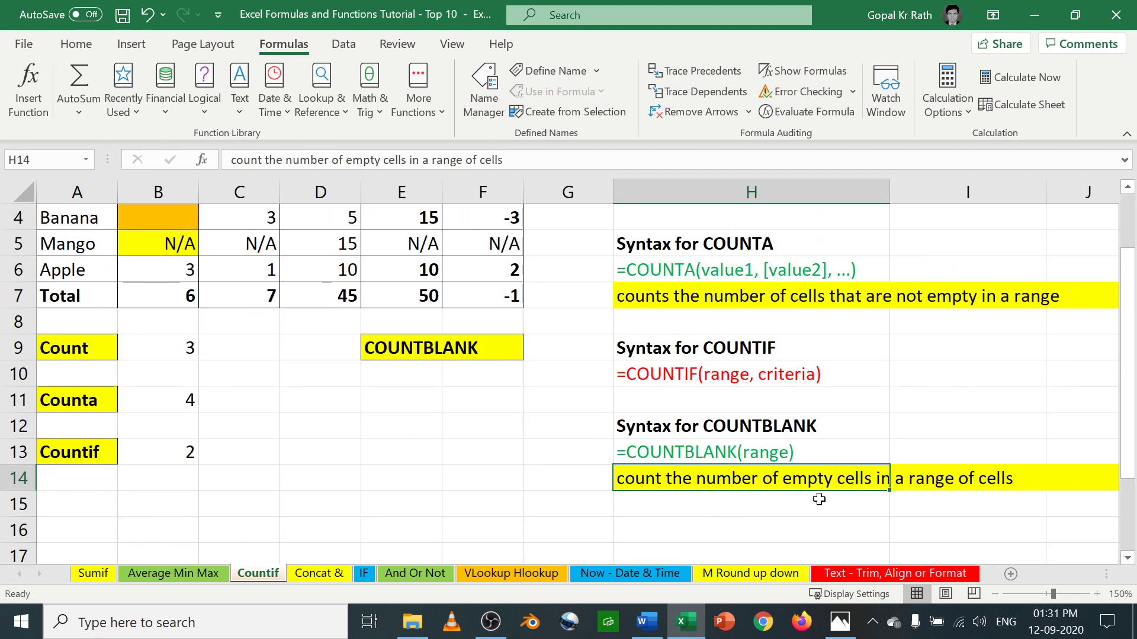
left_click(837, 526)
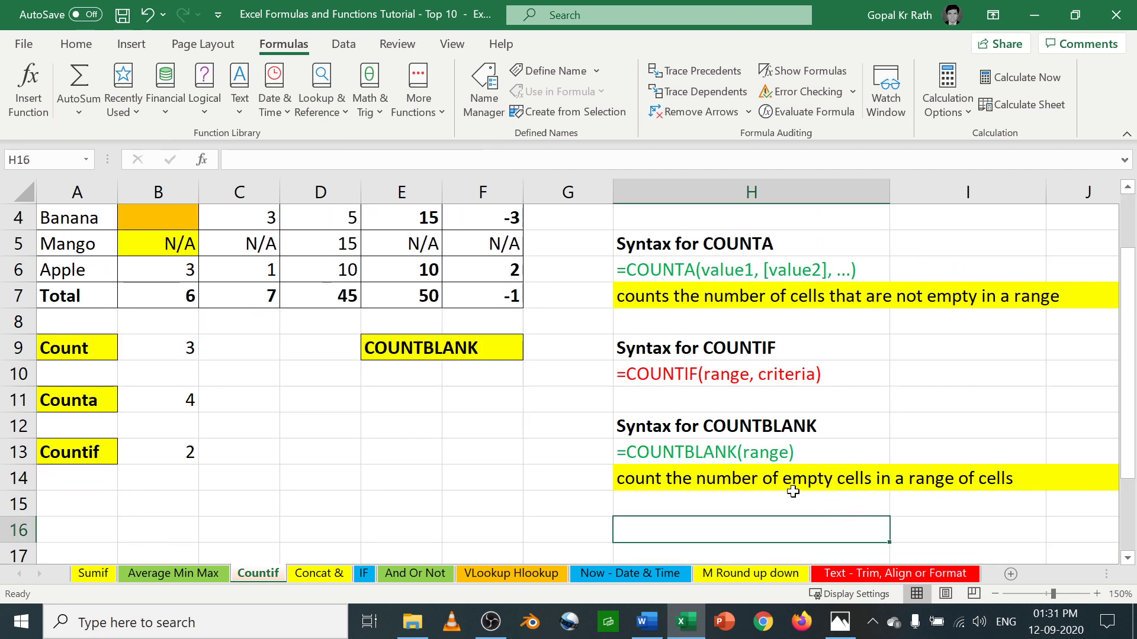
scroll(414, 496, "up", 1)
left_click(159, 296)
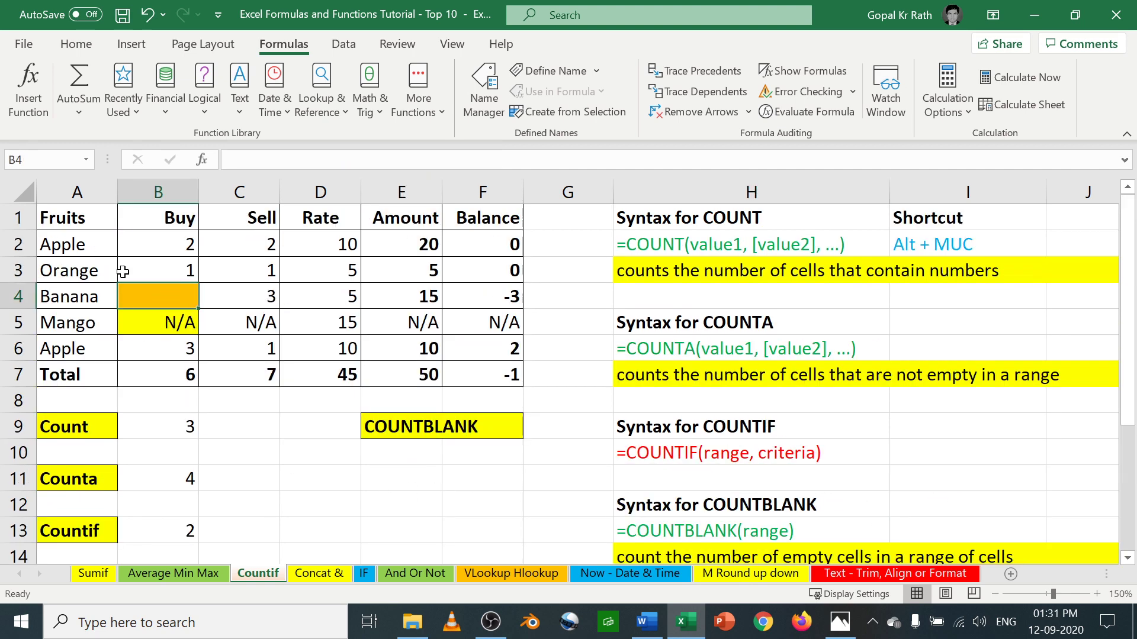
- Enter =COUNTBLANK(B2:B6) in E11 to count the empty Buy cells, and review the formula
left_click(433, 487)
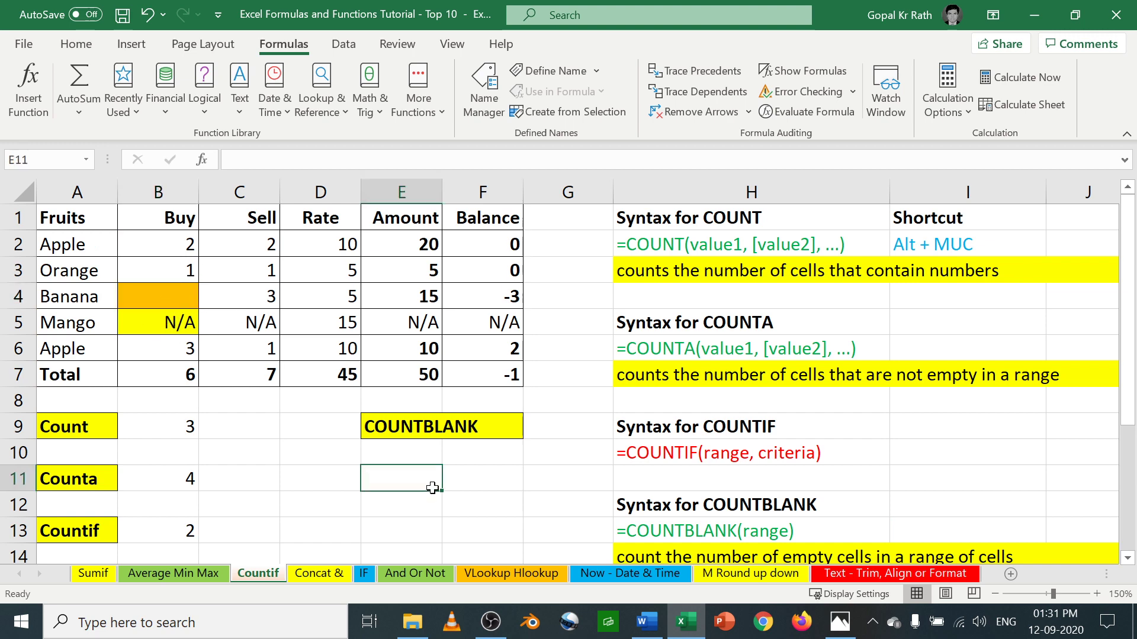
type("=count")
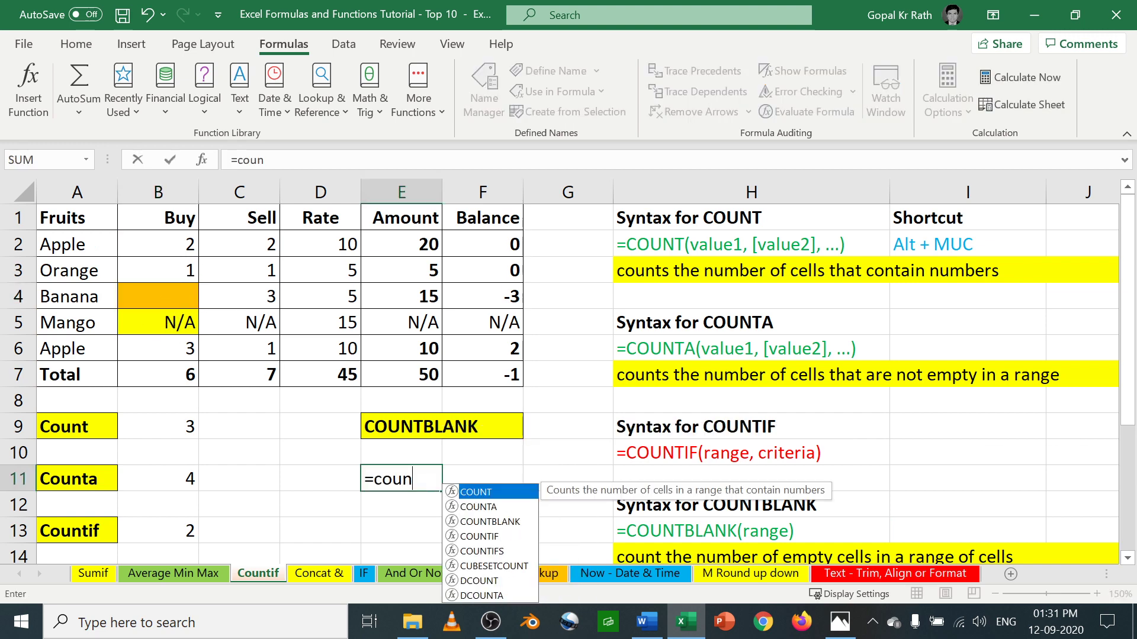
key("Down")
key("Down")
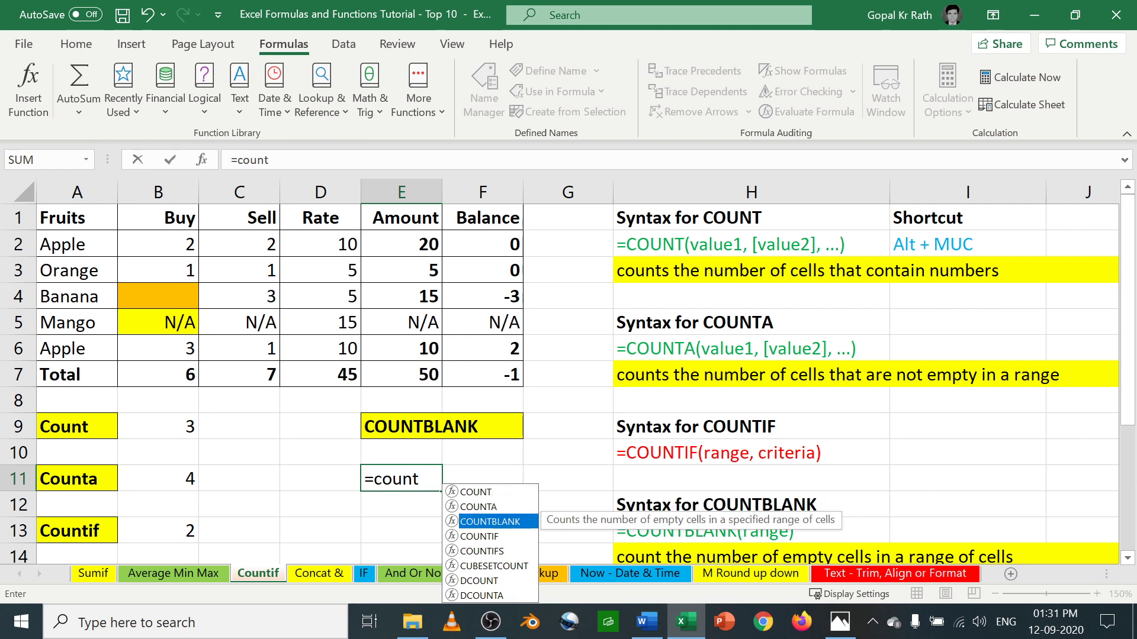
key("Tab")
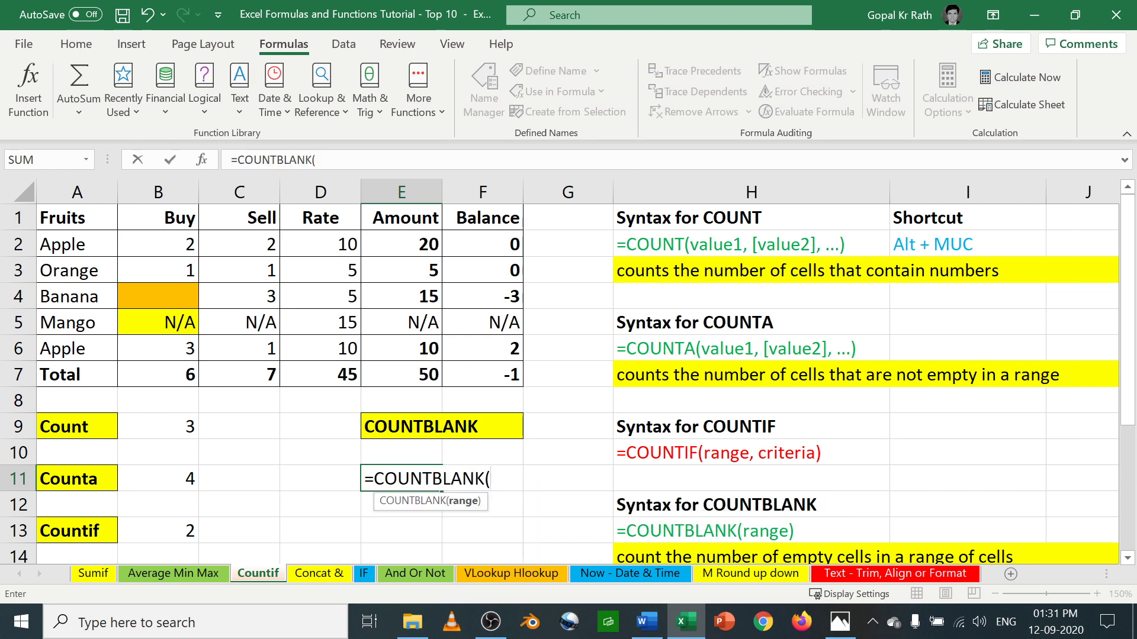
left_click_drag(173, 245, 178, 349)
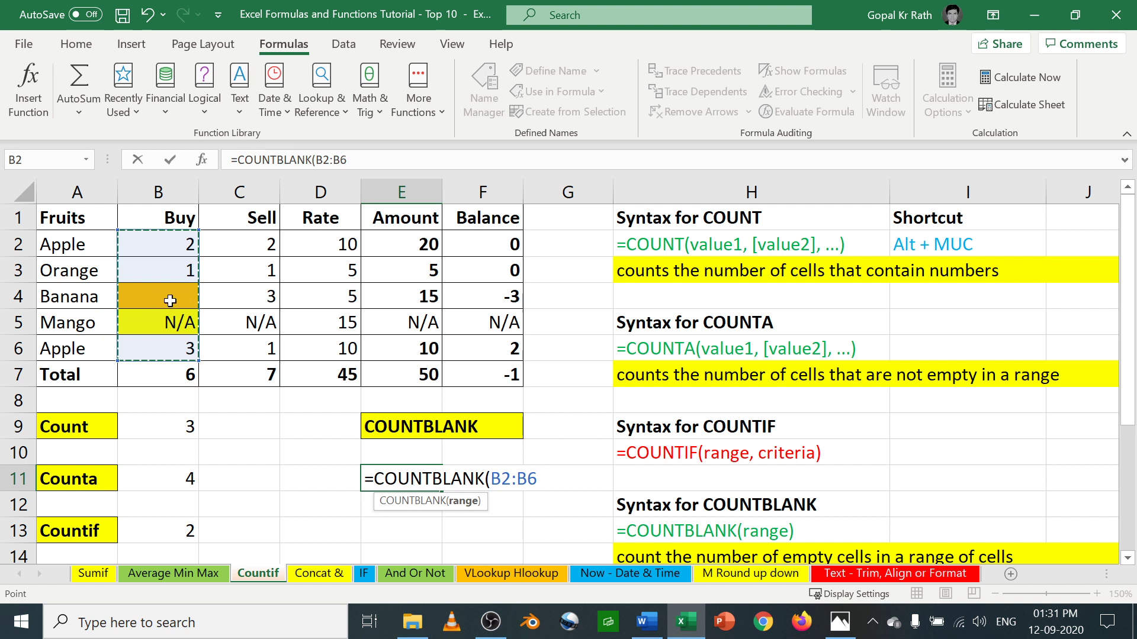
type(")")
key("Return")
key("Up")
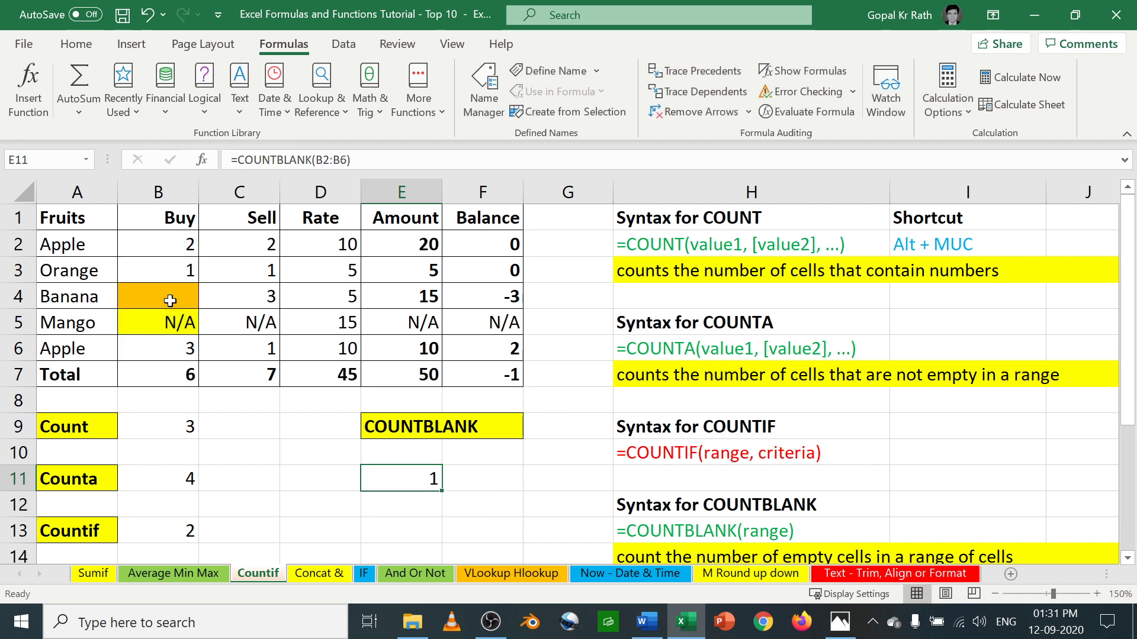
key("F2")
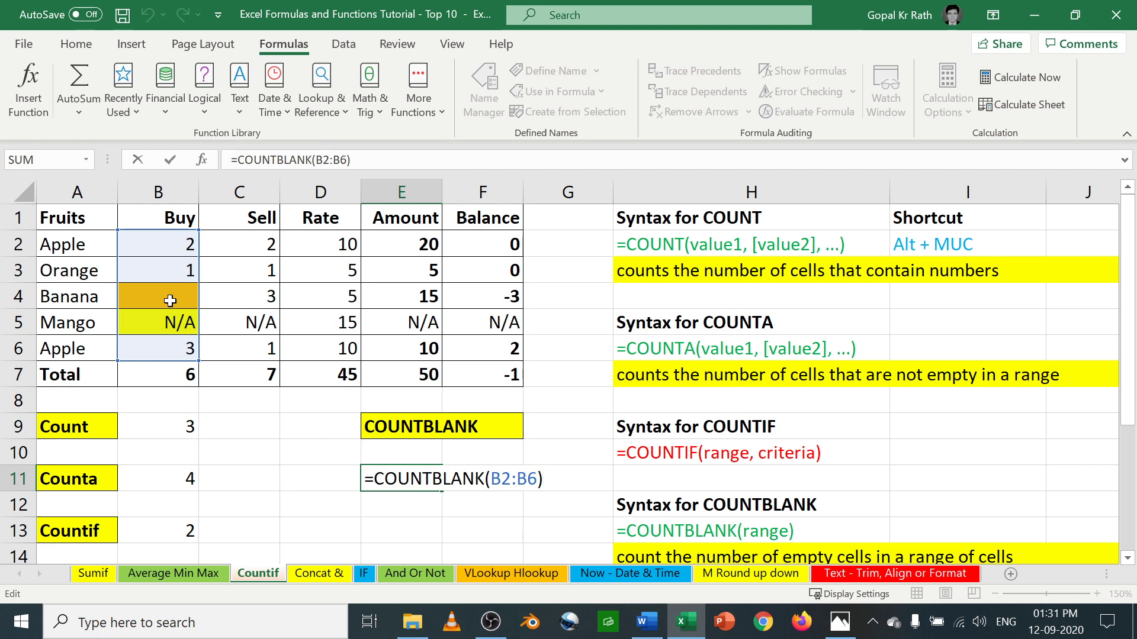
key("Escape")
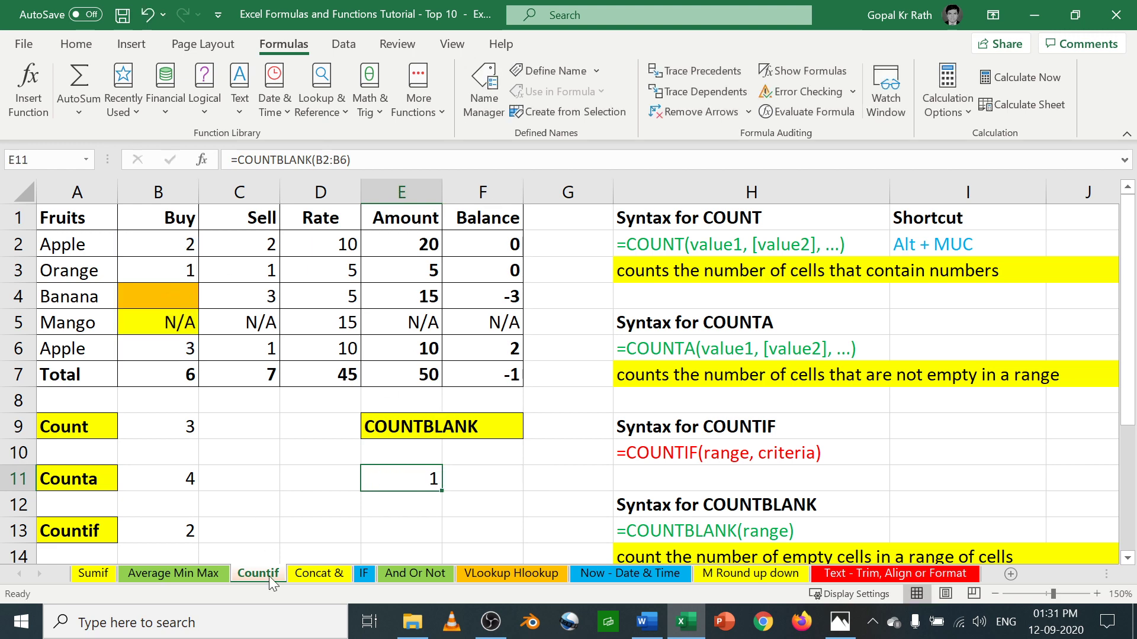
- Switch to the Concat & sheet and look at the Concatenate row, selecting its label in A9
left_click(315, 573)
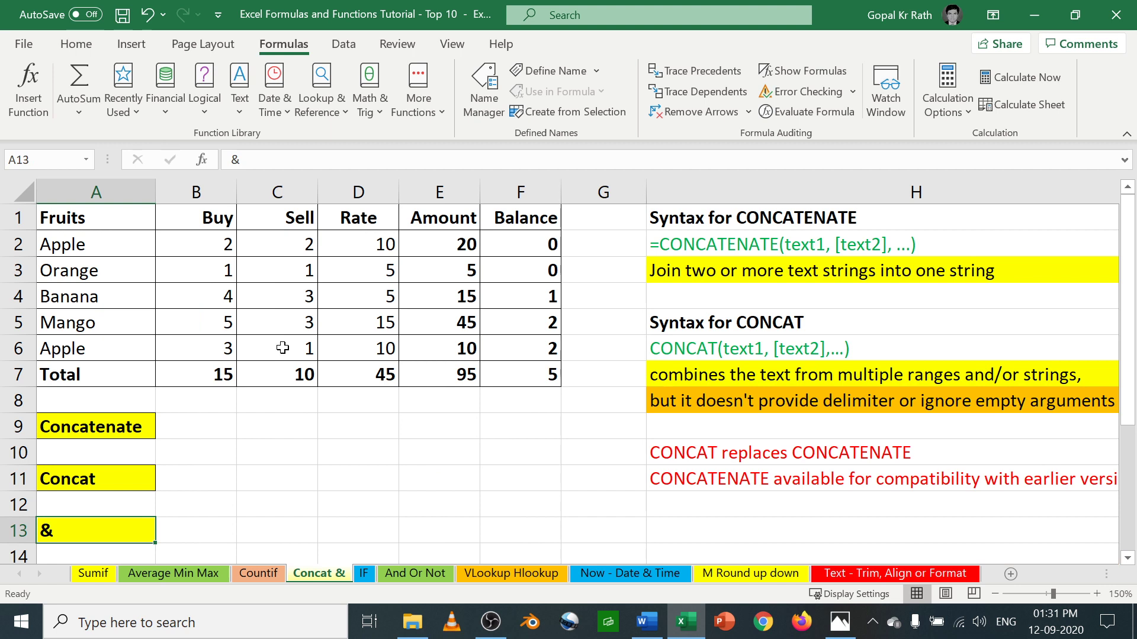
left_click(194, 423)
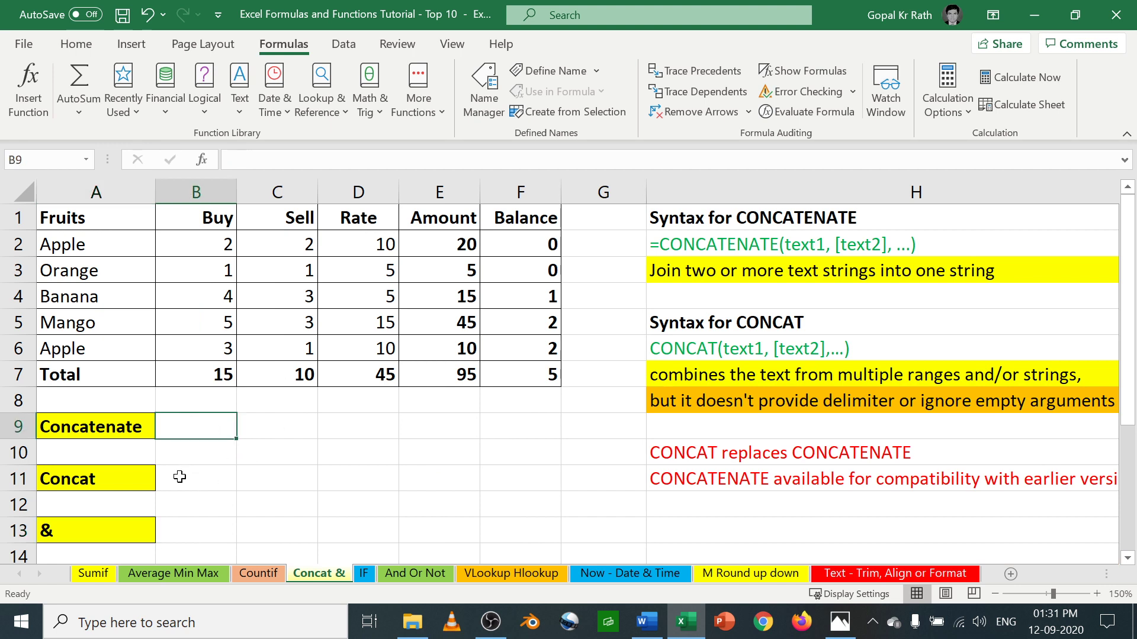
left_click(98, 426)
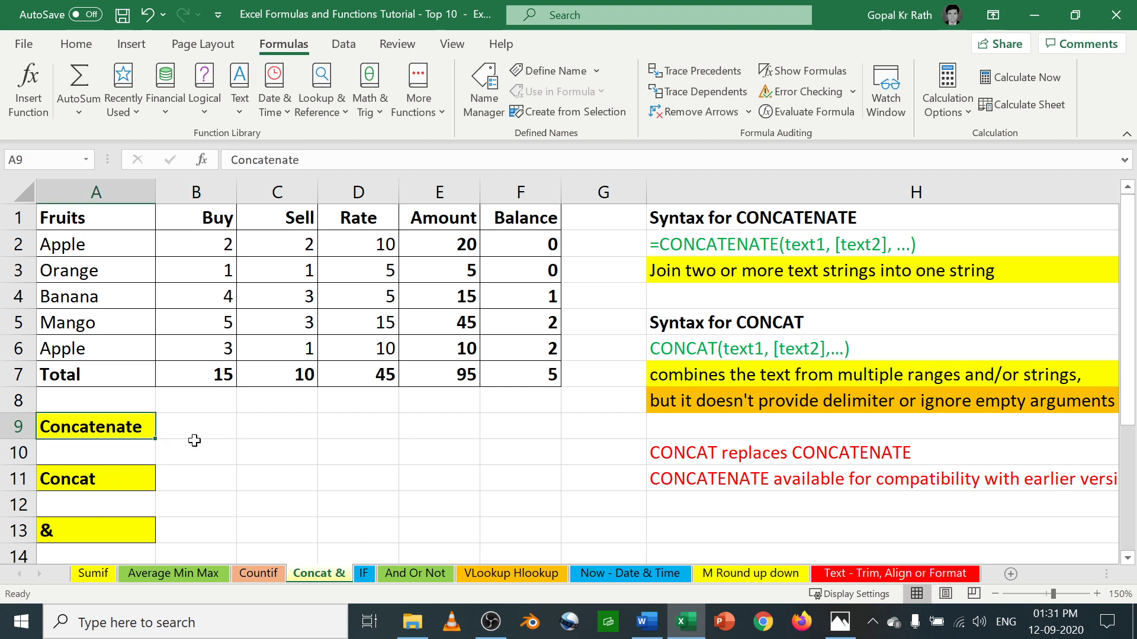
- Start a CONCATENATE formula in cell B9 beside the Concatenate label
left_click(208, 428)
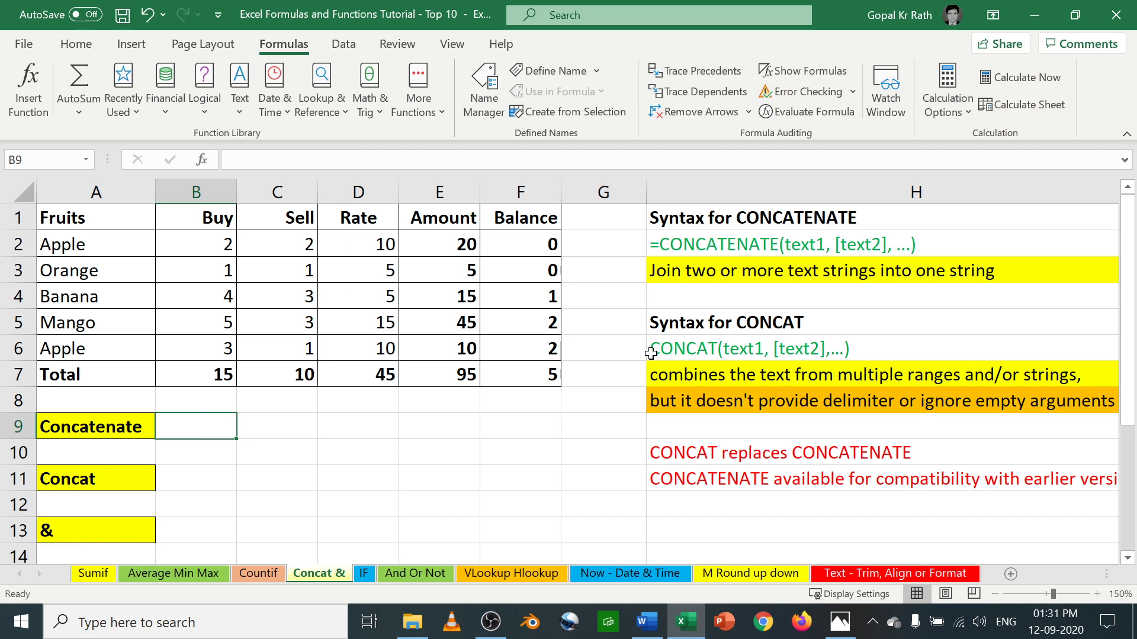
type("=")
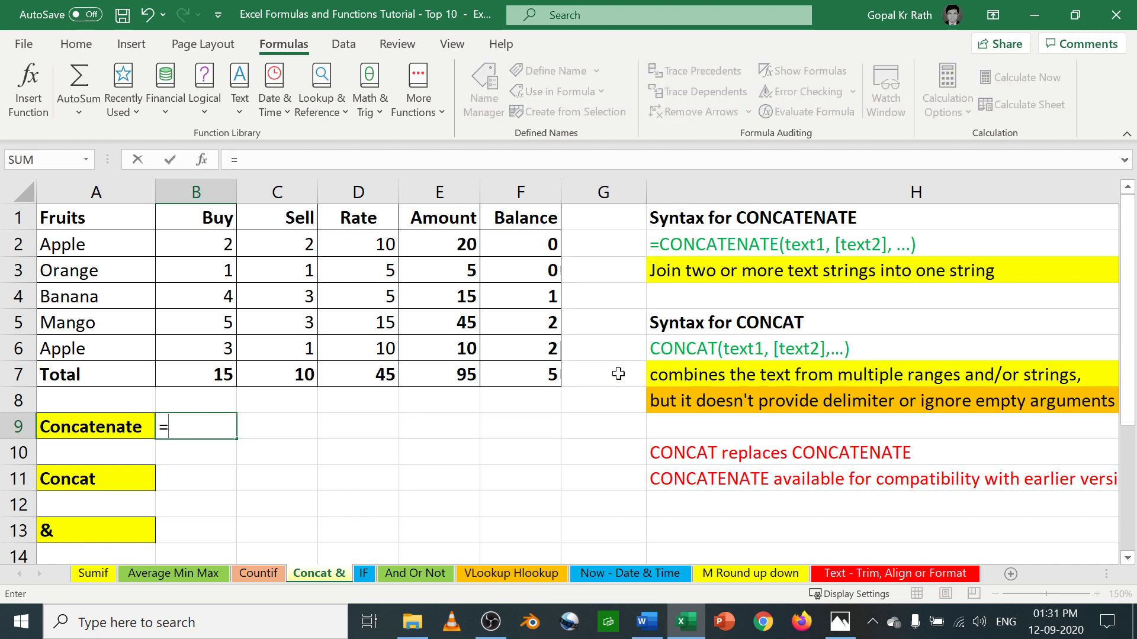
type("con")
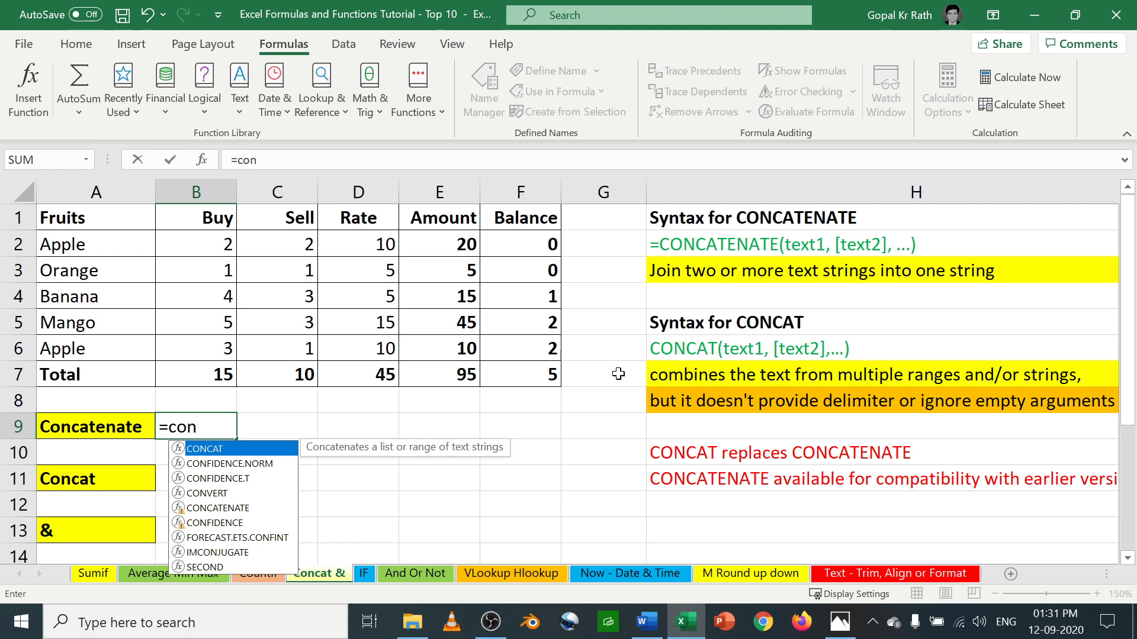
type("cn")
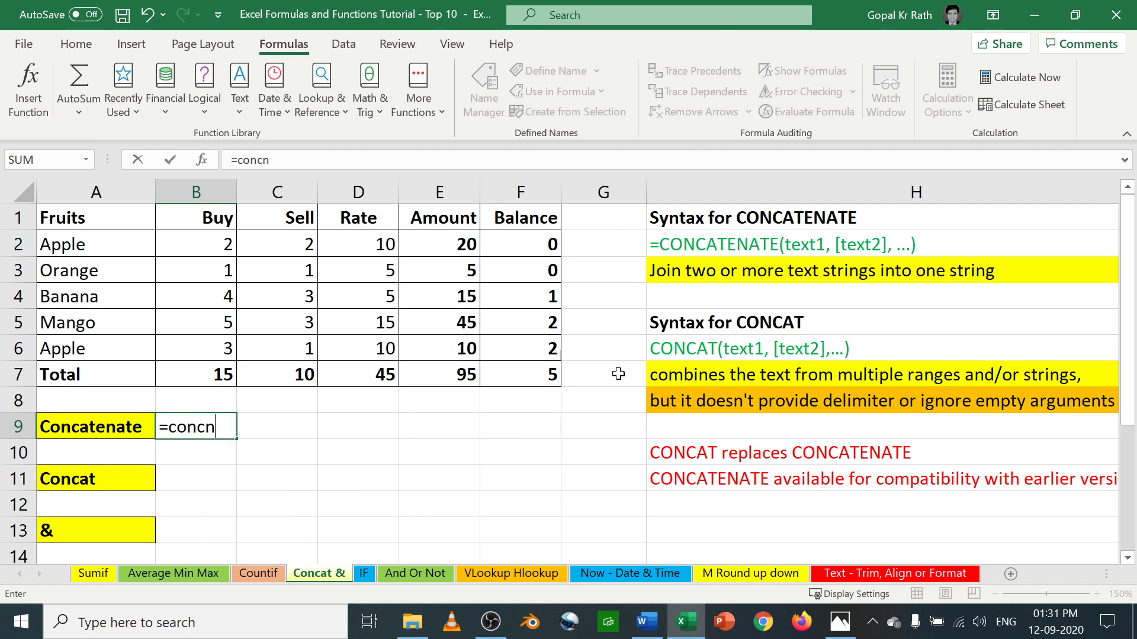
key("BackSpace")
key("Down")
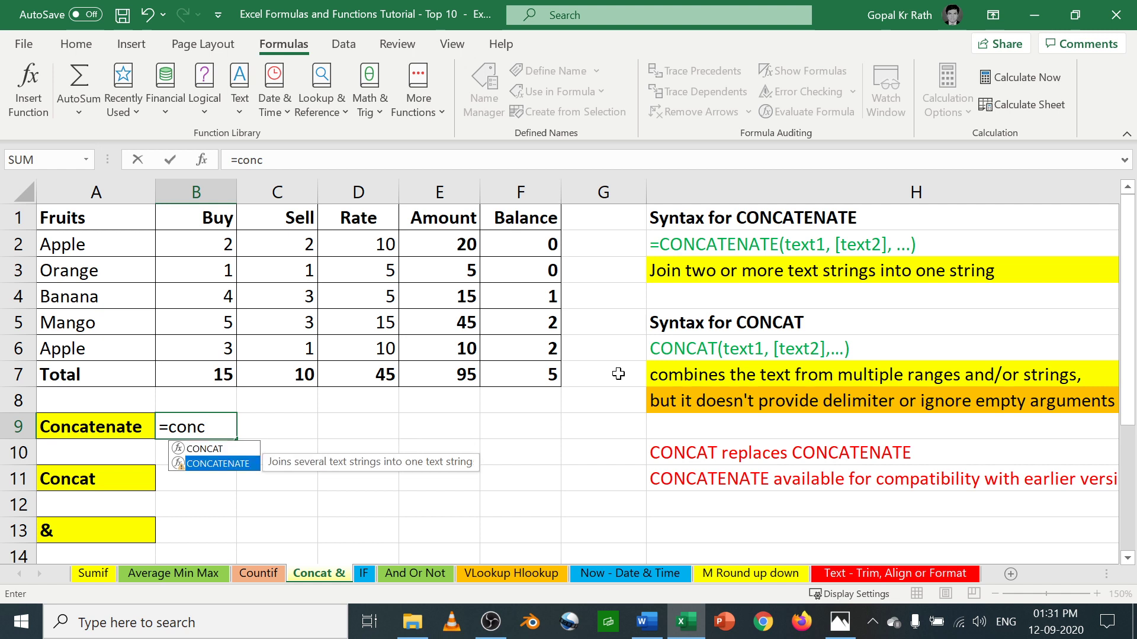
key("Tab")
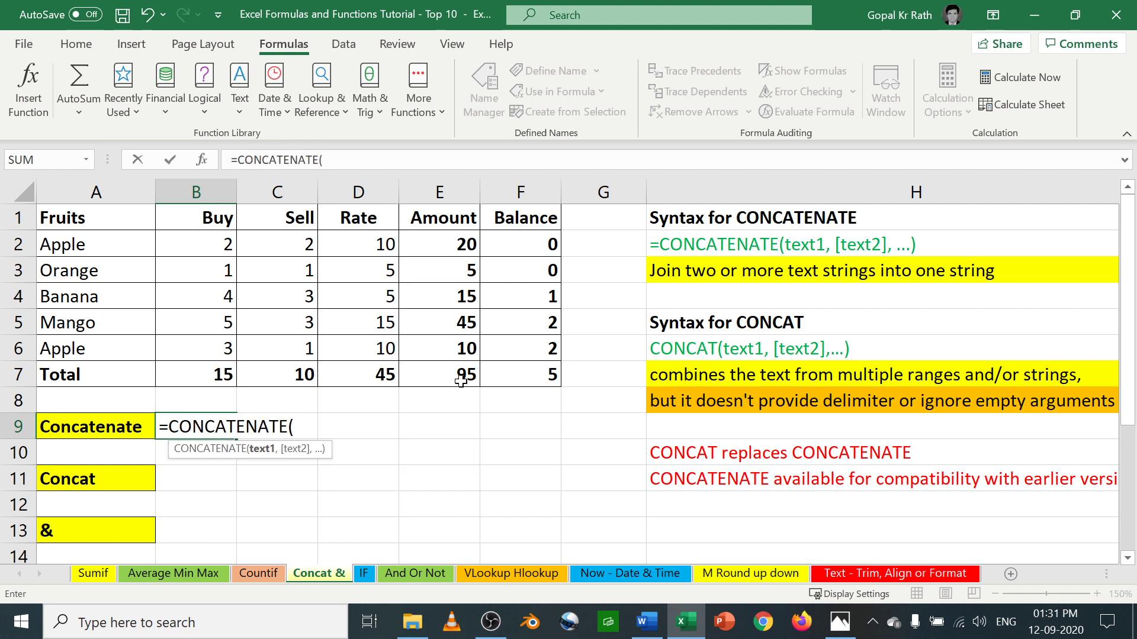
- Complete the B9 formula with the header cells as separate arguments: =CONCATENATE(B1,C1,D1,E1,F1)
left_click(208, 219)
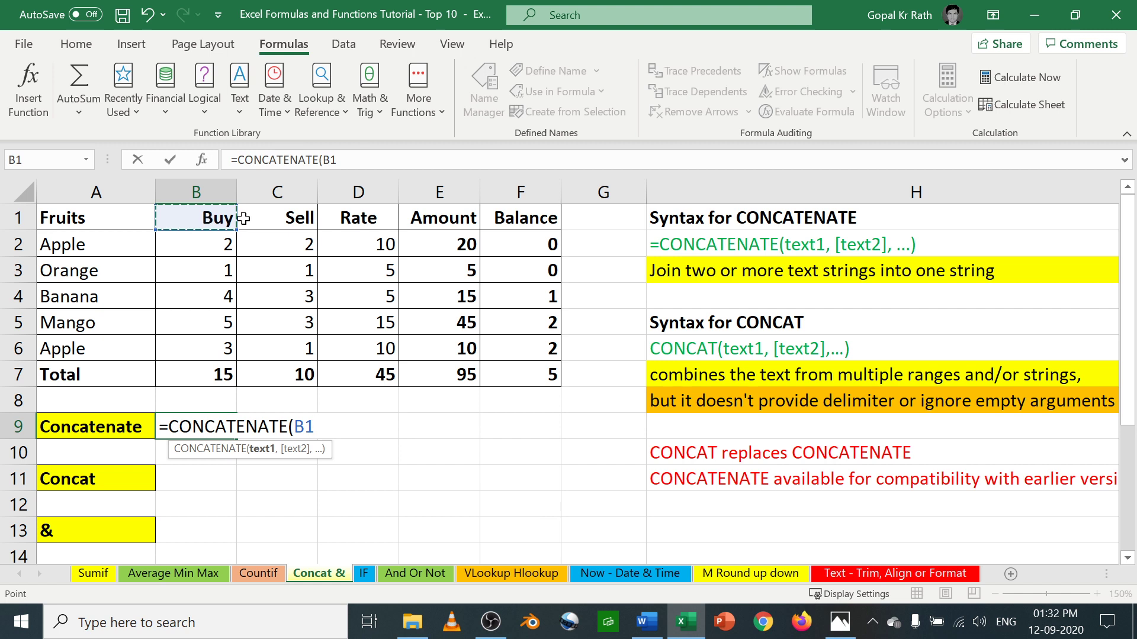
type(",")
left_click(281, 222)
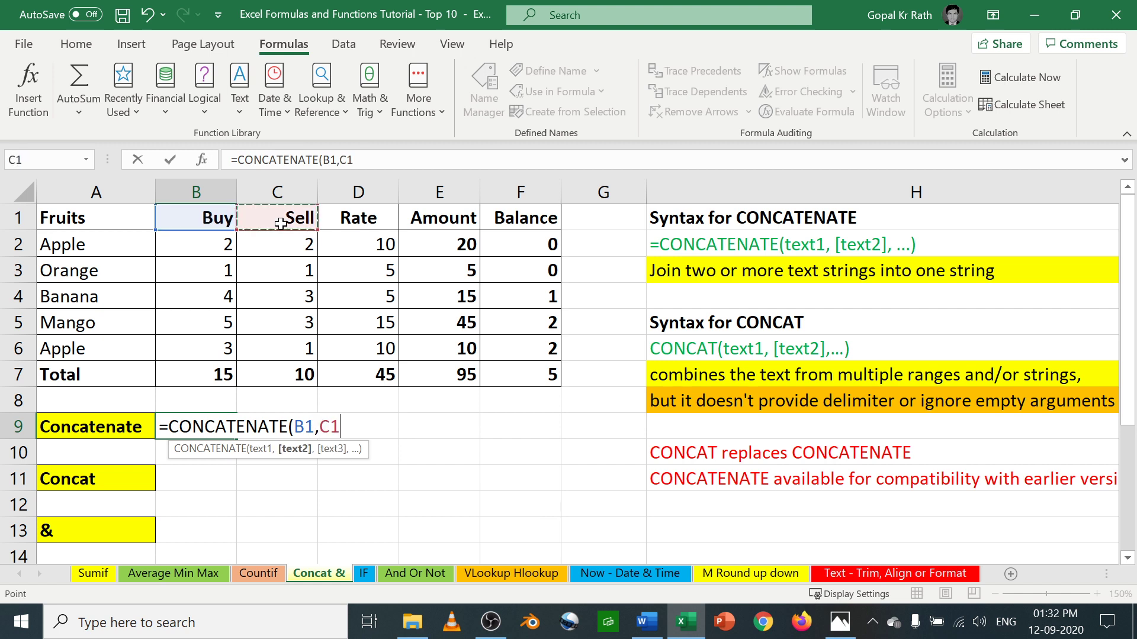
type(",")
left_click(353, 216)
type(",")
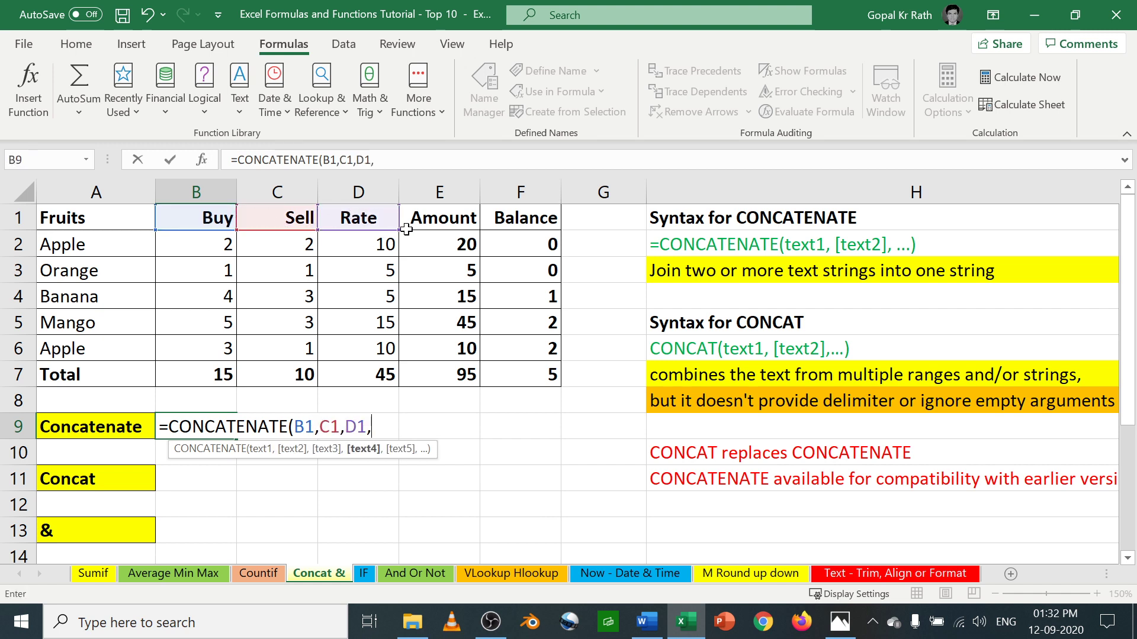
left_click(425, 216)
type(",")
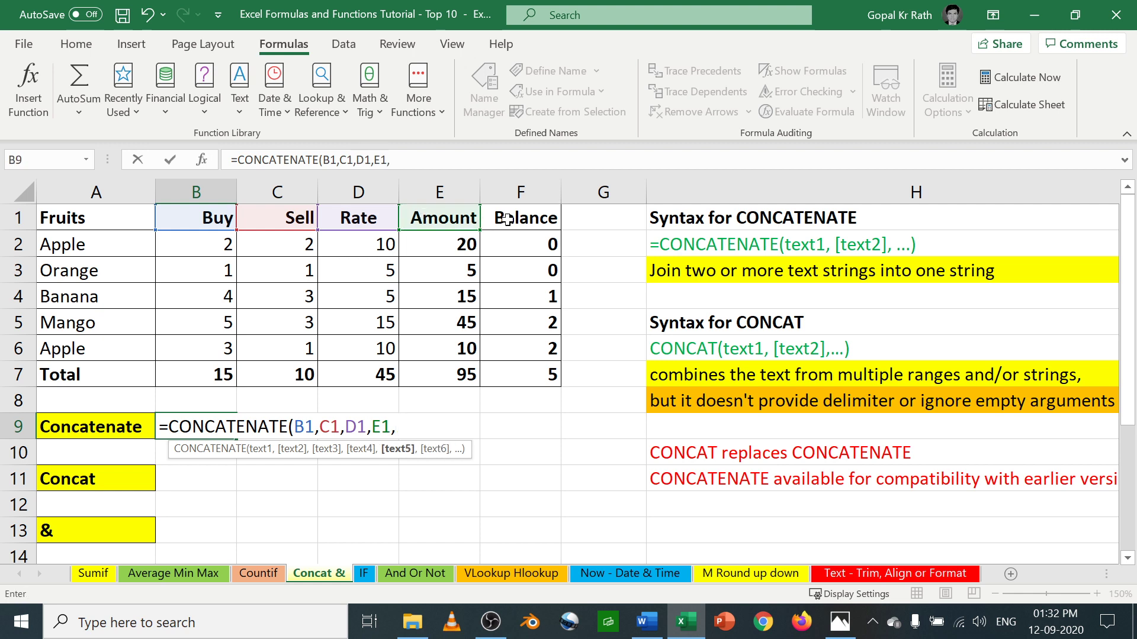
left_click(507, 218)
type(")")
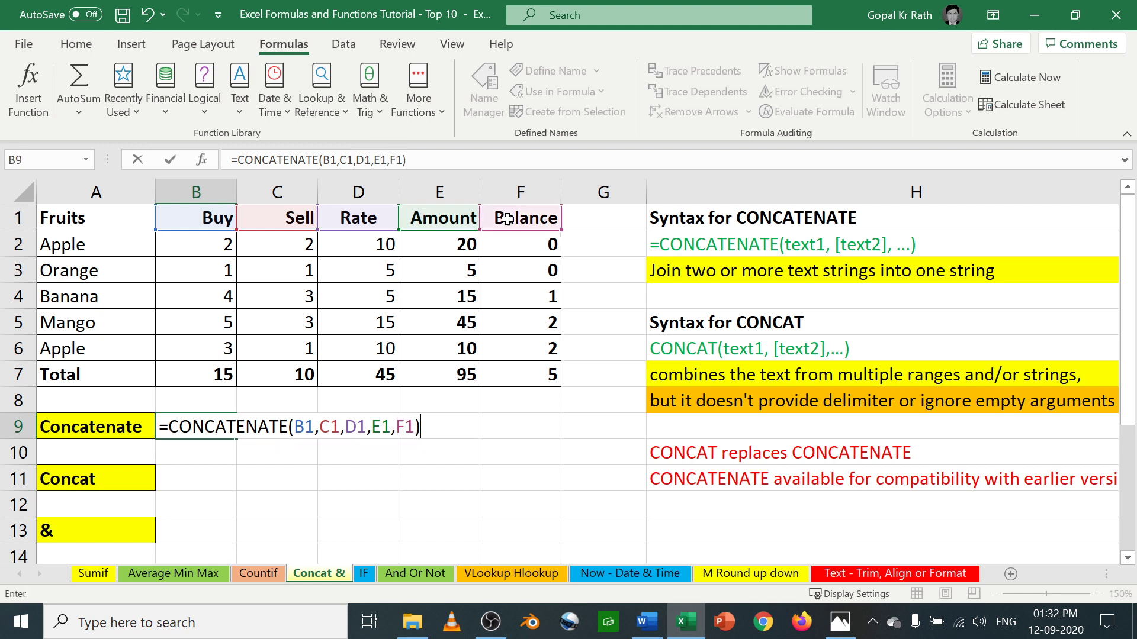
key("Return")
key("Up")
key("F2")
key("Return")
key("Up")
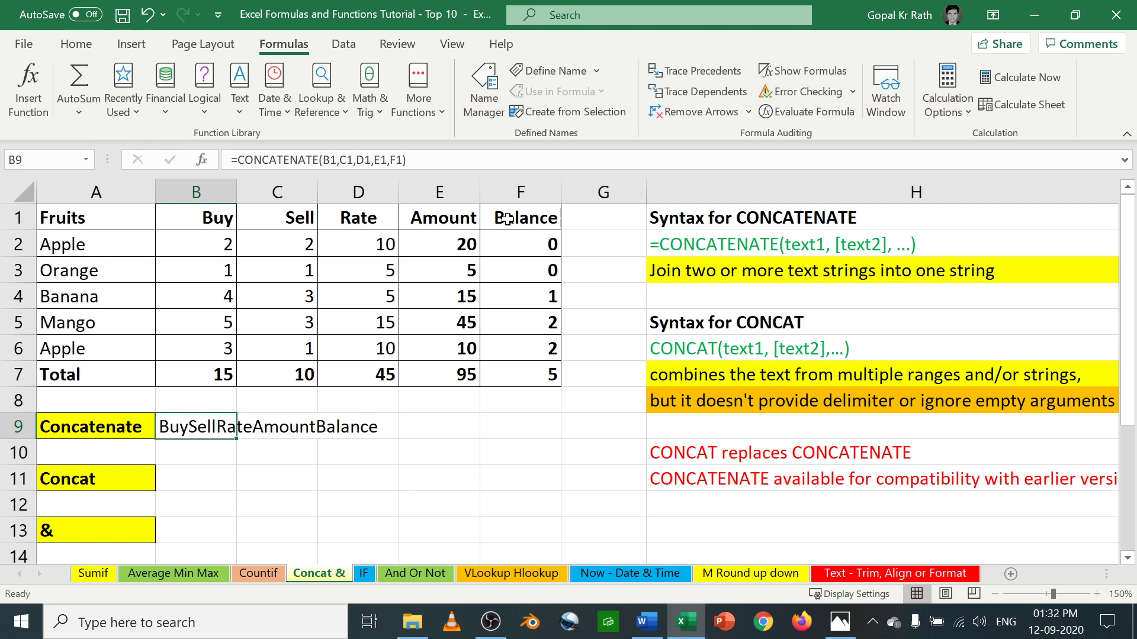
- Enter =CONCAT(B1,C1) in cell B11 to join the Buy and Sell headers
key("Down")
key("Down")
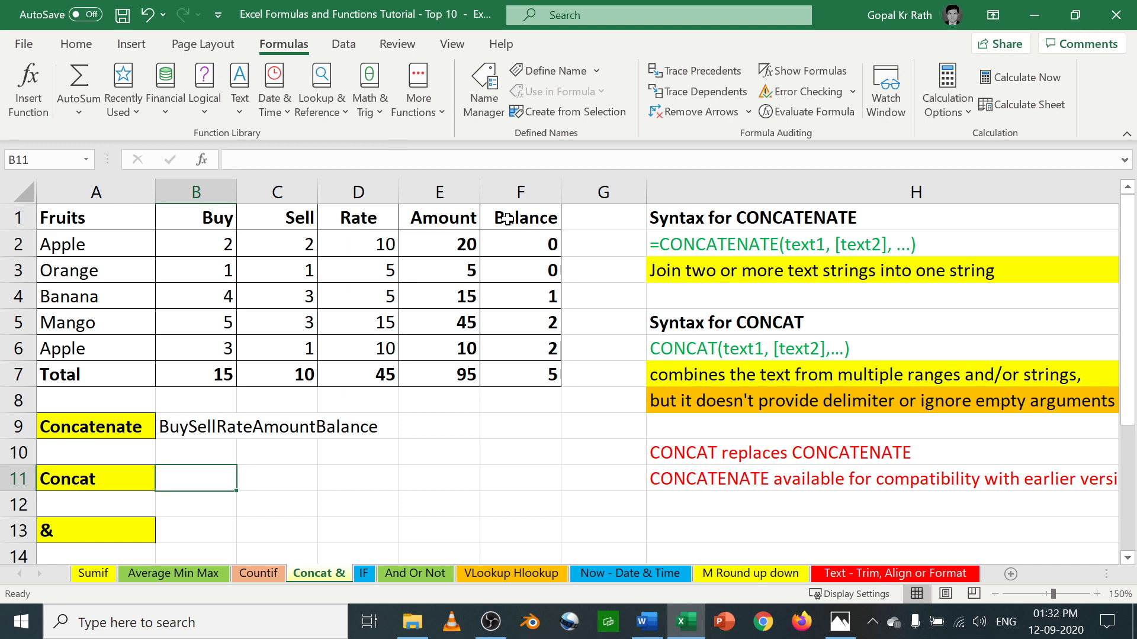
type("=c")
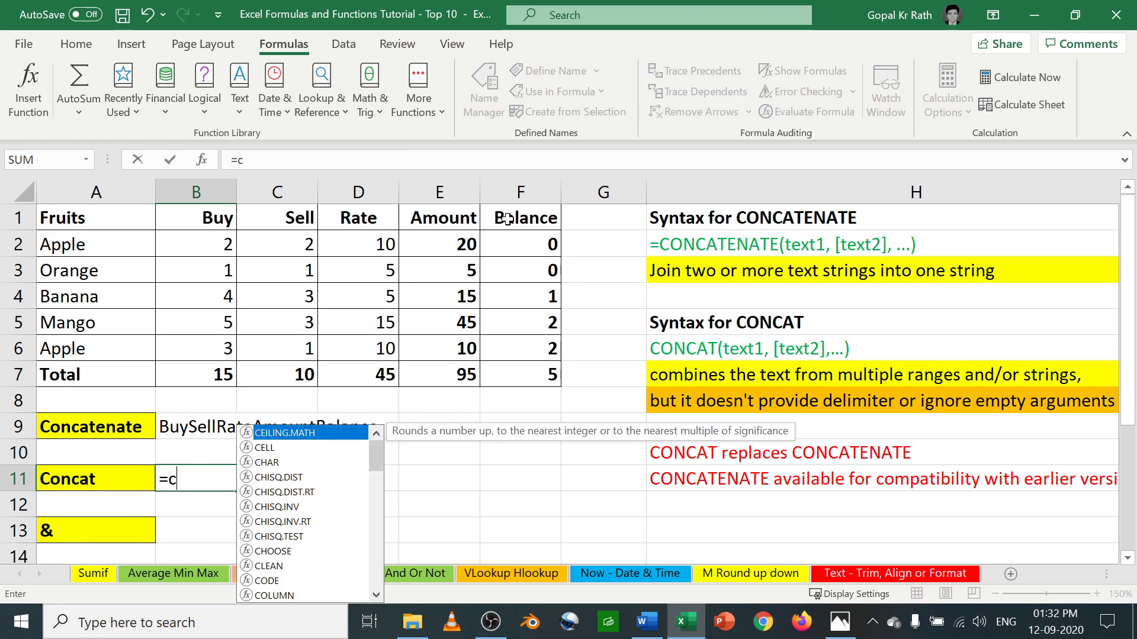
type("oncat")
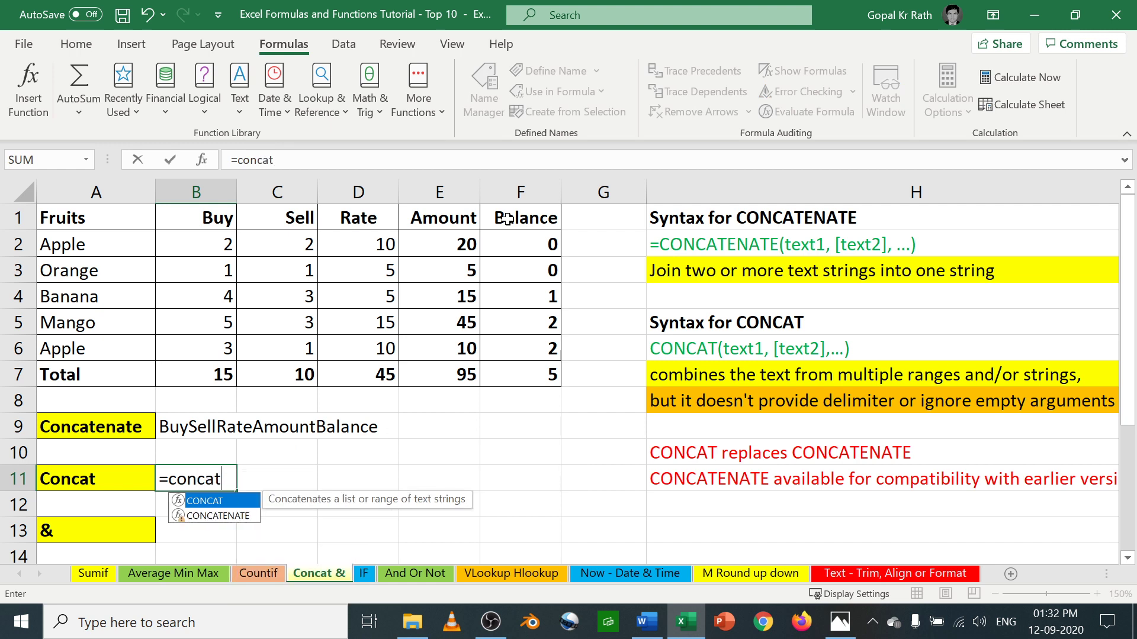
key("Tab")
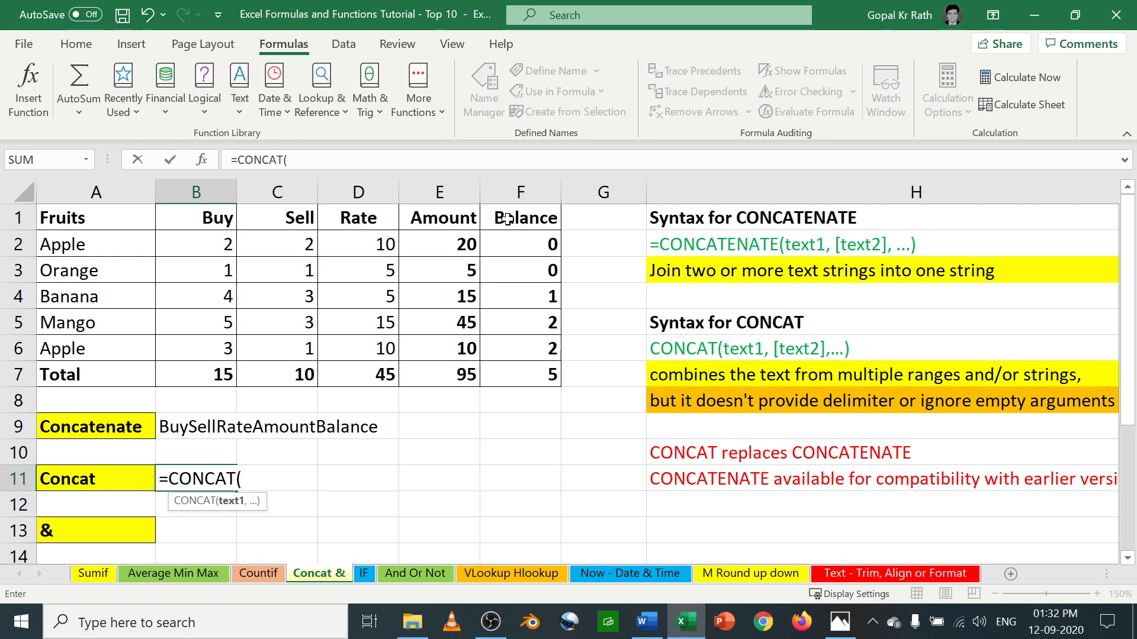
left_click(216, 221)
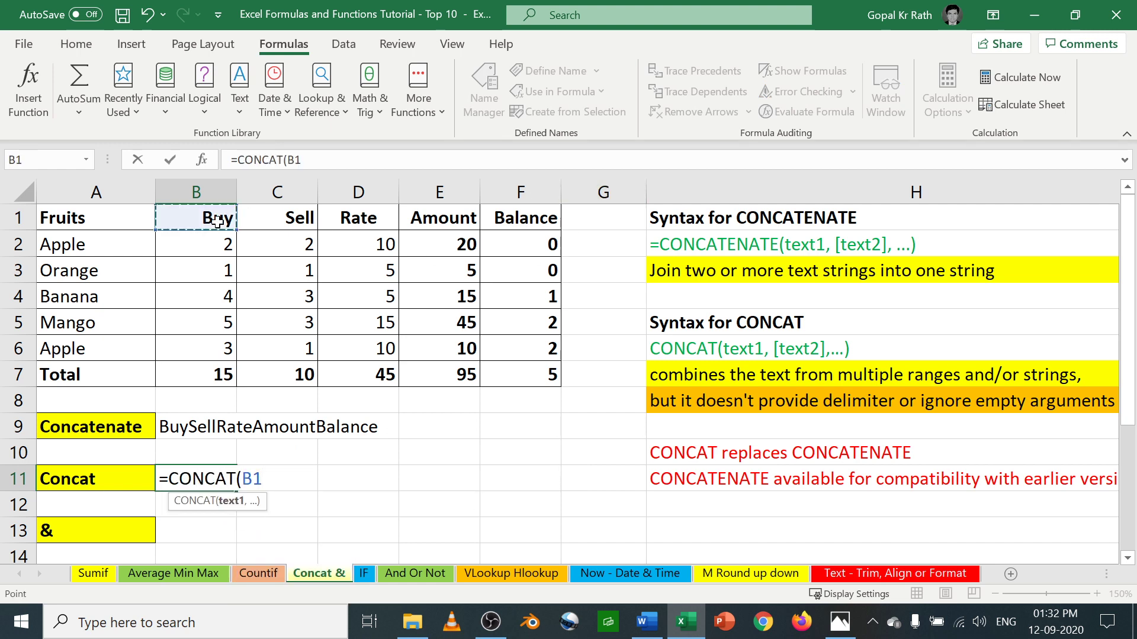
type(",")
left_click(278, 221)
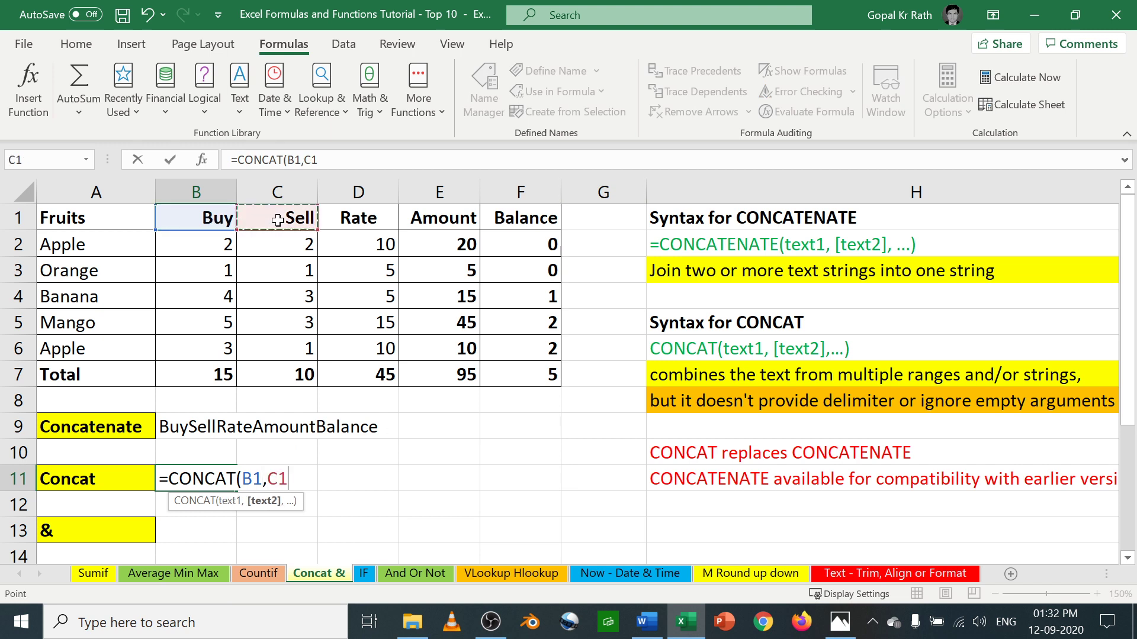
type(")")
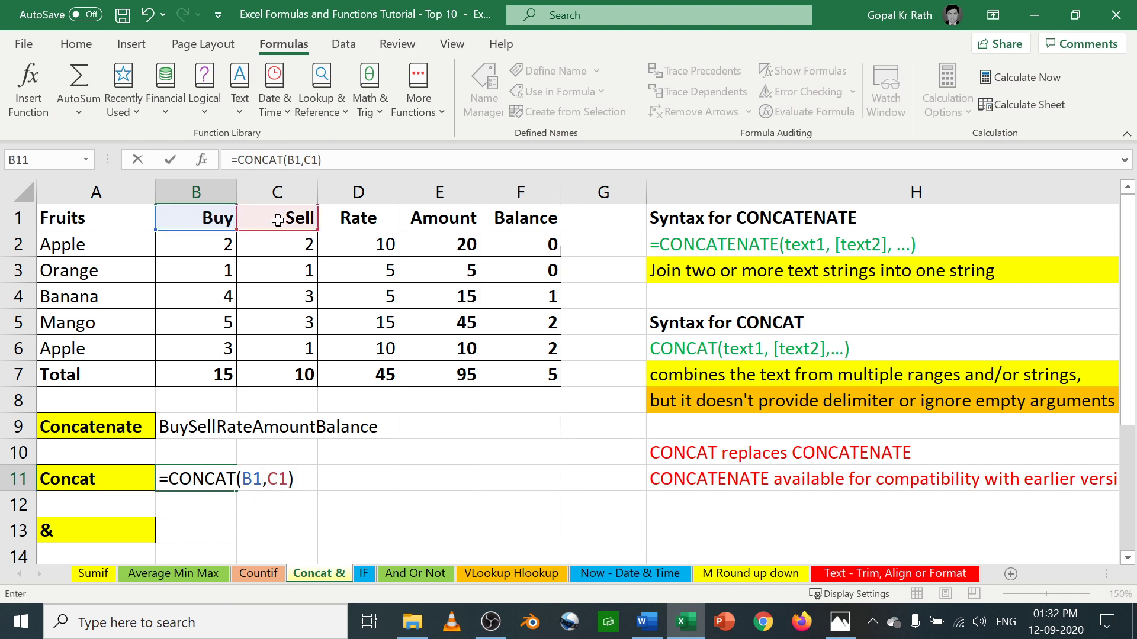
key("Return")
key("Up")
key("F2")
key("Escape")
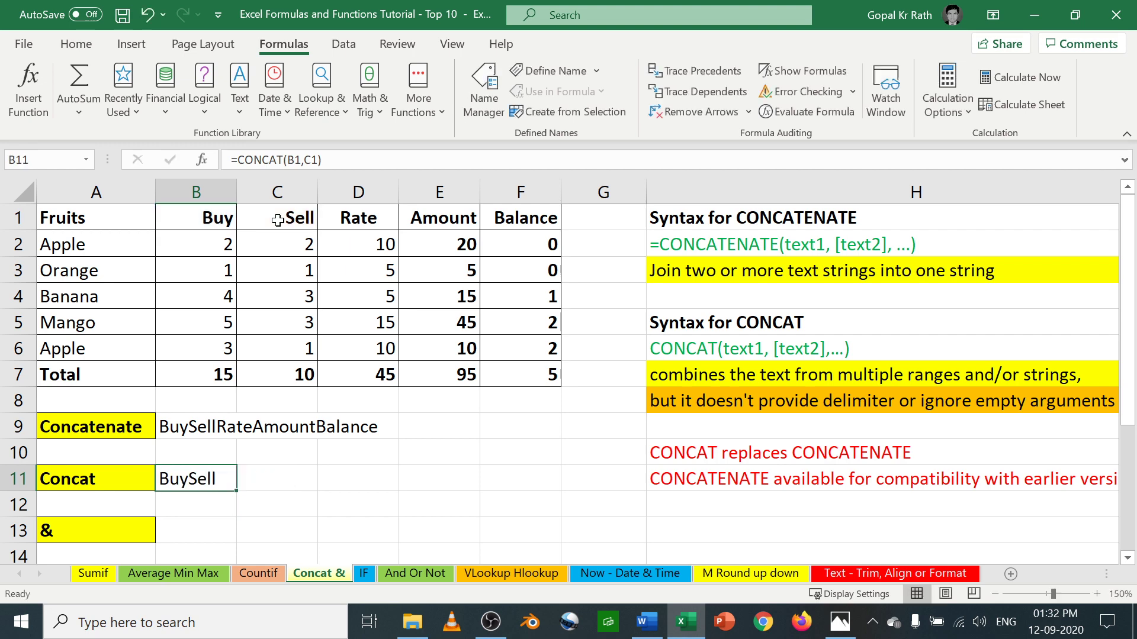
- Enter =CONCAT(B1:F1) in cell C11 to join the whole header range, and check its references
key("Right")
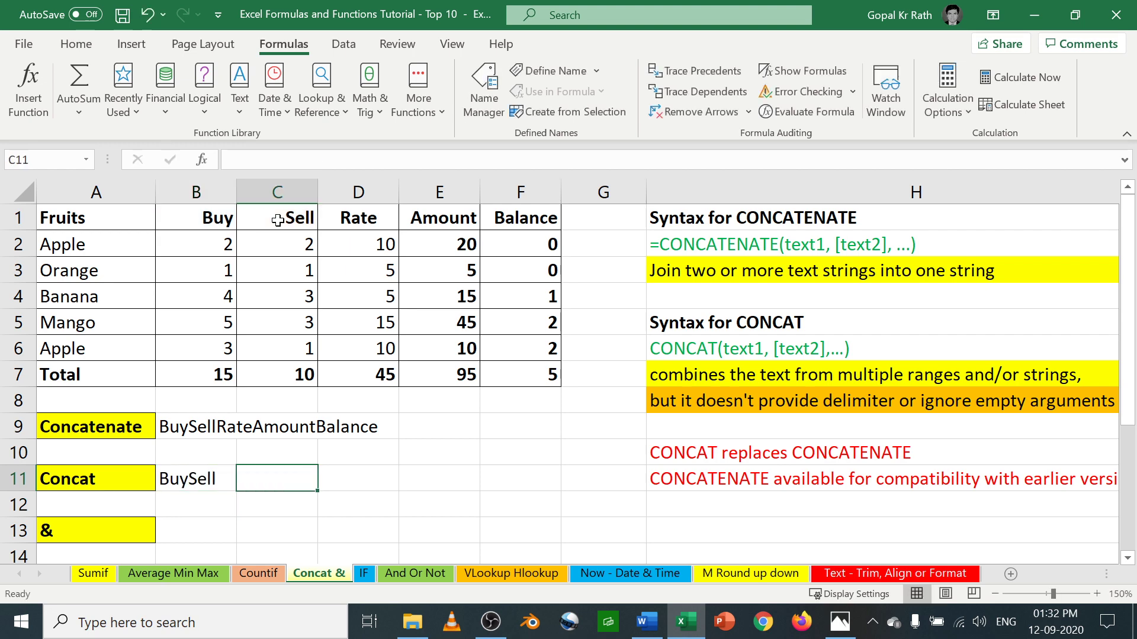
type("=conca")
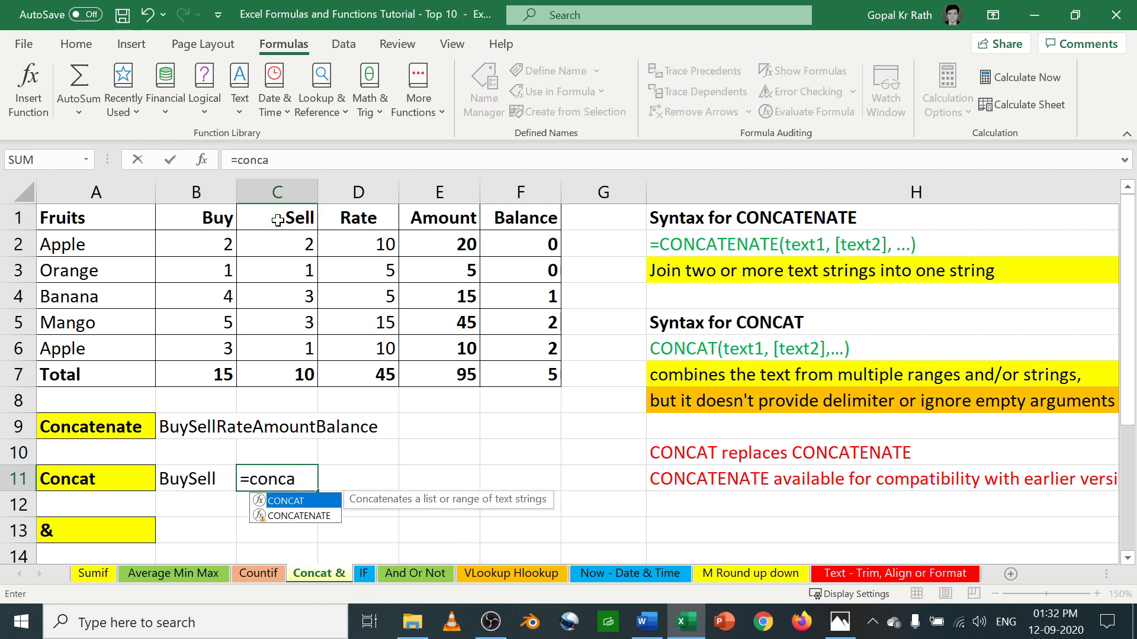
key("Tab")
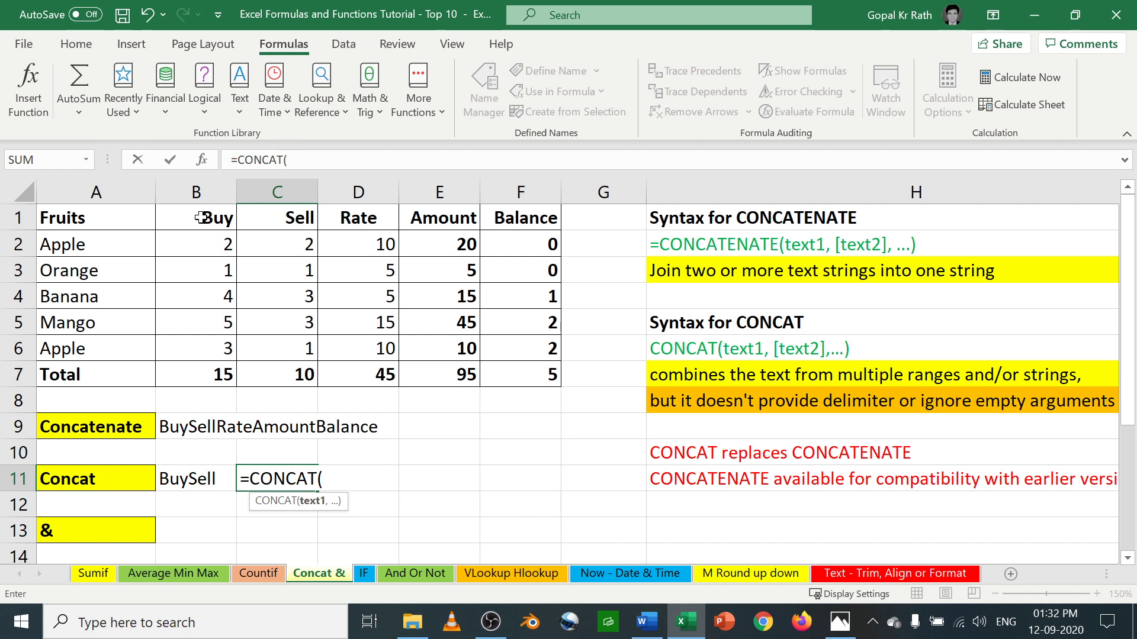
left_click_drag(201, 218, 498, 220)
key("Return")
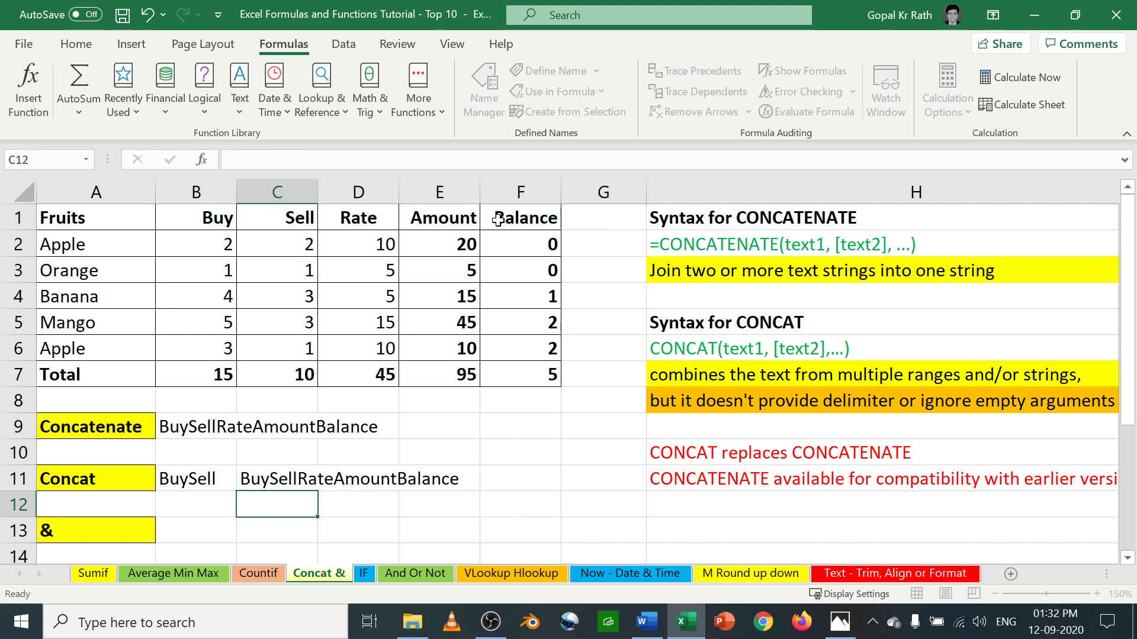
key("Up")
key("F2")
key("Escape")
key("F2")
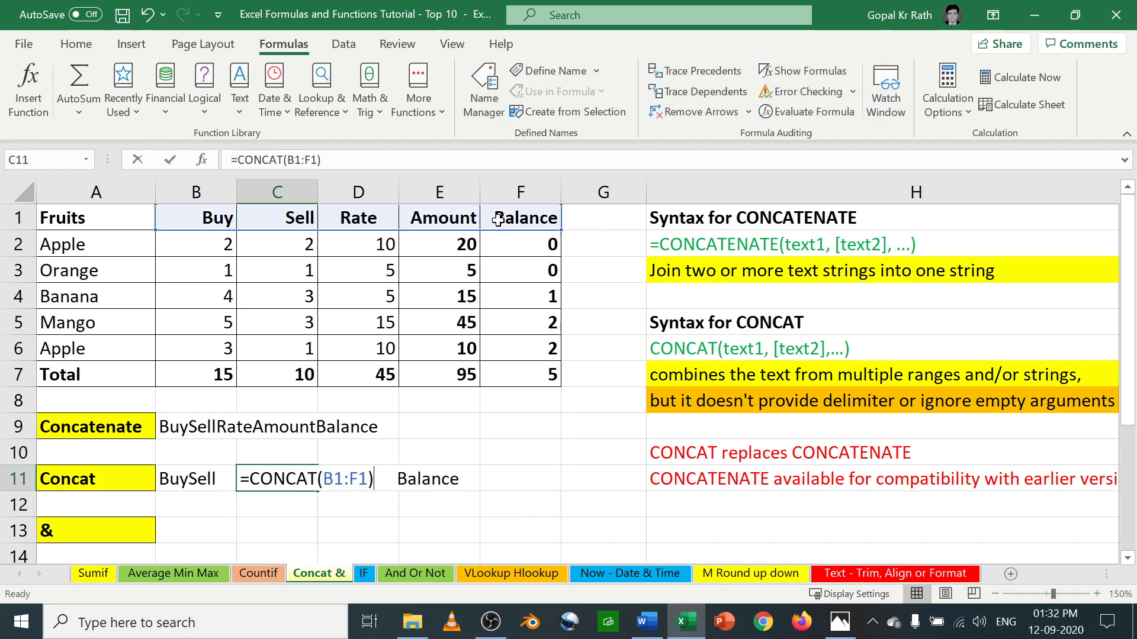
key("Escape")
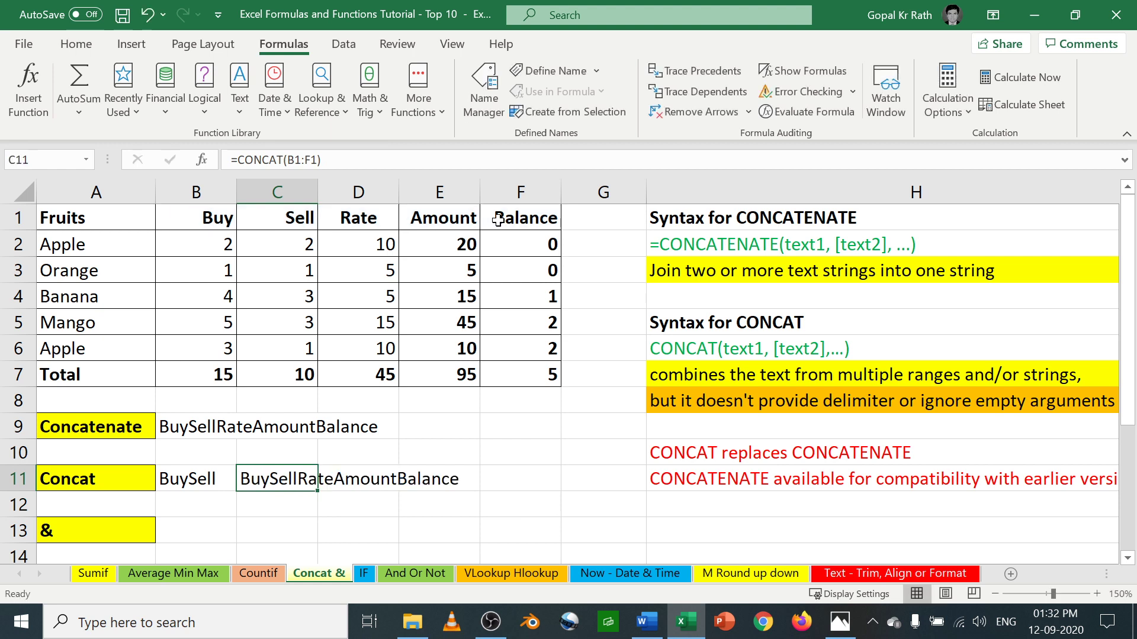
- Compare the CONCATENATE formula in B9 with the CONCAT formulas in B11 and C11
key("Up")
key("Up")
key("Left")
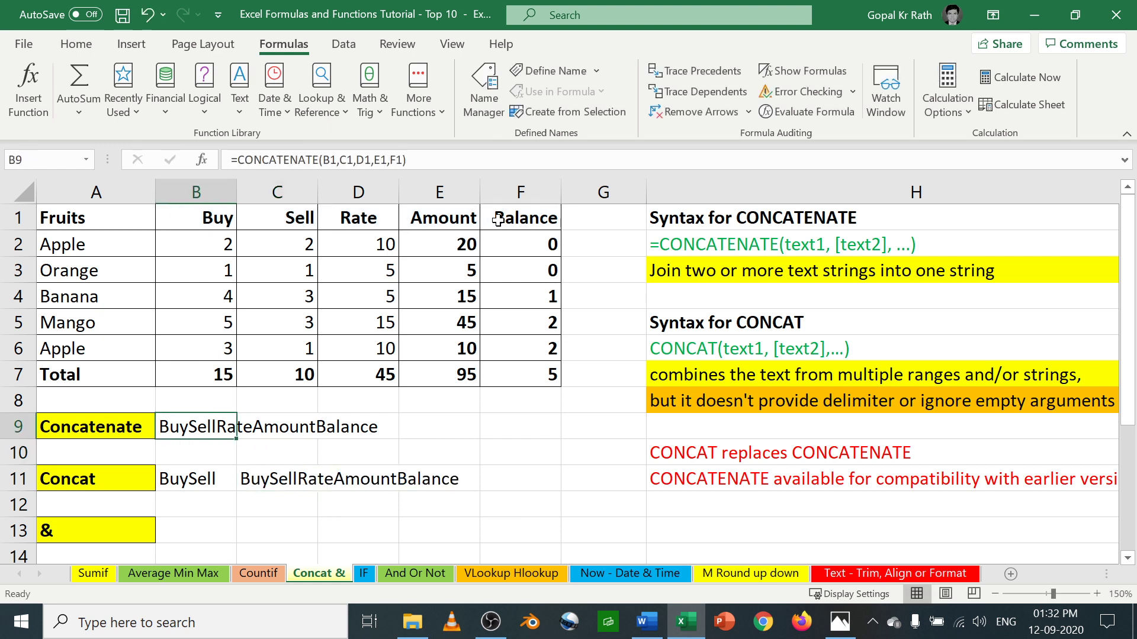
key("Right")
key("Left")
key("Down")
key("Down")
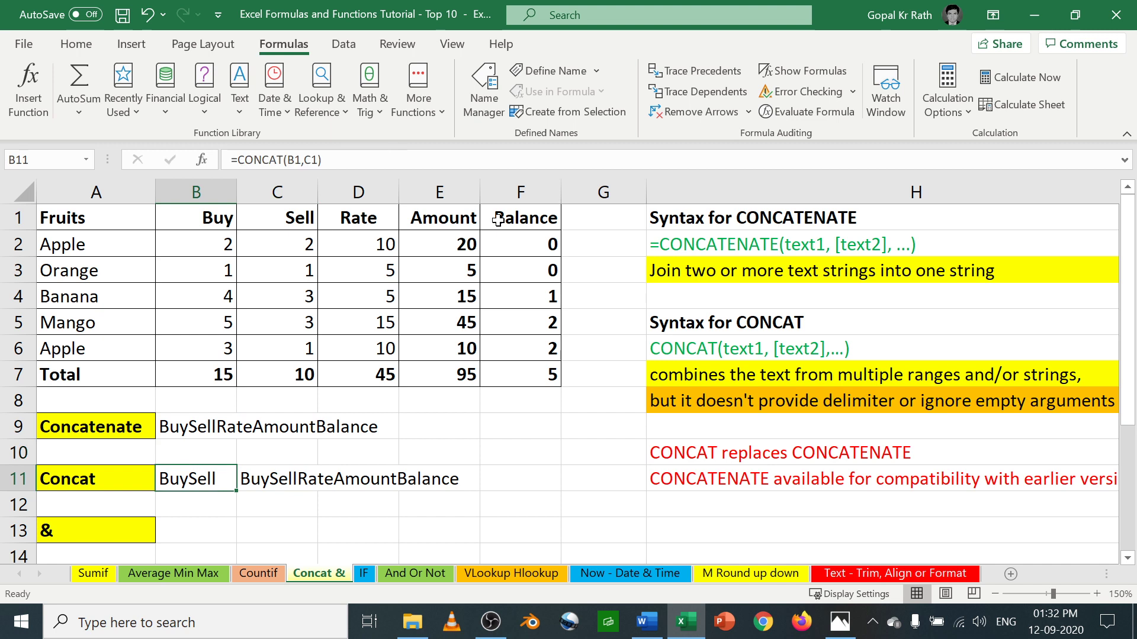
key("Left")
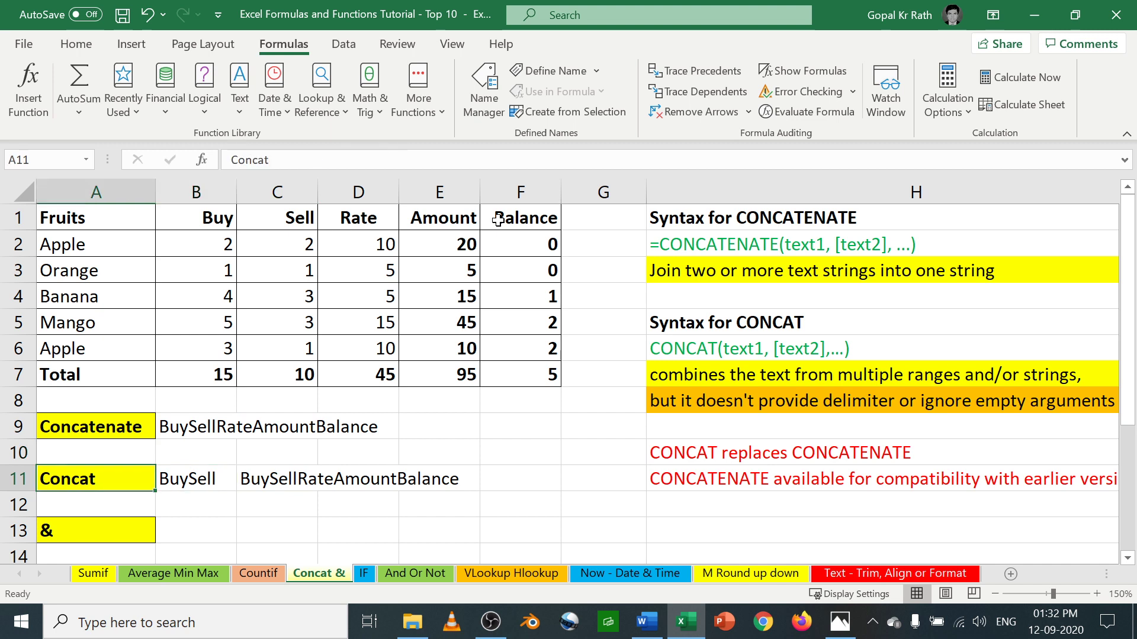
key("Right")
key("Right")
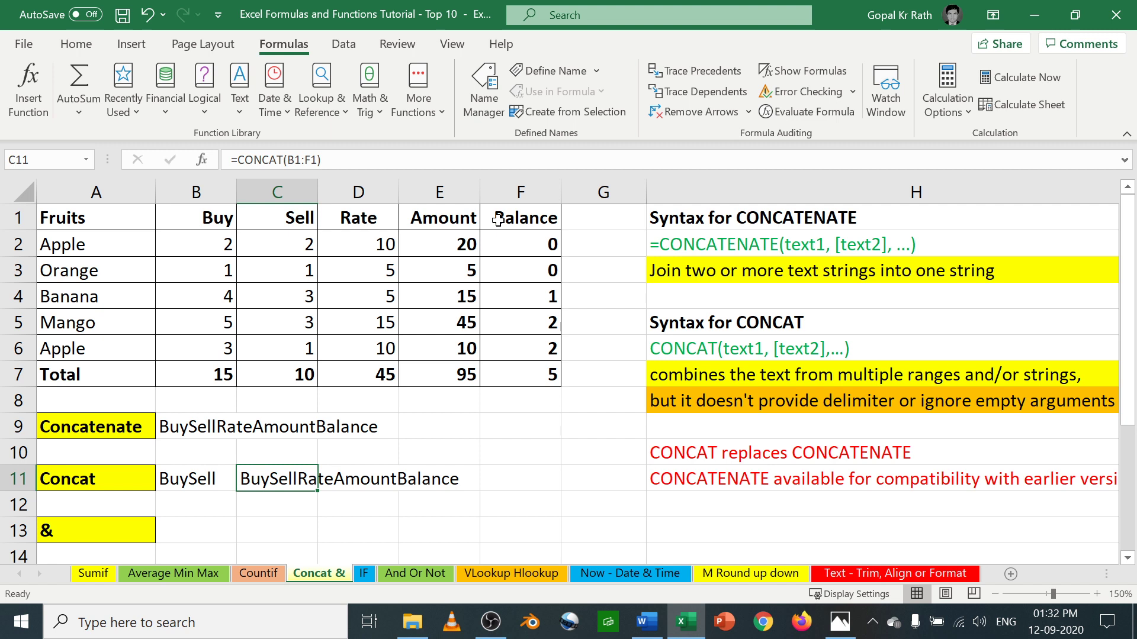
key("Left")
key("Left")
key("Right")
key("Right")
key("Left")
- Enter =B1&C1 in cell B13 to join the Buy and Sell headers with the & operator
key("Down")
key("Down")
key("Left")
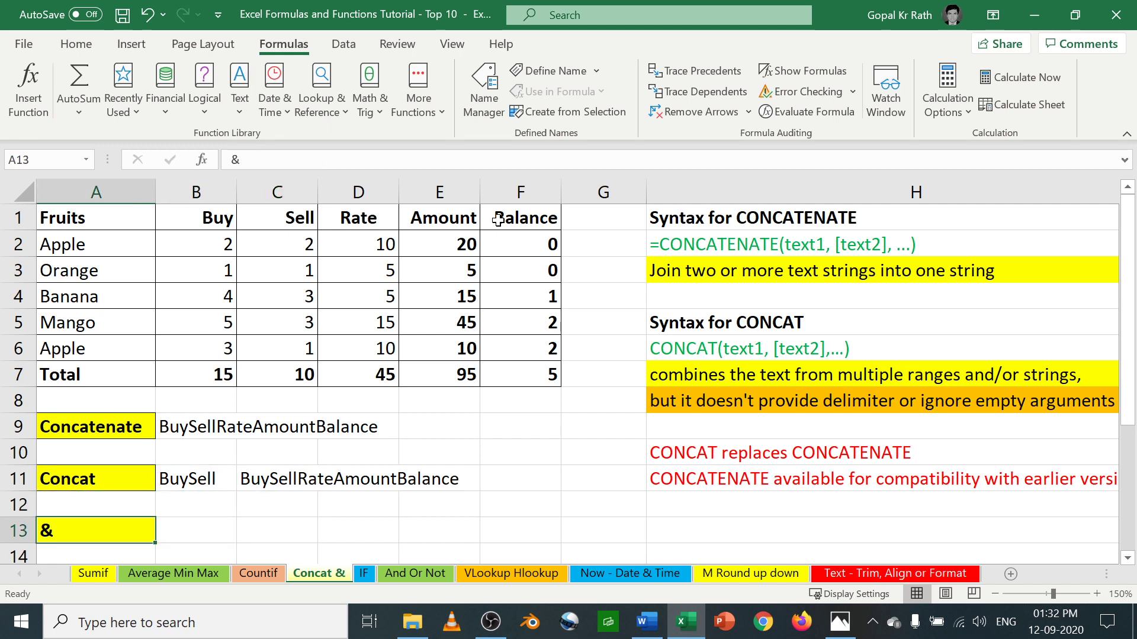
key("Right")
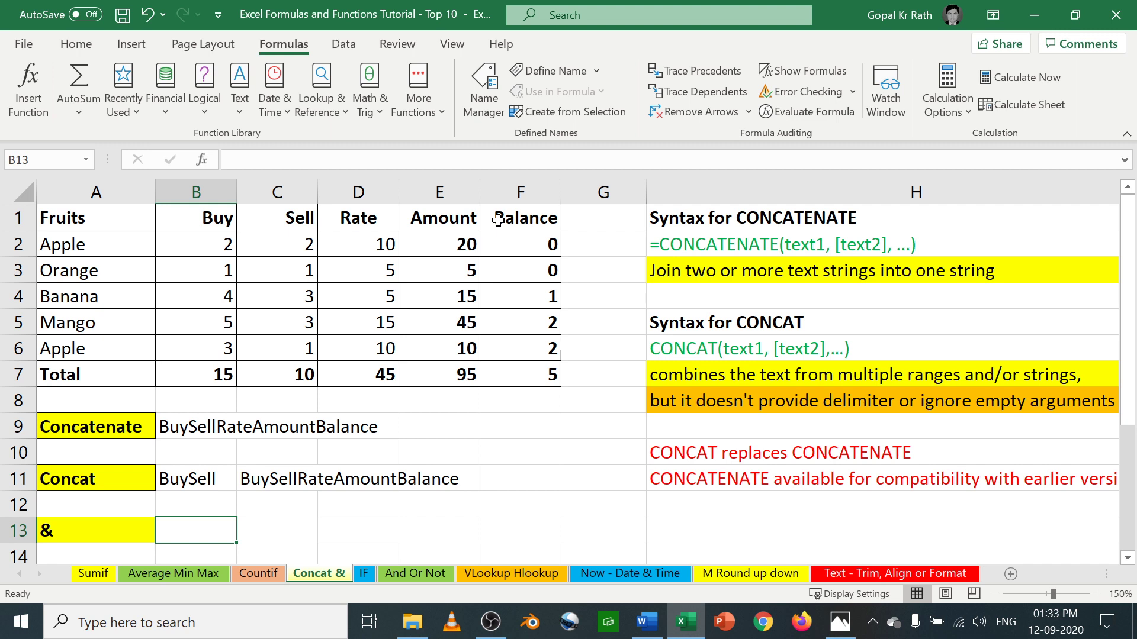
type("=")
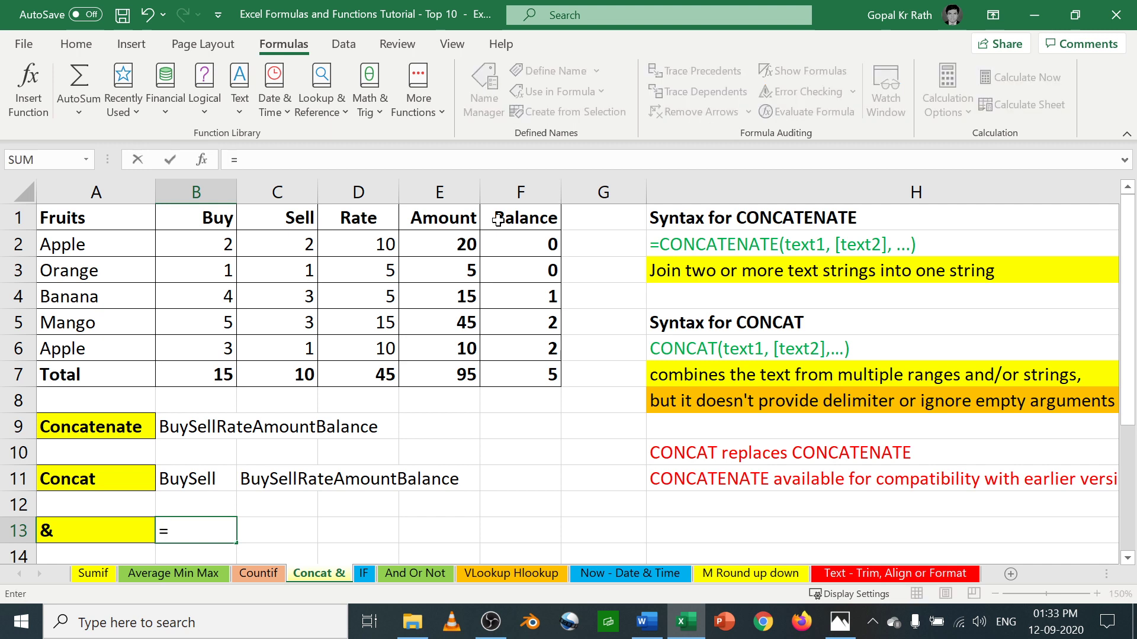
left_click(208, 218)
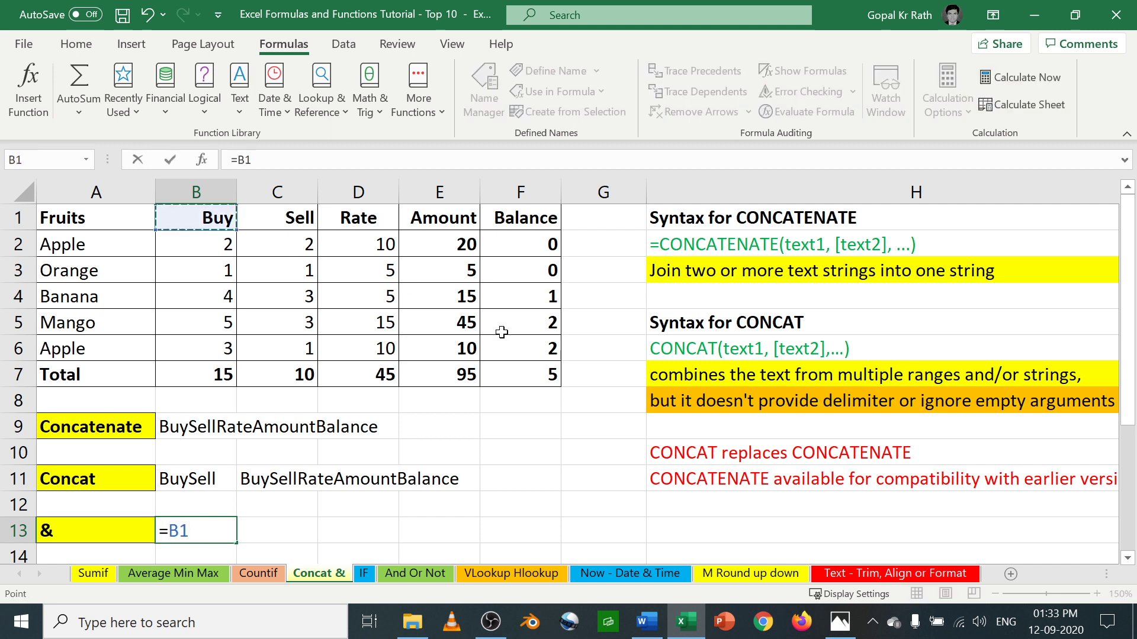
type("&")
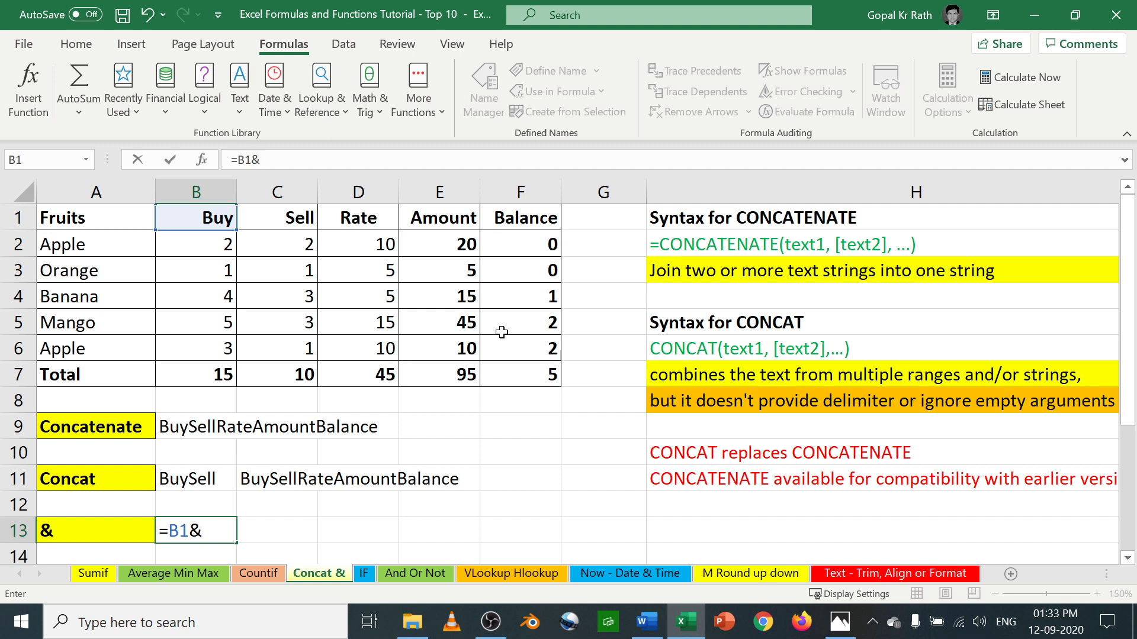
left_click(303, 217)
key("Return")
- Insert a space between the two headers in the B13 formula, making it =B1&" "&C1, and check it
key("F2")
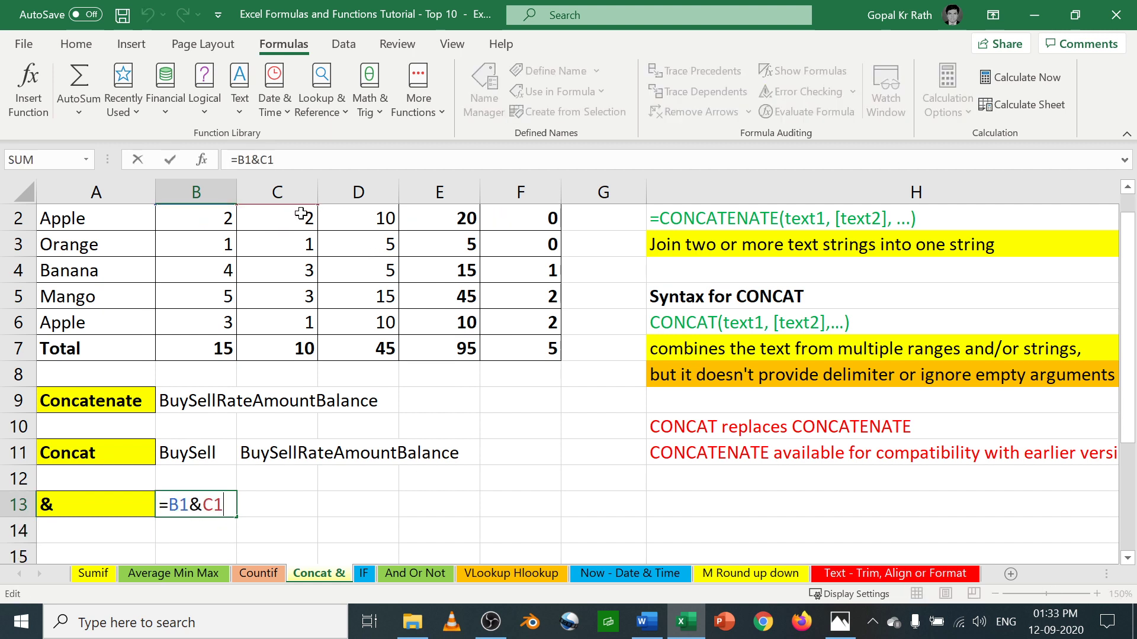
key("Left")
key("Left")
type("\"\"")
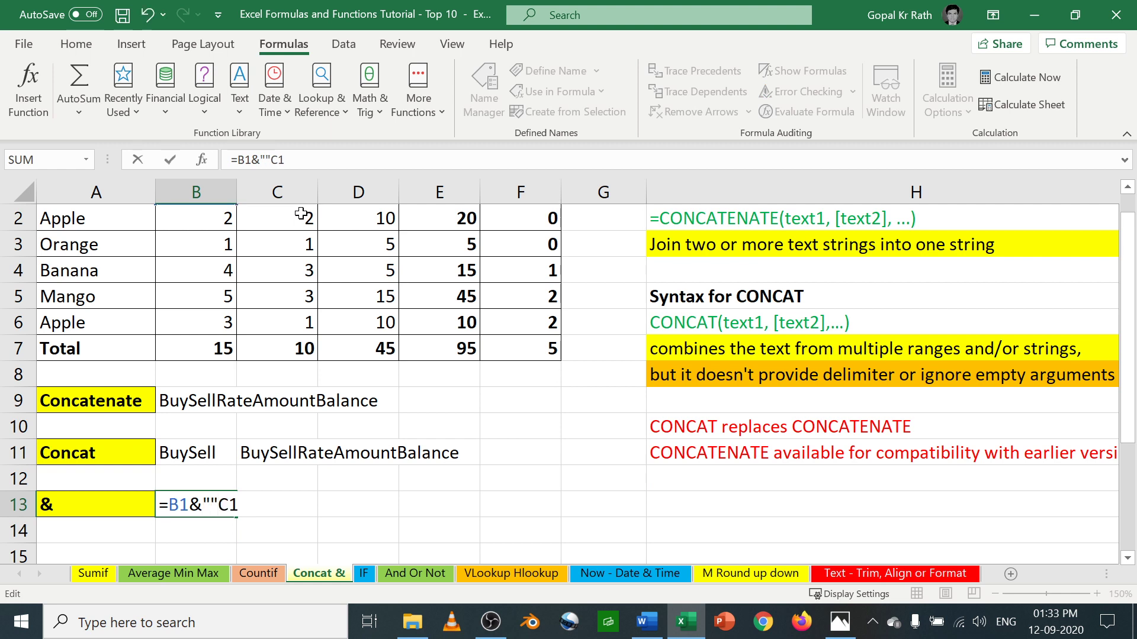
key("Right")
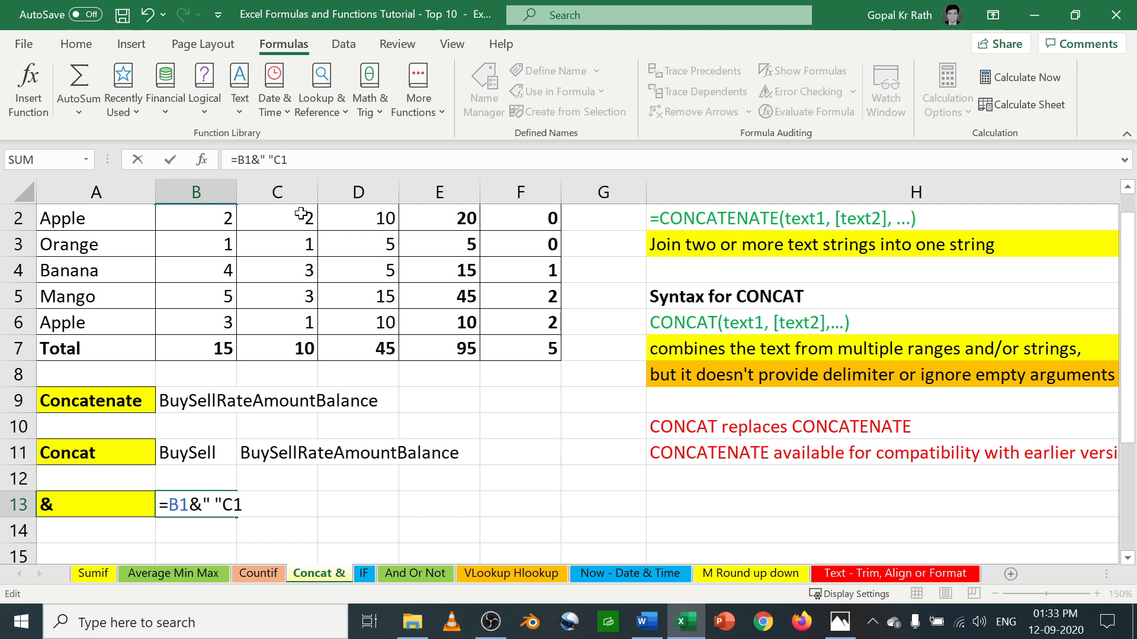
type("&")
scroll(302, 214, "up", 1)
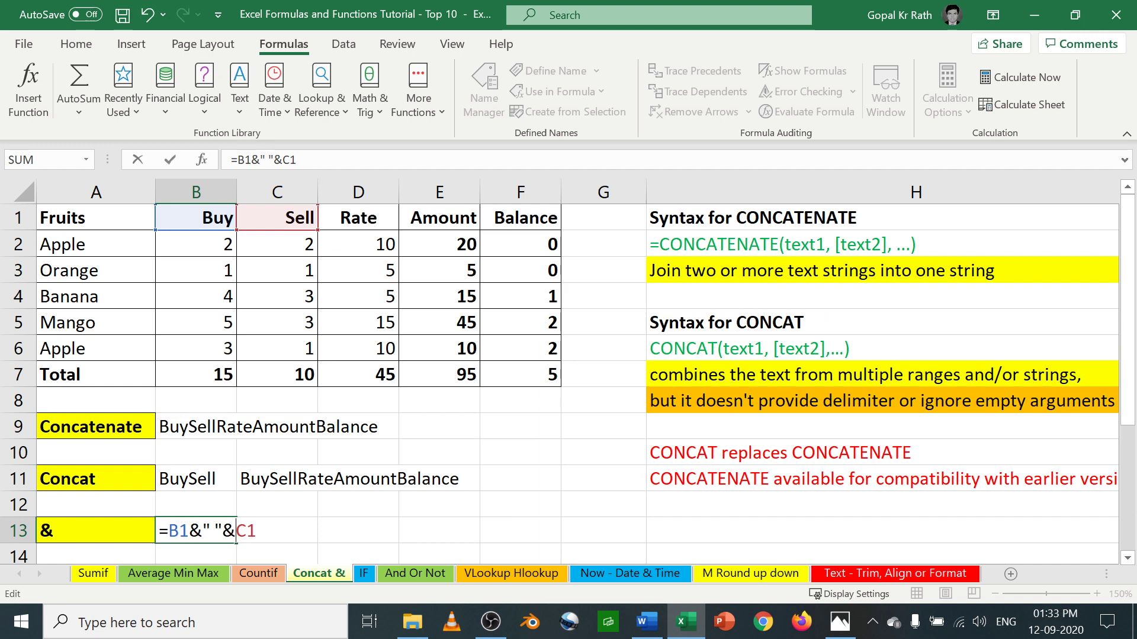
key("ctrl+Return")
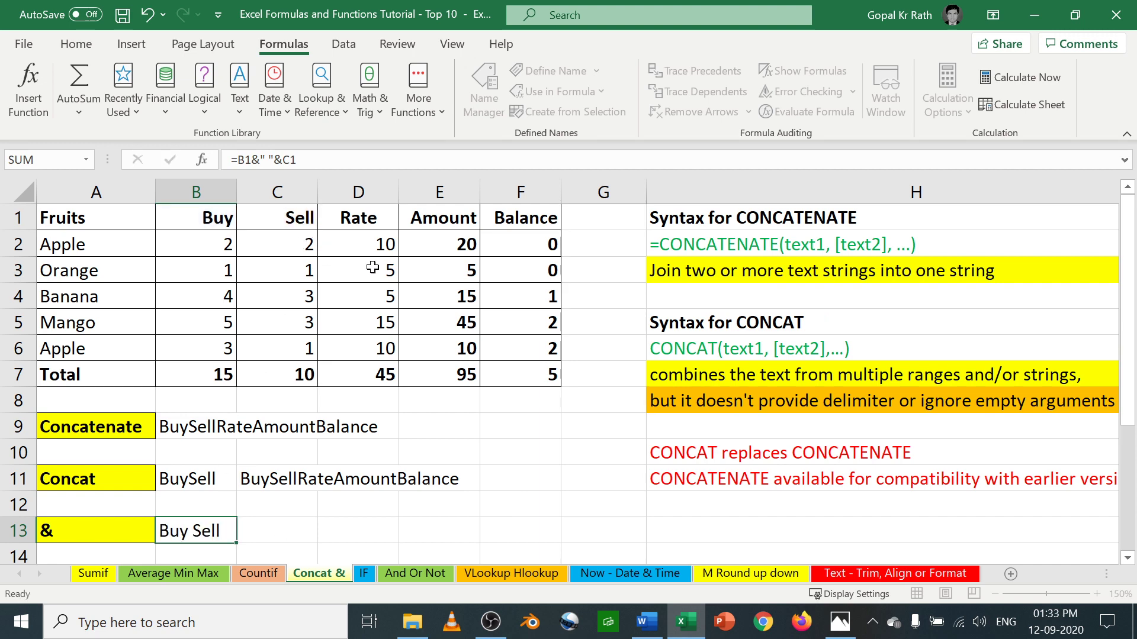
scroll(372, 268, "down", 1)
key("F2")
key("Escape")
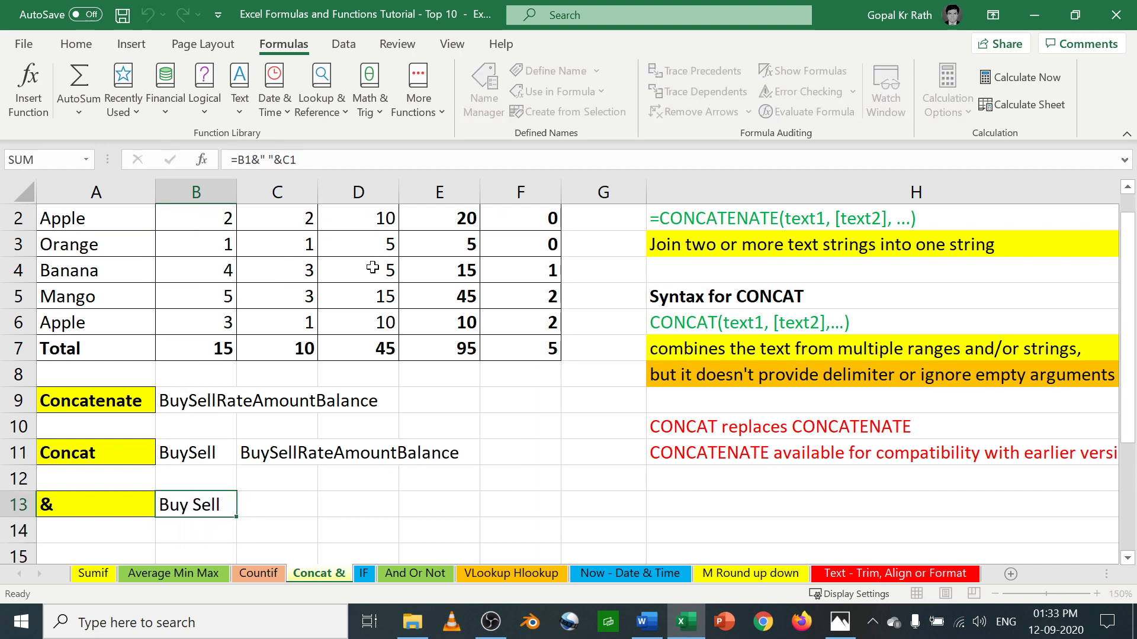
scroll(290, 486, "up", 1)
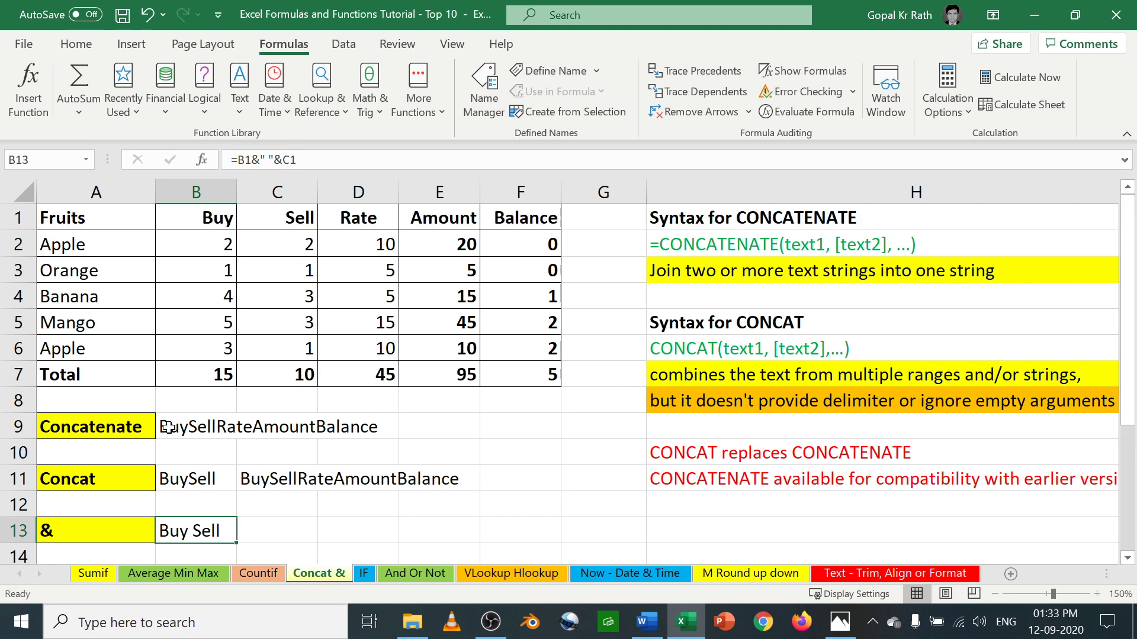
- Add a space argument to the CONCAT formula in B11, making it =CONCAT(B1," ",C1), and check its references
left_click(258, 476)
left_click(185, 475)
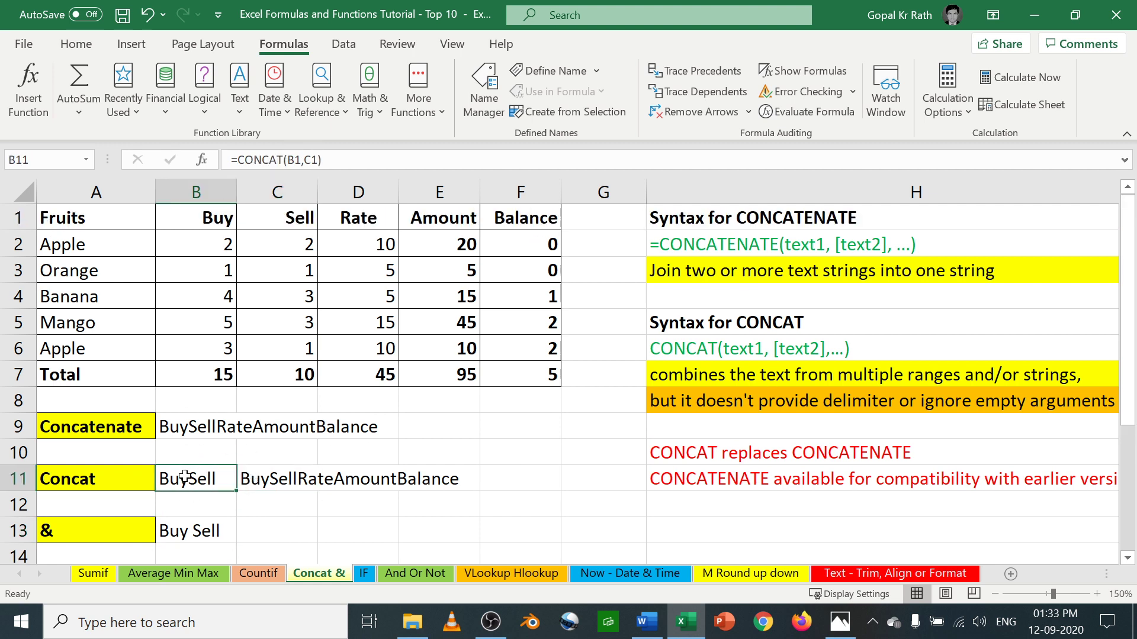
left_click(304, 160)
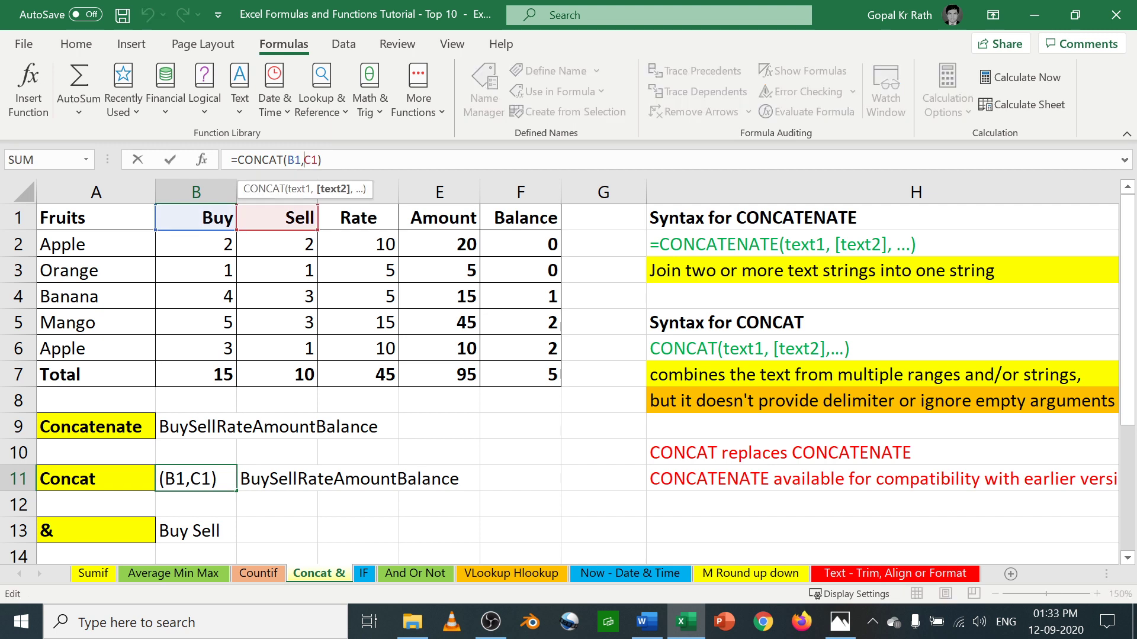
type("\"")
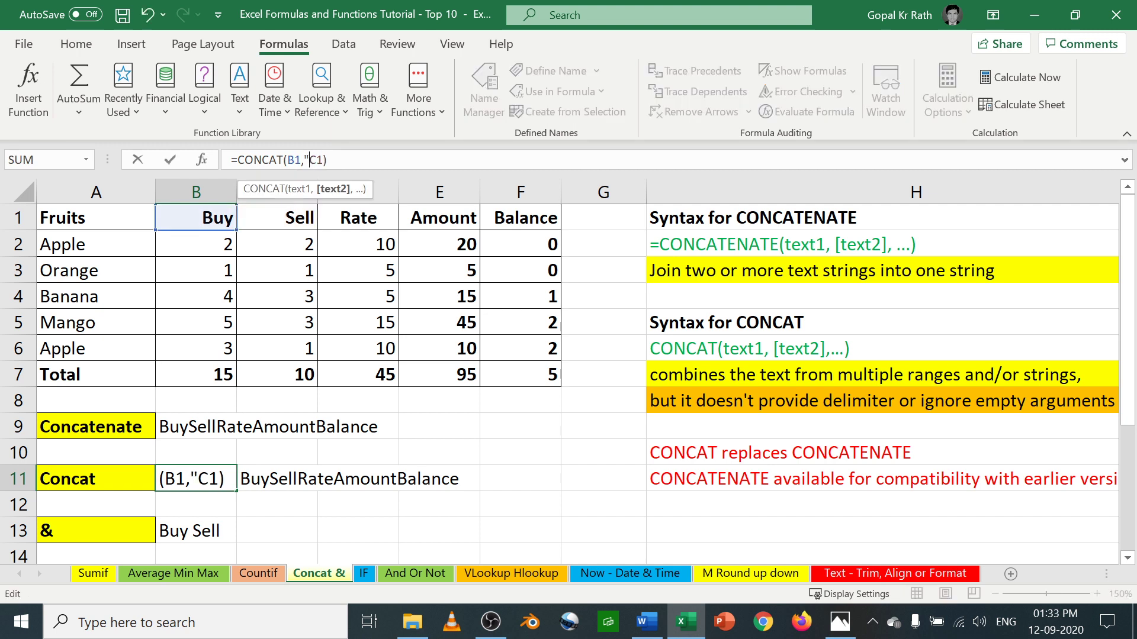
type(" \",")
key("Return")
key("Up")
key("F2")
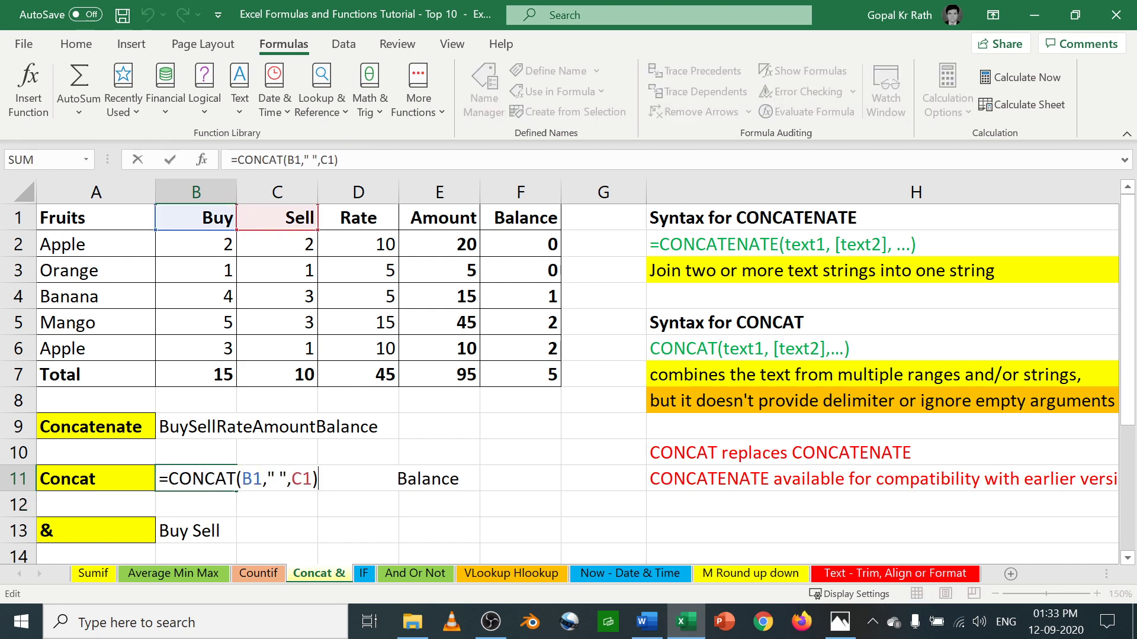
key("Return")
- Compare the CONCATENATE formula in B9 with the & formula in B13
key("Up")
key("Up")
key("Up")
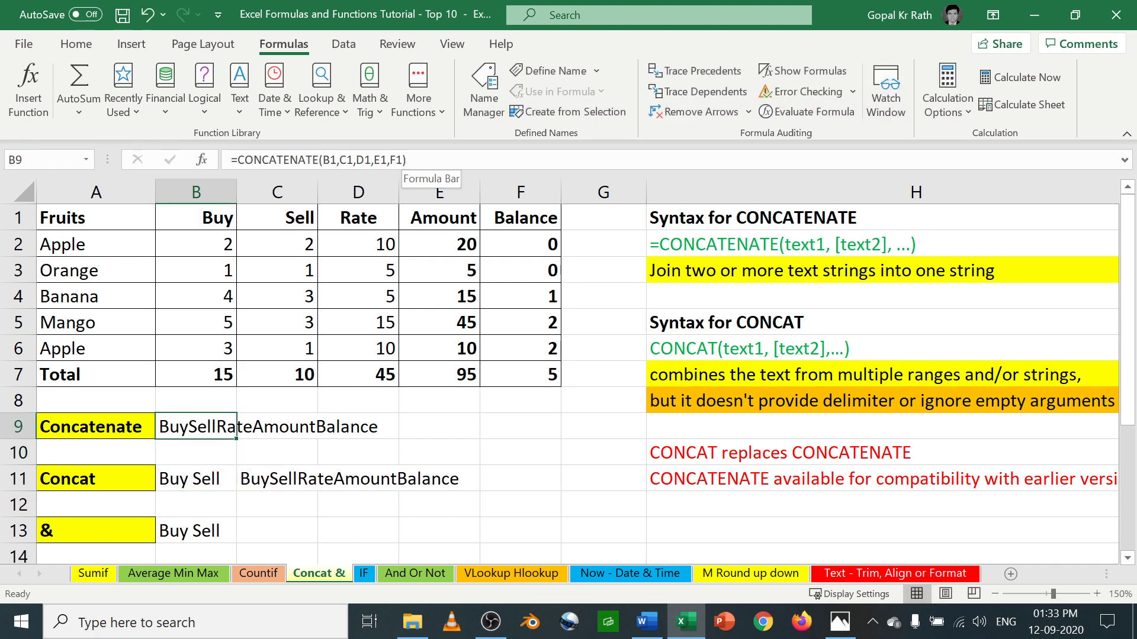
key("Down")
key("Down")
key("Down")
key("Down")
key("F2")
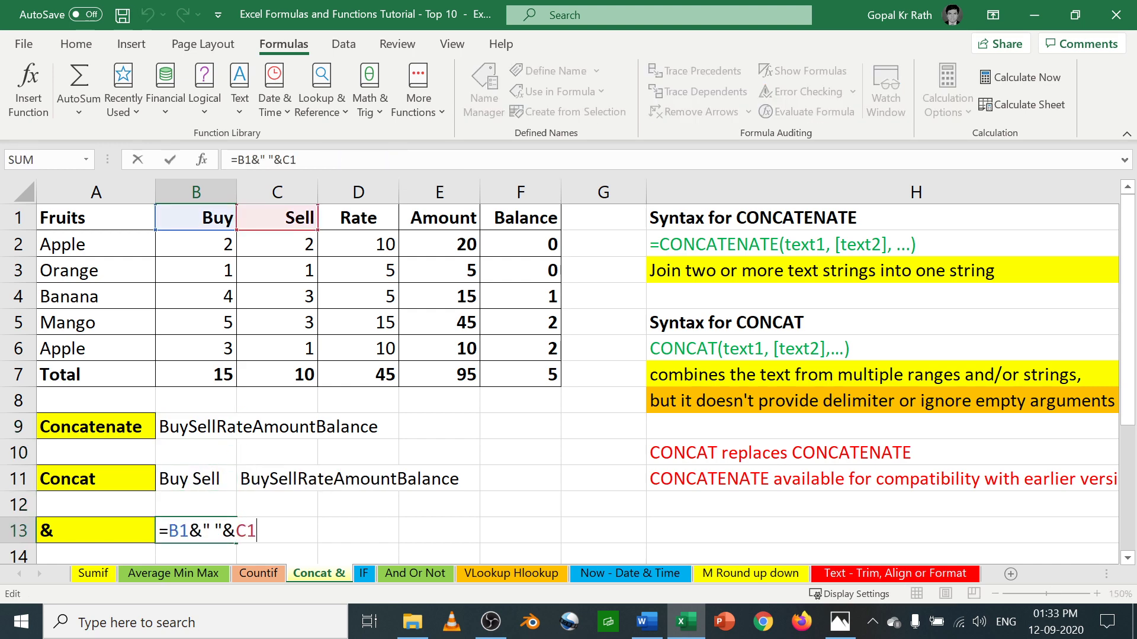
key("ctrl+Return")
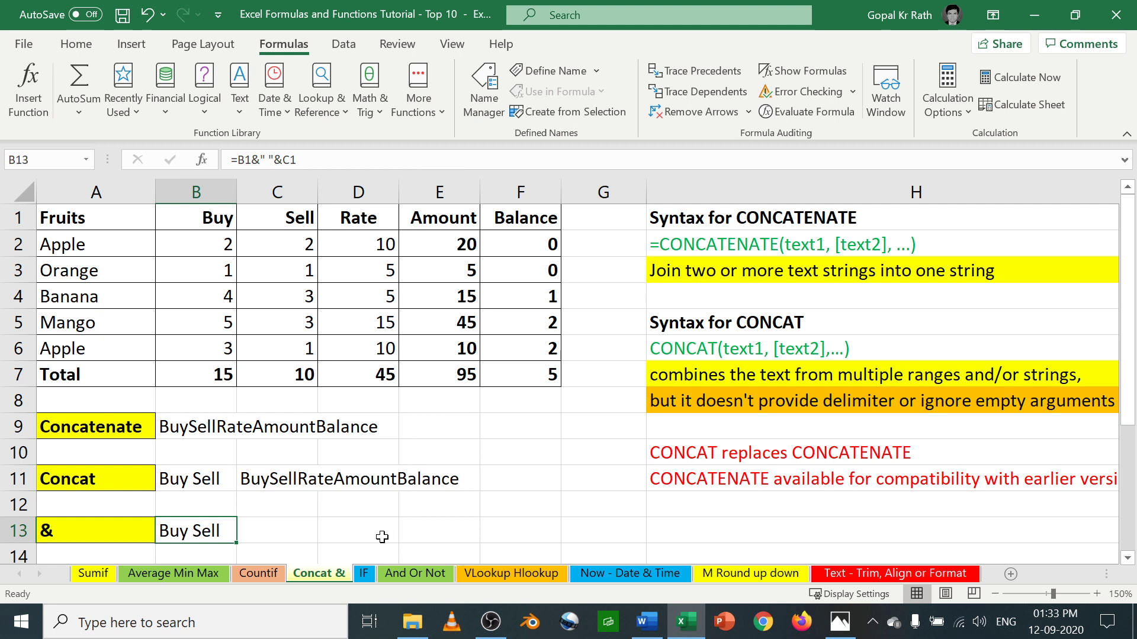
- On the IF sheet, start an IF formula in cell G2 with the logical test D2>5
left_click(364, 574)
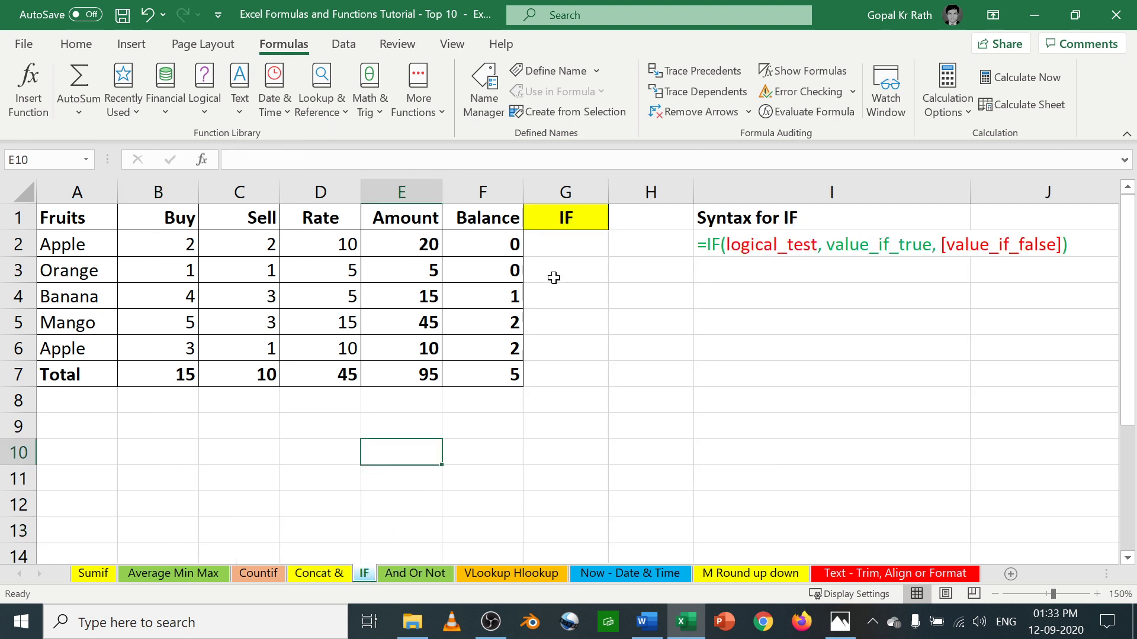
left_click(568, 243)
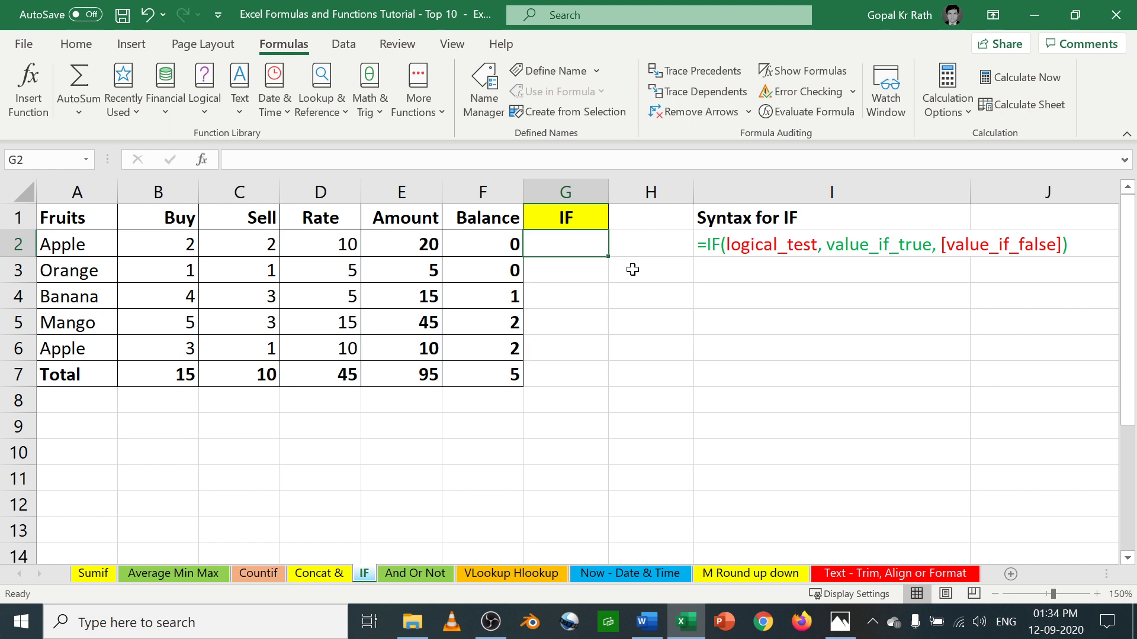
type("=if")
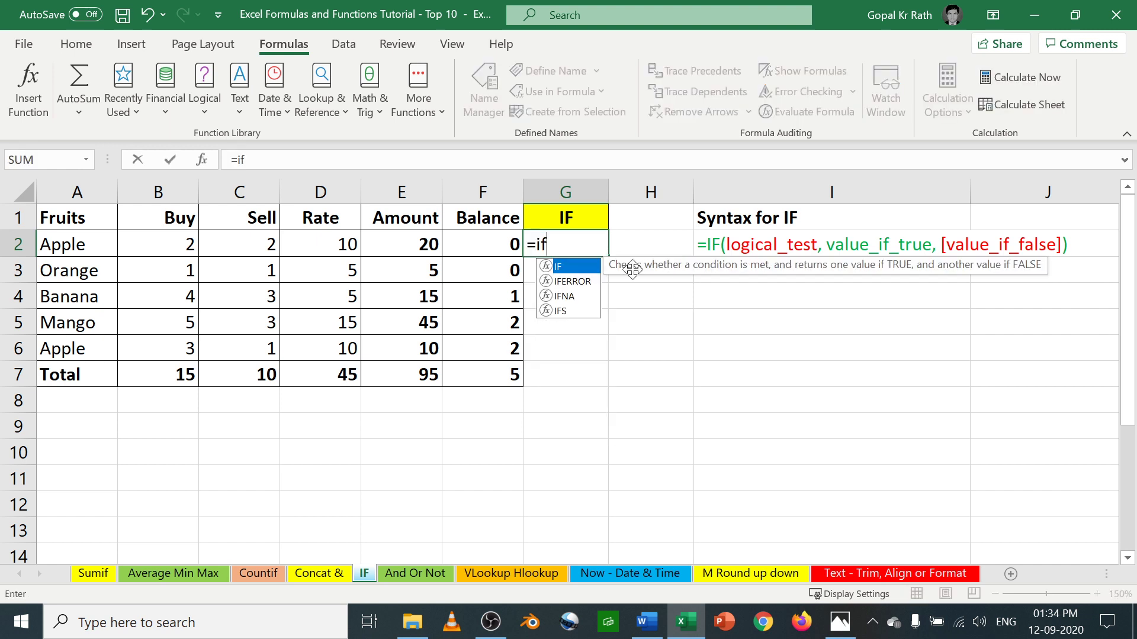
type("(")
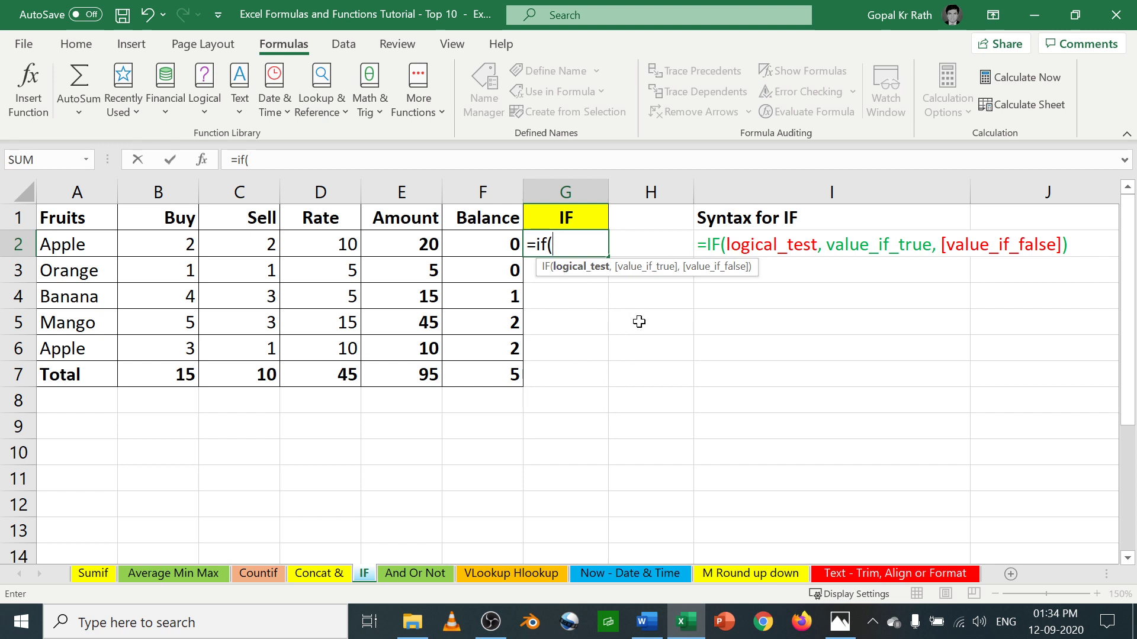
left_click(324, 243)
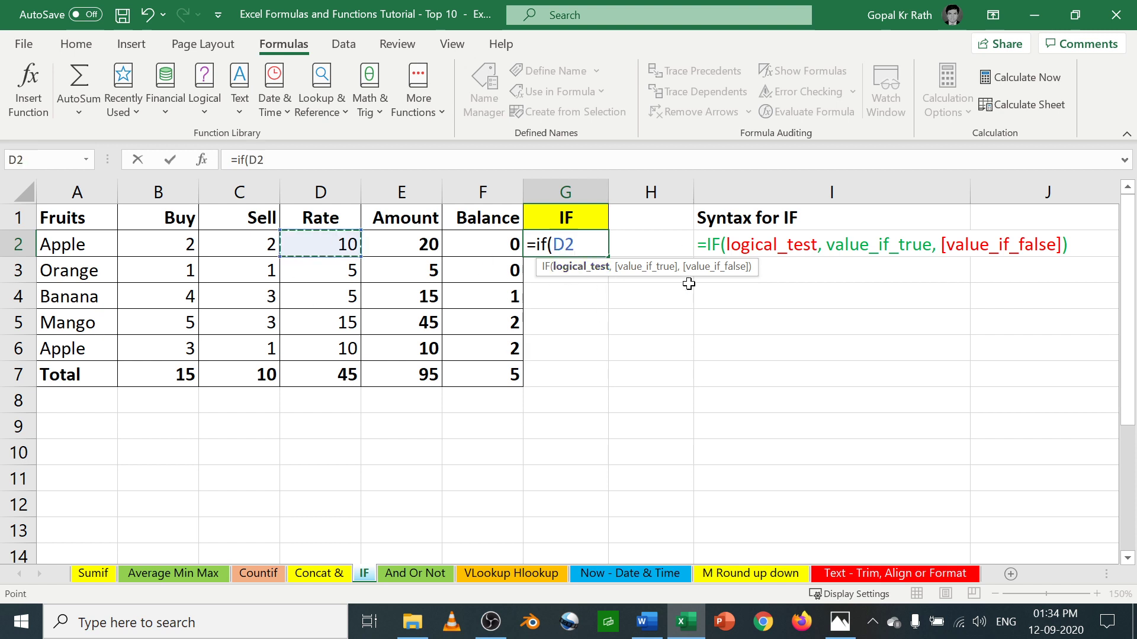
type(">5,")
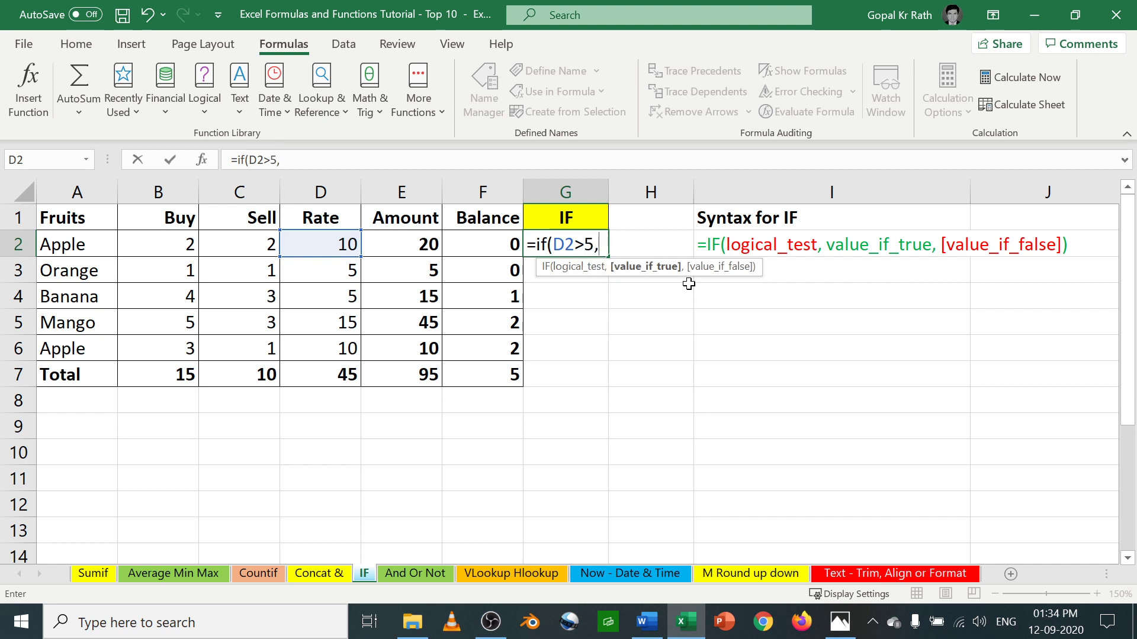
type("\"")
key("BackSpace")
type("100")
key("BackSpace")
key("BackSpace")
key("BackSpace")
- Complete the G2 formula as =IF(D2>5,"ok","not ok") and check its reference
type("\"ok\",")
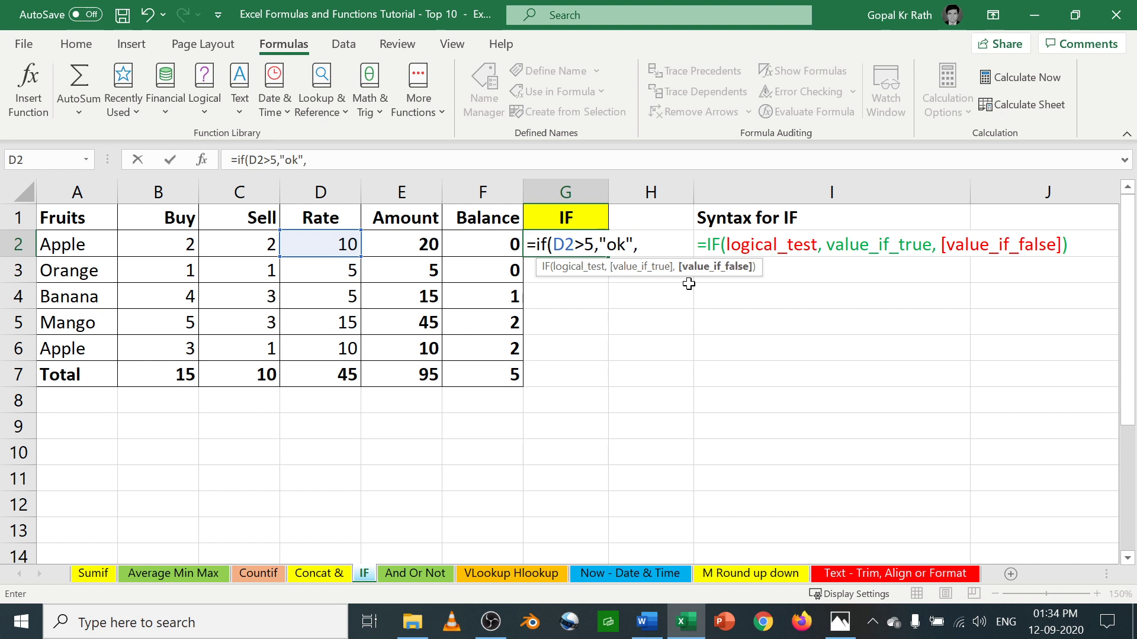
type("\"not ok\"")
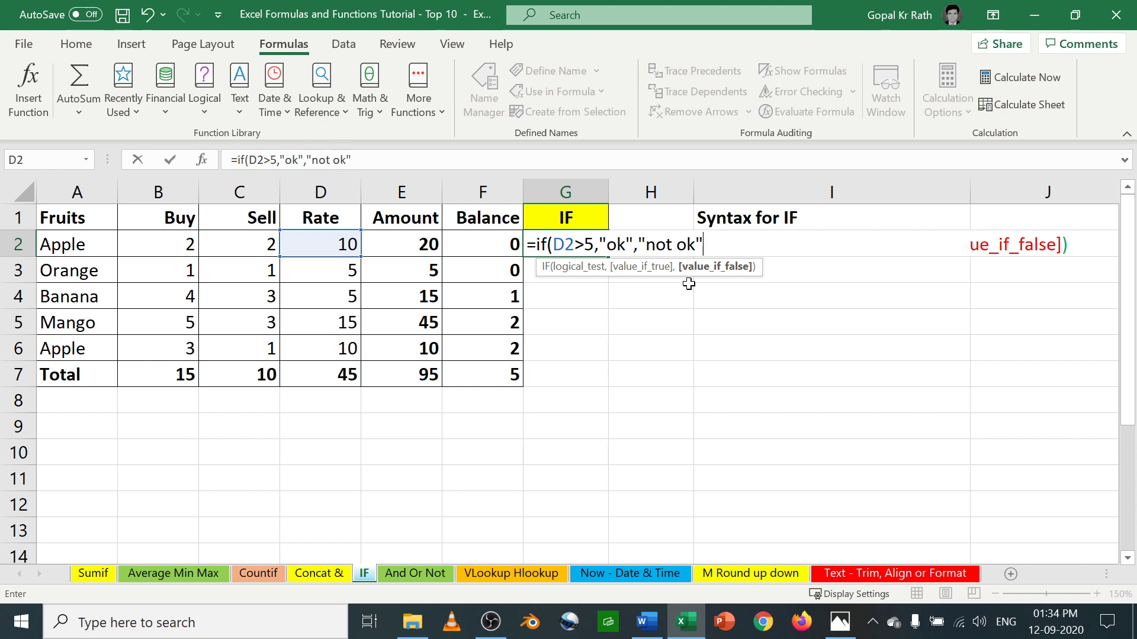
type(")")
key("Return")
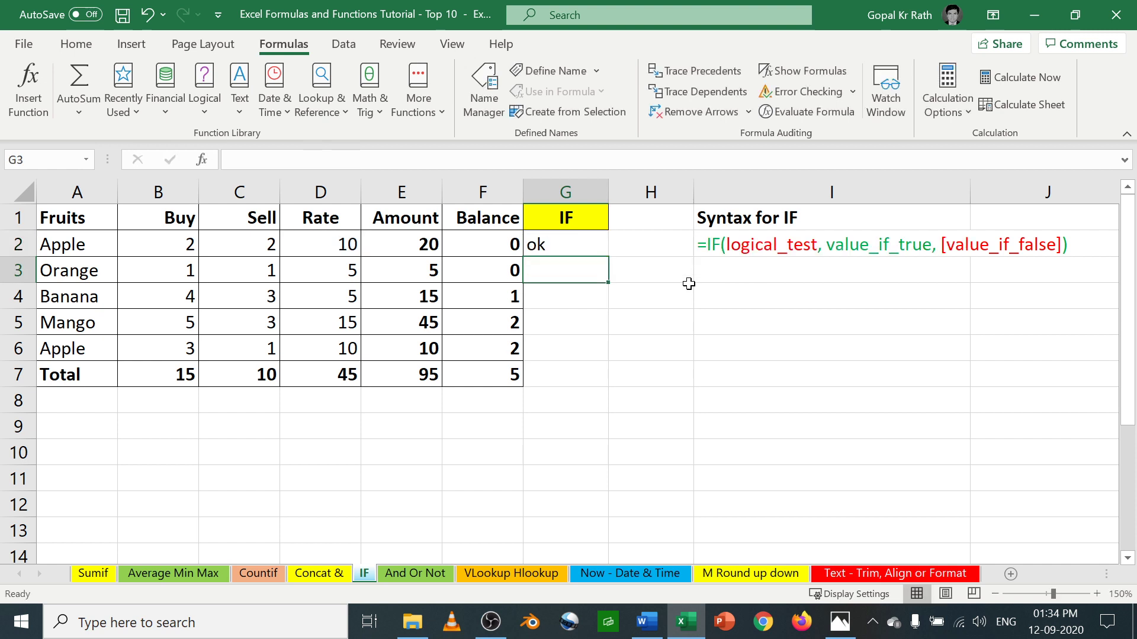
key("Up")
key("F2")
key("Escape")
key("F2")
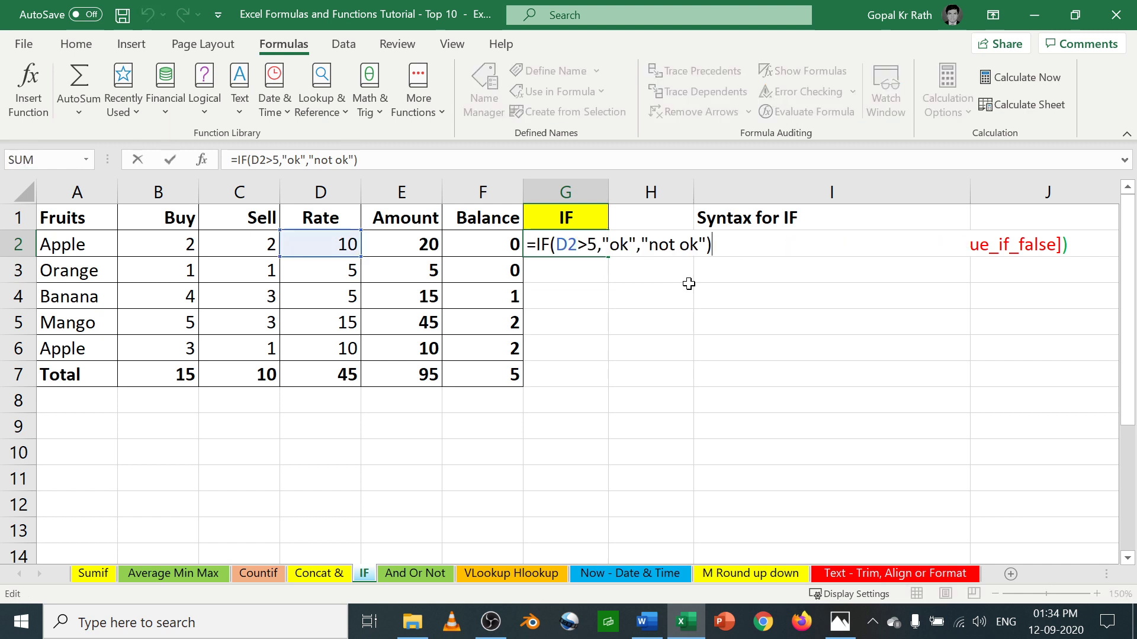
key("Escape")
key("shift+Down")
key("shift+Down")
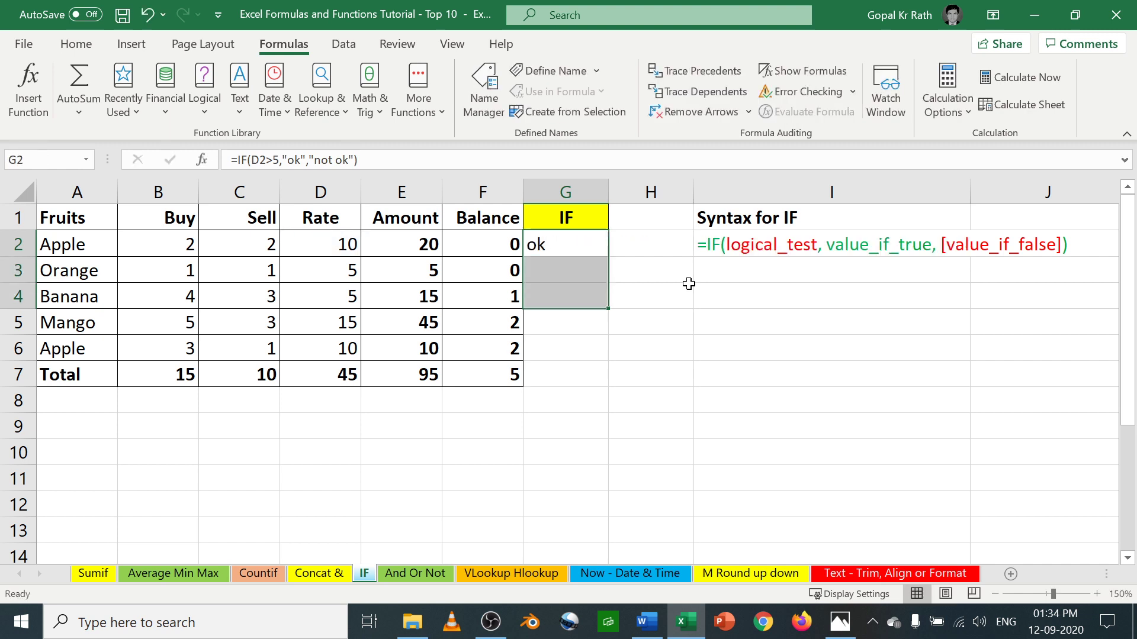
key("Left")
key("ctrl+Down")
key("Up")
key("Up")
key("Up")
key("Up")
key("Up")
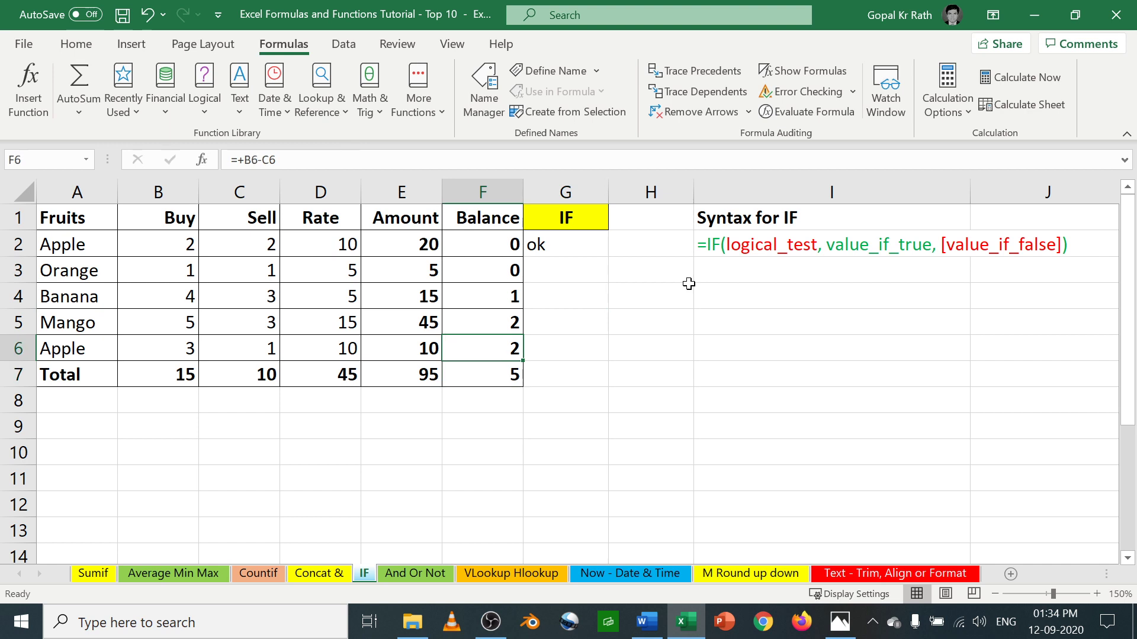
key("Right")
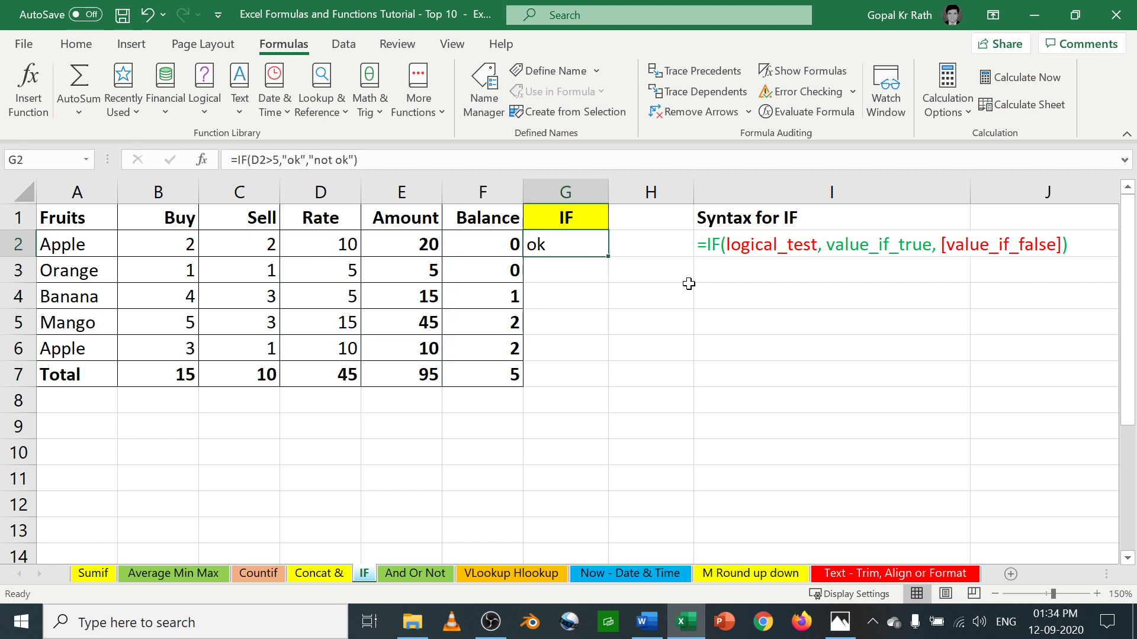
- Fill the IF formula from G2 down through G7
key("Left")
key("ctrl+Down")
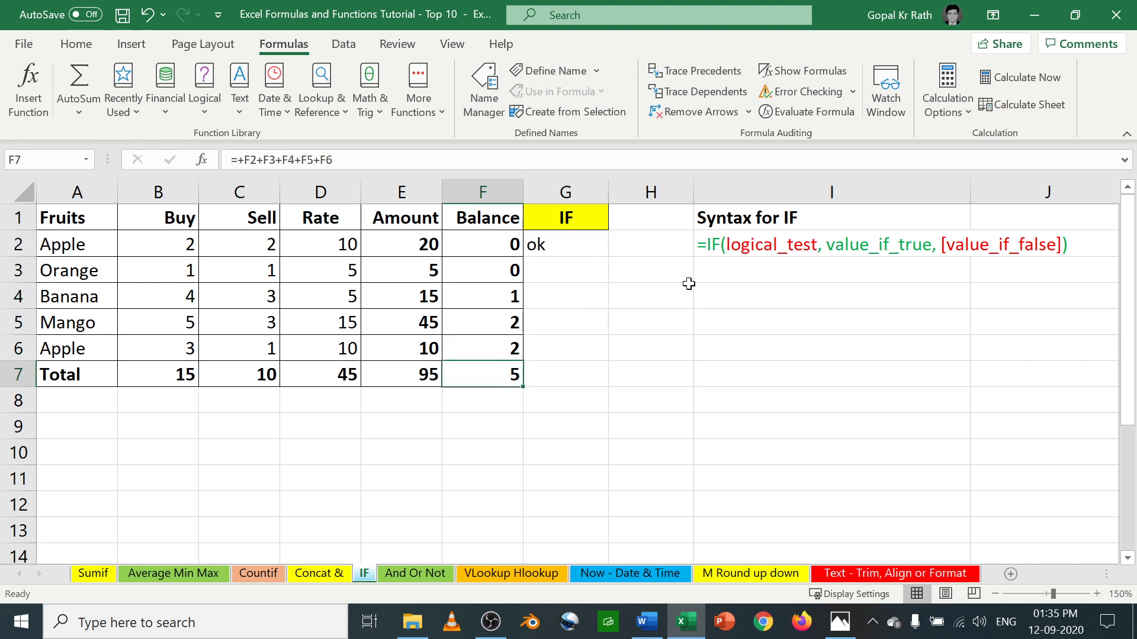
key("Right")
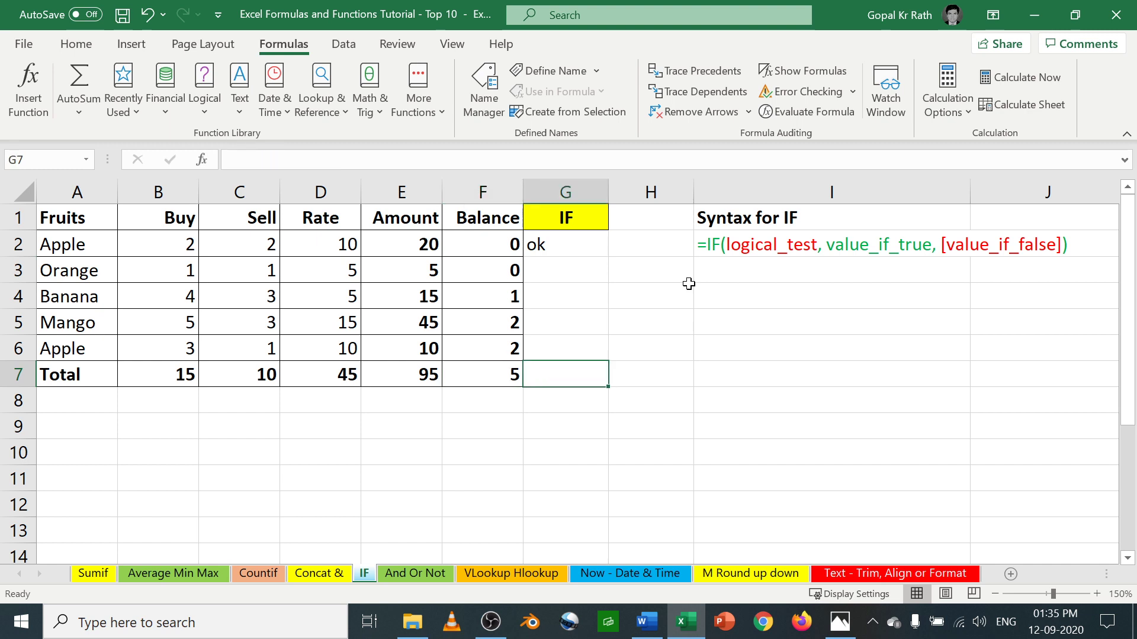
key("ctrl+shift+Up")
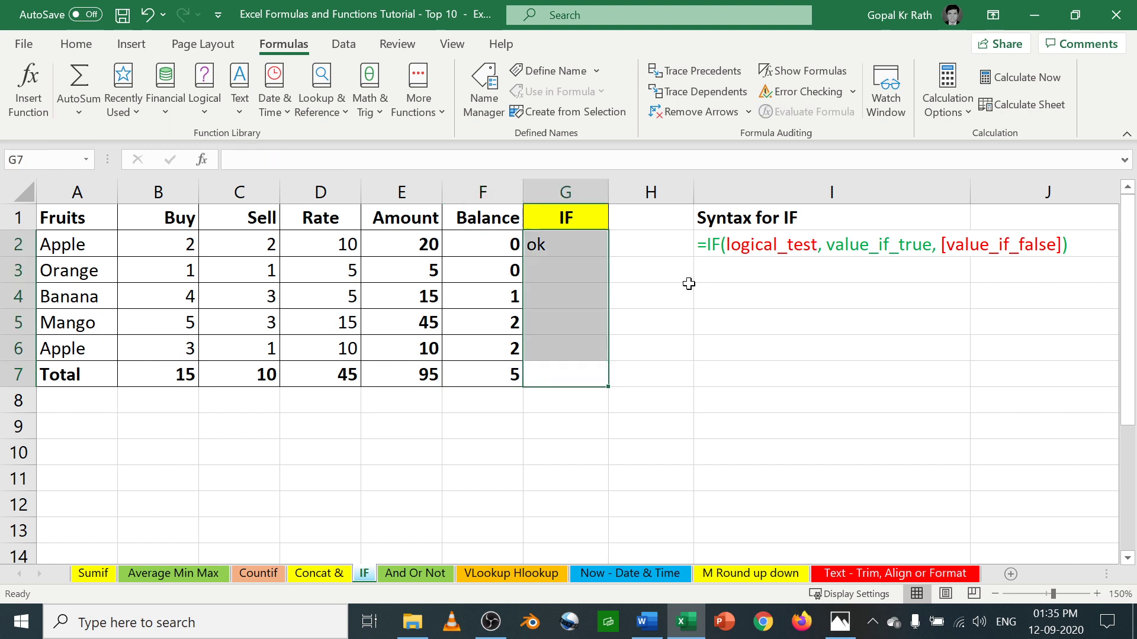
key("ctrl+d")
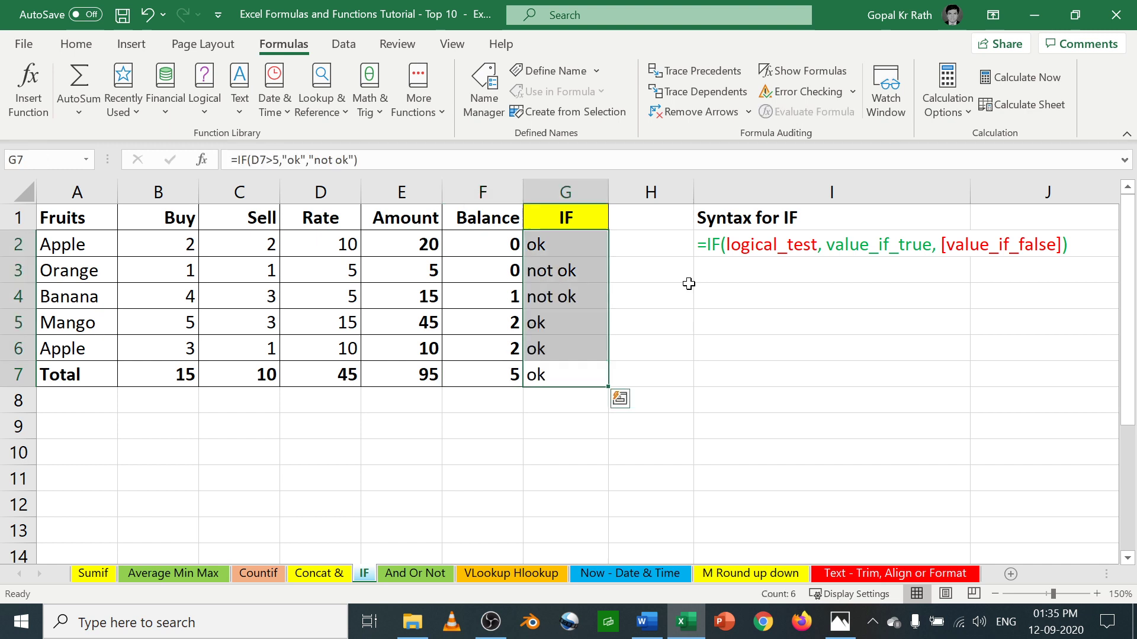
- Check the cell references of the filled IF formulas in G4 and G3, and review the results down to G7
key("Down")
key("Up")
key("Up")
key("Up")
key("Up")
key("F2")
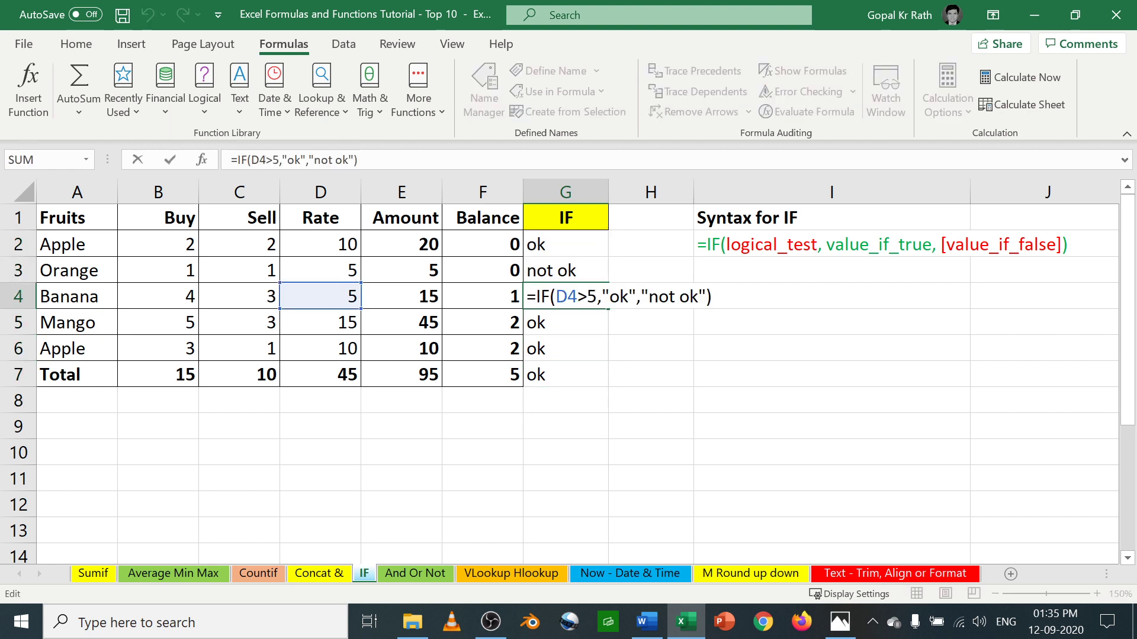
key("Escape")
key("Up")
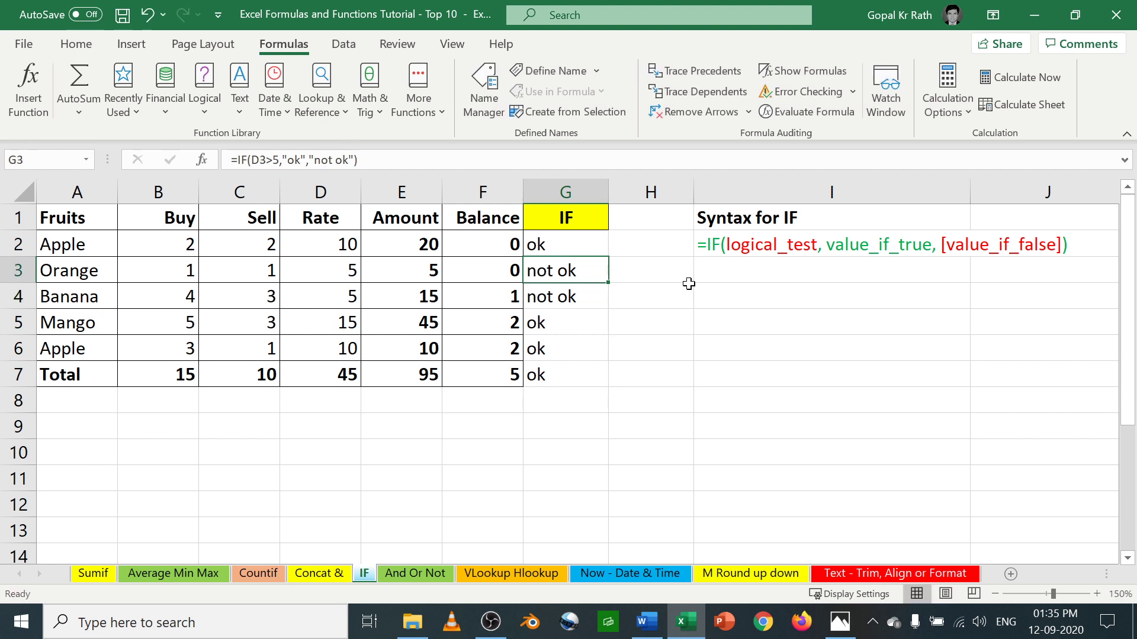
key("F2")
key("Escape")
key("Down")
key("Down")
key("Down")
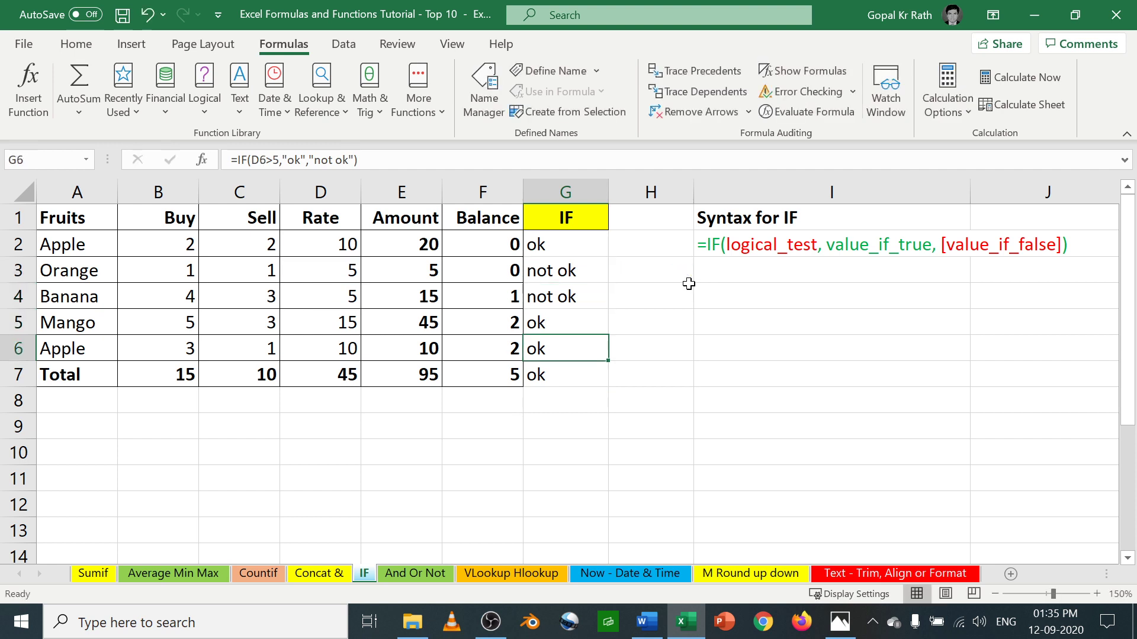
key("Down")
- In the G2 IF formula, replace the value_if_true argument "ok" with 100
key("Up")
key("Up")
key("Up")
key("Up")
key("Up")
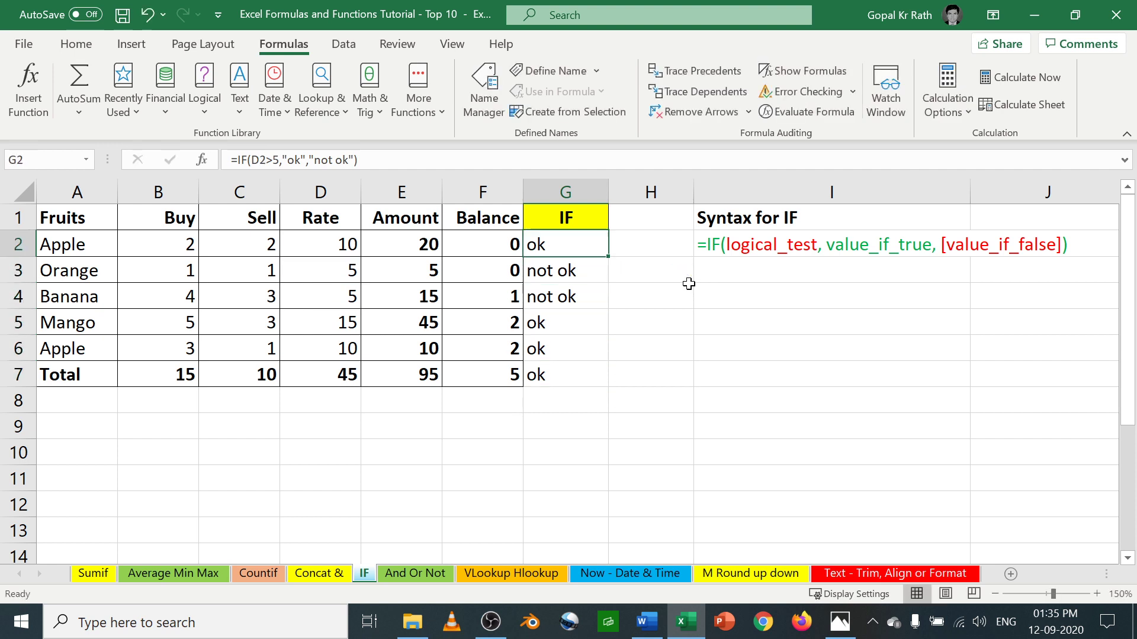
key("F2")
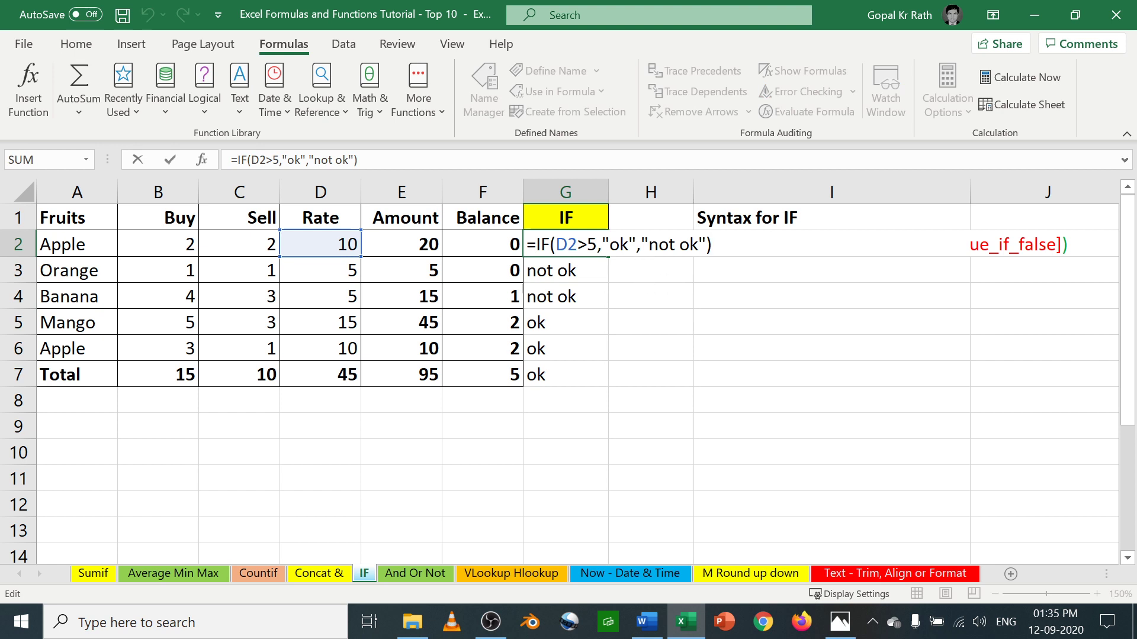
double_click(622, 244)
key("shift+Left")
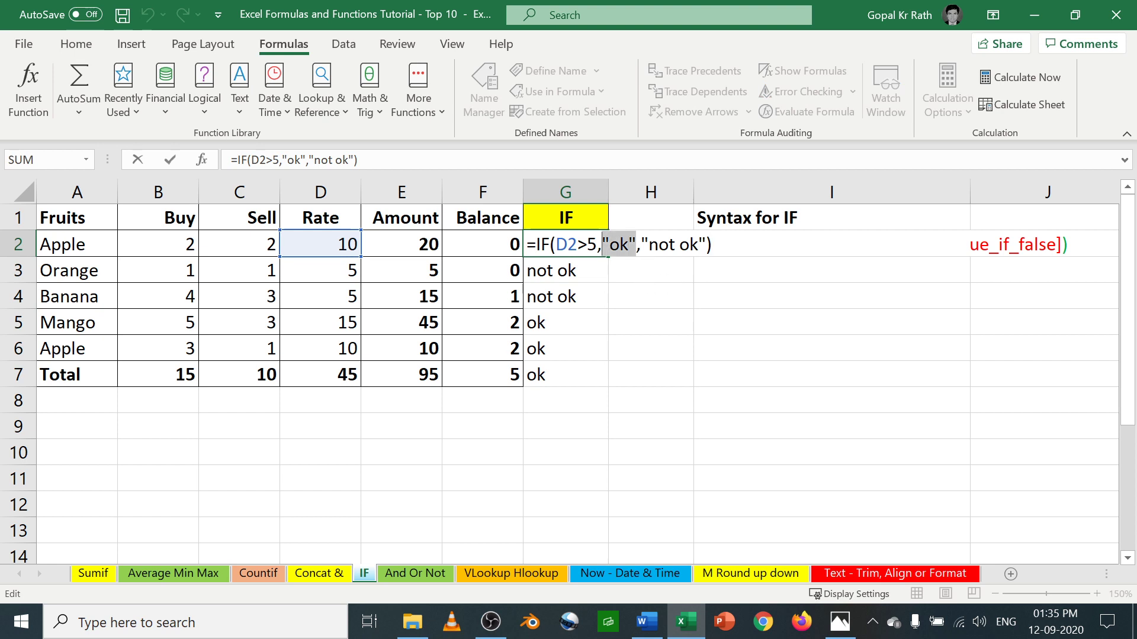
type("100")
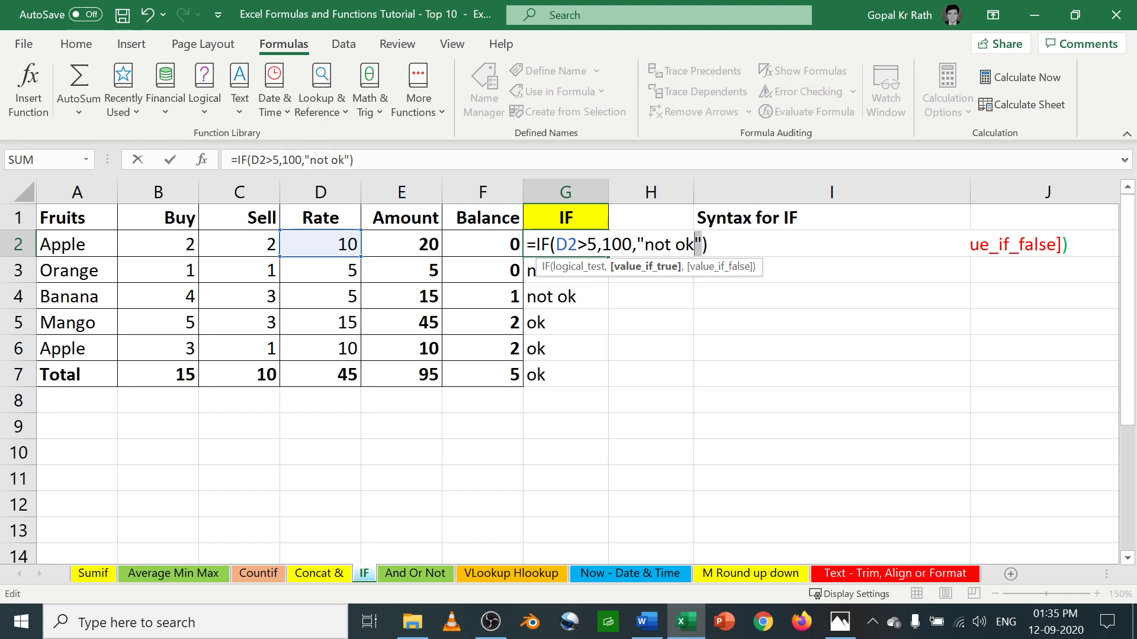
- Replace the value_if_false argument "not ok" with 50, making G2 =IF(D2>5,100,50), and check its reference
left_click_drag(698, 244, 636, 246)
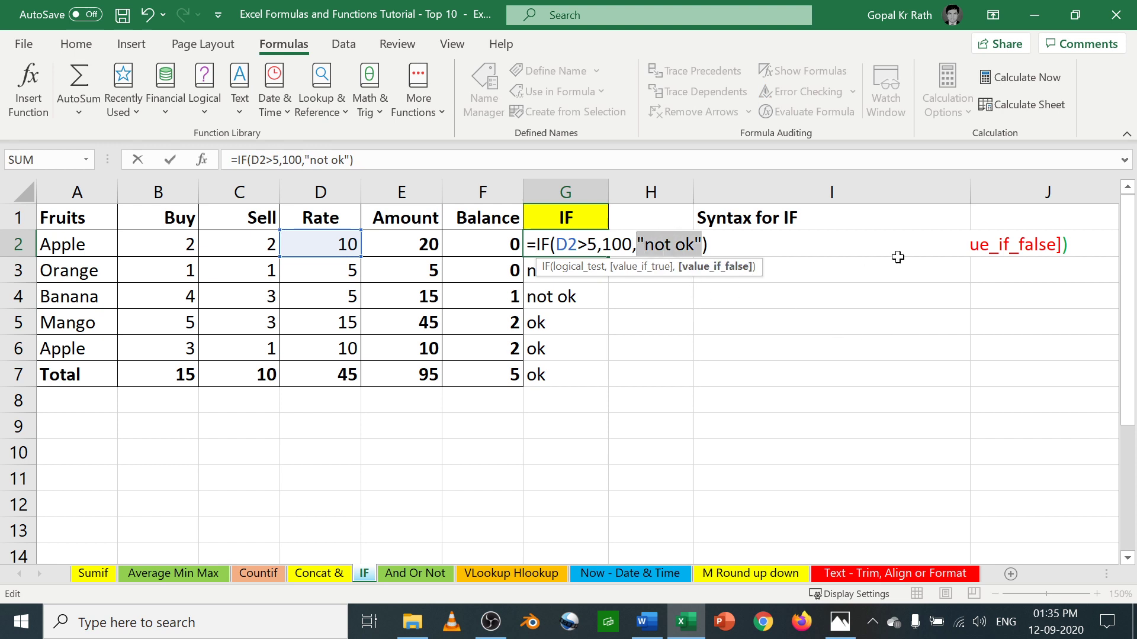
type("50")
key("Return")
key("Up")
key("F2")
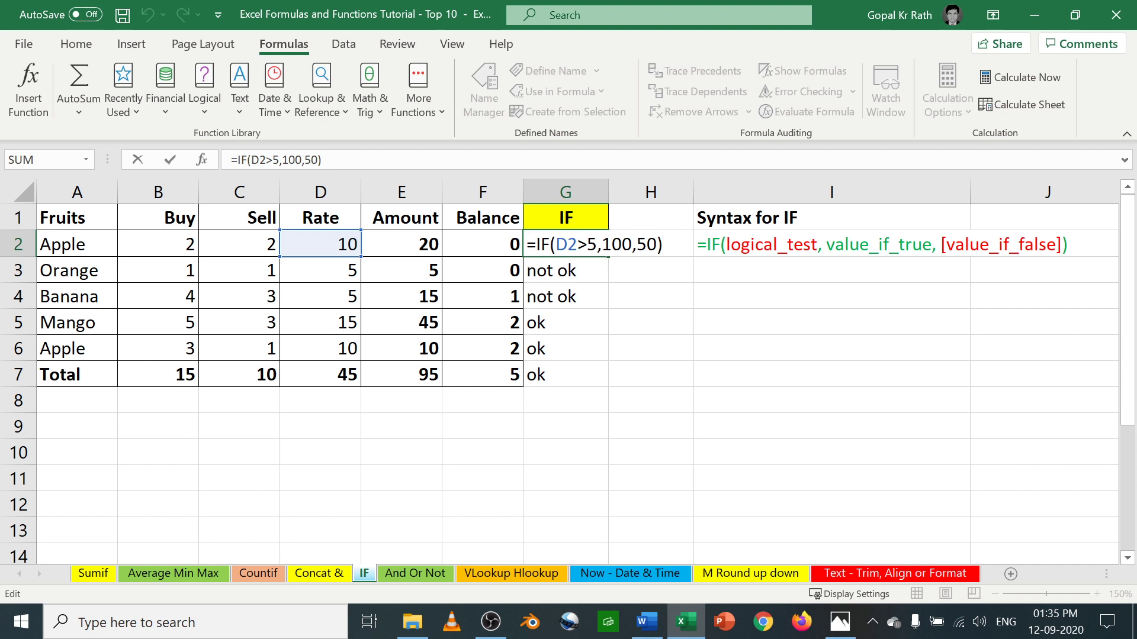
key("ctrl+Return")
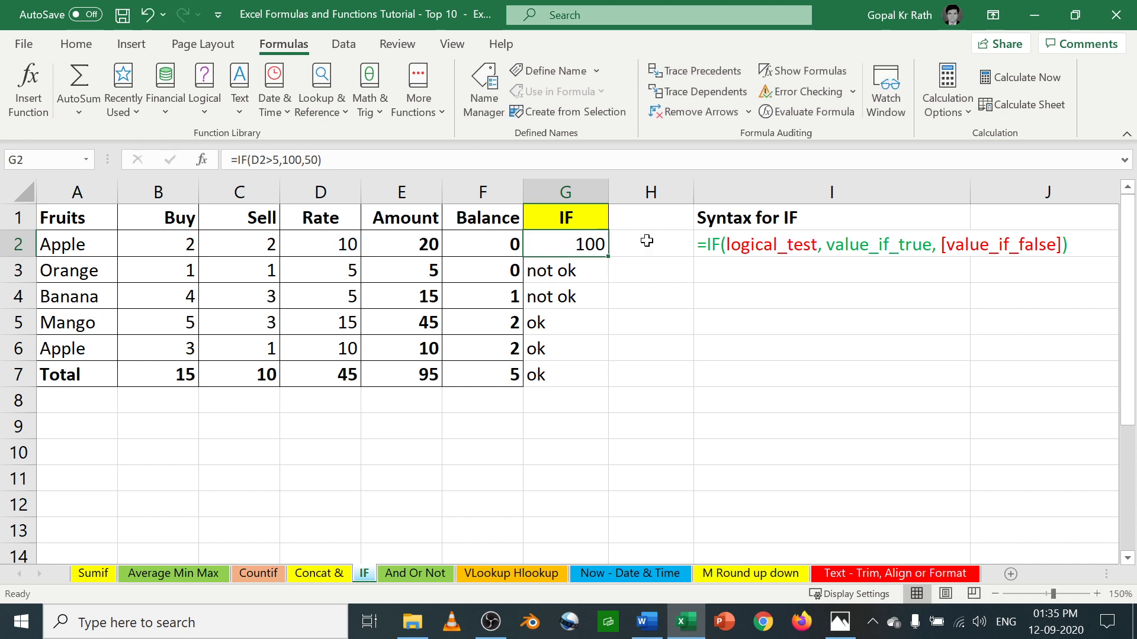
- Fill the numeric IF formula from G2 down through G7 and check the reference in G3
key("ctrl+shift+Down")
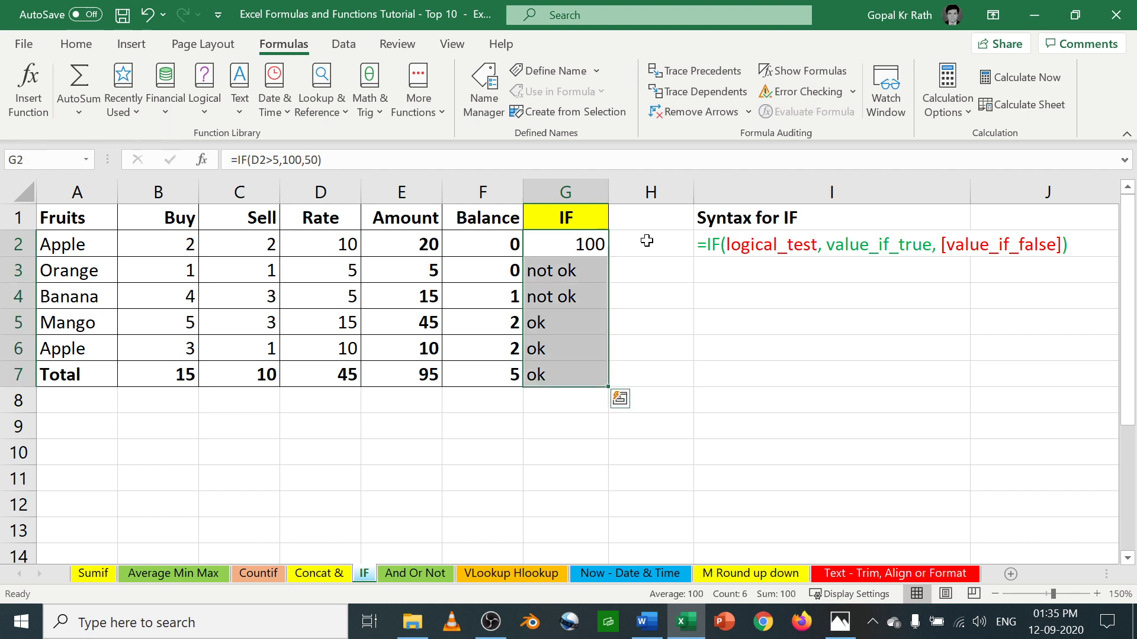
key("ctrl+d")
key("Down")
key("F2")
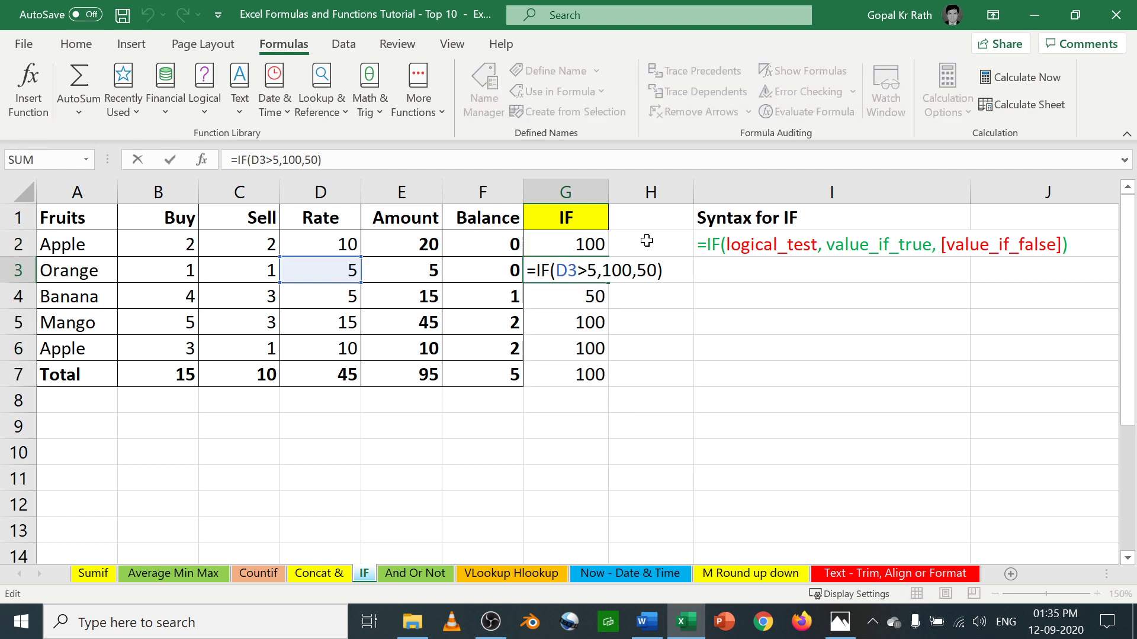
key("Return")
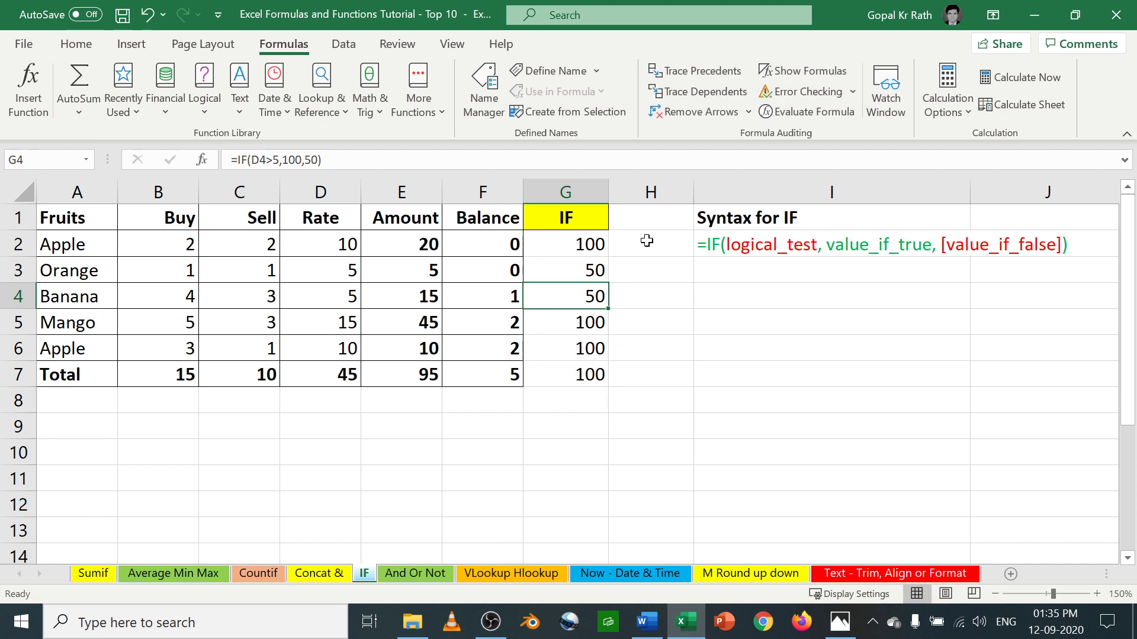
- Open the And Or Not sheet and examine the AND, OR and NOT column headers in G1:I1
left_click(412, 572)
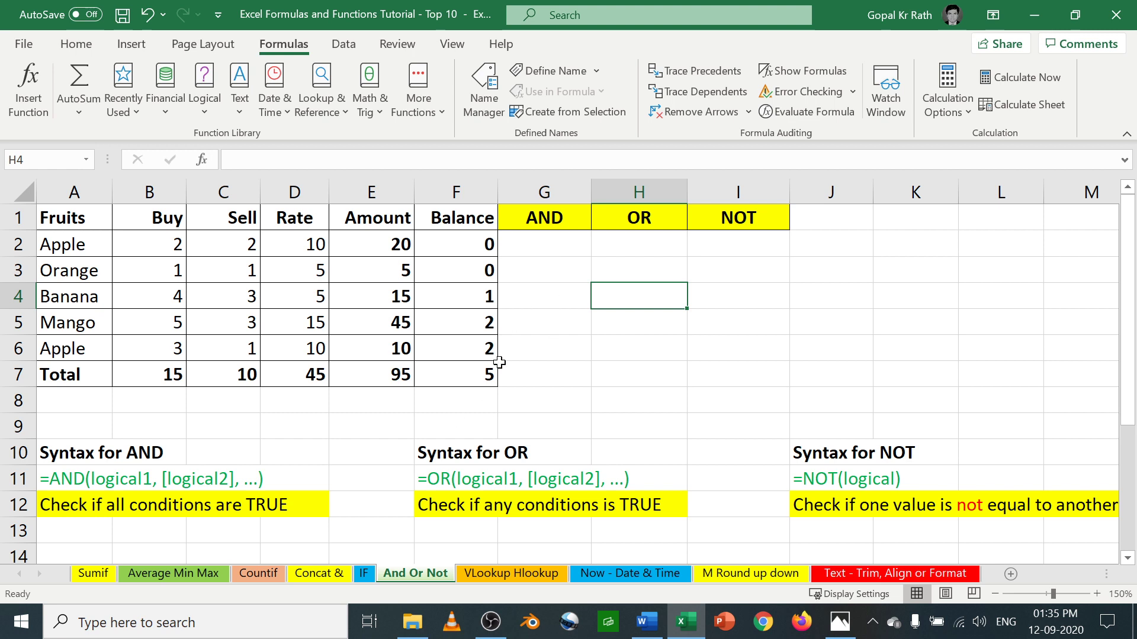
left_click_drag(550, 221, 734, 217)
left_click(551, 264)
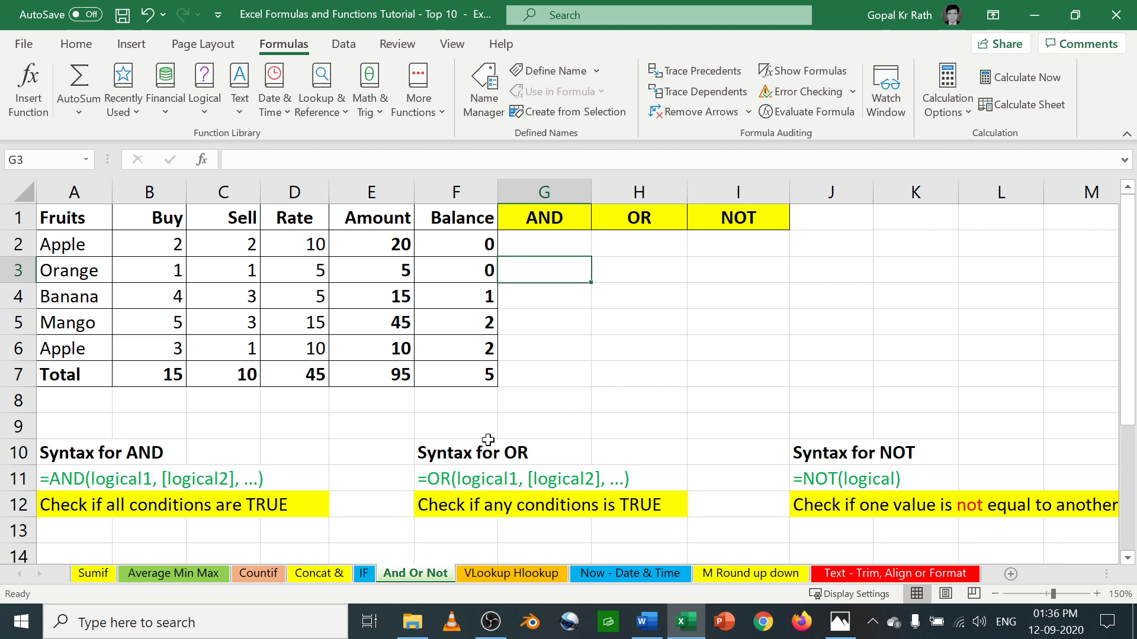
left_click(522, 248)
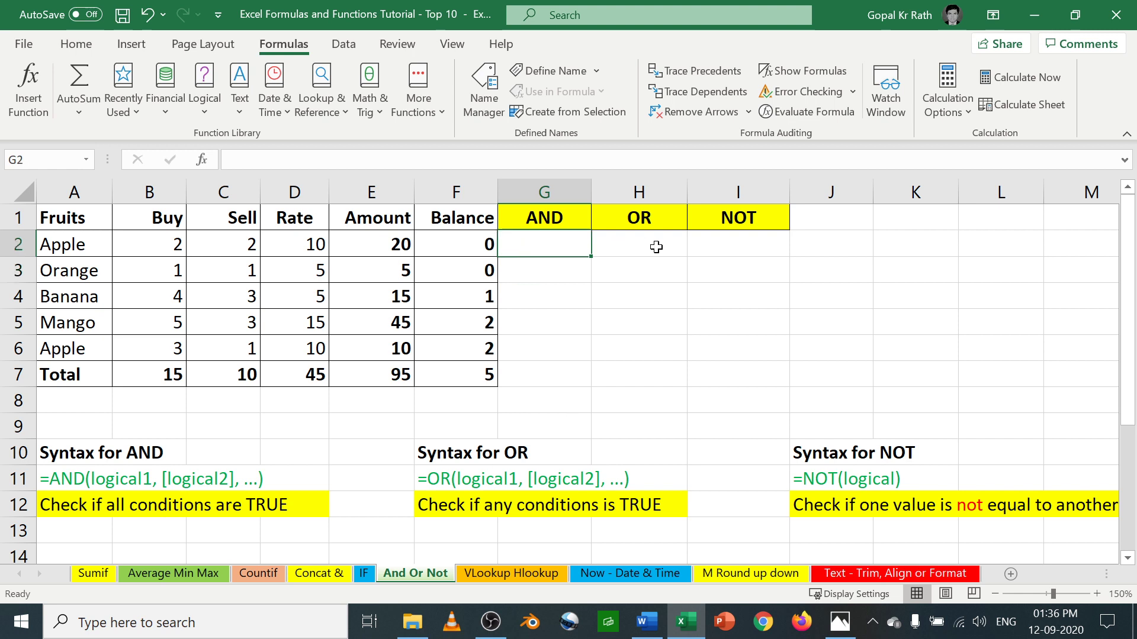
key("Up")
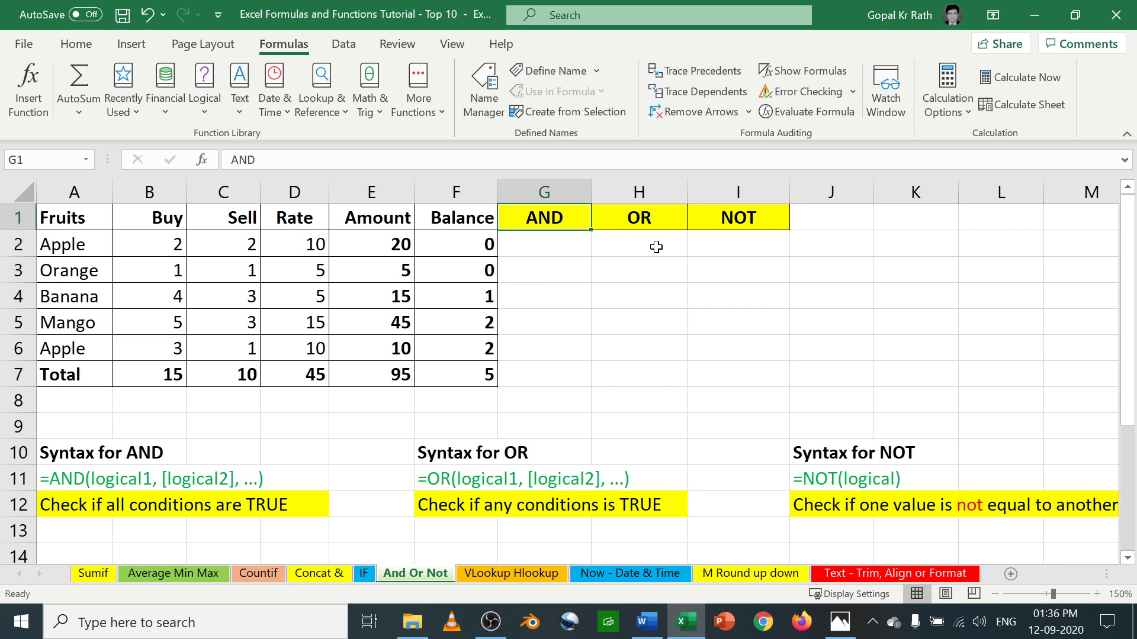
key("Right")
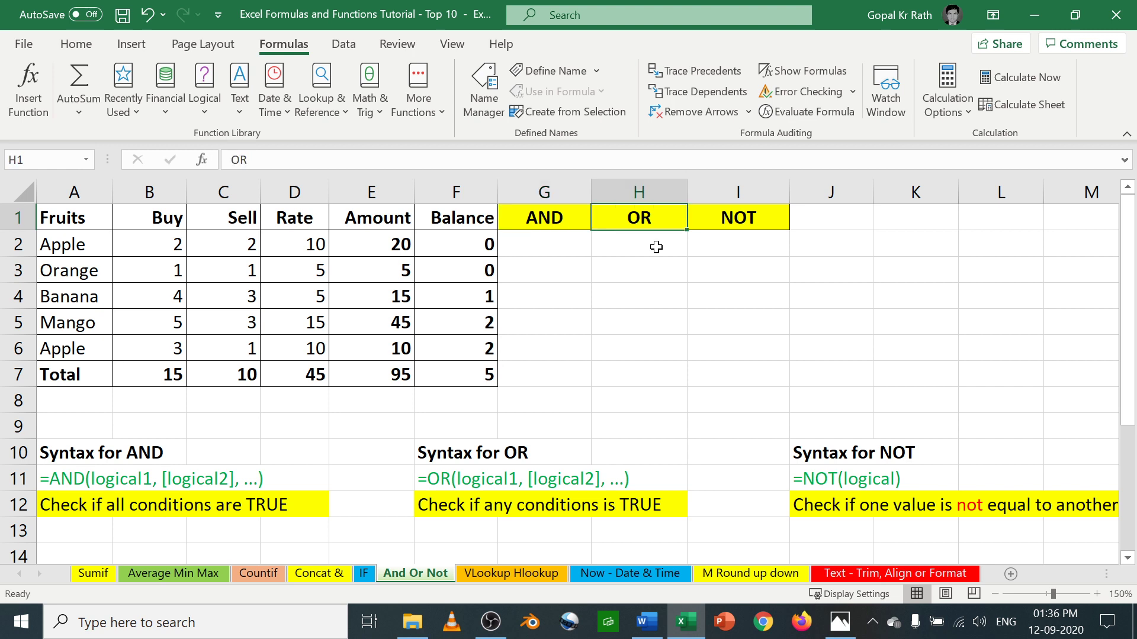
key("Right")
key("Left")
key("Left")
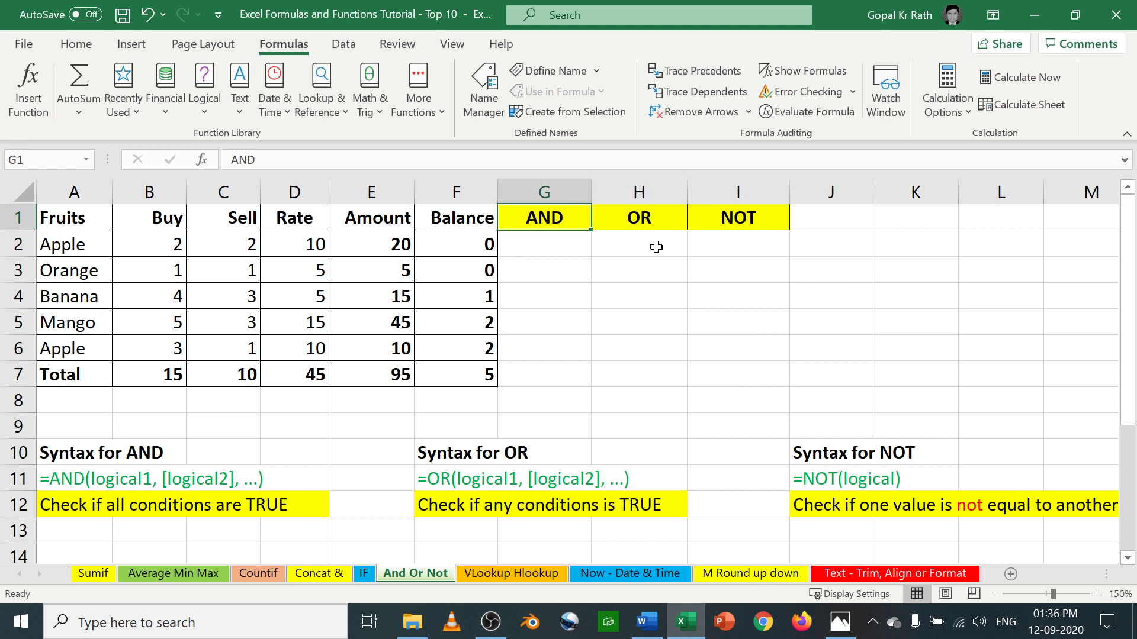
- Start an AND formula in cell G2 with the first condition E2>5
key("Down")
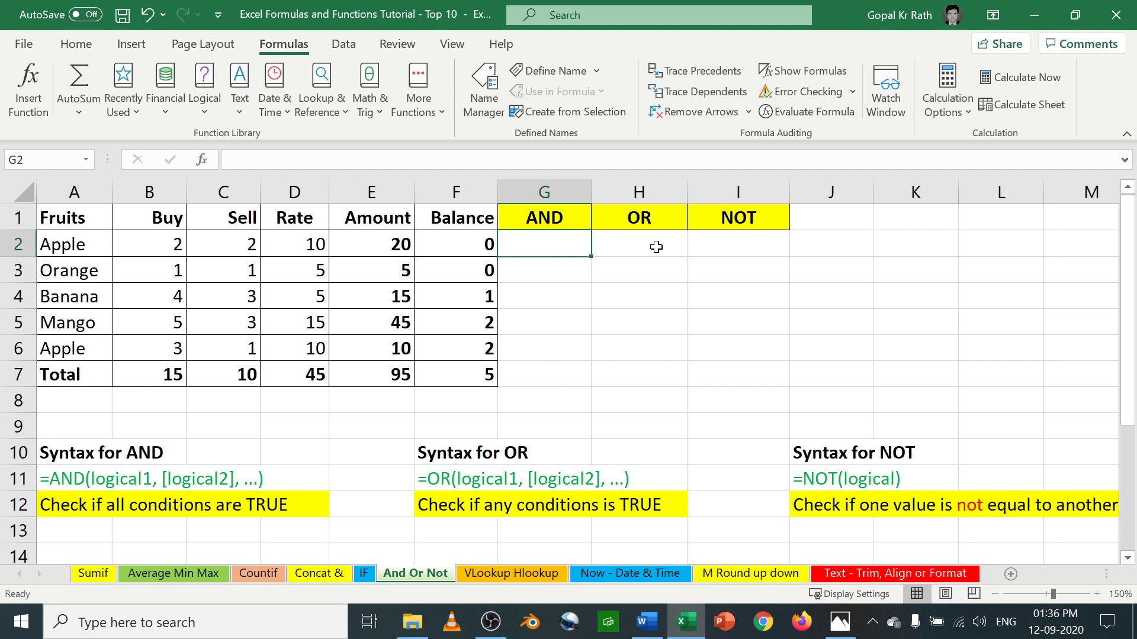
type("=")
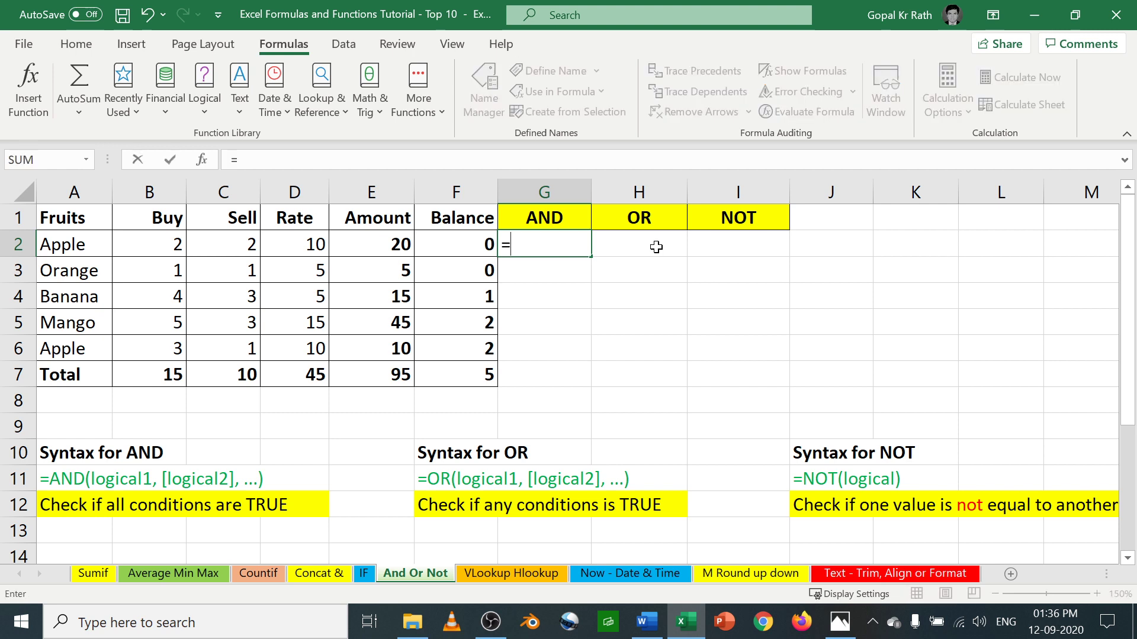
type("a")
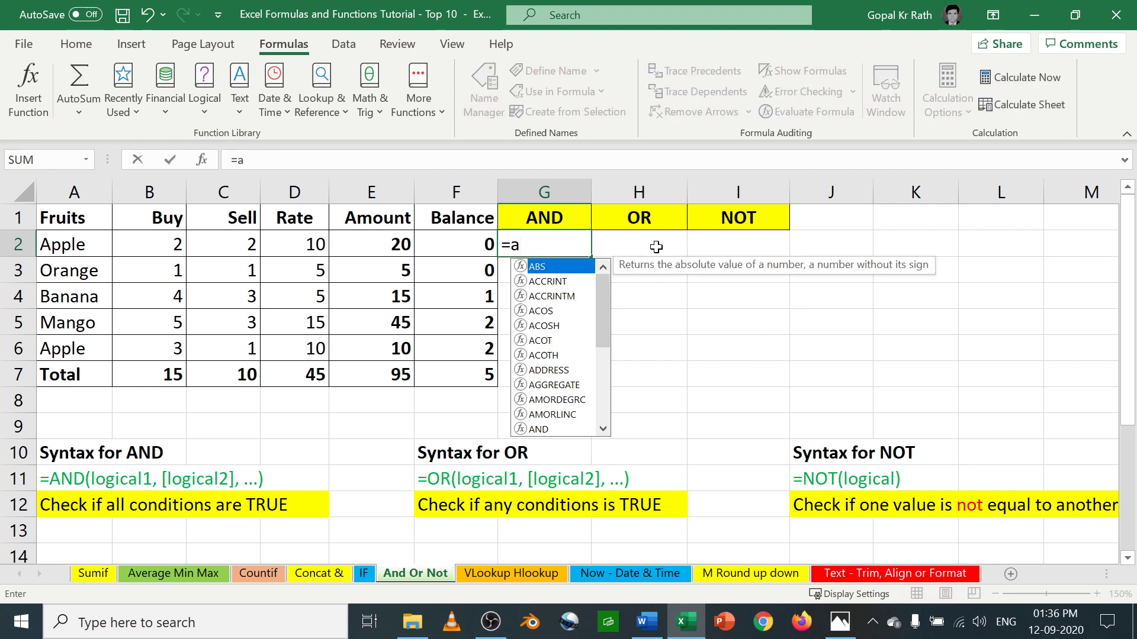
type("nd")
key("Tab")
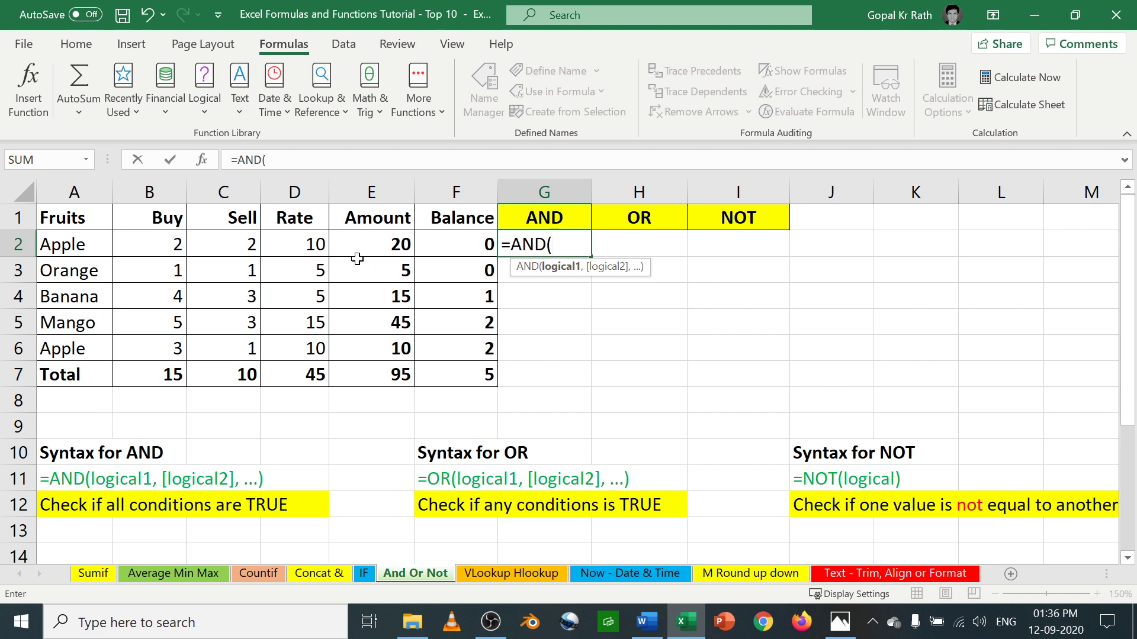
left_click(384, 243)
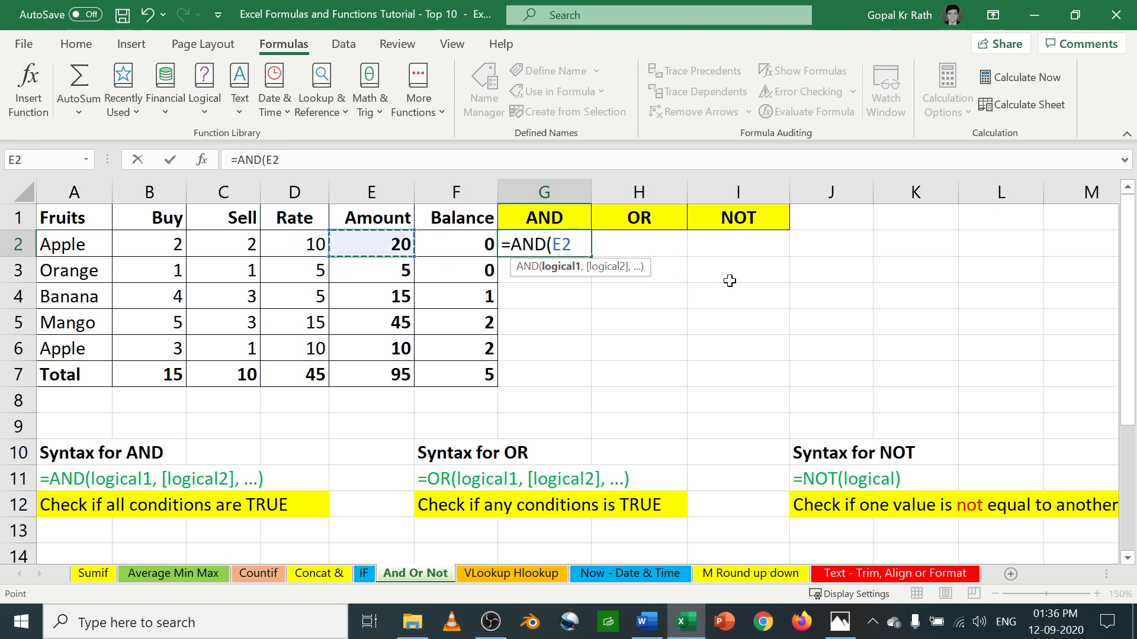
type(">5,")
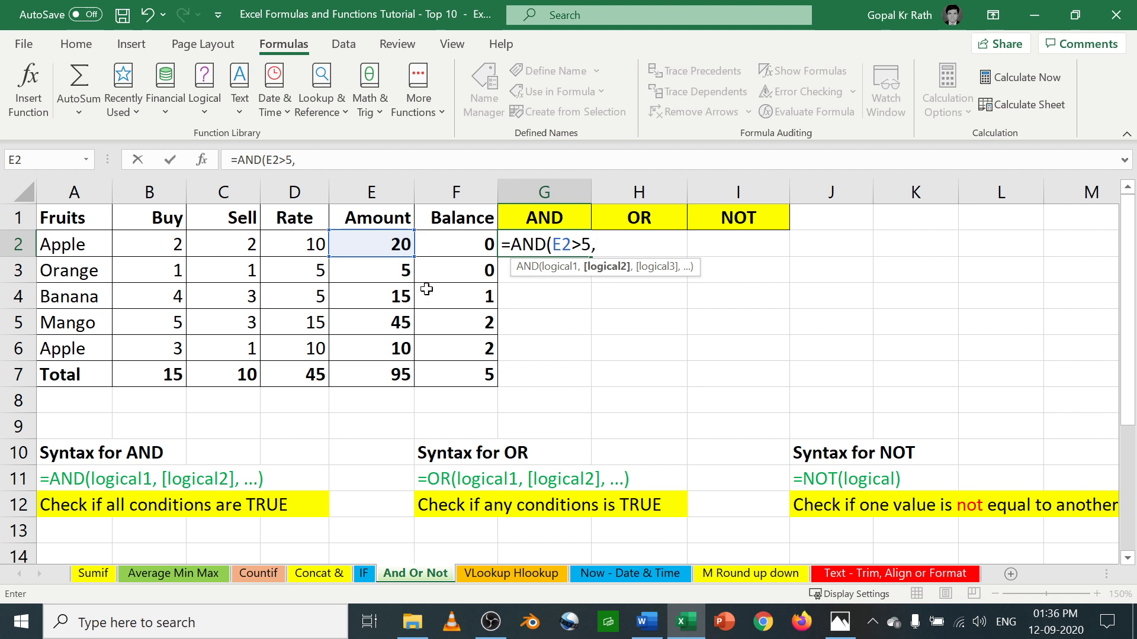
- Add the second condition E2>10 to complete G2 as =AND(E2>5,E2>10), and check its references
left_click(380, 243)
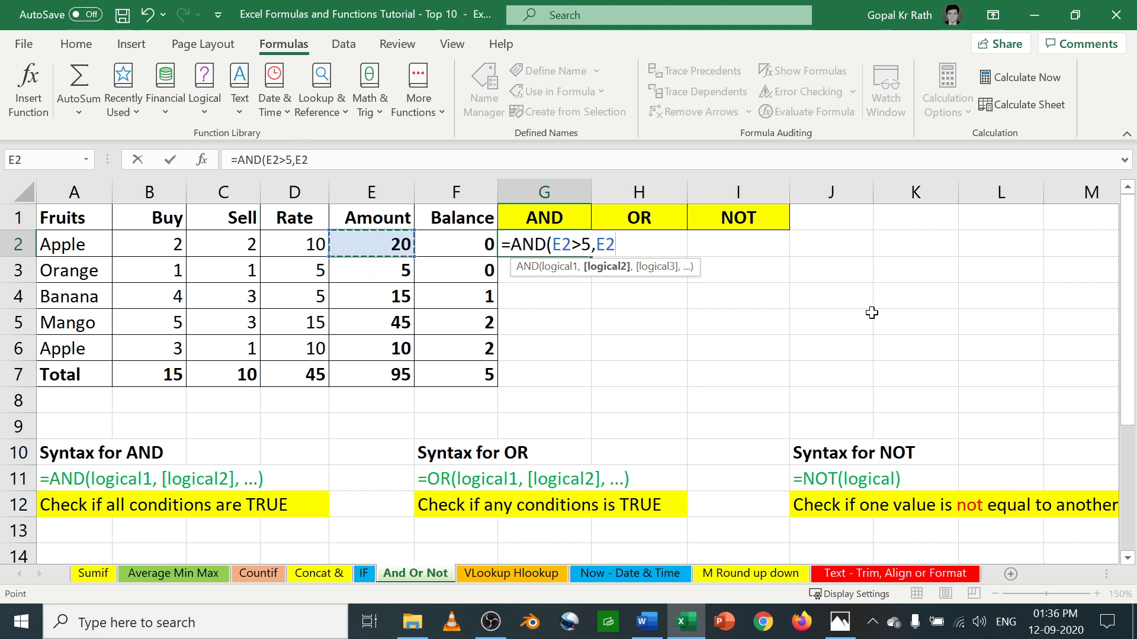
type(">10)")
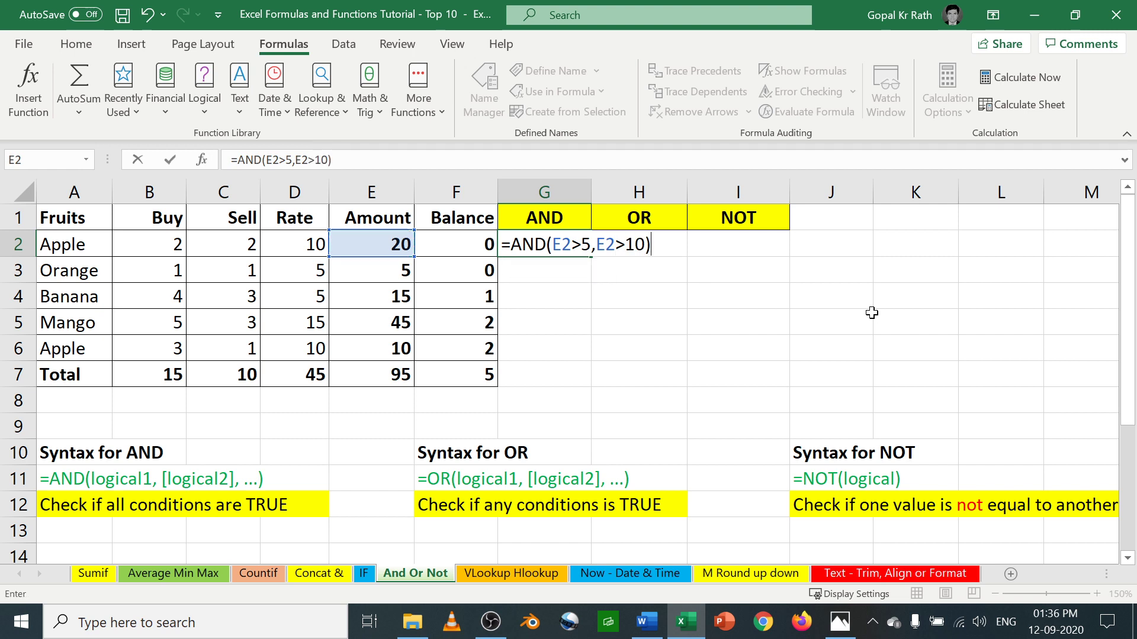
key("Return")
key("Up")
key("F2")
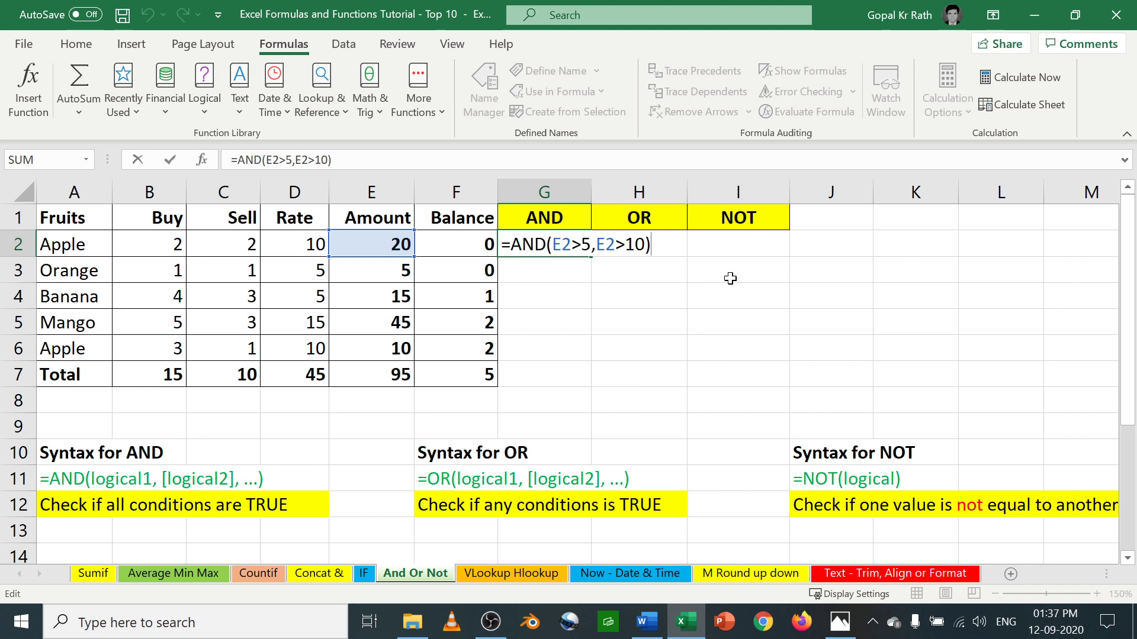
key("Return")
- Fill the AND formula from G2 into G3 and check its references
key("ctrl+d")
key("F2")
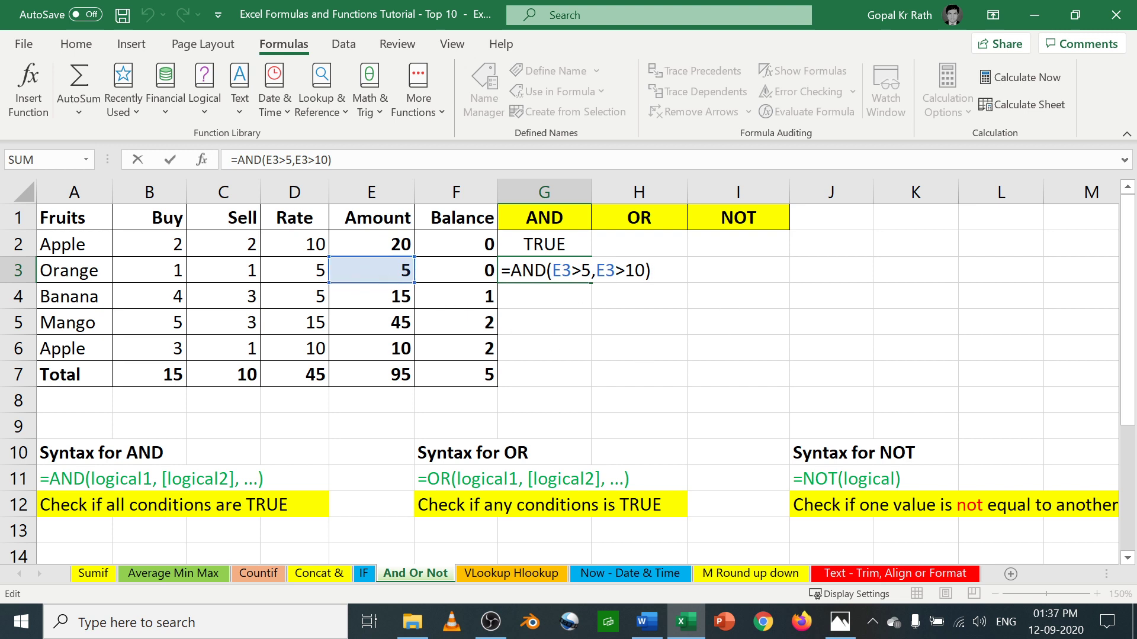
key("Escape")
- Change the AND formula in G2 to =AND(E2>10,E2>15)
left_click(563, 244)
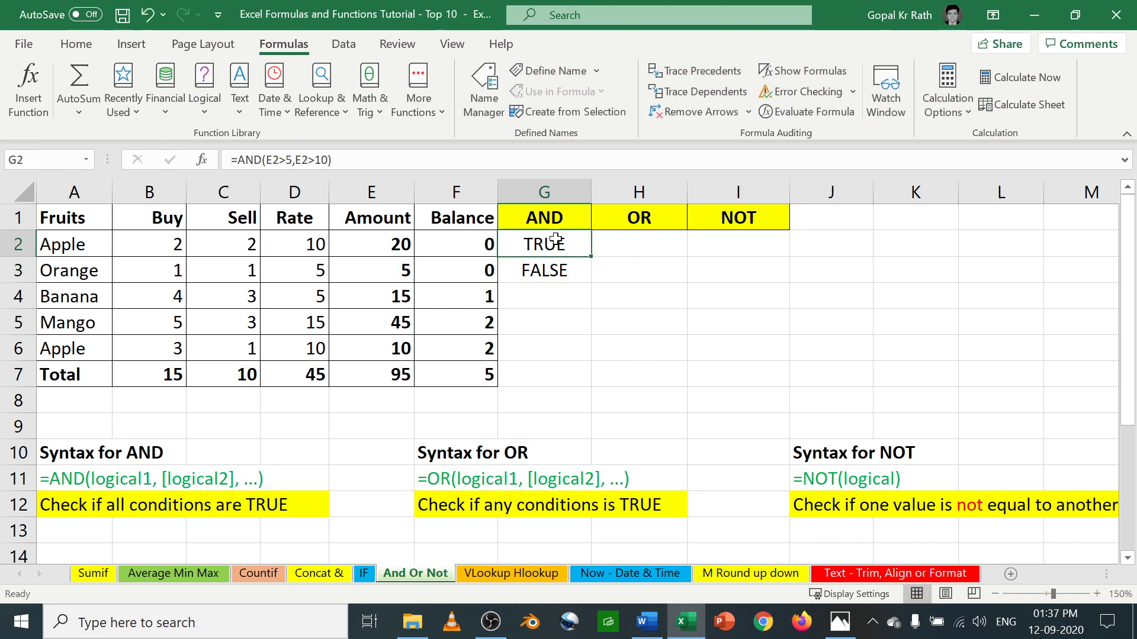
double_click(580, 244)
key("Delete")
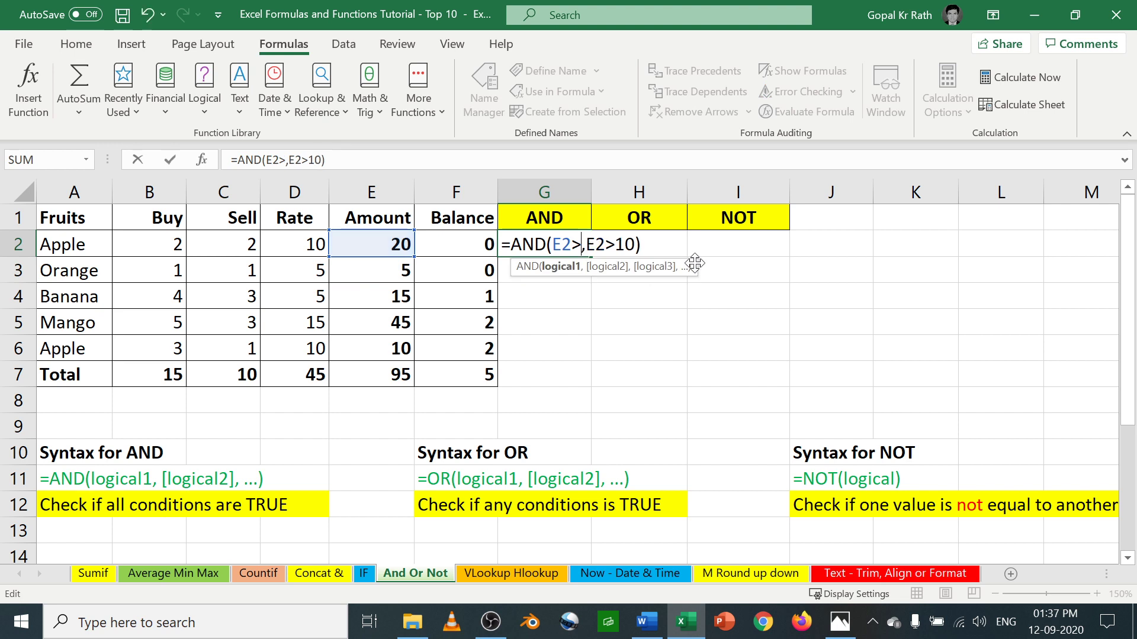
type("10")
key("Right")
key("Right")
key("Right")
key("Right")
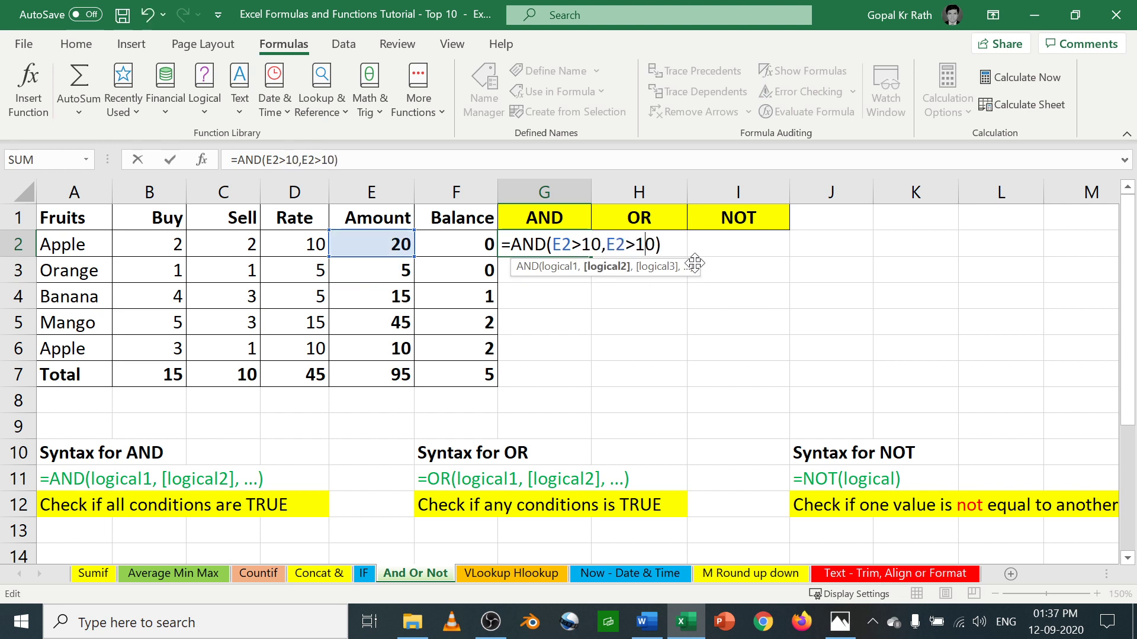
key("Delete")
type("5")
key("Return")
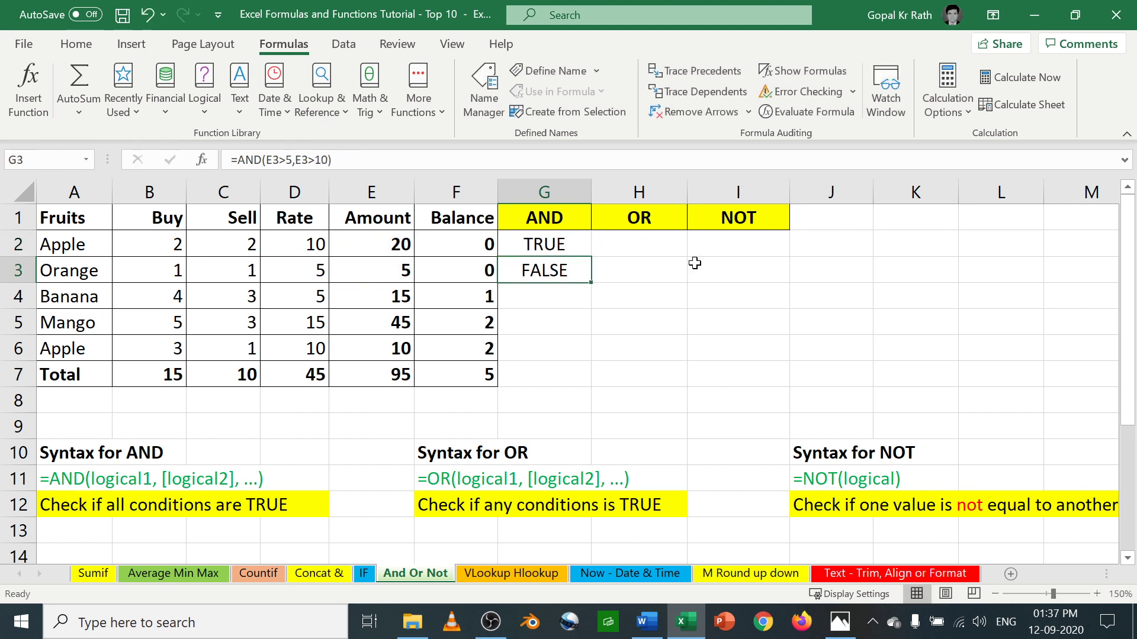
- Fill the revised AND formula down through G3:G7 and check the references in G7
key("ctrl+d")
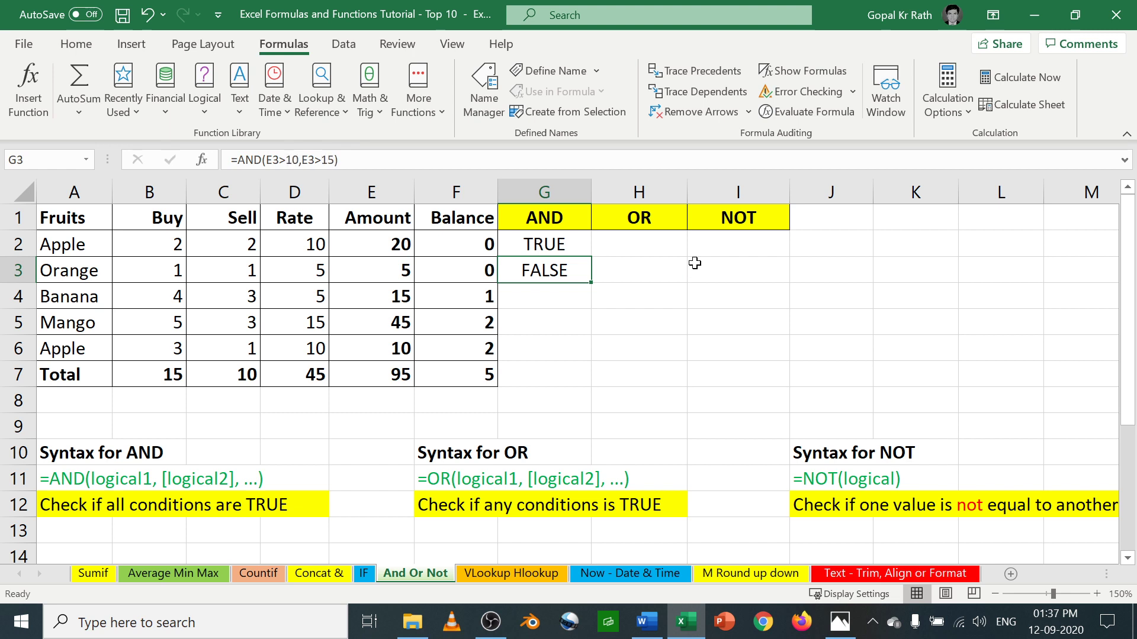
key("Down")
key("ctrl+d")
key("Down")
key("ctrl+d")
key("Down")
key("ctrl+d")
key("Down")
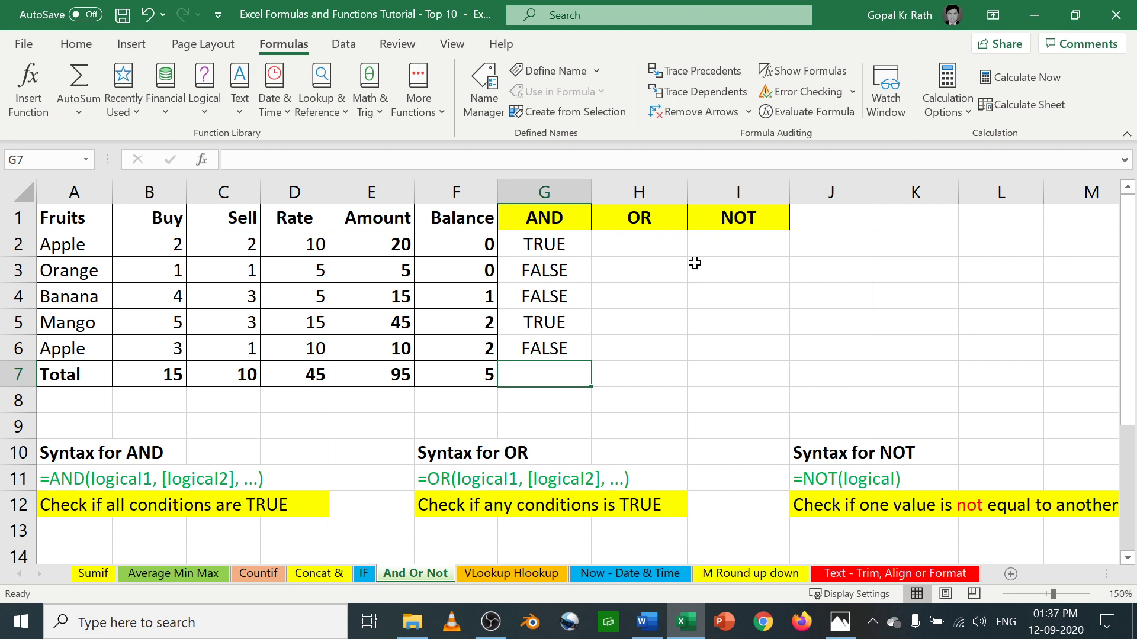
key("ctrl+d")
key("F2")
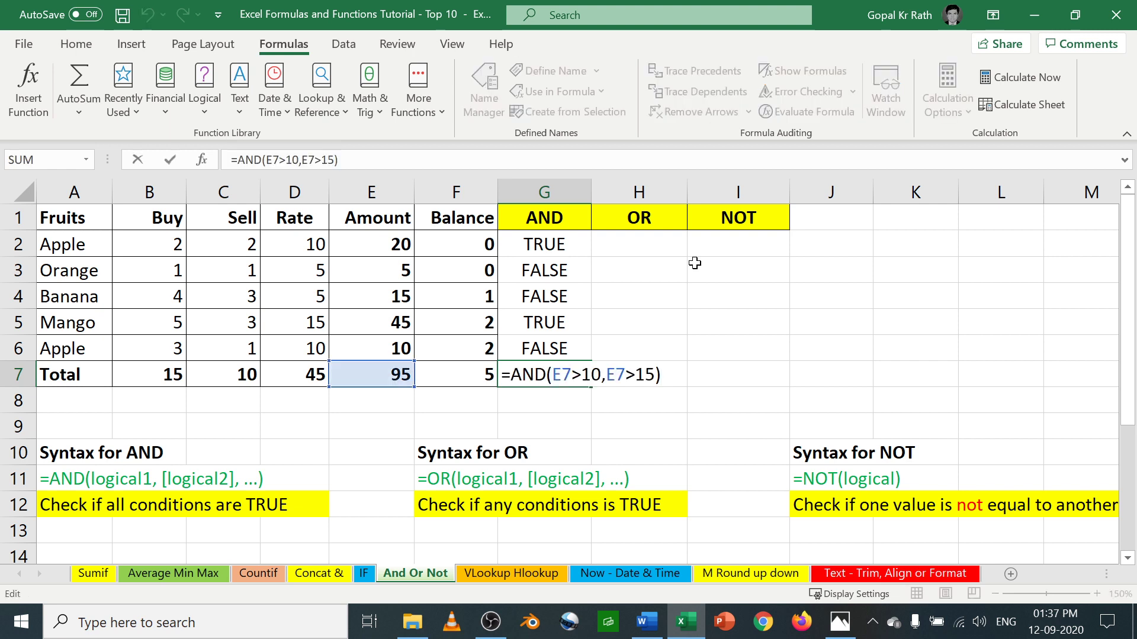
key("Escape")
- Examine the AND formulas in G2 and G3 against the amounts they test
key("Up")
key("Up")
key("Up")
key("Up")
key("Up")
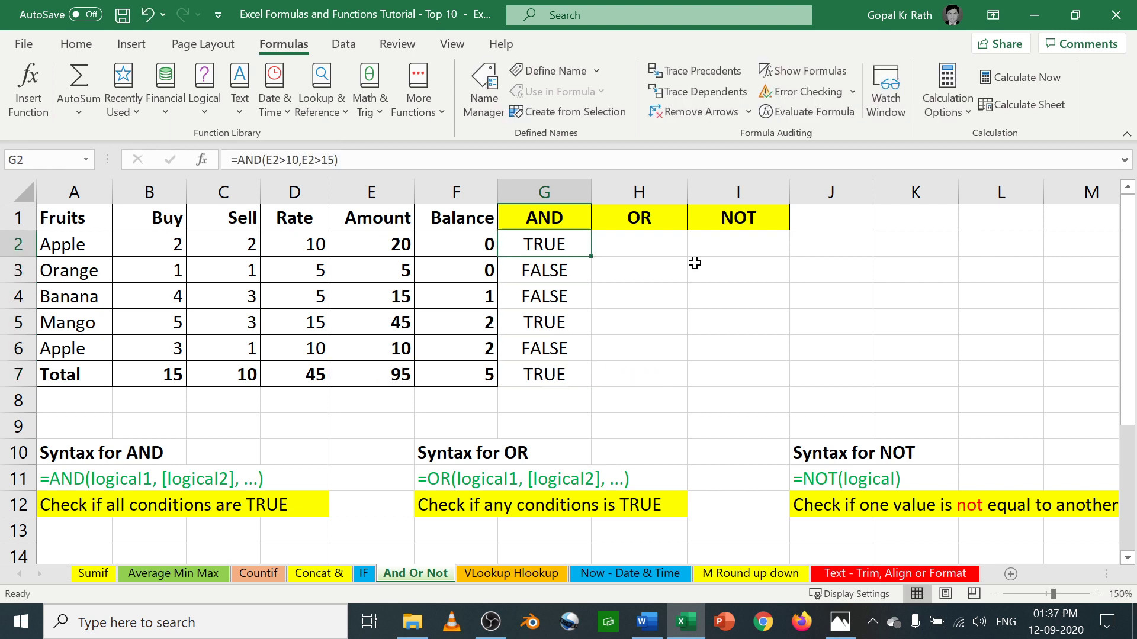
key("Down")
key("Down")
key("Up")
key("Up")
key("F2")
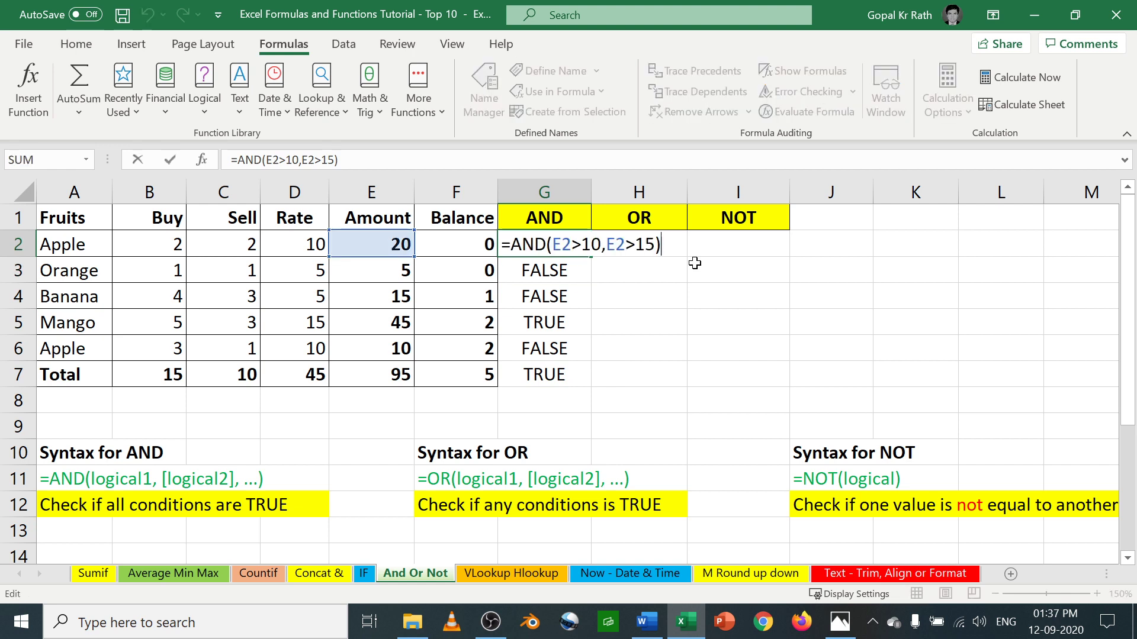
key("Escape")
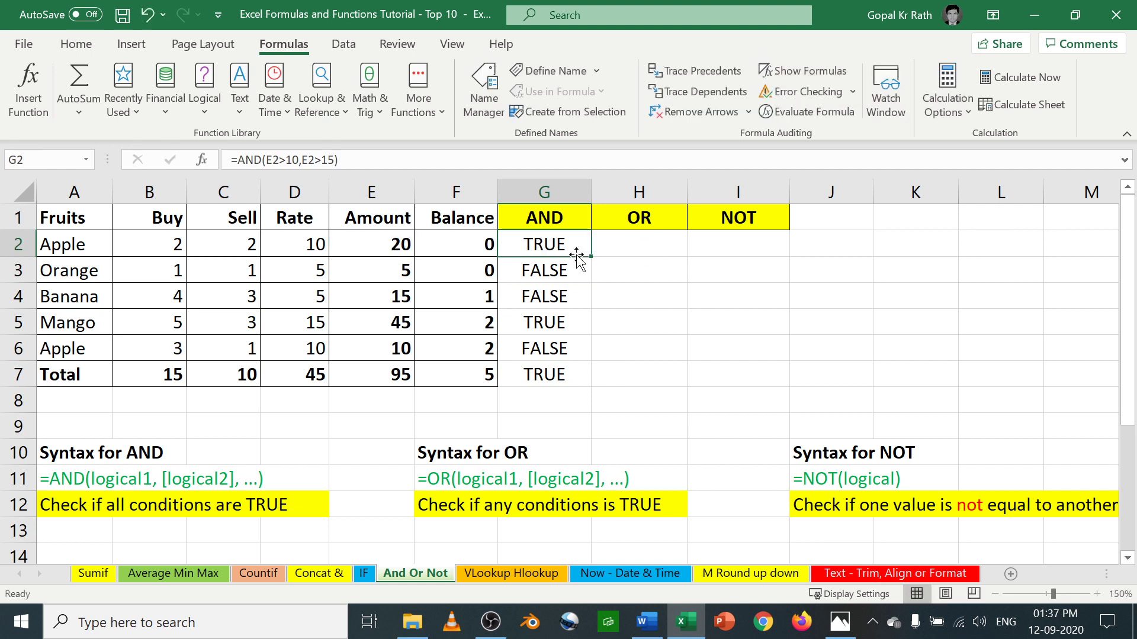
key("Down")
key("F2")
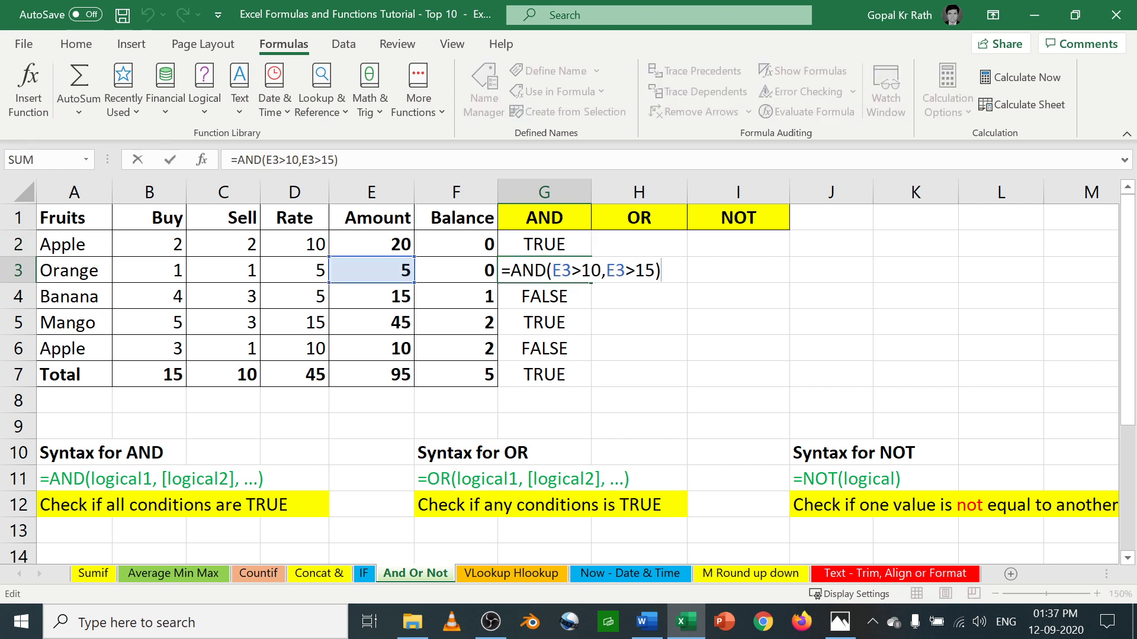
key("Escape")
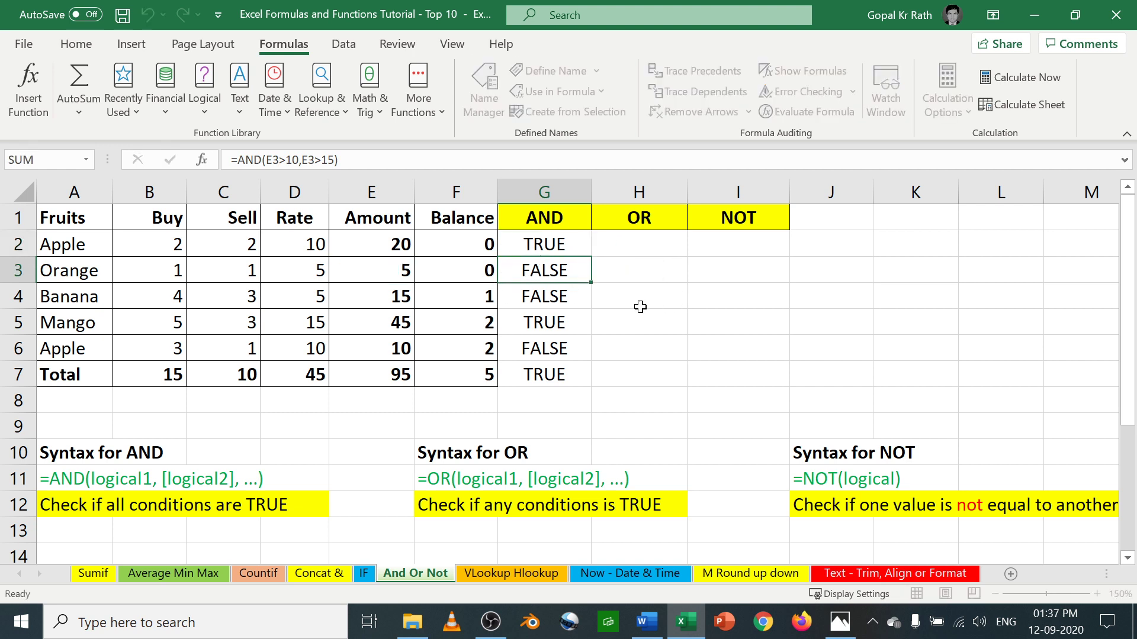
- Examine the AND formulas in G4 and G6 against the Banana and Apple amounts
left_click(553, 297)
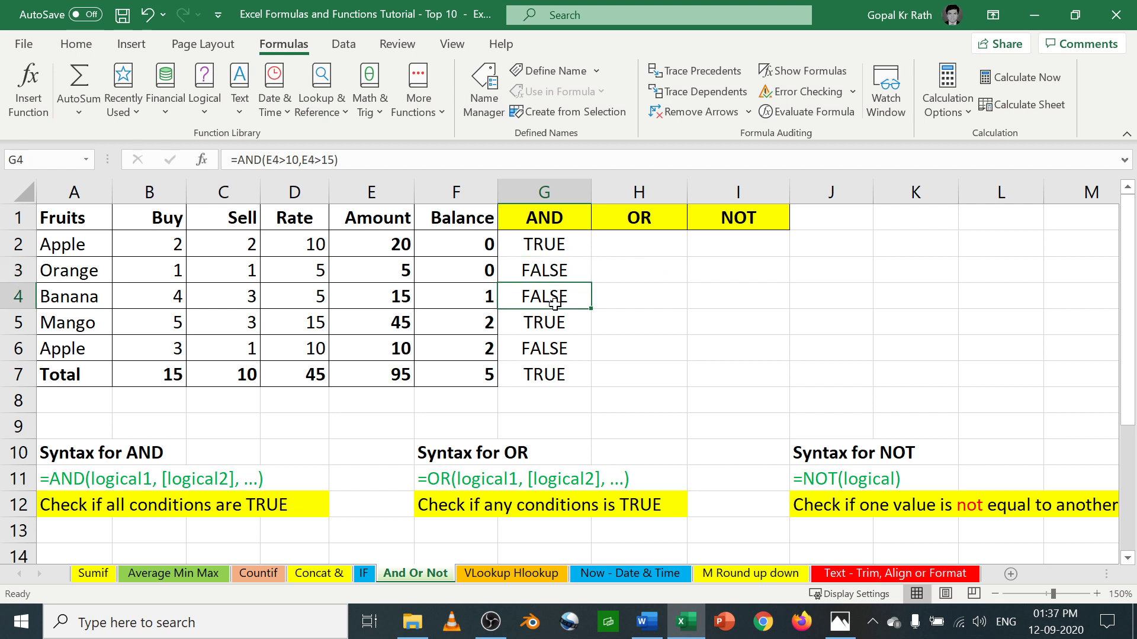
key("F2")
key("Escape")
key("F2")
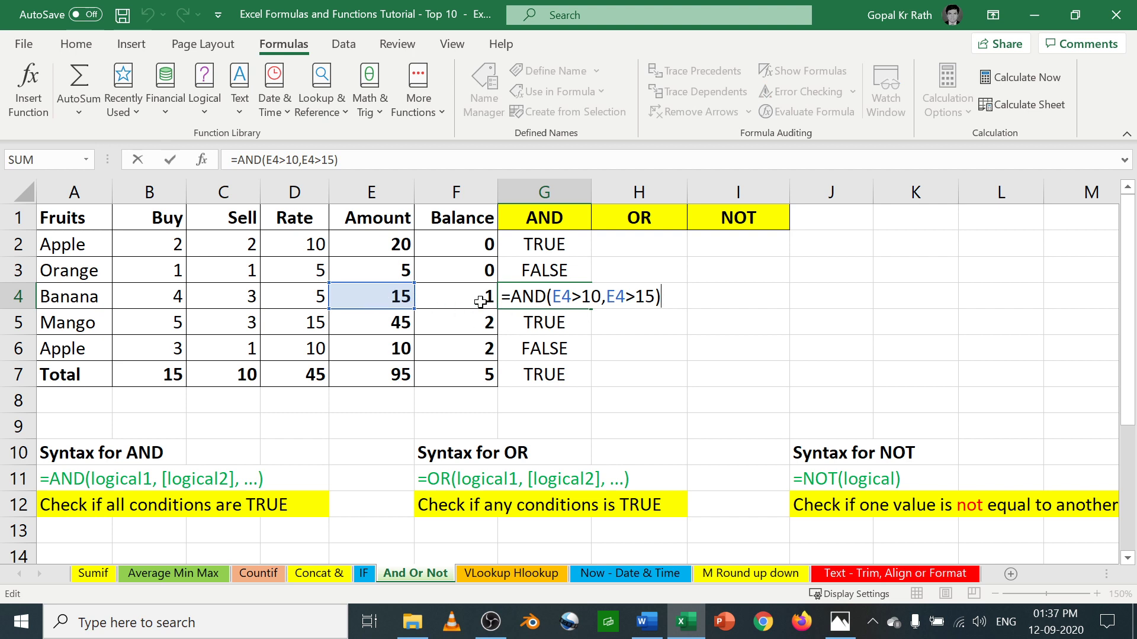
key("Escape")
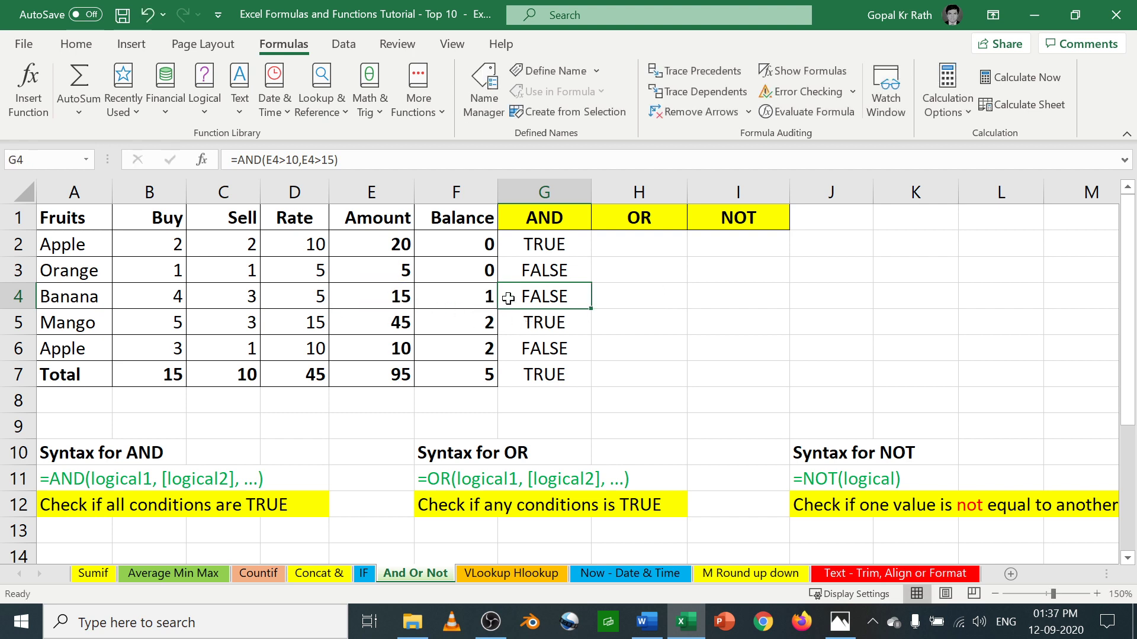
left_click(554, 322)
double_click(554, 341)
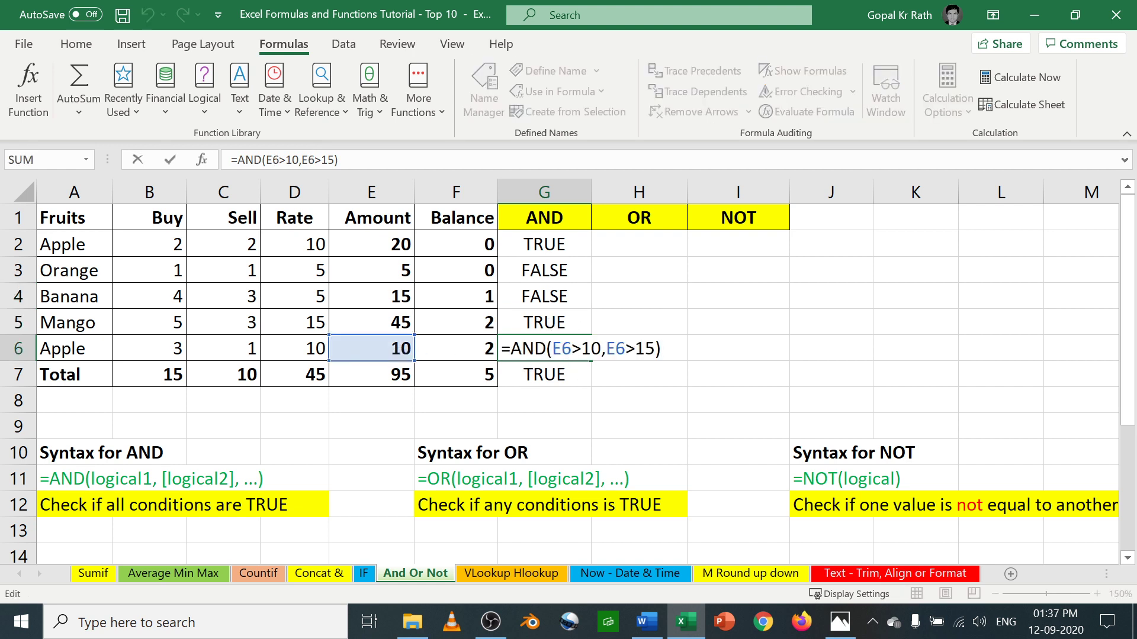
key("Return")
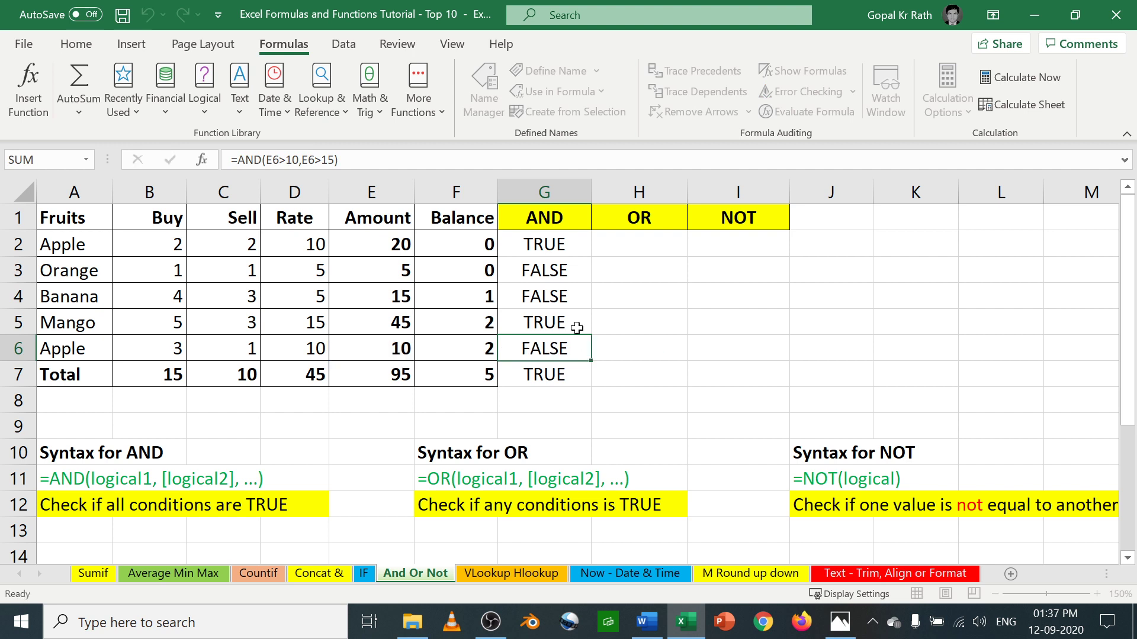
- Copy the full AND formula text from G2, leaving the cell unedited
left_click(623, 247)
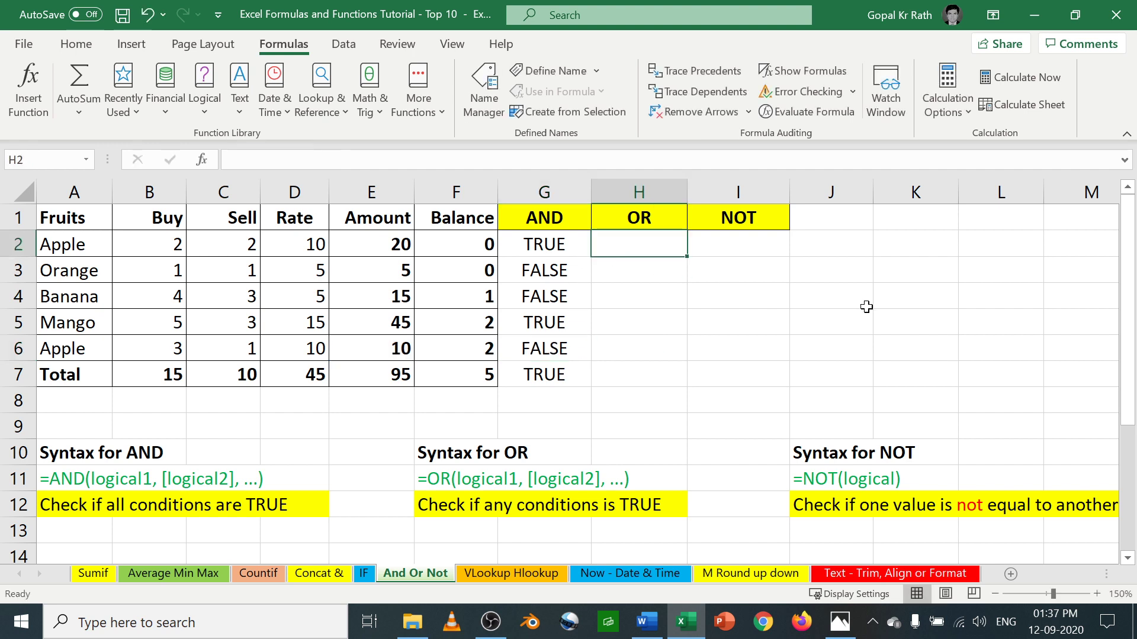
key("Up")
key("Down")
key("Left")
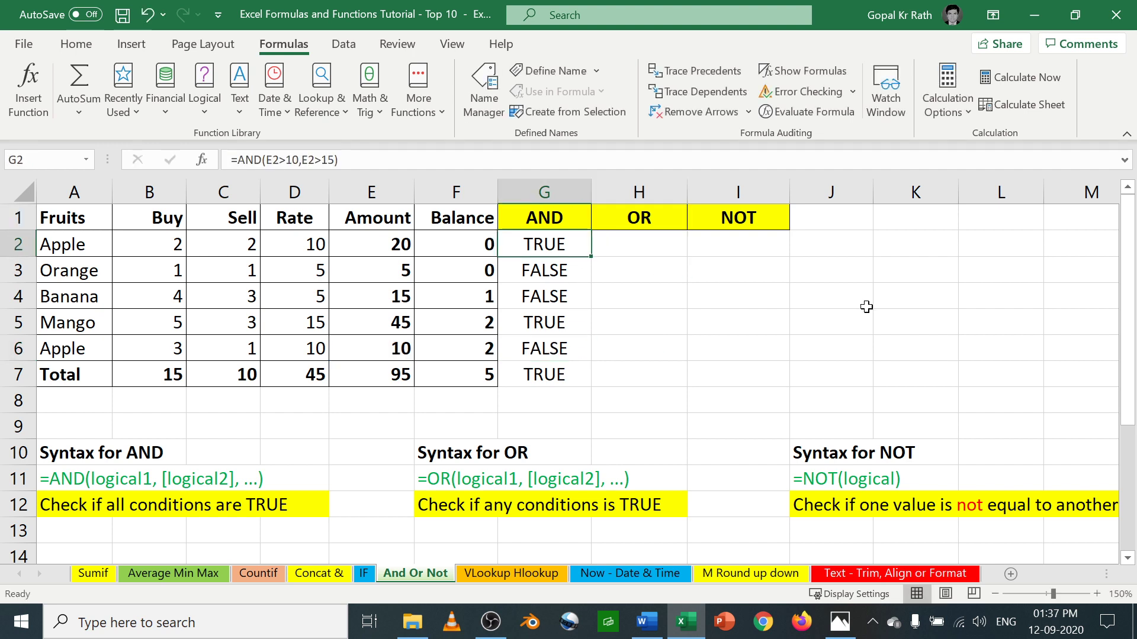
key("Right")
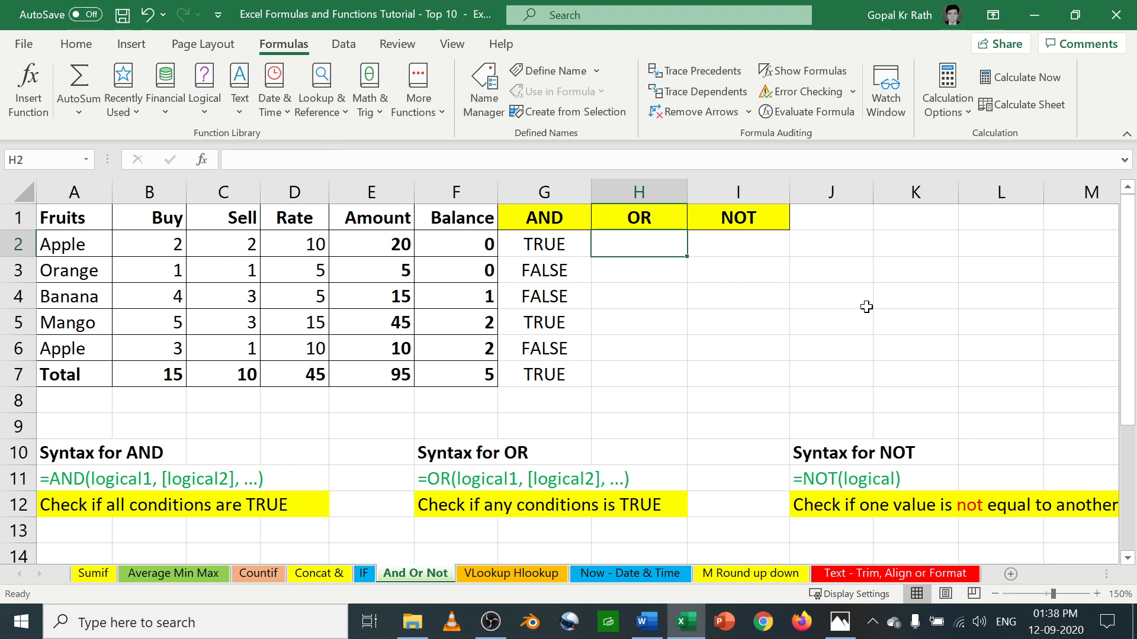
key("Left")
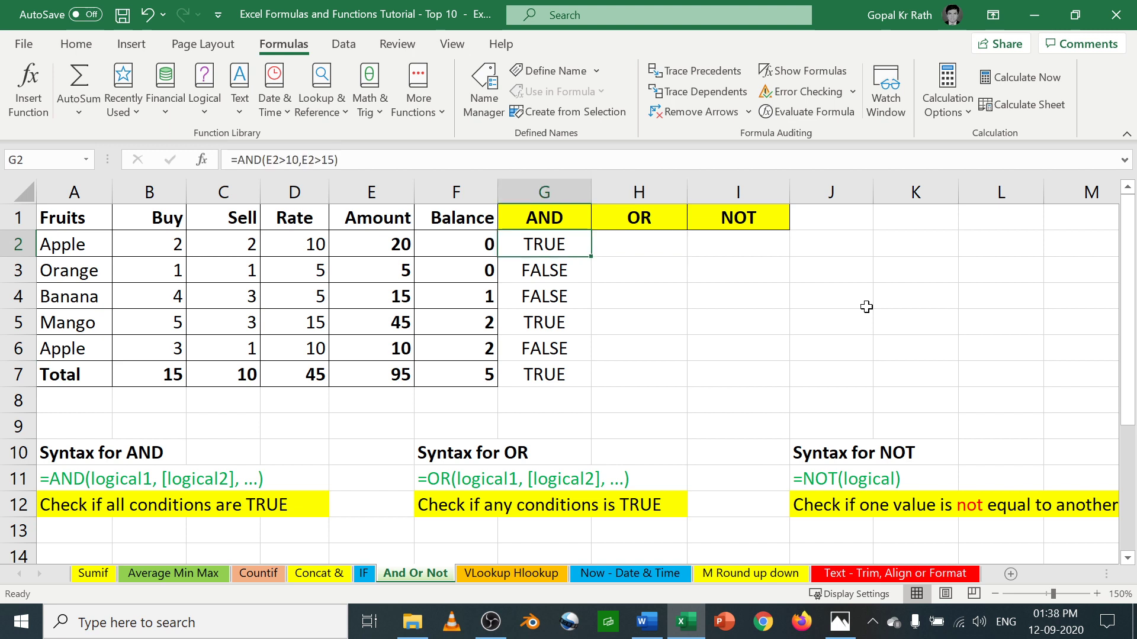
key("F2")
left_click_drag(339, 161, 152, 161)
key("ctrl+c")
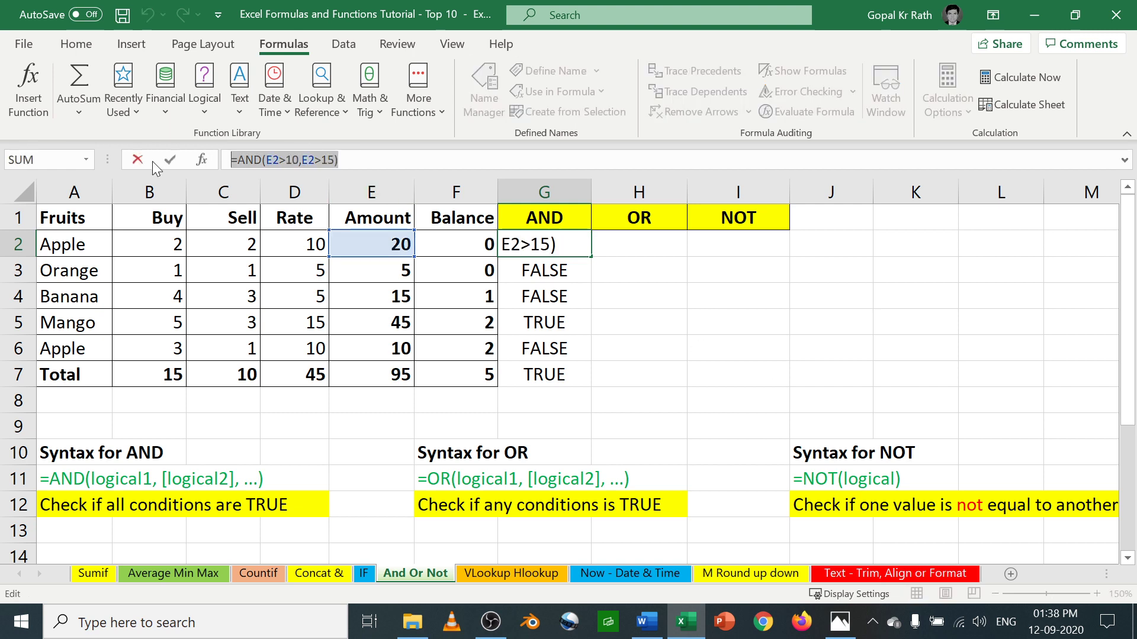
key("Escape")
- Paste the formula text into H2, replace AND with OR to get =OR(E2>10,E2>15), and check its references
double_click(643, 234)
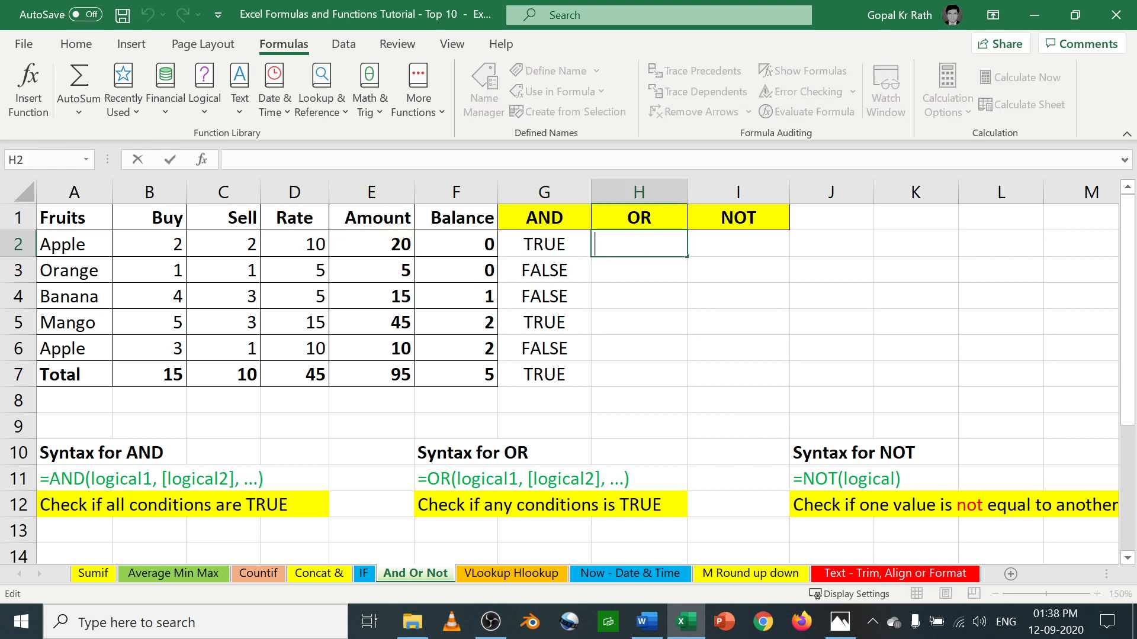
key("ctrl+v")
left_click_drag(640, 244, 603, 244)
type("OR")
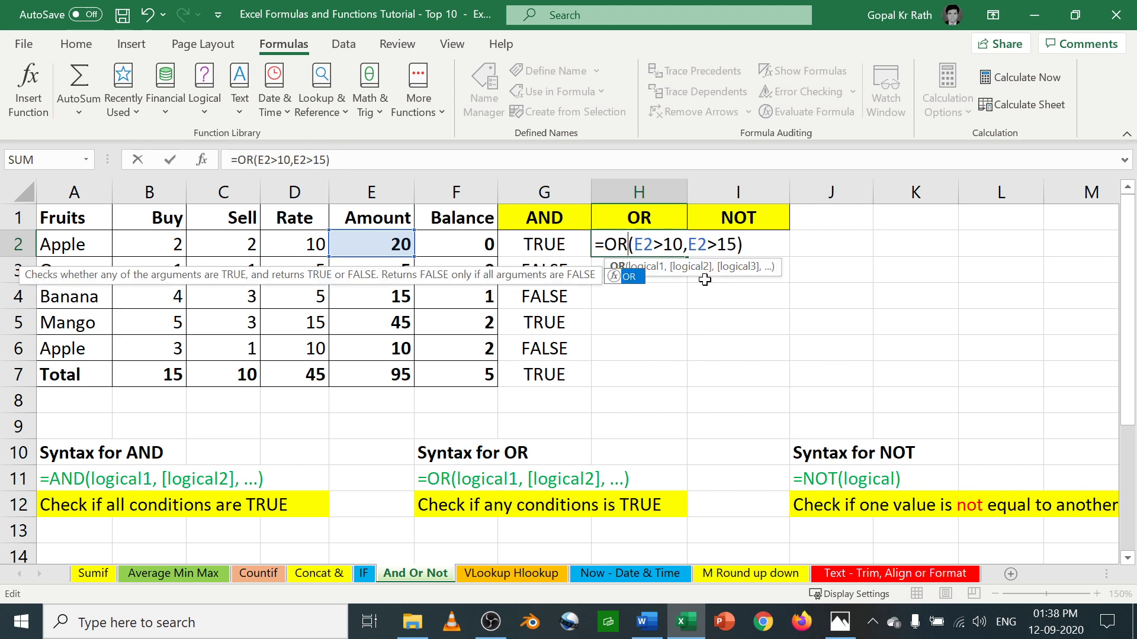
key("ctrl+Return")
key("Down")
key("Up")
key("F2")
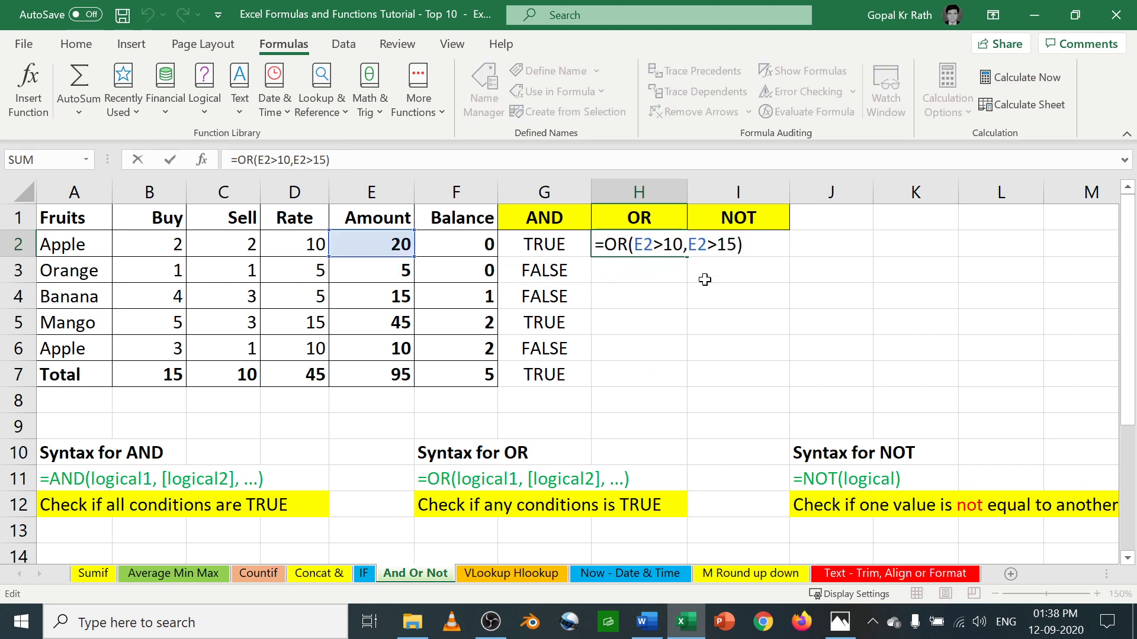
key("ctrl+Return")
- Fill the OR formula from H2 into H3 and check its references
key("Down")
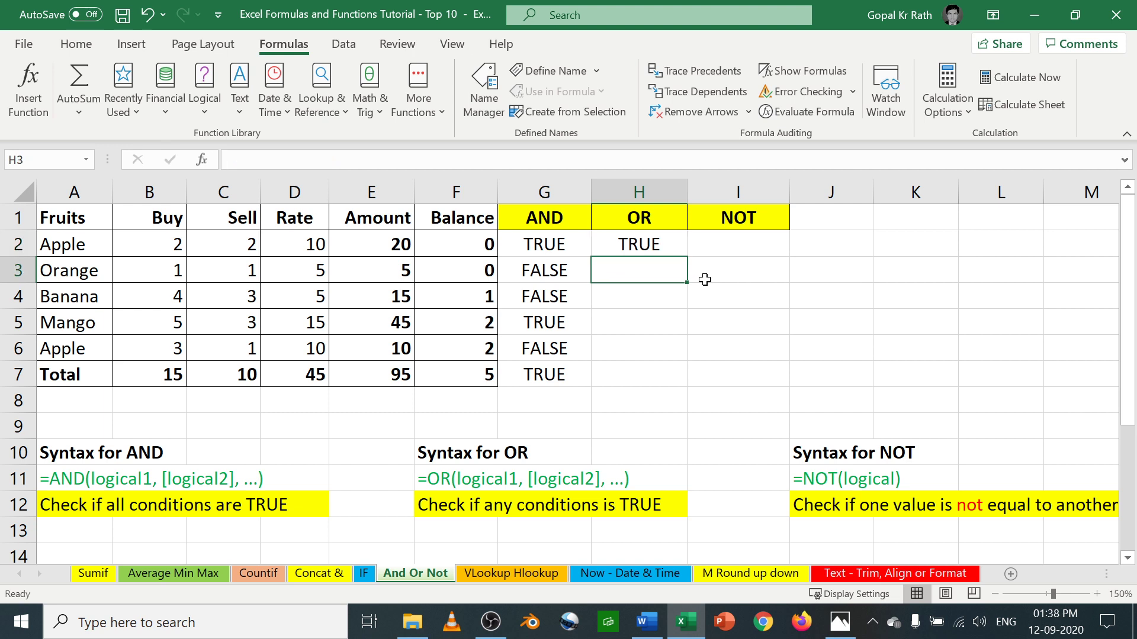
key("ctrl+d")
key("F2")
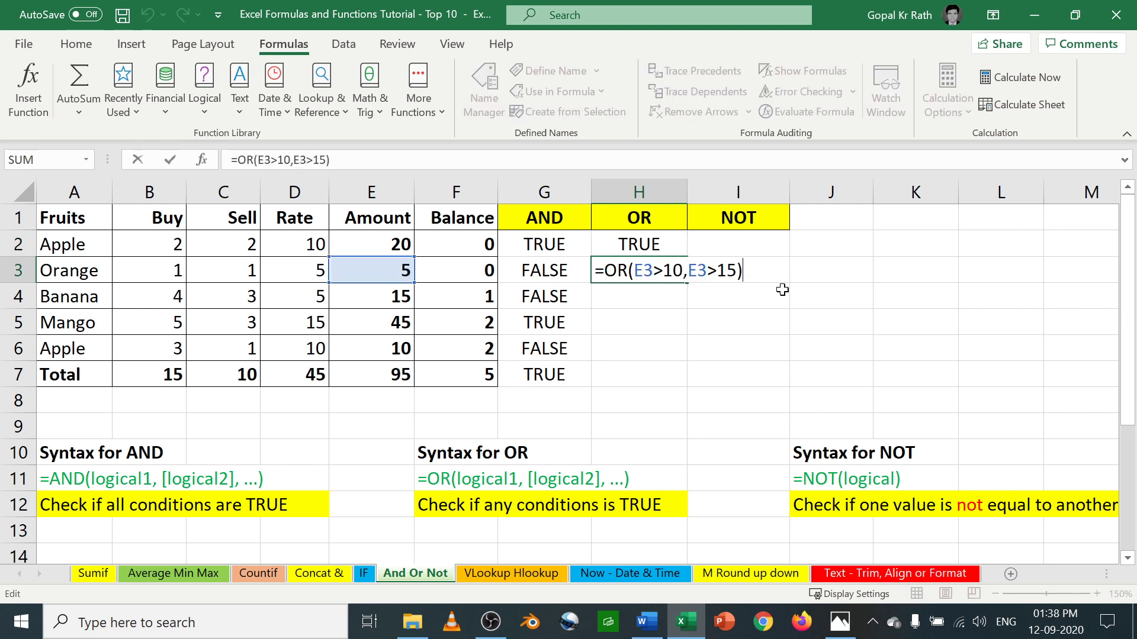
key("ctrl+Return")
- Fill the OR formula into H4 and check how it tests the Banana amount
key("Down")
key("ctrl+d")
key("F2")
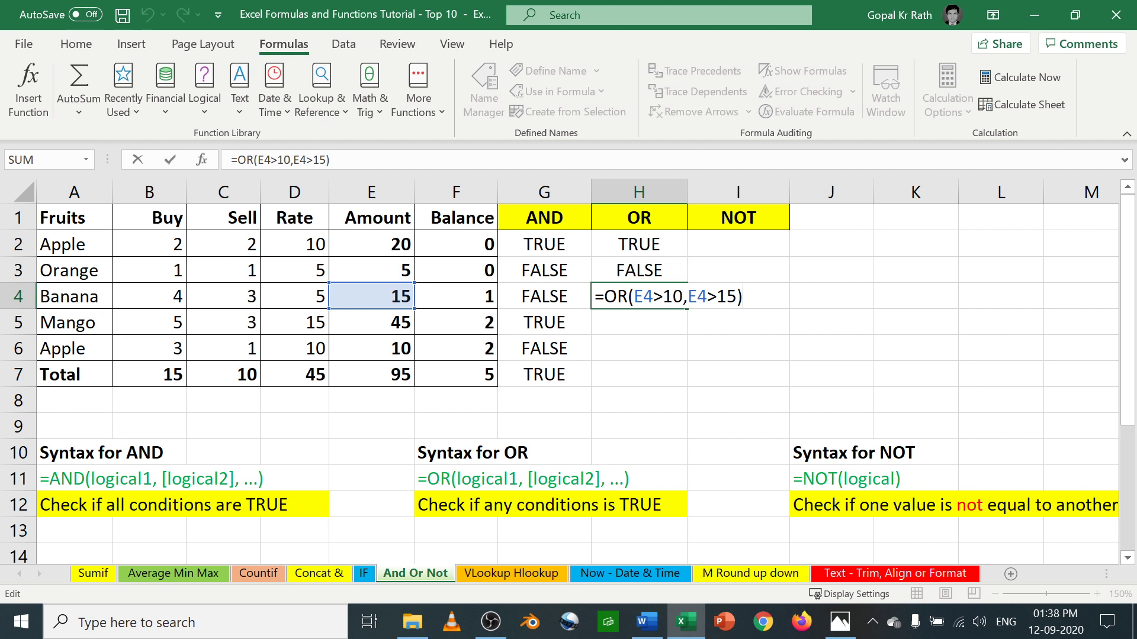
key("Escape")
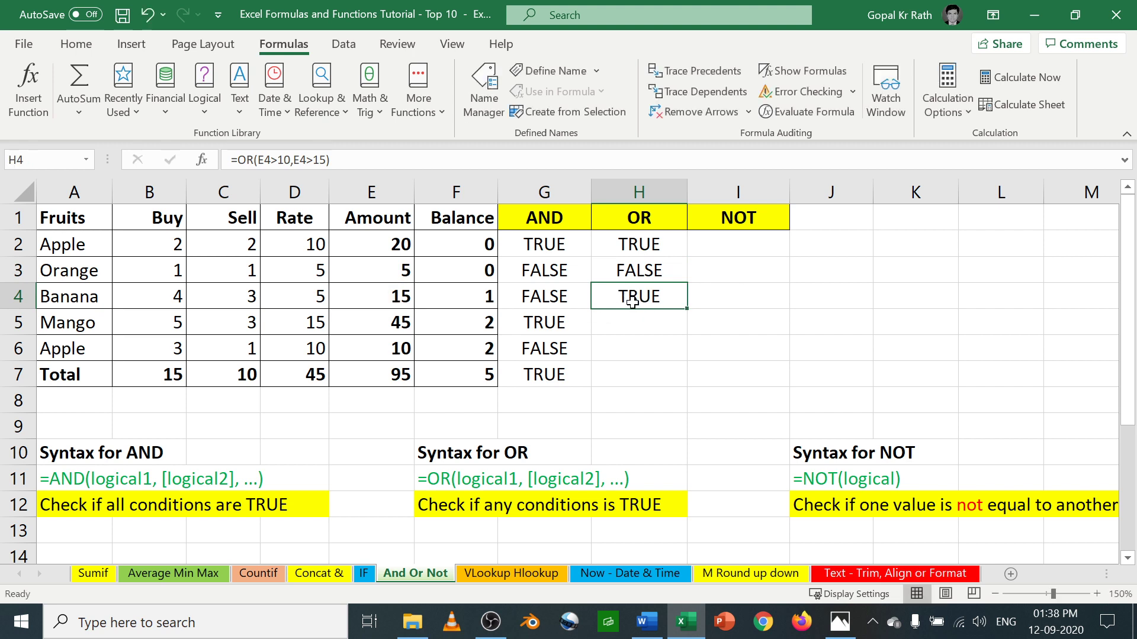
key("F2")
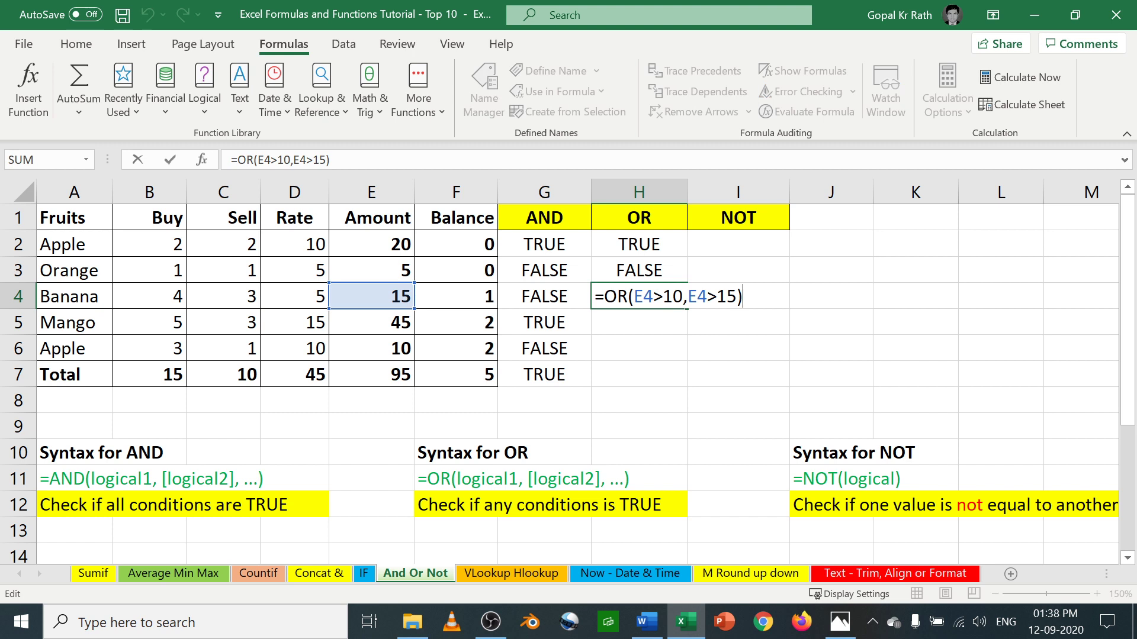
key("ctrl+Return")
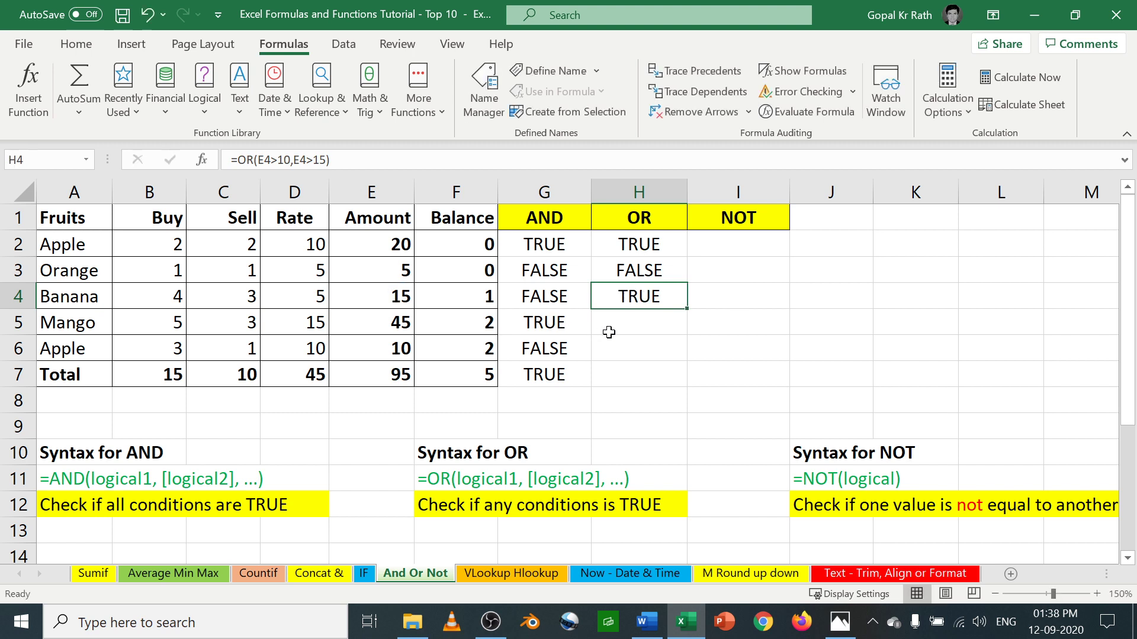
- Compare the AND formula in G4 with the OR formula in H4 for the Banana row
left_click(608, 333)
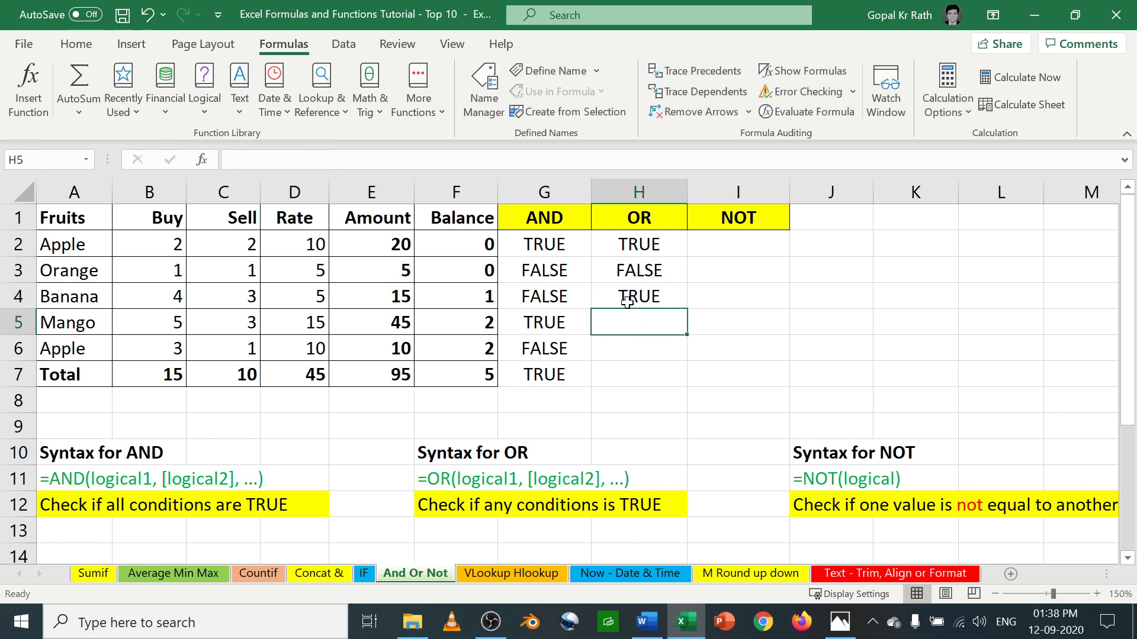
left_click(545, 296)
key("F2")
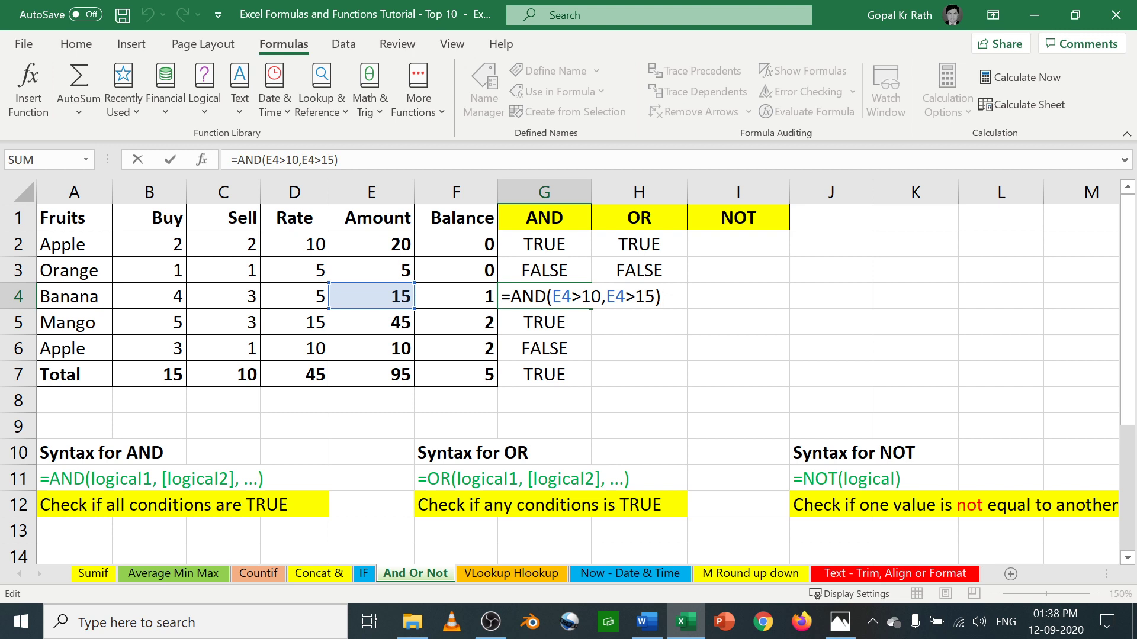
key("ctrl+Return")
double_click(629, 302)
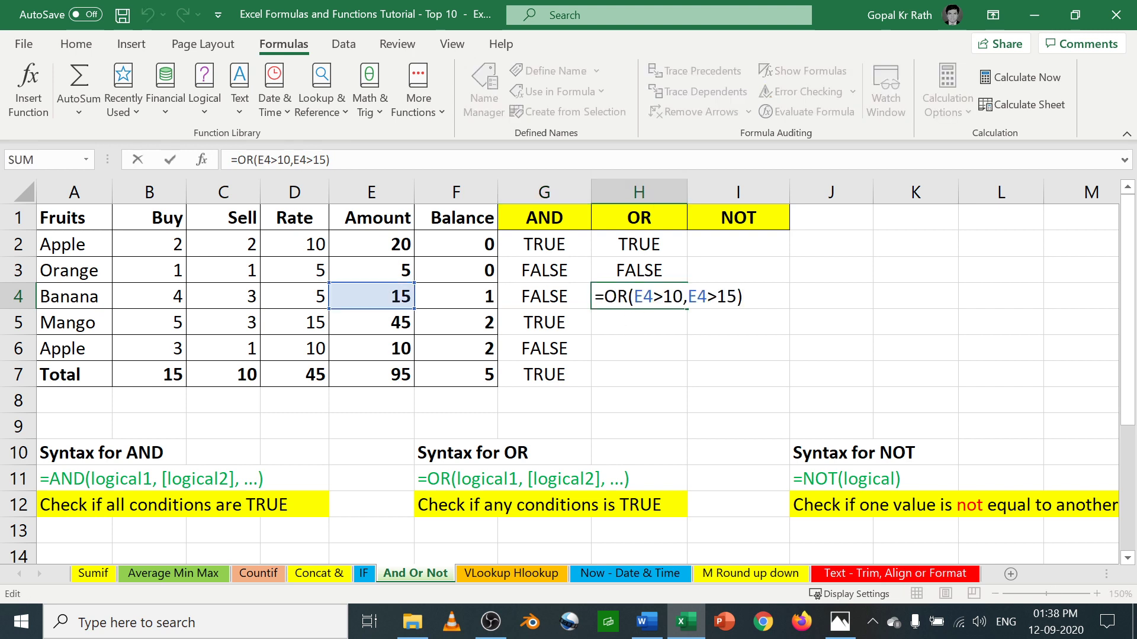
key("ctrl+Return")
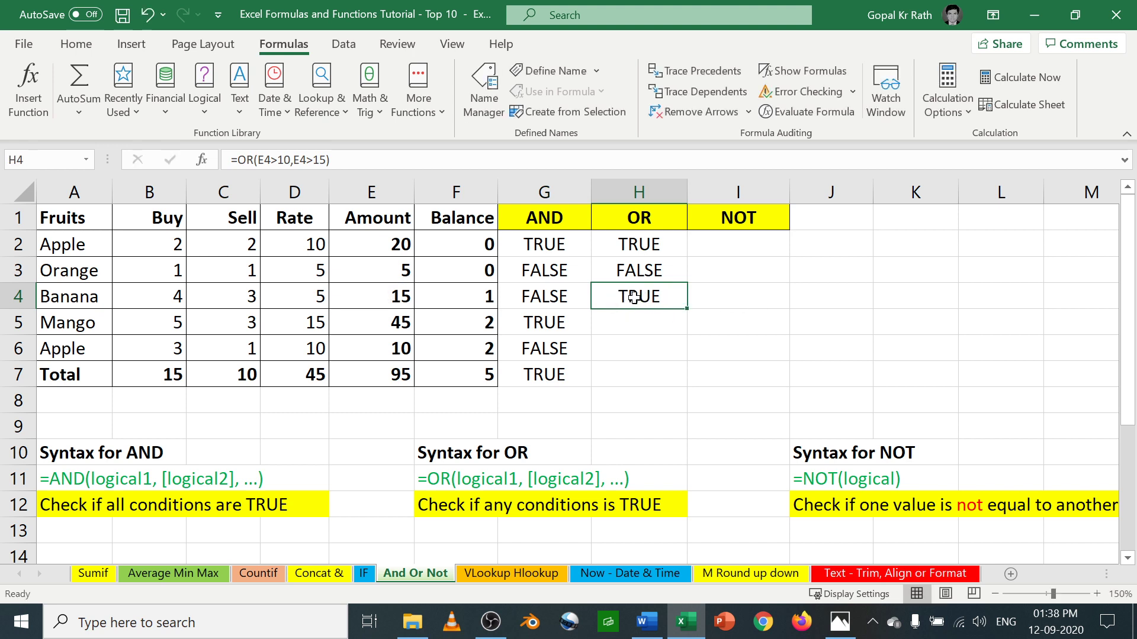
- Recheck the conditions in G4's AND formula and H4's OR formula against the Banana amount
double_click(541, 299)
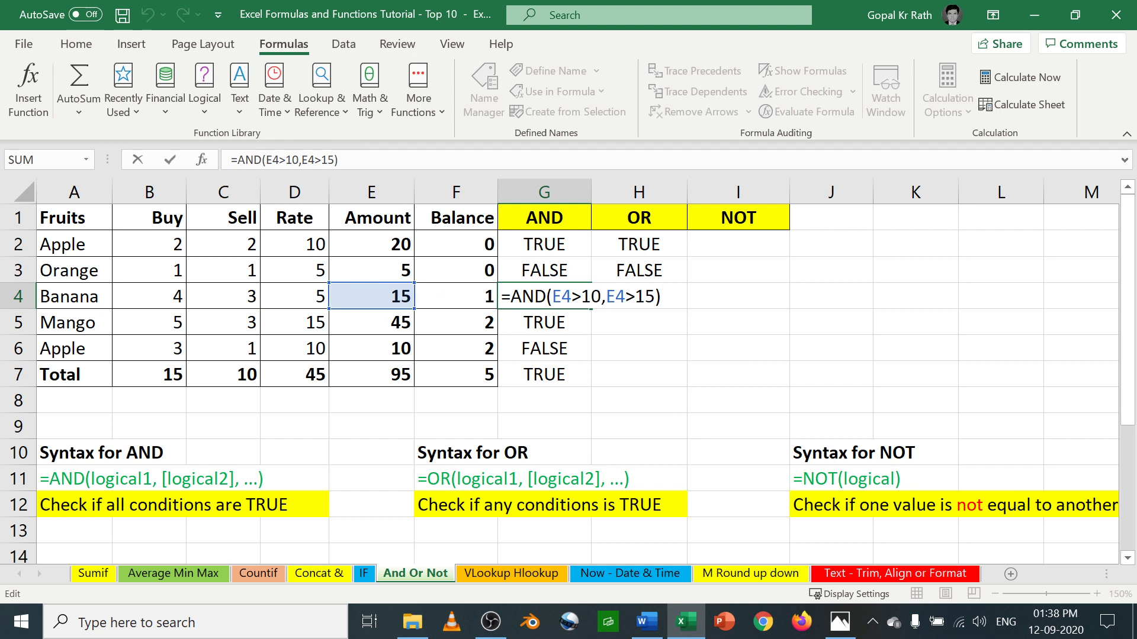
key("Escape")
double_click(647, 302)
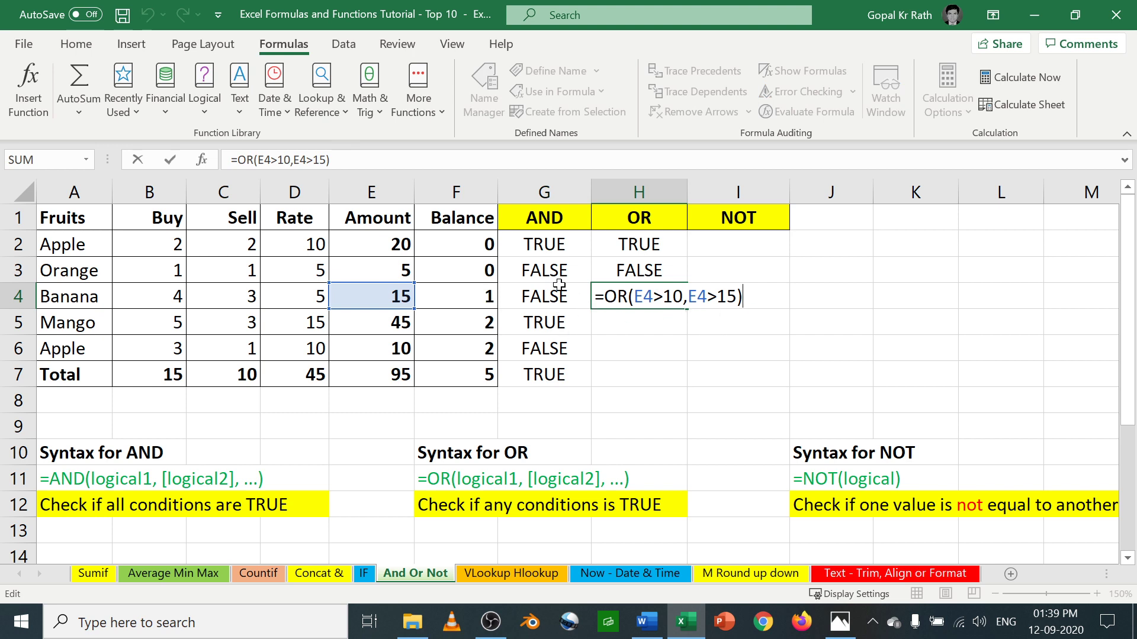
key("Escape")
key("F2")
key("Escape")
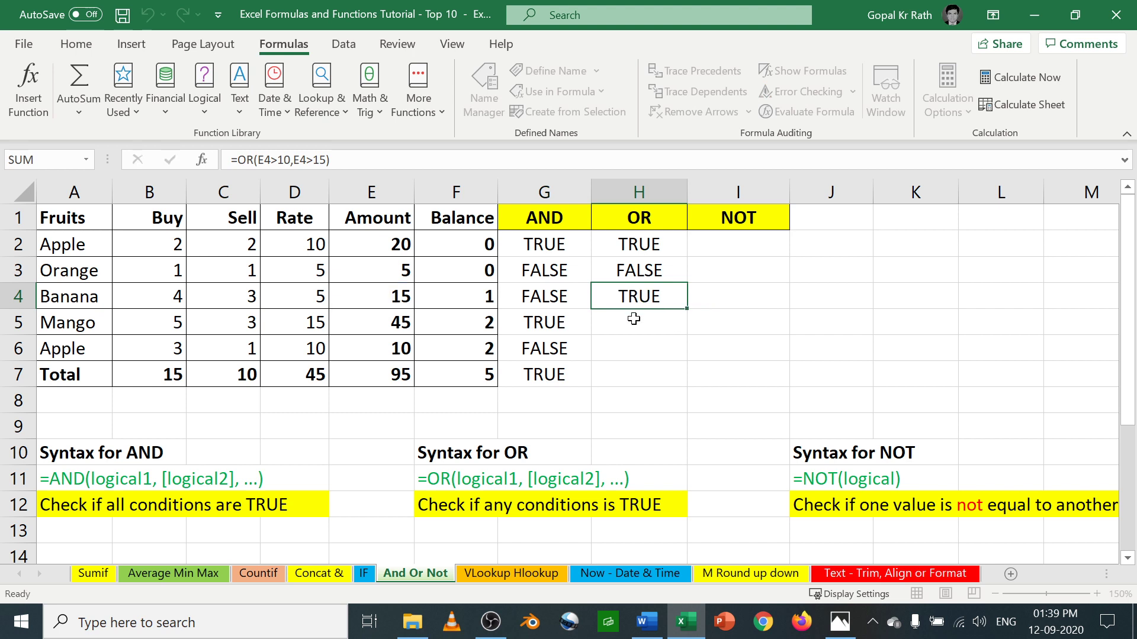
- Fill the OR formula from H4 down through H7
left_click_drag(639, 299, 640, 375)
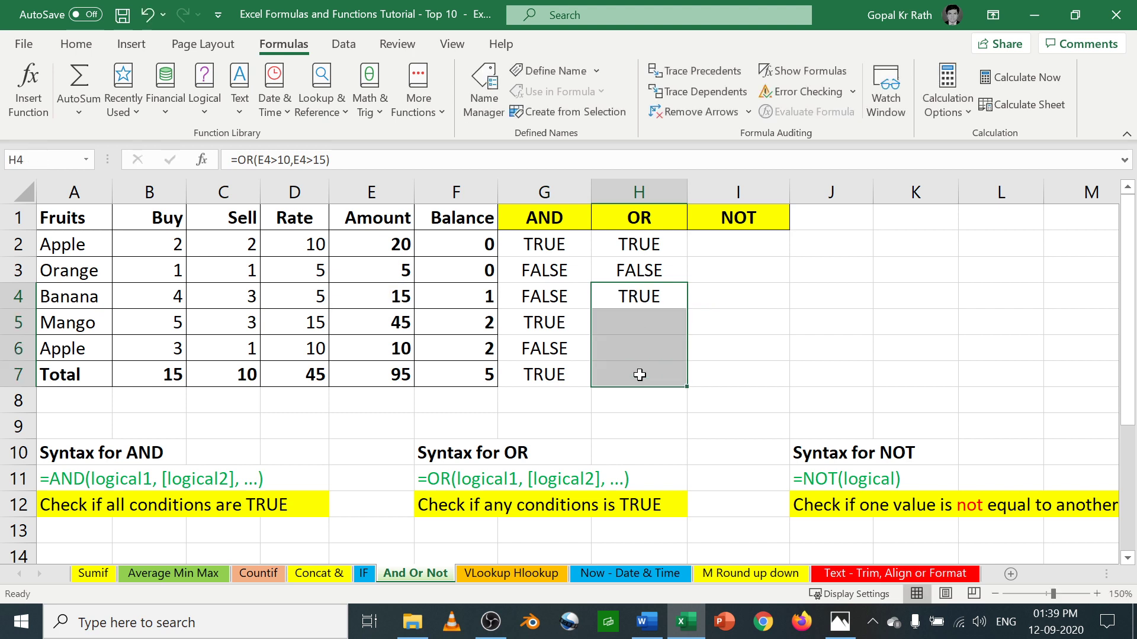
key("ctrl+d")
- Enter =NOT(E2=20) in I2 to test the first Apple amount
left_click(726, 252)
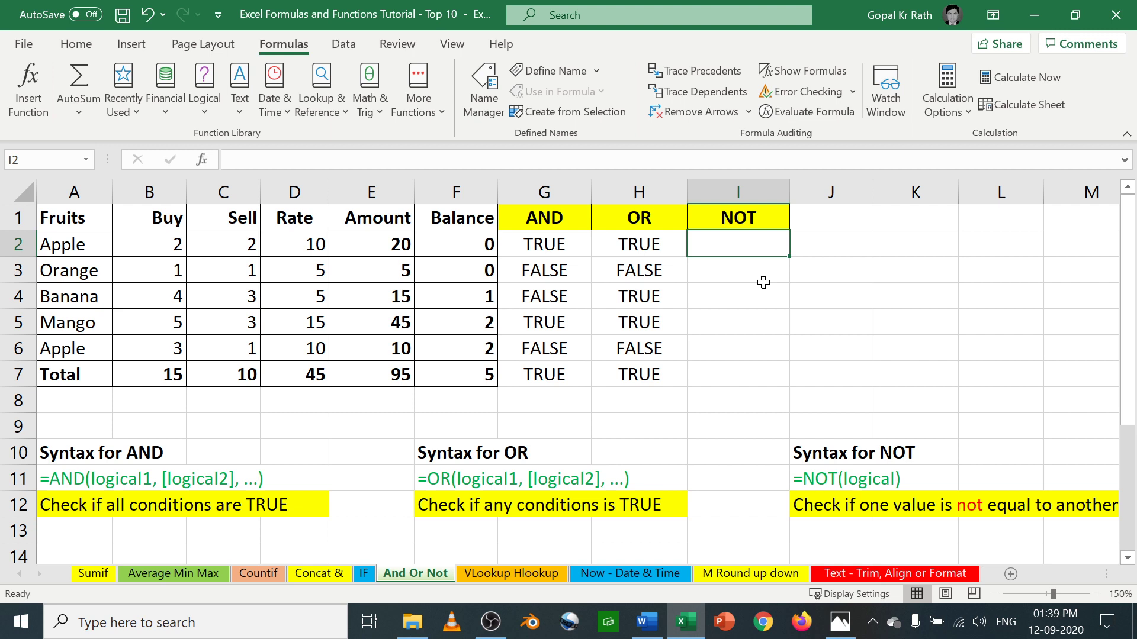
type("=")
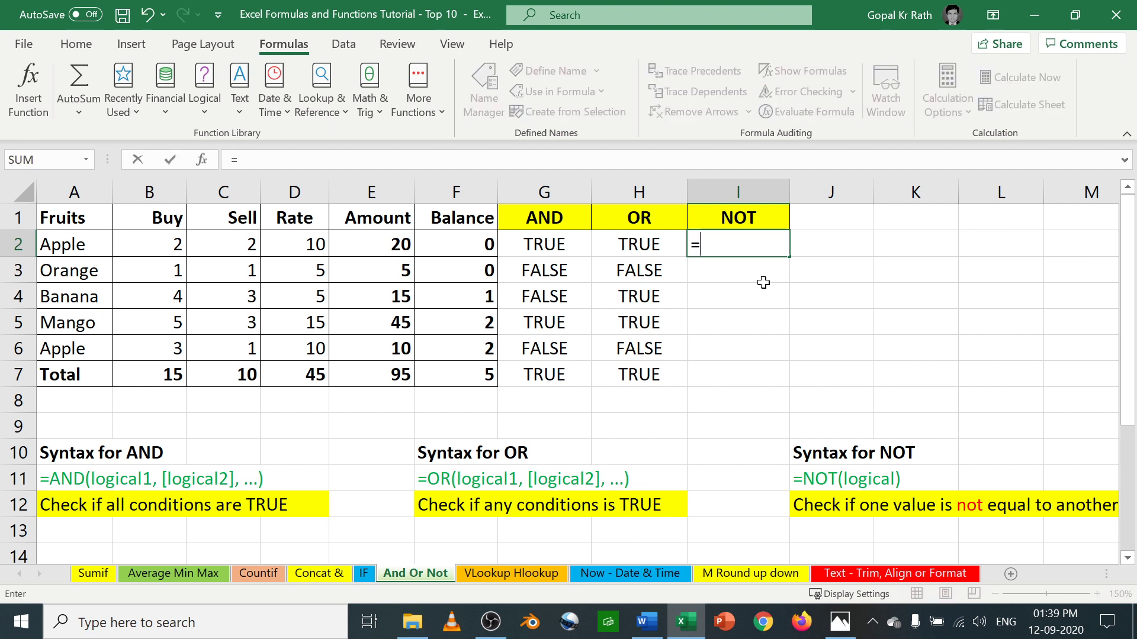
type("not(")
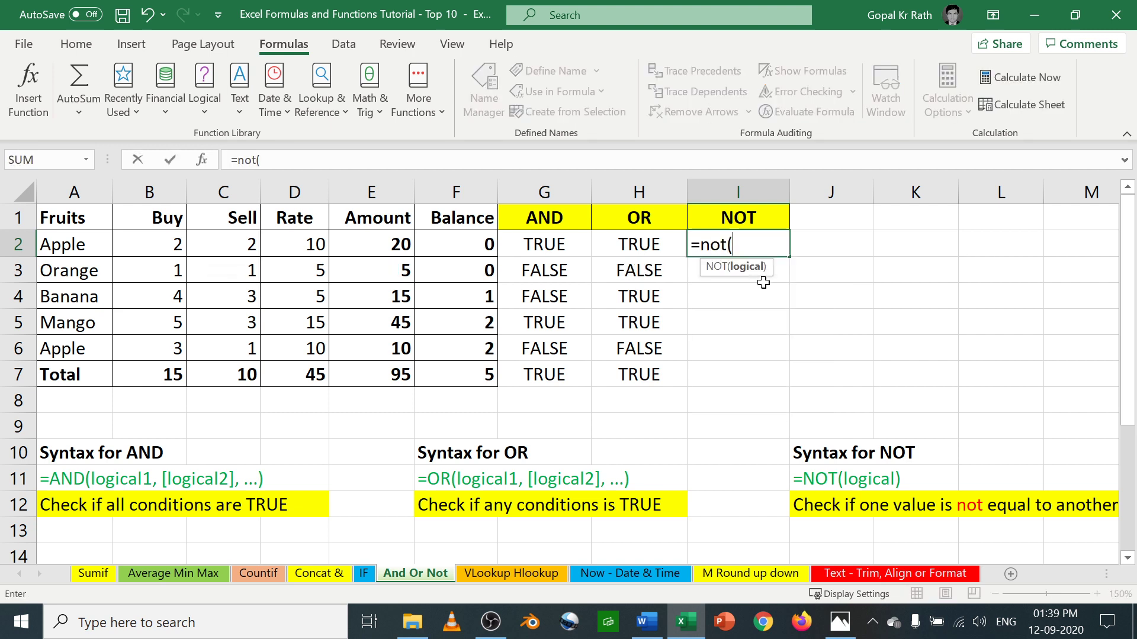
left_click(384, 246)
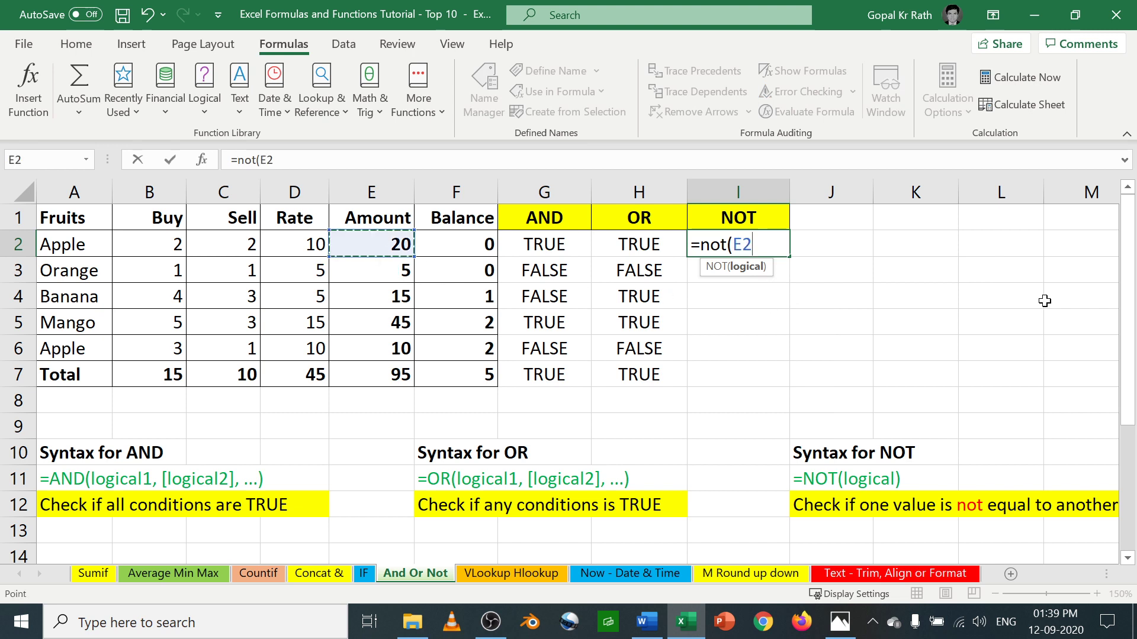
type("=20")
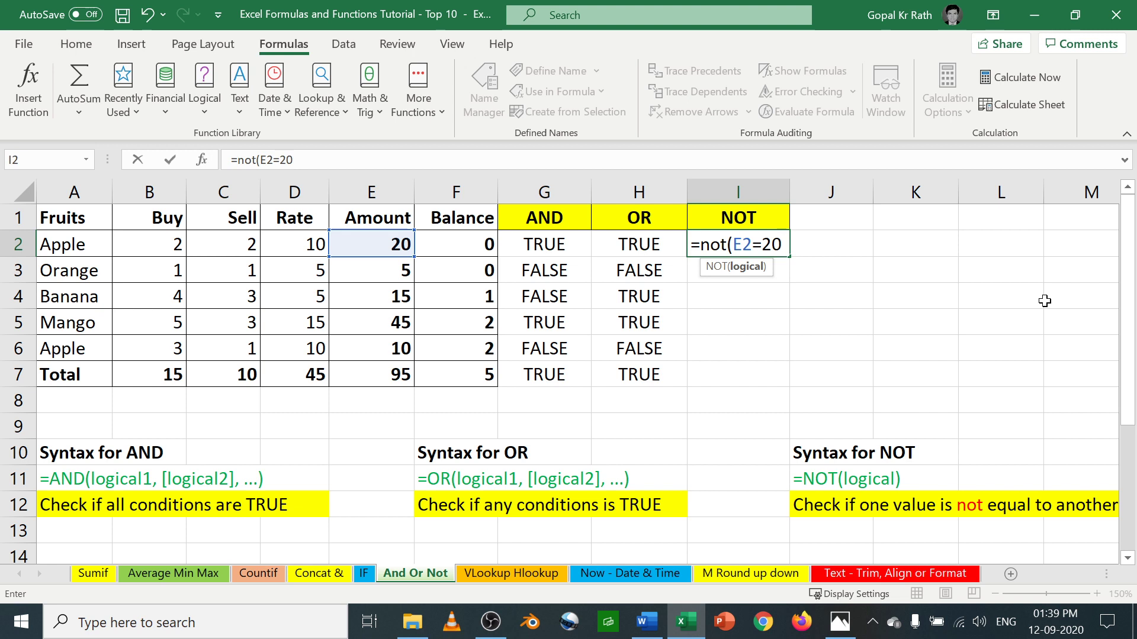
type(")")
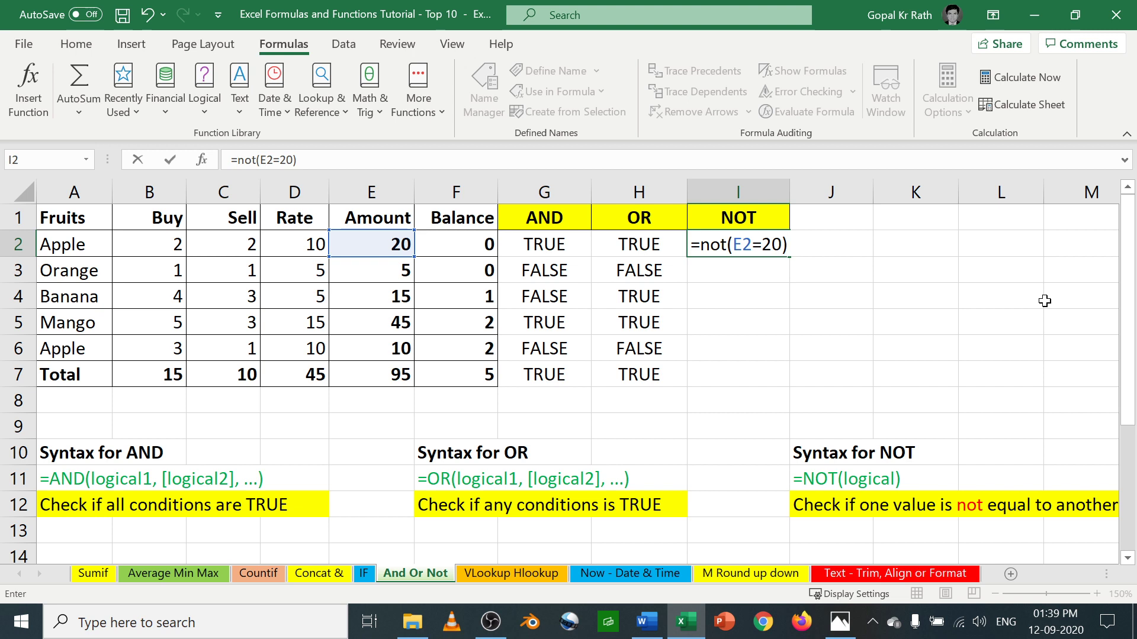
key("Return")
- Change the condition of the NOT formula in I2 to E2>15
key("Up")
key("F2")
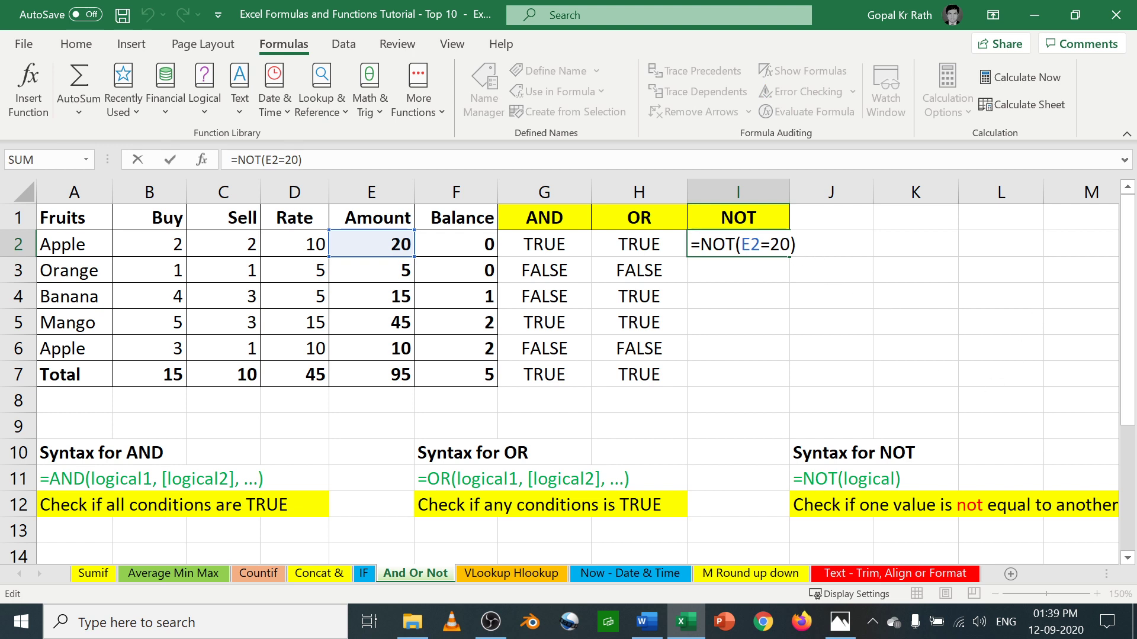
left_click(761, 244)
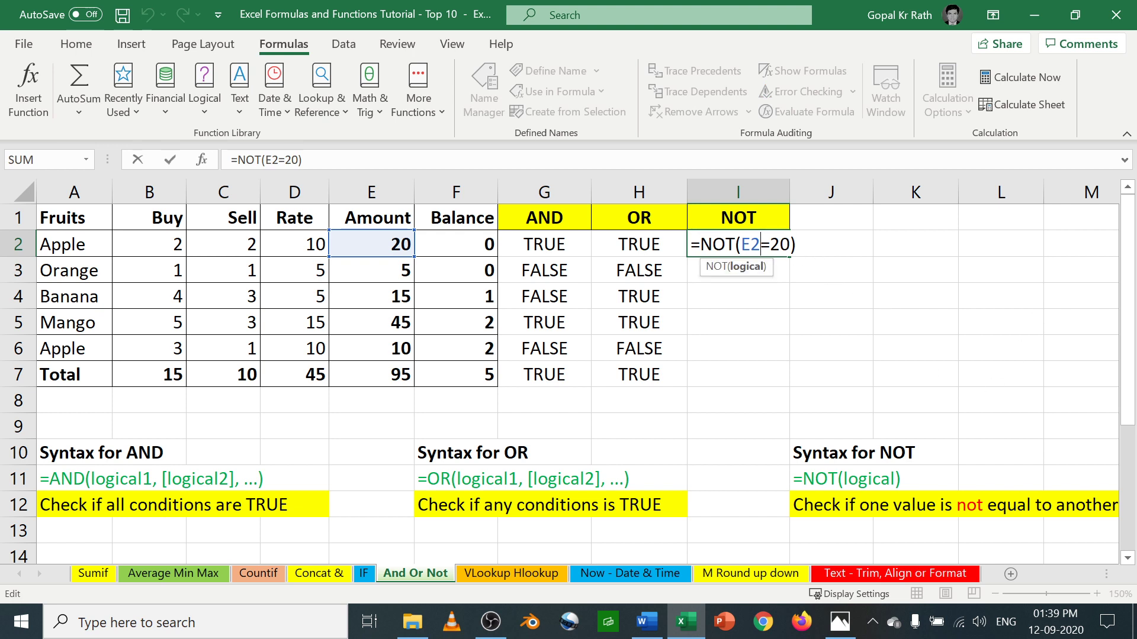
key("Delete")
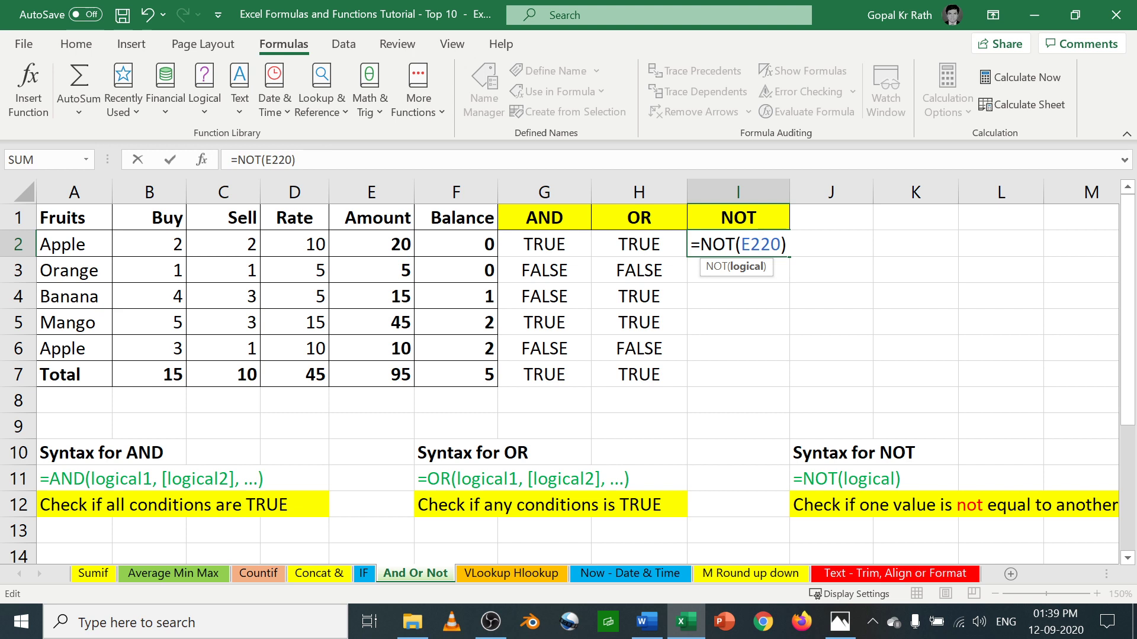
type(">")
key("Delete")
key("Delete")
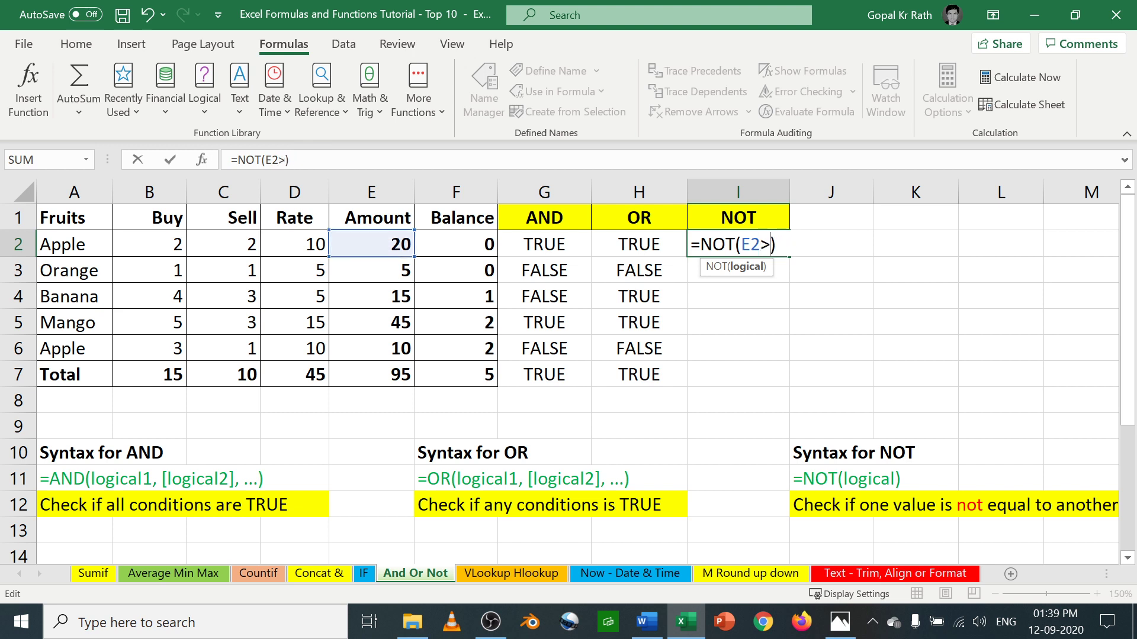
type("15")
key("Return")
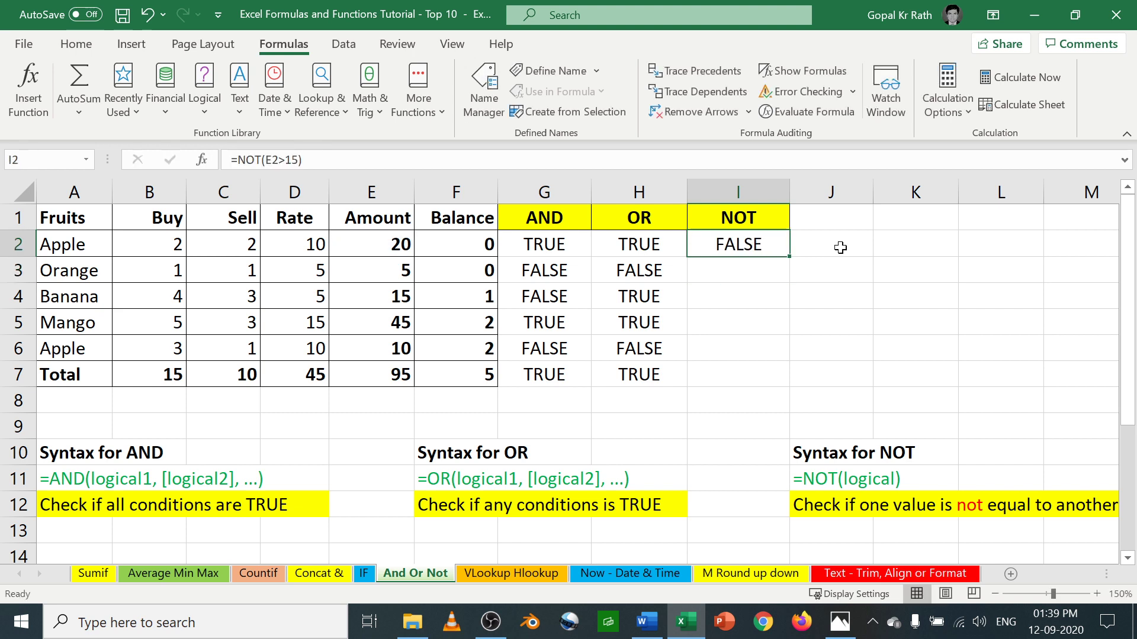
- Check which amount cell the NOT formula in I2 tests
key("Up")
key("F2")
key("Escape")
key("F2")
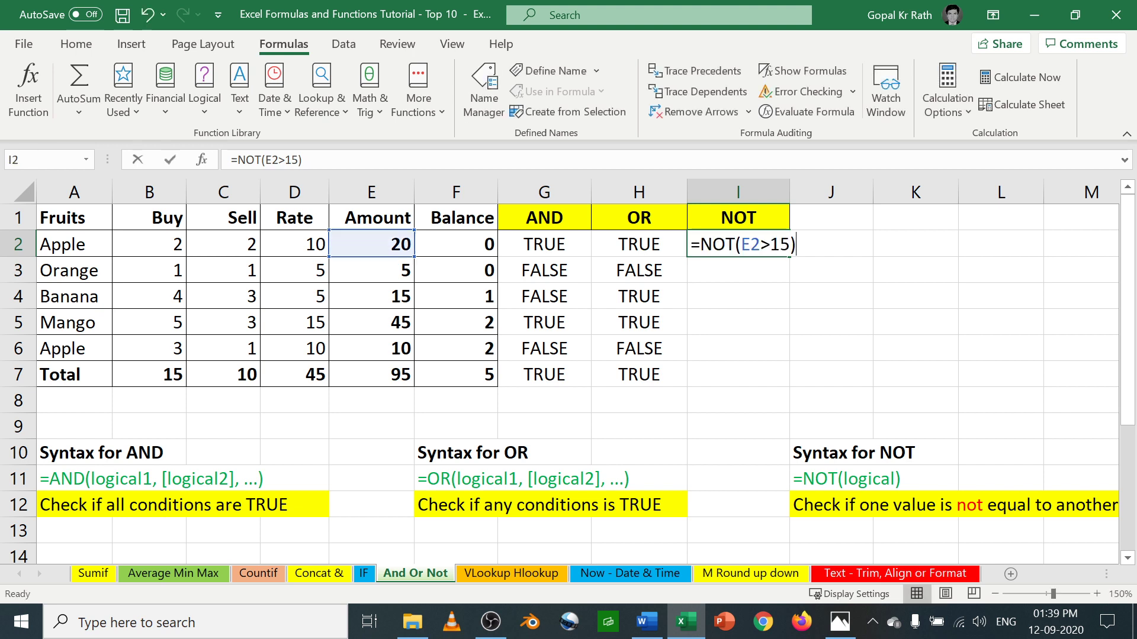
key("Escape")
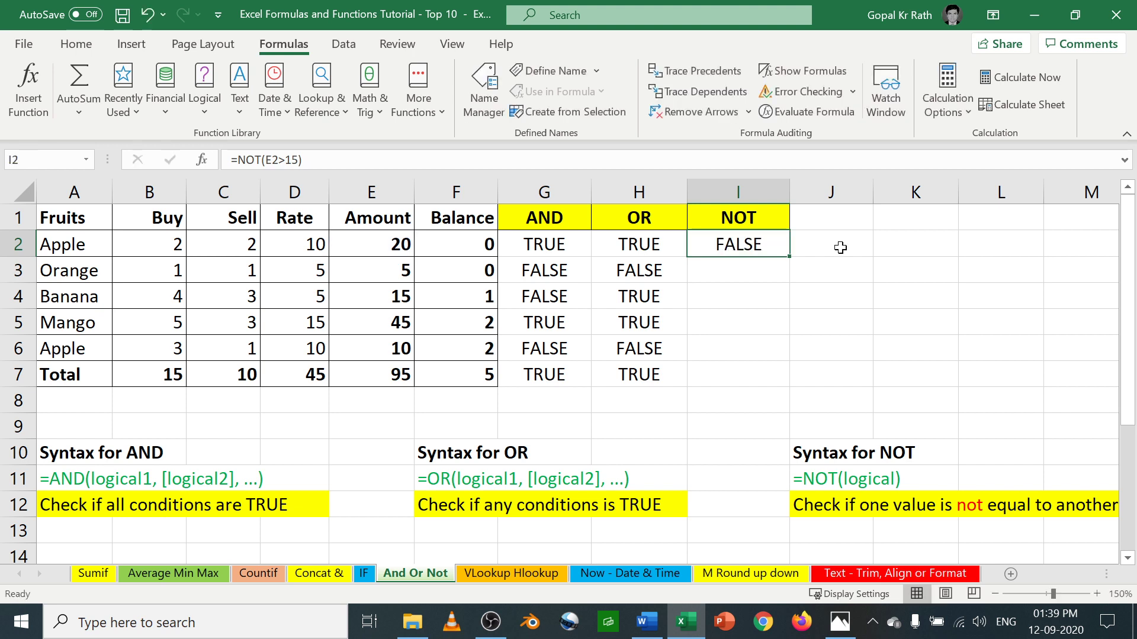
- Fill the NOT formula from I2 into I3 and check its reference
key("Down")
key("ctrl+d")
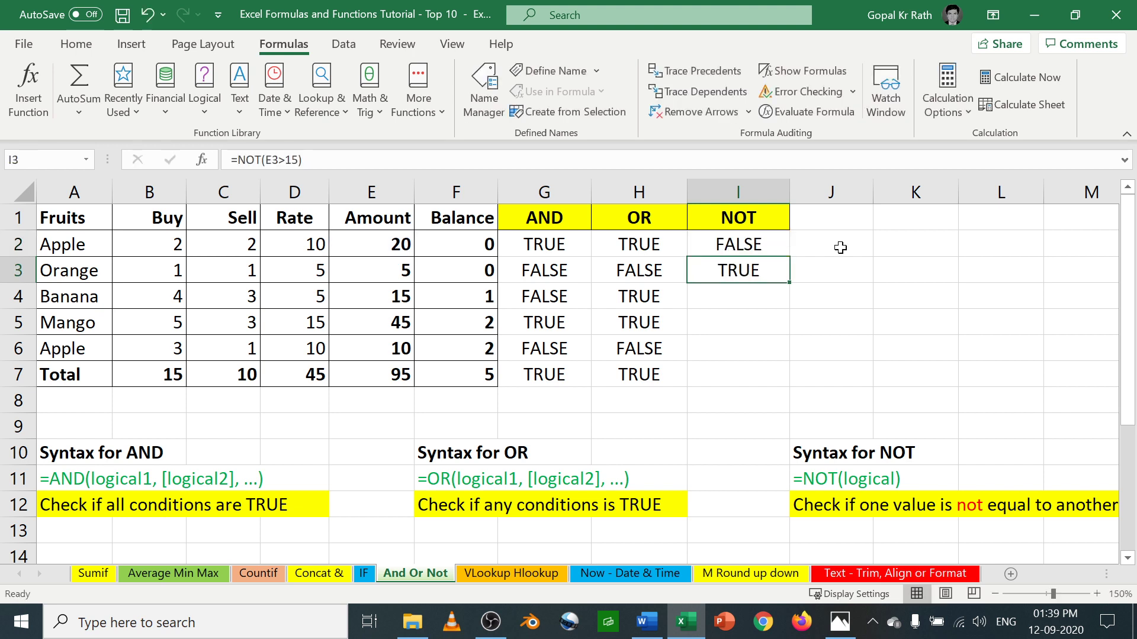
key("F2")
key("Escape")
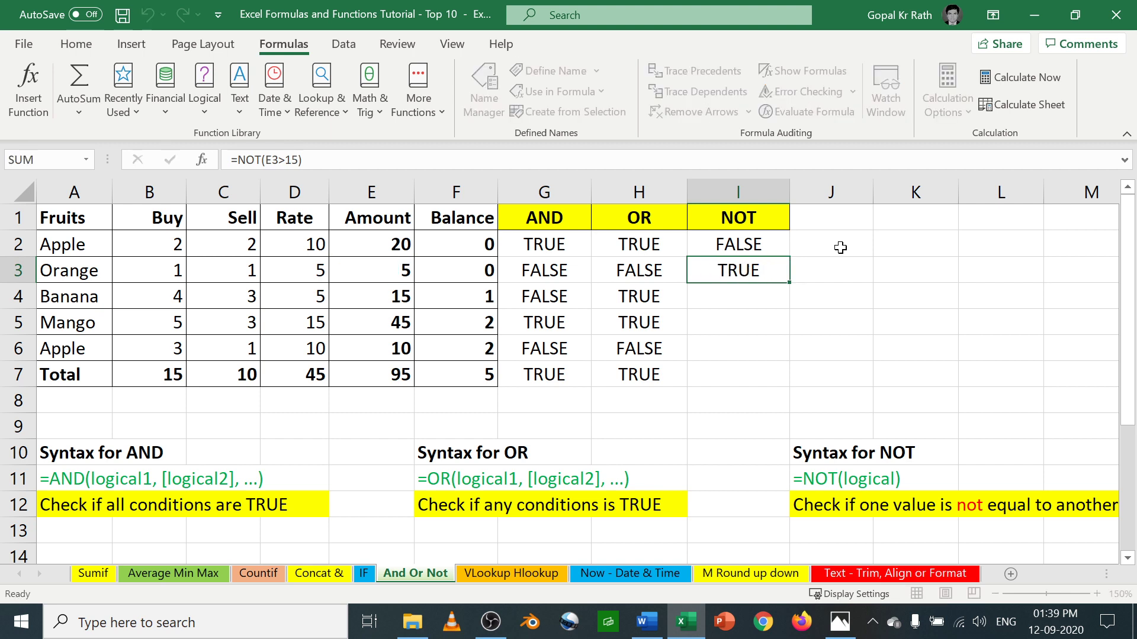
- Fill the NOT formula from I3 down through I7
key("shift+Down")
key("shift+Down")
key("shift+Down")
key("shift+Down")
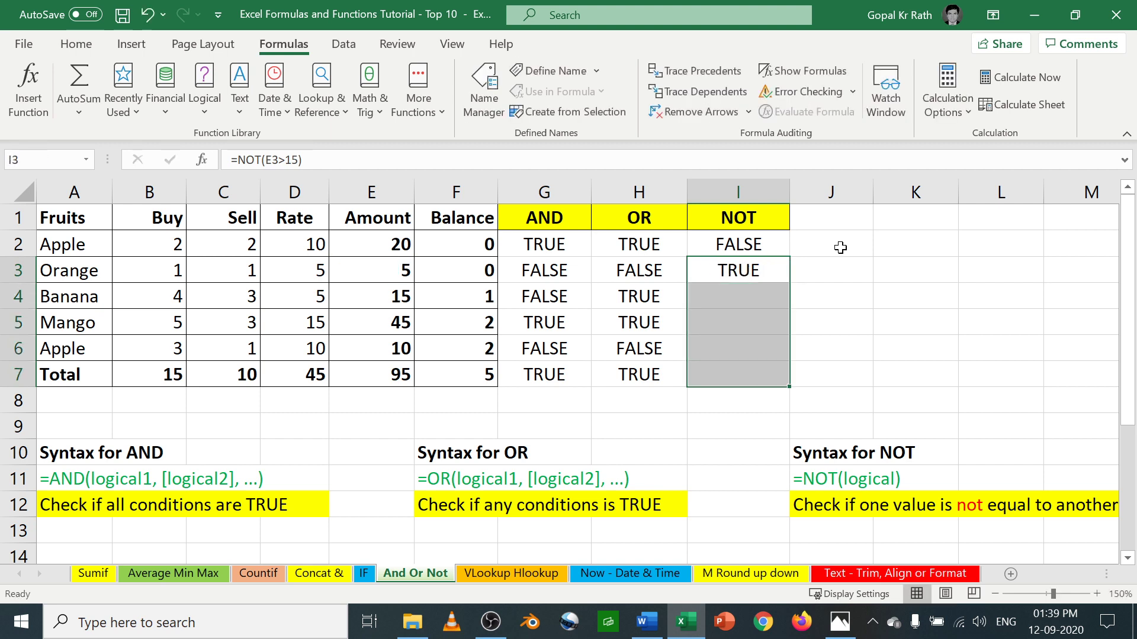
key("ctrl+d")
- Compare how the NOT formulas in I2 and I3 test the first Apple and Orange amounts against 15
key("Up")
key("F2")
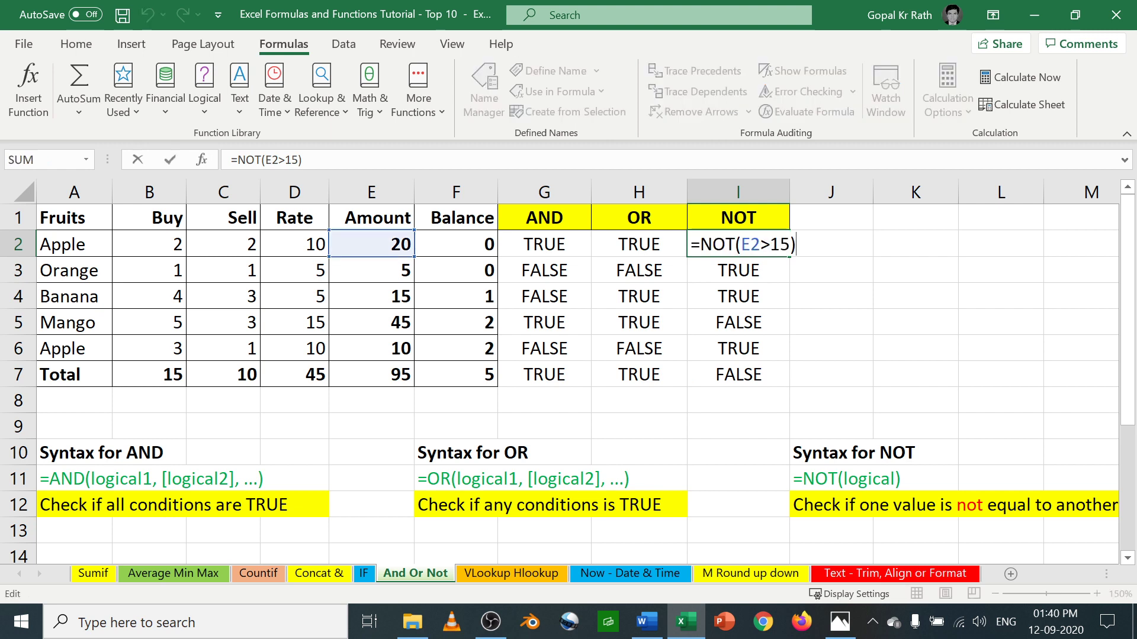
key("Escape")
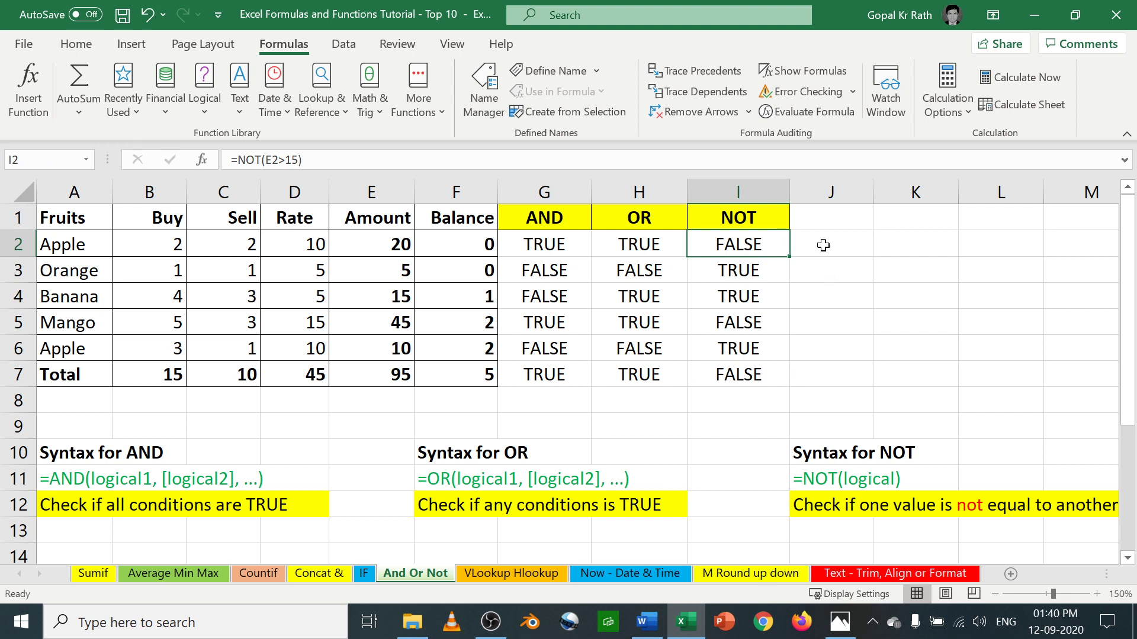
left_click(747, 271)
key("F2")
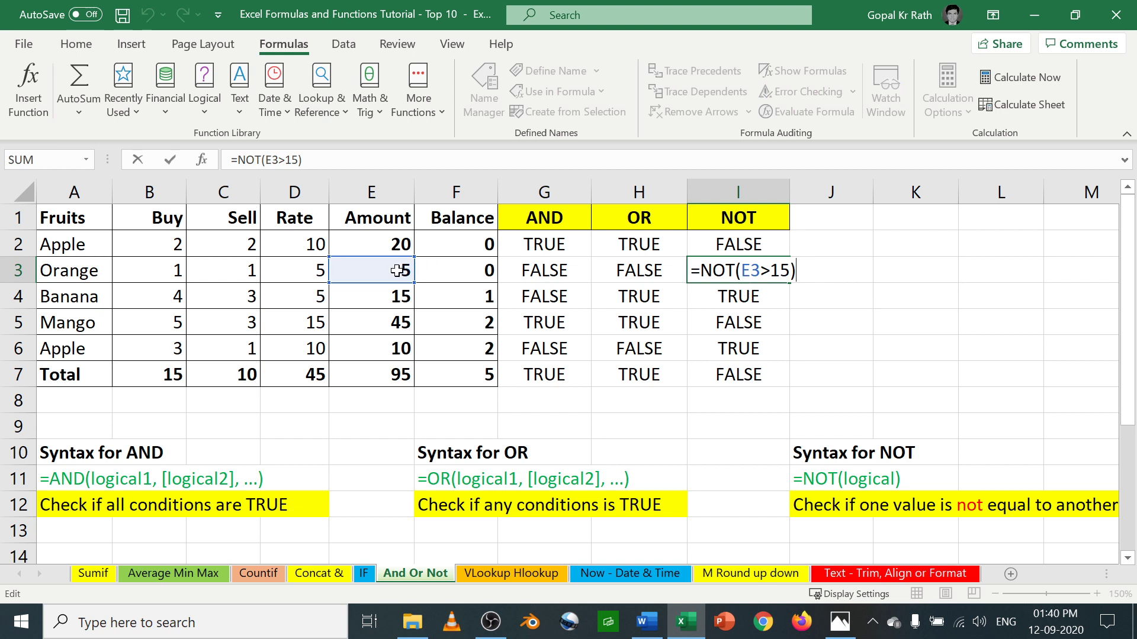
key("ctrl+Return")
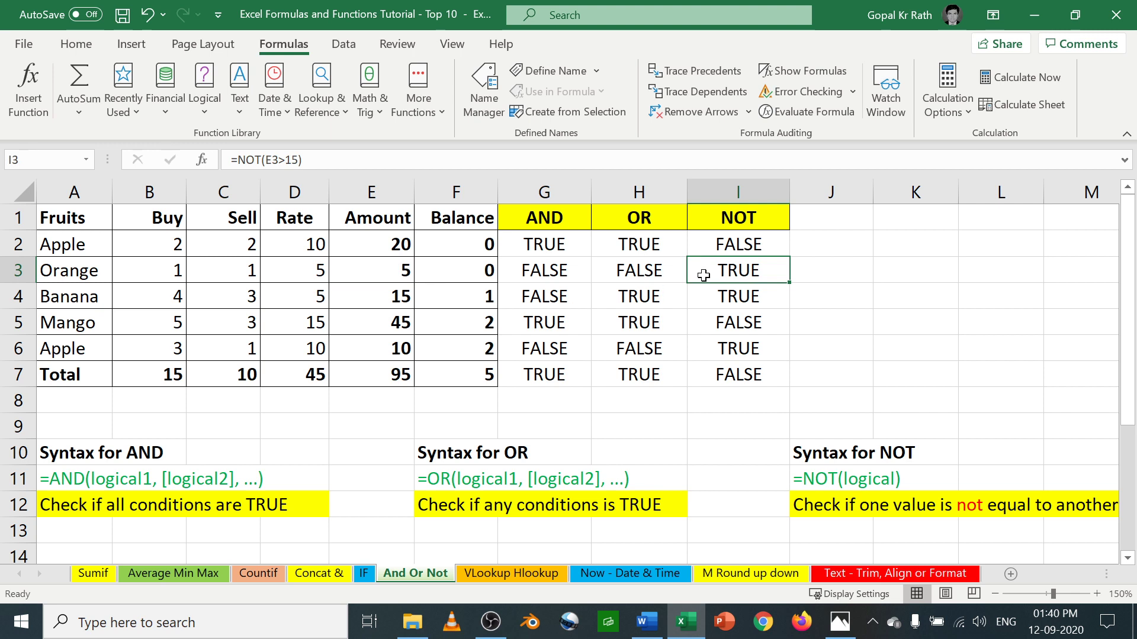
key("F2")
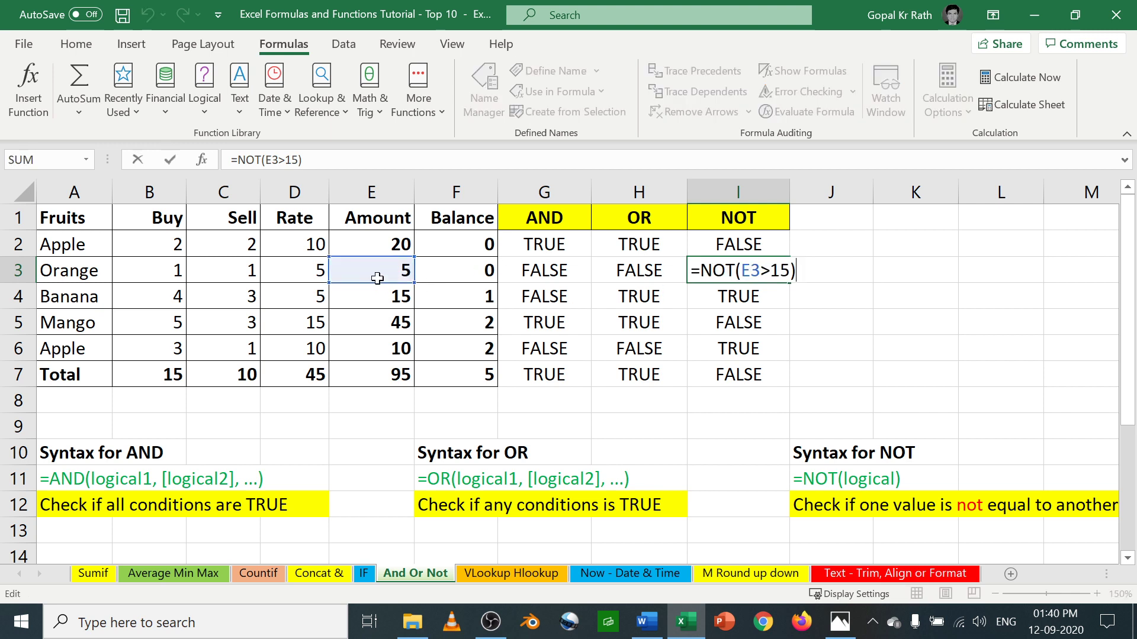
key("Escape")
key("Up")
key("F2")
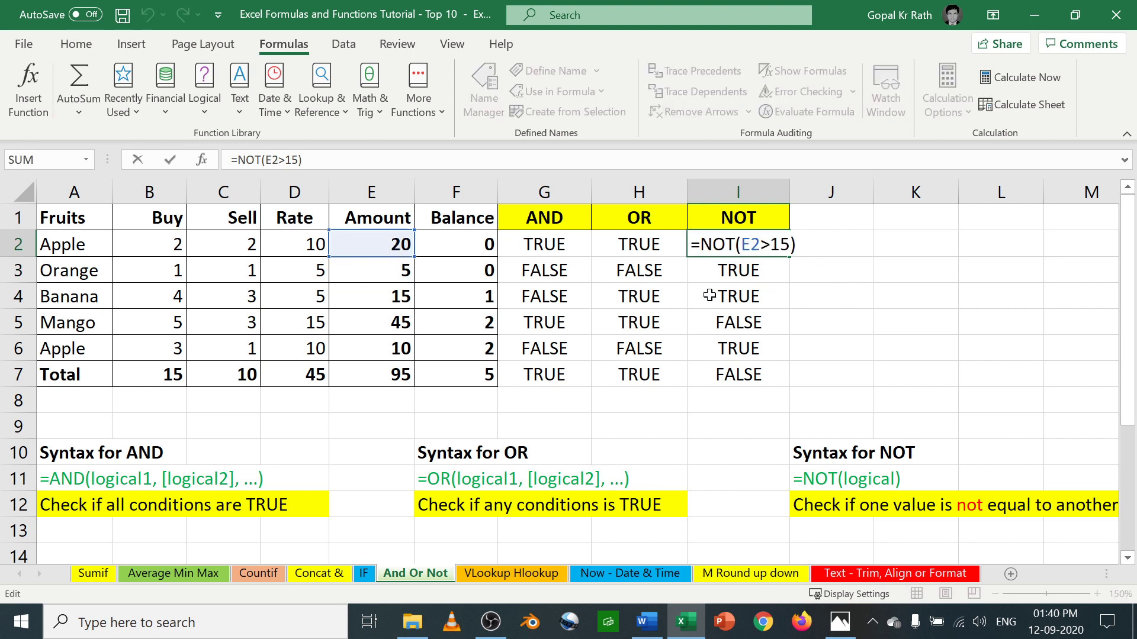
key("ctrl+Return")
left_click(729, 274)
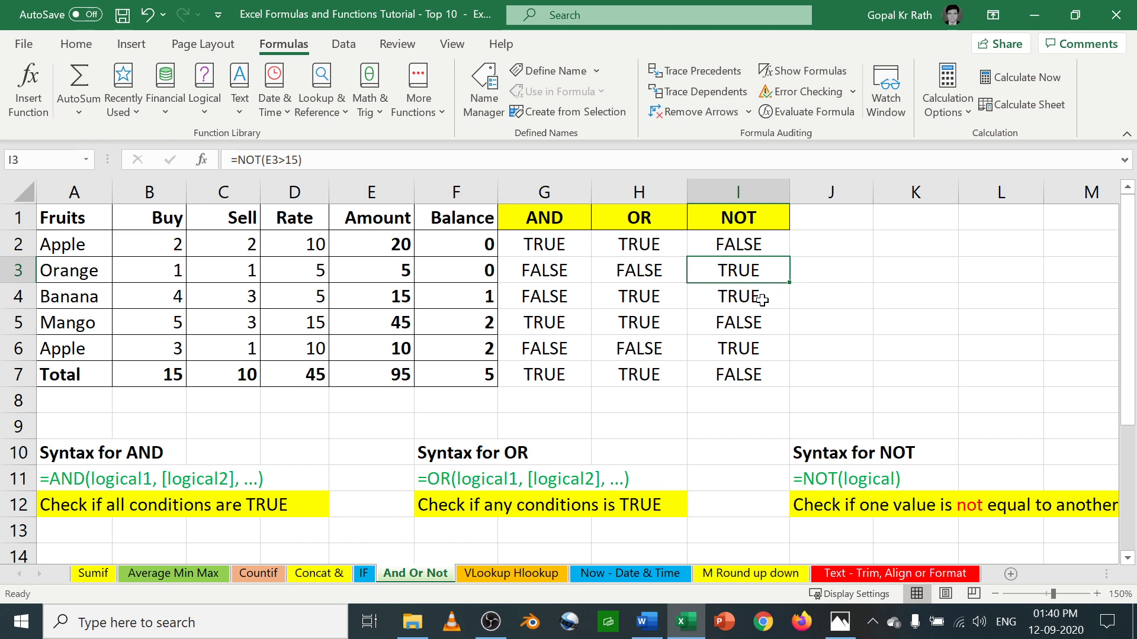
- Switch to the VLookup Hlookup sheet and highlight the fruit table's columns A to F, then its rows 1 to 7
left_click(491, 575)
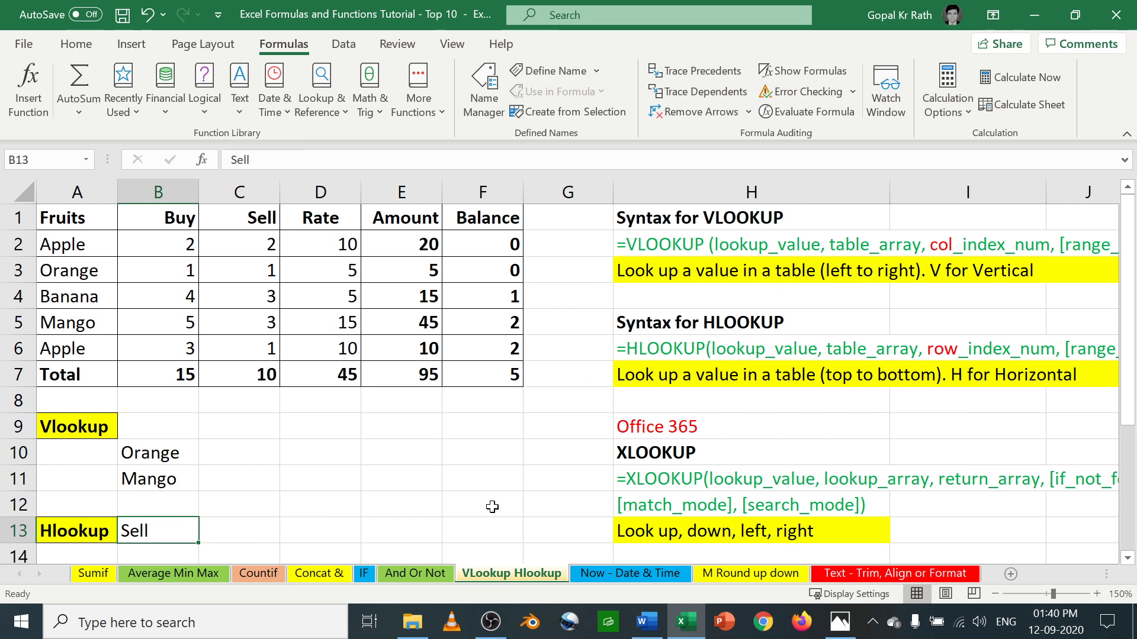
left_click_drag(83, 178, 468, 208)
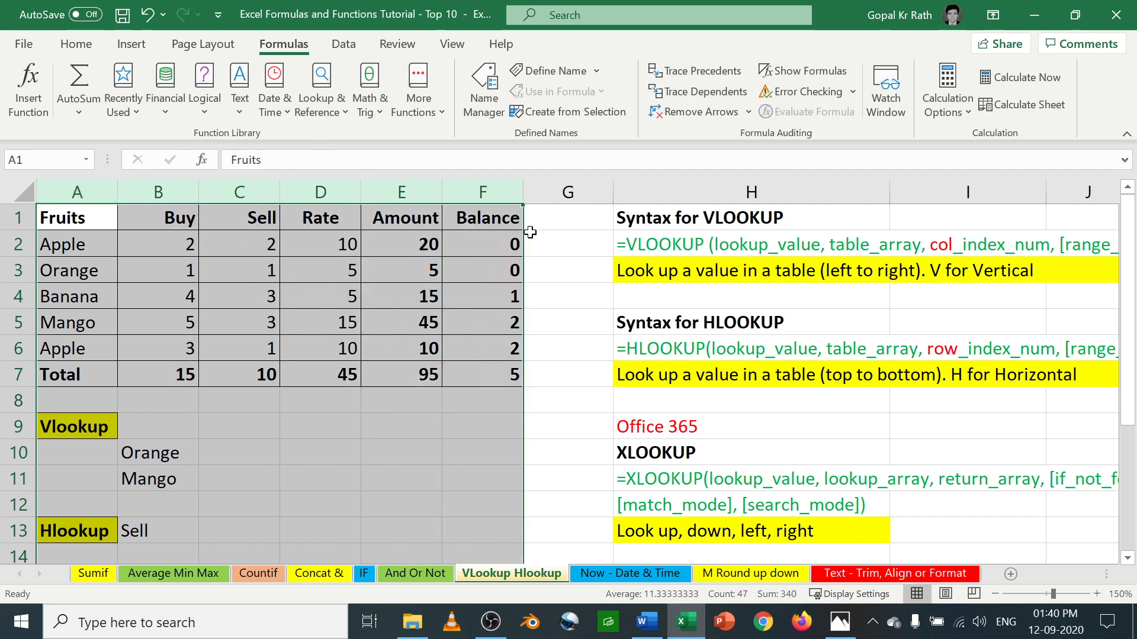
left_click(291, 301)
left_click_drag(11, 219, 4, 367)
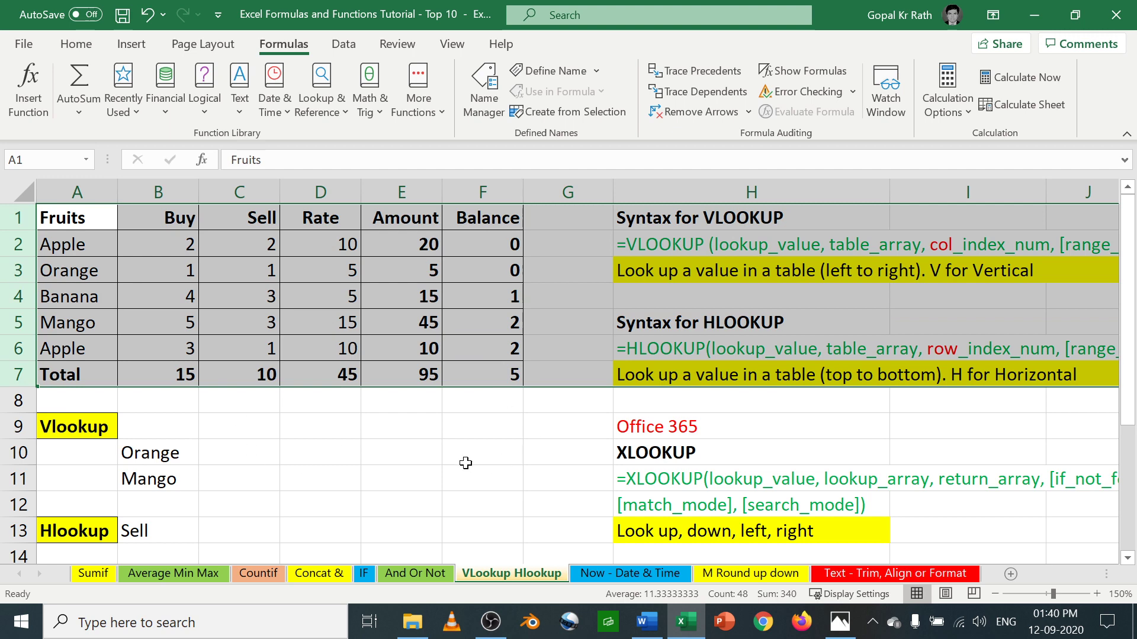
- Review the Office 365 XLOOKUP notes in H9, H10 and H13, and return to C10 beside the Orange lookup value
left_click(223, 455)
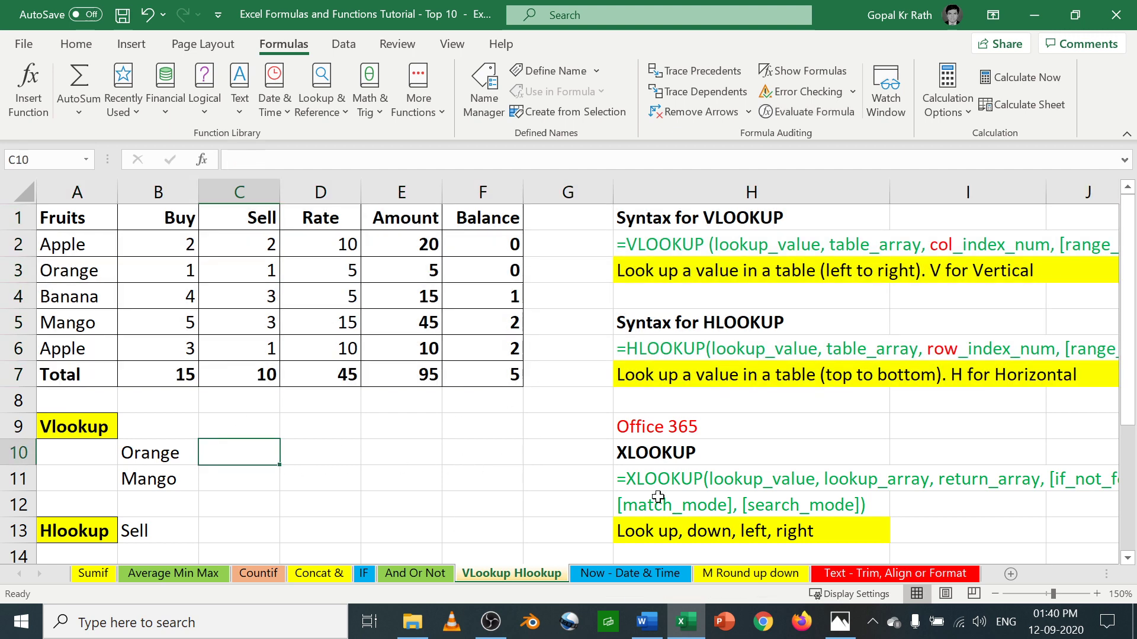
left_click(647, 434)
left_click(648, 453)
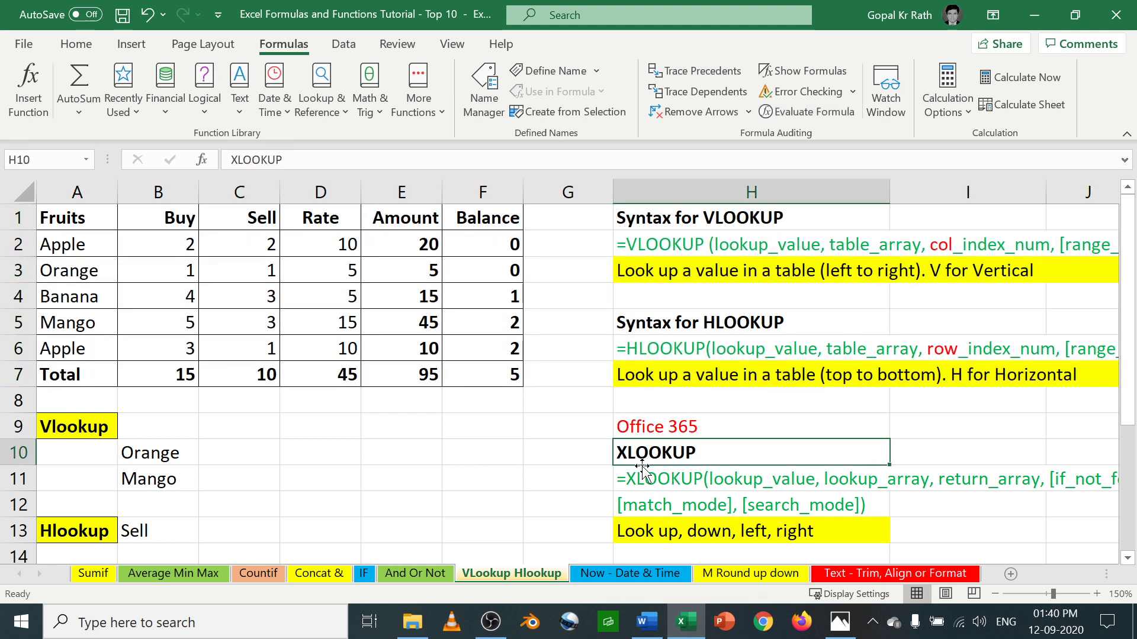
left_click(657, 531)
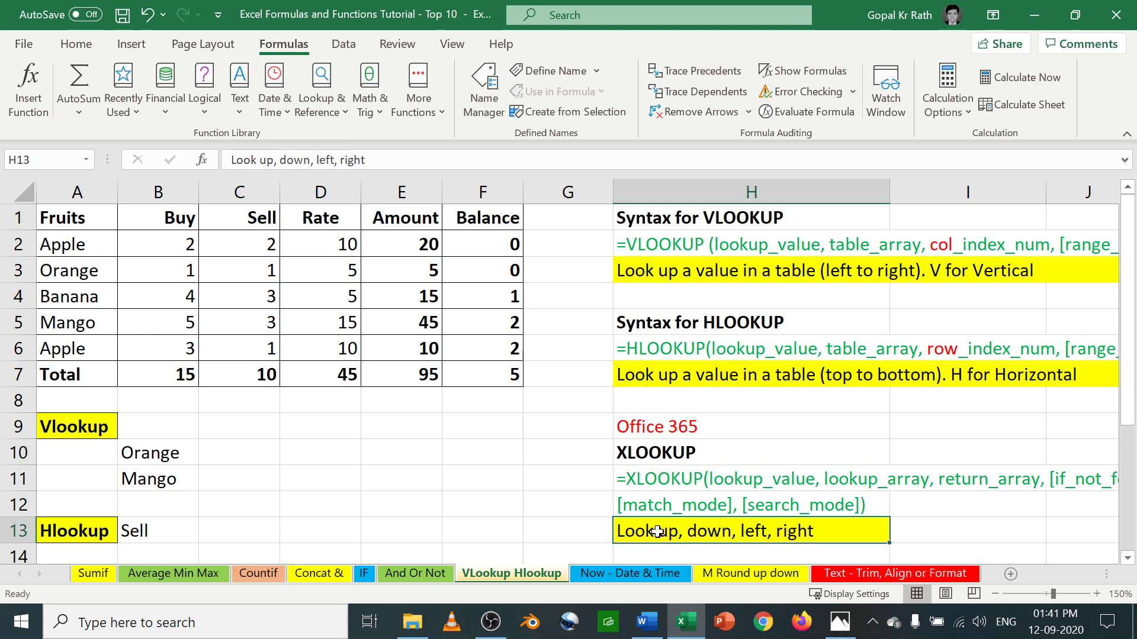
left_click(655, 454)
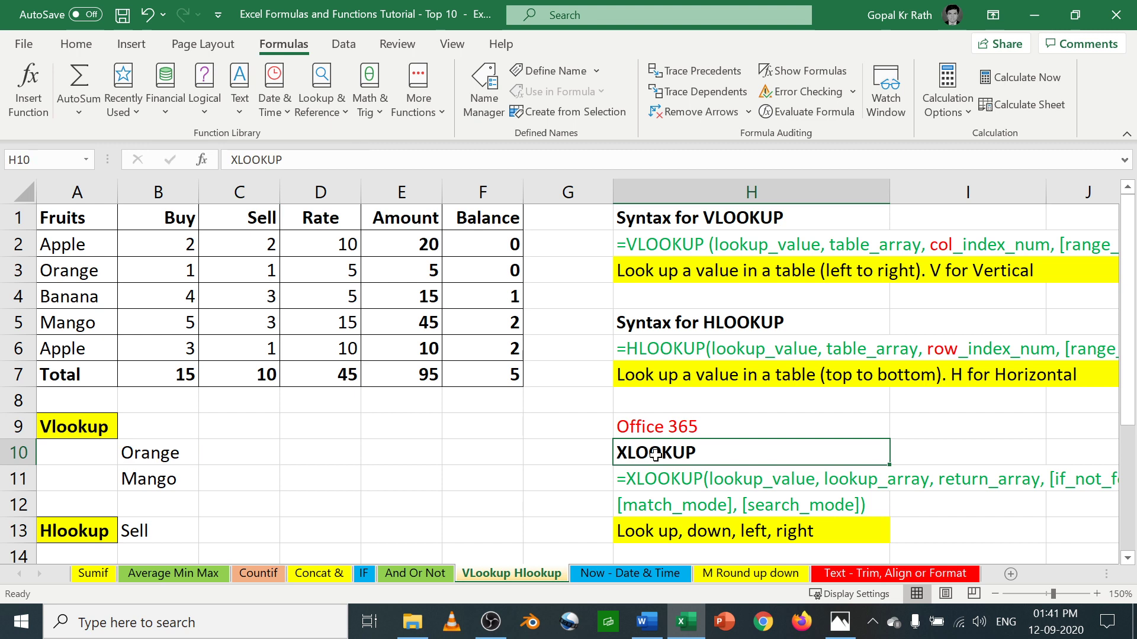
left_click(235, 450)
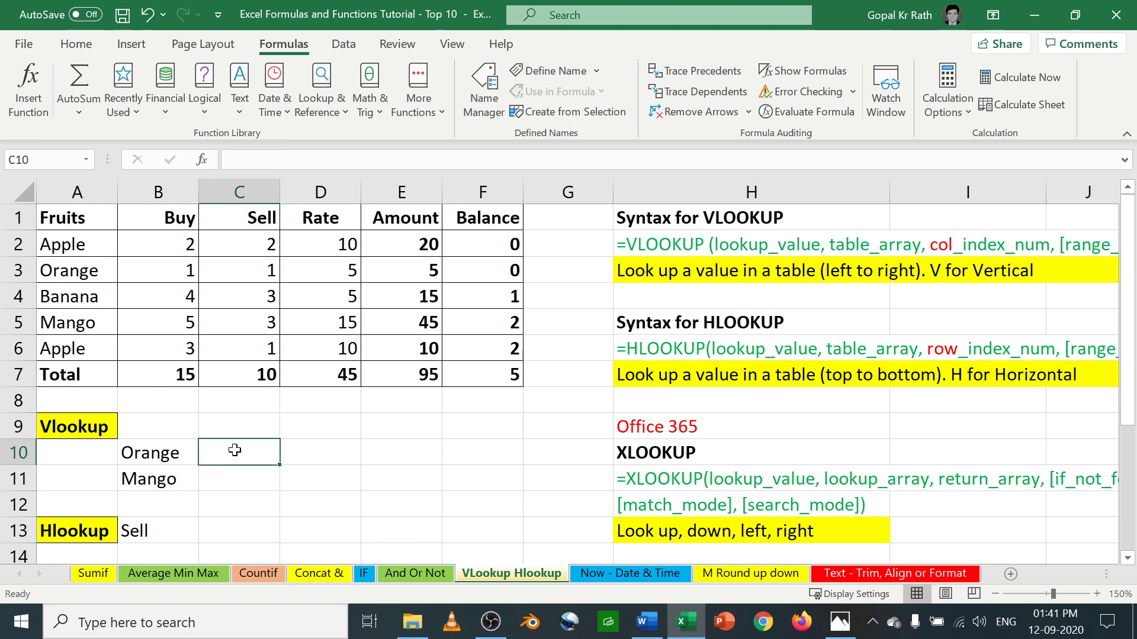
- Review the fruit names in column A, the Orange lookup value in B10, and the Apple row across to its amount
left_click_drag(78, 221, 89, 367)
left_click(152, 452)
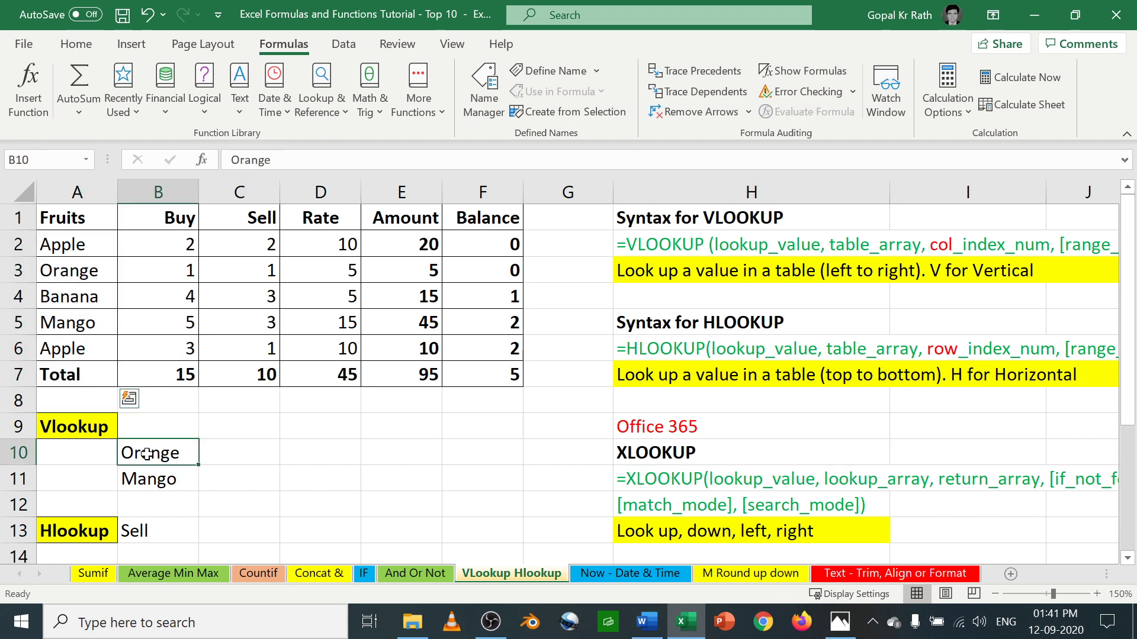
left_click(232, 452)
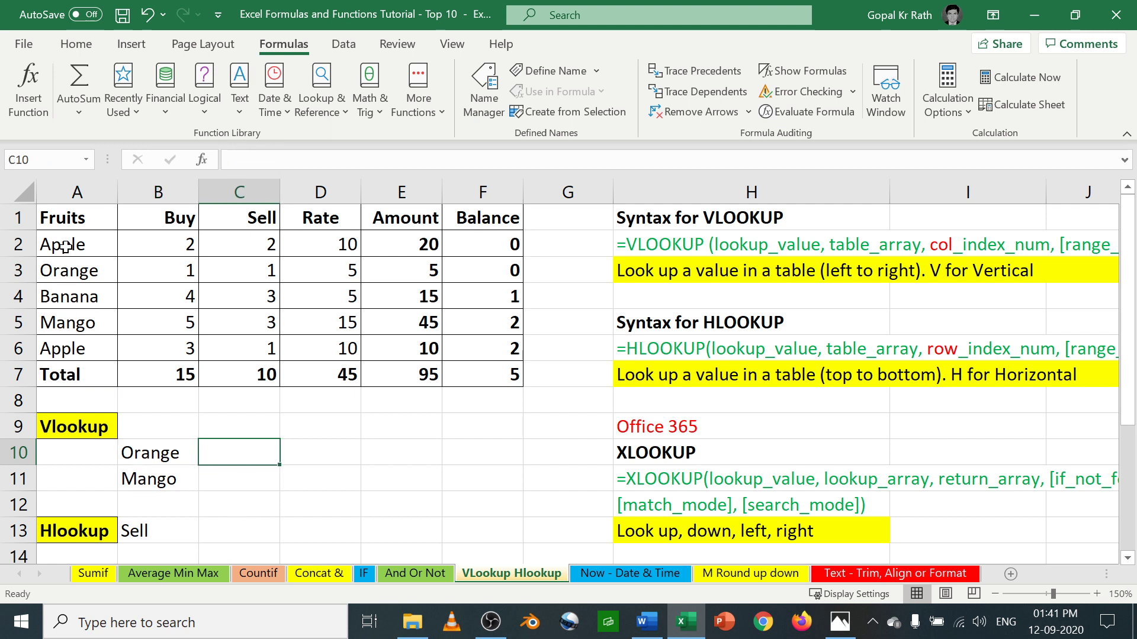
left_click_drag(66, 249, 387, 259)
left_click(162, 344)
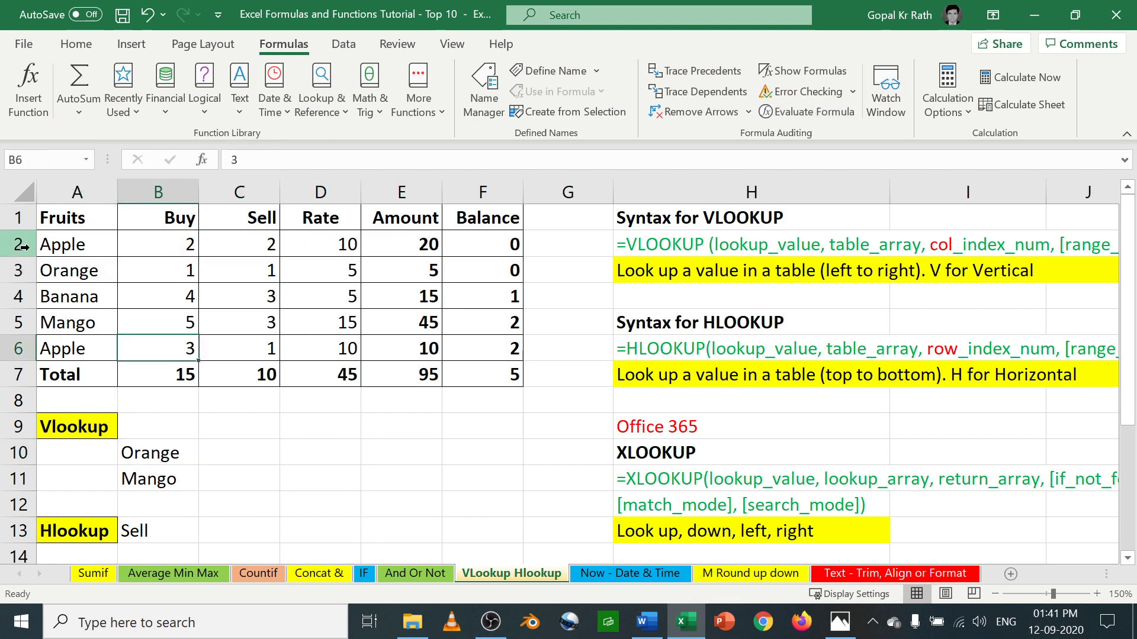
left_click(68, 246)
left_click(410, 245)
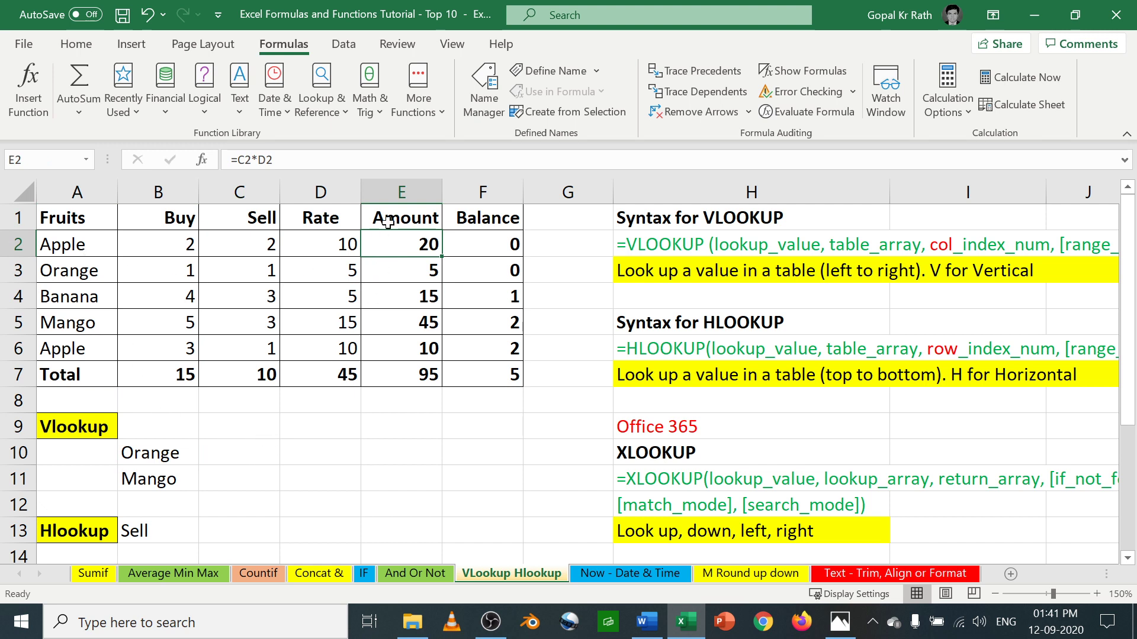
- Enter =VLOOKUP(B10,A1:E6,5,0) in C10 to look up the amount for Orange
left_click(225, 457)
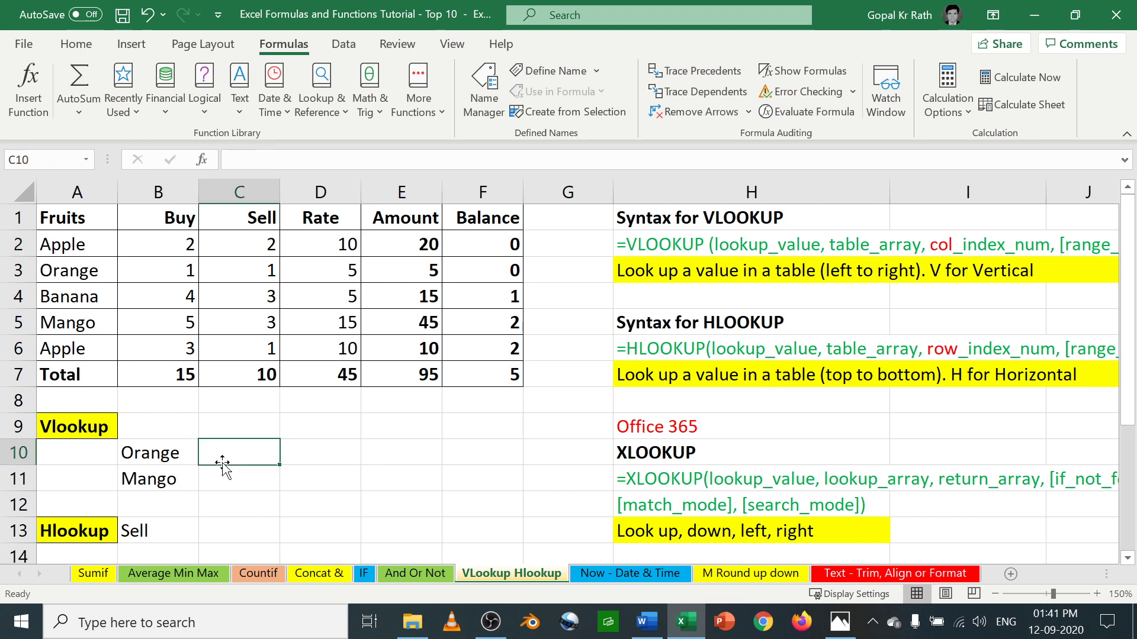
type("=")
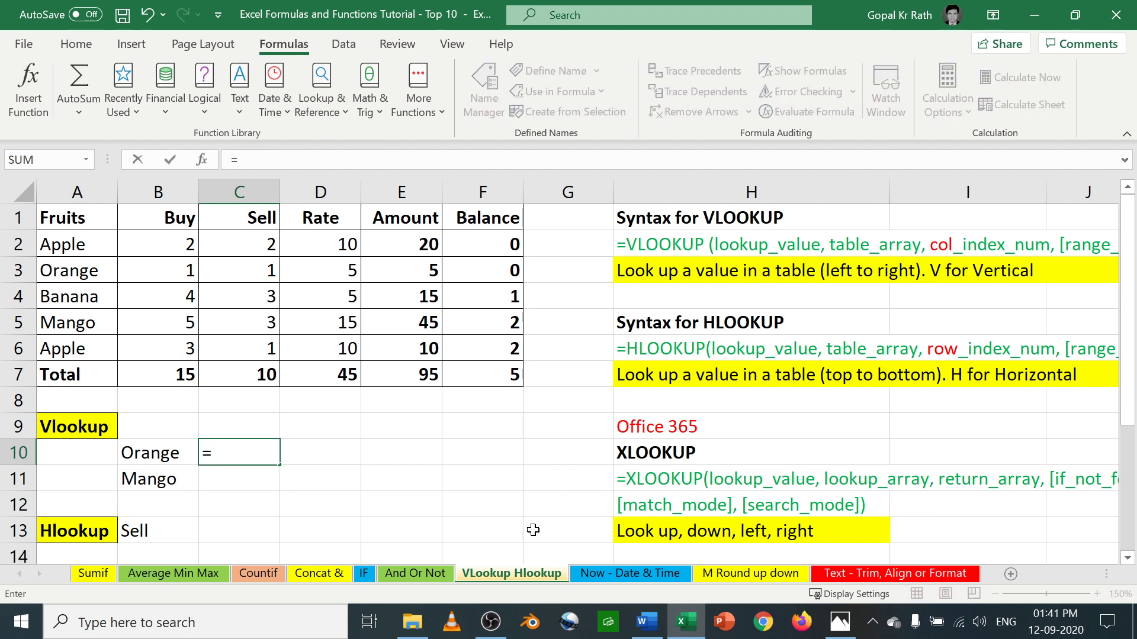
type("VLOOKUP(")
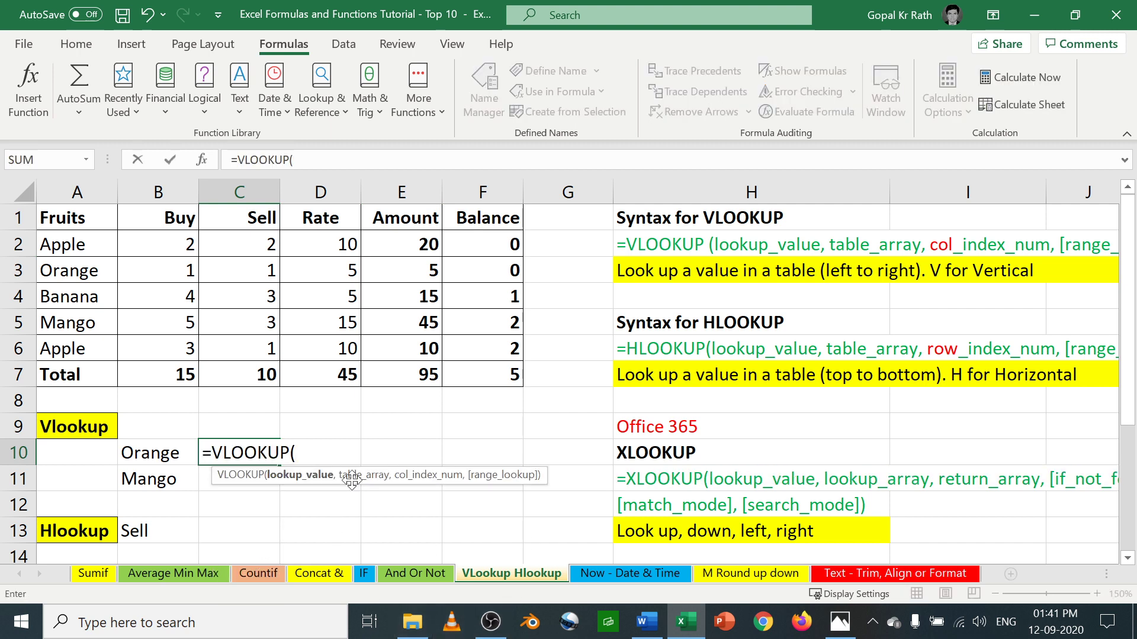
left_click(138, 456)
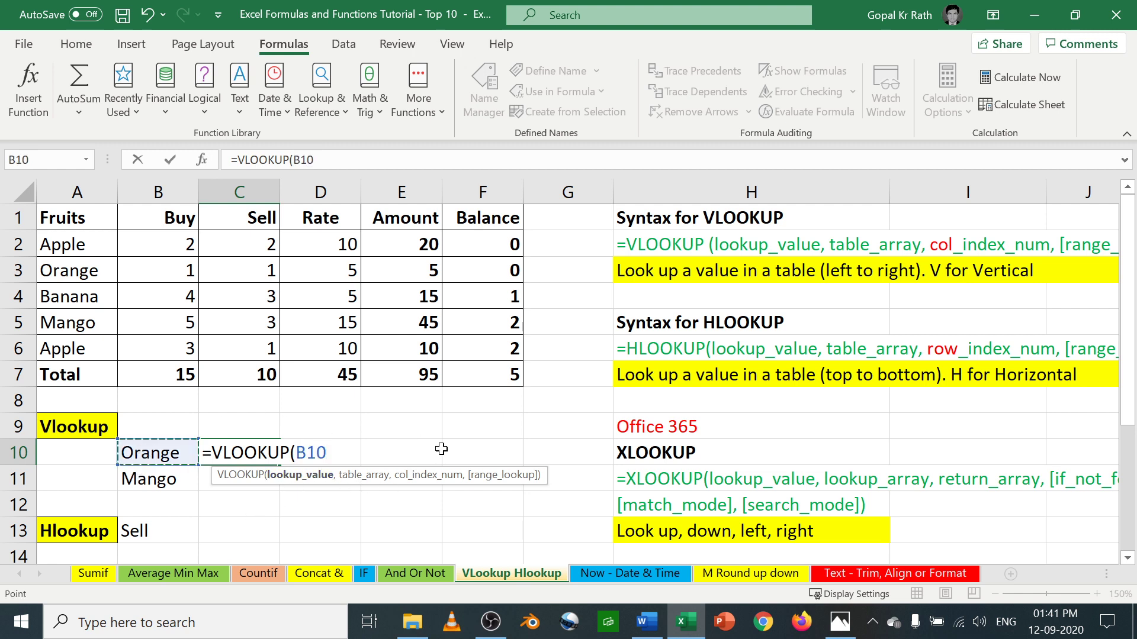
type(",")
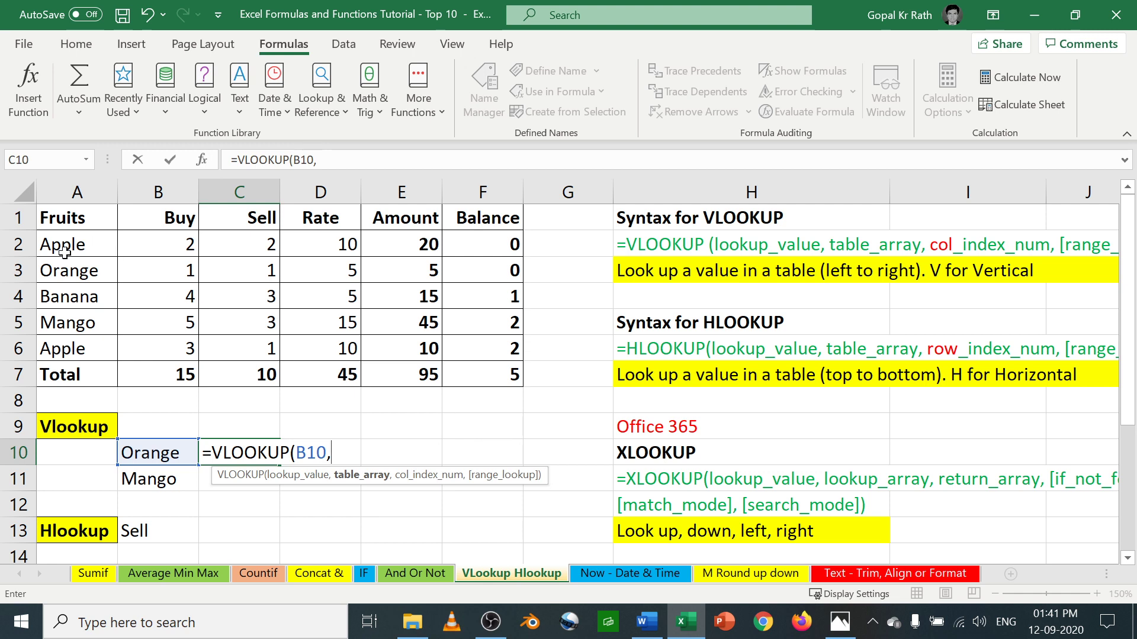
left_click_drag(65, 217, 432, 354)
type(",5,0")
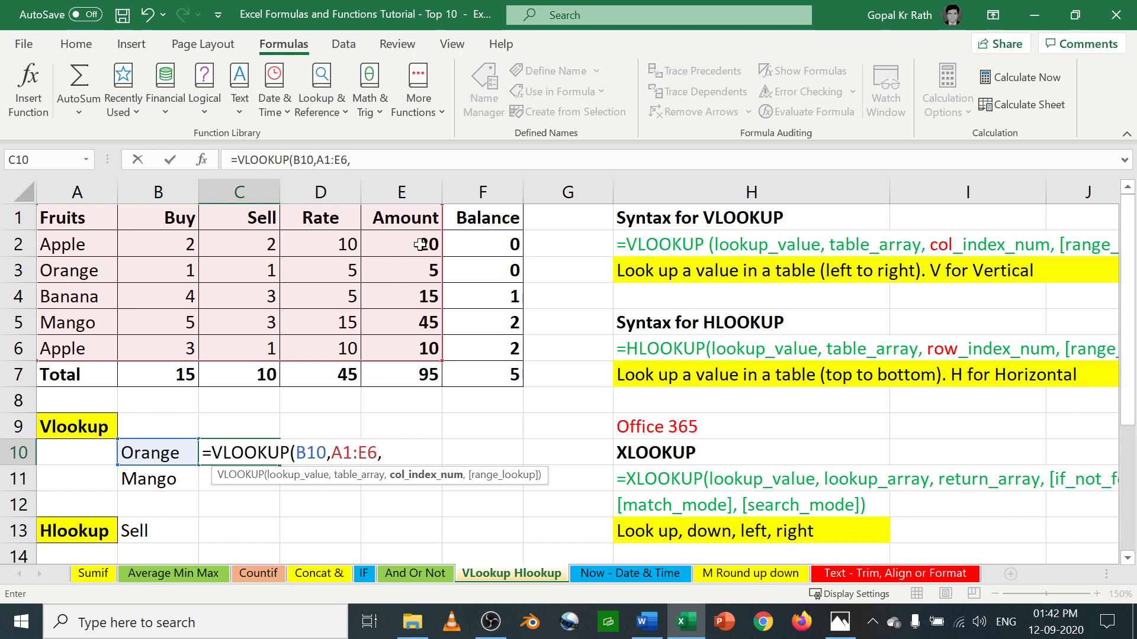
type("5,")
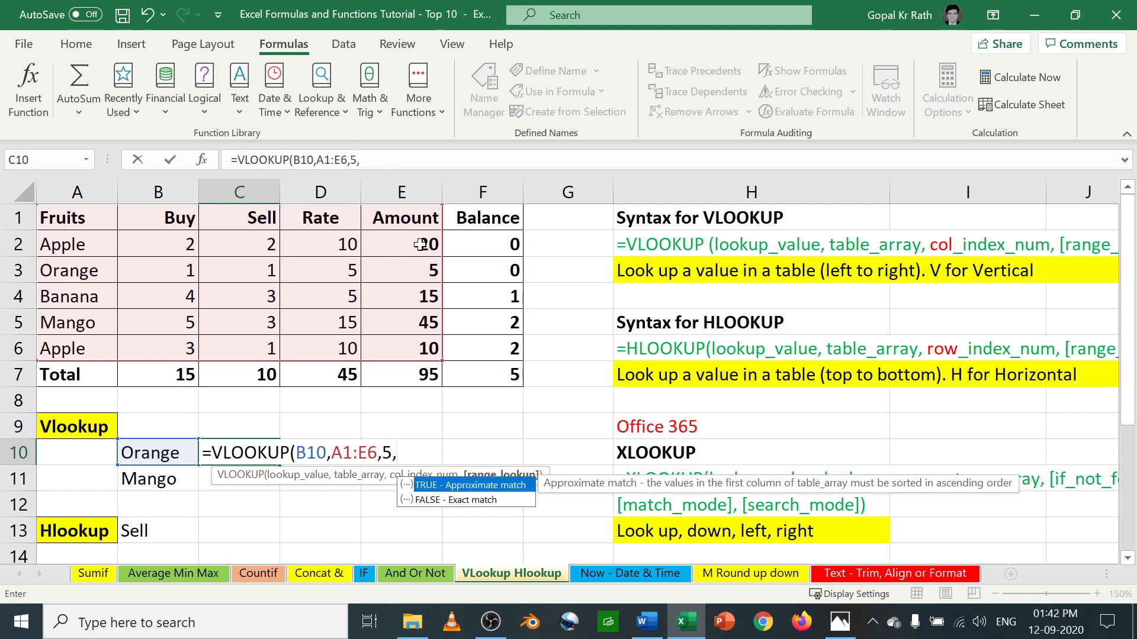
type("0)")
key("Return")
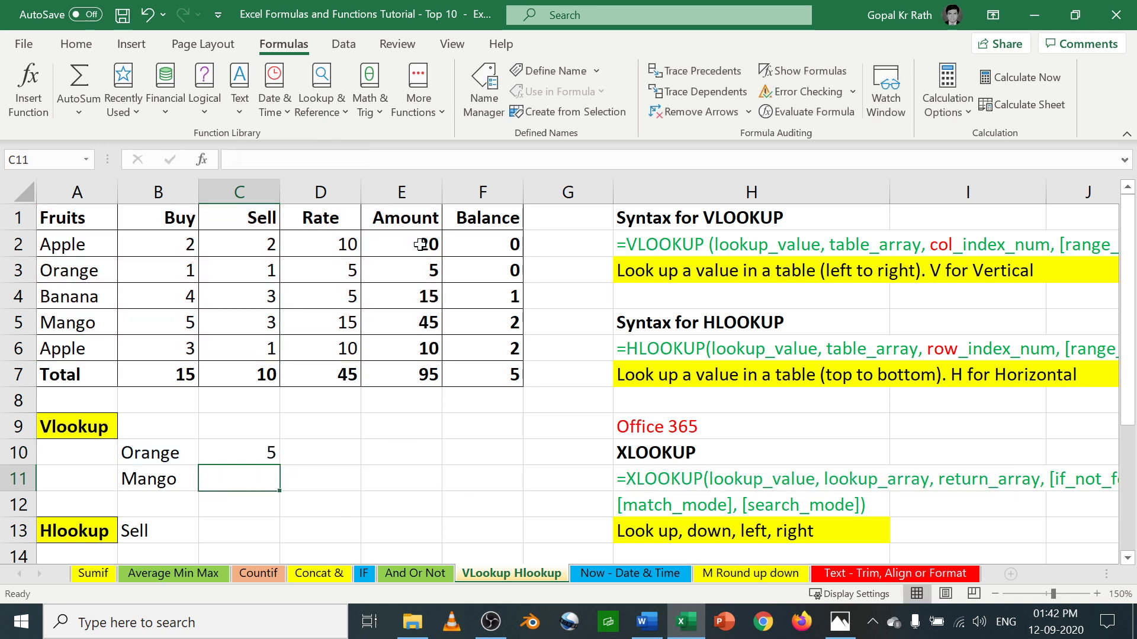
- Check the VLOOKUP formula in C10 against the Orange row from A3 to E3
key("Up")
key("F2")
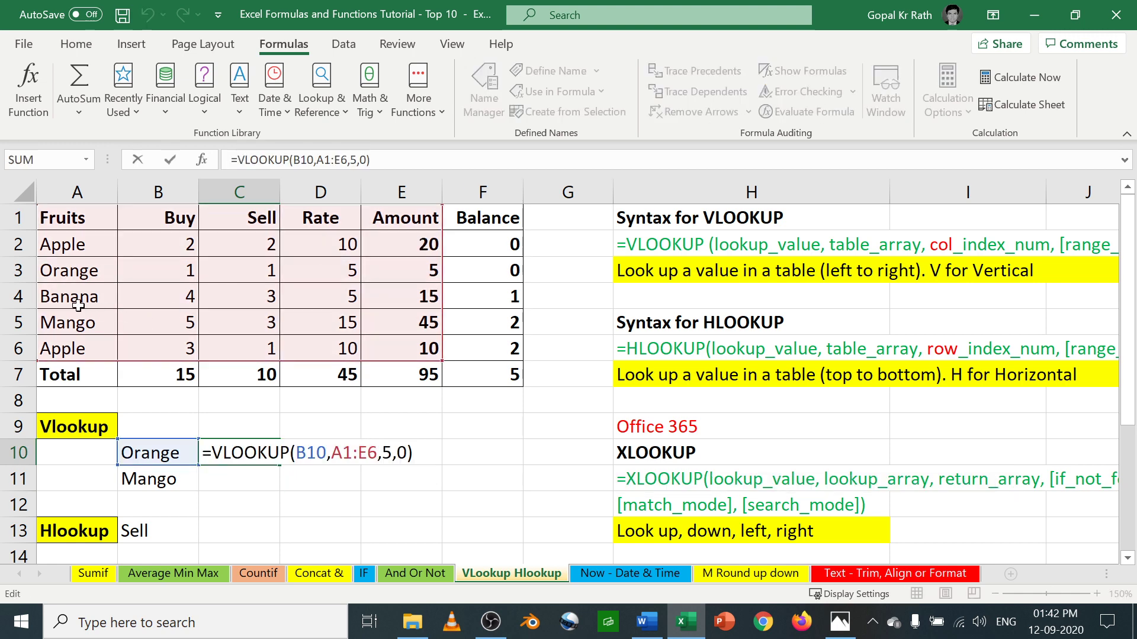
left_click(71, 269)
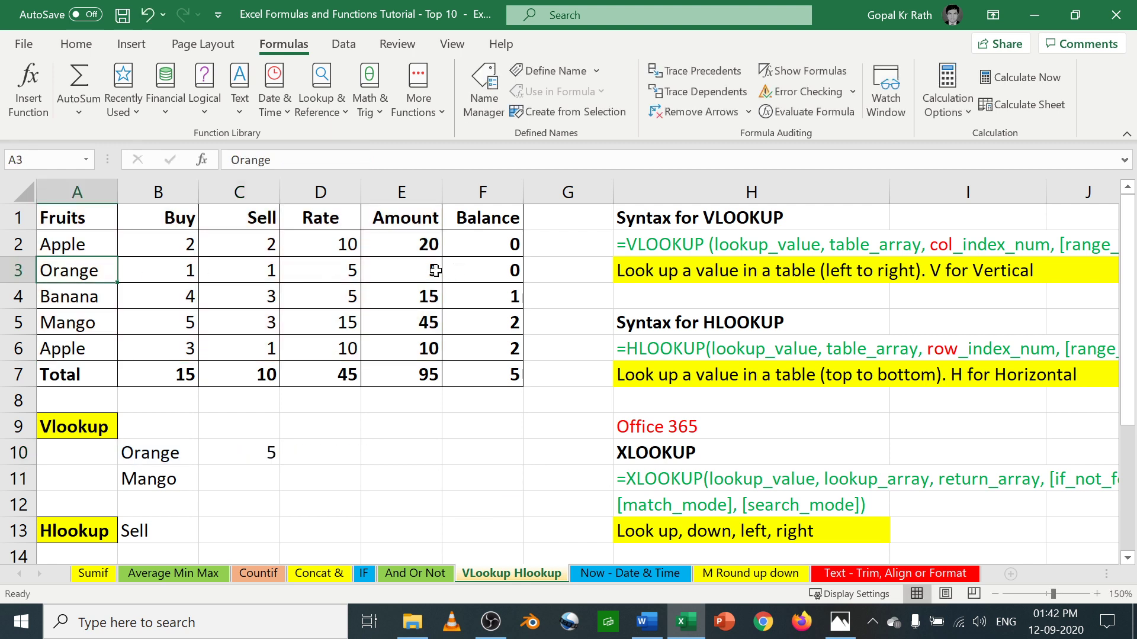
left_click_drag(429, 269, 93, 273)
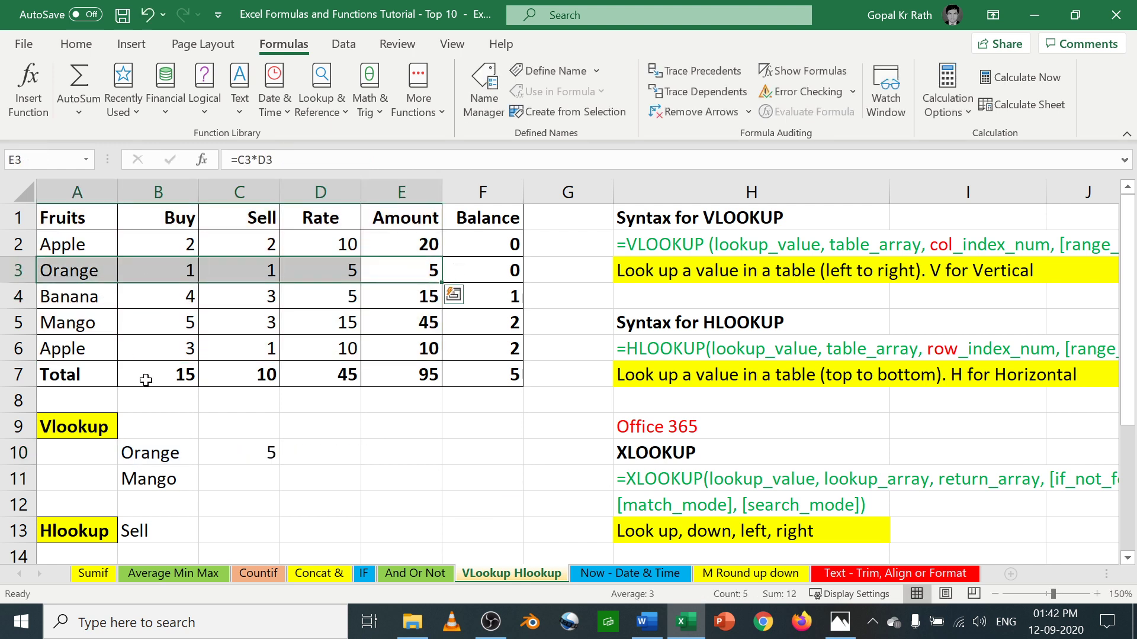
left_click(248, 451)
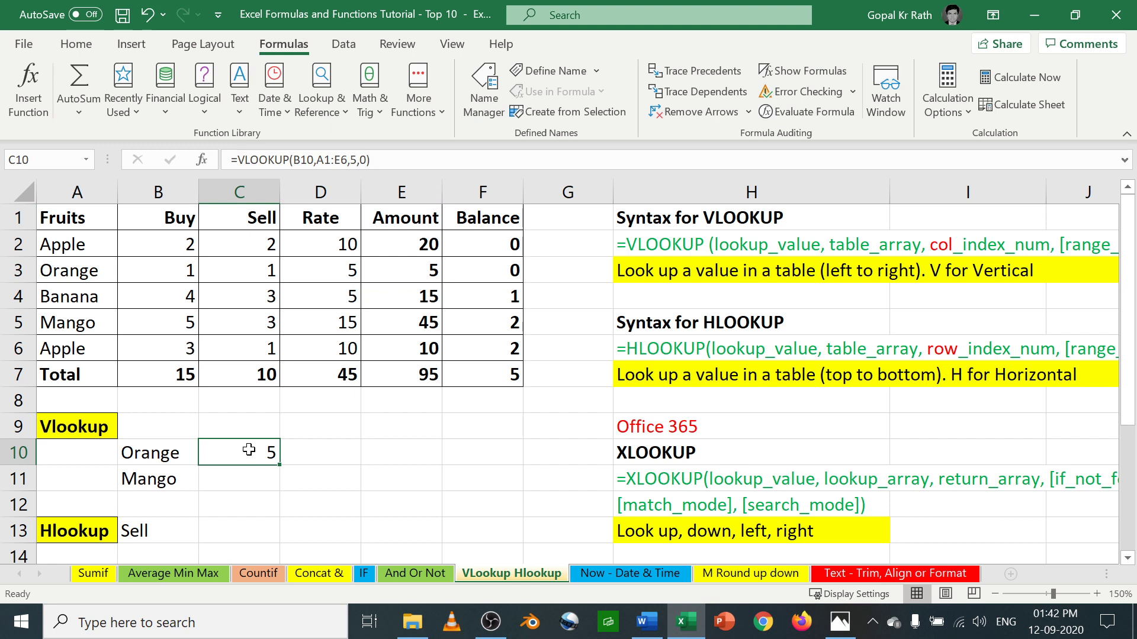
- Make the table range in C10's VLOOKUP formula absolute as $A$1:$E$6
double_click(248, 450)
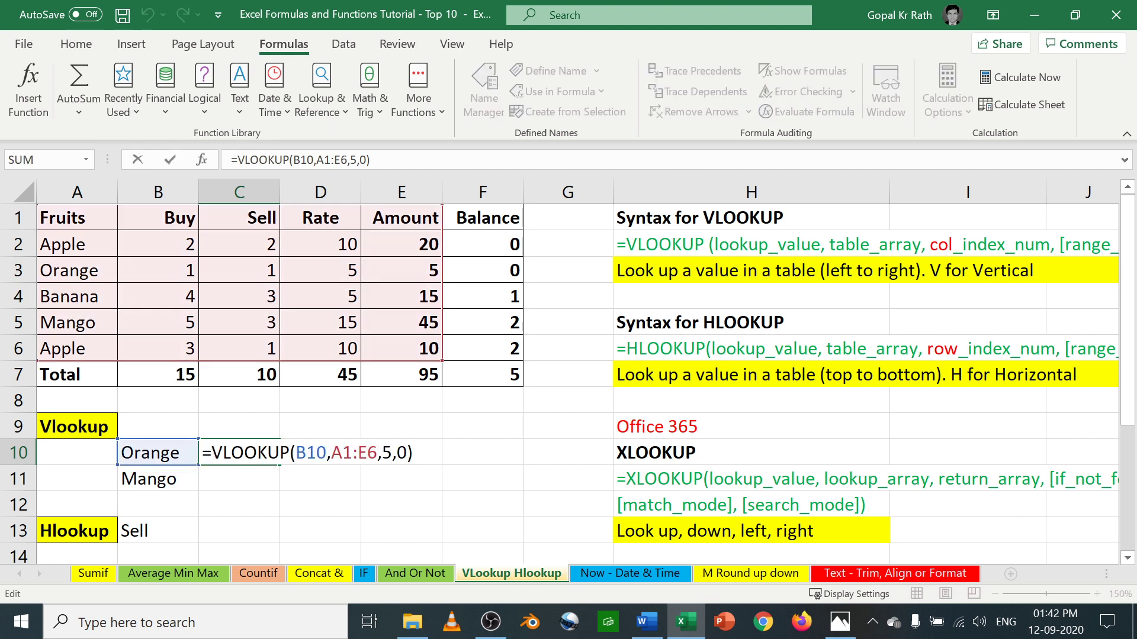
left_click(342, 452)
key("F4")
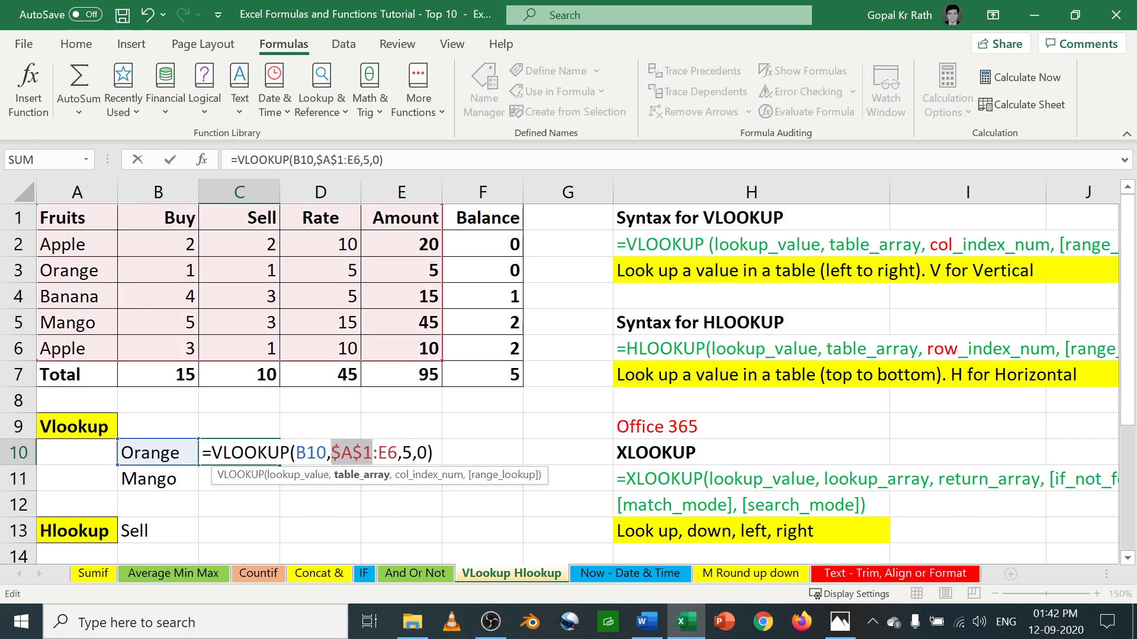
key("Right")
key("Right")
key("F4")
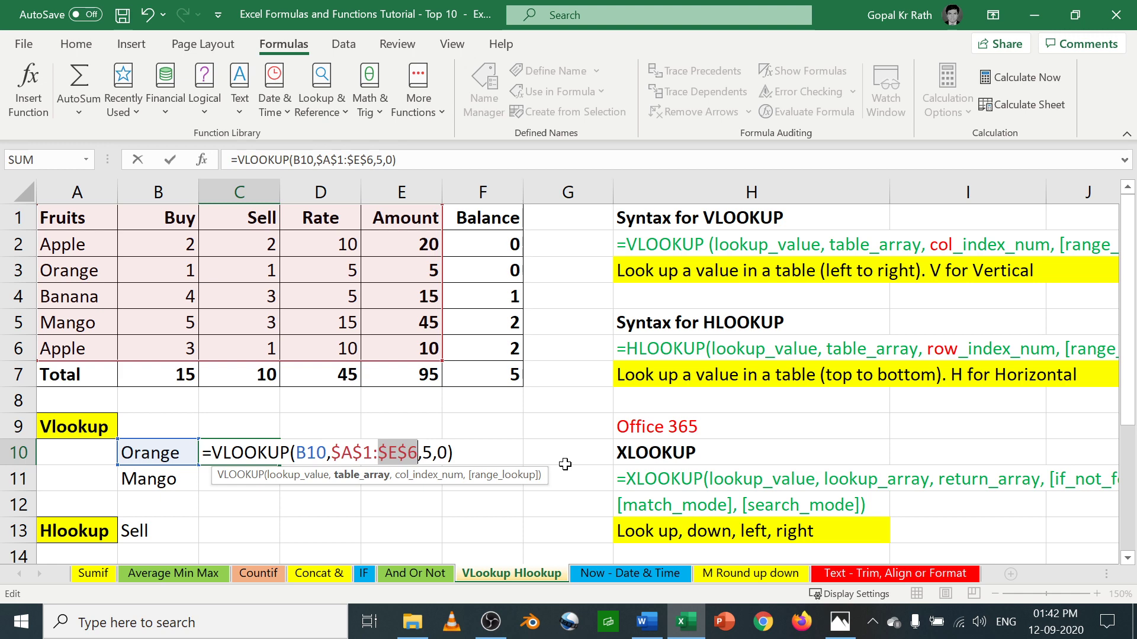
key("Return")
- Fill the VLOOKUP formula from C10 down into C11 for Mango and check its references
key("ctrl+d")
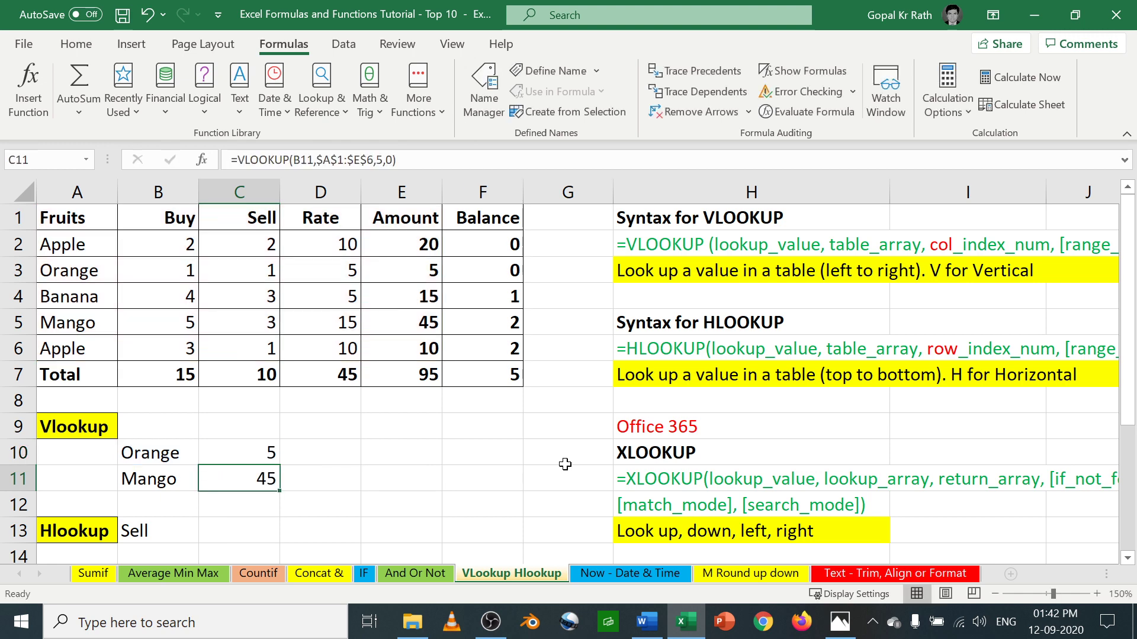
key("F2")
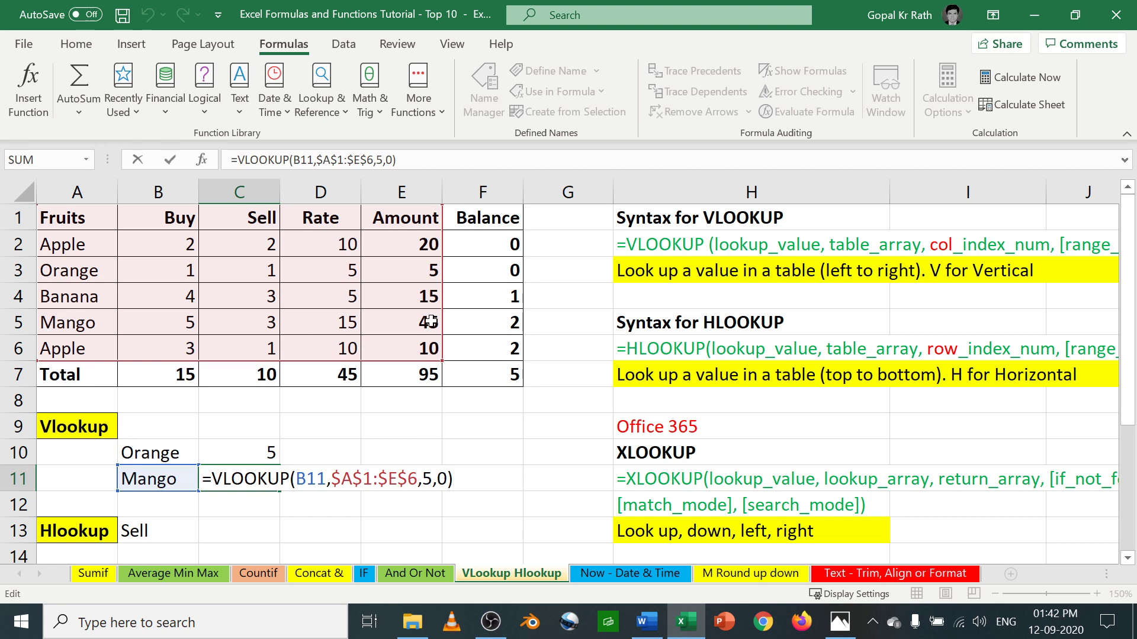
key("Escape")
- Change the column index in C10's VLOOKUP formula to 4 and inspect the revised formula
left_click(256, 453)
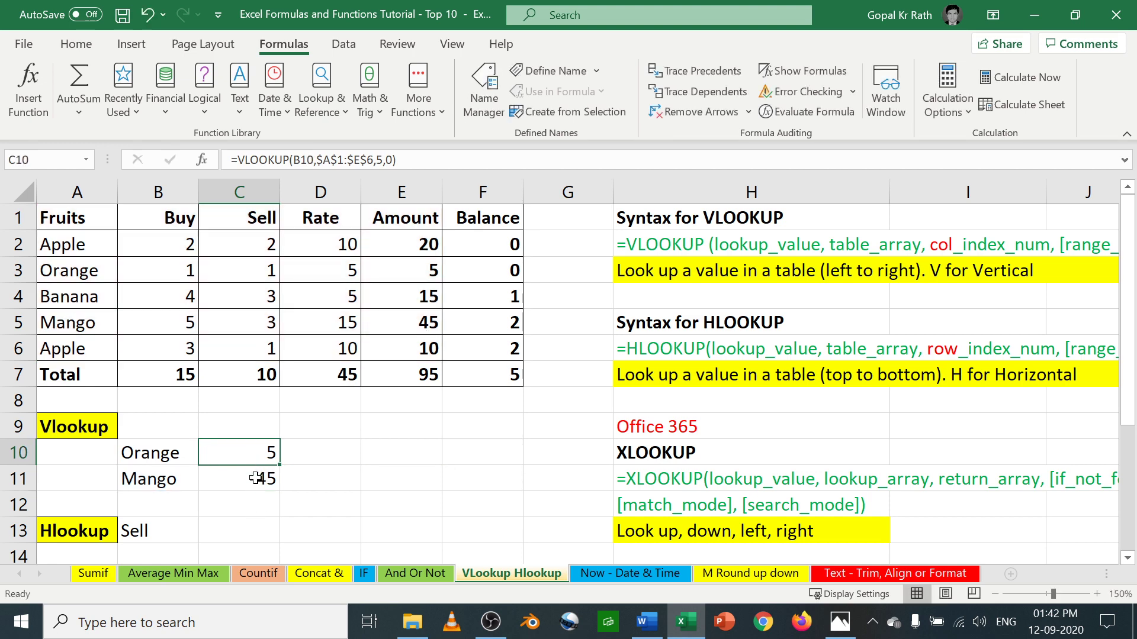
key("F2")
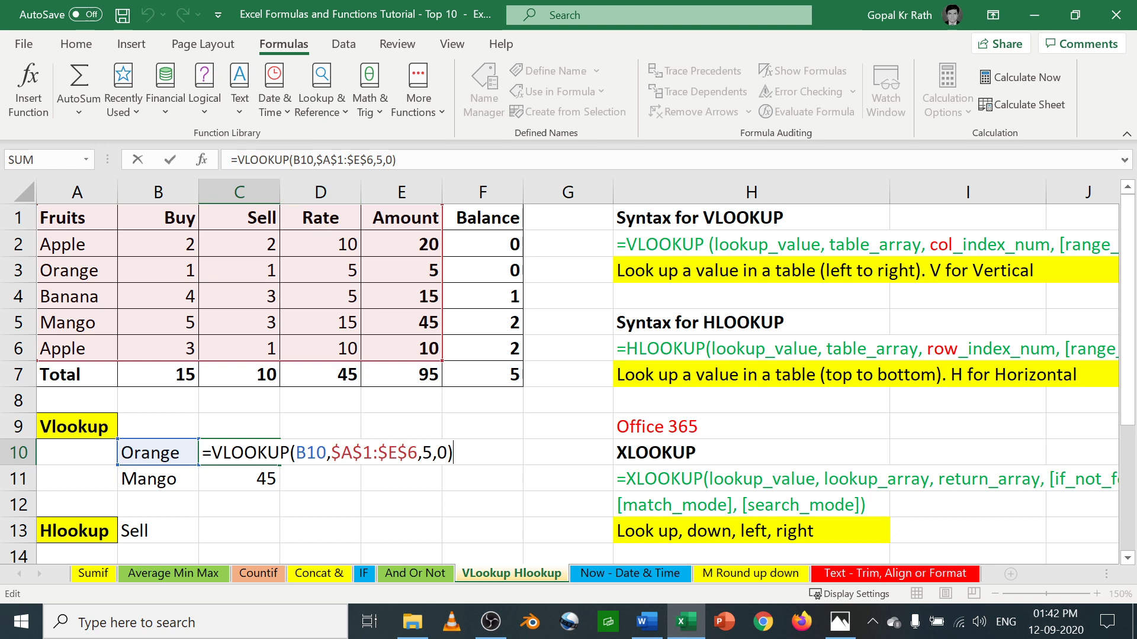
key("Left")
key("Left")
key("Left")
key("Left")
key("Delete")
type("4")
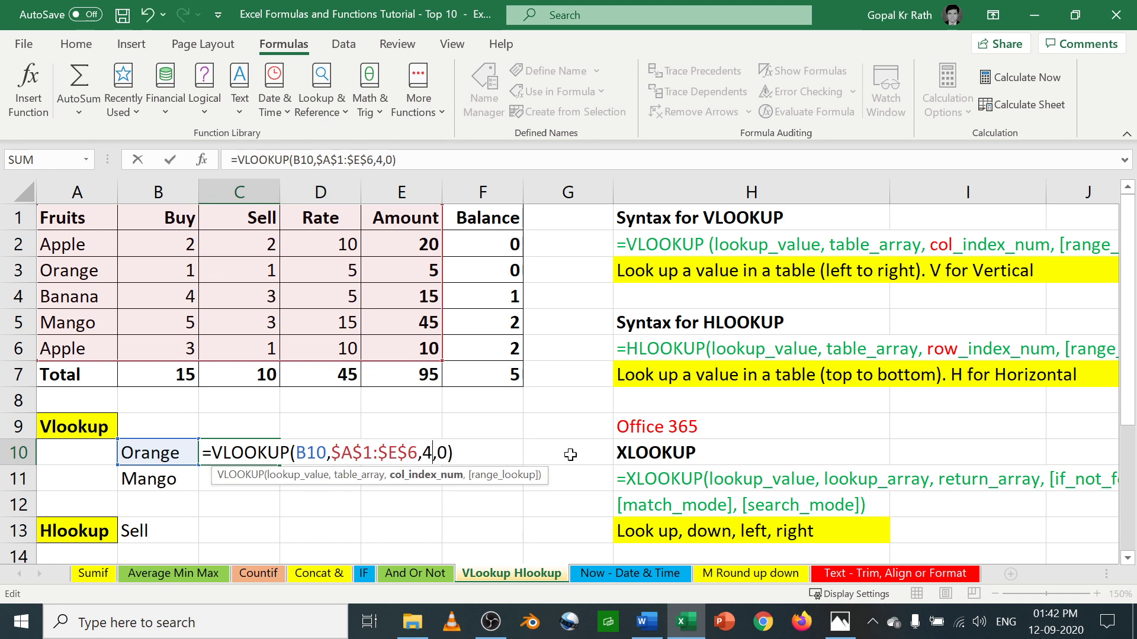
key("Return")
key("Up")
key("F2")
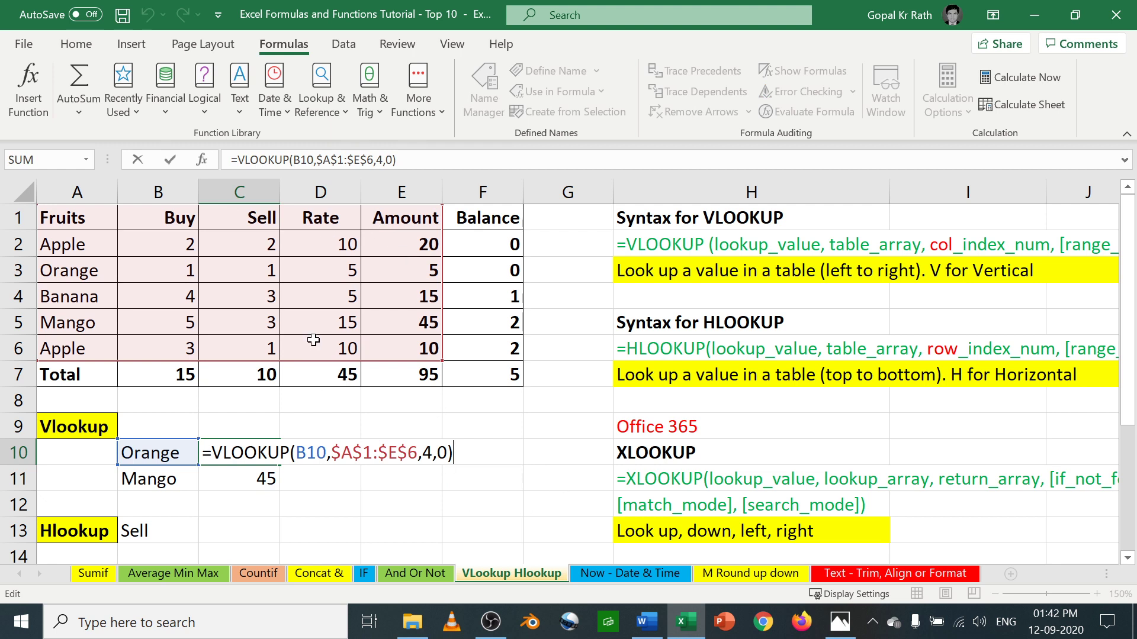
key("Escape")
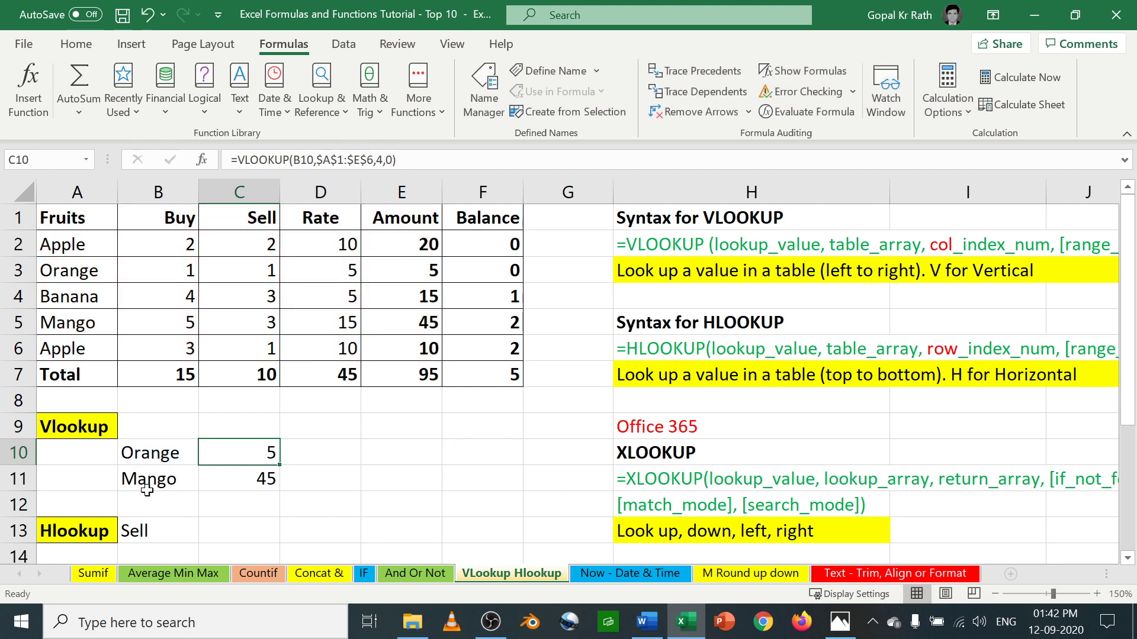
- Replace the lookup value in B11 with Apple
left_click(152, 473)
type("Apple")
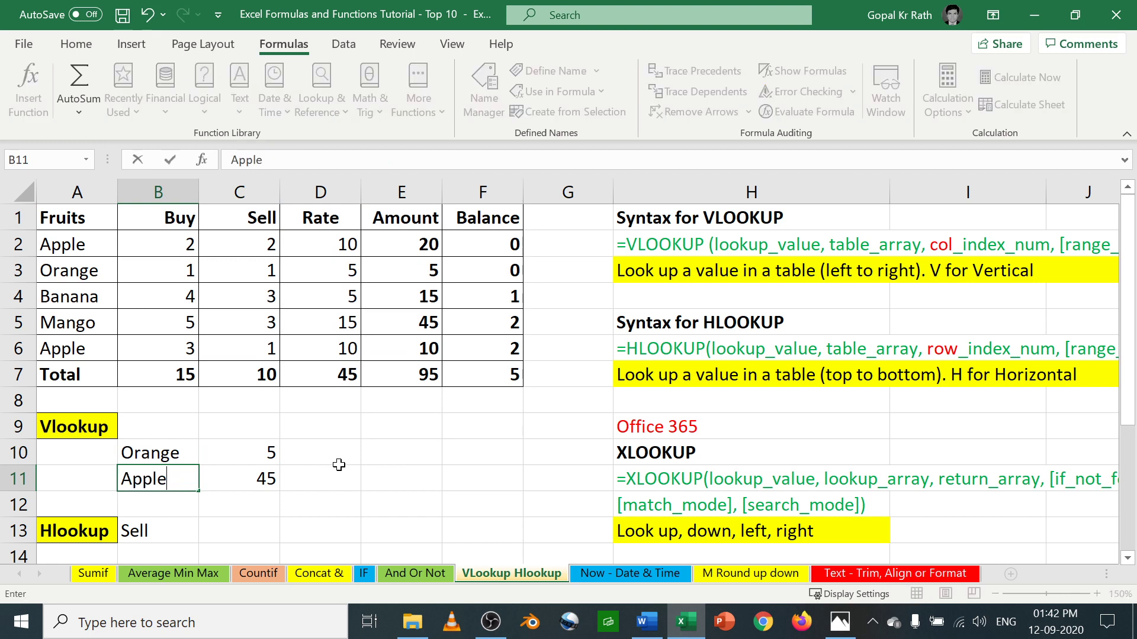
key("Return")
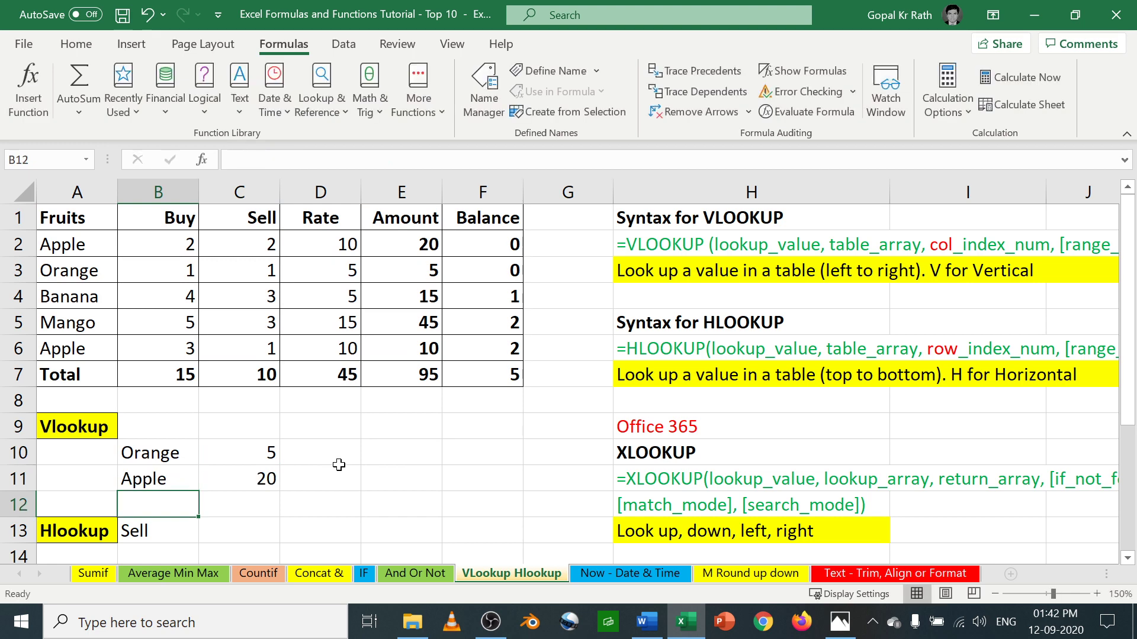
- Examine how the VLOOKUP formula in C11 matches the Apple lookup value within the fruit table
double_click(261, 479)
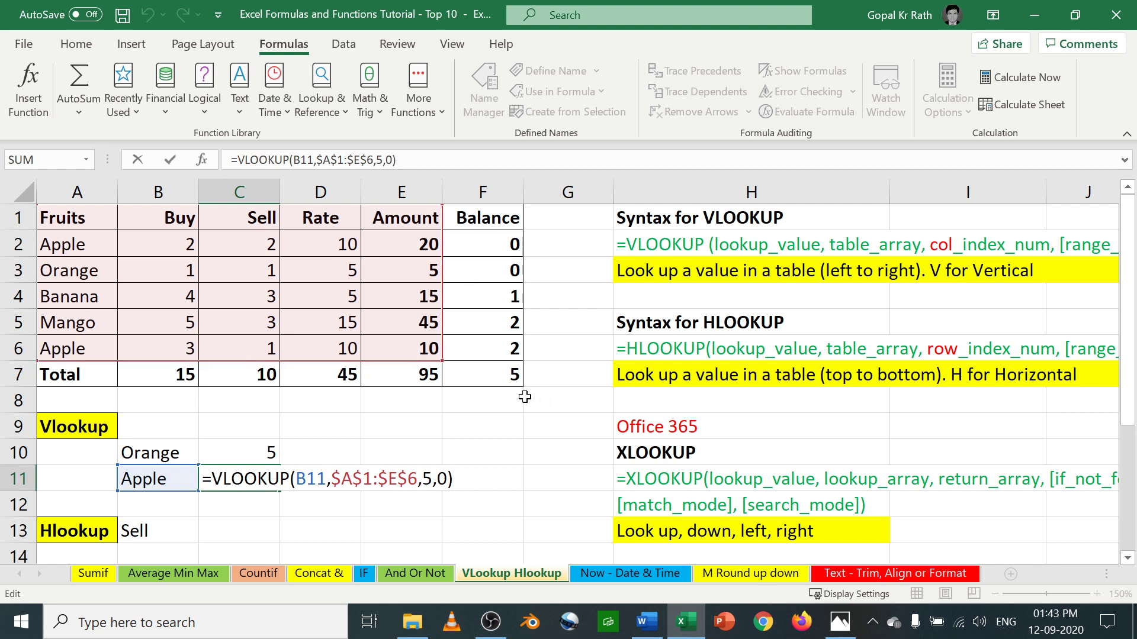
key("ctrl+Return")
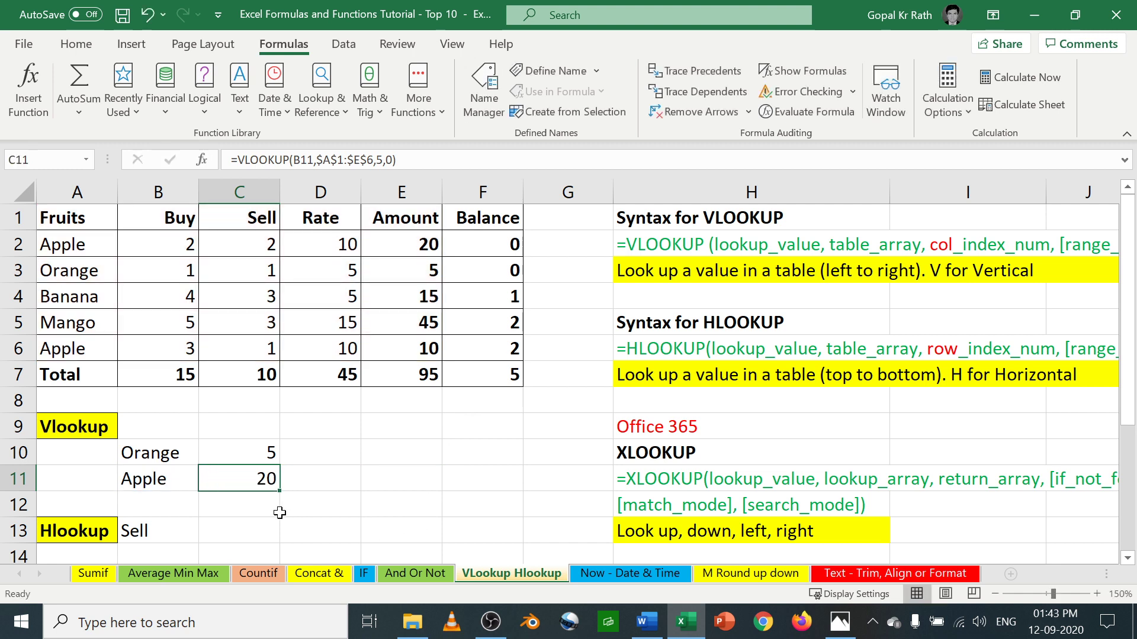
left_click(144, 481)
double_click(248, 481)
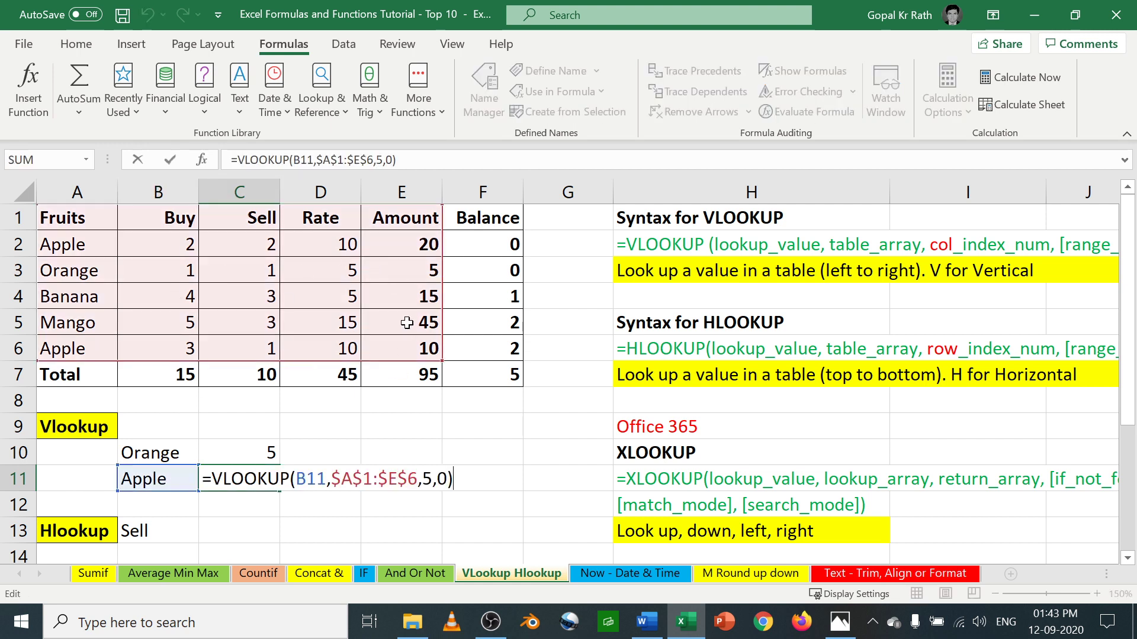
key("ctrl+Return")
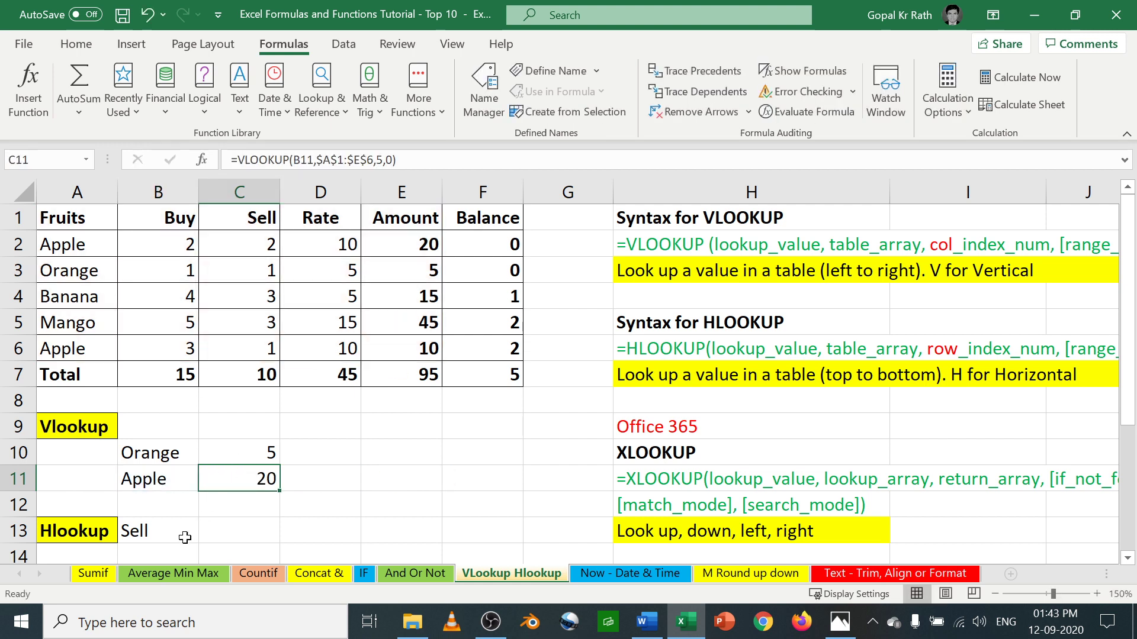
- Review the Hlookup section, the header row A1 to F1, and the Sell lookup value in B13
left_click(246, 526)
left_click(88, 540)
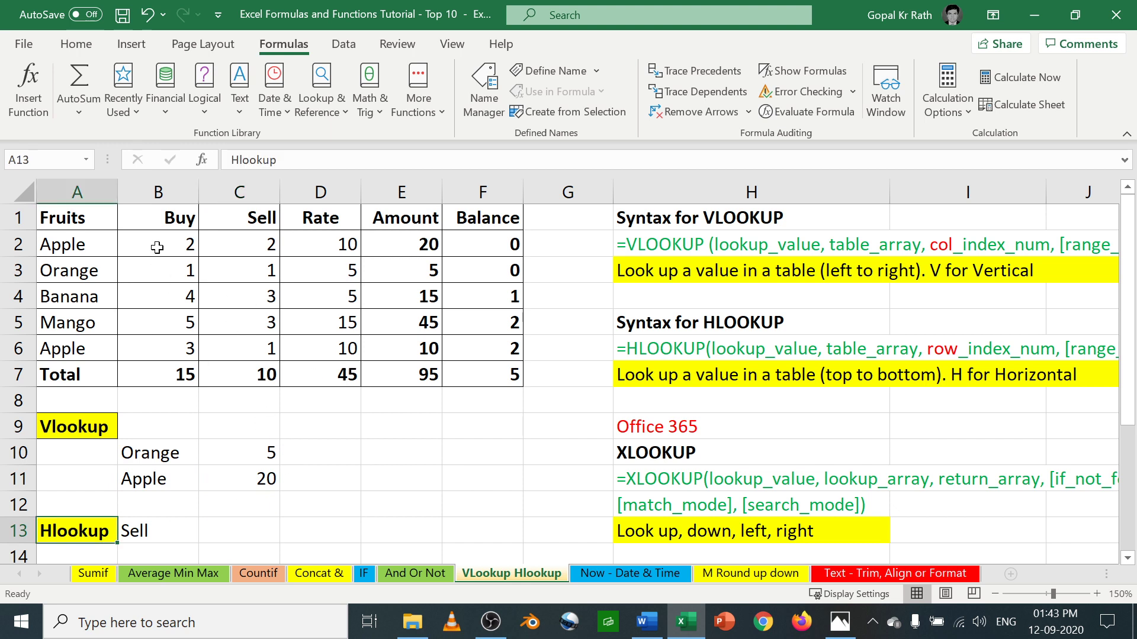
left_click_drag(59, 218, 505, 213)
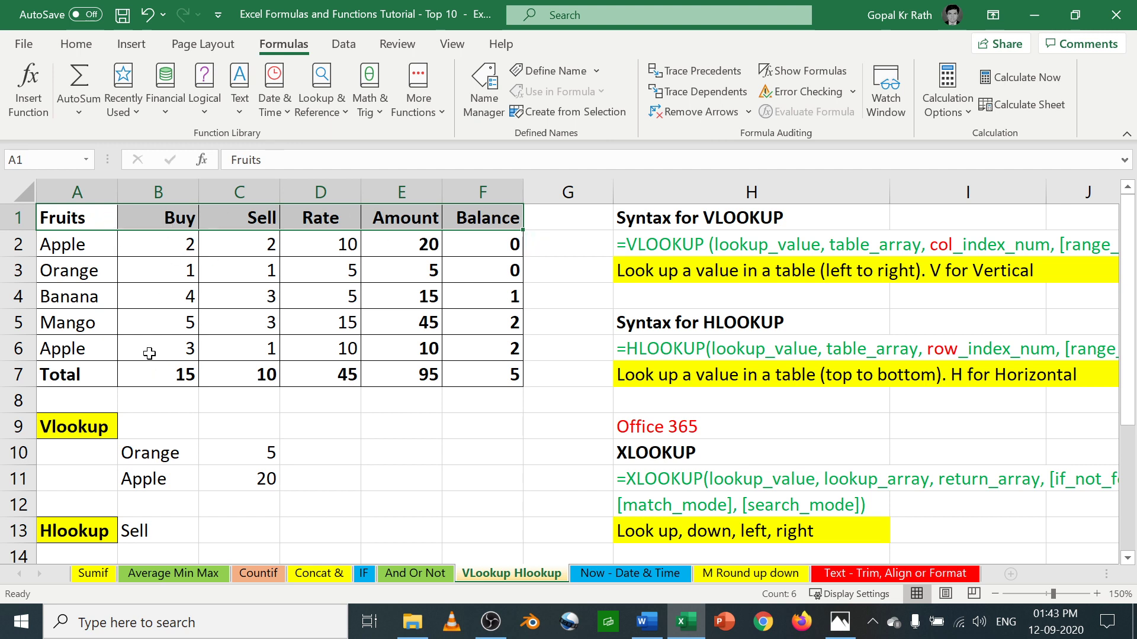
left_click(121, 302)
left_click(166, 532)
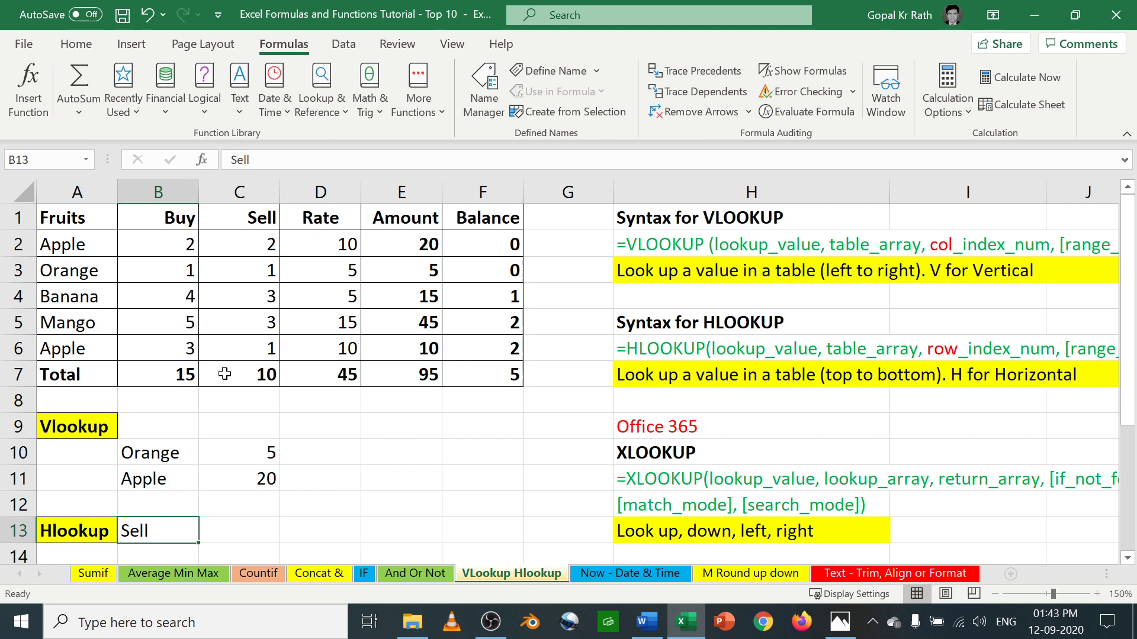
- Highlight cell C5, where the Mango row meets the Sell column, with a yellow fill
left_click(255, 218)
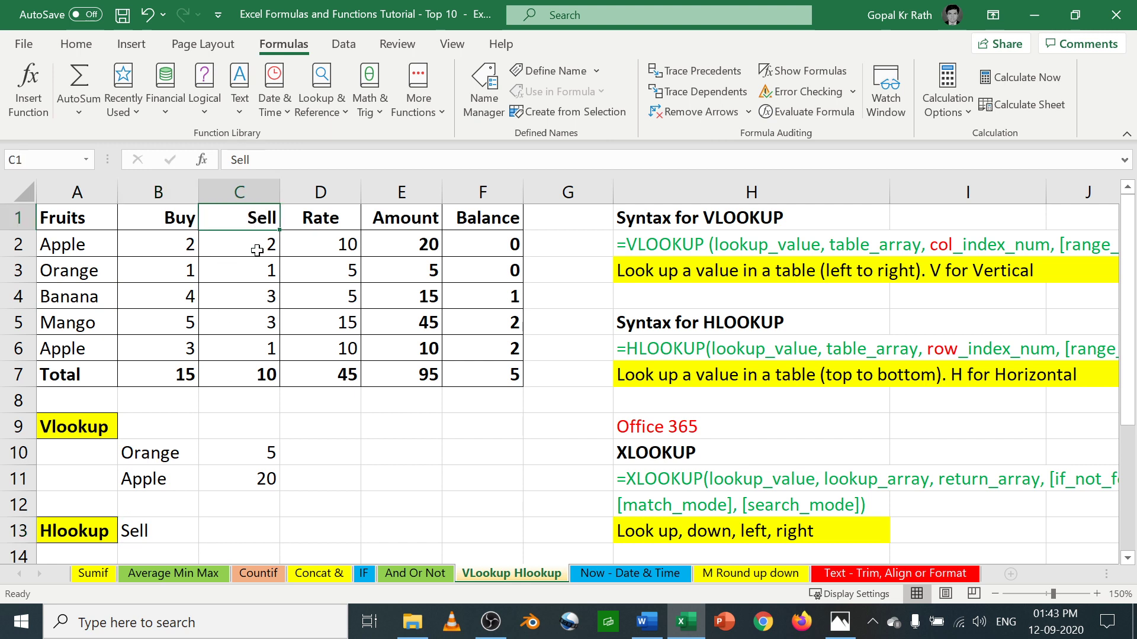
left_click_drag(65, 323, 332, 322)
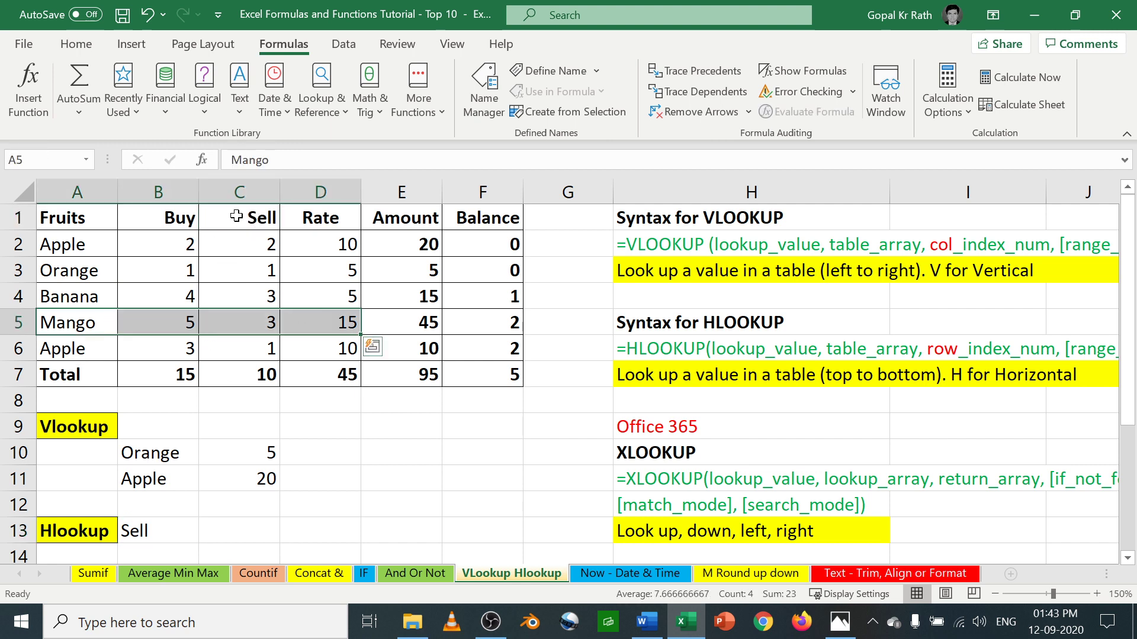
left_click_drag(248, 218, 252, 321)
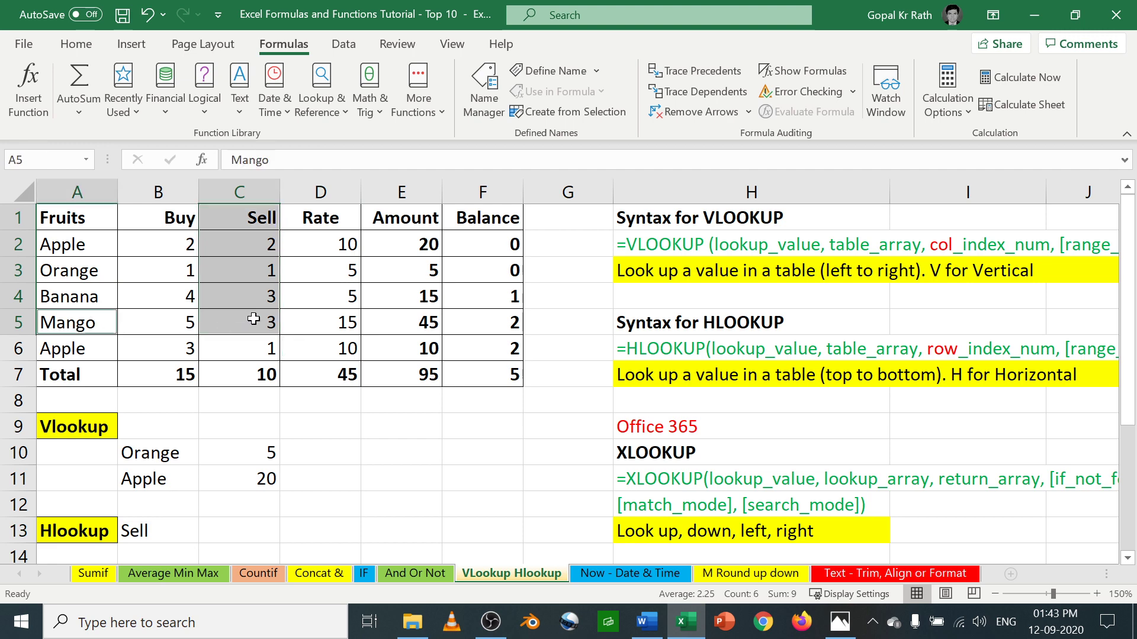
left_click(254, 322)
left_click(76, 44)
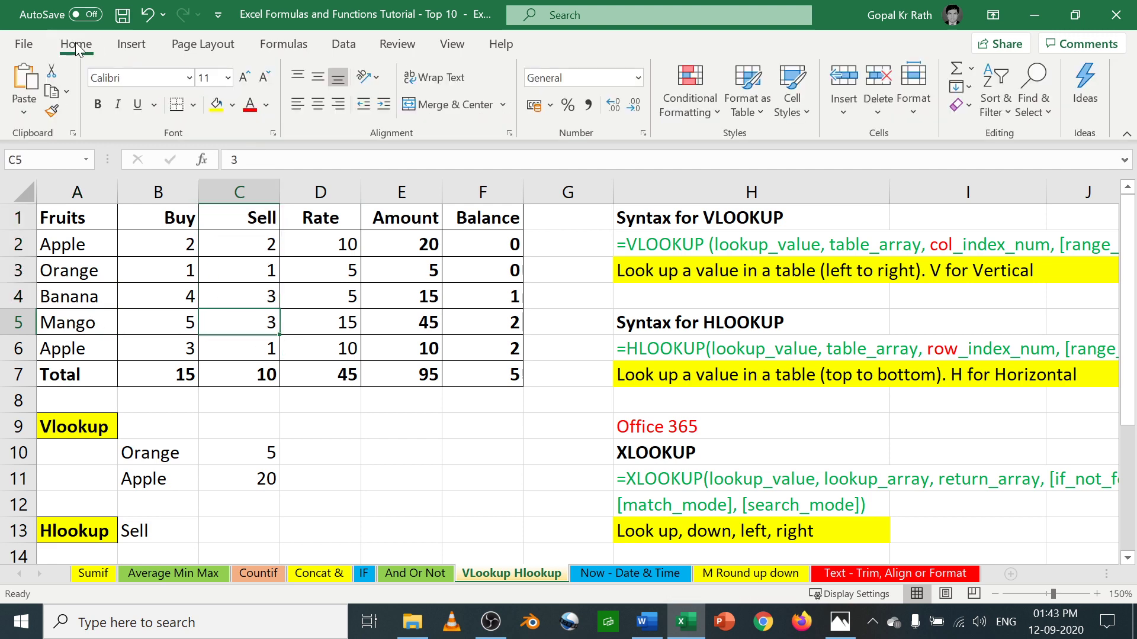
left_click(216, 104)
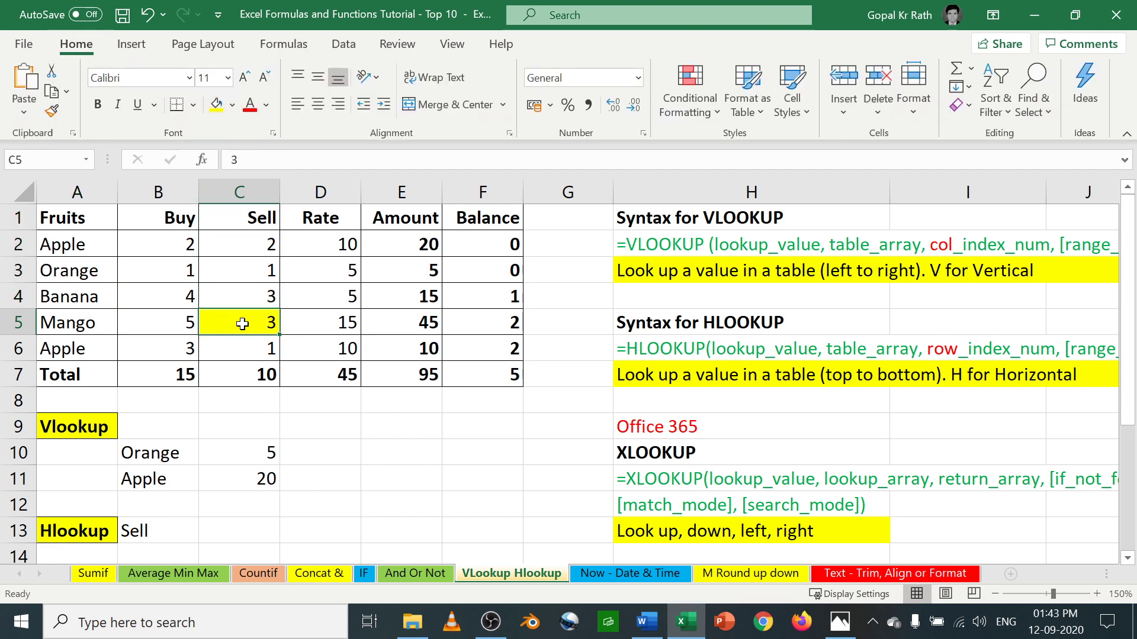
left_click_drag(257, 216, 71, 333)
- Start an HLOOKUP formula in C13, beside the Sell lookup value
left_click(232, 527)
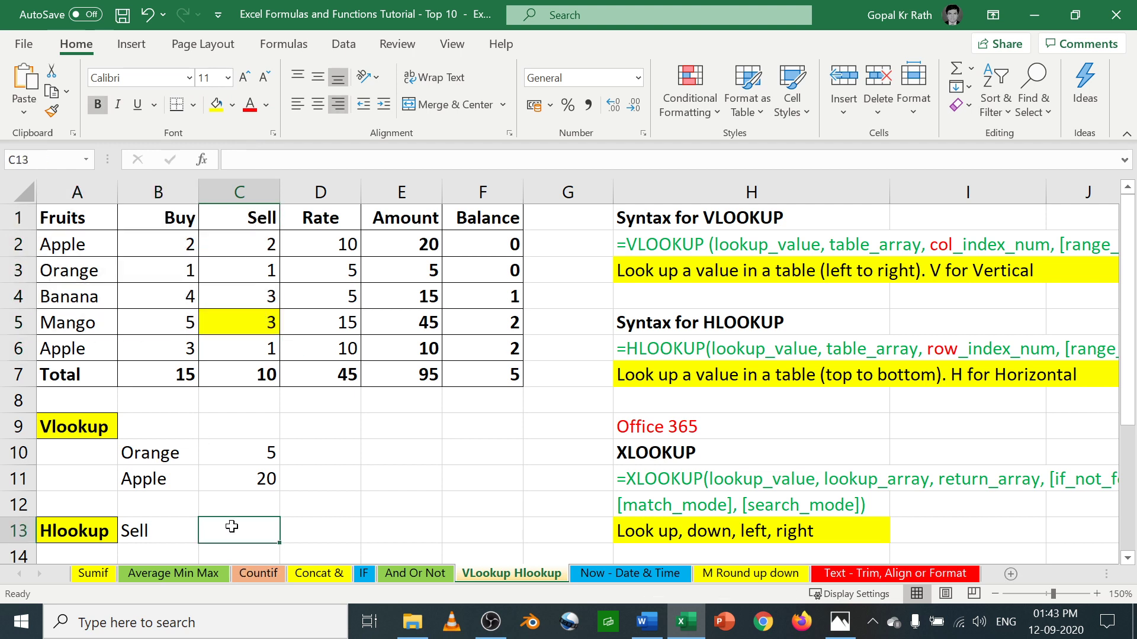
type("=")
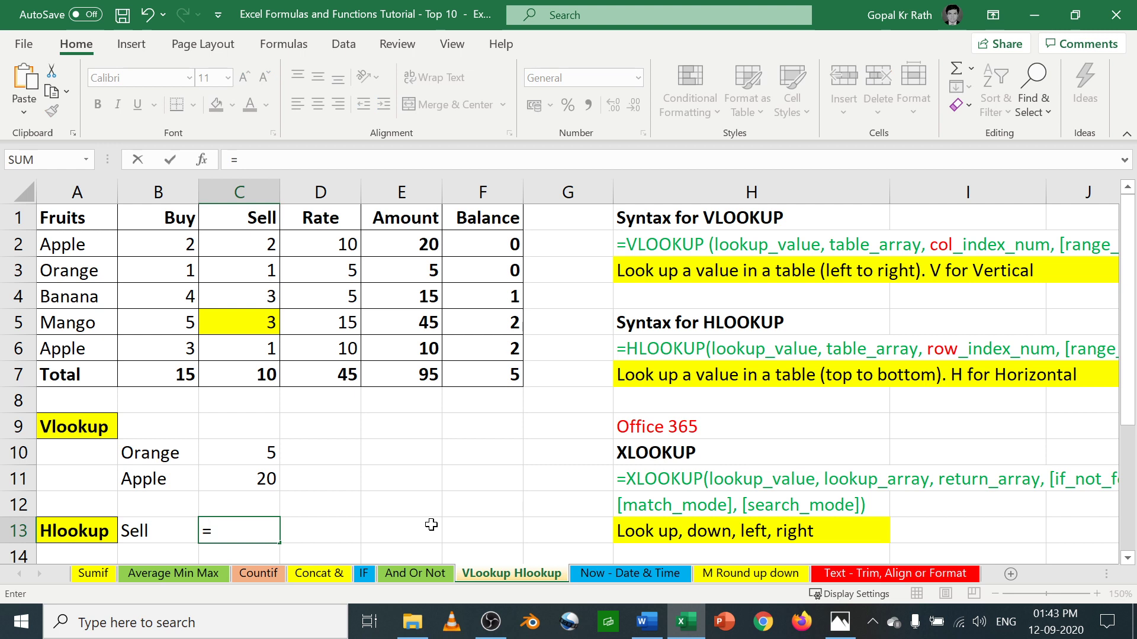
type("hl")
key("Tab")
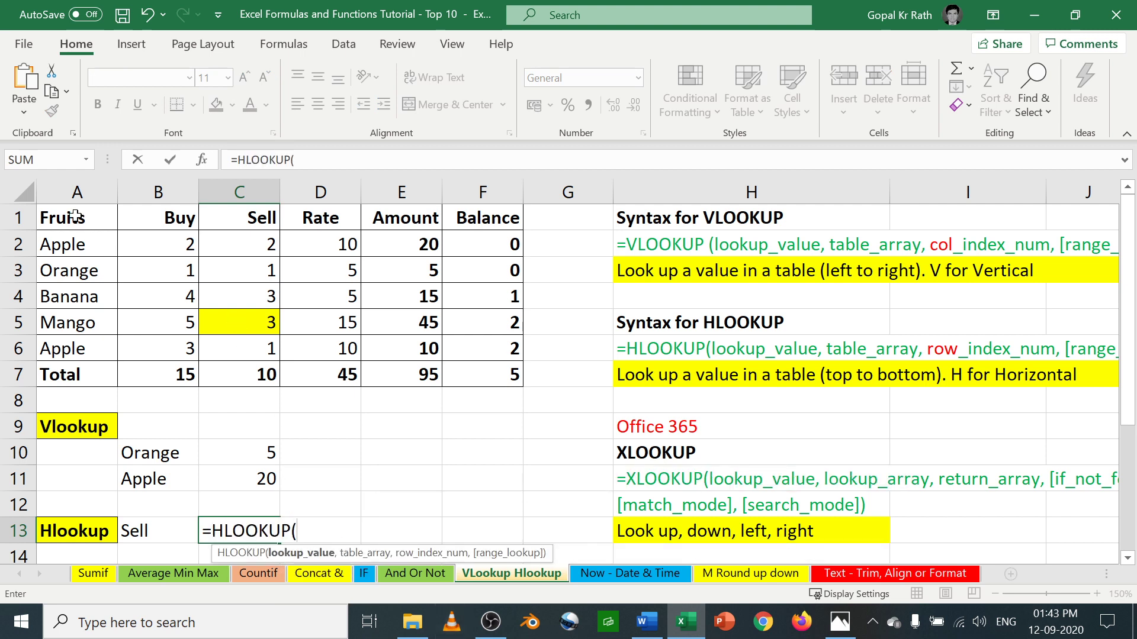
left_click_drag(76, 217, 489, 342)
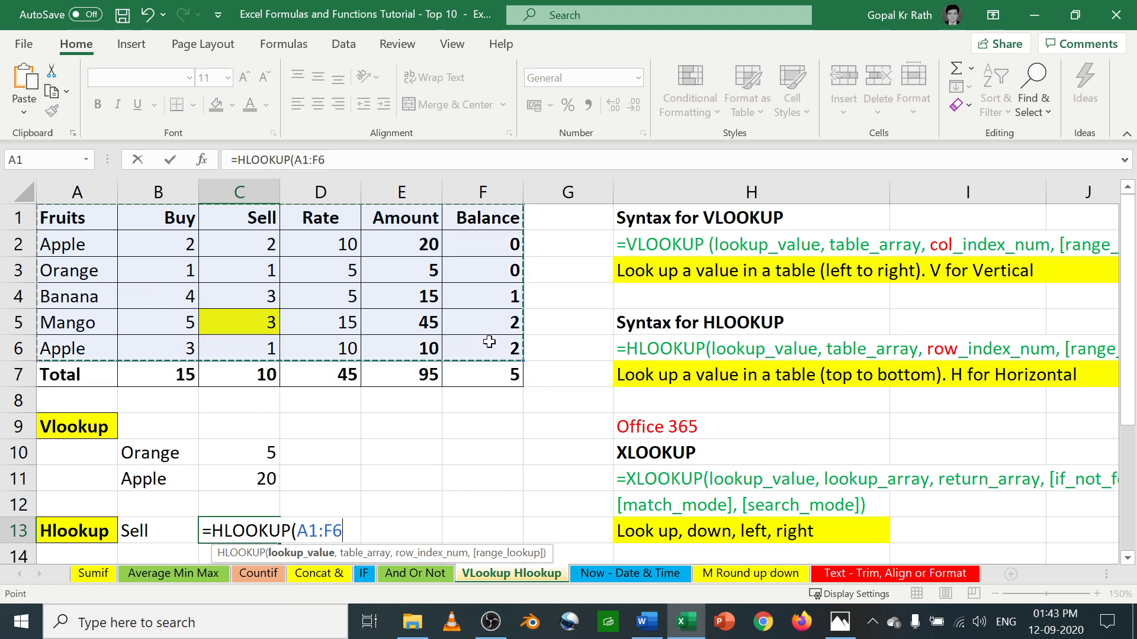
type(",")
key("BackSpace")
key("BackSpace")
key("BackSpace")
key("BackSpace")
key("BackSpace")
key("BackSpace")
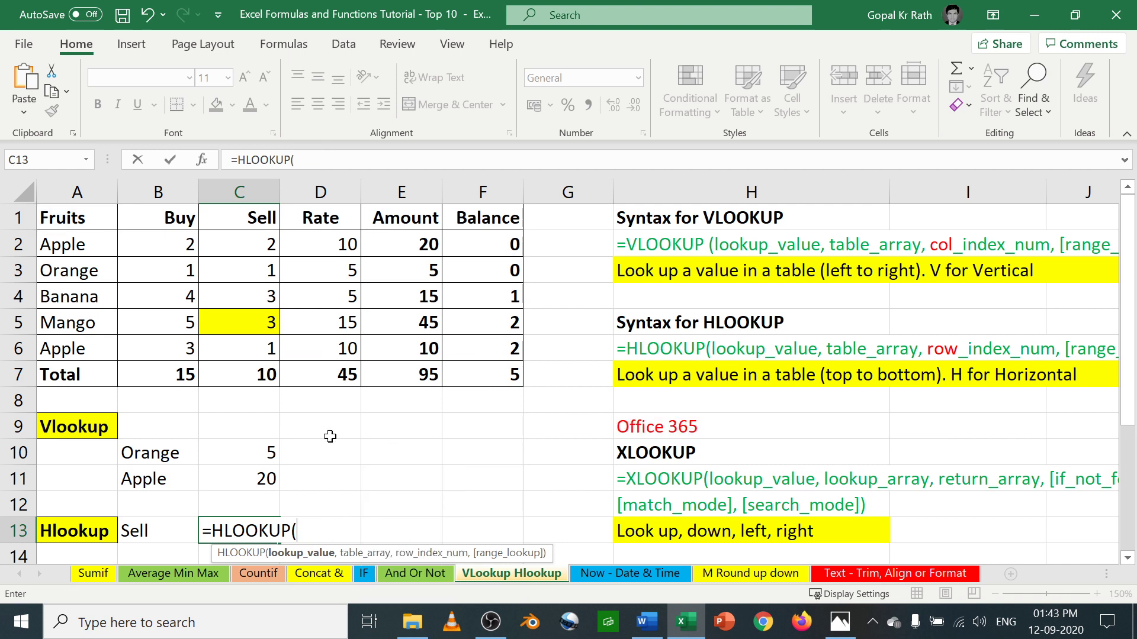
- Complete C13's HLOOKUP with lookup value B13, table range A1:F7 and row index 5, and review the entered formula
left_click(160, 531)
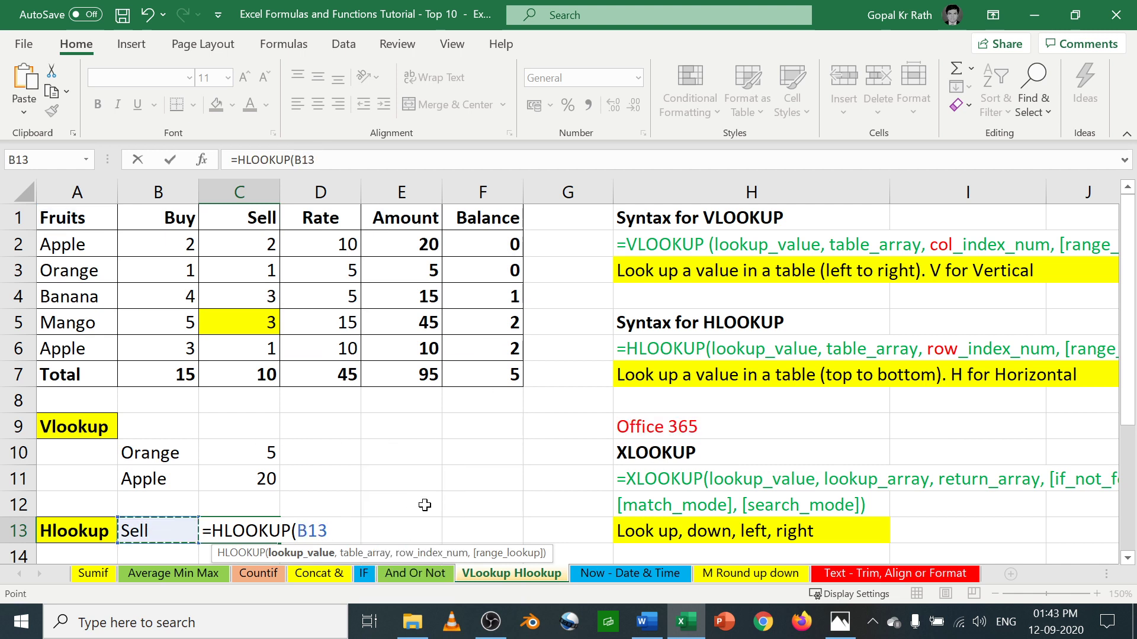
type(",")
left_click_drag(71, 224, 506, 379)
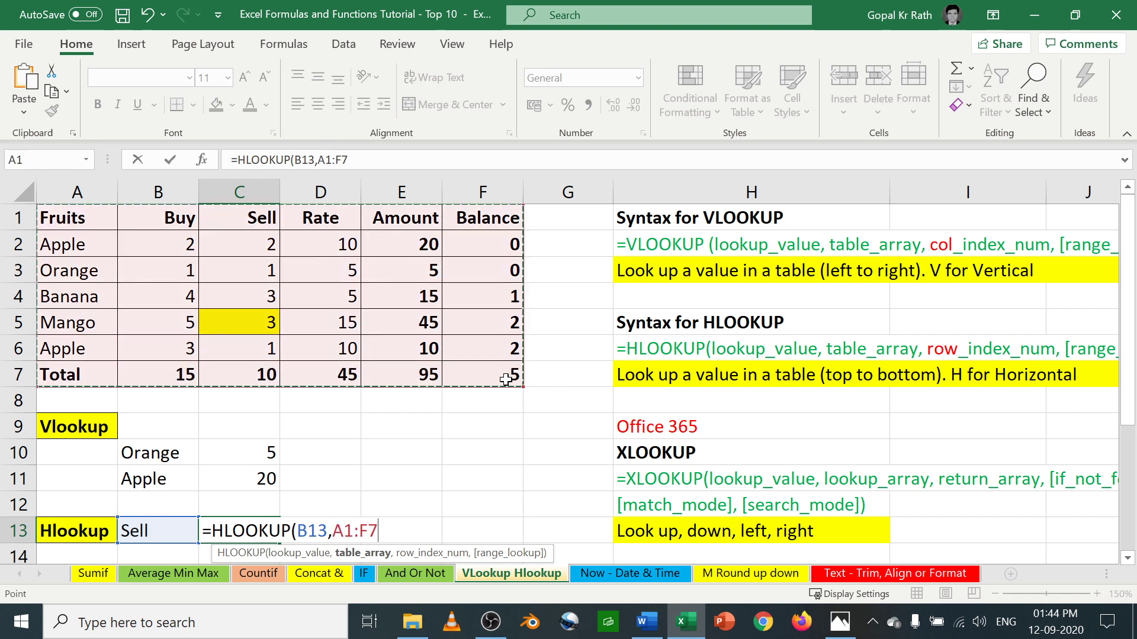
type(",")
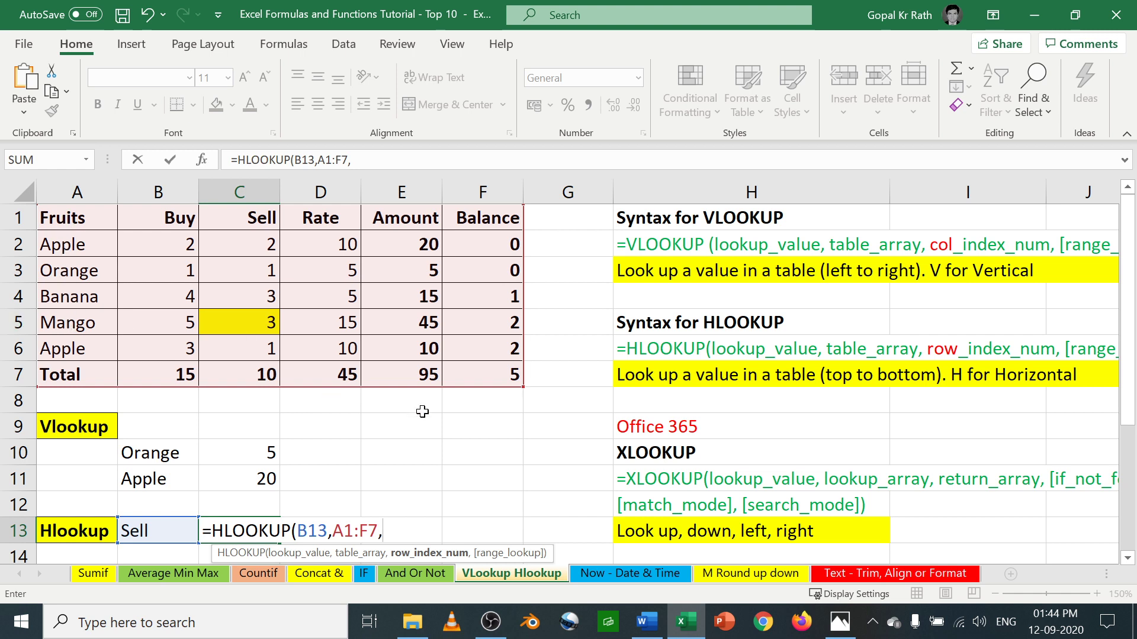
type("5)")
key("Return")
key("Up")
key("F2")
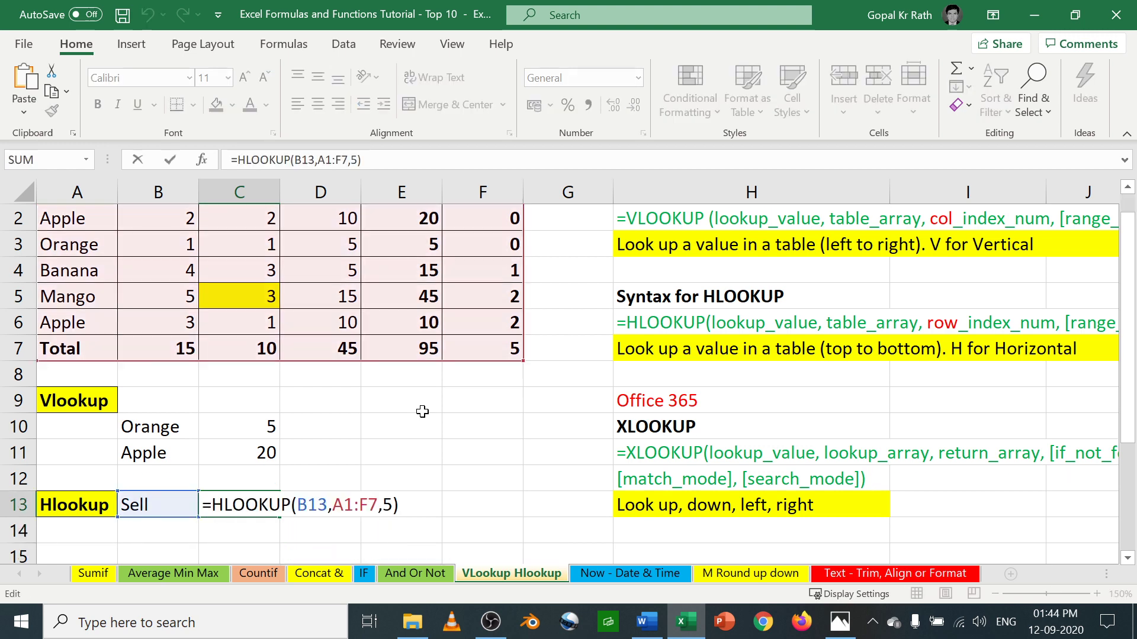
scroll(422, 412, "up", 1)
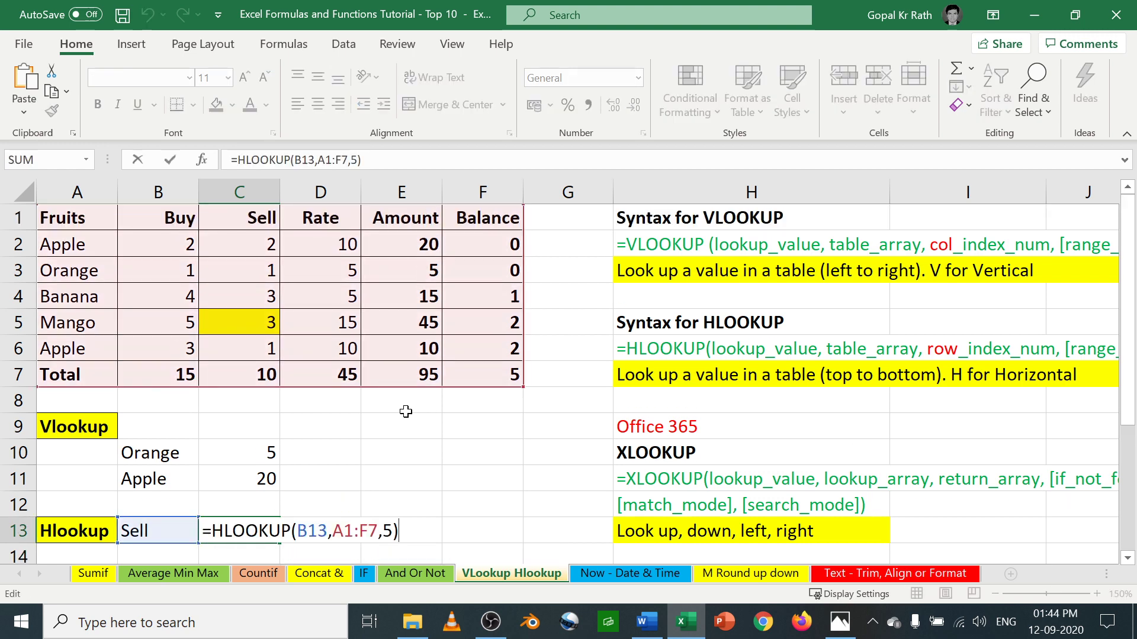
key("ctrl+Return")
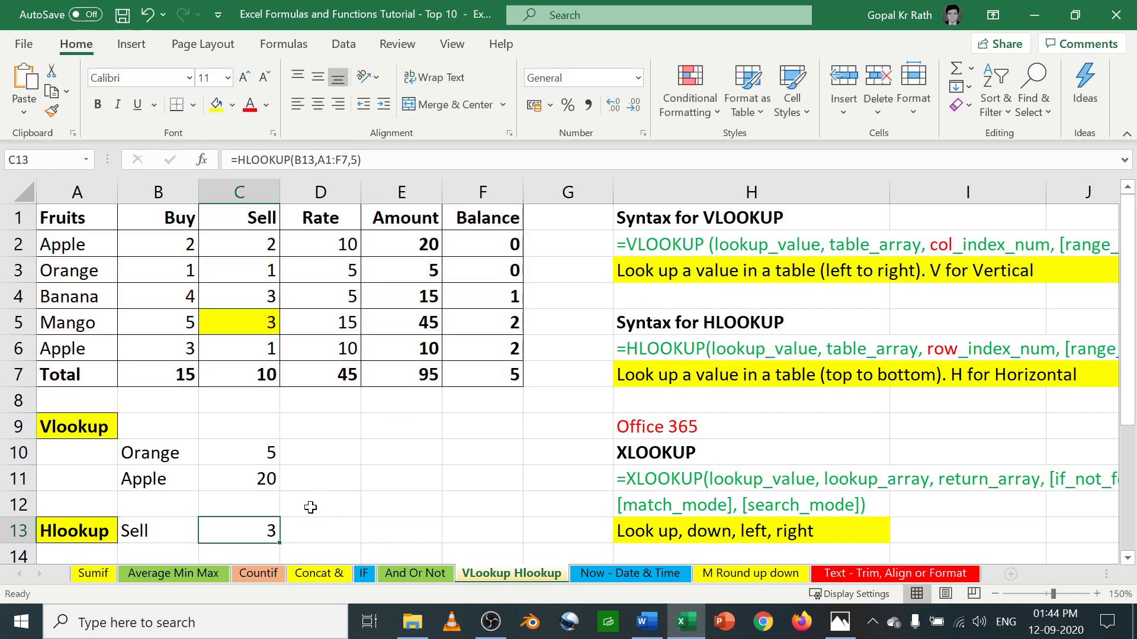
- Make the table range in C13's HLOOKUP formula absolute as $A$1:$F$7
key("F2")
key("ctrl+Return")
key("F2")
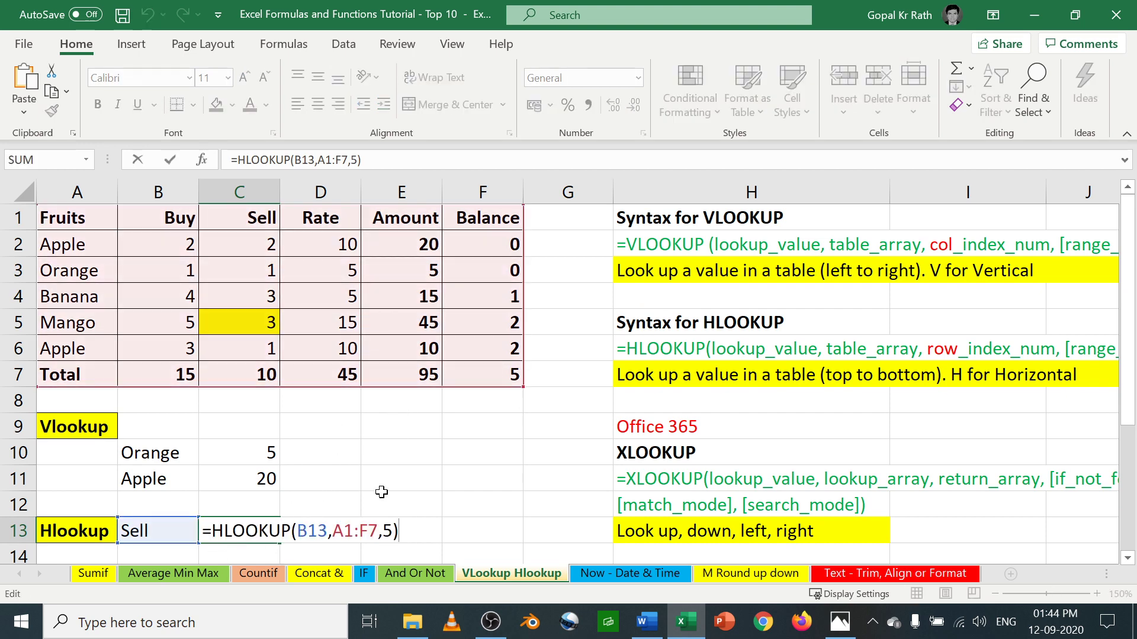
left_click(354, 531)
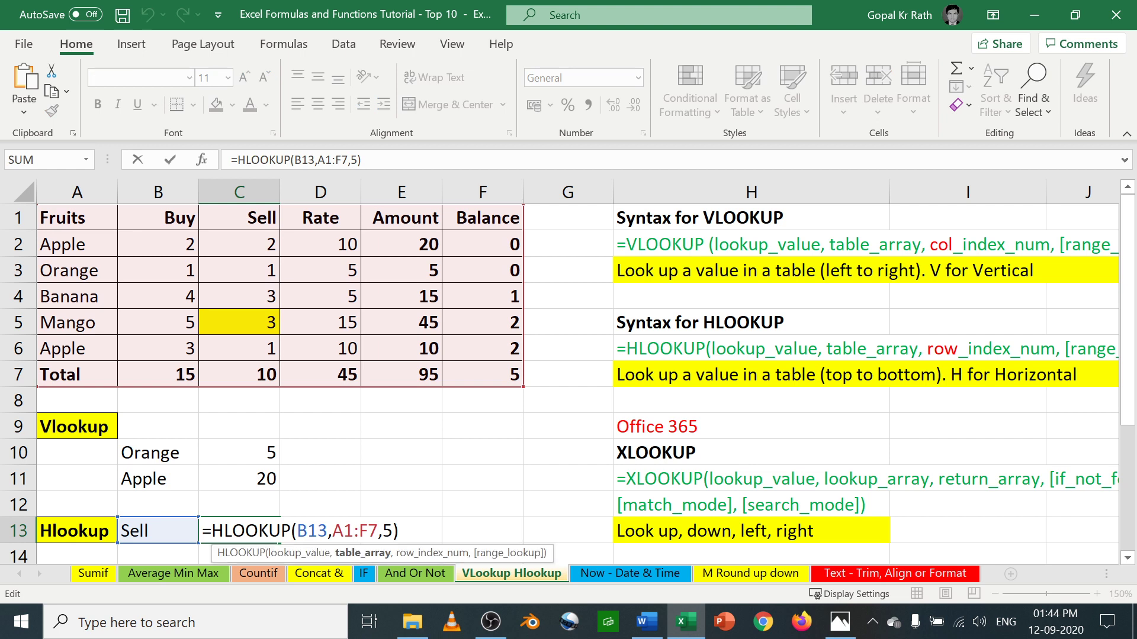
key("F4")
left_click(388, 532)
key("F4")
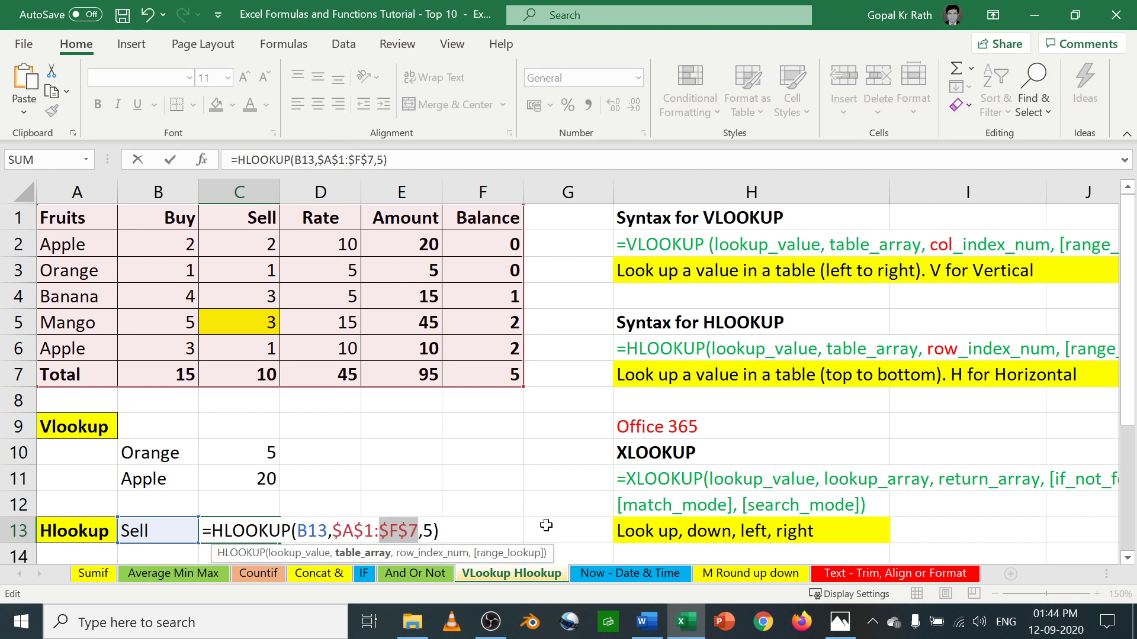
key("Return")
- Enter Rate as a second lookup value in B14 and copy the HLOOKUP formula from C13 down to C14
scroll(275, 497, "up", 1)
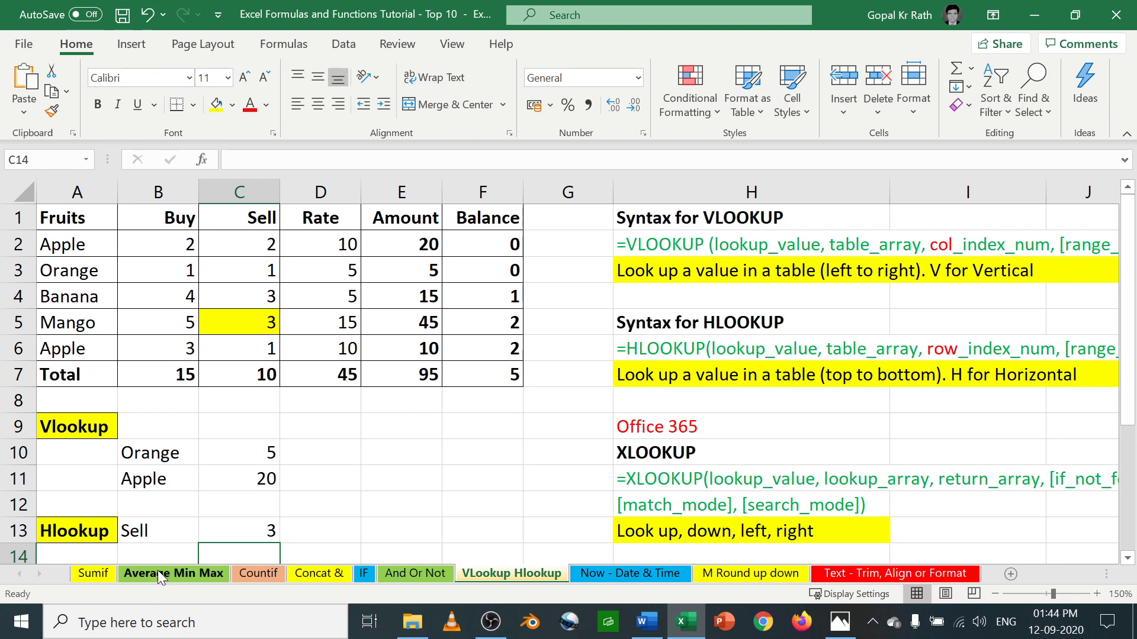
left_click(162, 553)
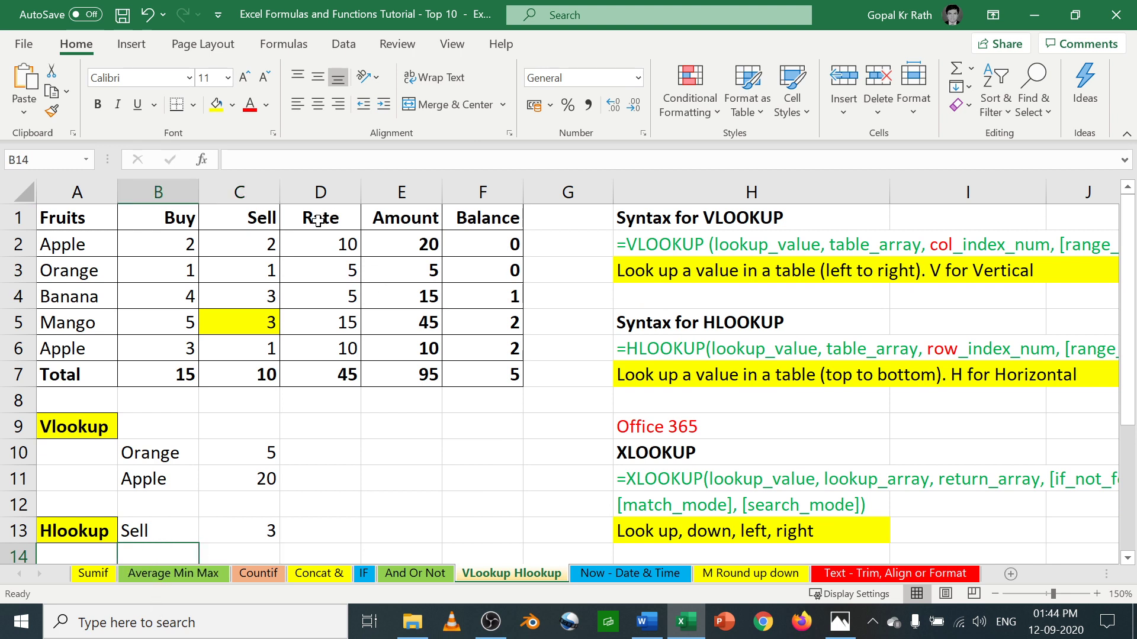
type("Rate")
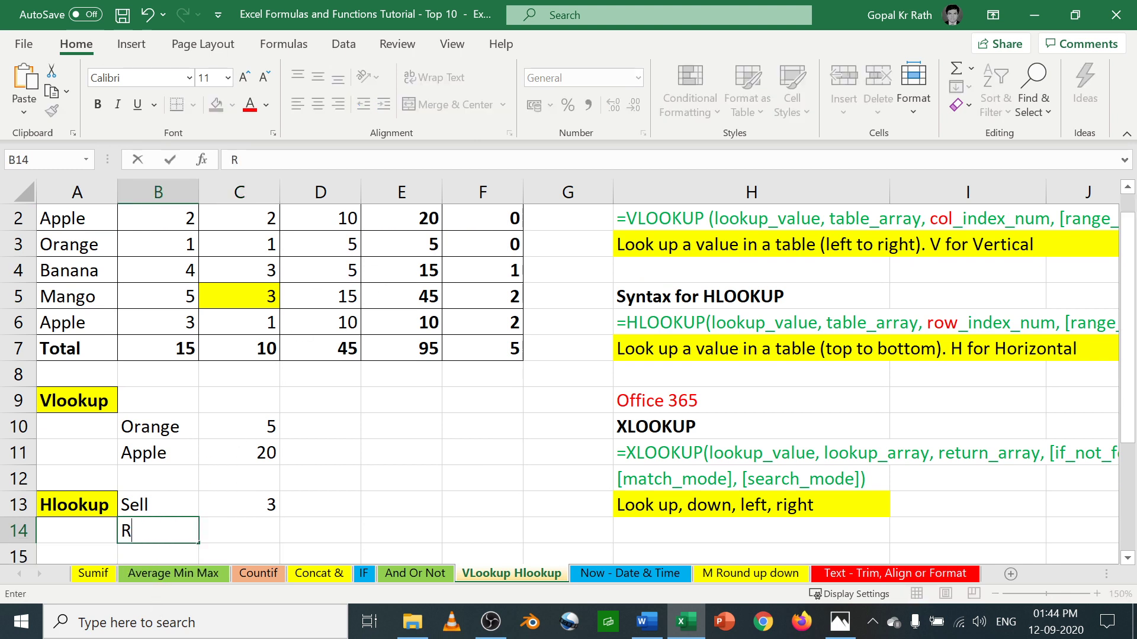
key("Return")
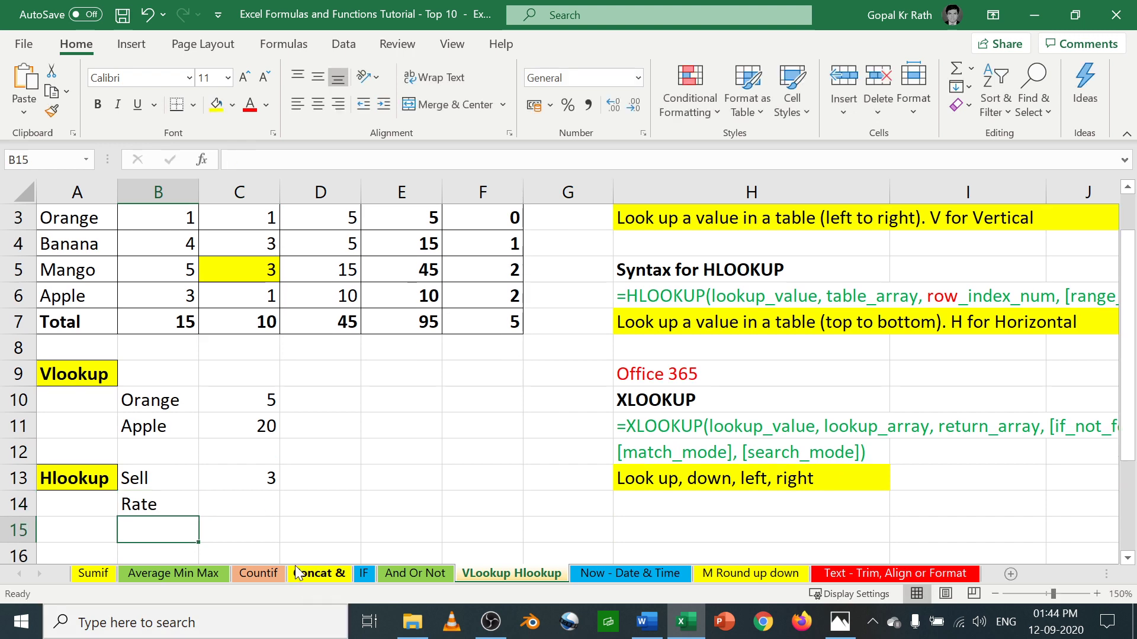
left_click(237, 504)
scroll(283, 519, "up", 1)
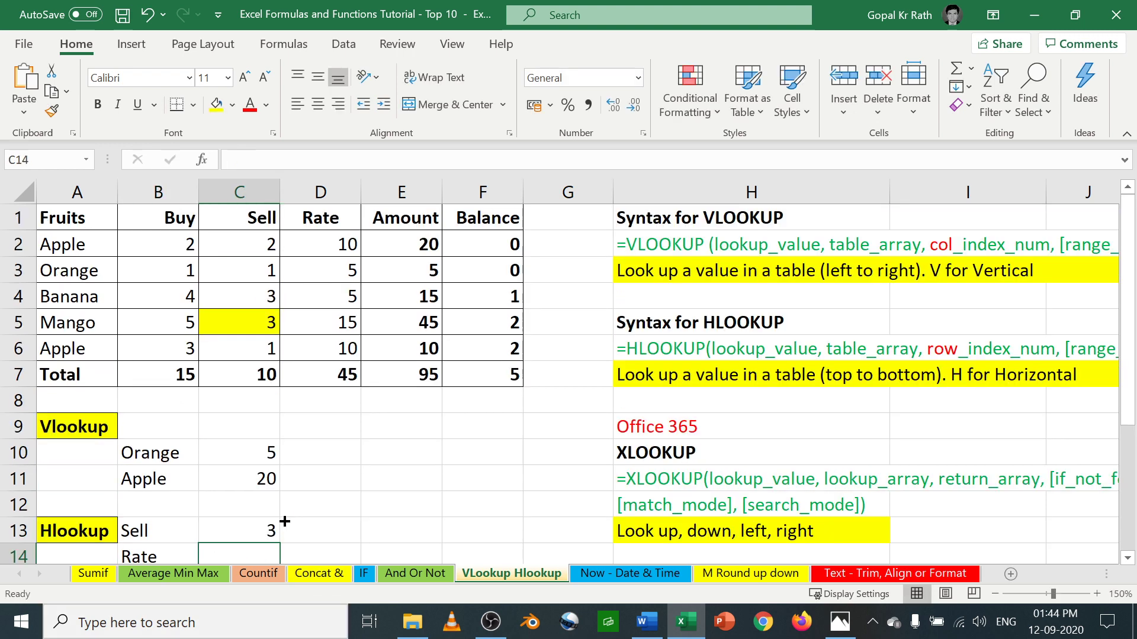
key("ctrl+d")
- Examine C14's HLOOKUP formula and compare its result with the Mango row's value in the Rate column
key("F2")
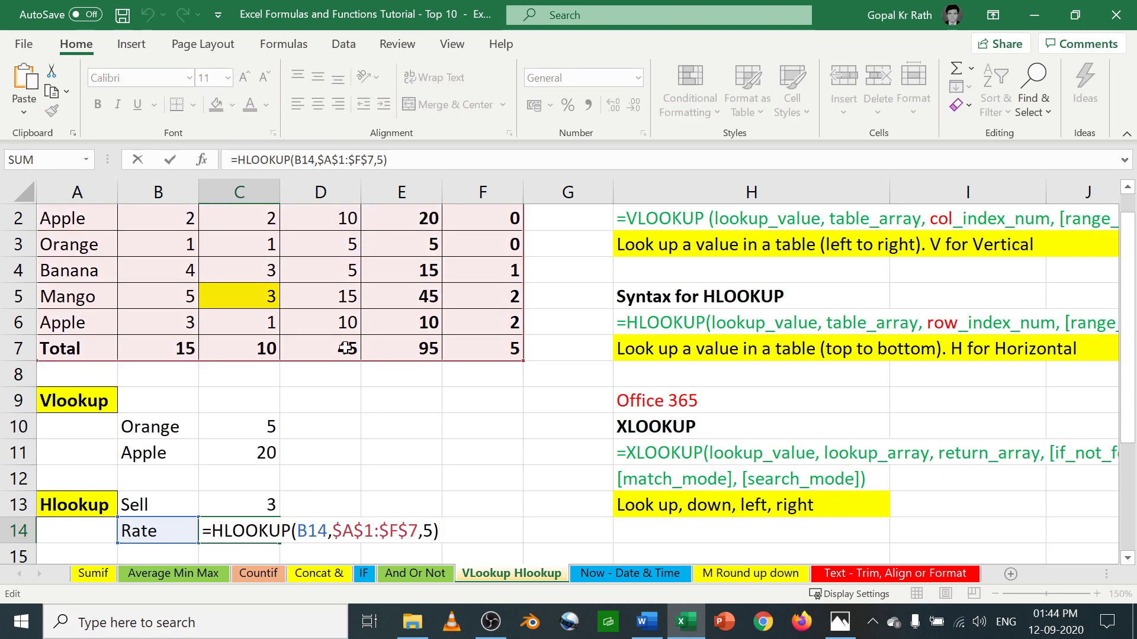
scroll(349, 356, "up", 1)
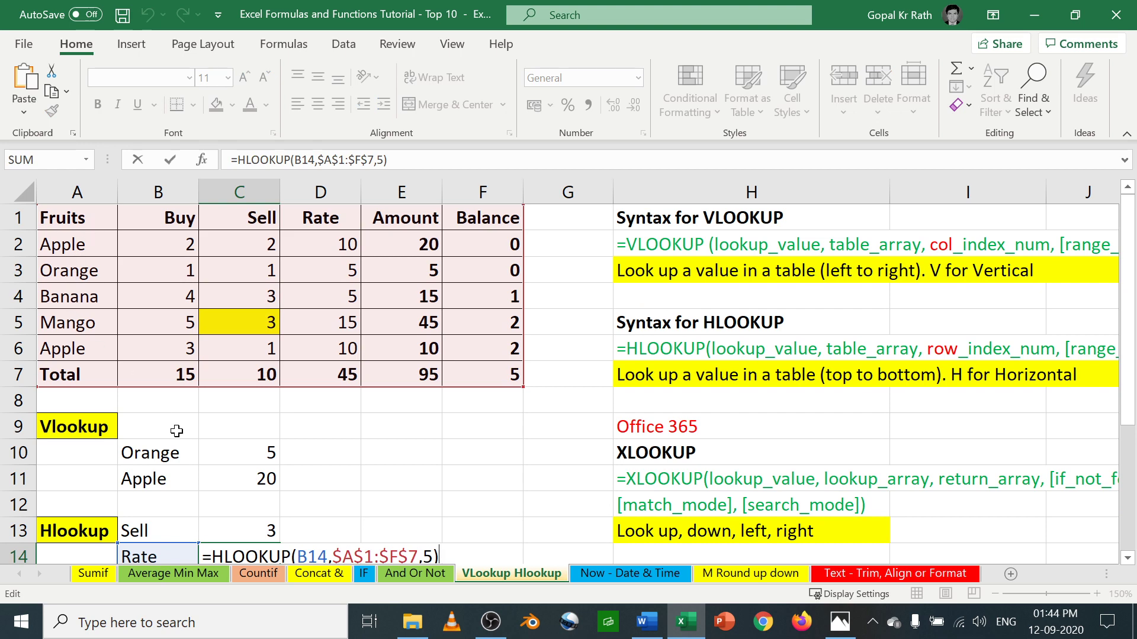
scroll(303, 463, "down", 1)
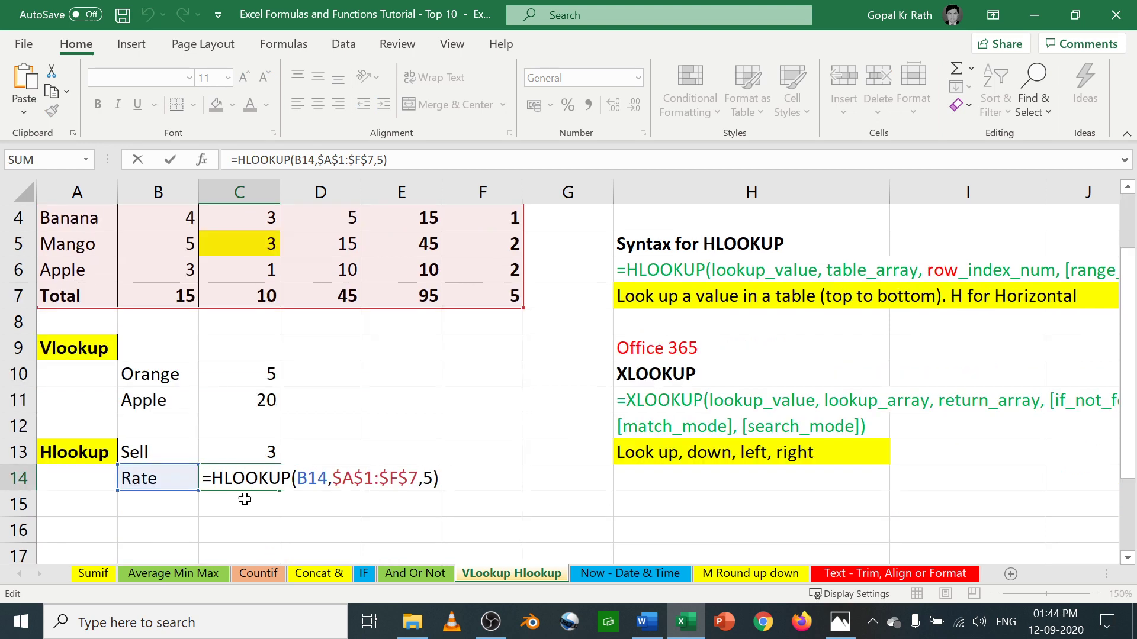
scroll(245, 499, "up", 1)
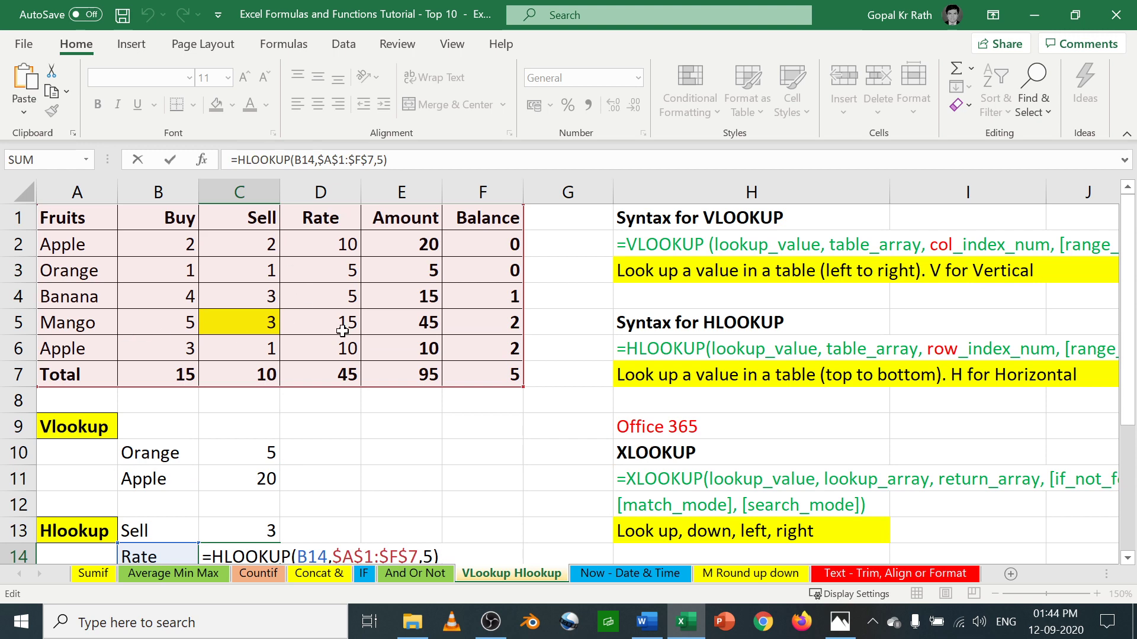
key("ctrl+Return")
scroll(327, 391, "up", 1)
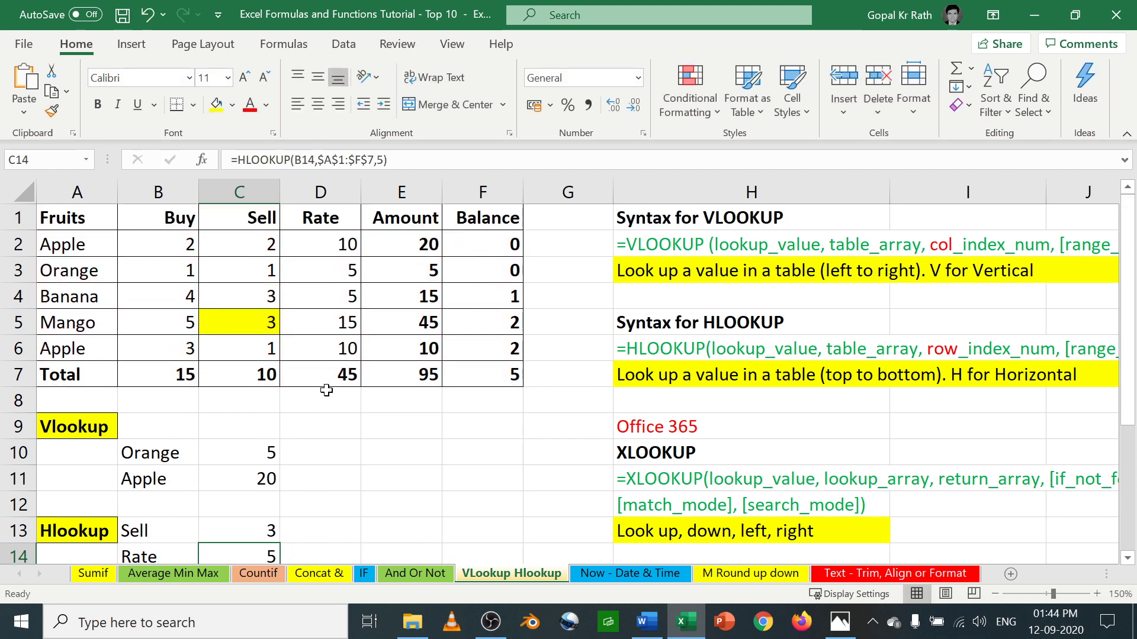
scroll(379, 405, "down", 3)
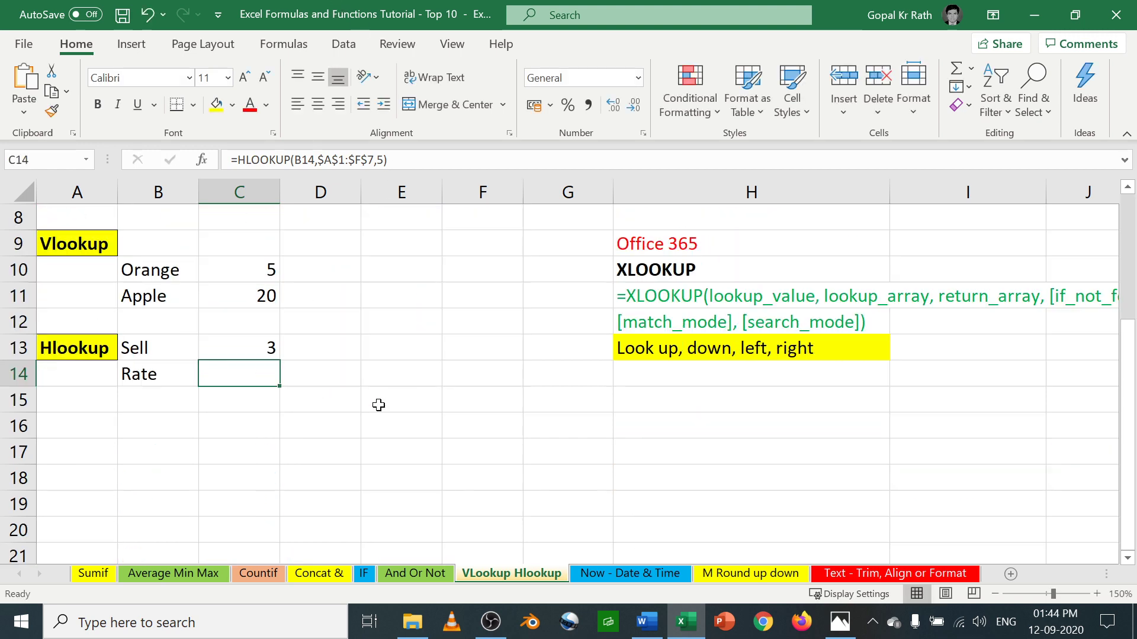
scroll(379, 405, "up", 3)
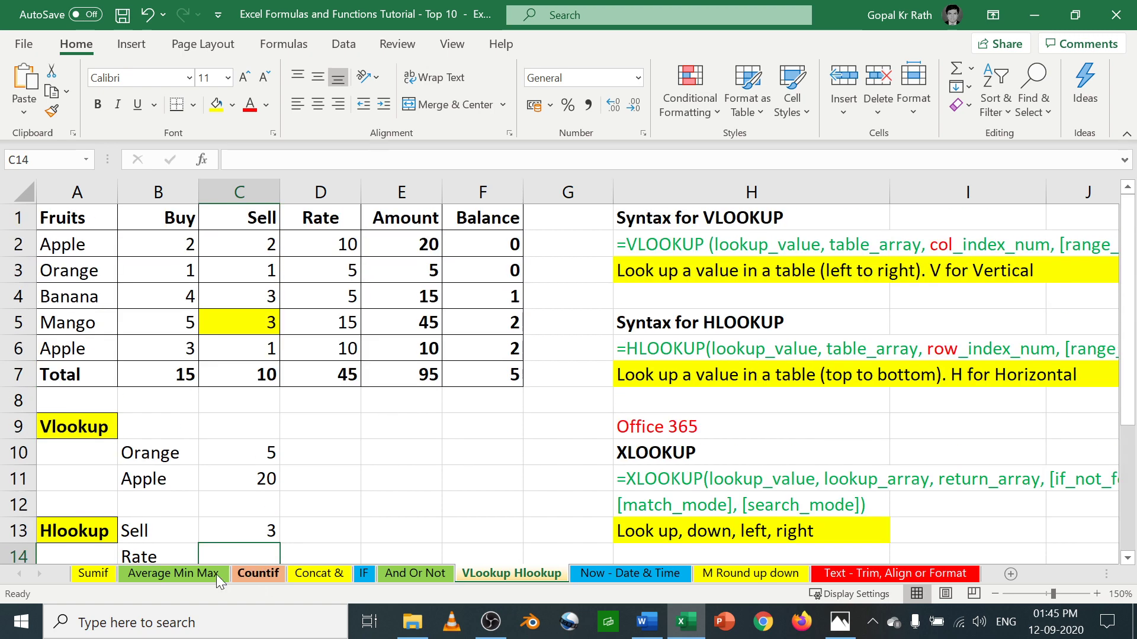
- Clear the Rate example from B14:C14
left_click_drag(160, 556, 261, 557)
key("Delete")
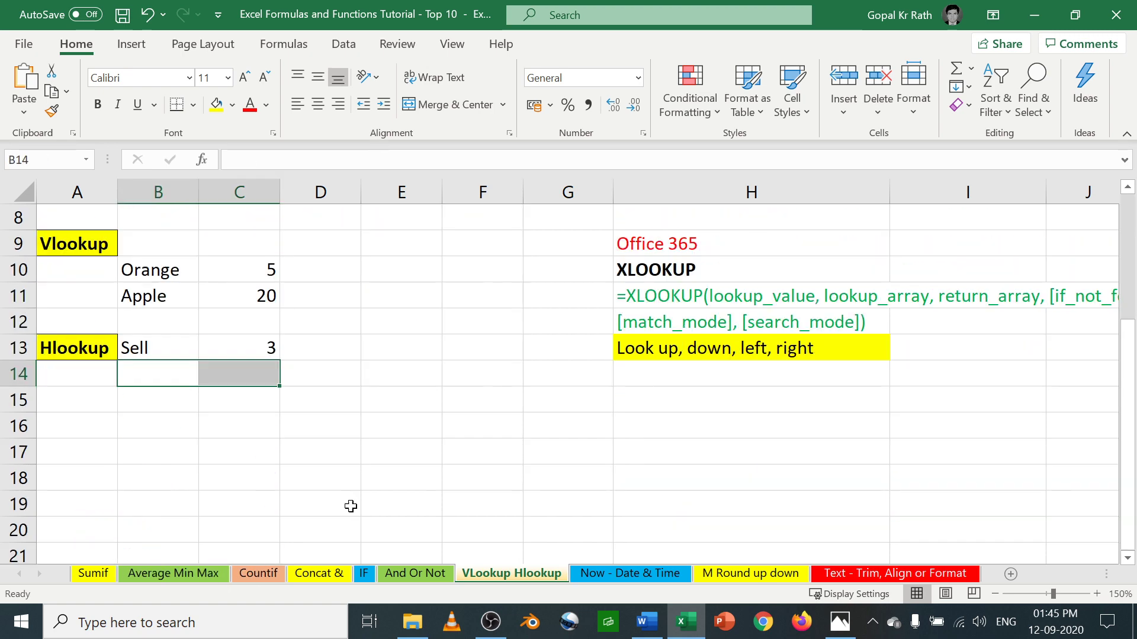
scroll(348, 505, "up", 3)
- Enter Rate in E13 as the lookup value for a separate HLOOKUP example
left_click(438, 526)
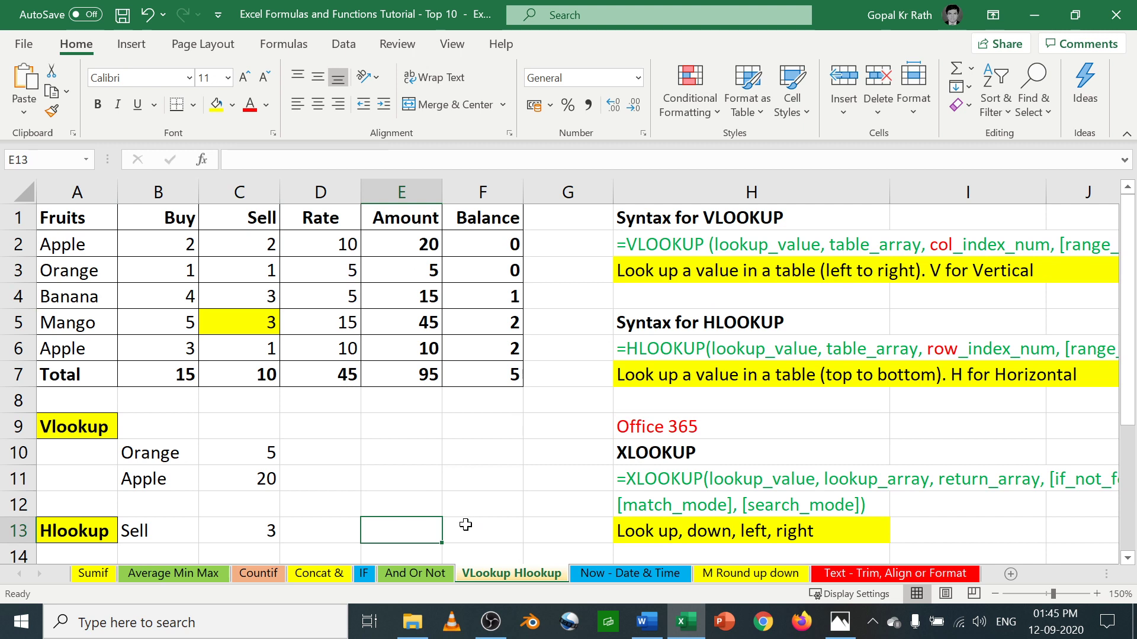
type("Man")
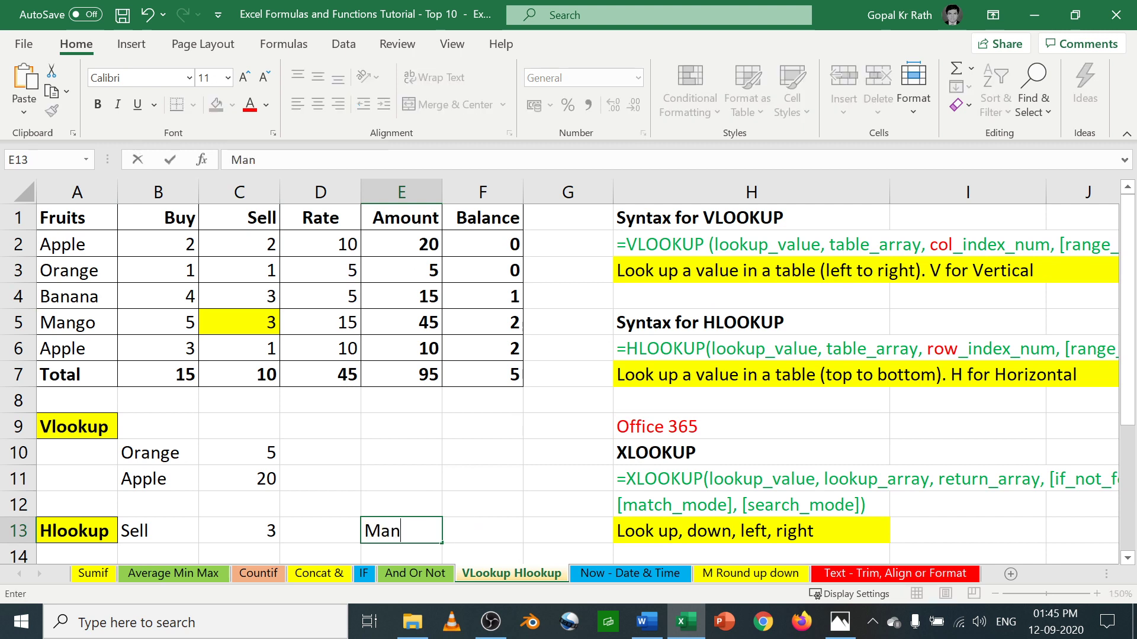
key("Escape")
type("Rate")
key("Return")
key("Up")
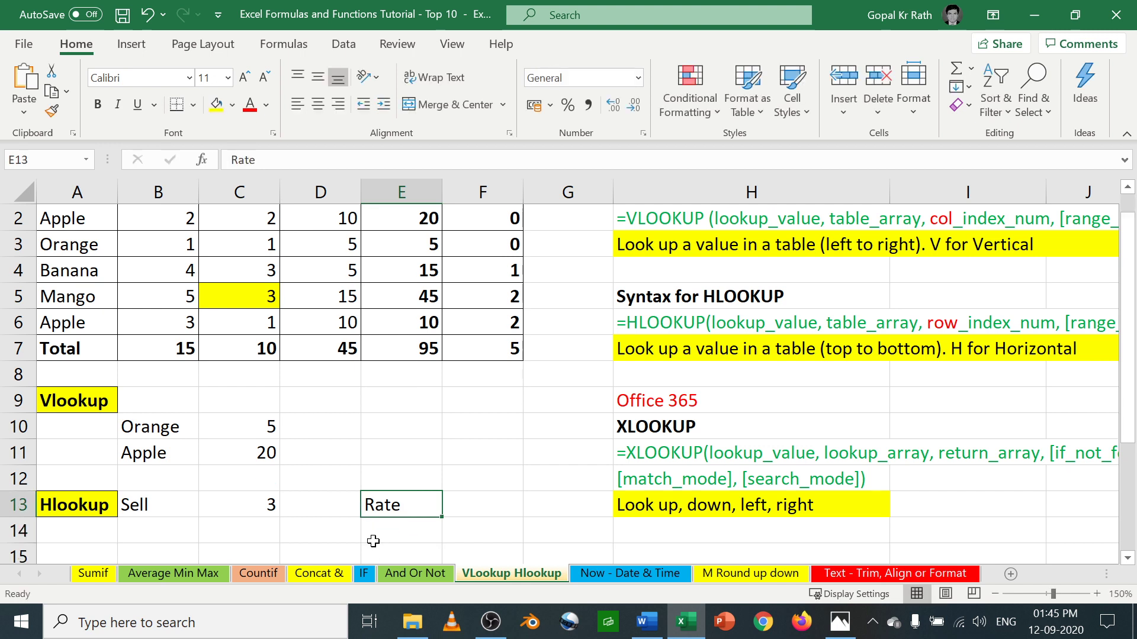
- Highlight the Mango row's Rate value in D5 with the yellow fill colour
key("Right")
scroll(373, 541, "up", 1)
left_click(342, 320)
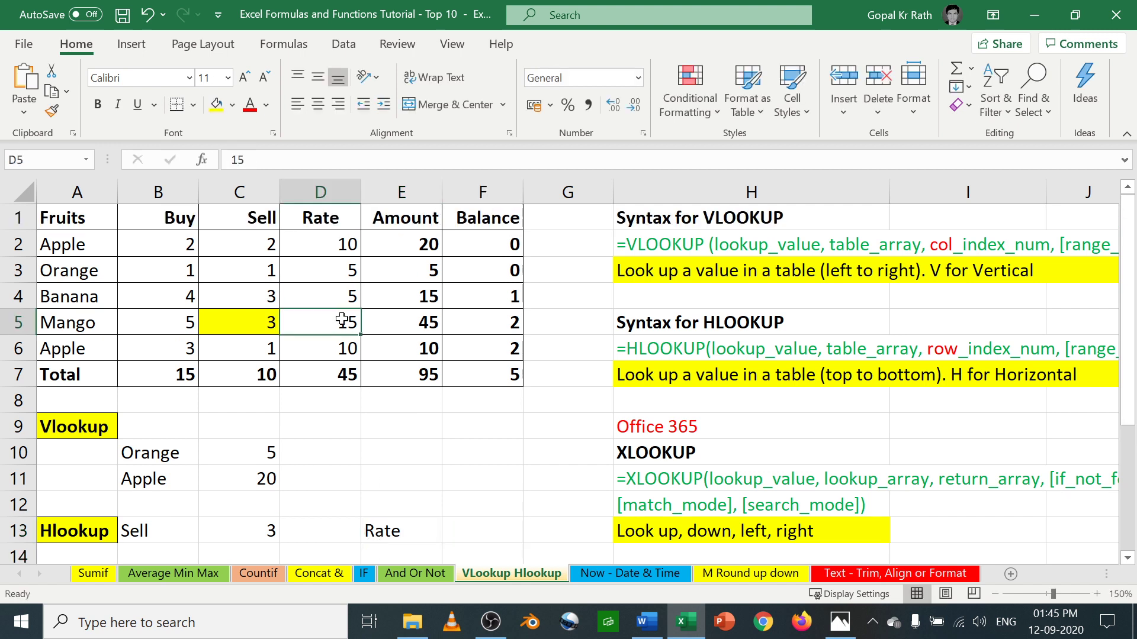
left_click(216, 104)
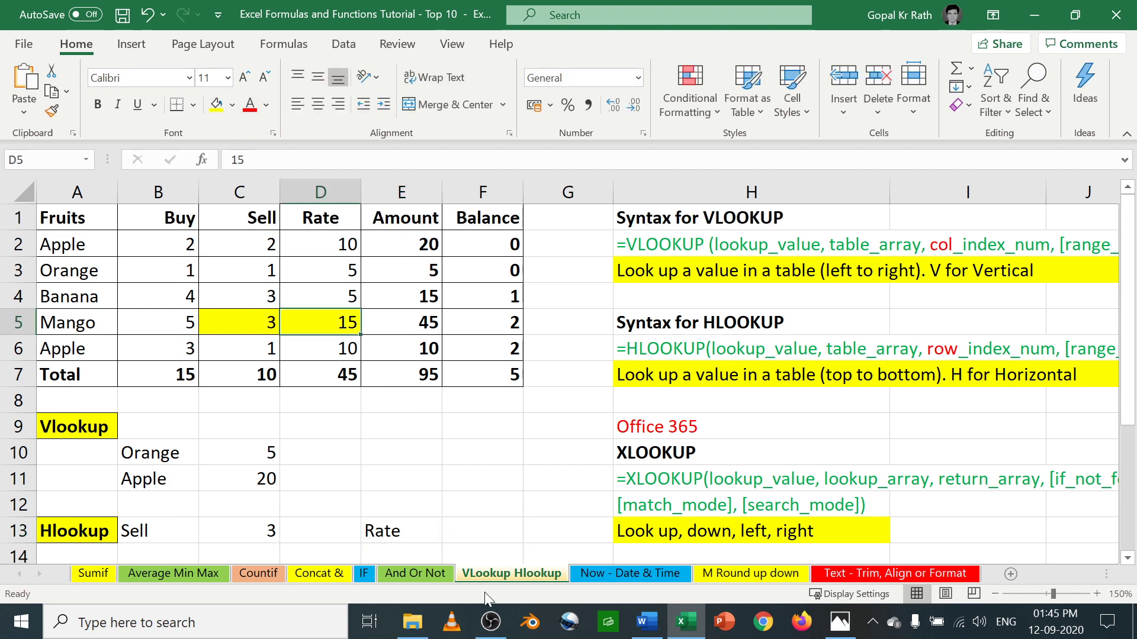
left_click(471, 524)
type("=")
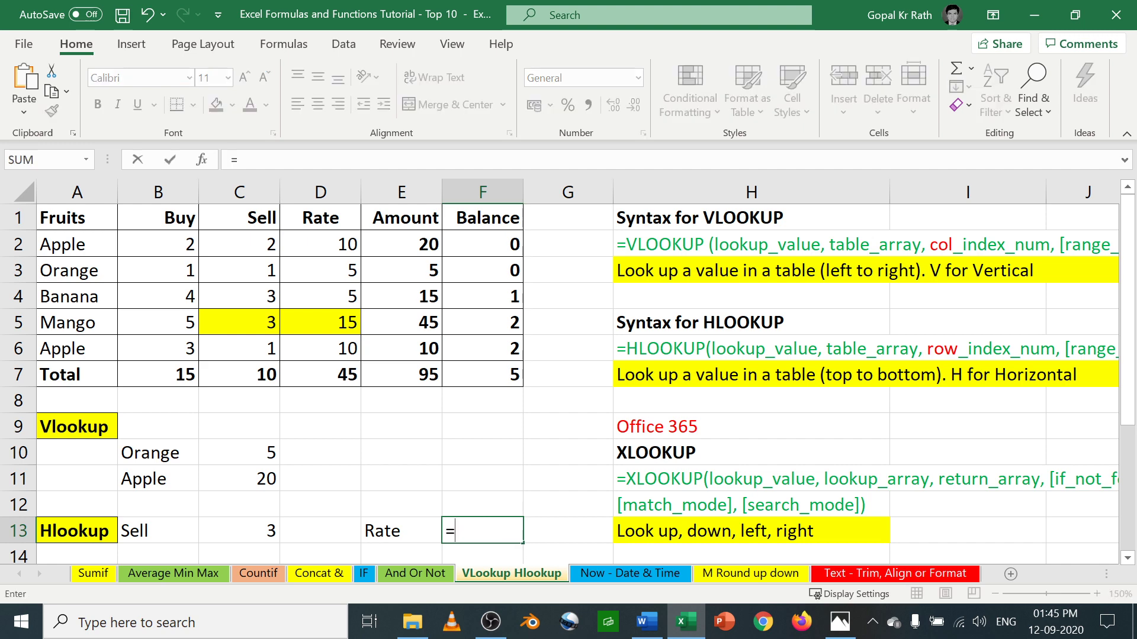
type("hl")
key("Tab")
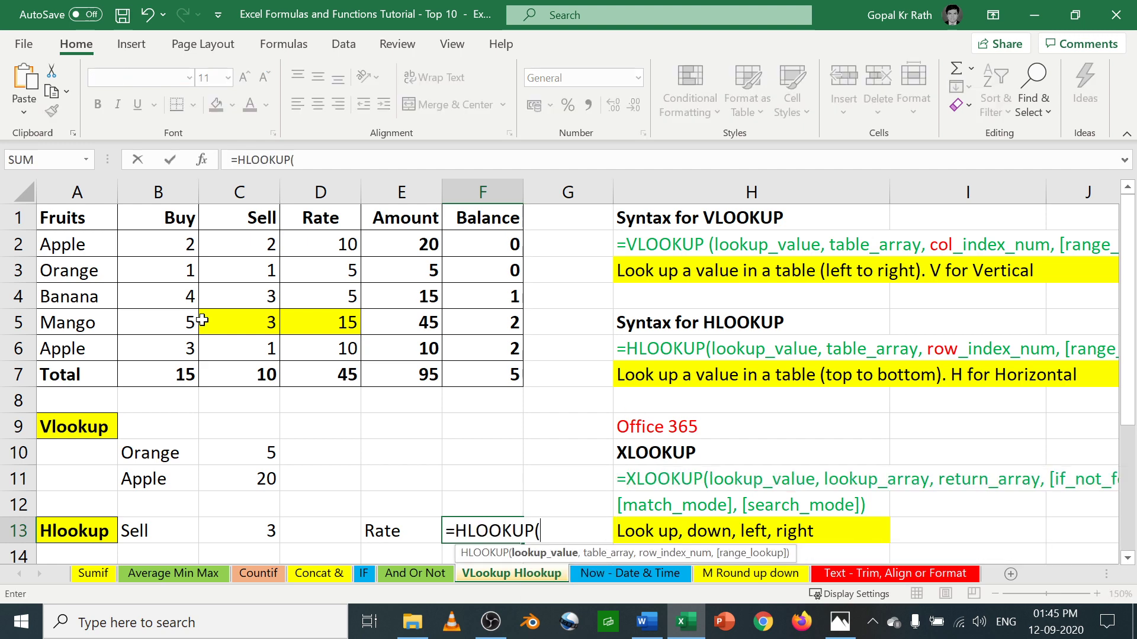
left_click_drag(64, 216, 494, 373)
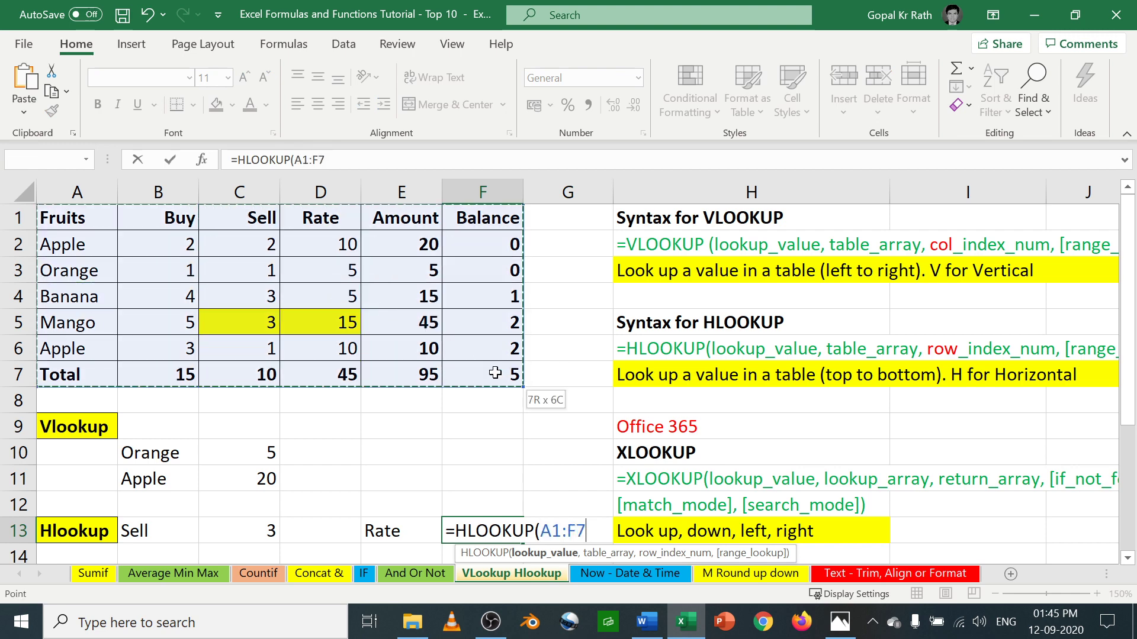
key("Escape")
- Enter =HLOOKUP(E13,A1:F7,5,0) in F13 to look up Mango's Rate, and review the finished formula against the table
type("=hl")
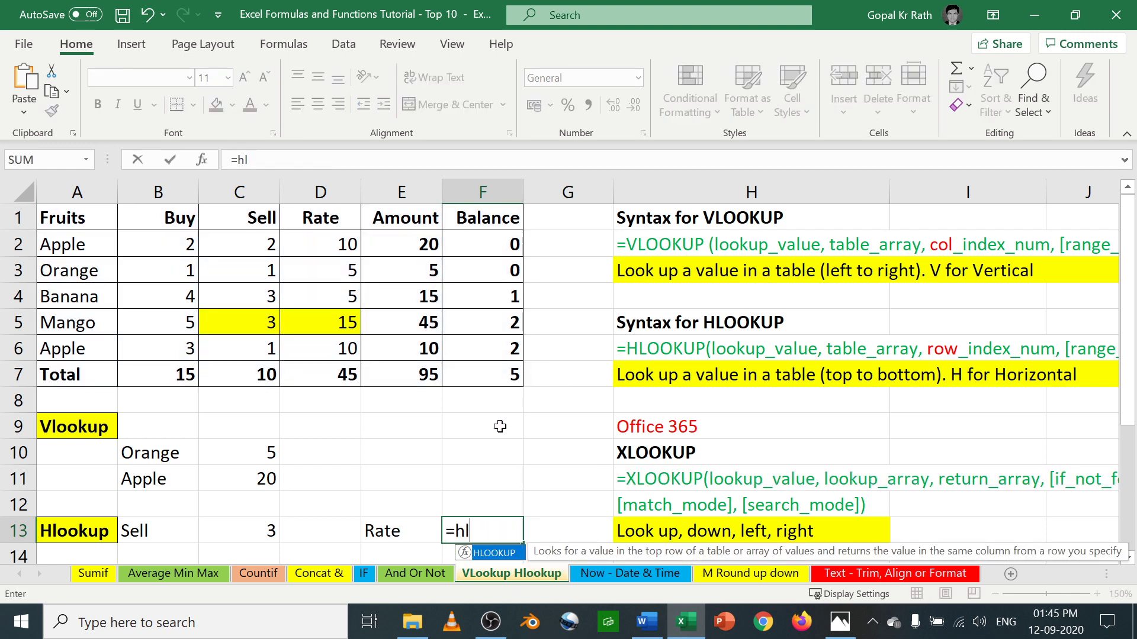
key("Tab")
key("Left")
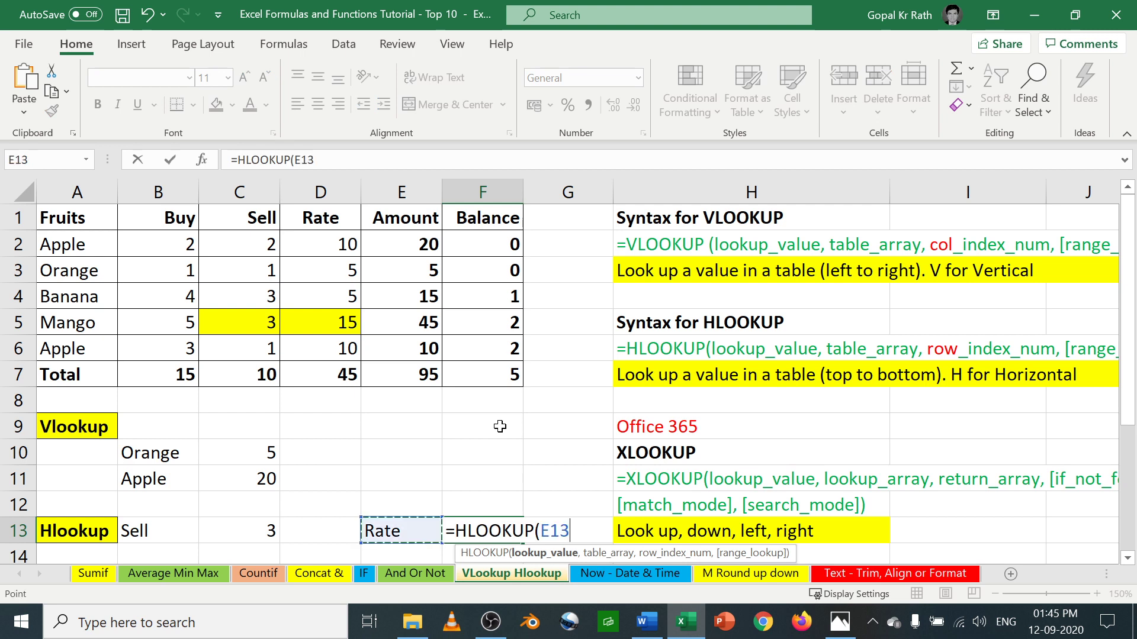
type(",")
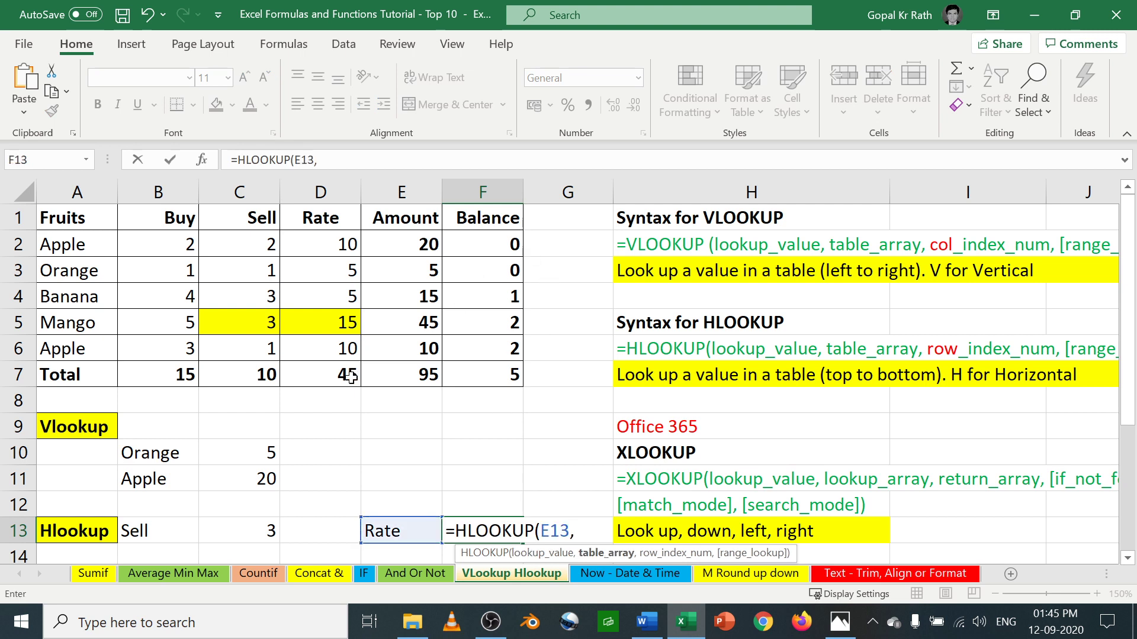
left_click_drag(71, 217, 478, 363)
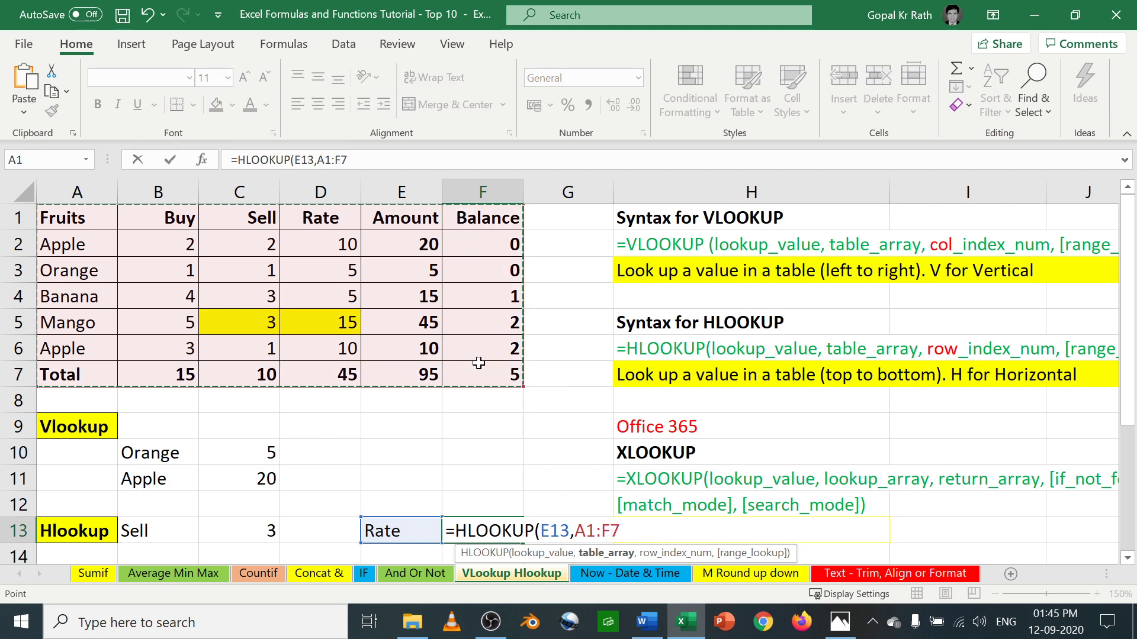
type(",")
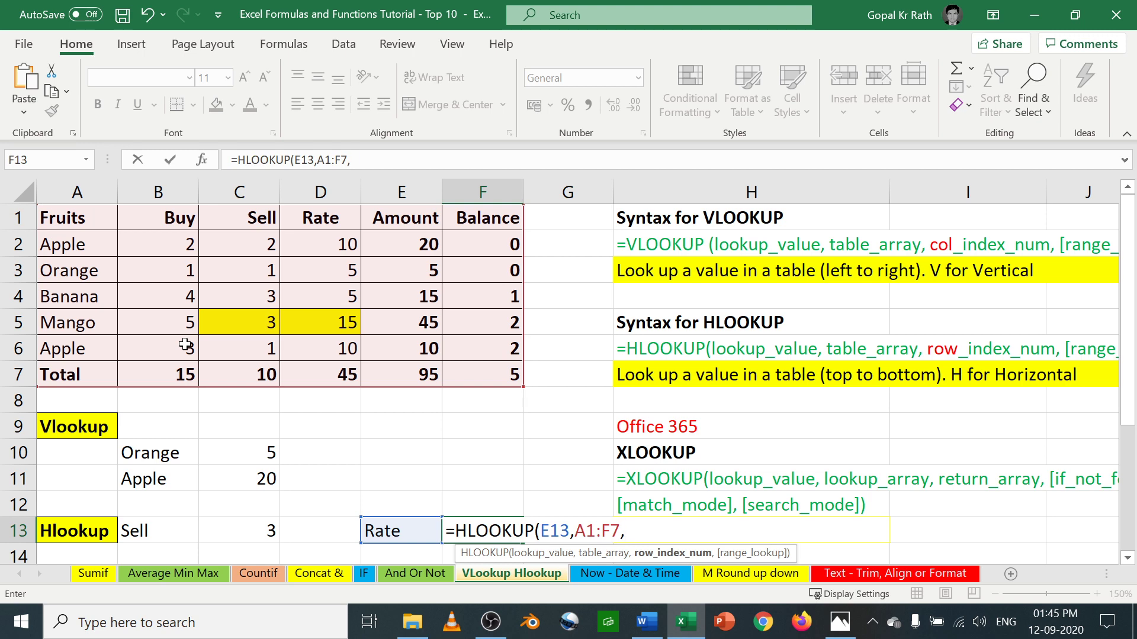
type("5,")
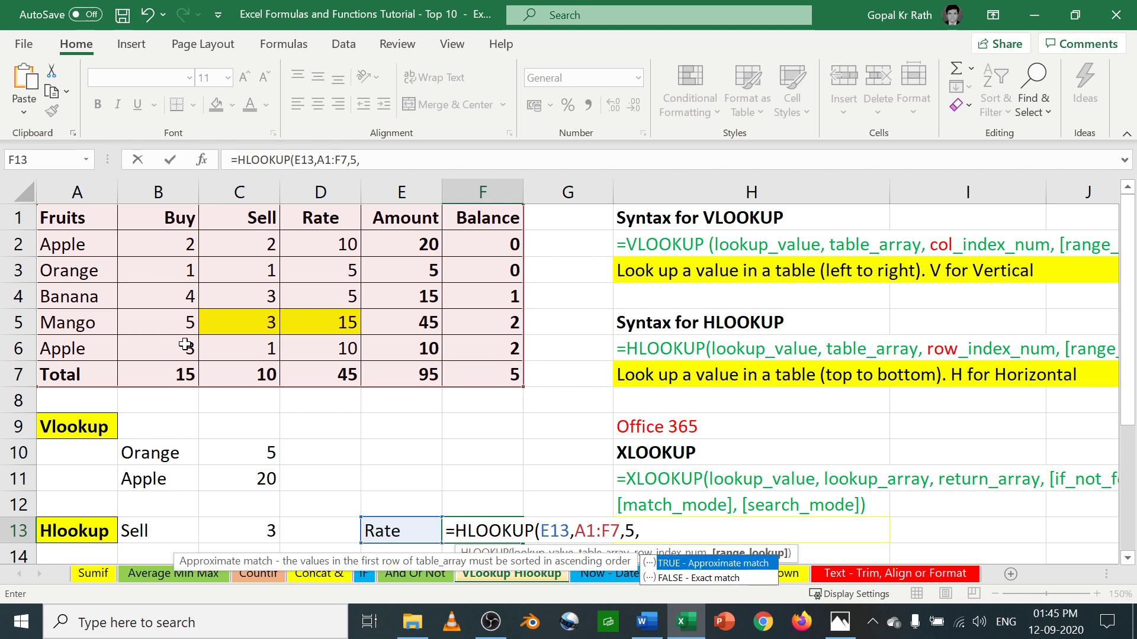
type("0)")
key("Return")
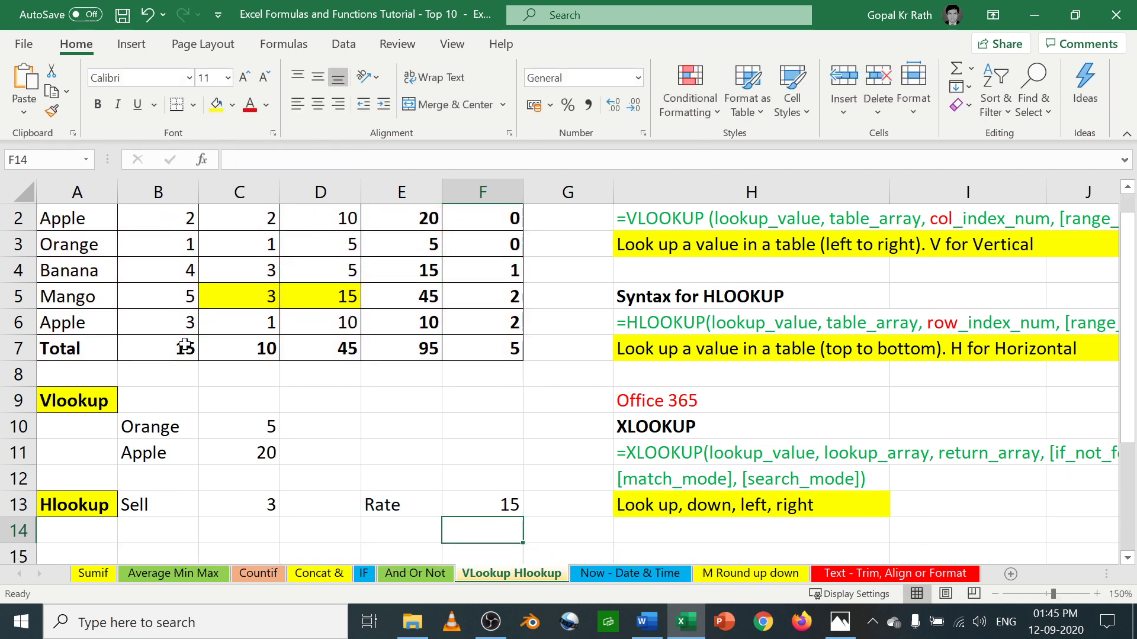
key("Up")
key("F2")
scroll(183, 332, "up", 1)
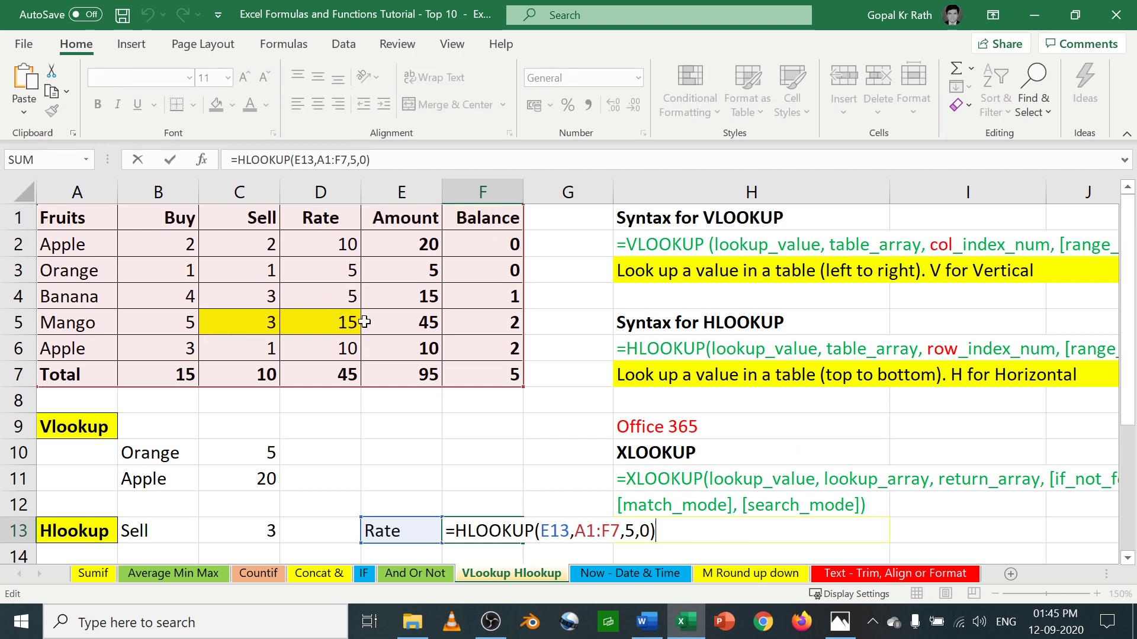
key("Escape")
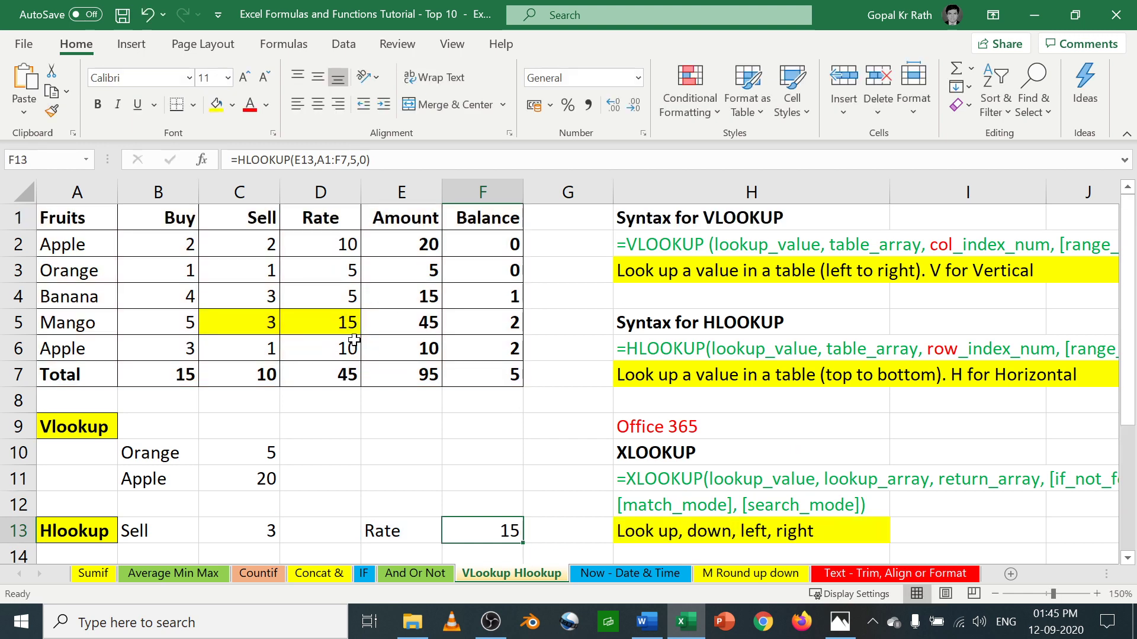
- Switch to the Now - Date & Time sheet and review the NOW syntax notes in H1:H2
left_click(619, 574)
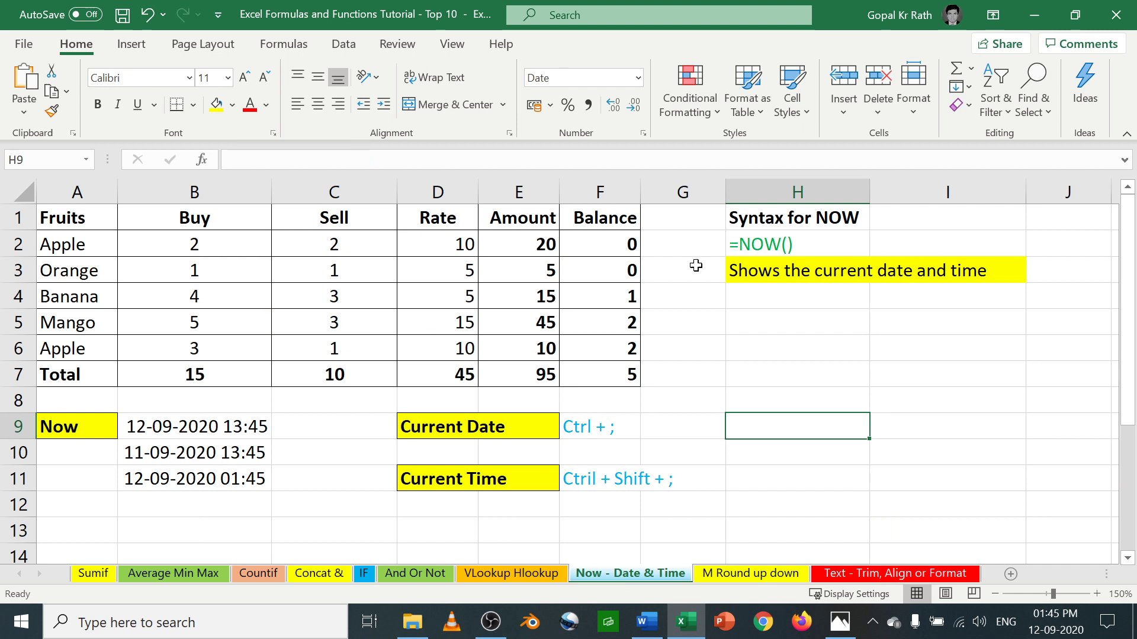
left_click(763, 220)
left_click(761, 244)
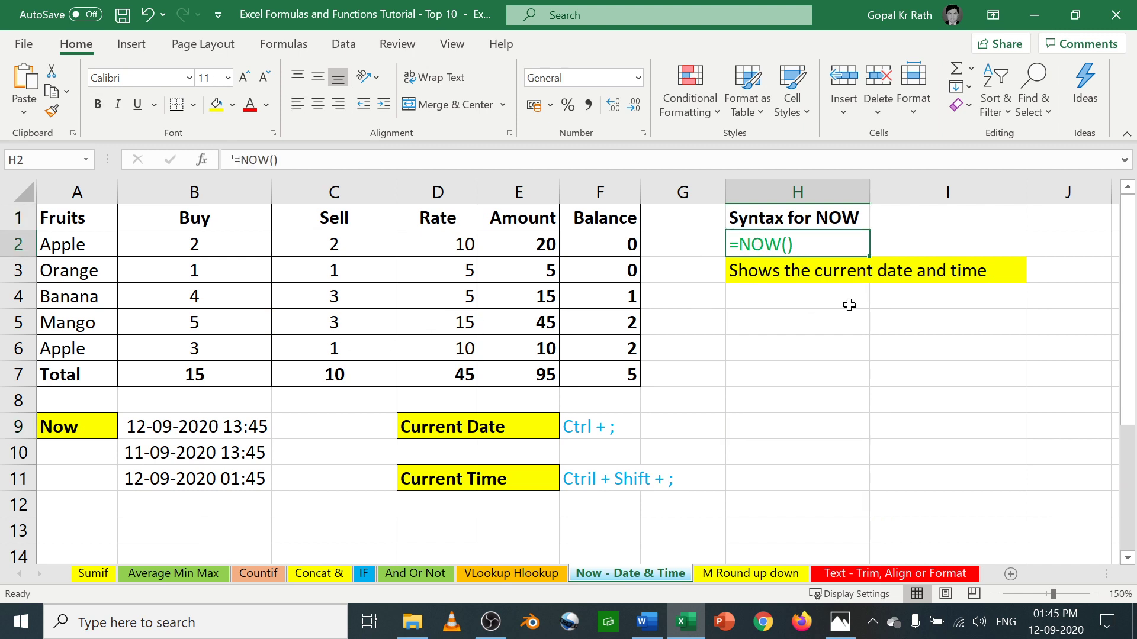
- Replace the content of B9 with the formula =NOW() and review it in the cell
left_click(160, 426)
key("Delete")
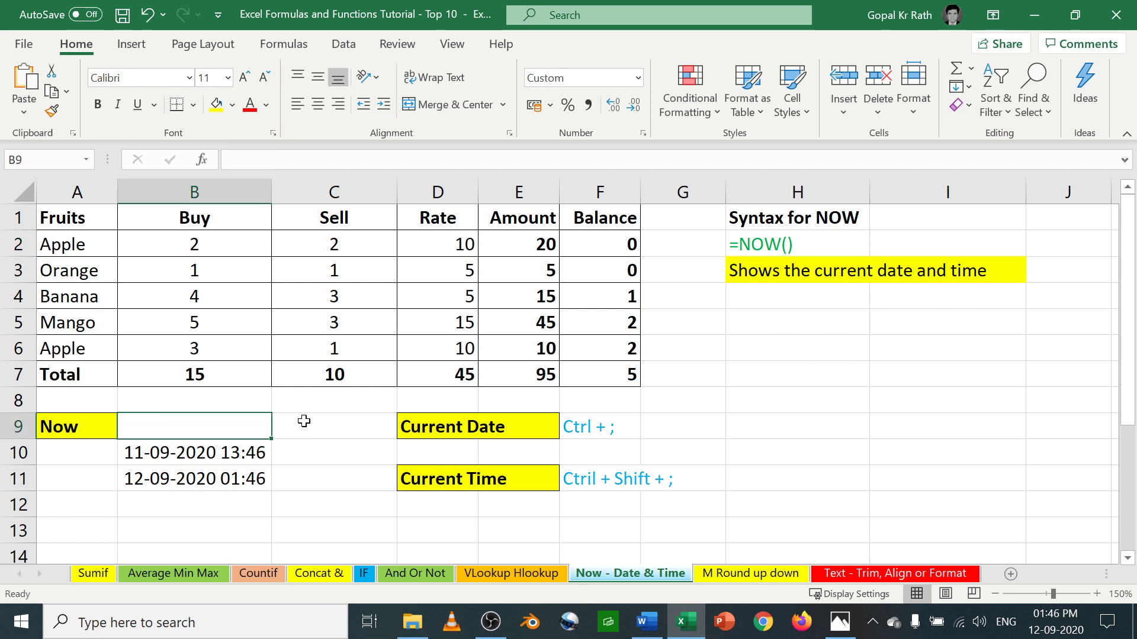
type("=")
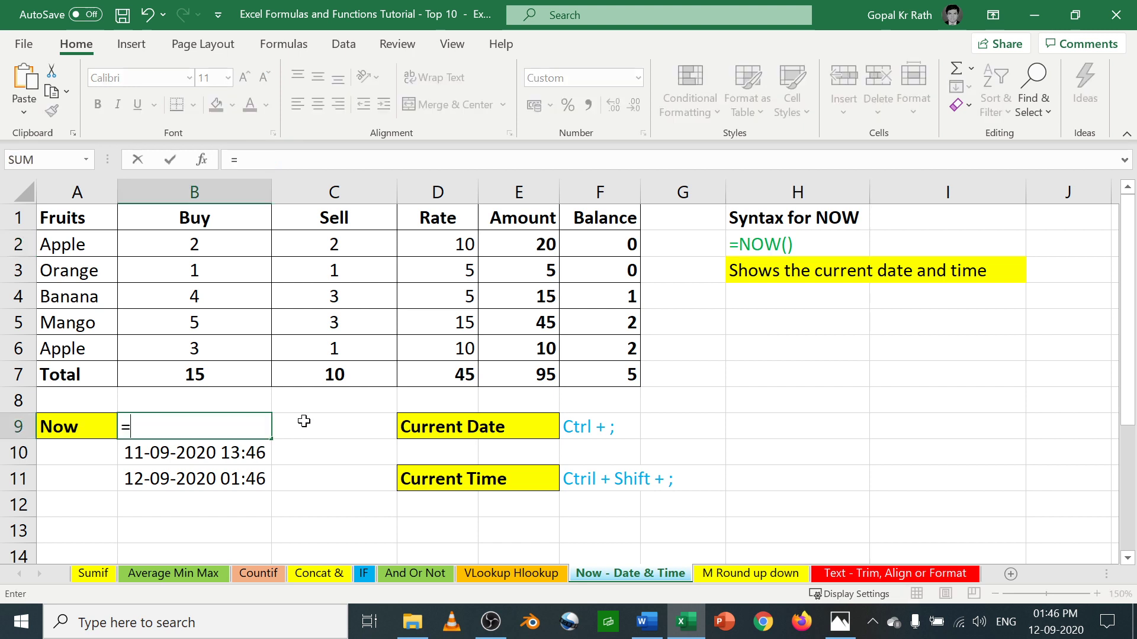
type("now")
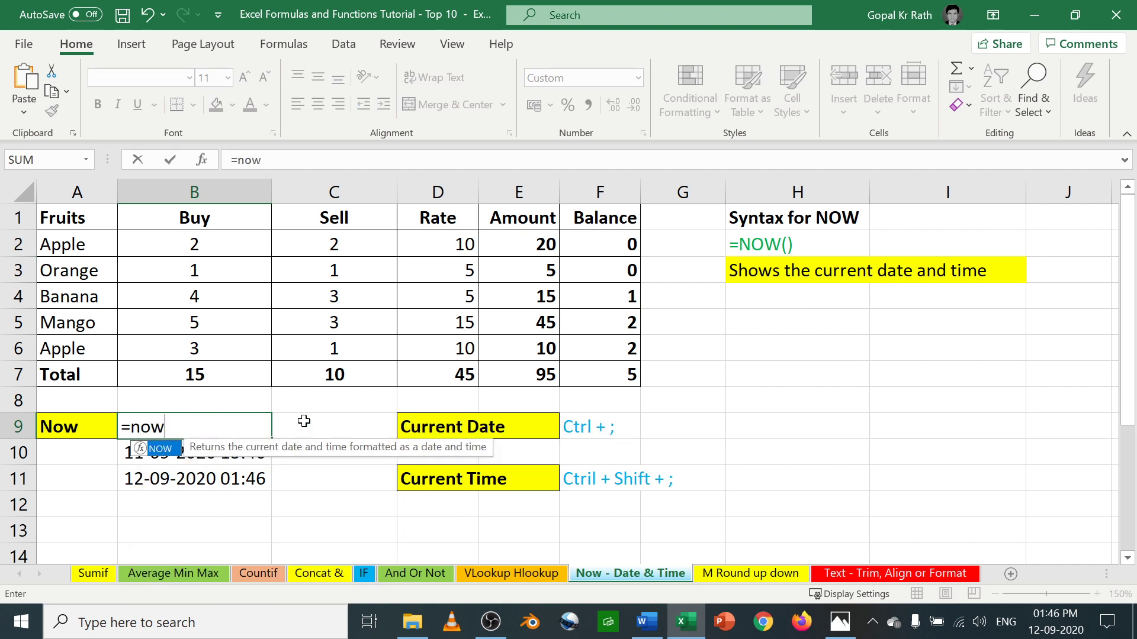
key("Tab")
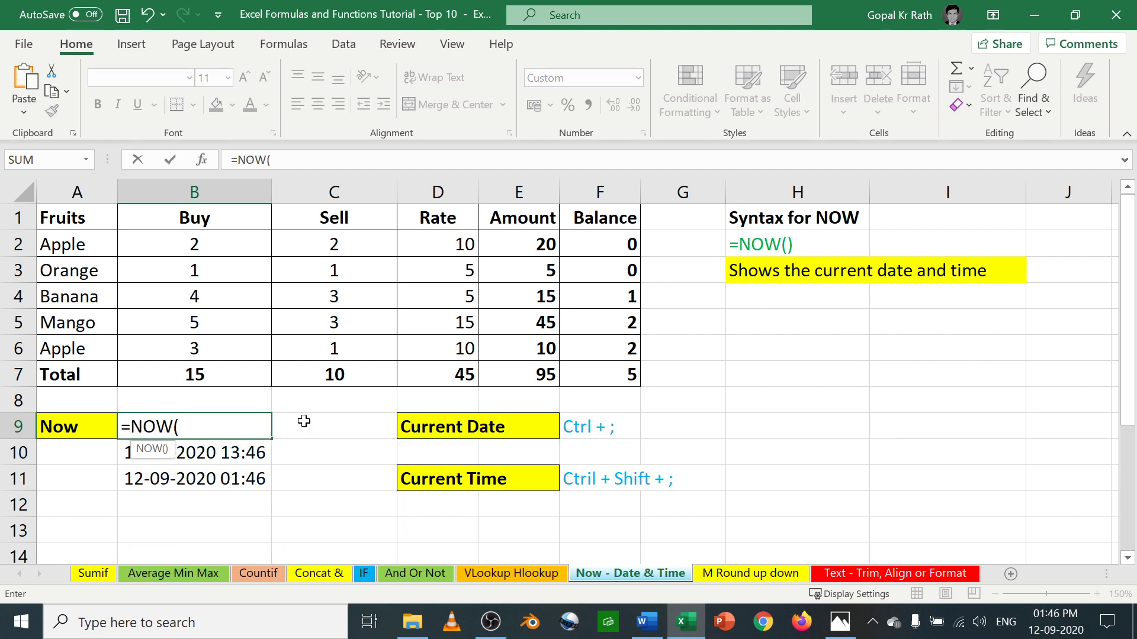
type(")")
key("Return")
key("Up")
key("F2")
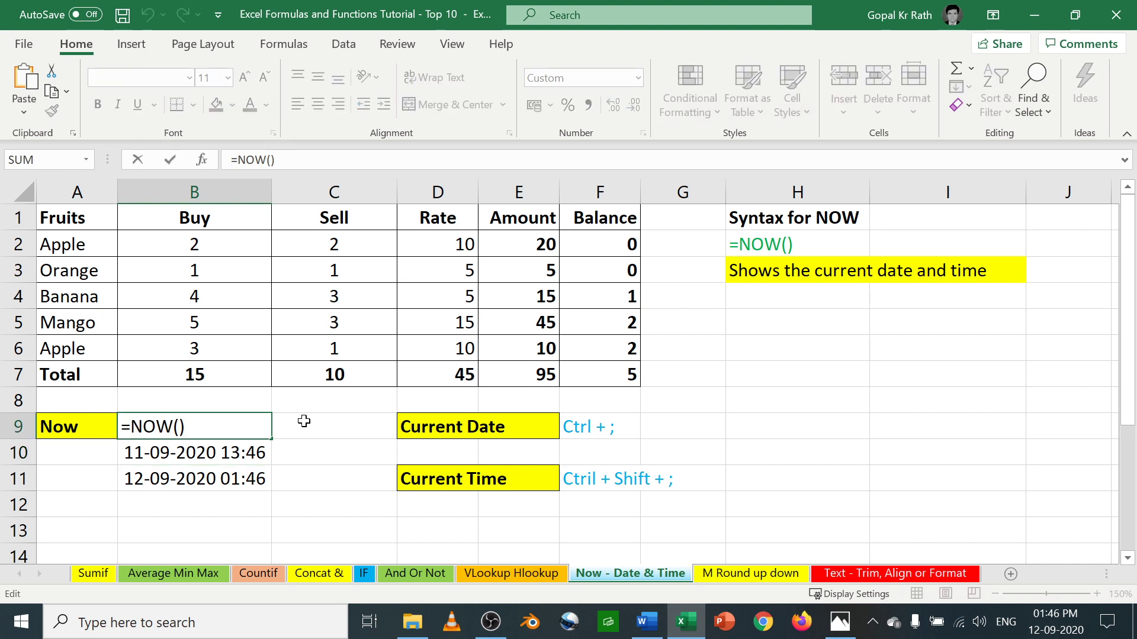
key("Escape")
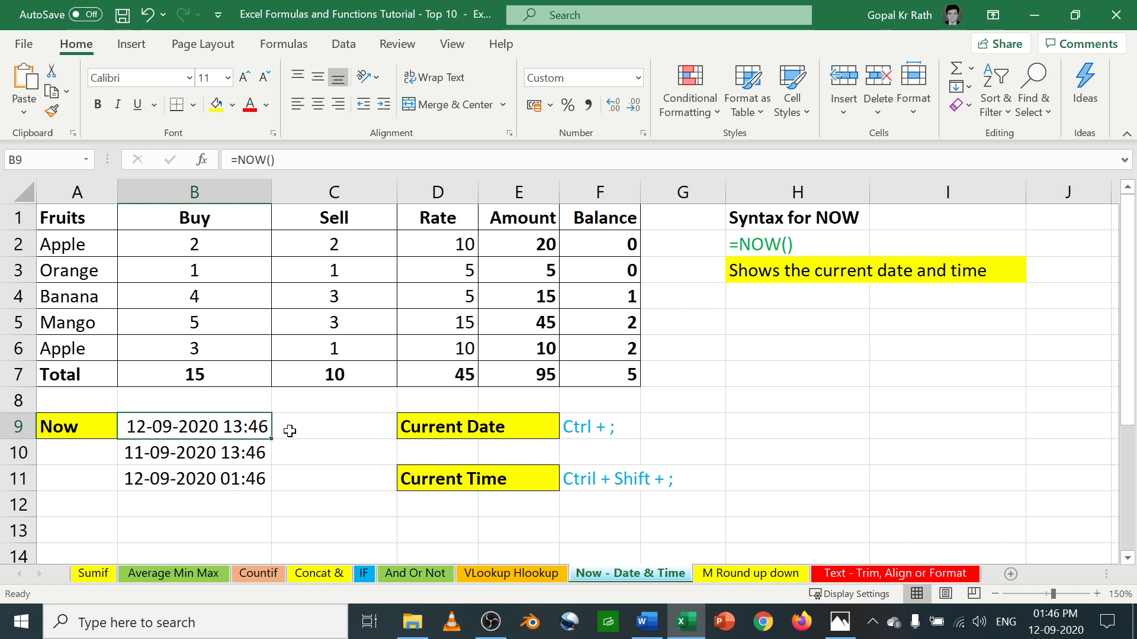
- Clear B10:B12 and fill the NOW formula from B9 down into B10
left_click_drag(187, 449, 191, 499)
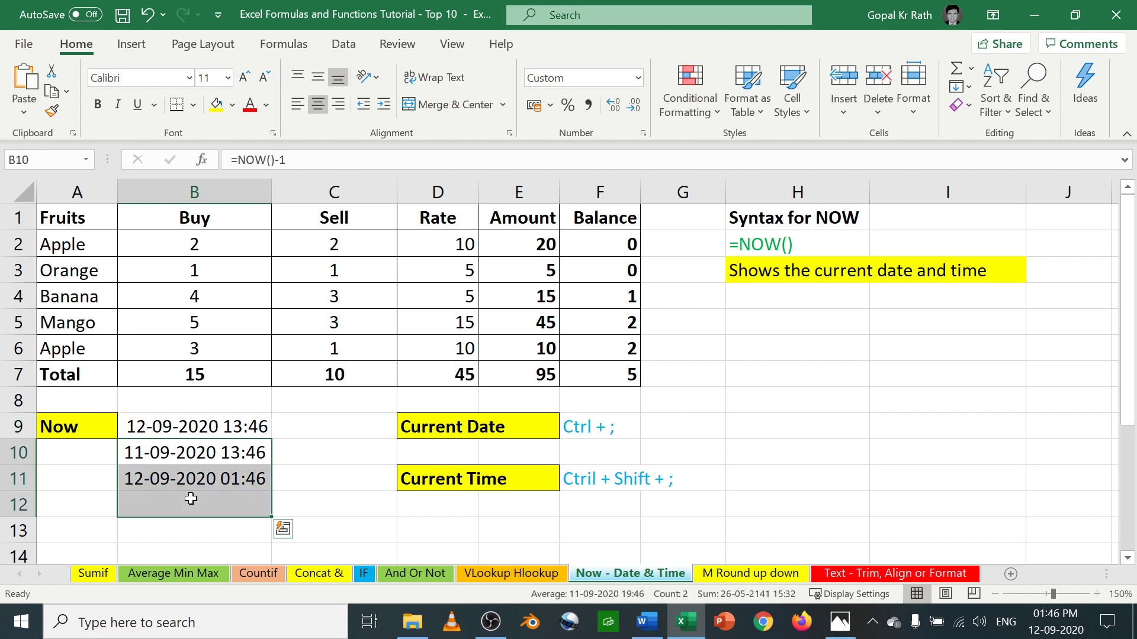
key("Delete")
key("Up")
key("Down")
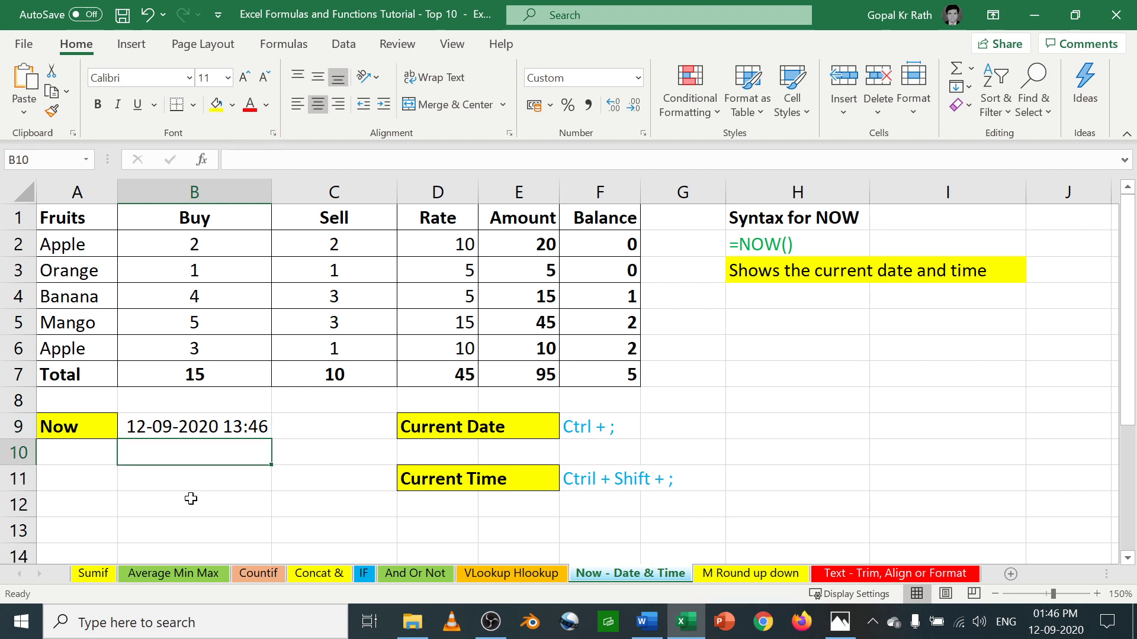
key("ctrl+d")
key("F2")
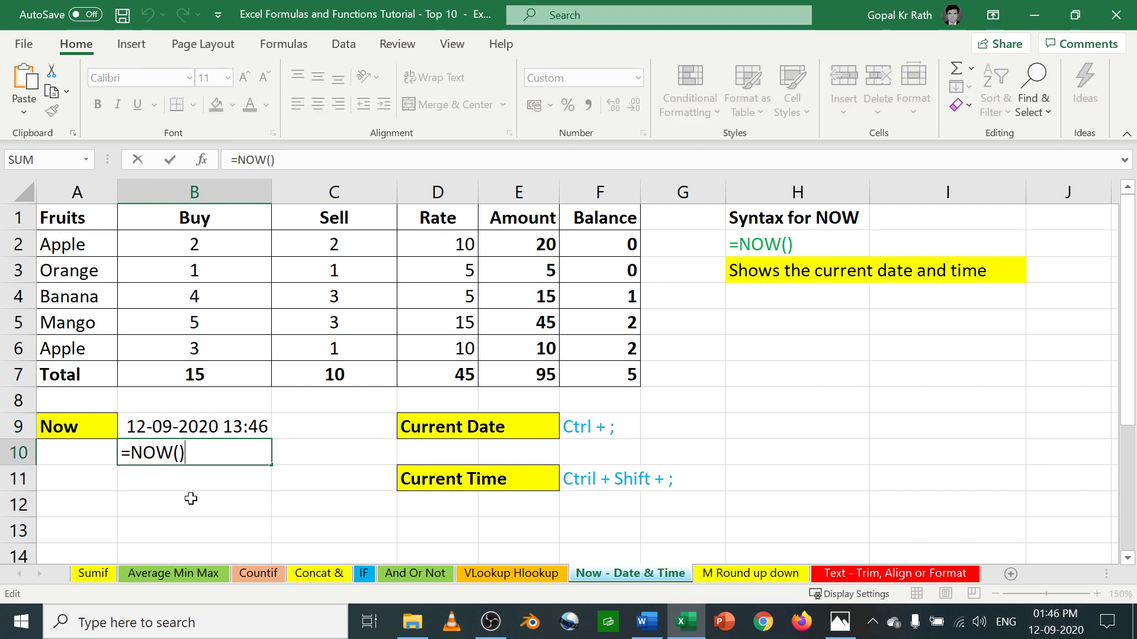
key("ctrl+Return")
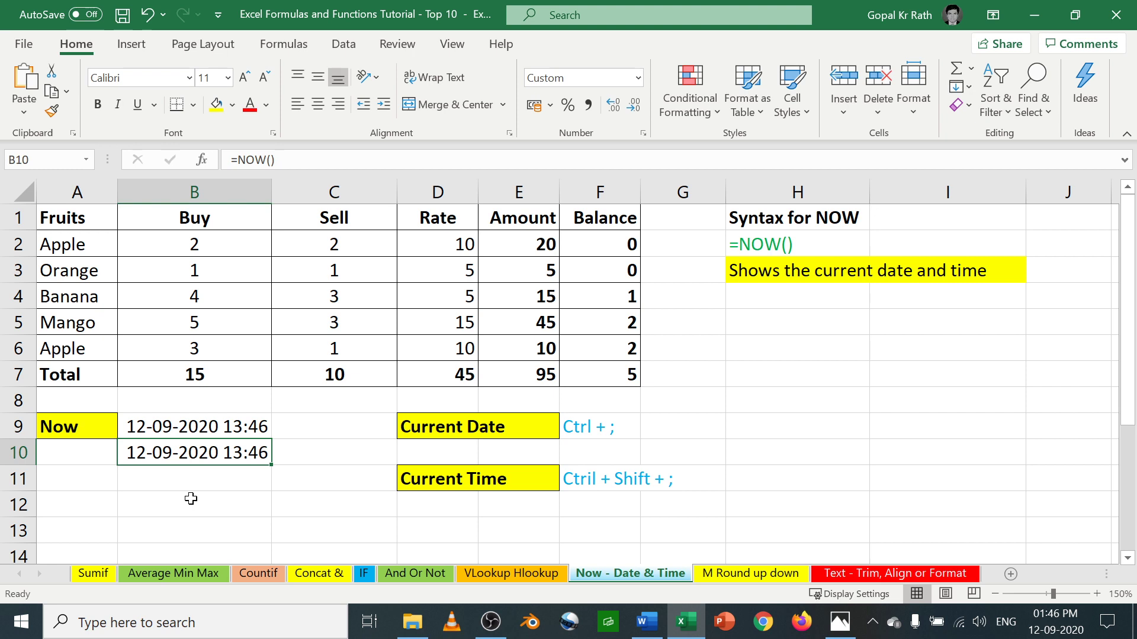
- Change B10's formula to =NOW()-1 for the previous day's date and time, and review it
key("F2")
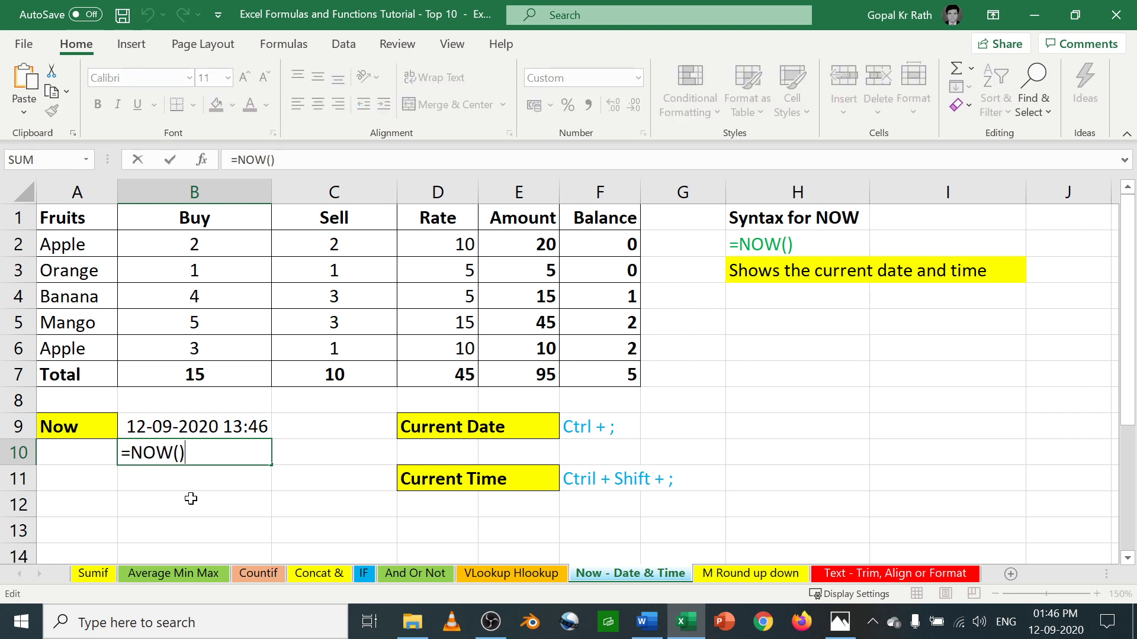
type("-1")
key("Return")
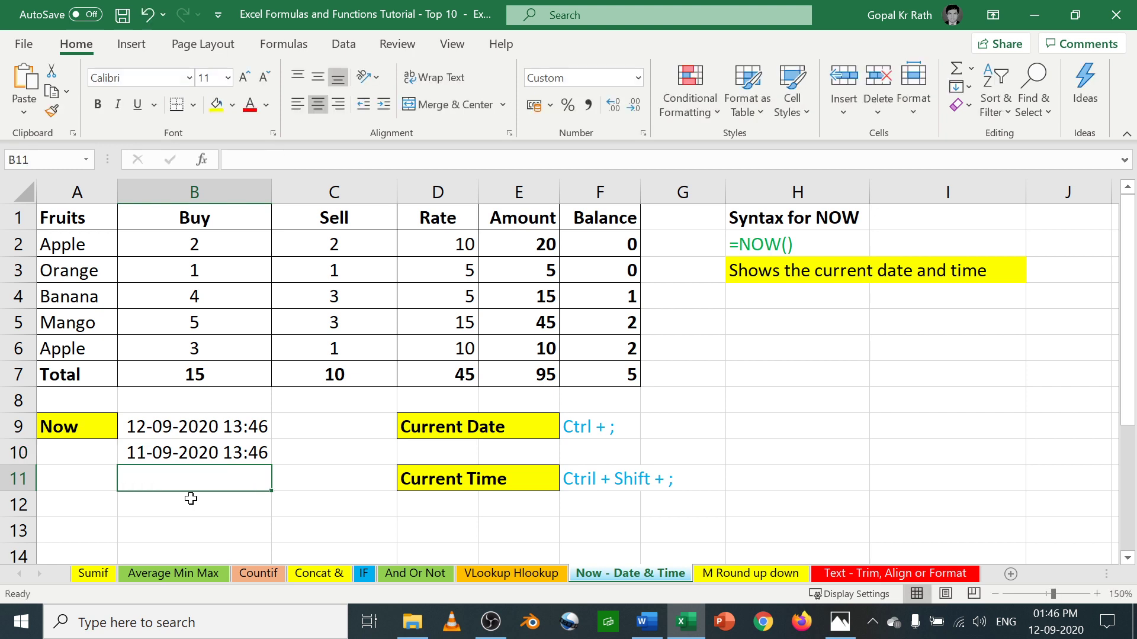
key("Up")
key("F2")
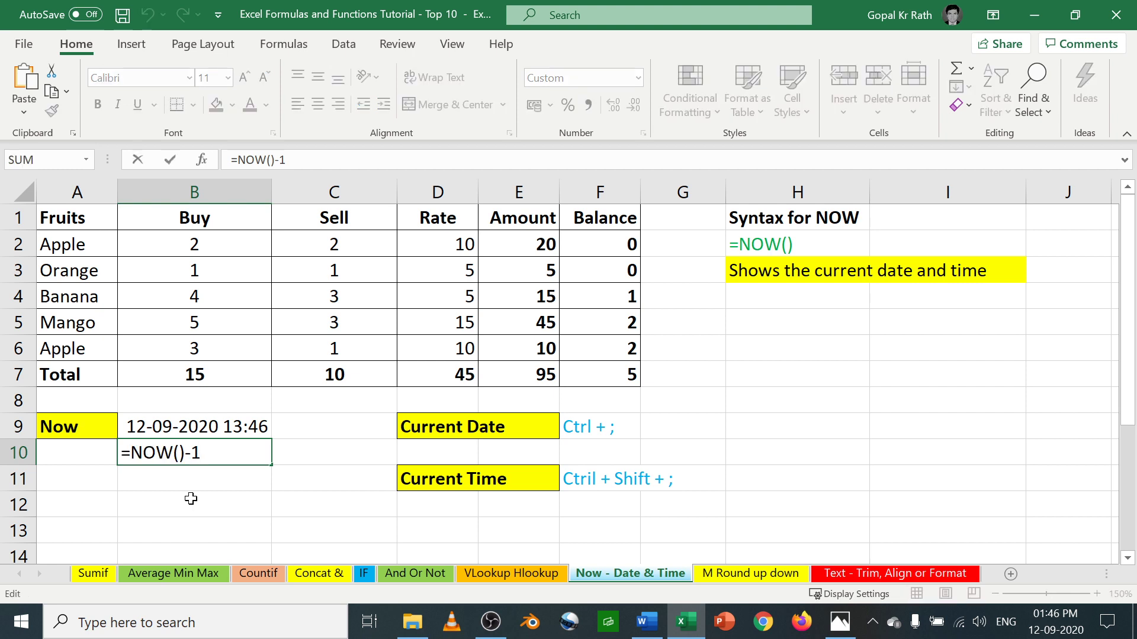
key("Return")
- Fill B10's formula down into B11, change it to =NOW()+15 for the date 15 days ahead, and review it
key("F2")
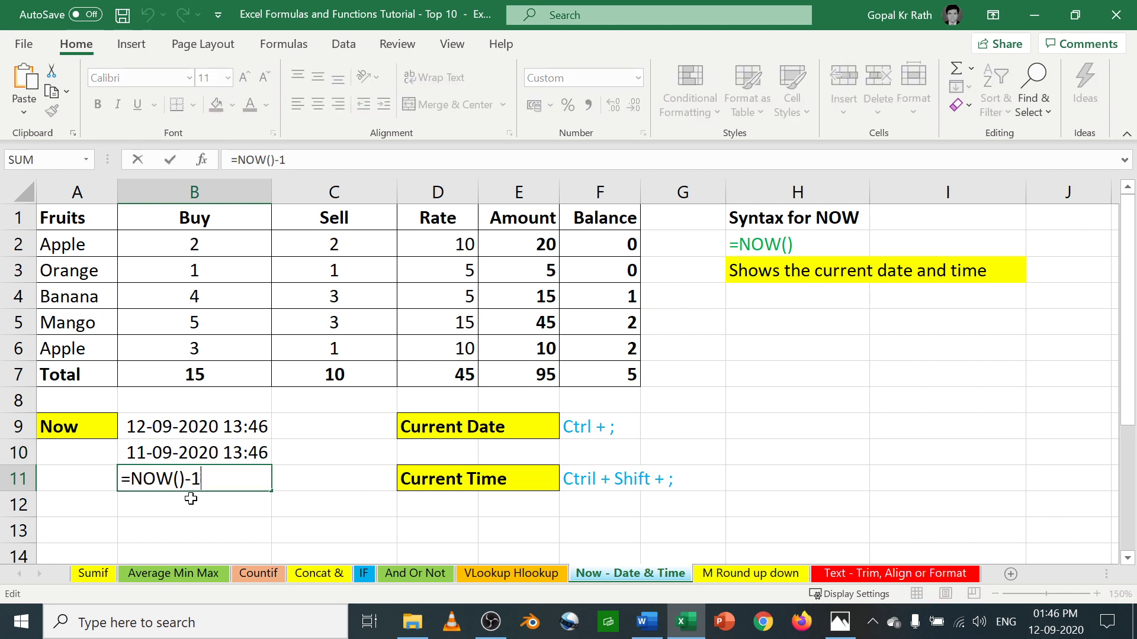
key("BackSpace")
key("BackSpace")
type("+15")
key("Return")
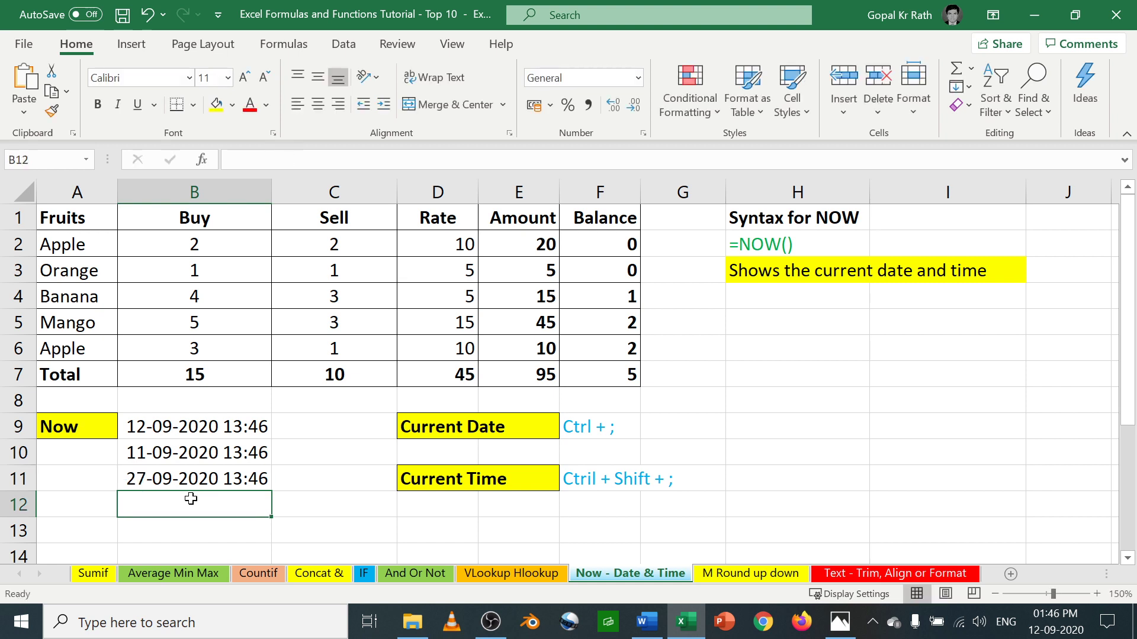
key("Up")
key("F2")
key("Escape")
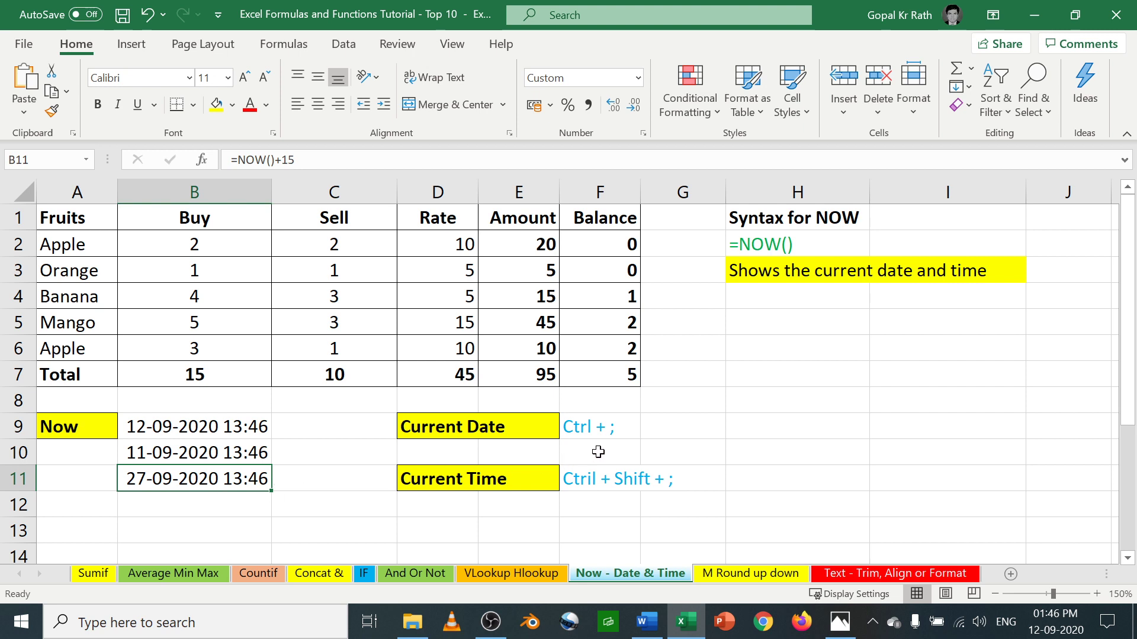
- Examine the shortcut notes beside the Current Date and Current Time labels in F9 and F11
left_click(593, 420)
left_click(595, 483)
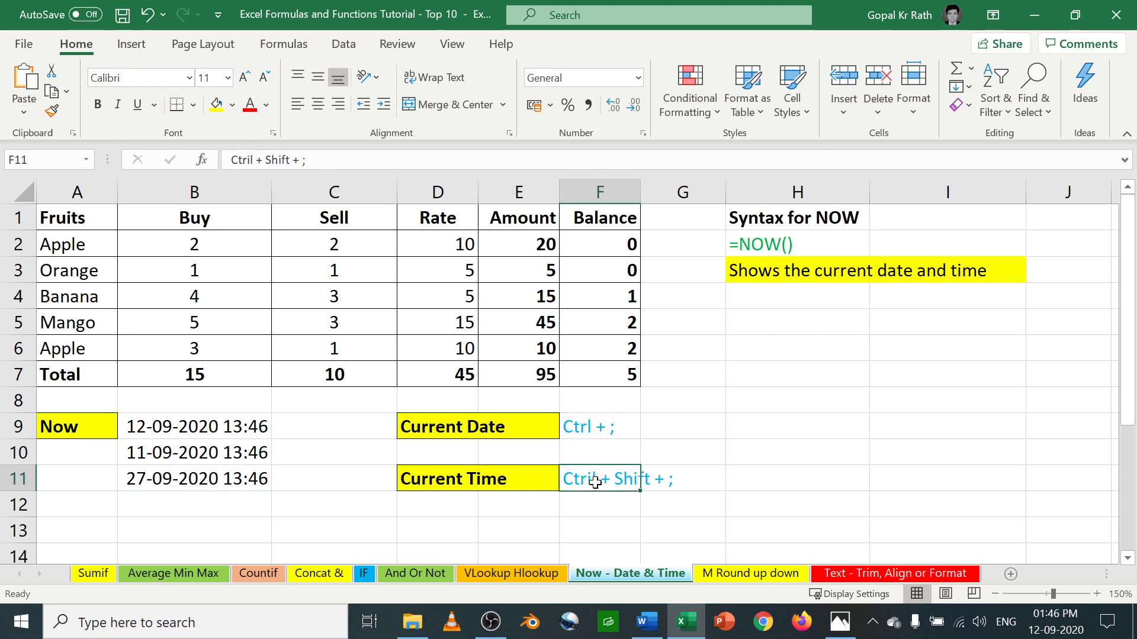
left_click(580, 425)
left_click(589, 480)
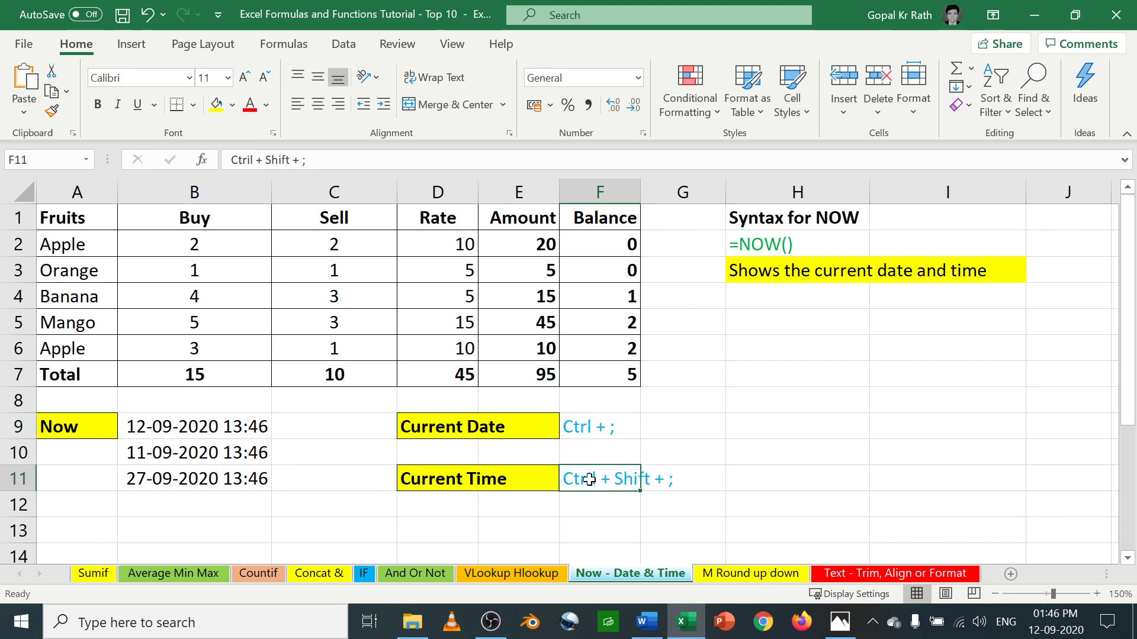
left_click(589, 431)
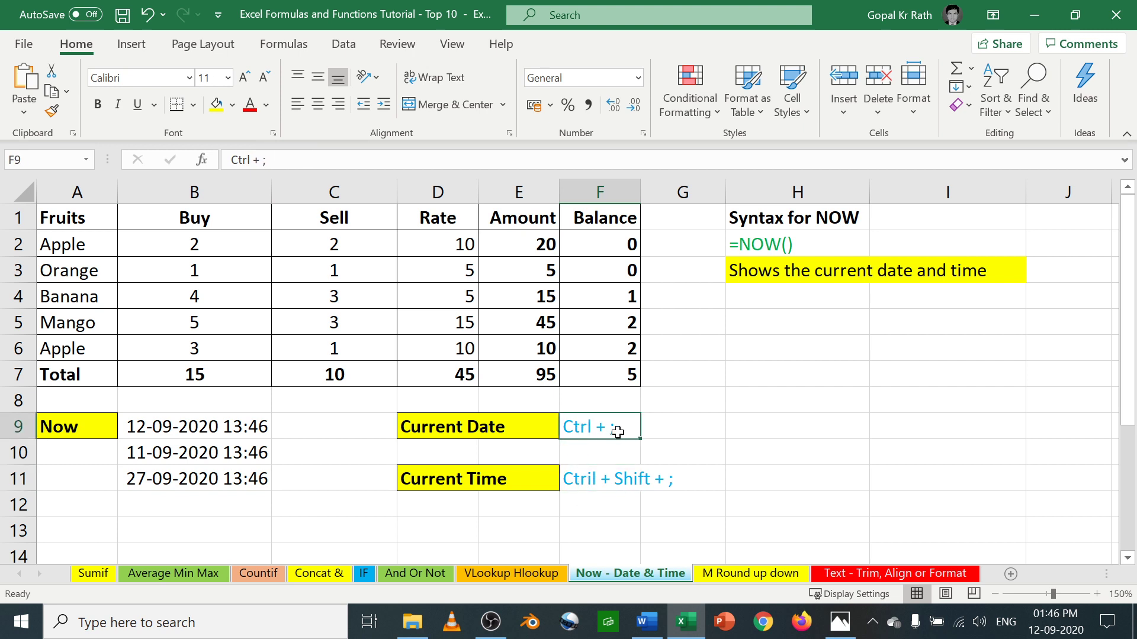
left_click(578, 479)
- Insert the current date, 12-09-2020, as a fixed value in cell H9
left_click(766, 427)
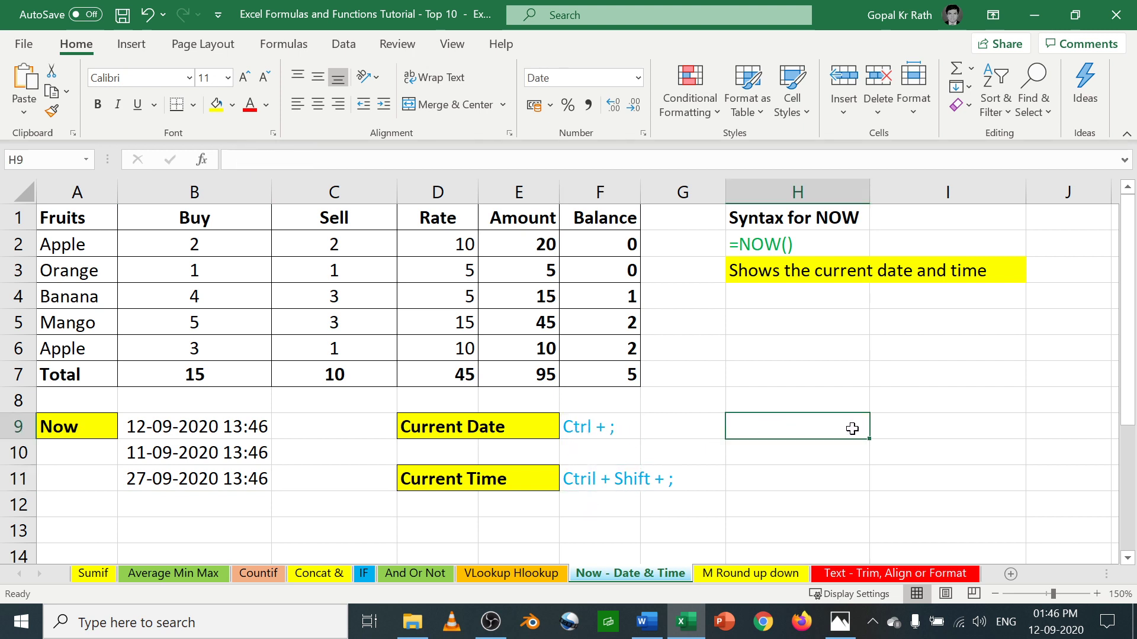
key("ctrl+semicolon")
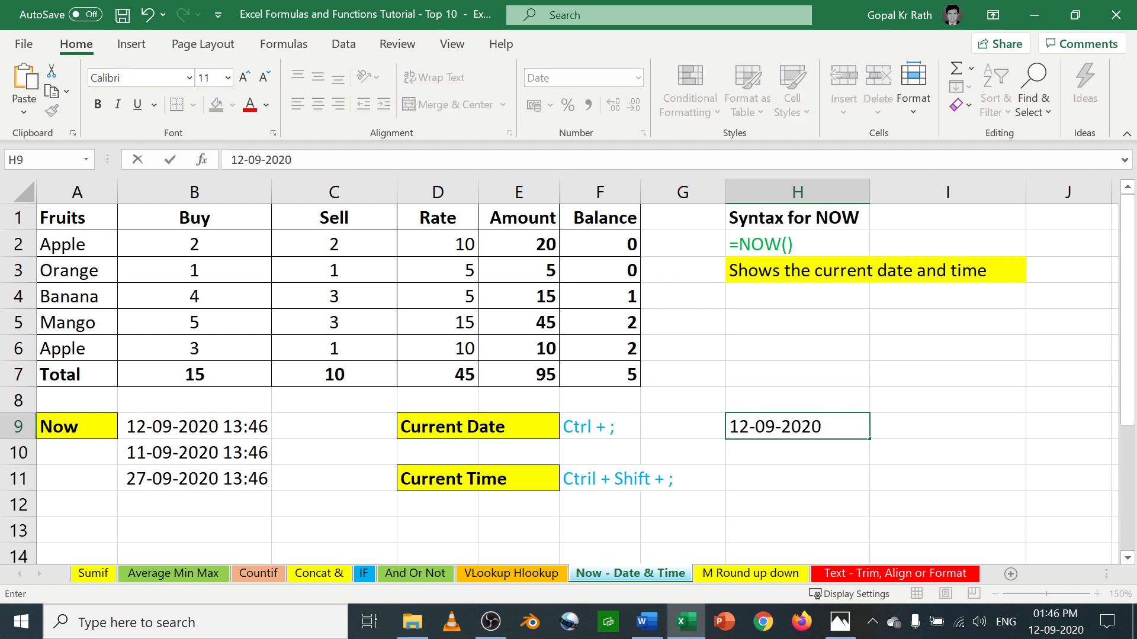
key("Return")
key("Return")
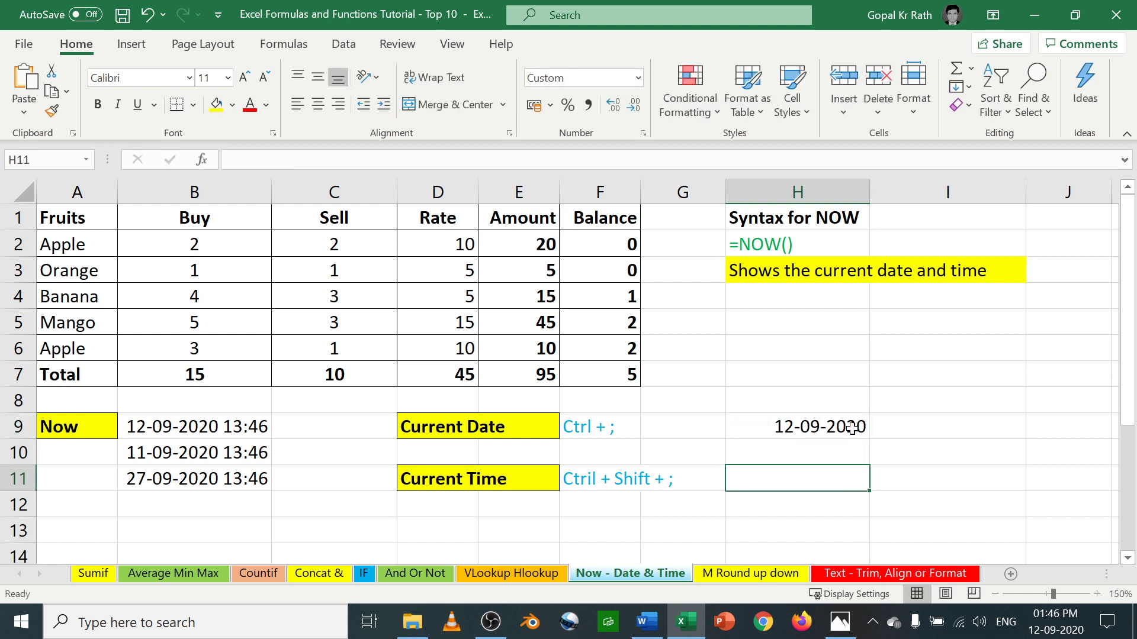
- Insert the current time, 01:46 PM, as a fixed value in cell H11
key("ctrl+shift+semicolon")
key("Return")
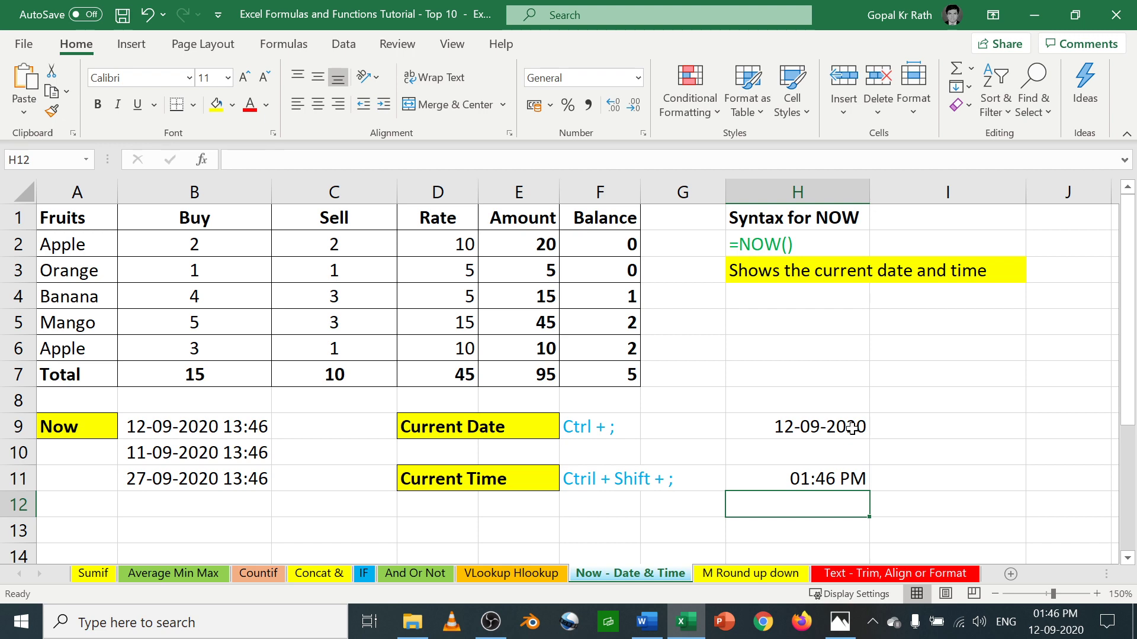
key("Up")
key("Up")
key("Up")
key("Up")
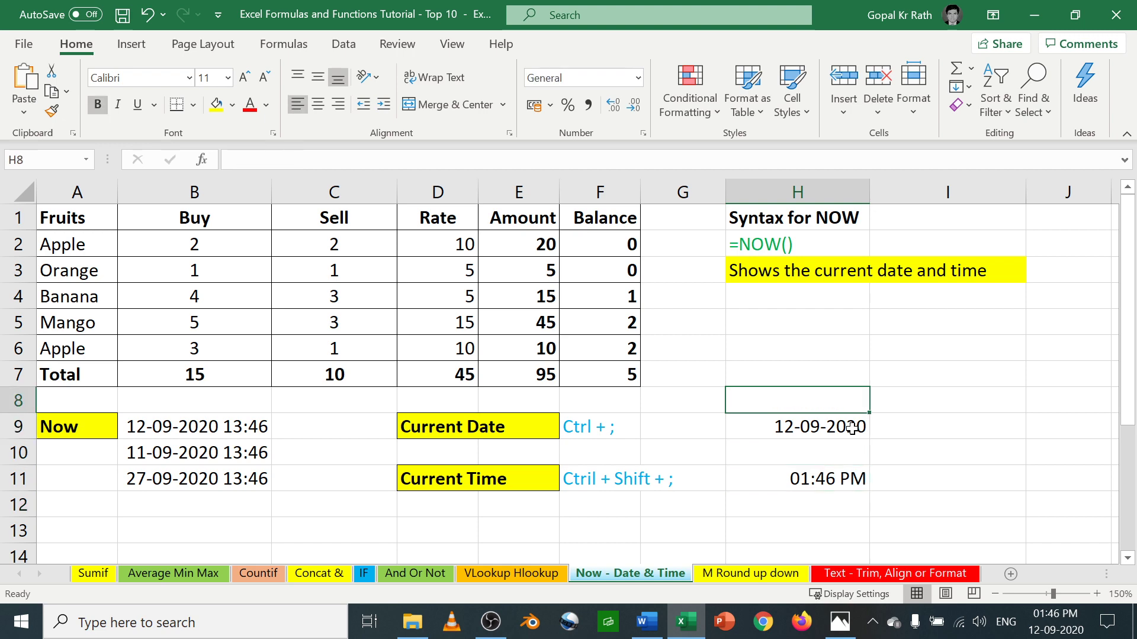
- On the M Round up down sheet, enter =ROUND(E7,1) in B9 to round the total amount to one decimal
left_click(719, 574)
left_click(95, 423)
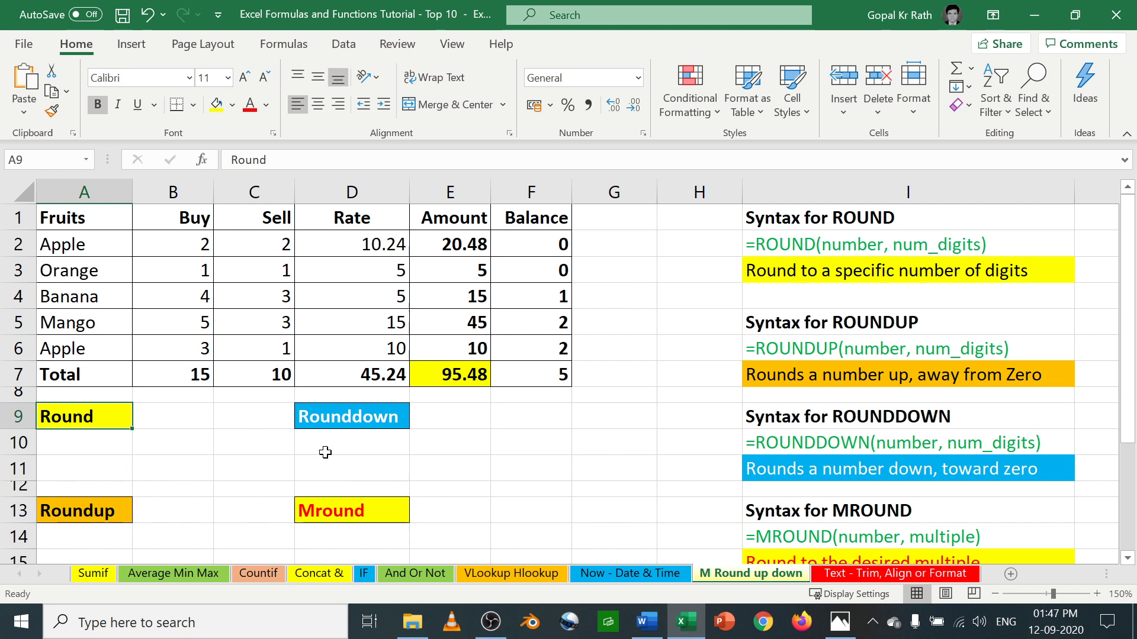
left_click(168, 422)
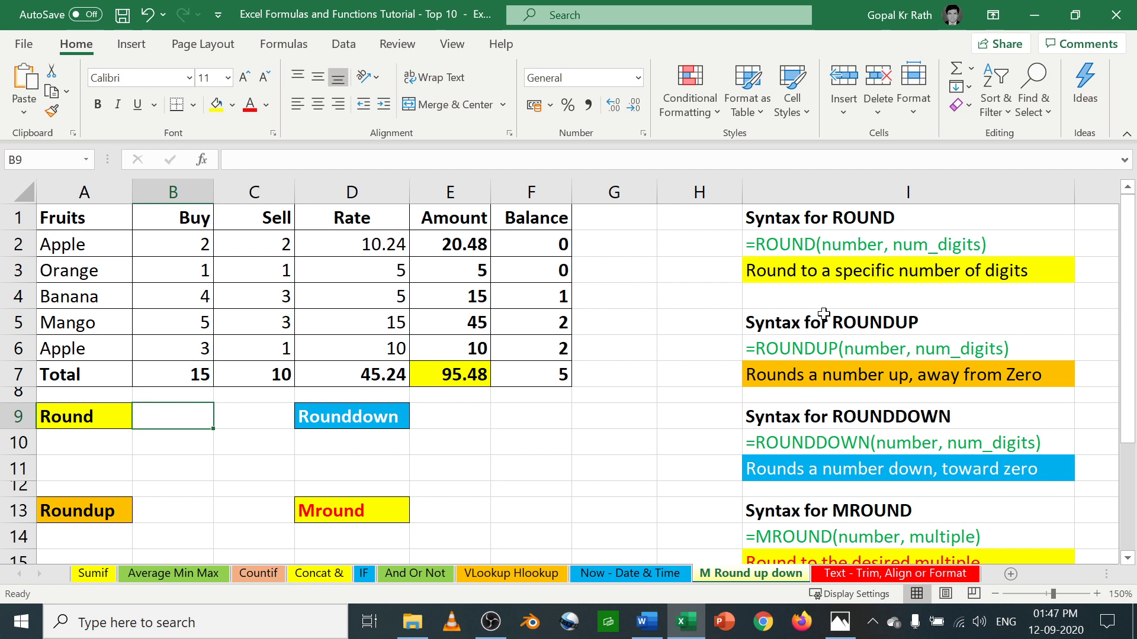
type("=round")
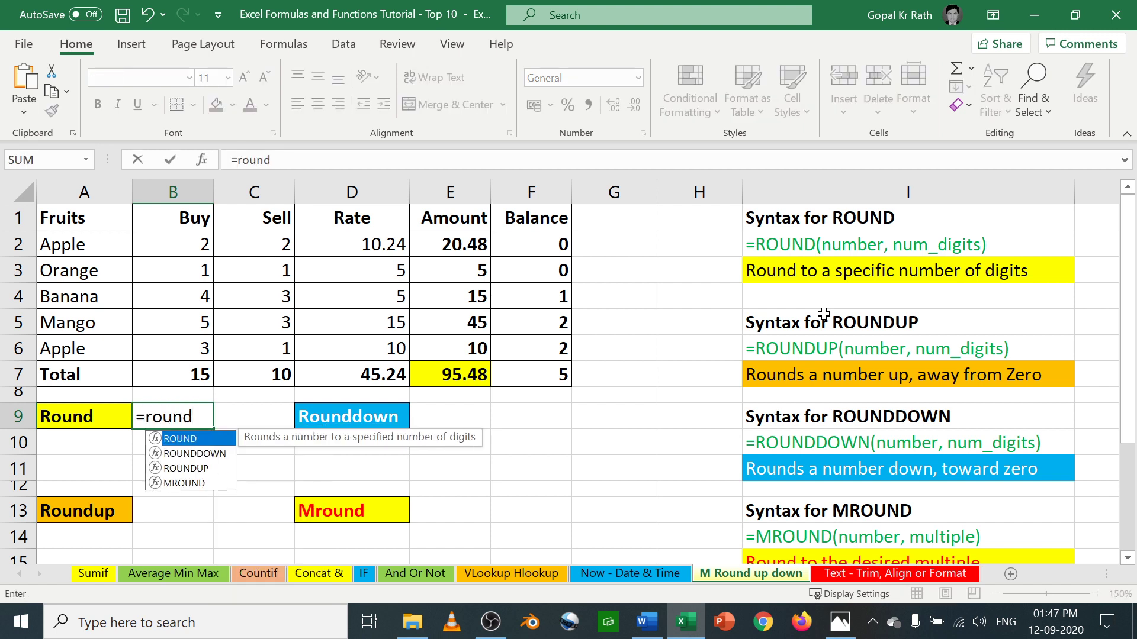
key("Tab")
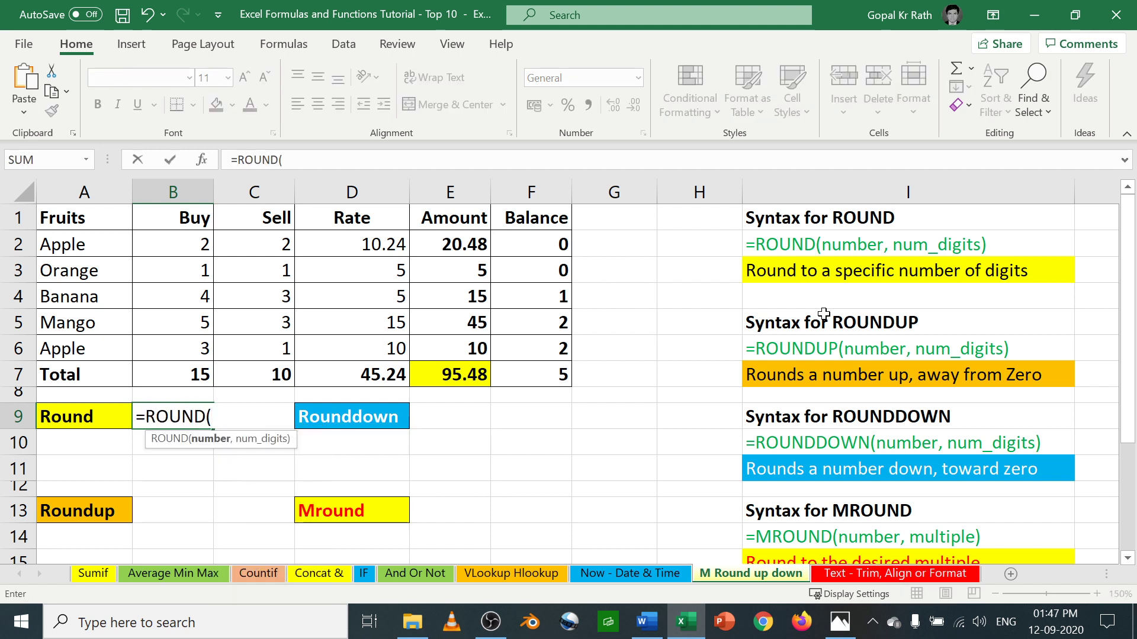
left_click(460, 377)
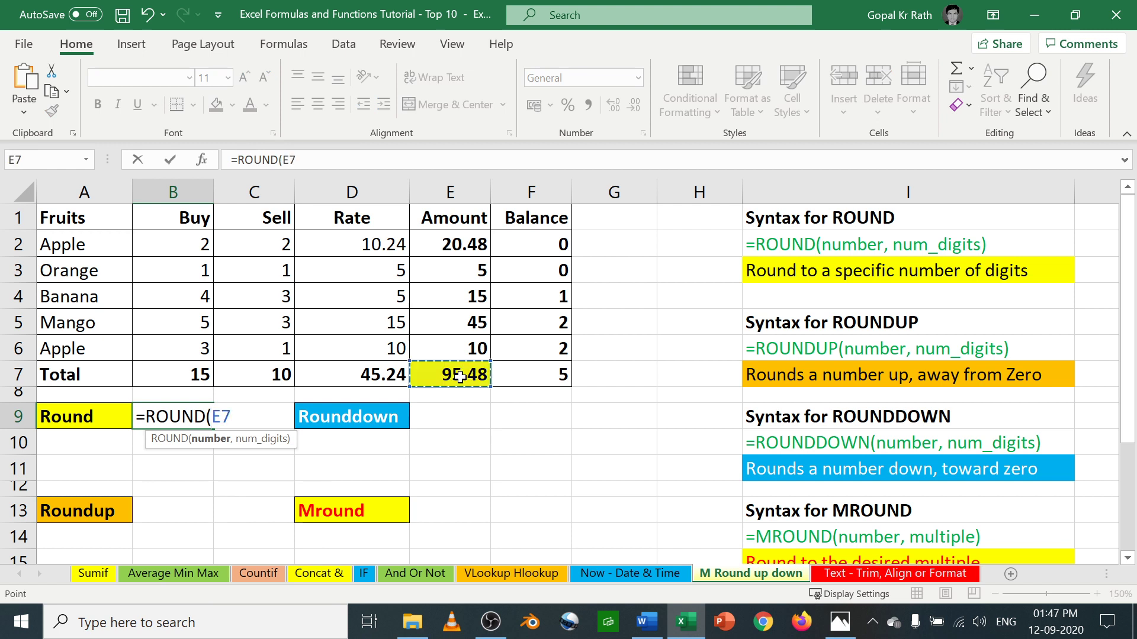
type(",")
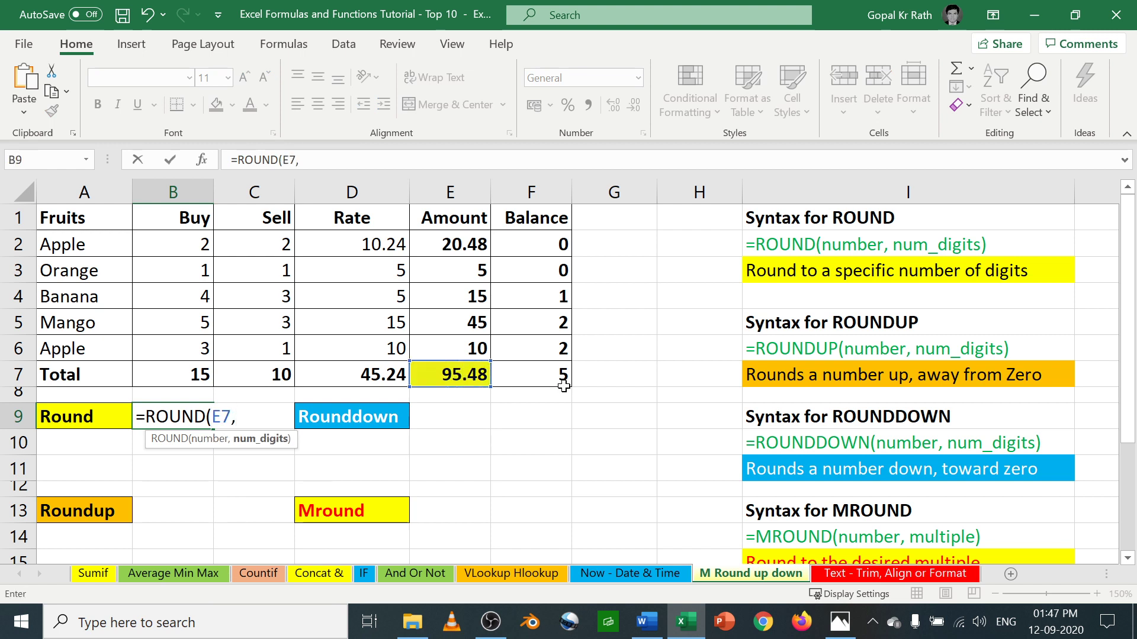
type("1)")
key("Return")
key("Up")
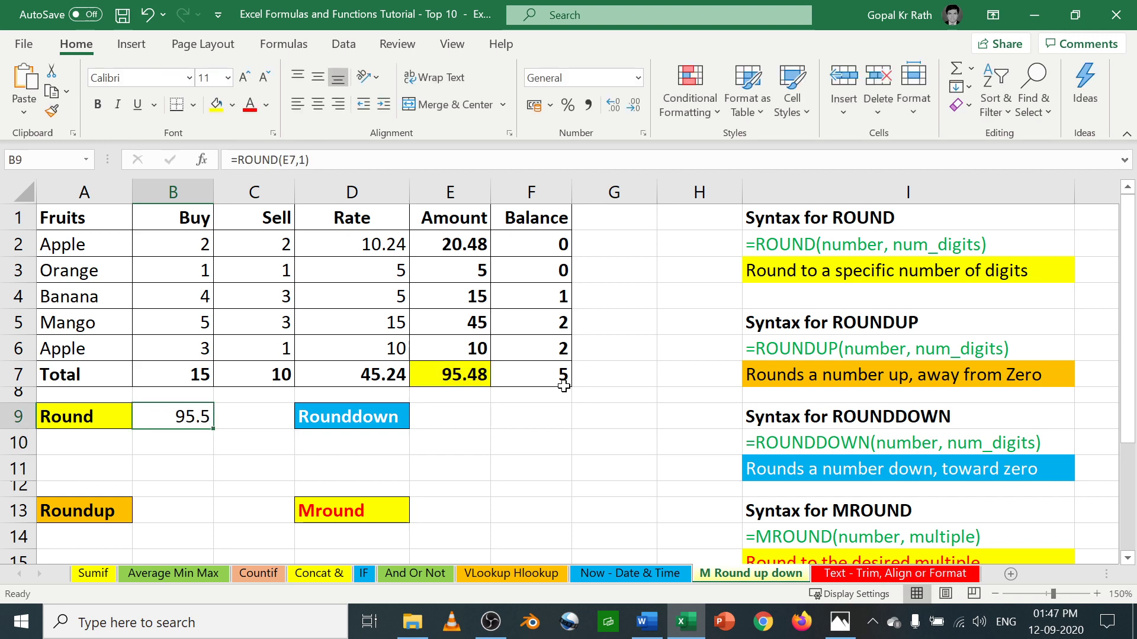
key("F2")
key("Escape")
- Apply the comma number style to B9, test extra decimal places, and leave it at one decimal
left_click(614, 105)
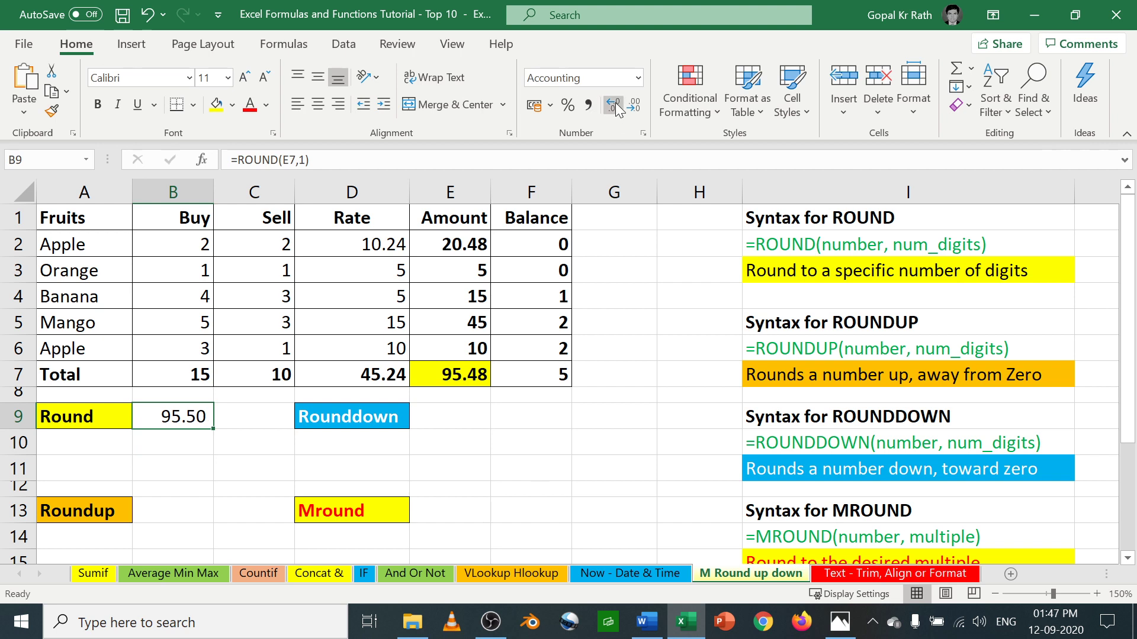
left_click(615, 106)
left_click(615, 107)
left_click(614, 107)
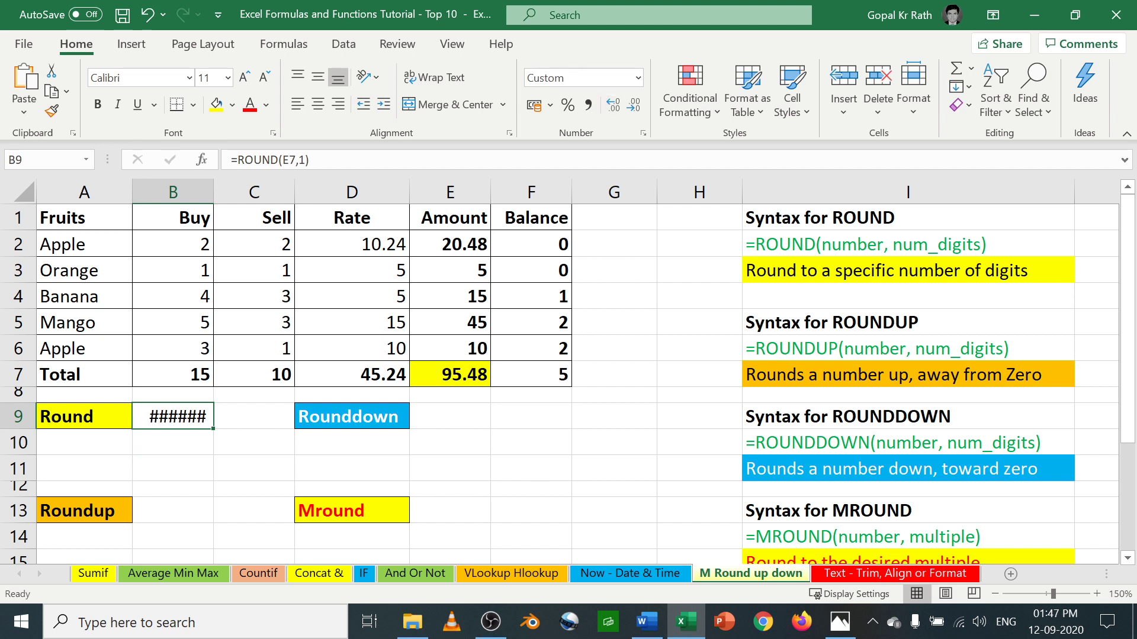
left_click(631, 109)
left_click(633, 109)
left_click(632, 108)
left_click(634, 108)
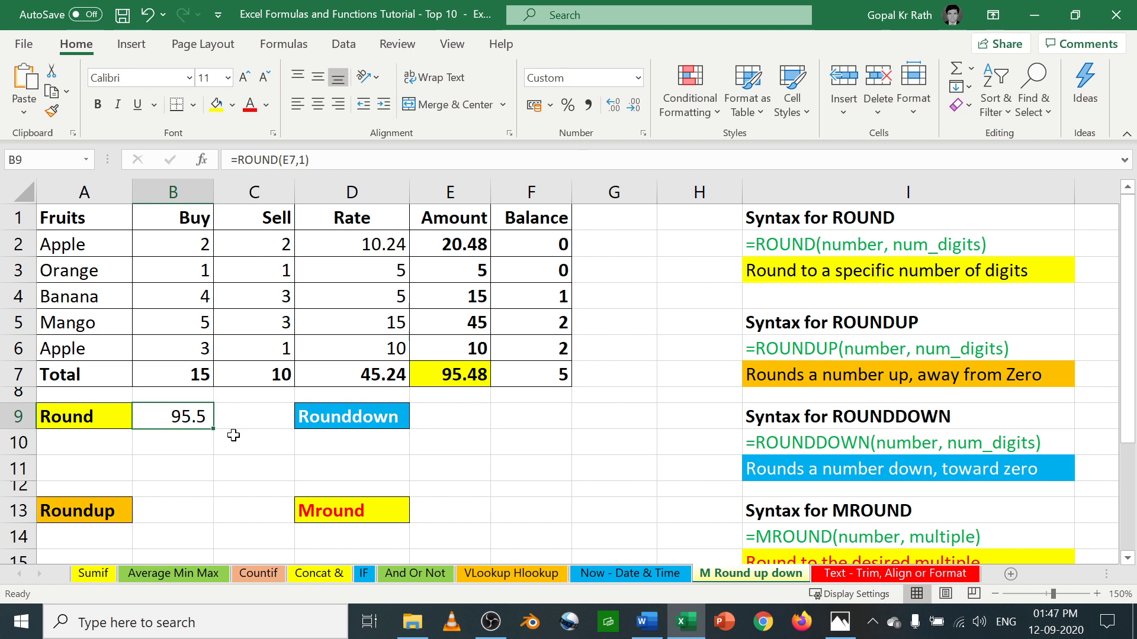
- Change the formula in B9 to =ROUND(E7,0) so the total amount is rounded to a whole number
key("F2")
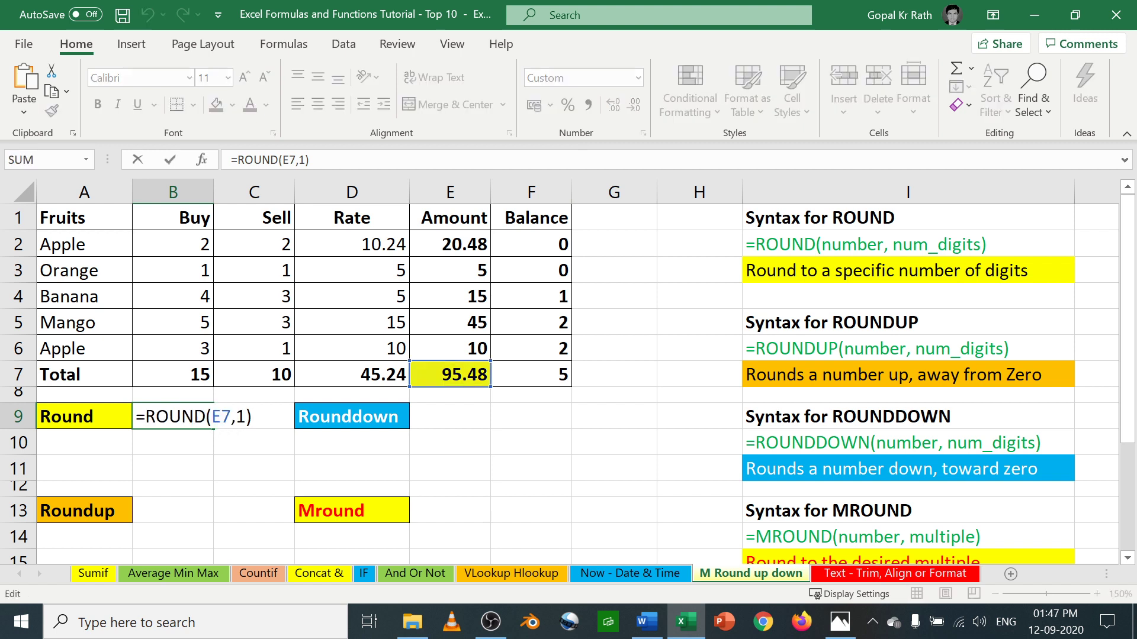
key("Left")
key("Left")
key("Delete")
type("0")
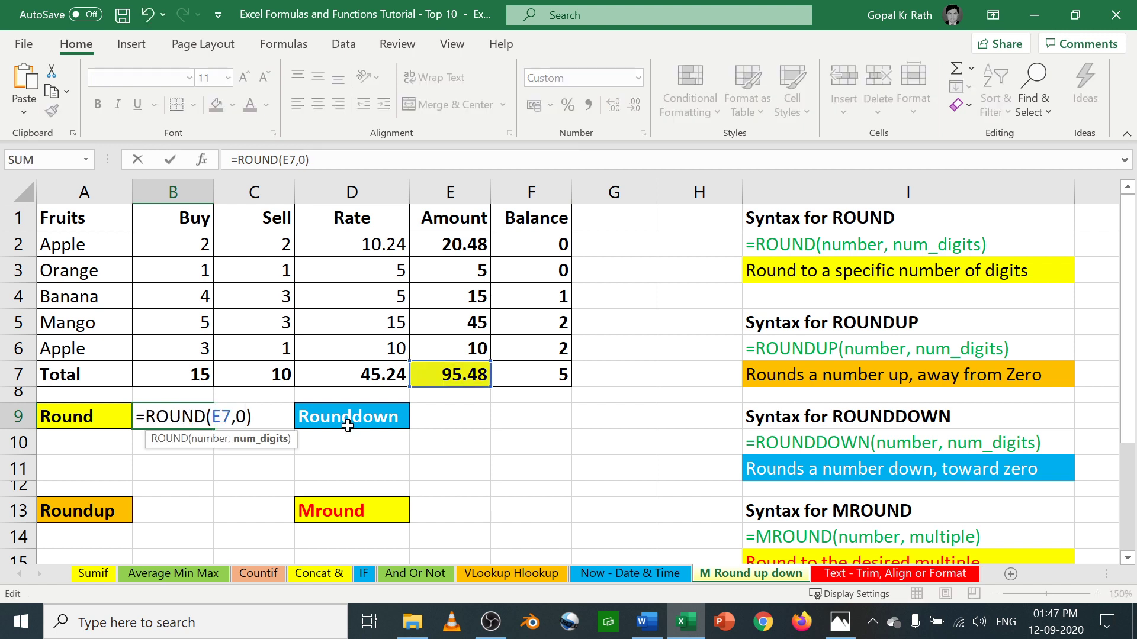
key("Return")
key("Up")
key("F2")
key("Escape")
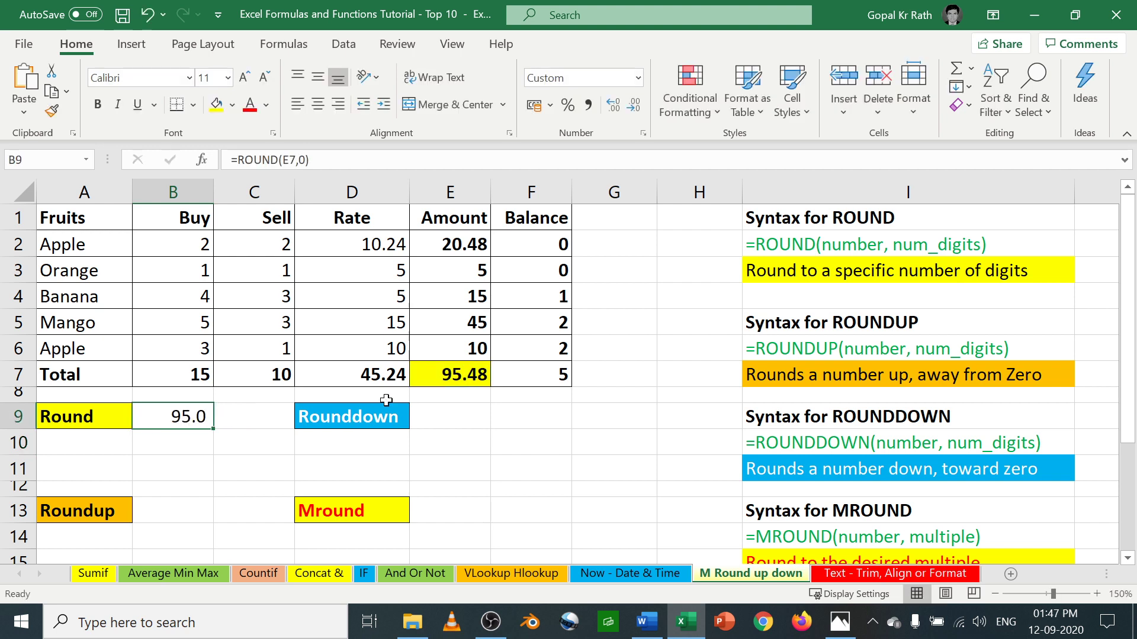
- Format the total amount in E7 with the comma style and four decimal places
left_click(481, 368)
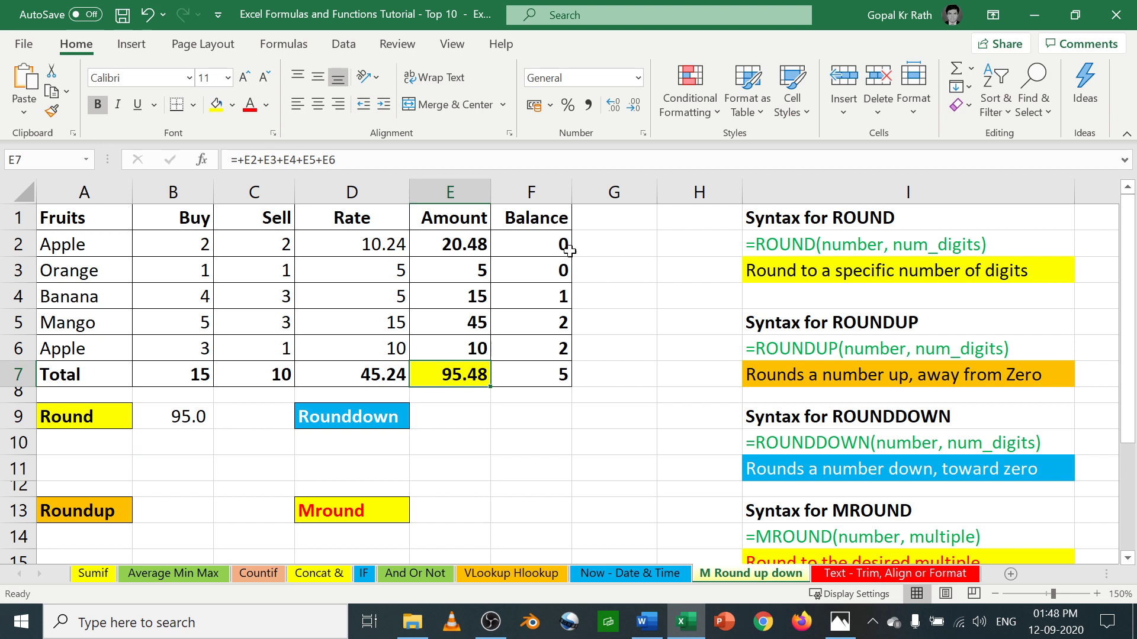
left_click(589, 105)
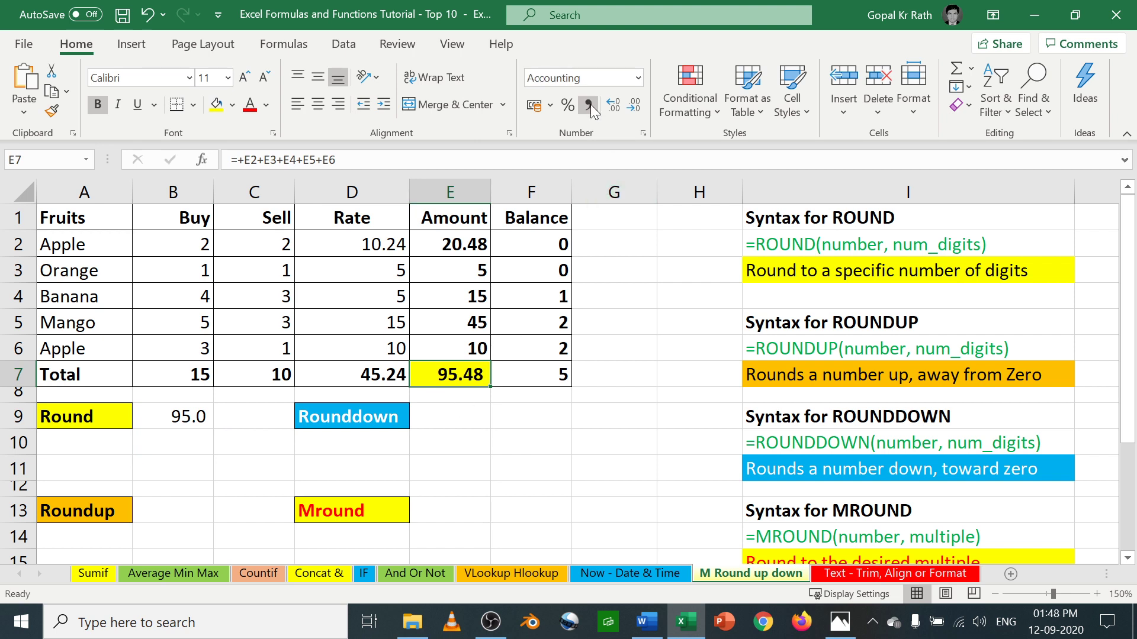
left_click(614, 105)
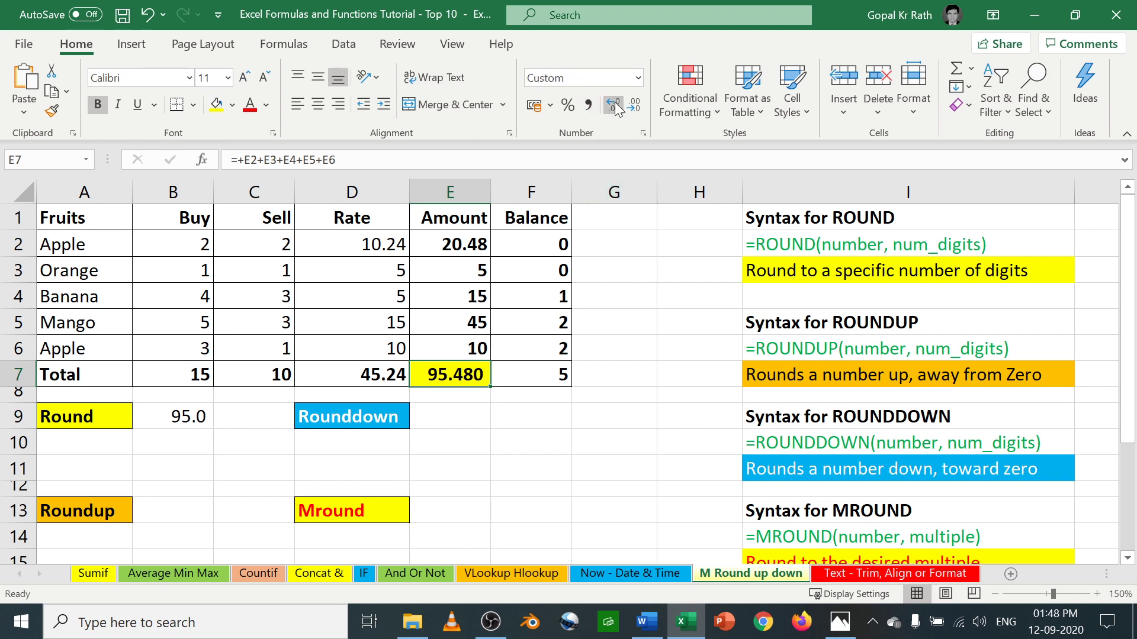
left_click(614, 106)
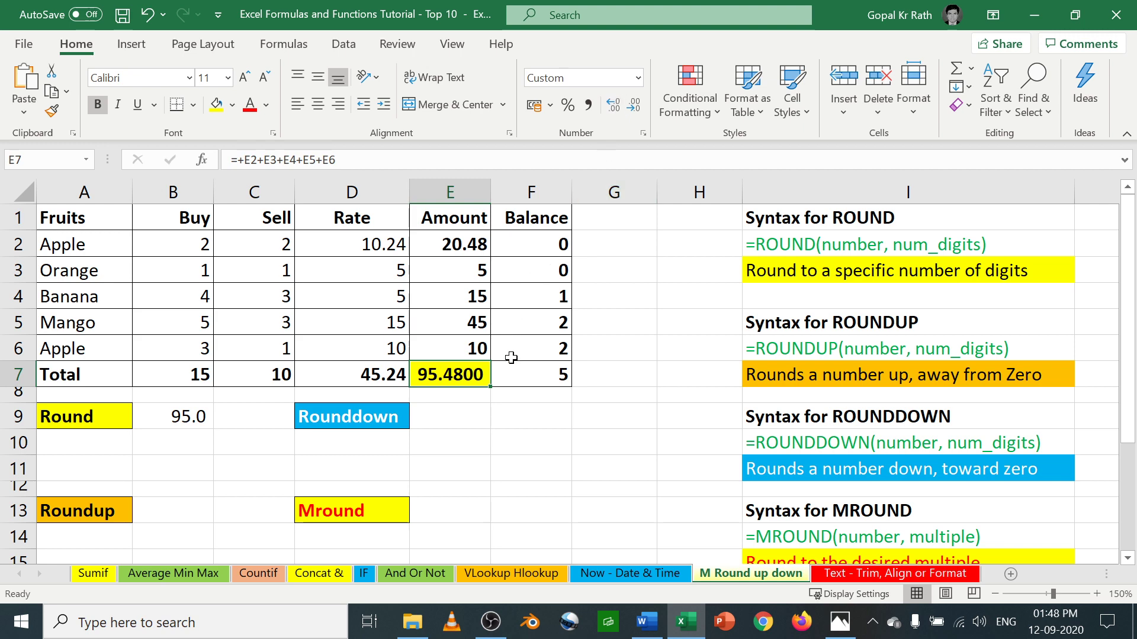
- Check the amount formula in E2 and change the first Apple rate in D2 to 10.24125
left_click(459, 244)
double_click(459, 244)
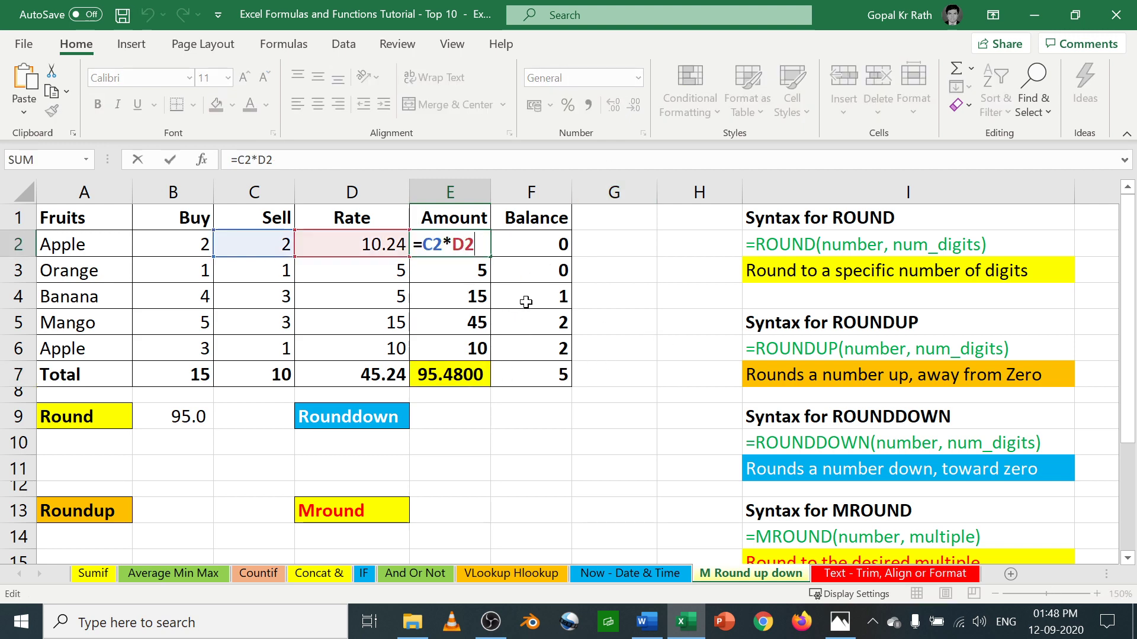
left_click(357, 254)
key("F2")
type("125")
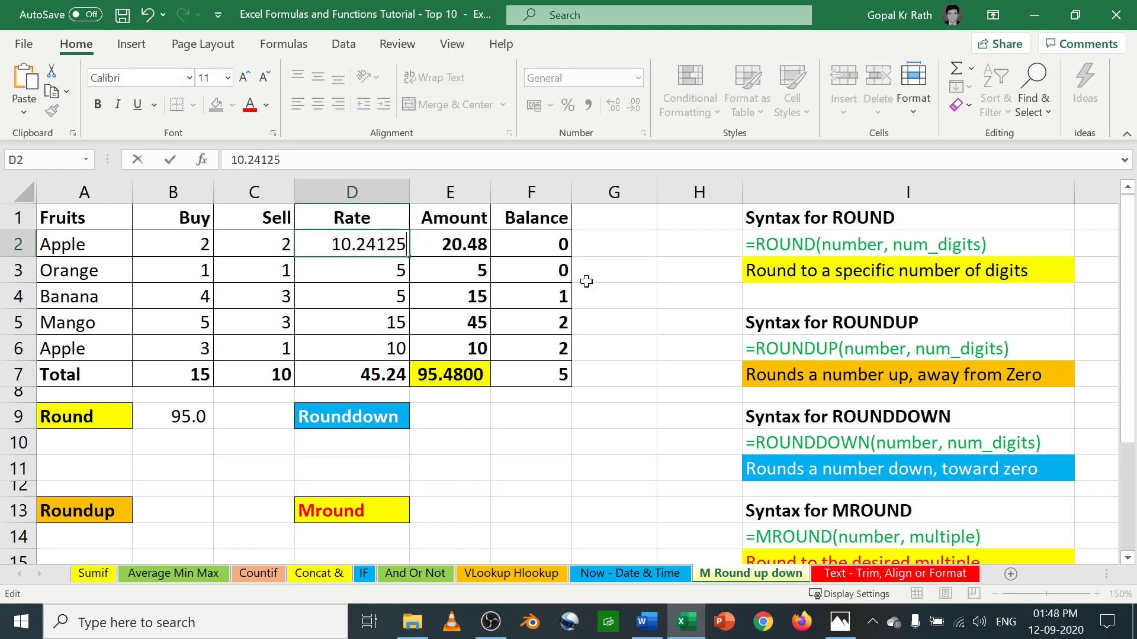
key("Return")
left_click(447, 374)
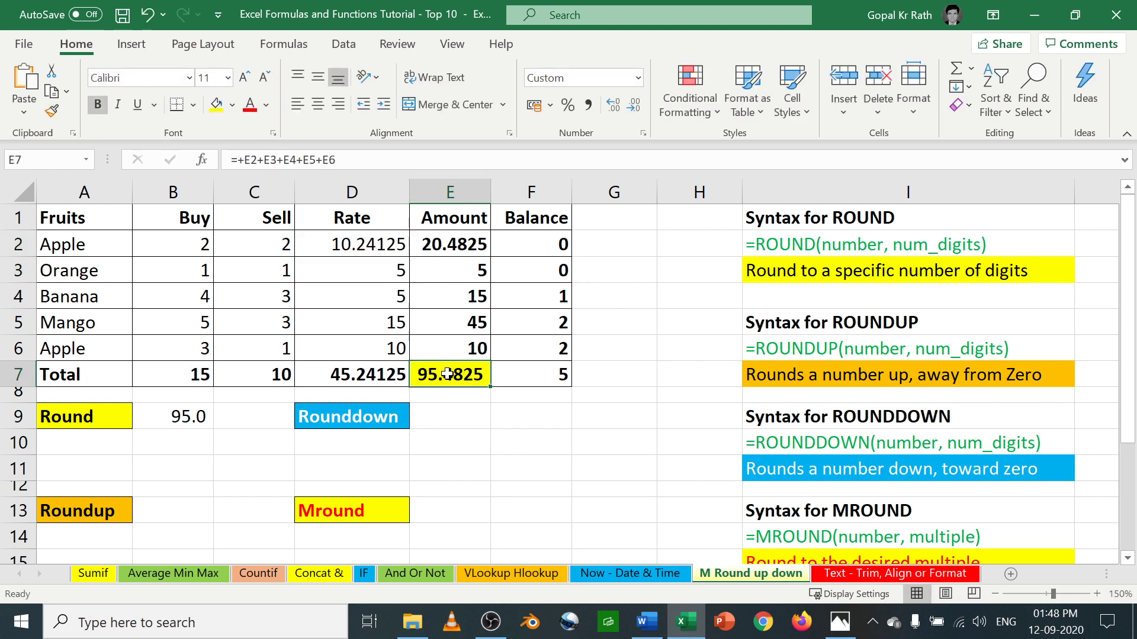
- Set the ROUND formula in B9 to one digit, =ROUND(E7,1)
double_click(155, 418)
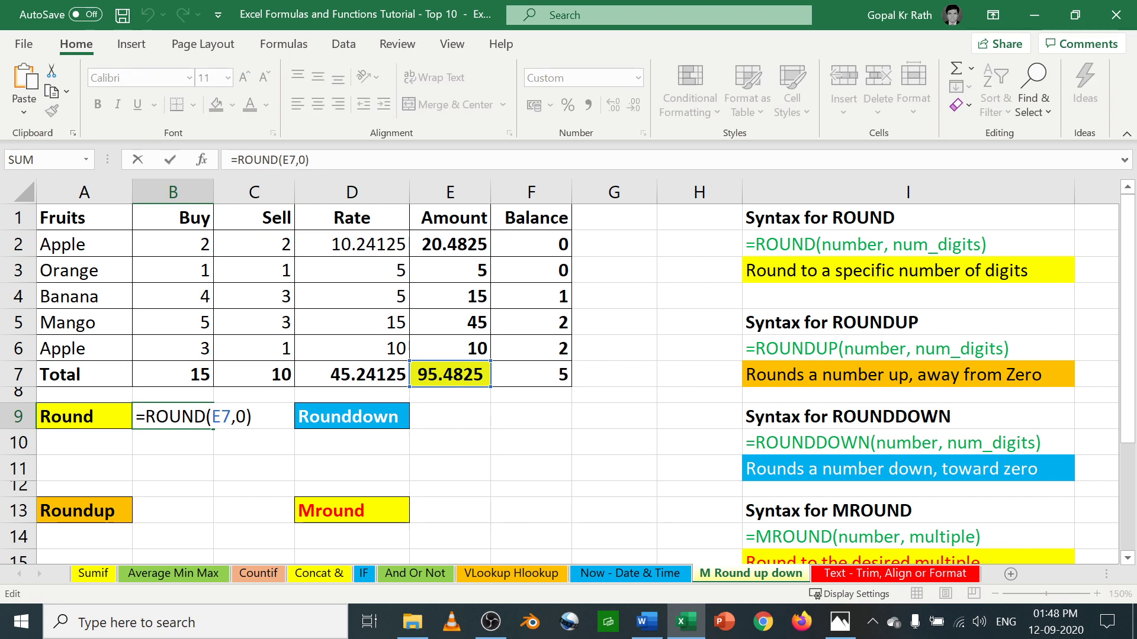
key("Left")
key("Left")
key("Delete")
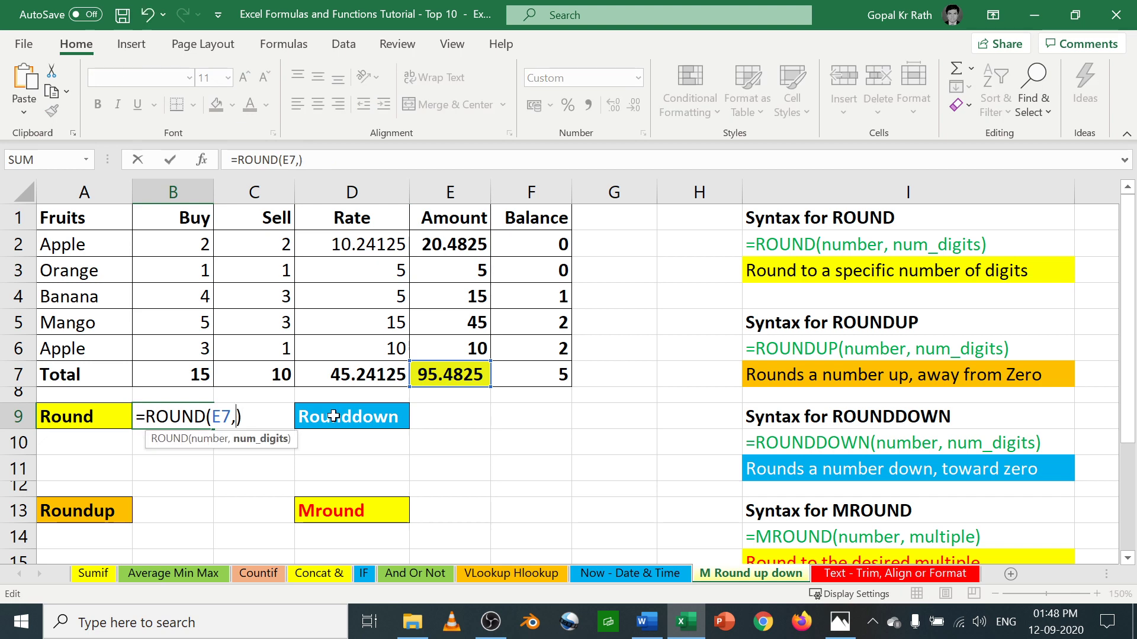
type("1")
key("Return")
key("Up")
key("F2")
key("Escape")
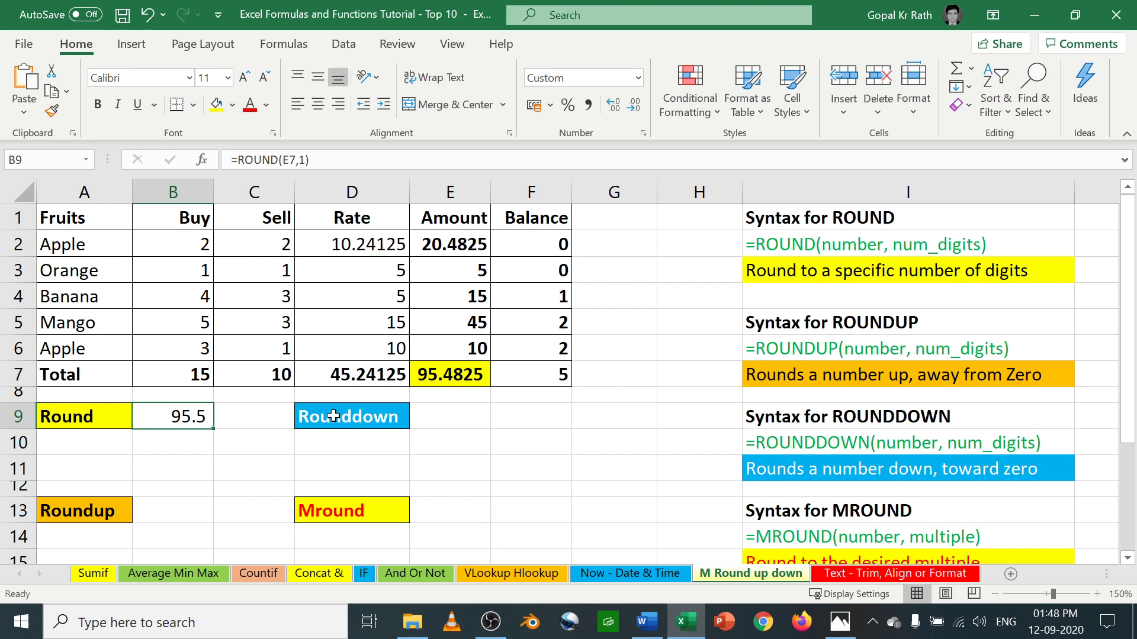
- Change the ROUND formula in B9 to two digits, =ROUND(E7,2)
key("F2")
key("Left")
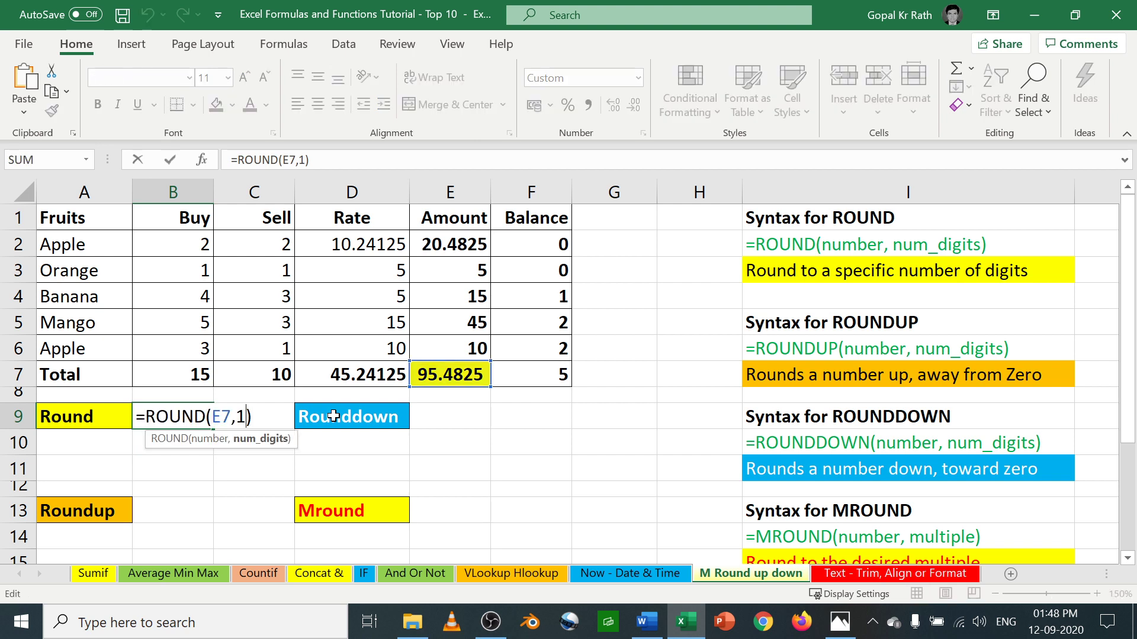
key("BackSpace")
type("2")
key("Return")
key("Up")
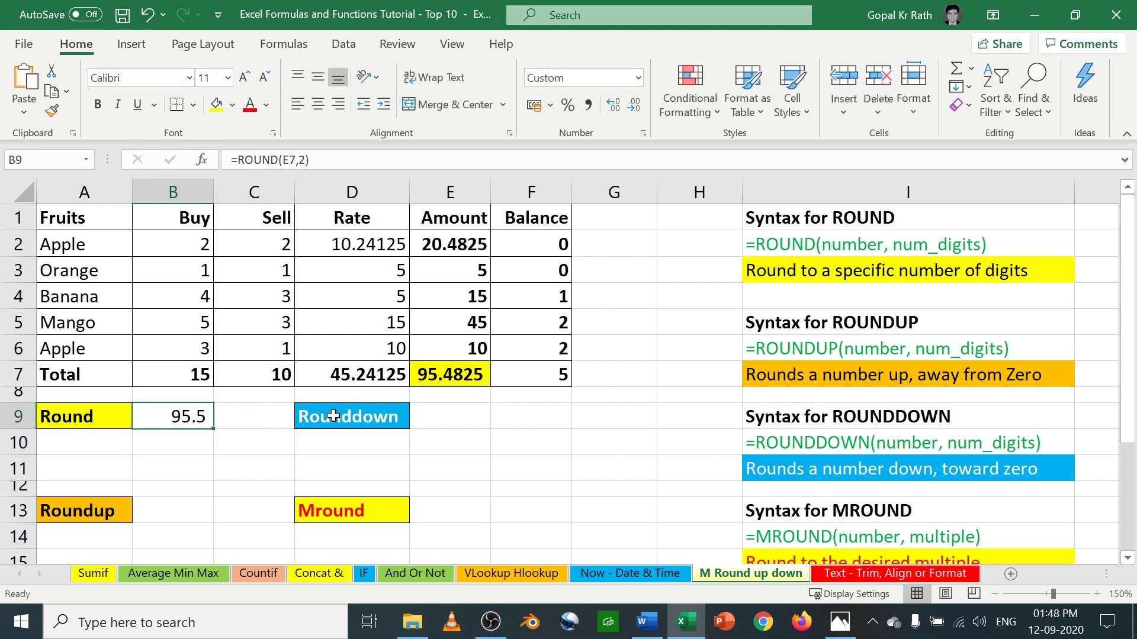
- Adjust the ROUND result in B9 to show two decimal places
left_click(619, 104)
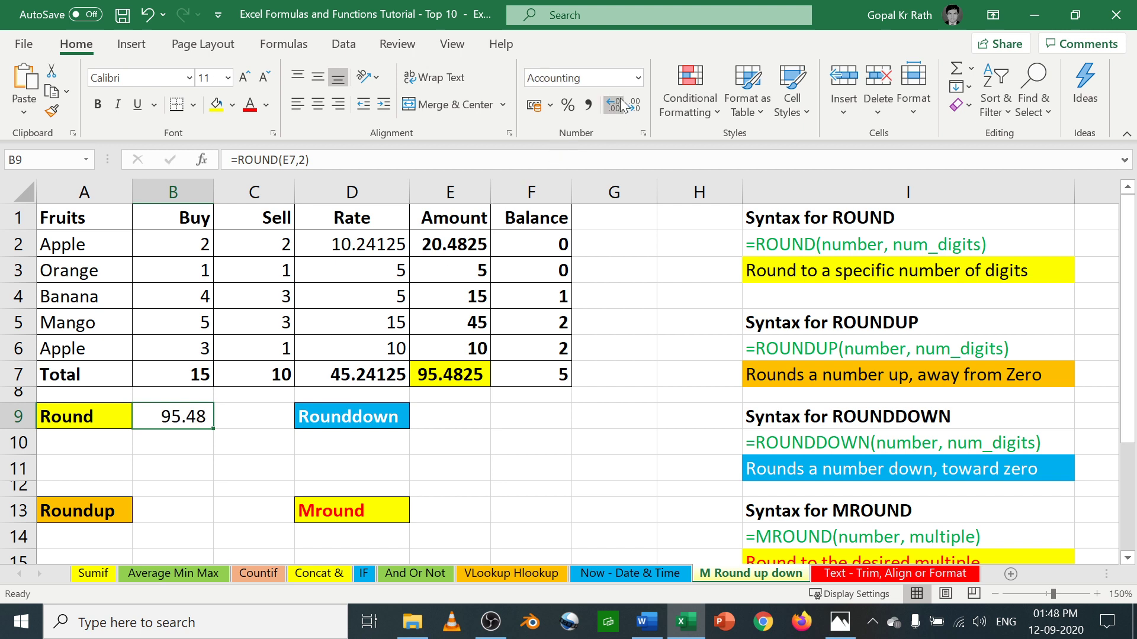
left_click(619, 104)
left_click(619, 104)
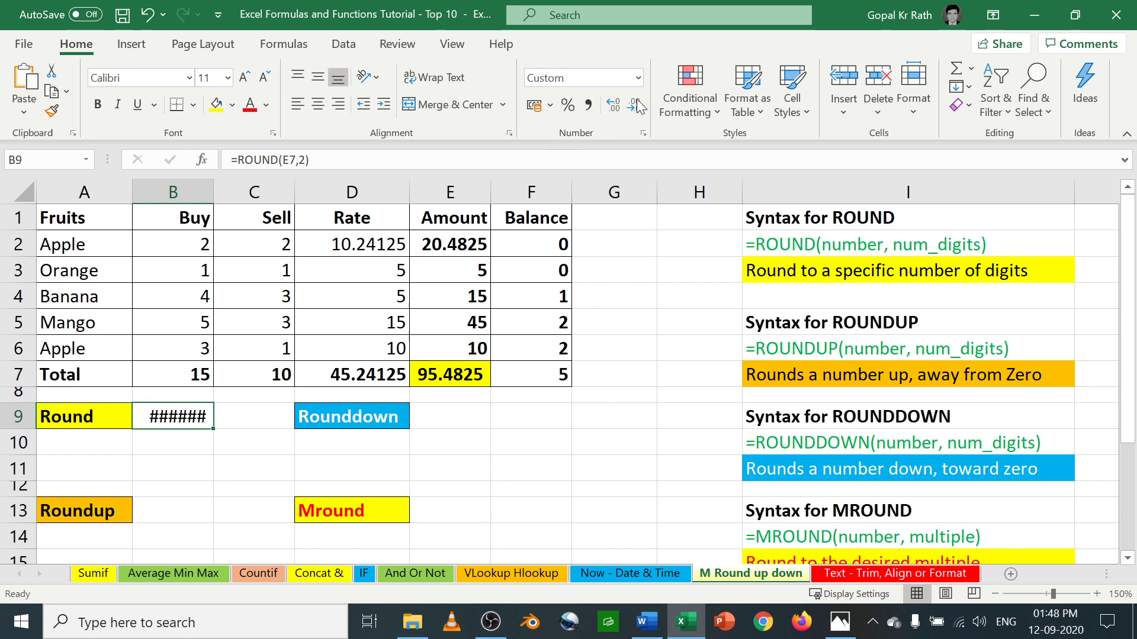
left_click(636, 105)
left_click(638, 106)
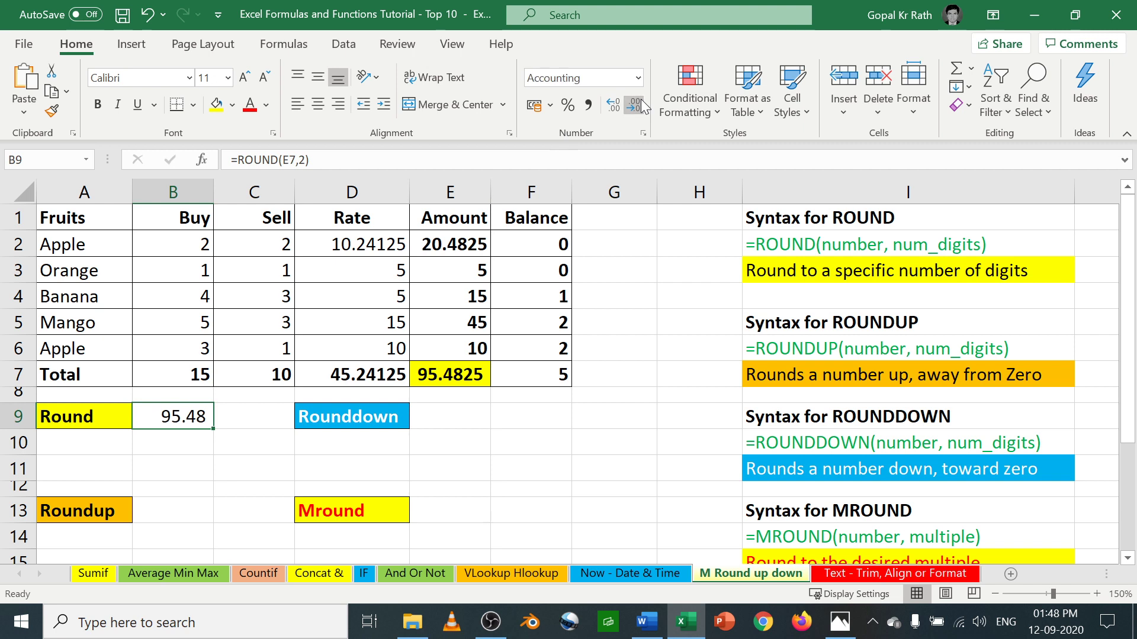
- Enter a ROUNDUP formula in B13 that rounds the total amount up to two digits, =ROUNDUP(E7,2)
left_click(176, 505)
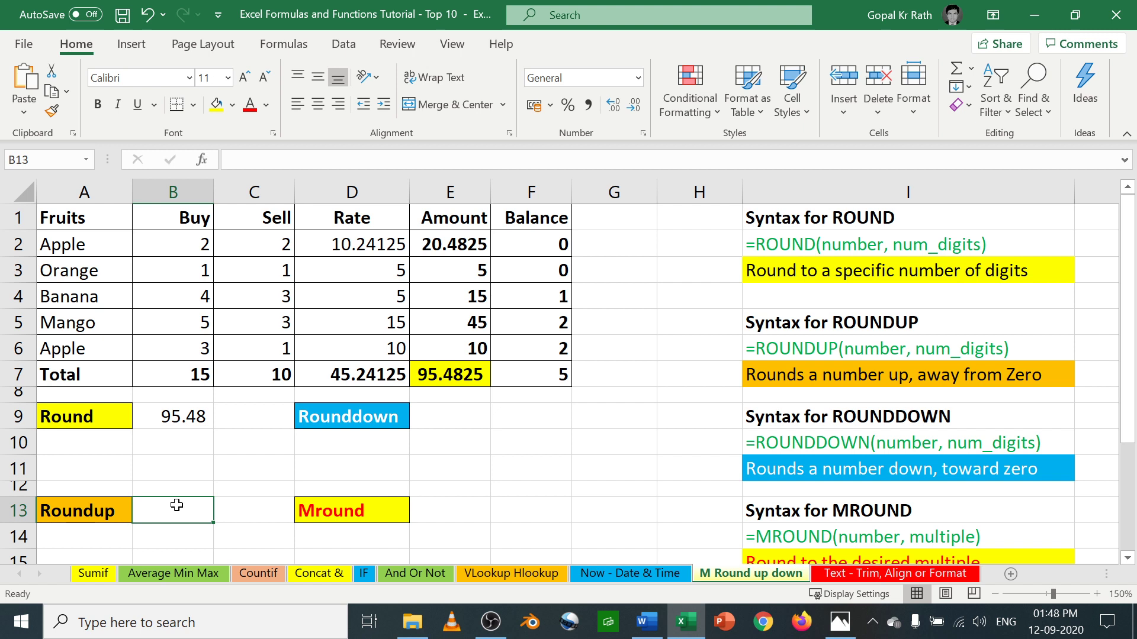
type("=")
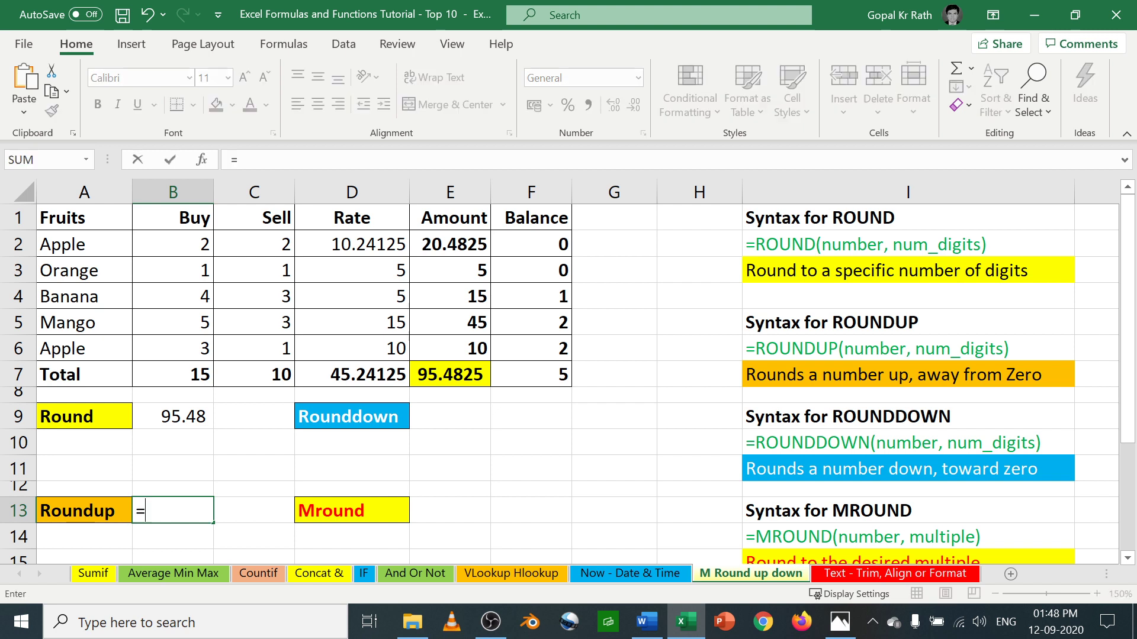
type("round")
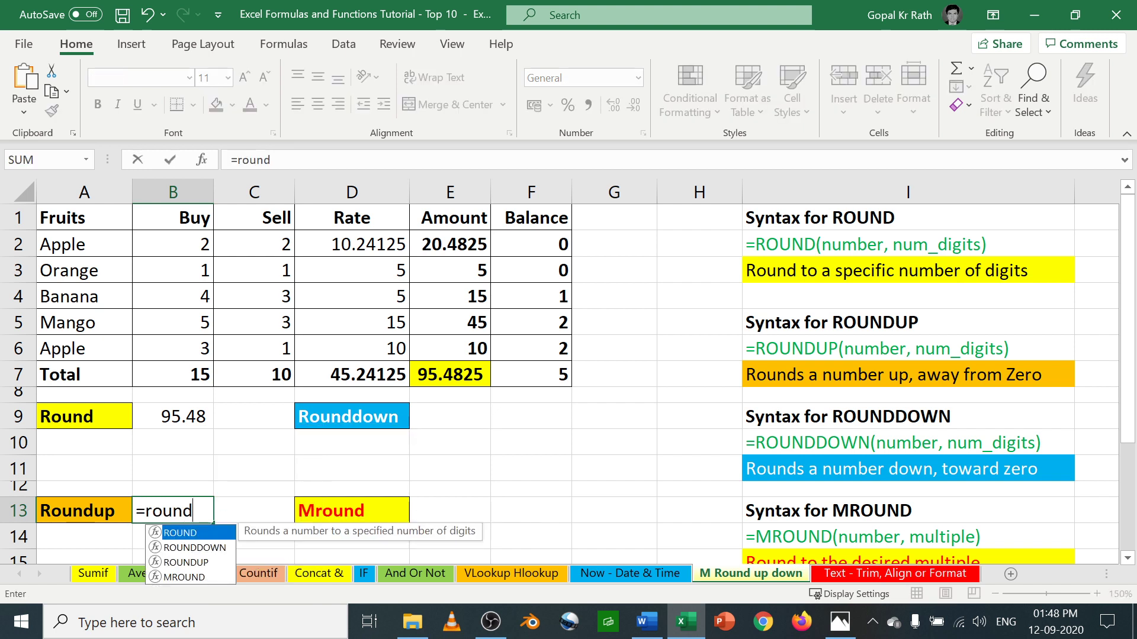
type("up")
key("Tab")
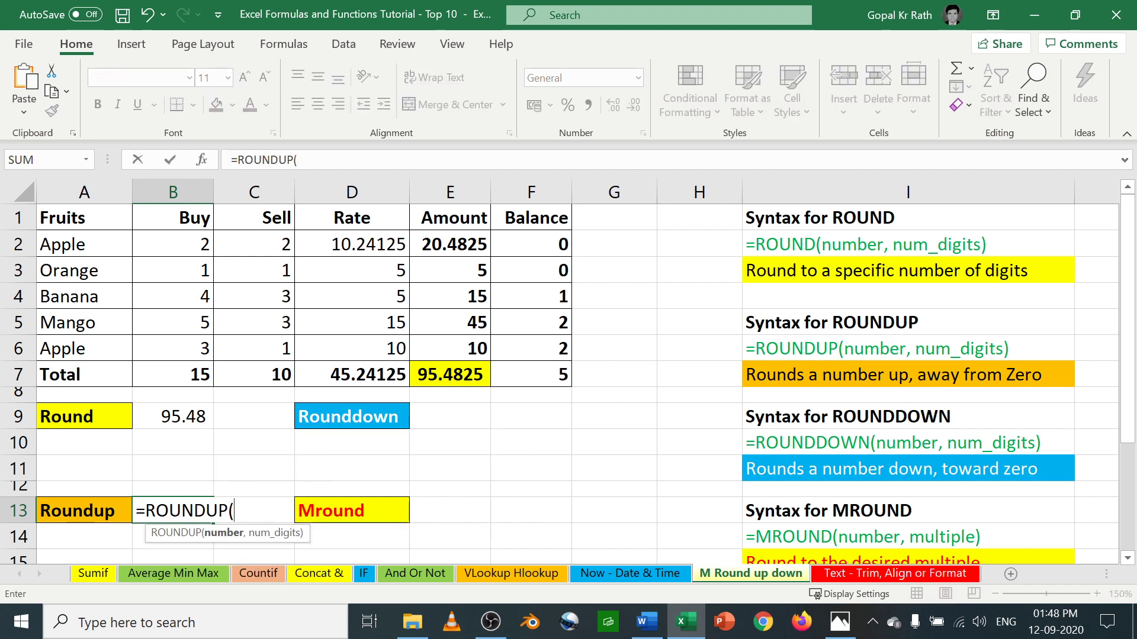
left_click(465, 373)
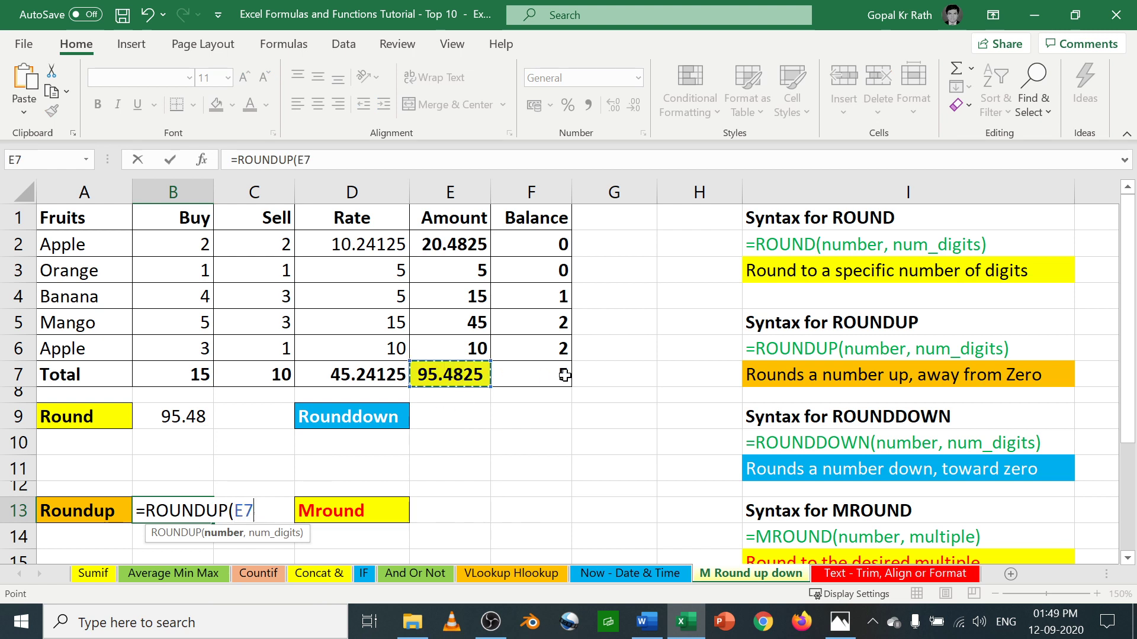
type(",")
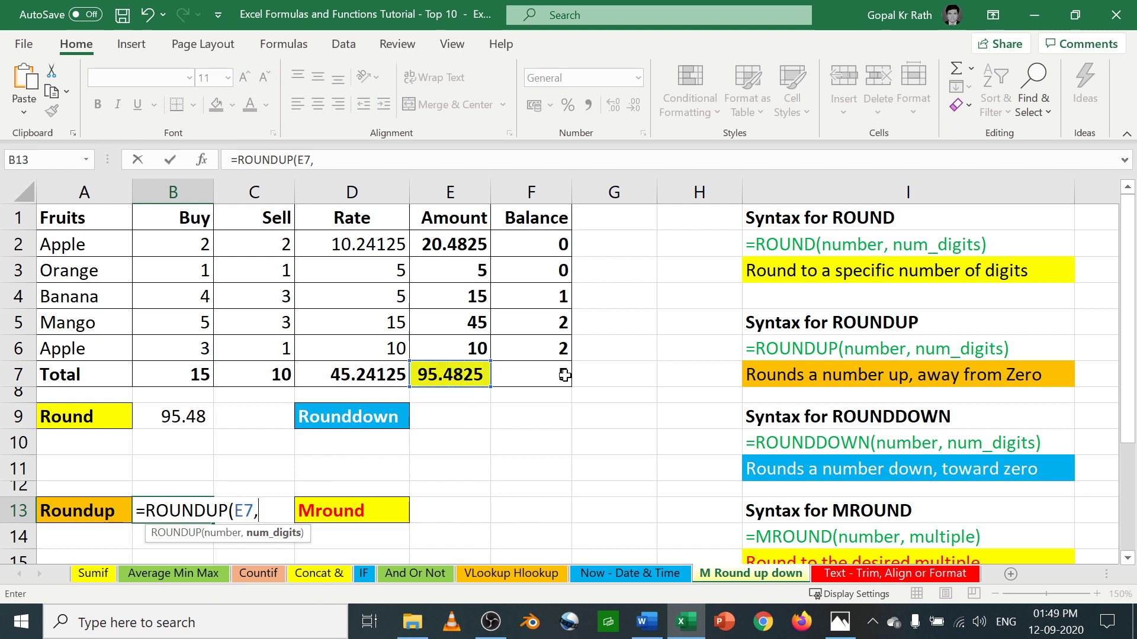
type("2)")
key("Return")
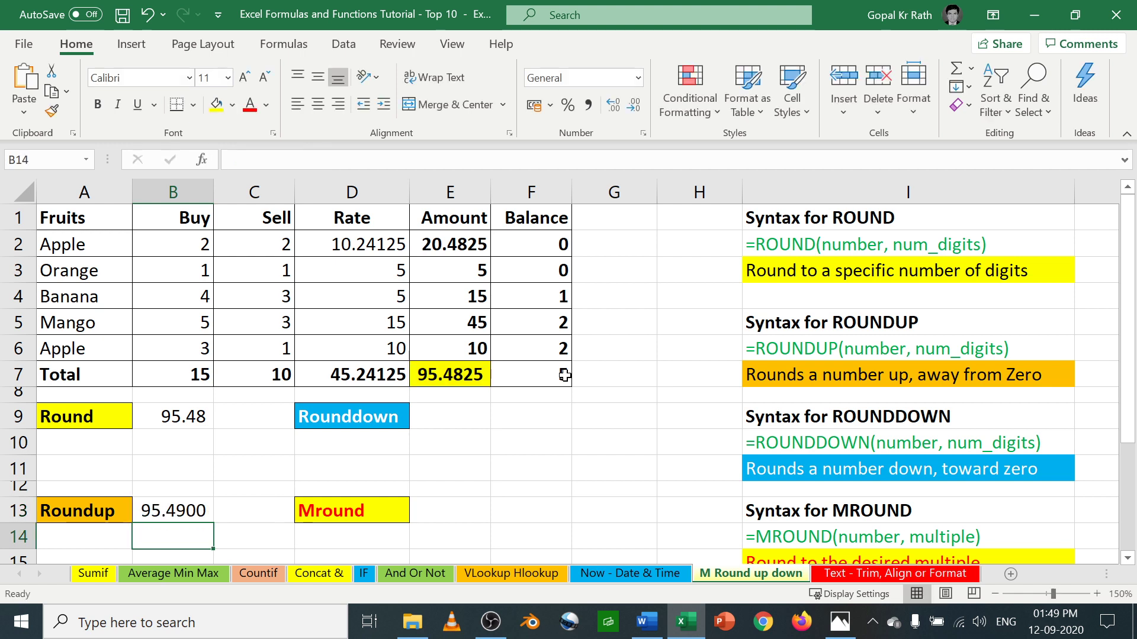
- Reduce the ROUNDUP result in B13 to two displayed decimal places, matching the ROUND result in B9
key("Up")
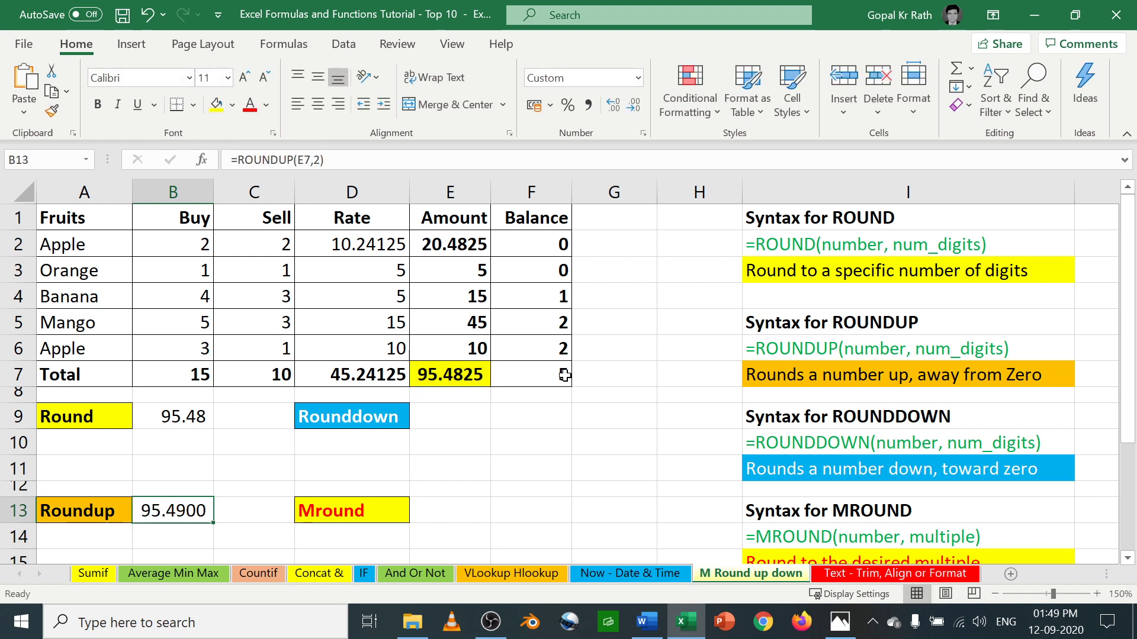
left_click(169, 417)
left_click(157, 514)
left_click(633, 105)
left_click(633, 104)
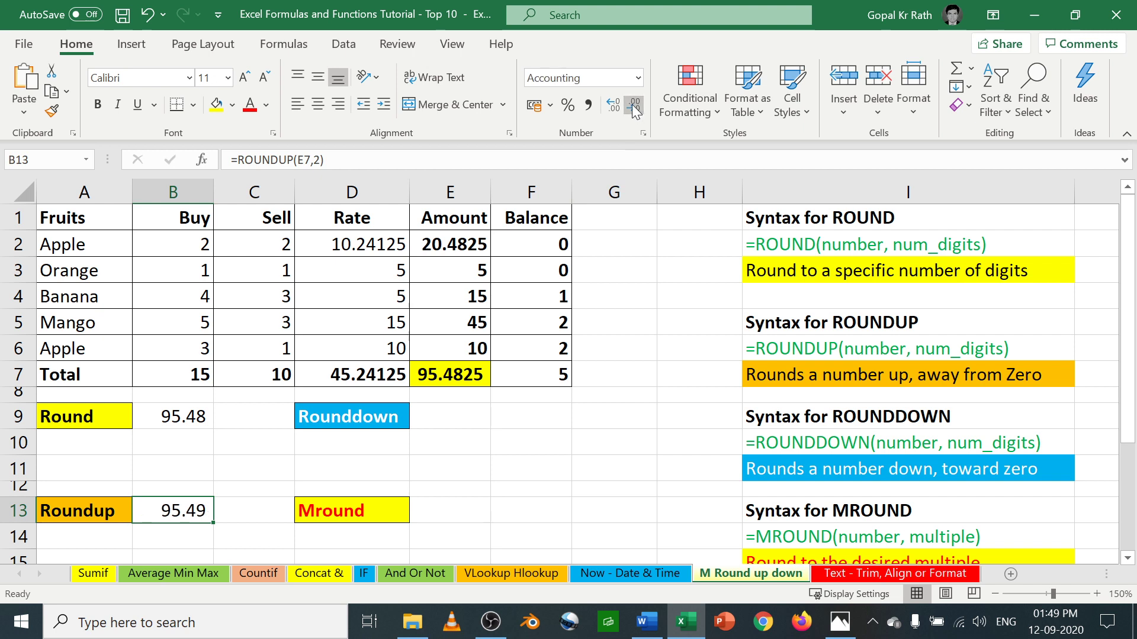
- Check the total amount in E7 and change the ROUND formula in B9 to one digit, =ROUND(E7,1)
left_click(463, 372)
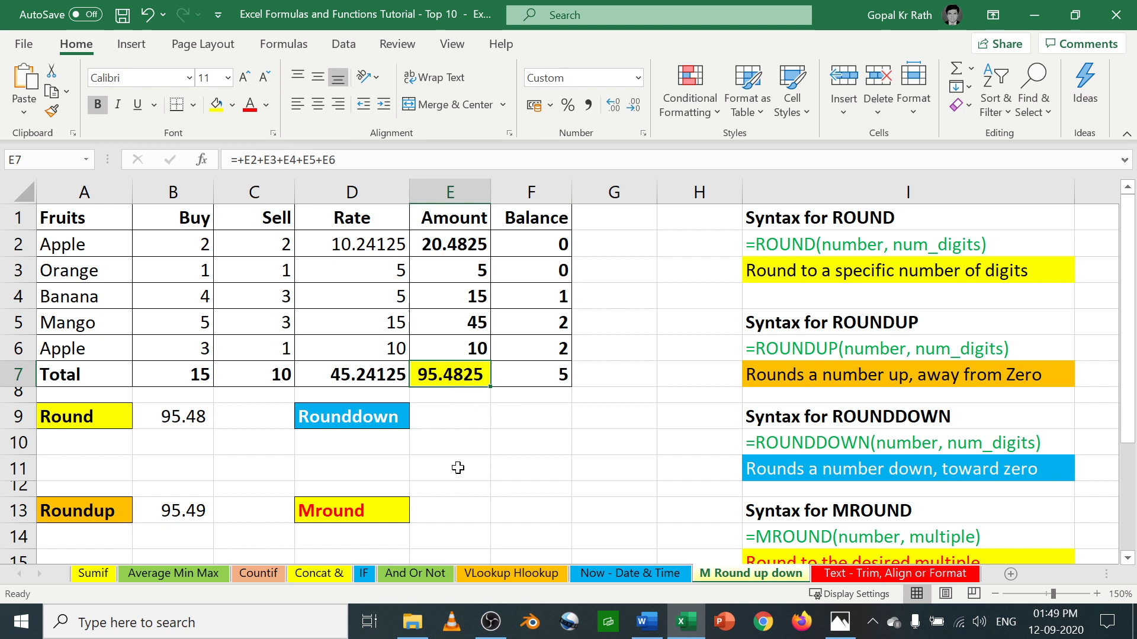
double_click(207, 417)
left_click(236, 417)
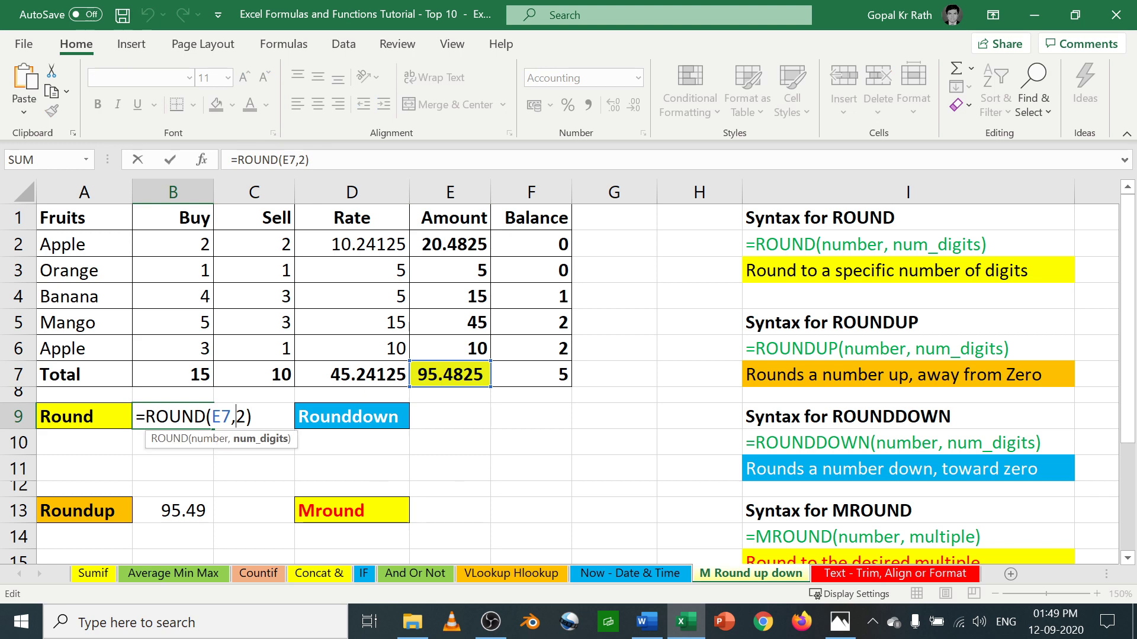
key("Delete")
type("1")
key("Return")
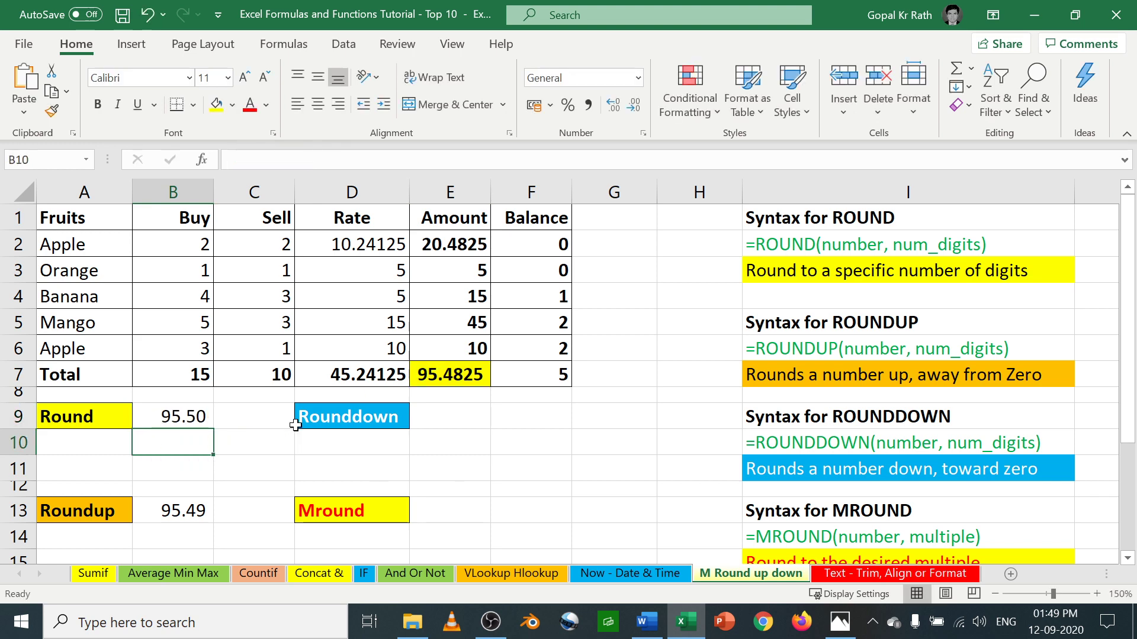
left_click(178, 421)
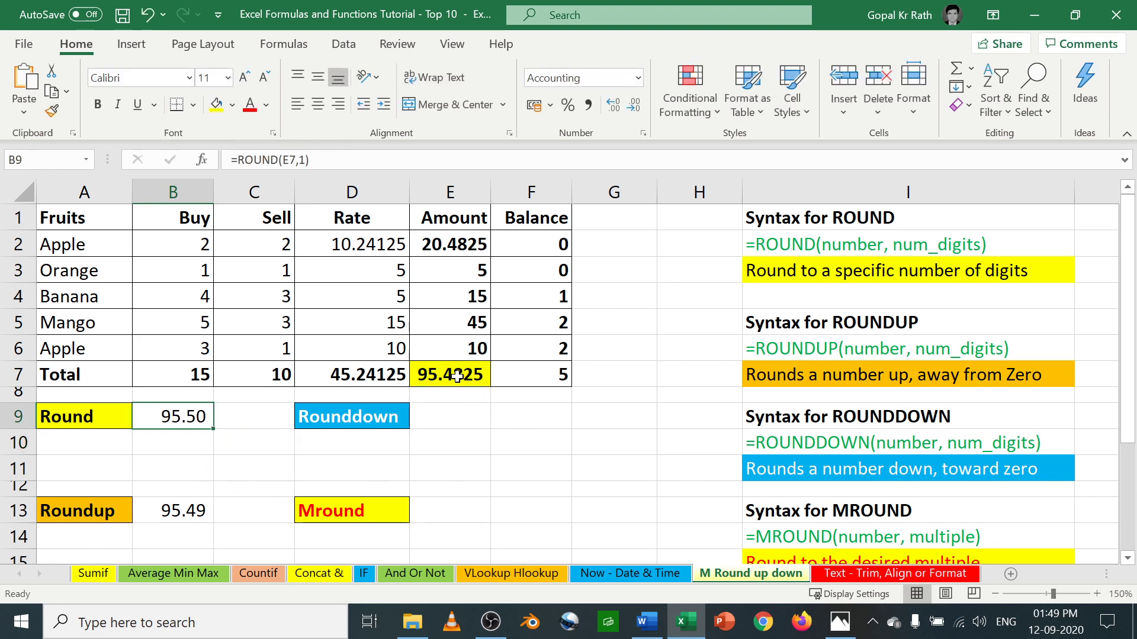
- Change the ROUNDUP formula in B13 to one digit, =ROUNDUP(E7,1)
double_click(184, 511)
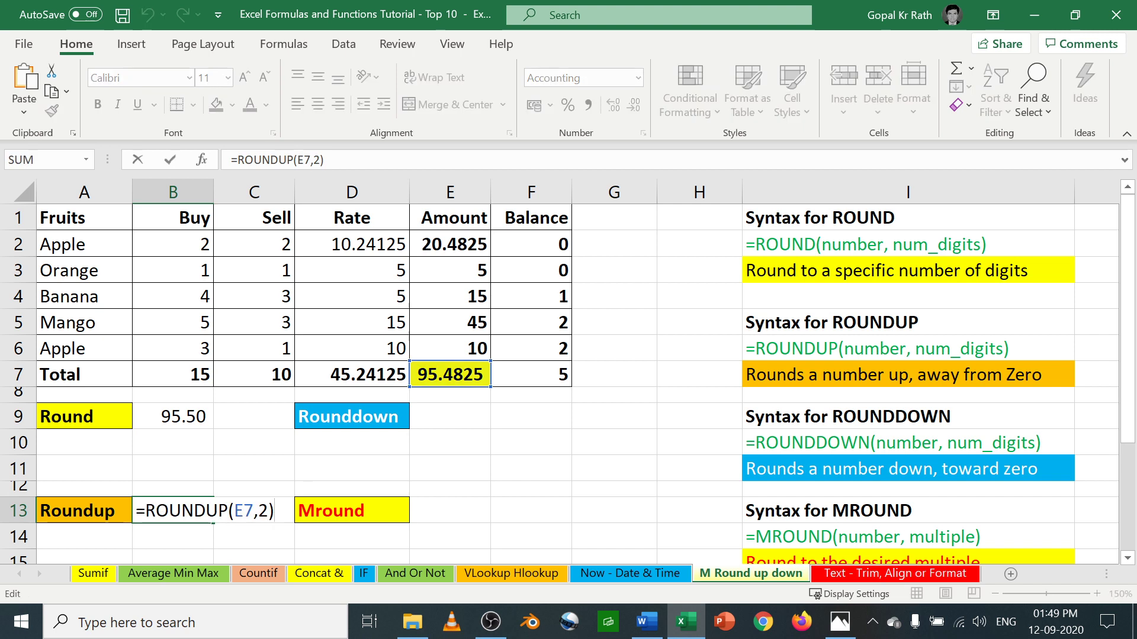
key("Left")
key("Left")
key("Delete")
type("1")
key("Return")
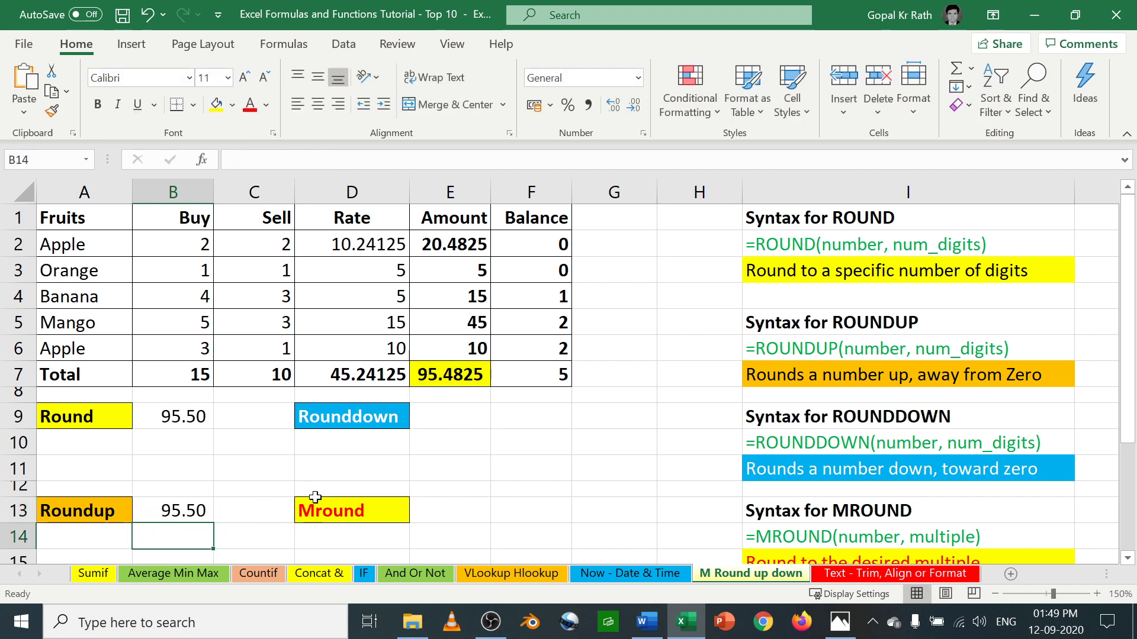
- Change the first Apple rate in D2 to 10.26125 and compare the ROUND and ROUNDUP results with the total amount
left_click(171, 509)
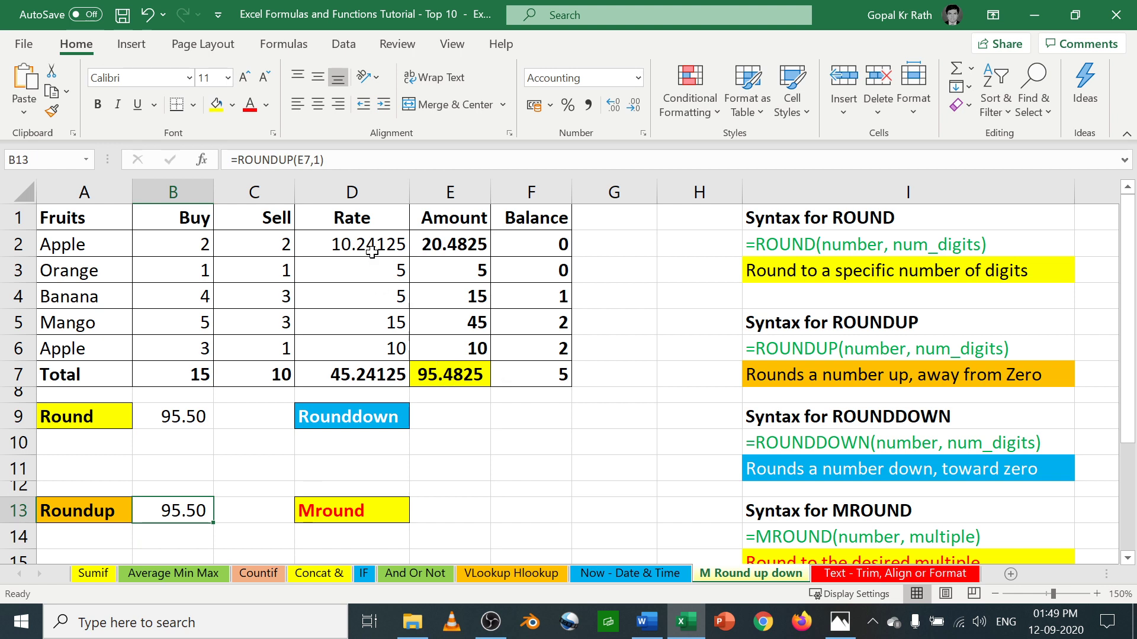
left_click(371, 249)
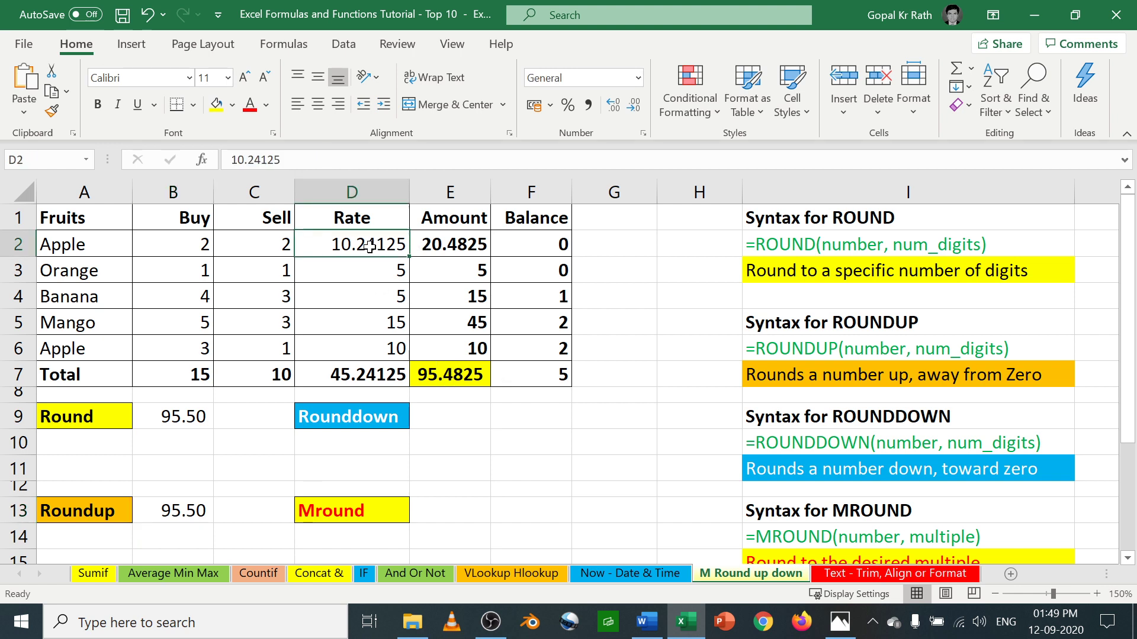
left_click(450, 244)
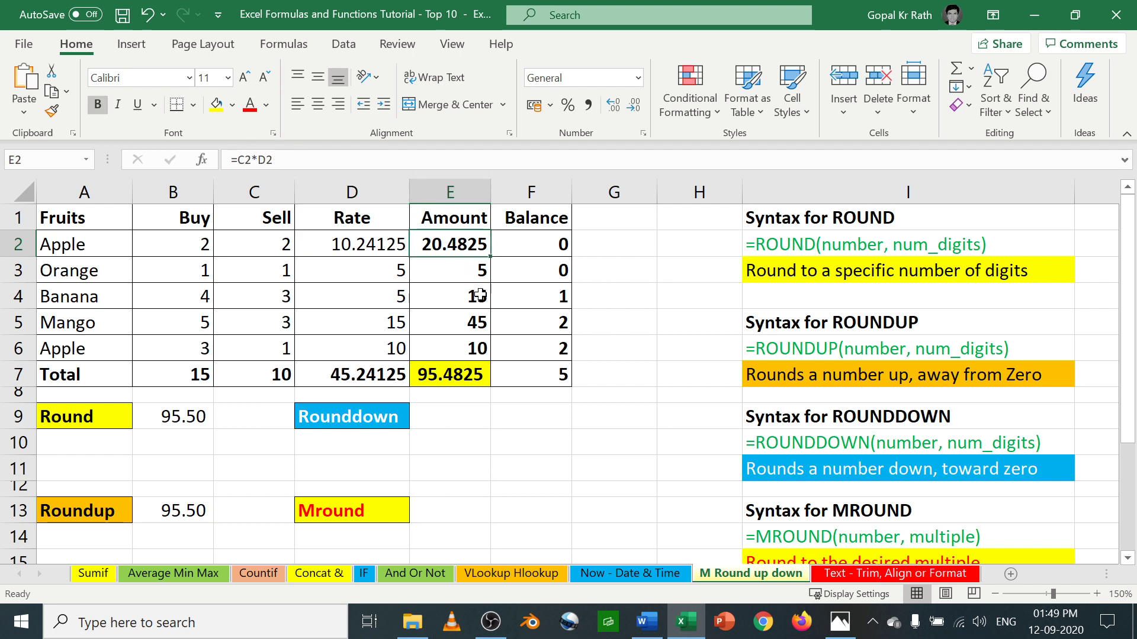
double_click(348, 238)
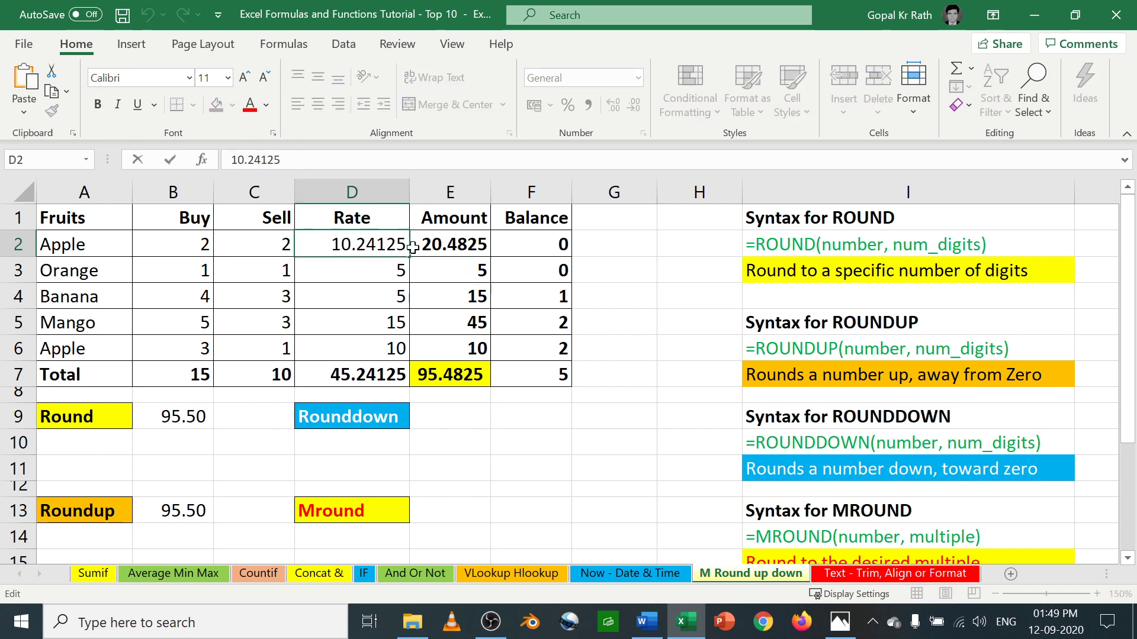
key("Delete")
type("6")
key("Return")
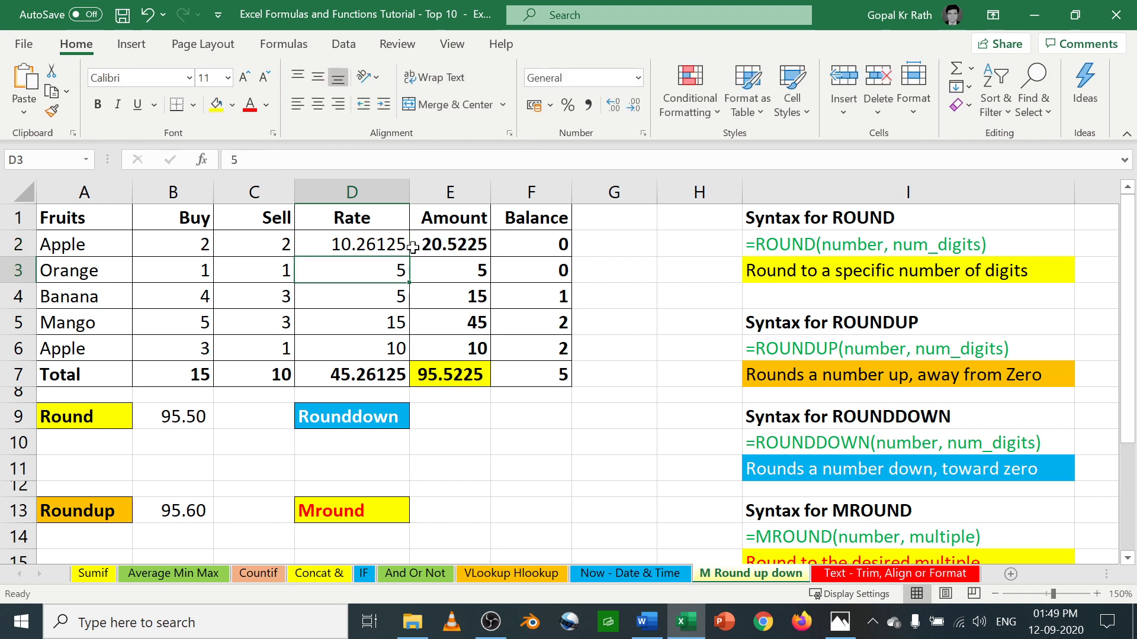
left_click(208, 424)
left_click(450, 371)
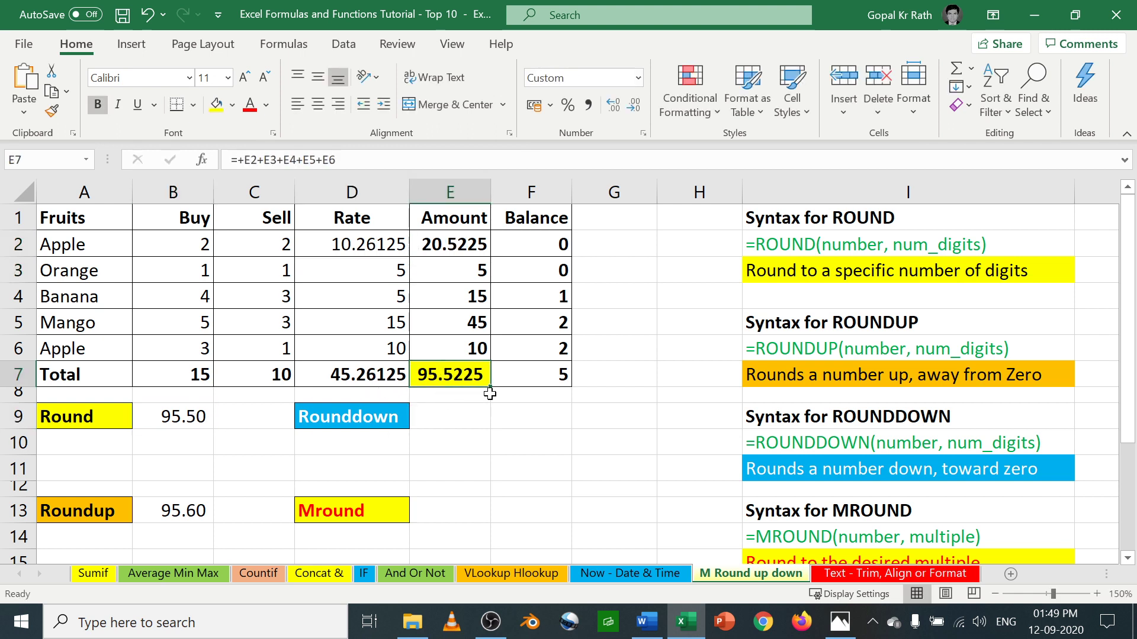
left_click(180, 416)
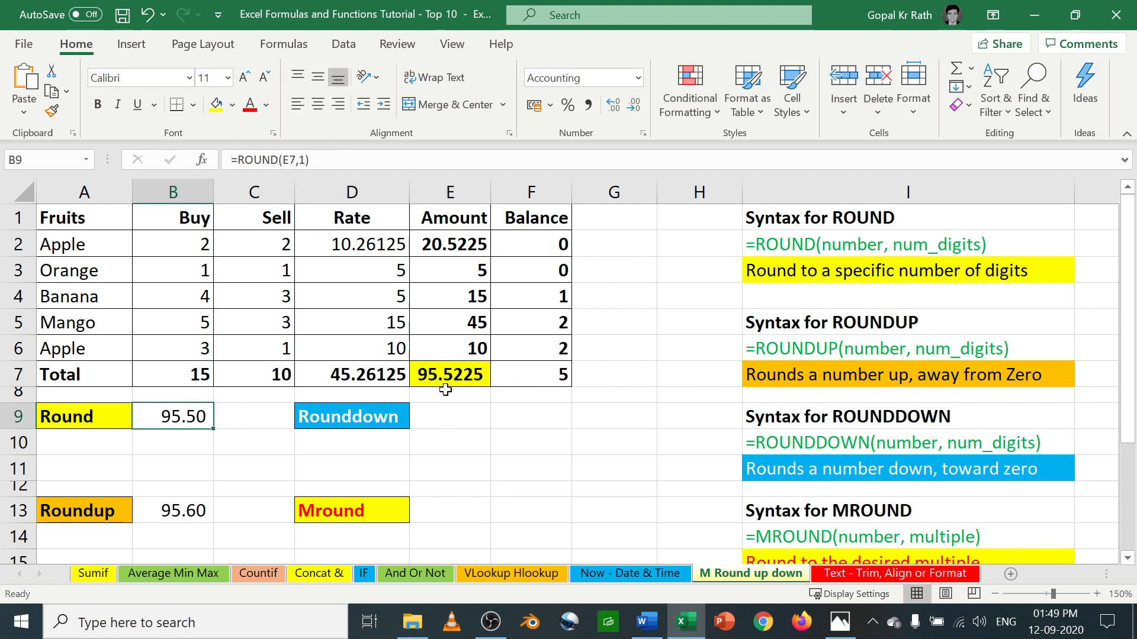
left_click(187, 511)
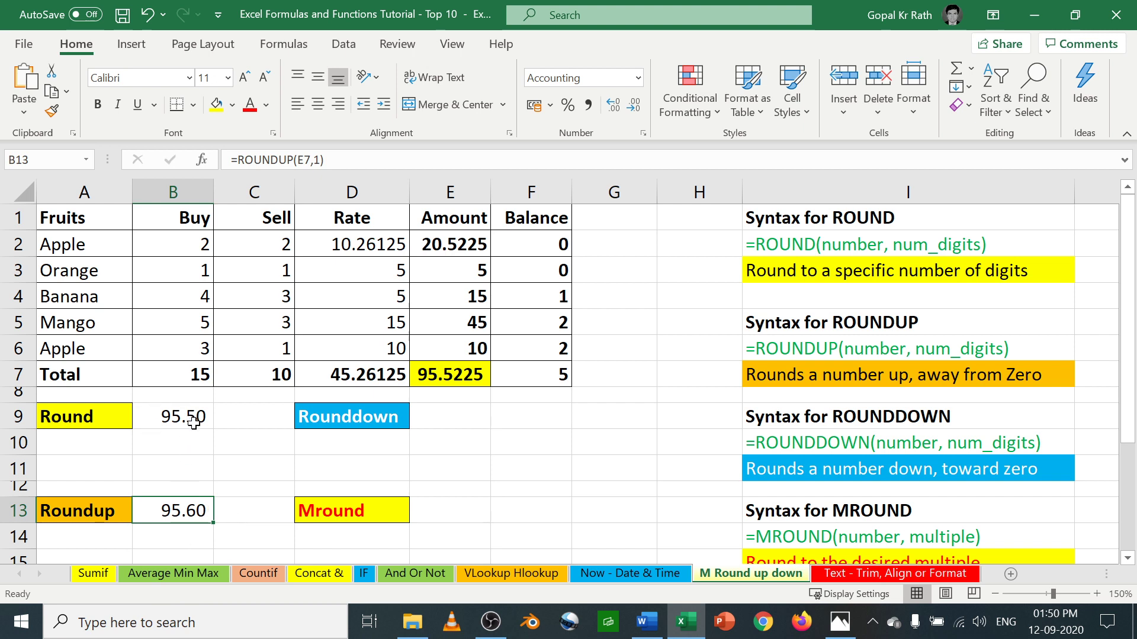
- Enter a ROUNDDOWN formula in E9 that rounds the total amount down to two digits, =ROUNDDOWN(E7,2)
left_click(465, 422)
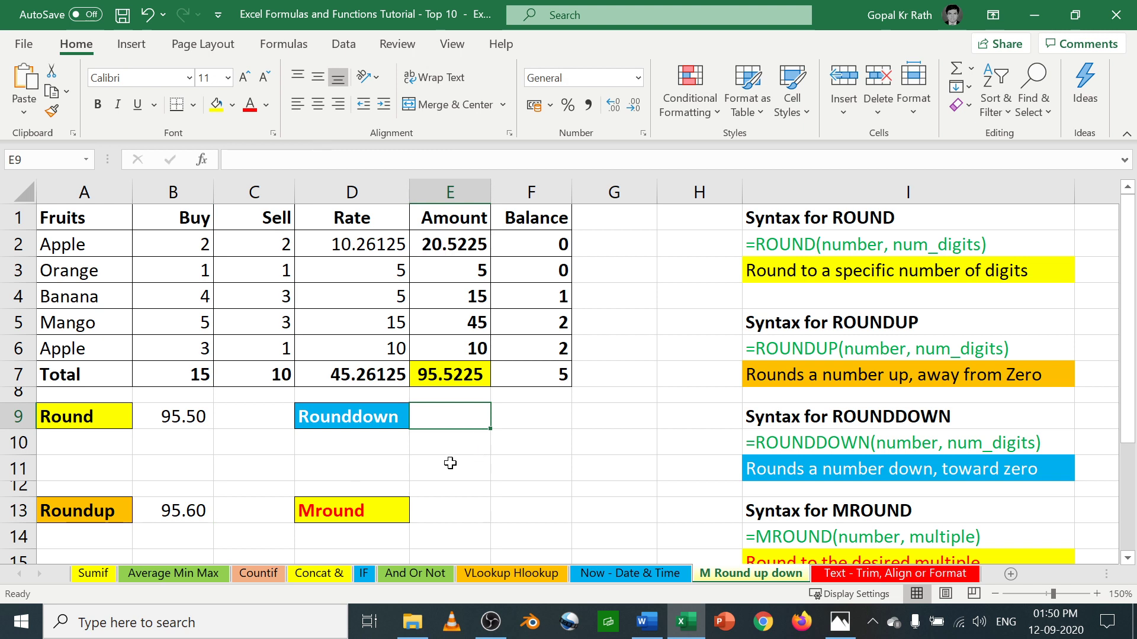
type("=round")
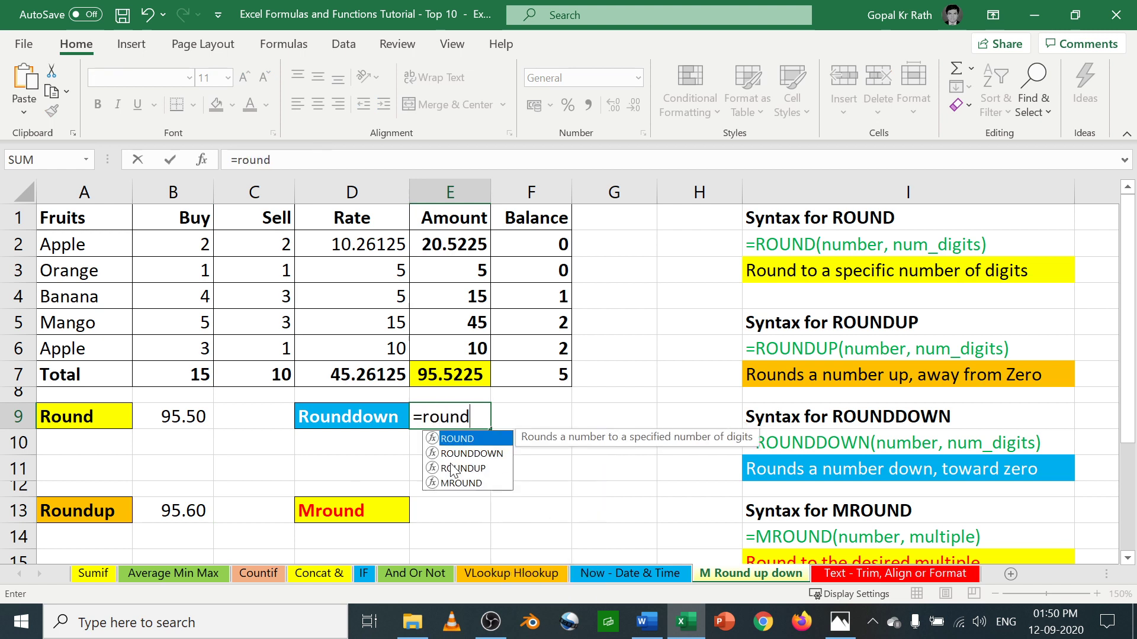
key("Down")
key("Tab")
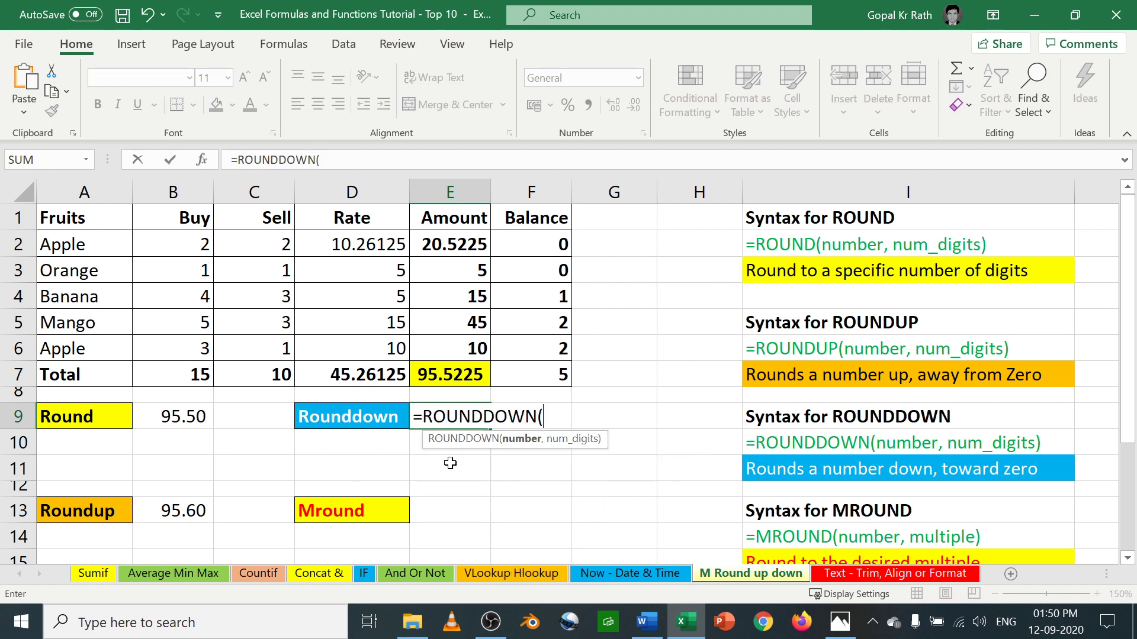
left_click(452, 376)
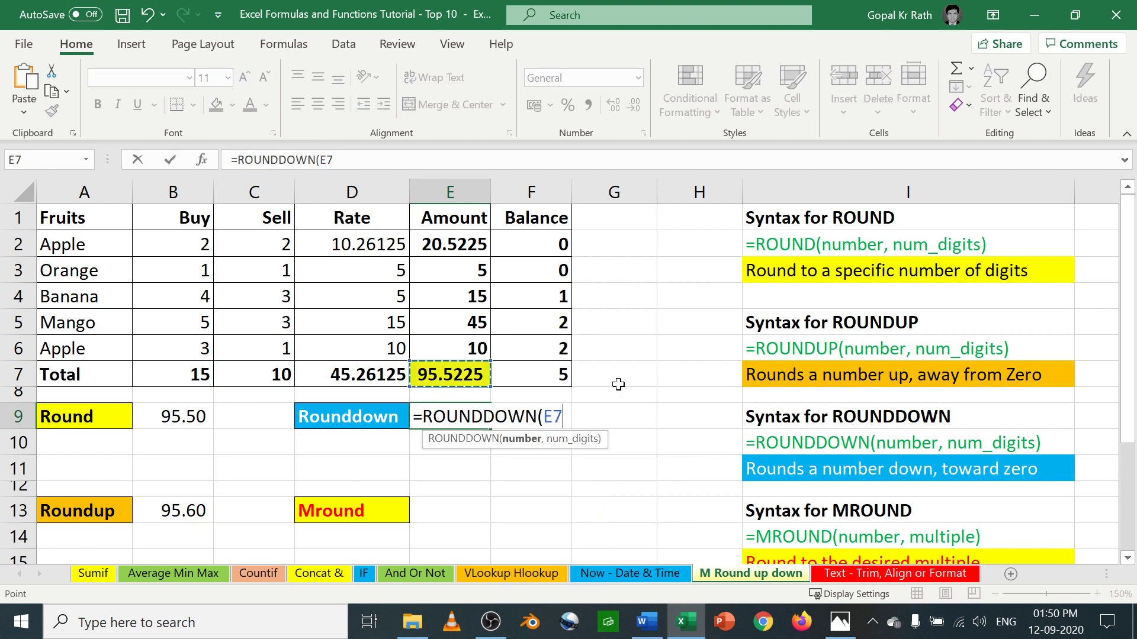
type(",")
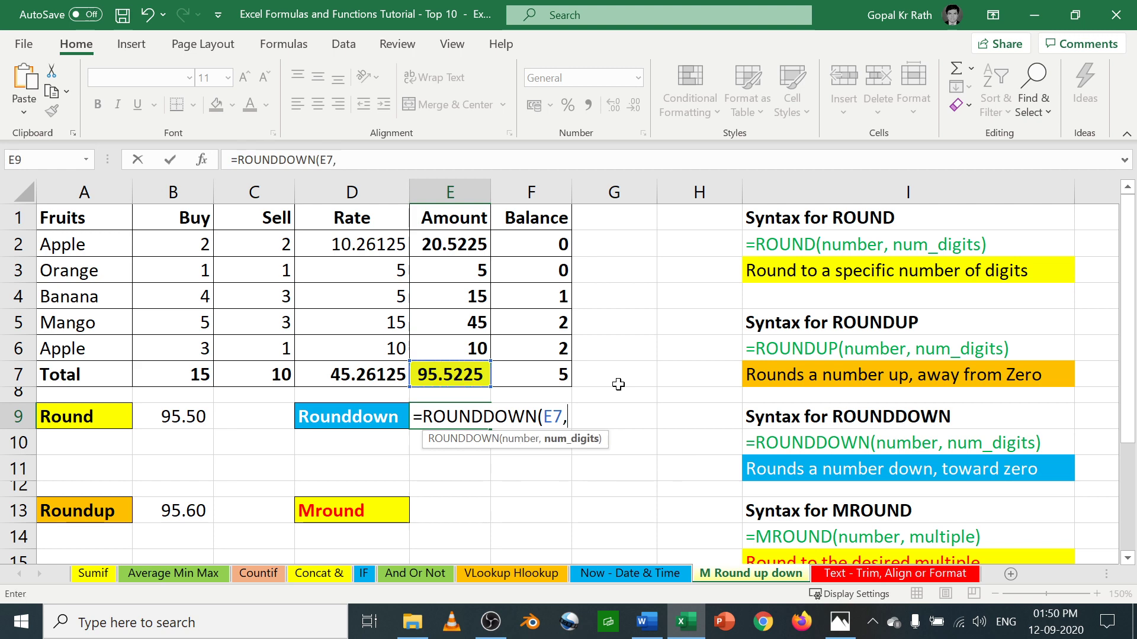
type("2")
key("Return")
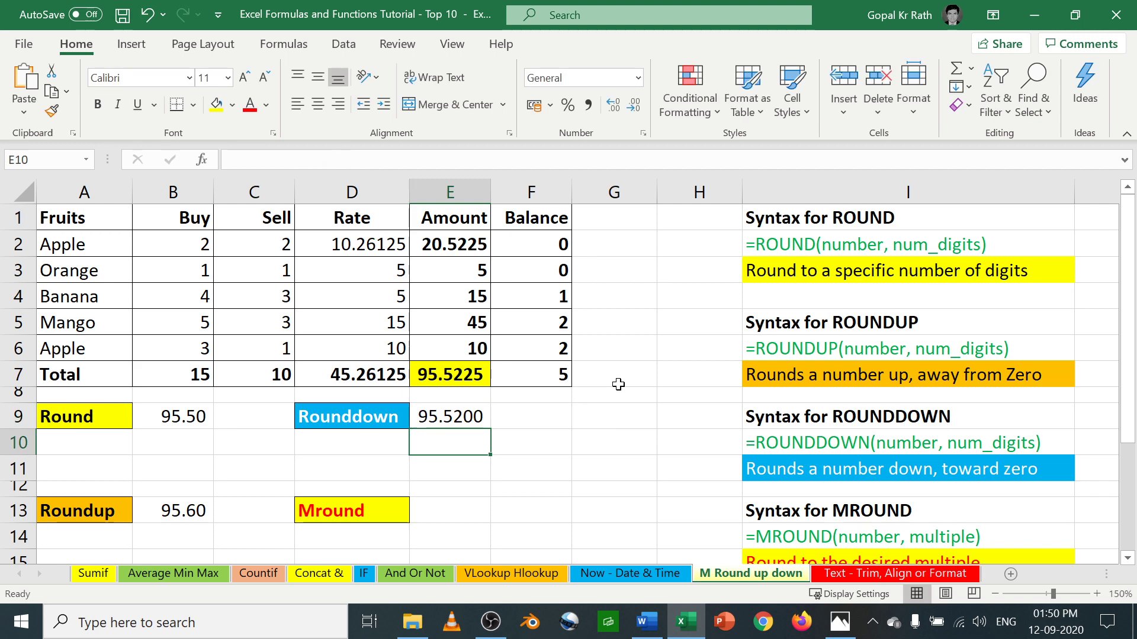
key("Up")
key("F2")
key("Escape")
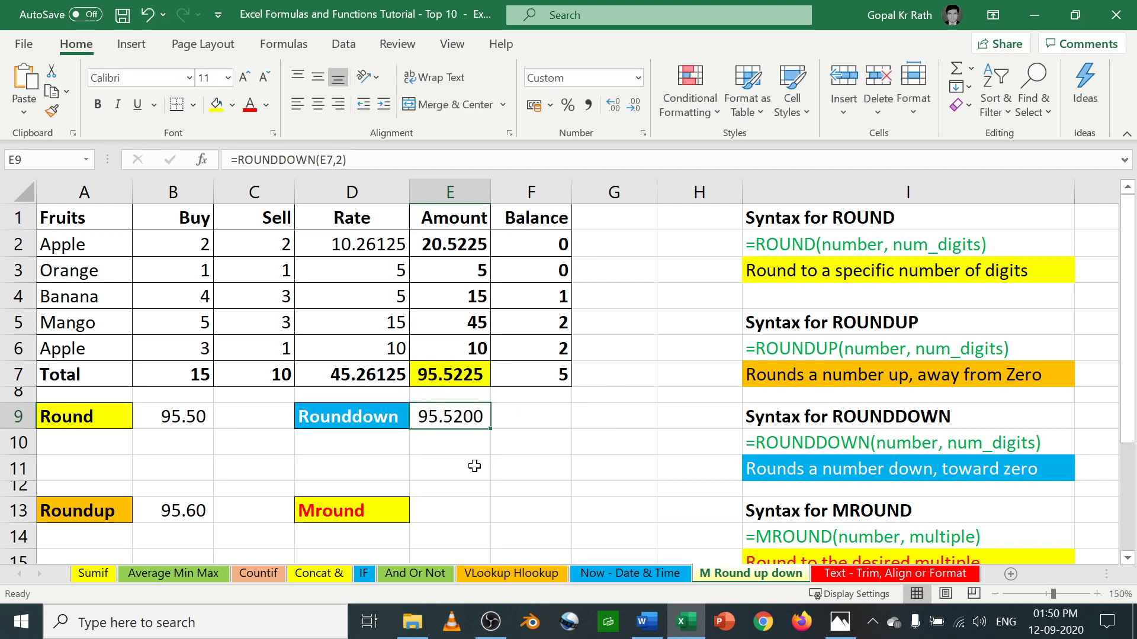
- Change the ROUNDDOWN formula in E9 to one digit, =ROUNDDOWN(E7,1), and display its result with two decimals
left_click(161, 508)
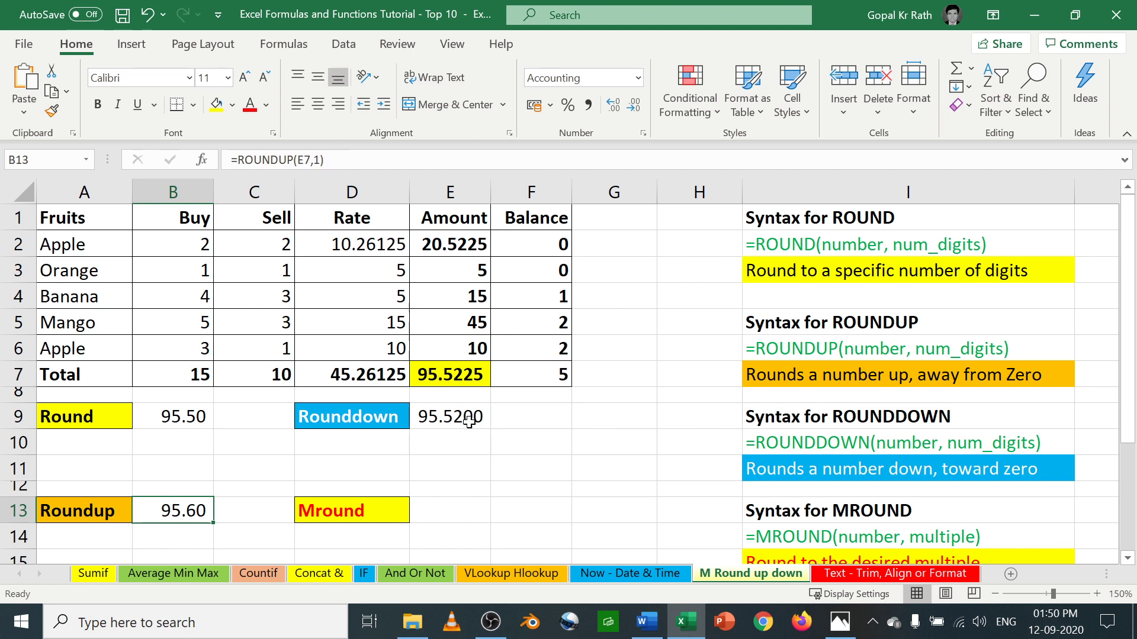
left_click(470, 421)
key("F2")
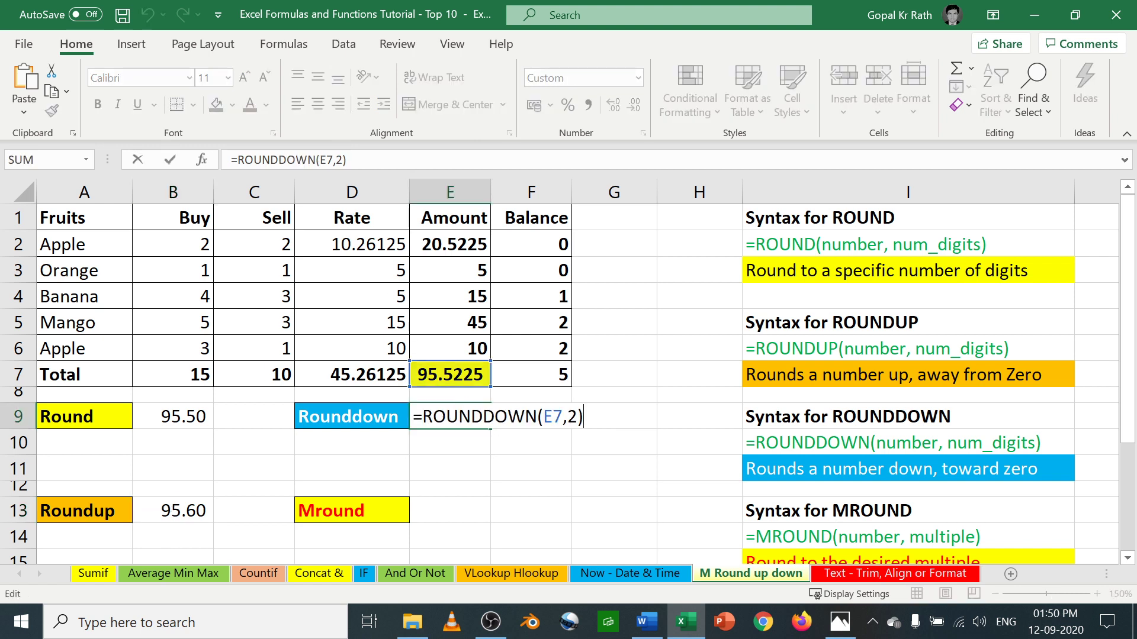
key("Left")
key("BackSpace")
type("1")
key("Return")
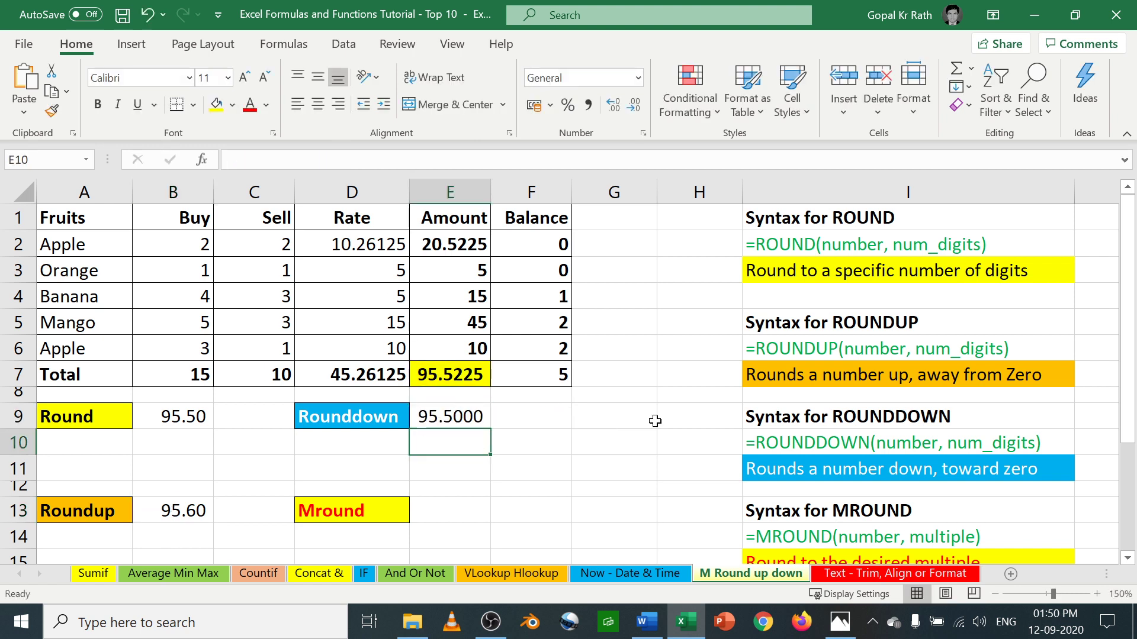
key("Up")
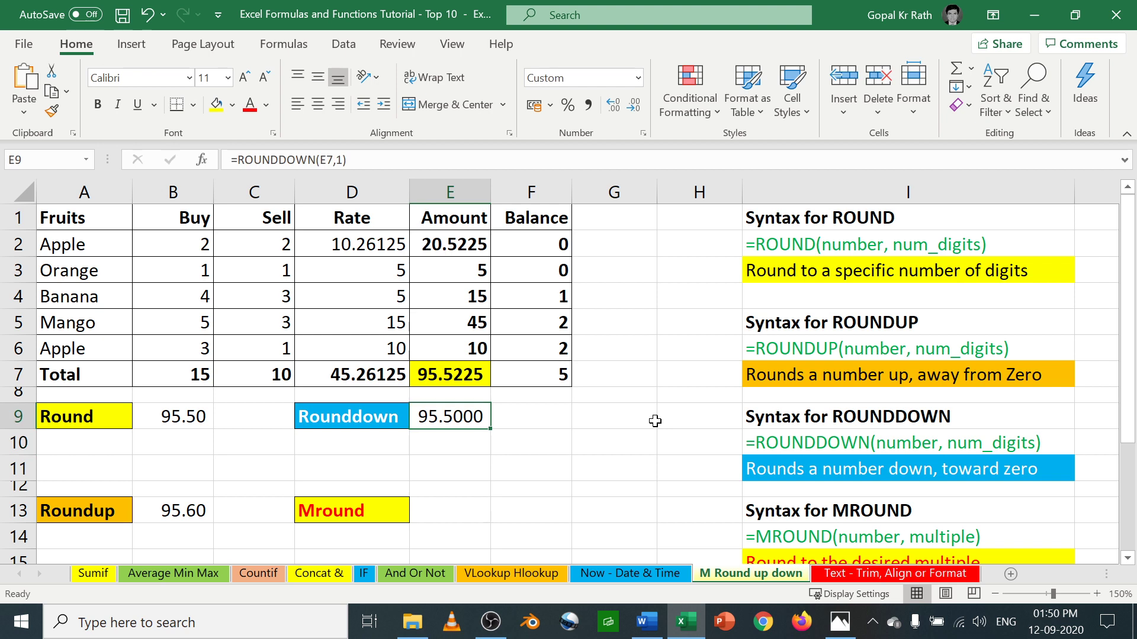
left_click(633, 105)
left_click(634, 105)
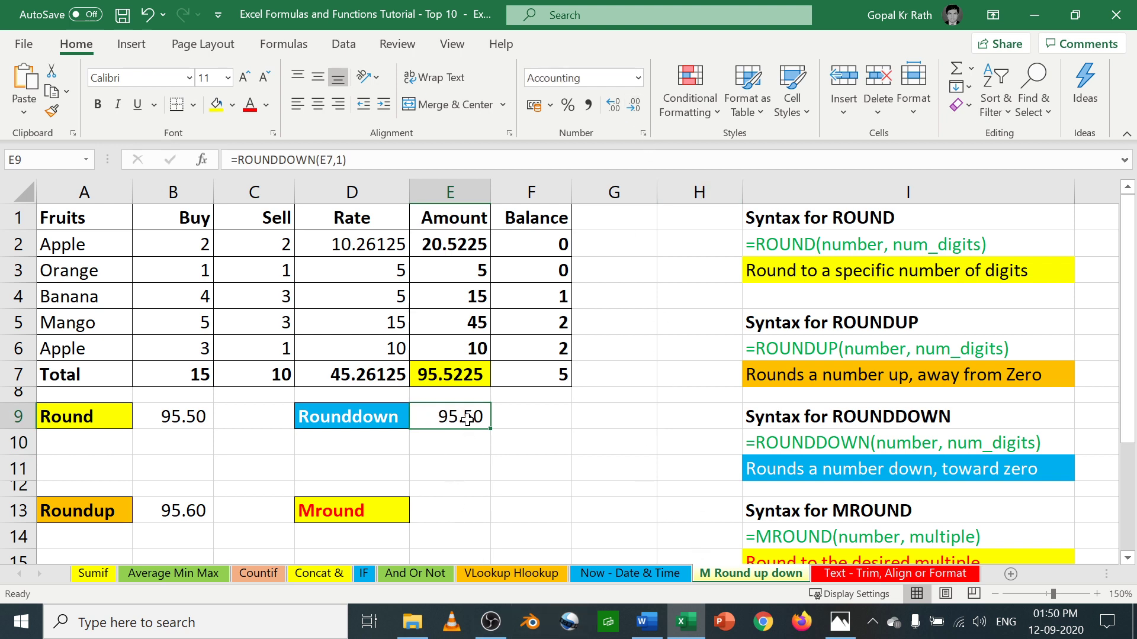
- Compare the ROUND result in B9 with the ROUNDDOWN result in E9, and change the first Apple rate in D2 to 10.24125
left_click(191, 410)
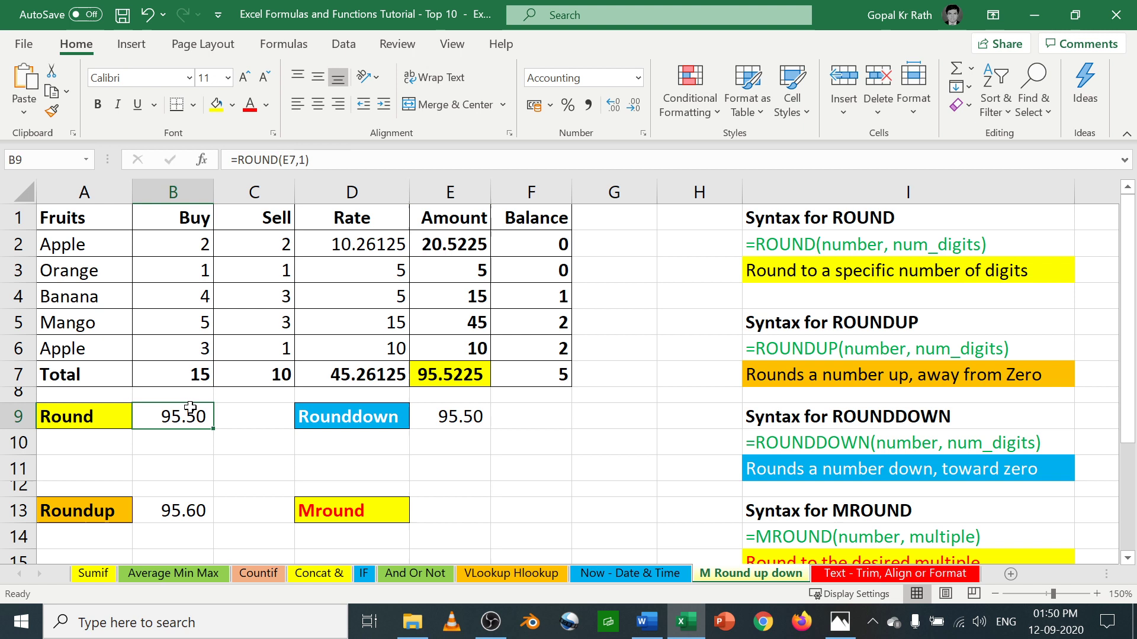
left_click(457, 416)
left_click(193, 418)
left_click(477, 416)
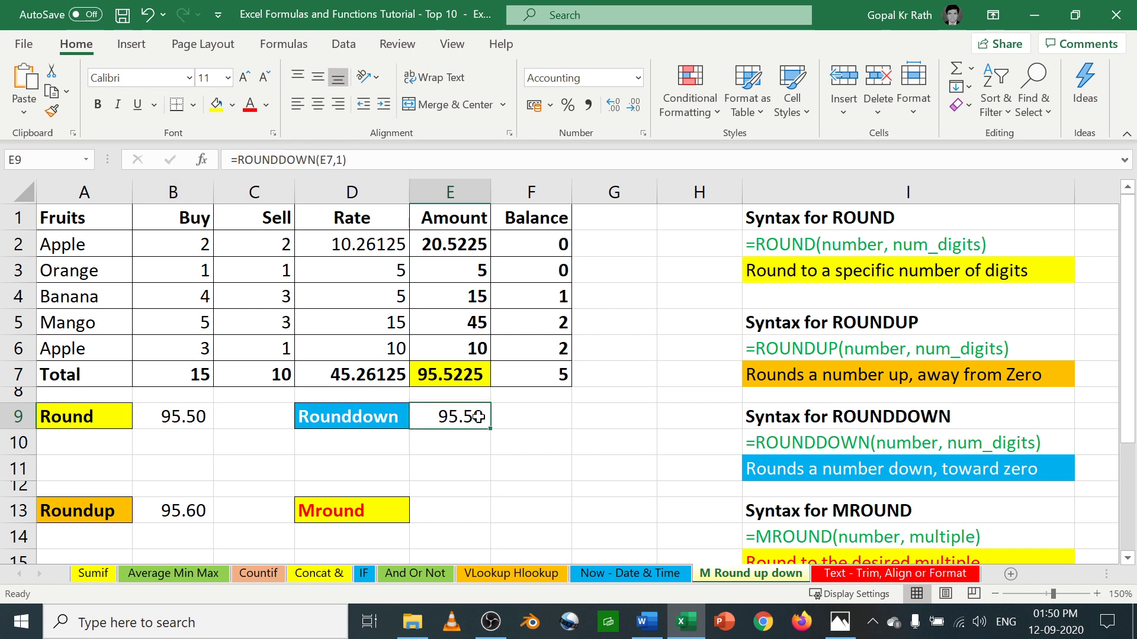
left_click(171, 424)
left_click(452, 418)
left_click(366, 247)
double_click(366, 247)
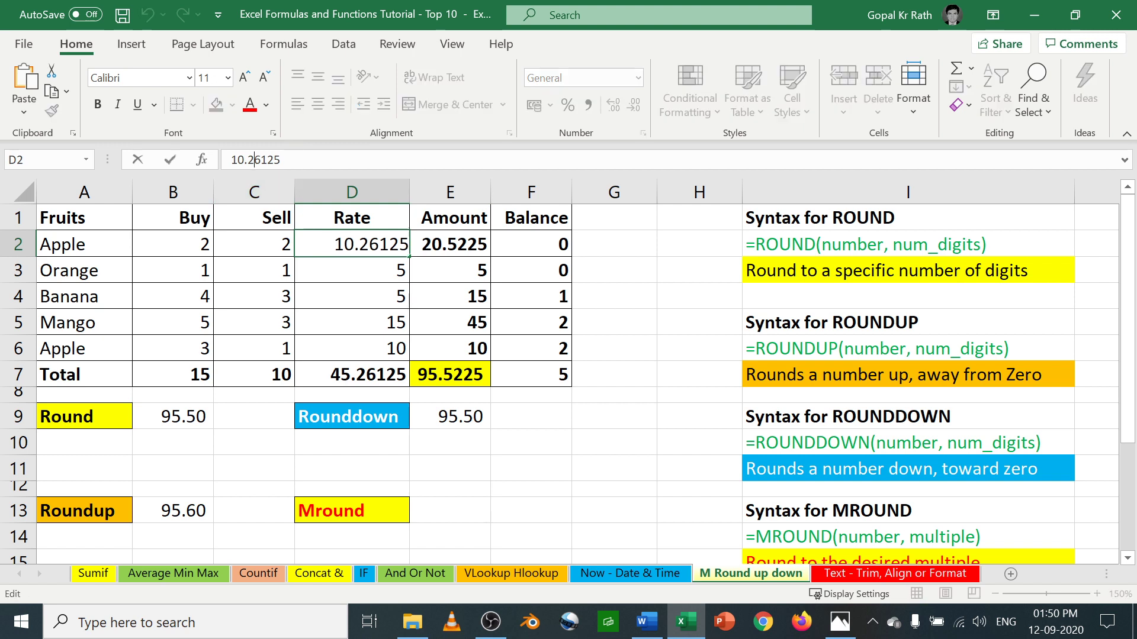
key("Delete")
type("4")
key("Return")
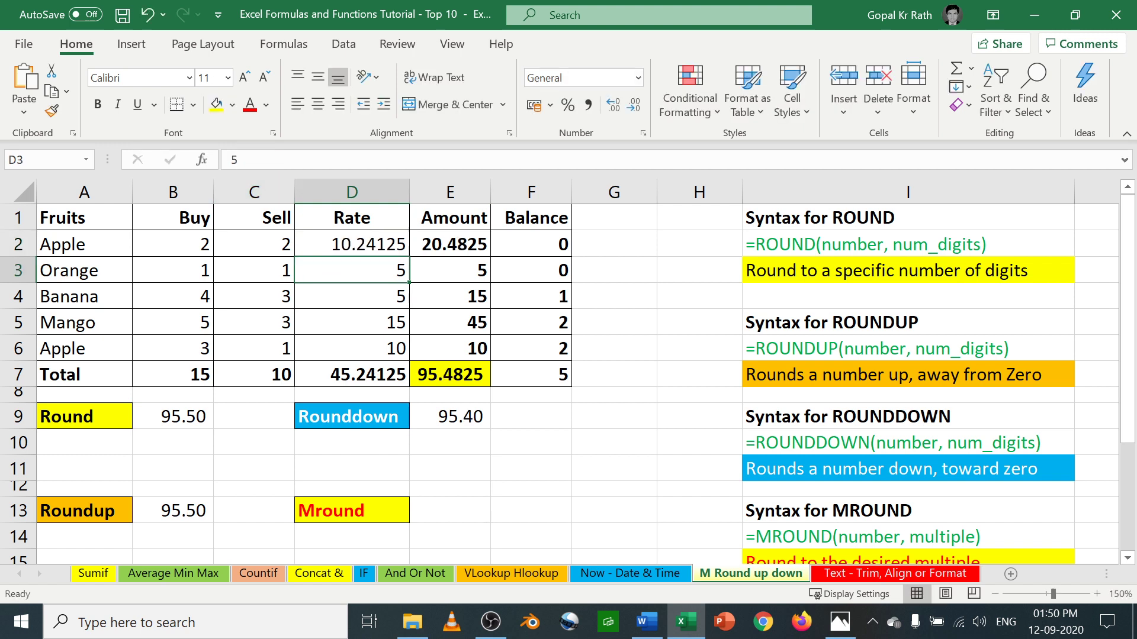
- Compare the ROUNDDOWN result in E9 and the ROUND result in B9 with the total amount in E7
left_click(450, 417)
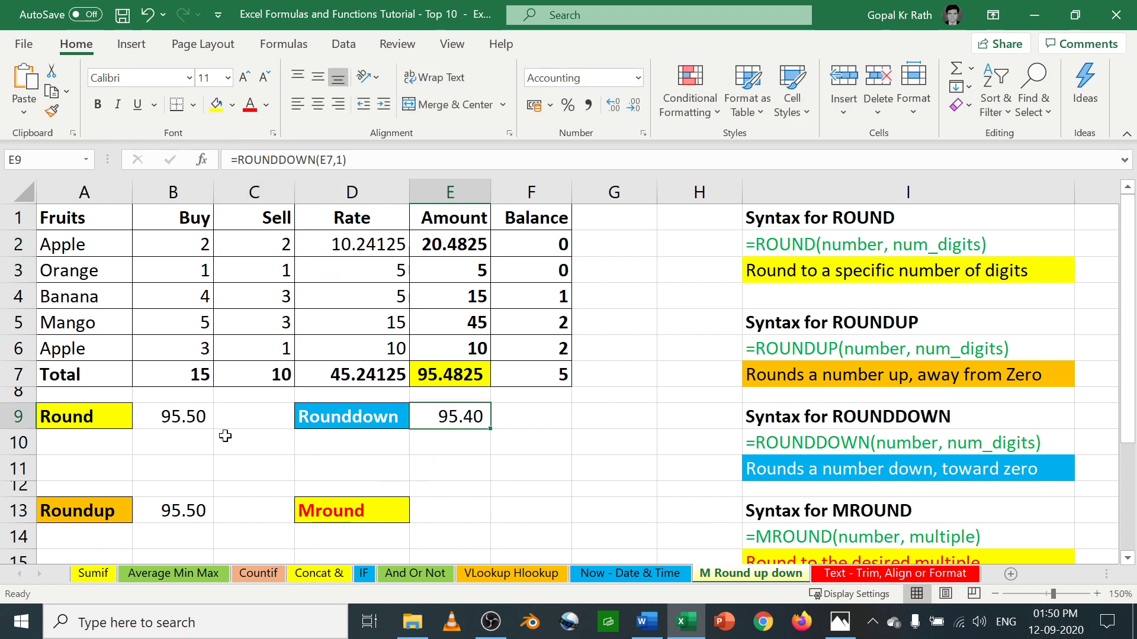
left_click(174, 416, "ctrl")
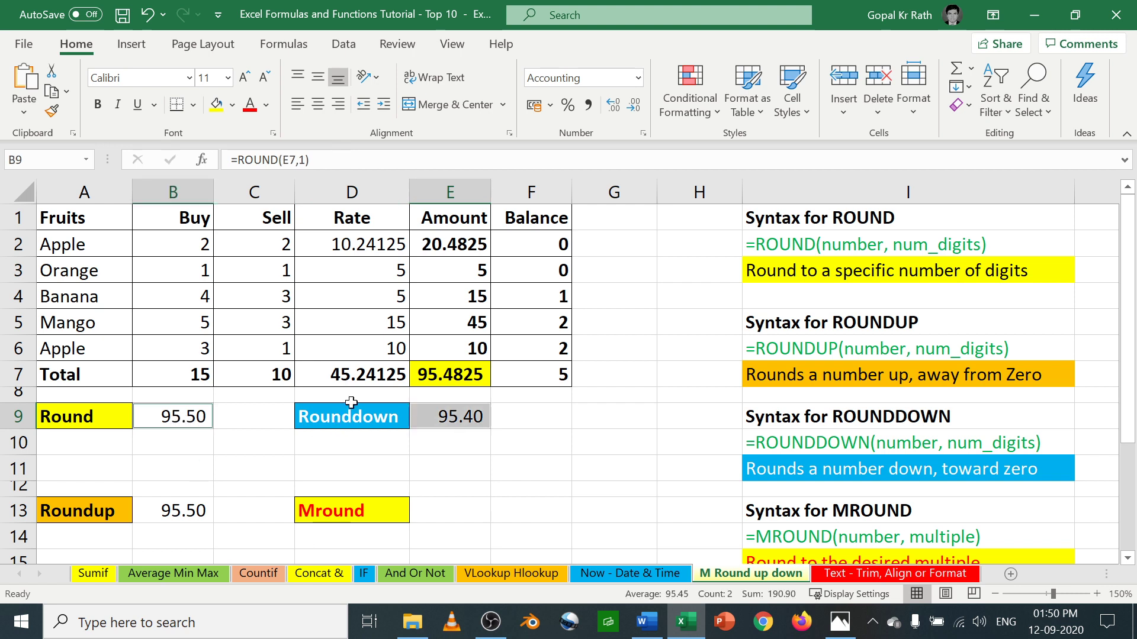
left_click(435, 375)
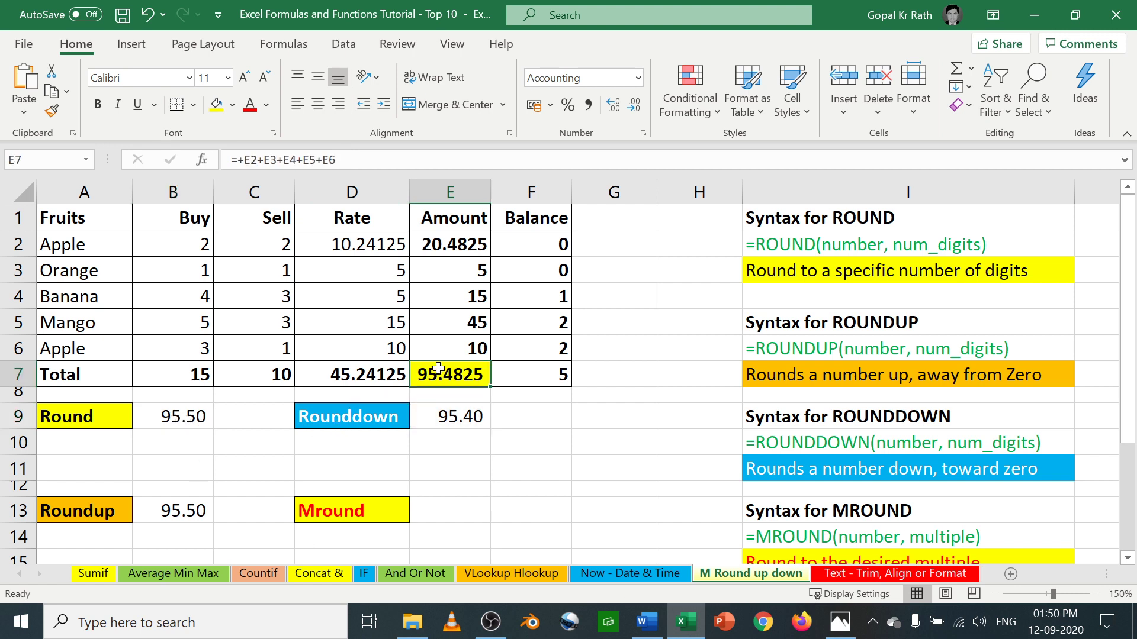
left_click(181, 416)
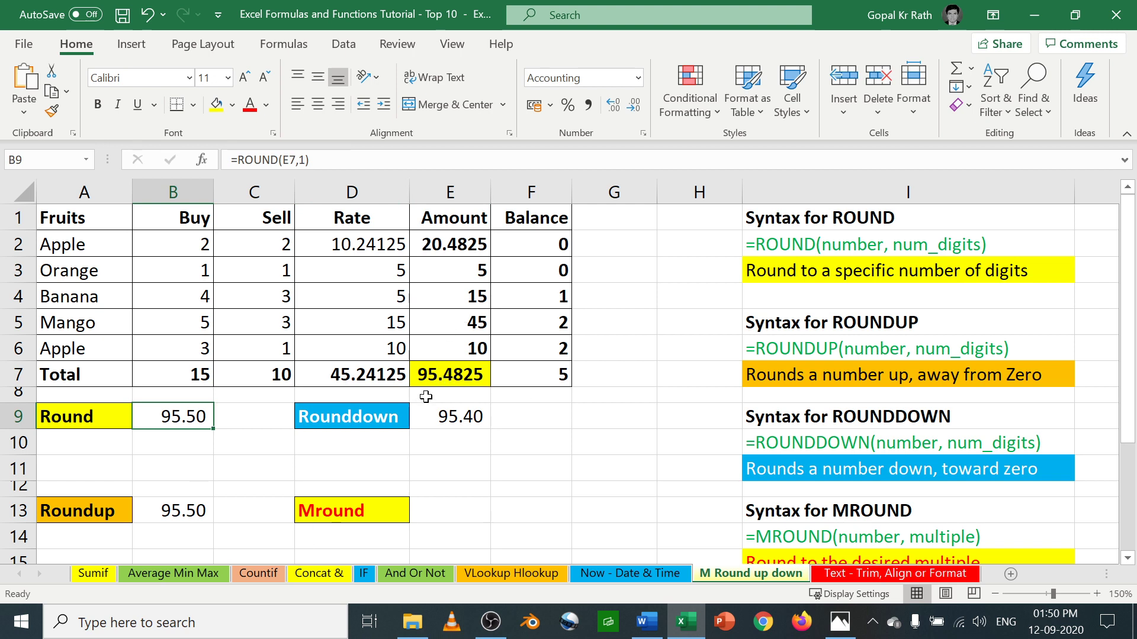
- Reduce the displayed decimals of the total amount in E7 to one, and undo the last two reductions
left_click(454, 375)
left_click(630, 111)
left_click(630, 111)
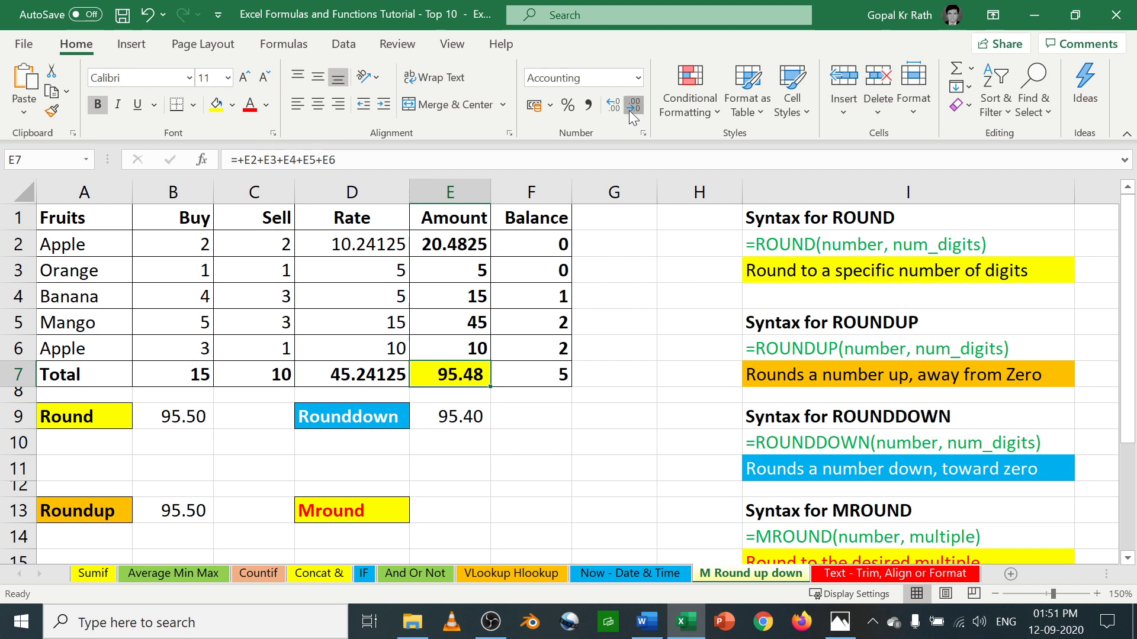
left_click(630, 111)
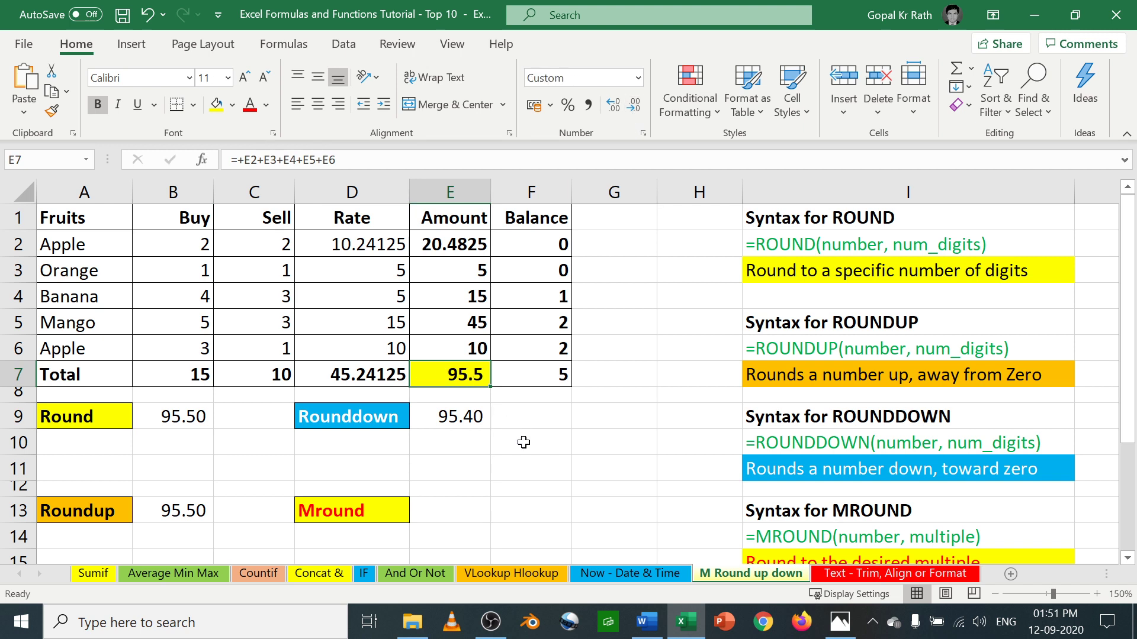
key("ctrl+z")
key("ctrl+z")
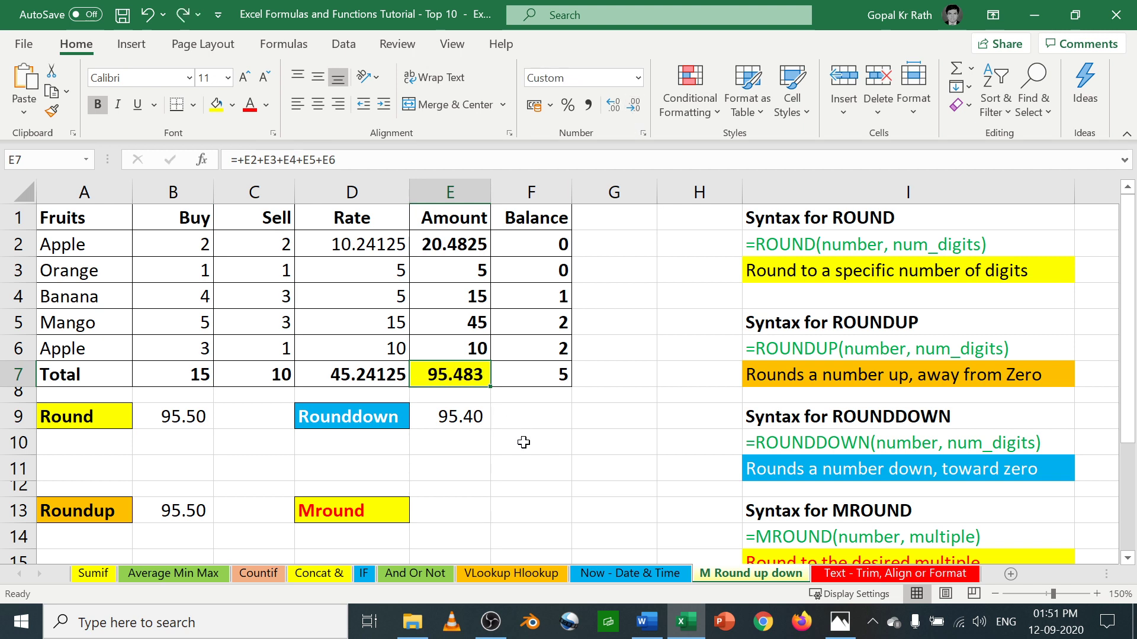
double_click(464, 416)
key("Escape")
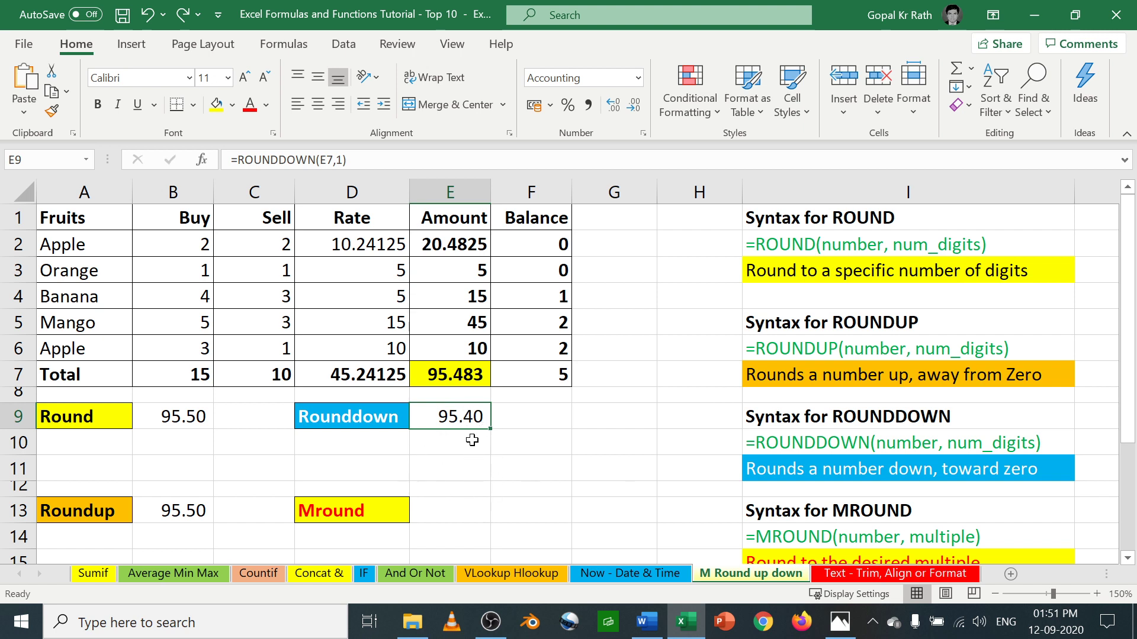
- Enter an MROUND formula in E13 that rounds the total amount to a multiple of 10, =MROUND(E7,10)
left_click(446, 508)
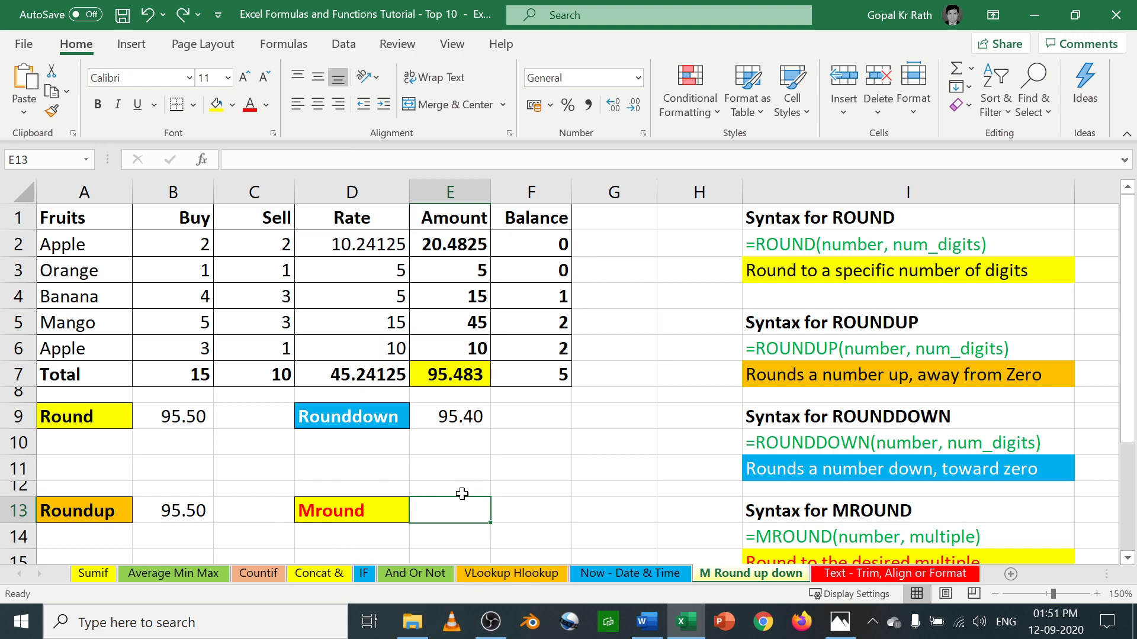
type("=mrou")
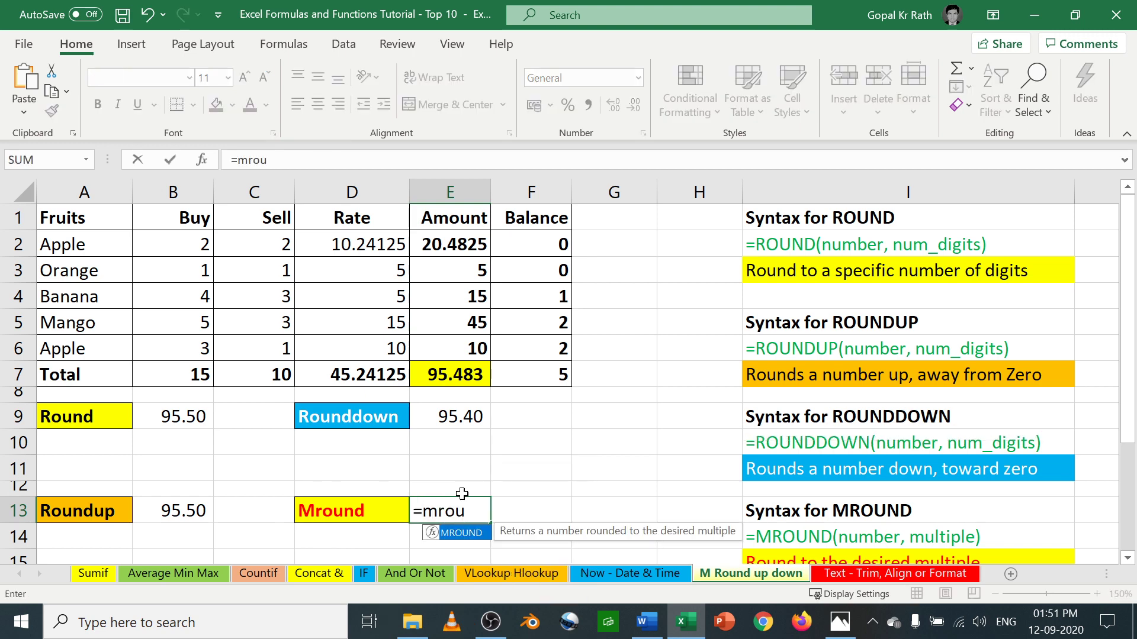
key("Tab")
left_click(453, 374)
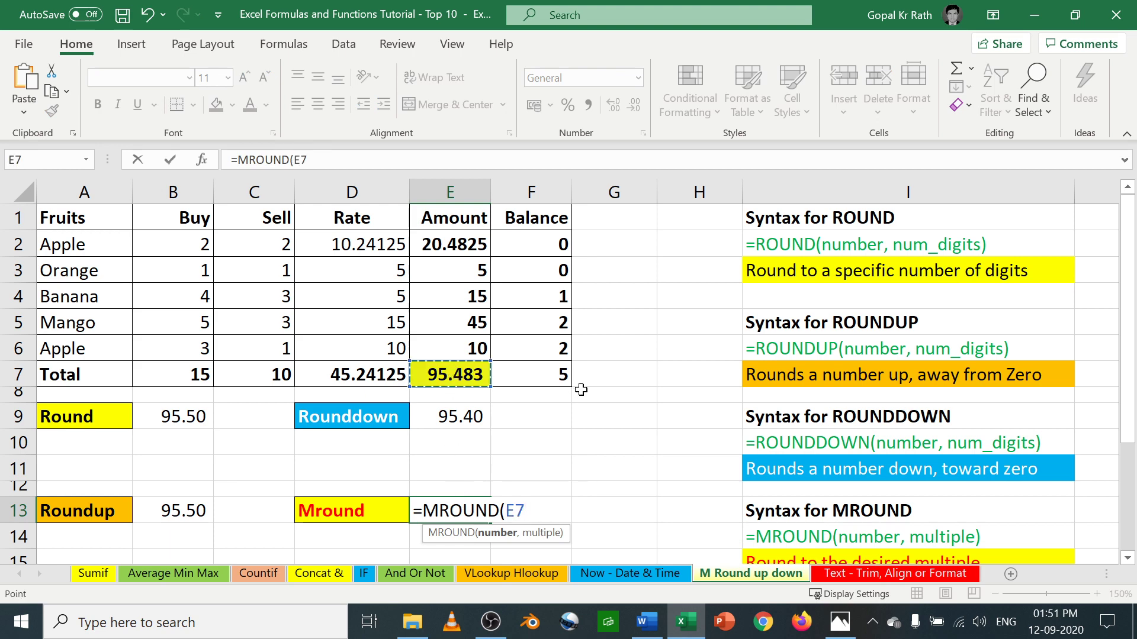
type(",")
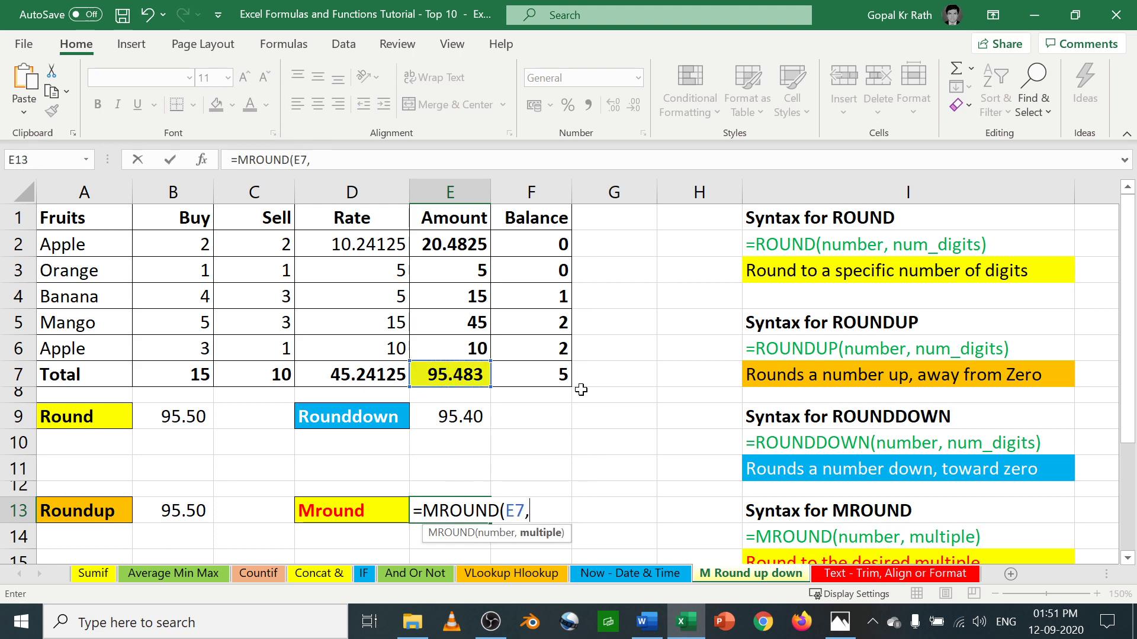
type("10)")
key("Return")
- Review the MROUND formula in E13 and compare its result with the total amount in E7
key("Up")
key("F2")
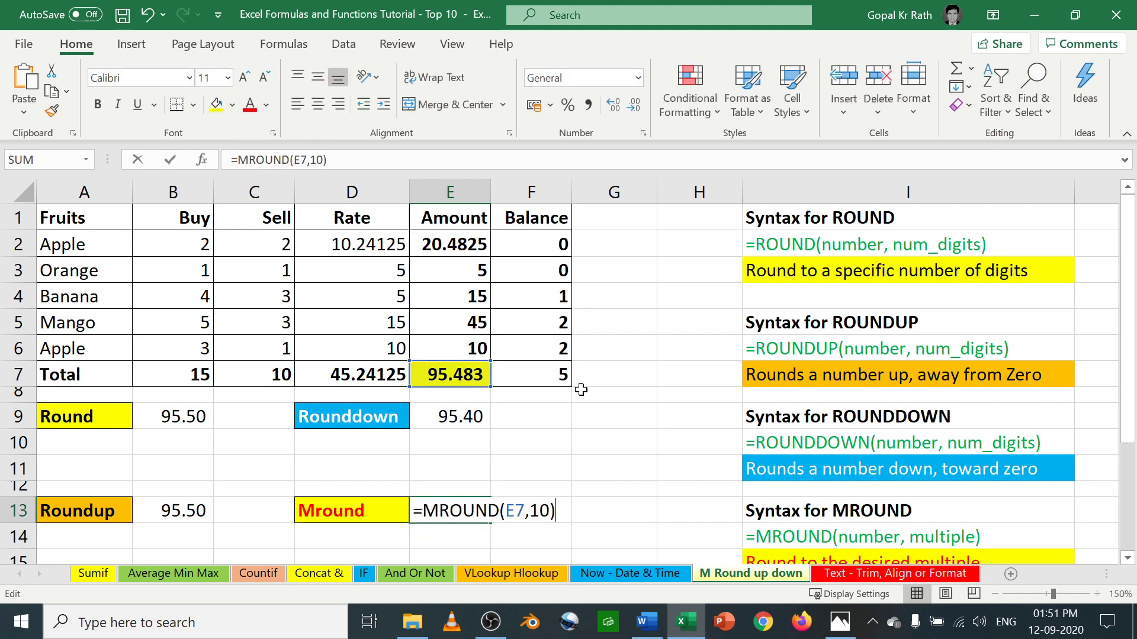
key("Escape")
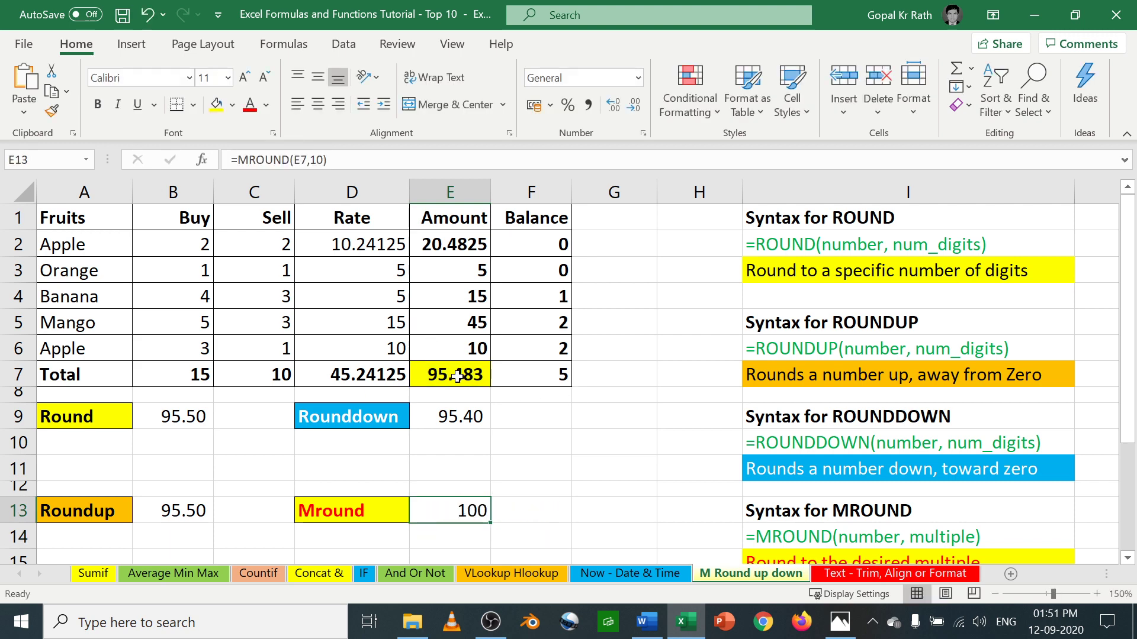
left_click(476, 378)
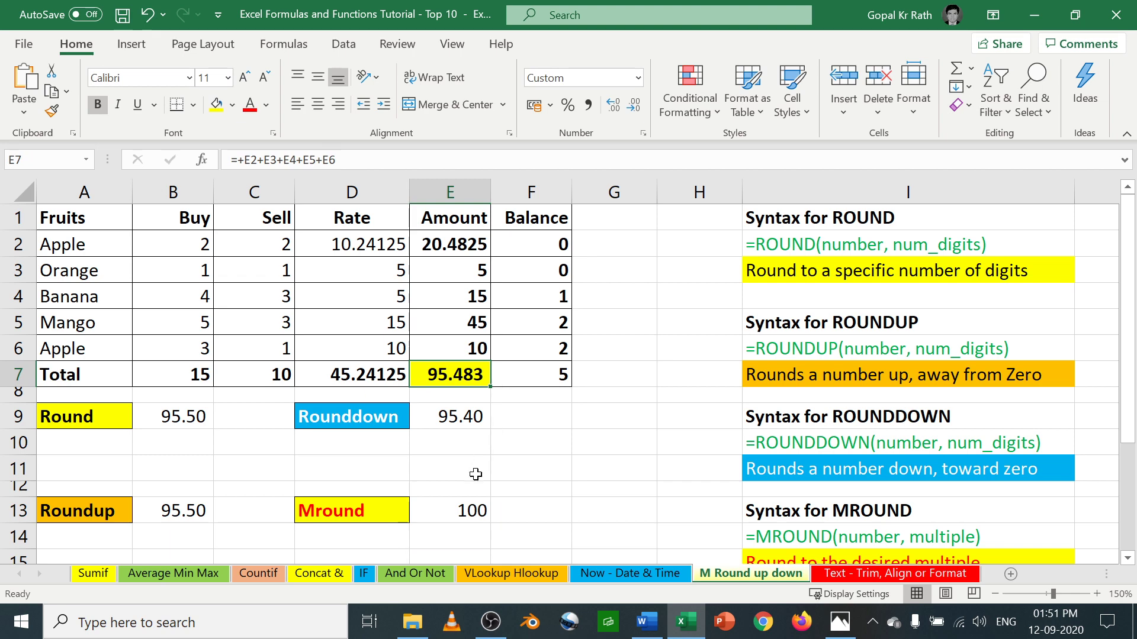
double_click(465, 510)
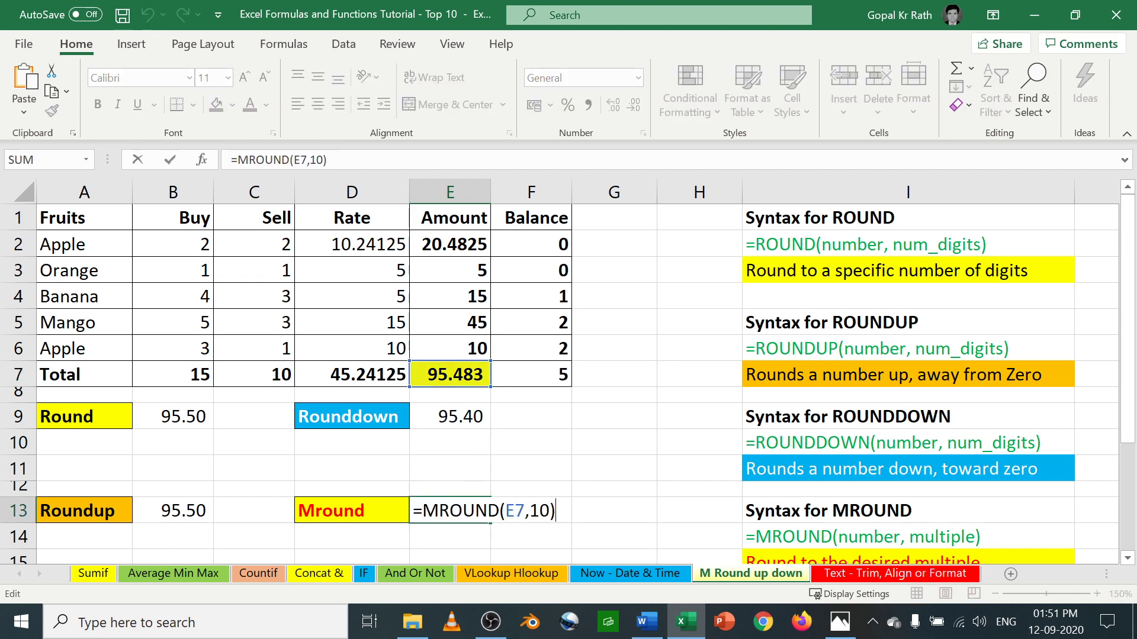
key("Escape")
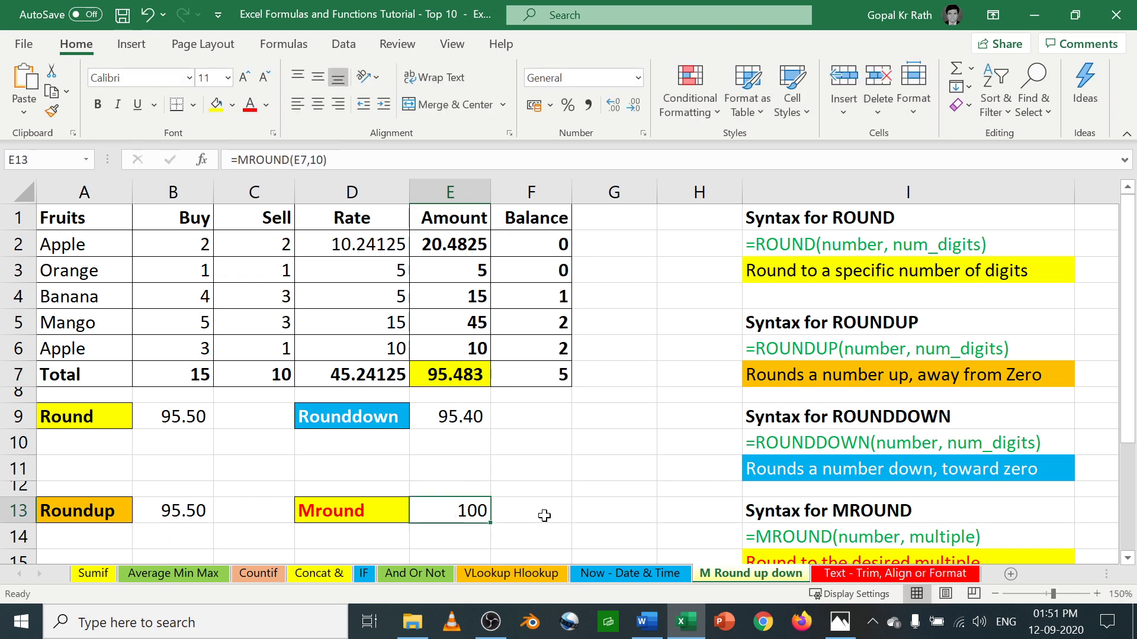
left_click(437, 372)
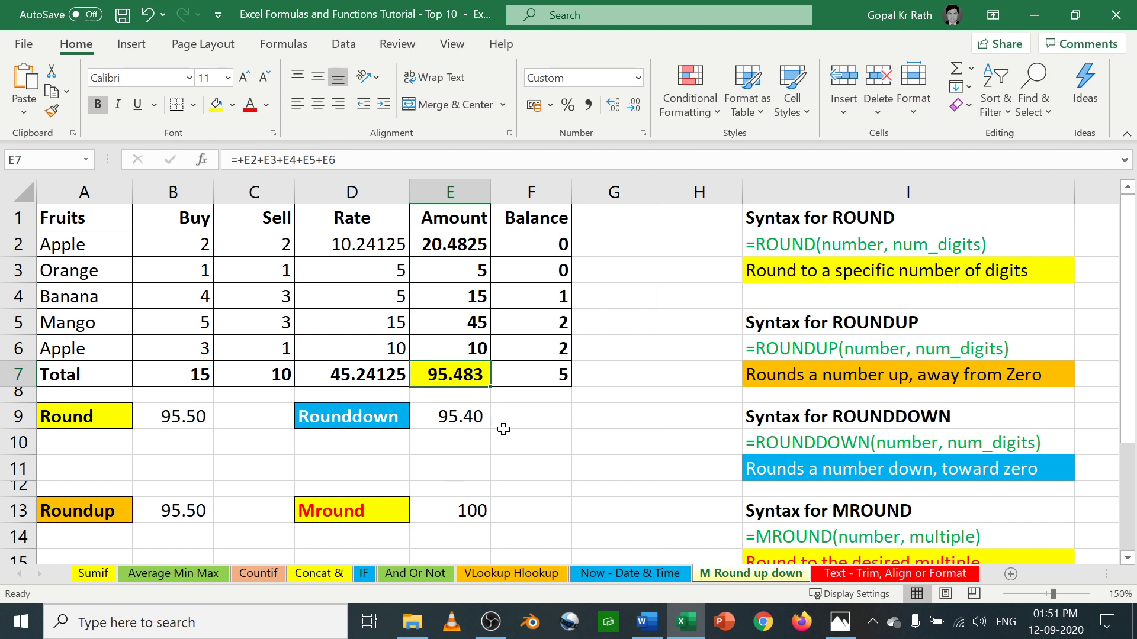
- Change the first Apple rate in D2 to 10.22125
double_click(370, 240)
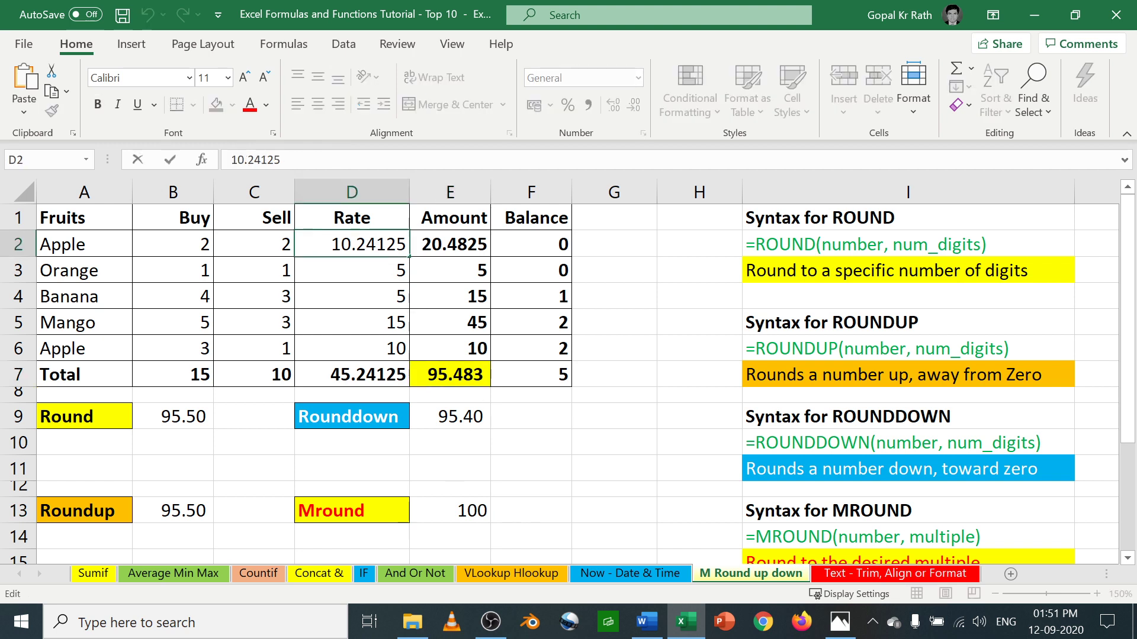
key("Delete")
type("2")
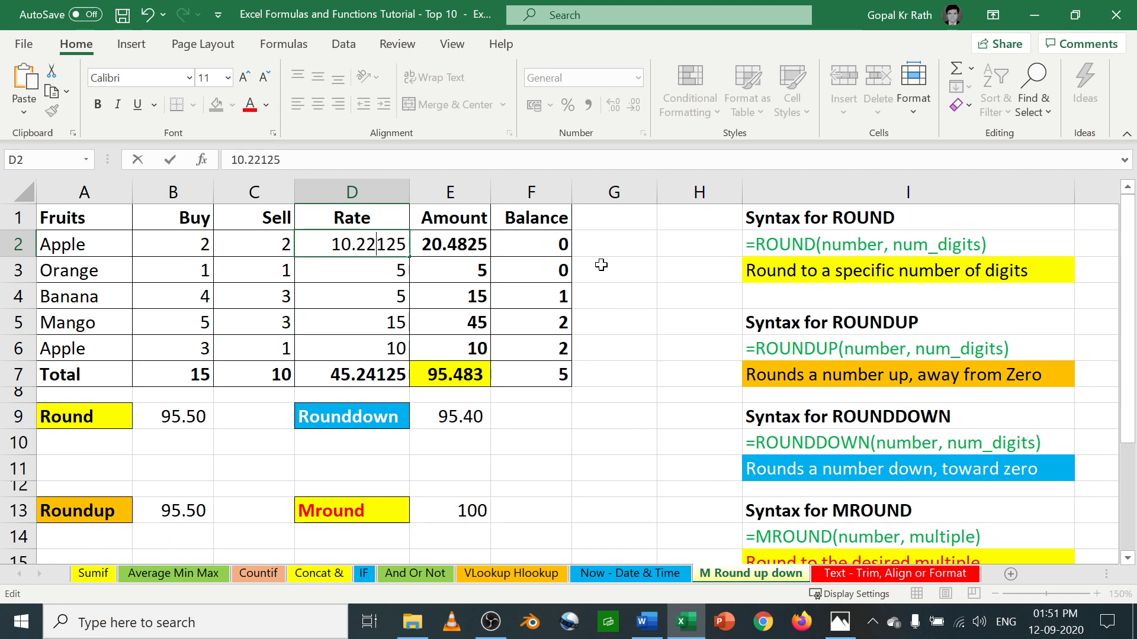
key("Return")
- Change the first Apple rate in D2 to 10.12125 and check the total amount in E7
double_click(381, 244)
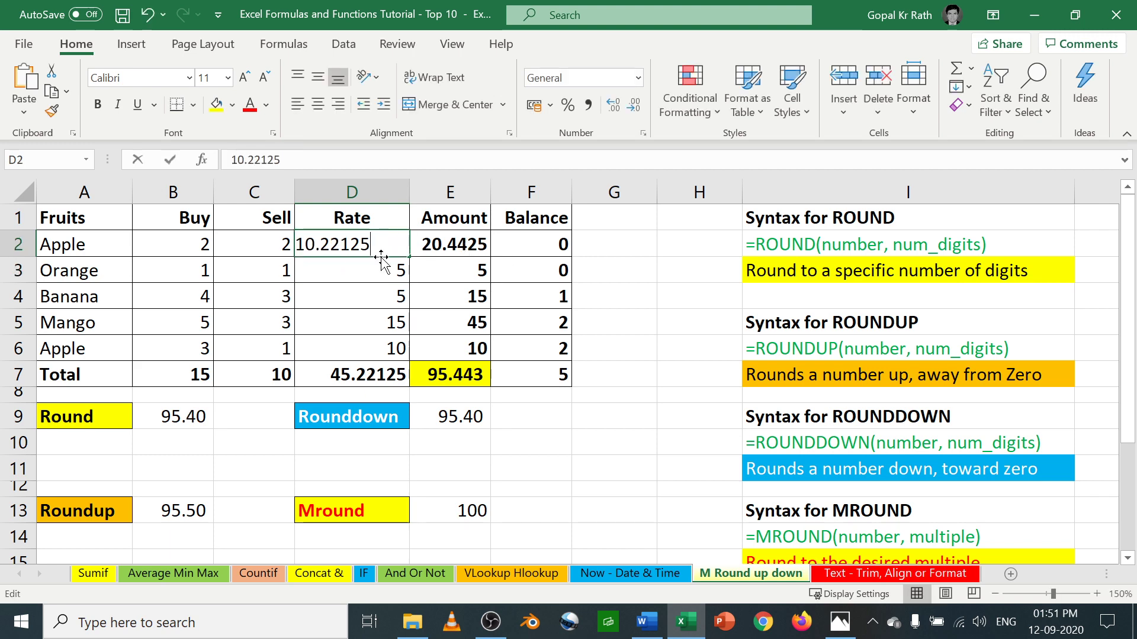
key("Delete")
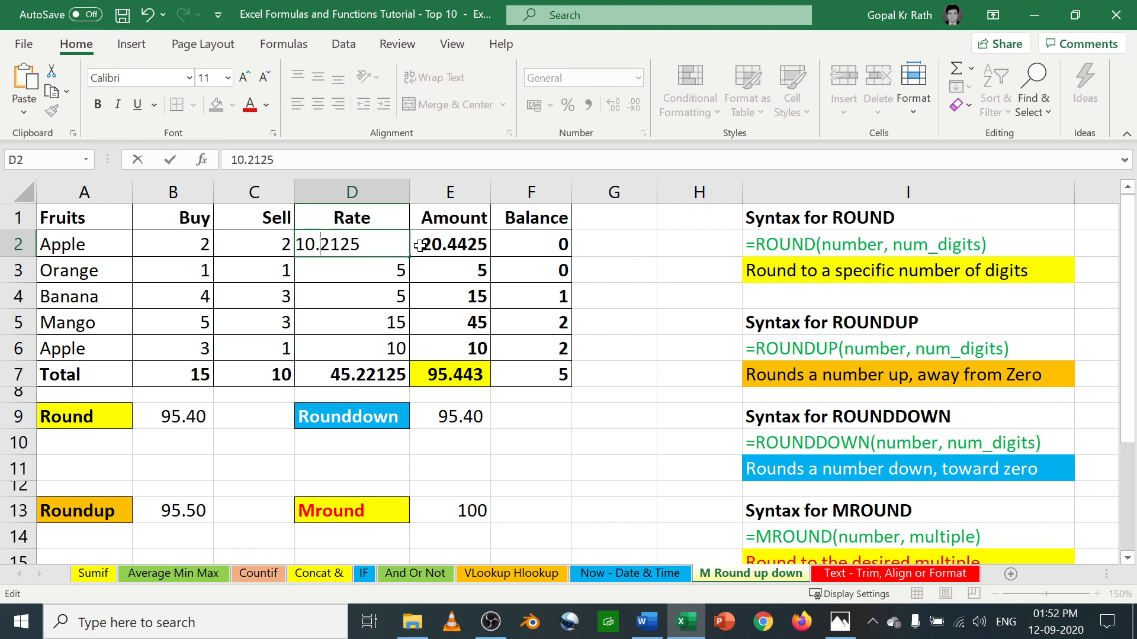
type("1")
key("Return")
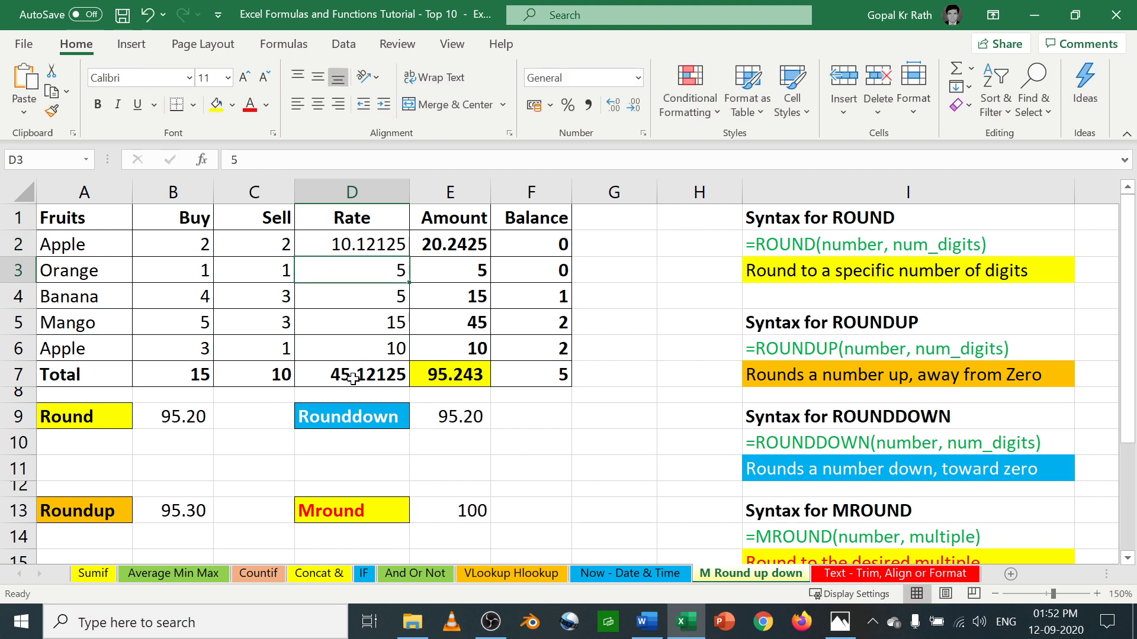
left_click(459, 374)
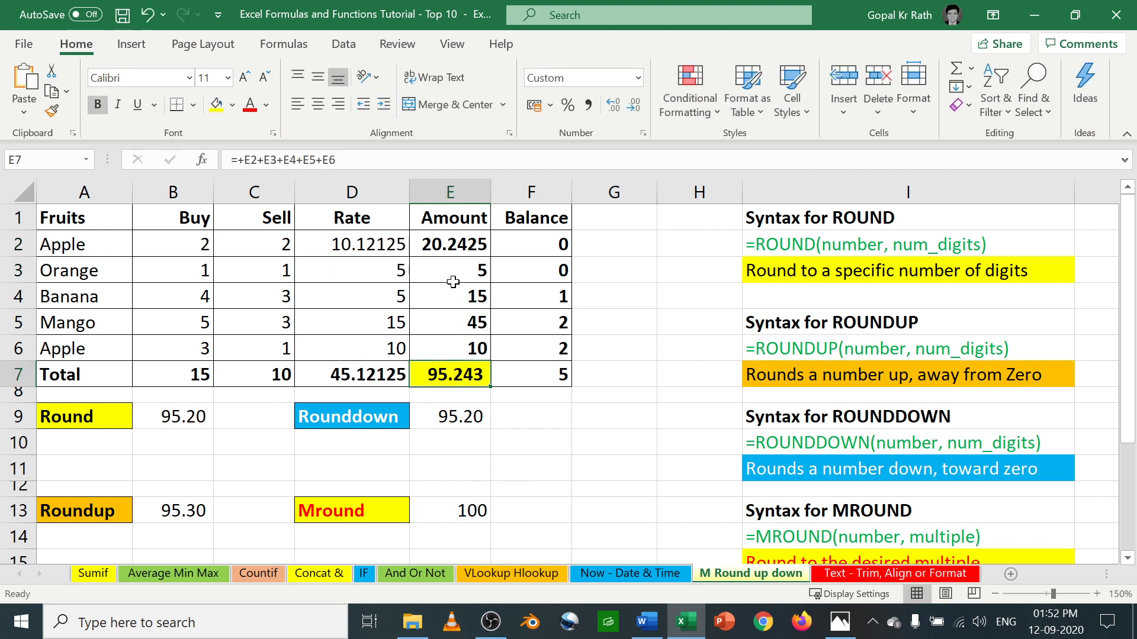
- Change the first Apple rate in D2 to 6.12125
left_click(357, 249)
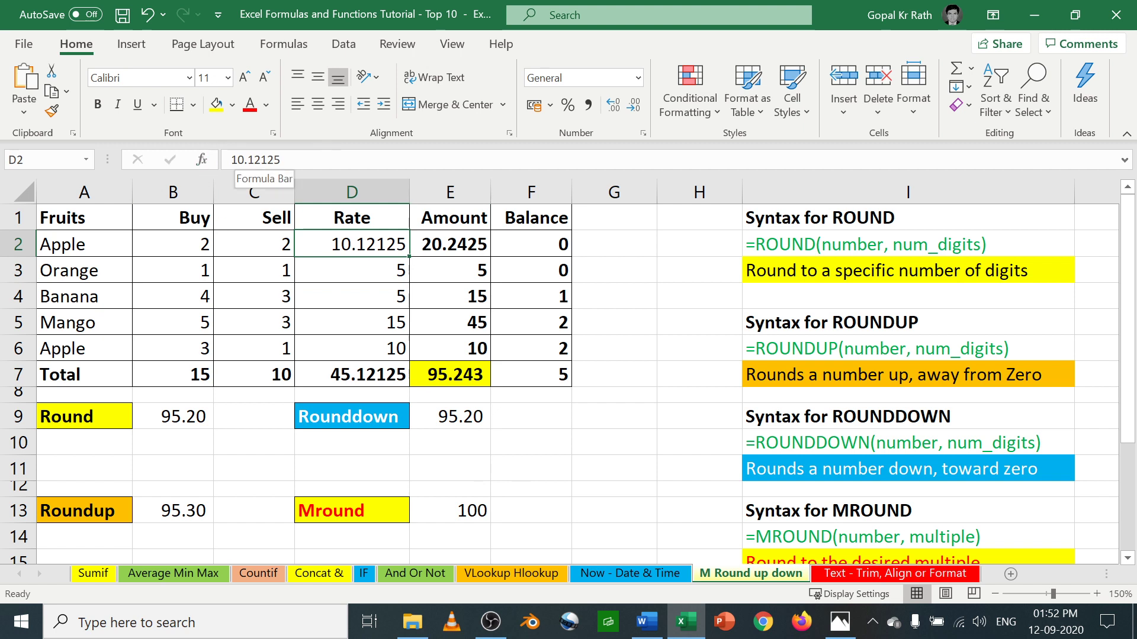
left_click(241, 160)
key("BackSpace")
key("BackSpace")
type("6")
key("Return")
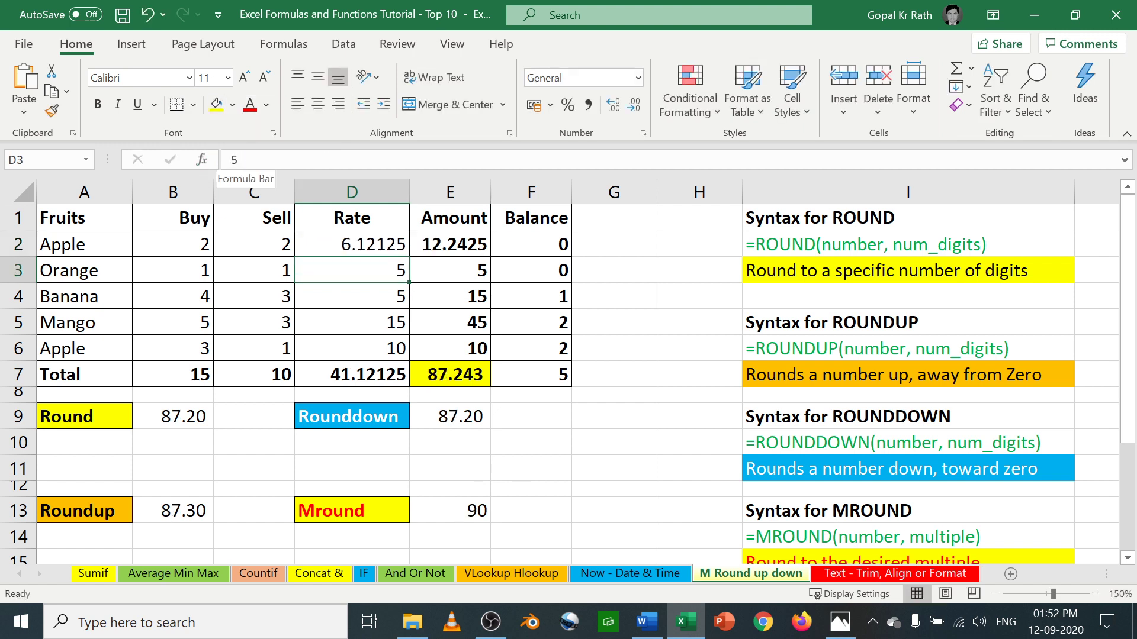
- Compare the total amount in E7 with the ROUNDDOWN result in E9 and inspect the MROUND formula in E13
left_click(452, 378)
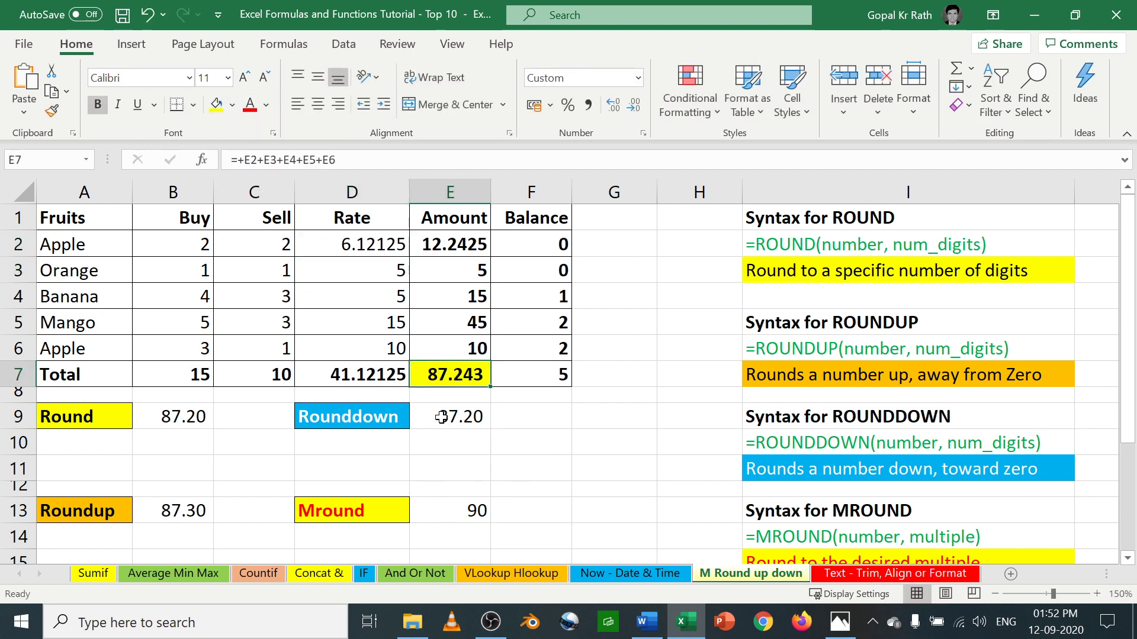
left_click(440, 417)
left_click(467, 513)
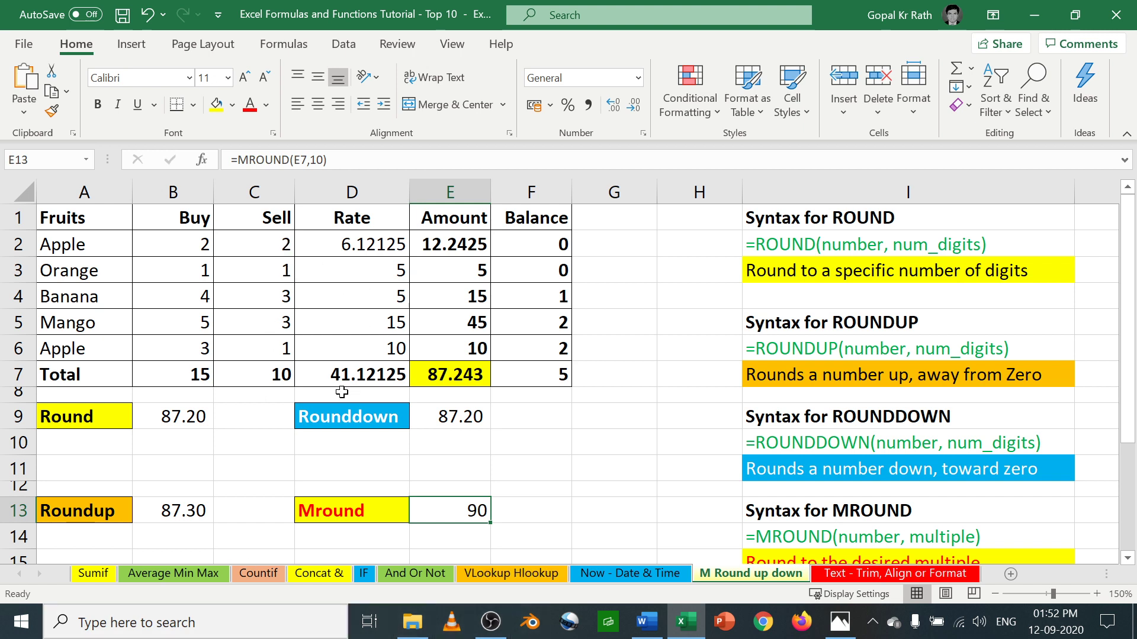
left_click_drag(202, 243, 570, 370)
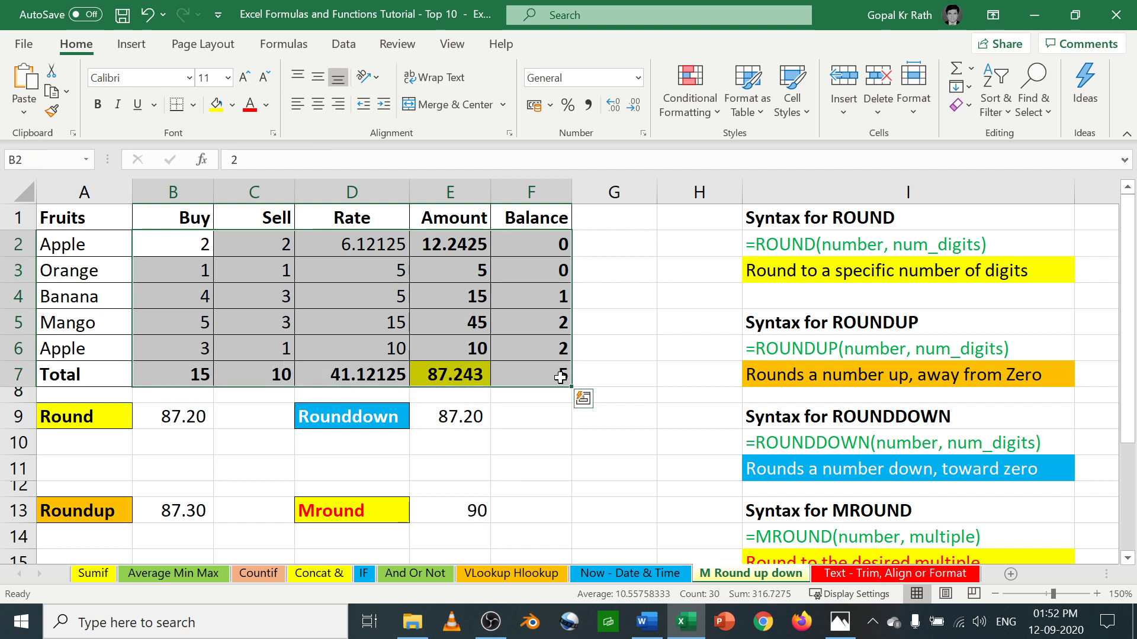
left_click(469, 508)
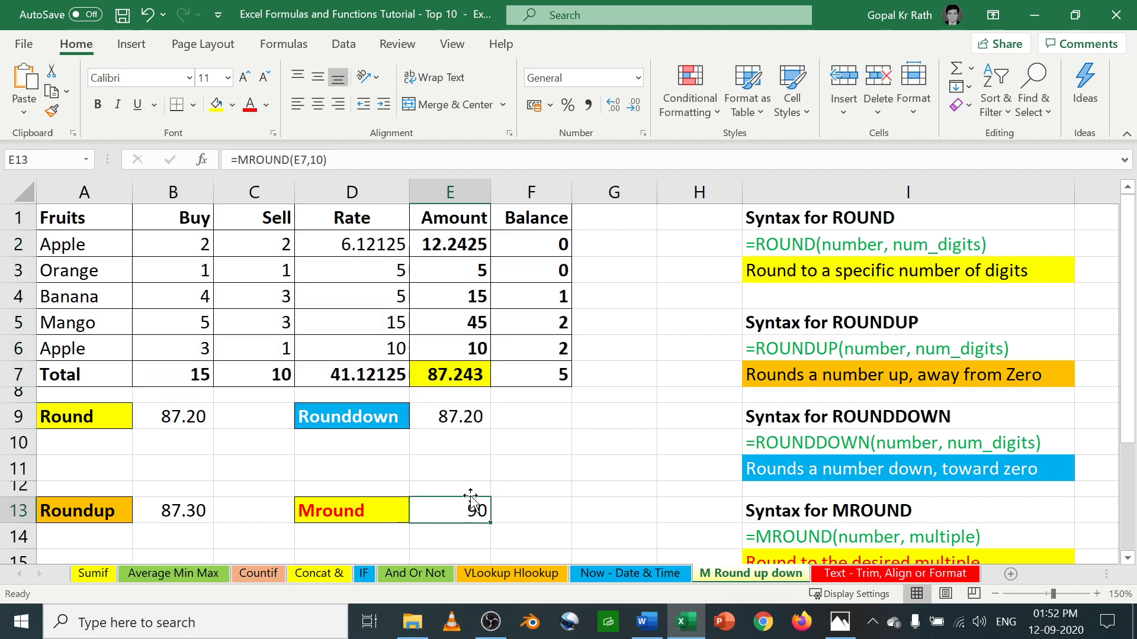
left_click(328, 171)
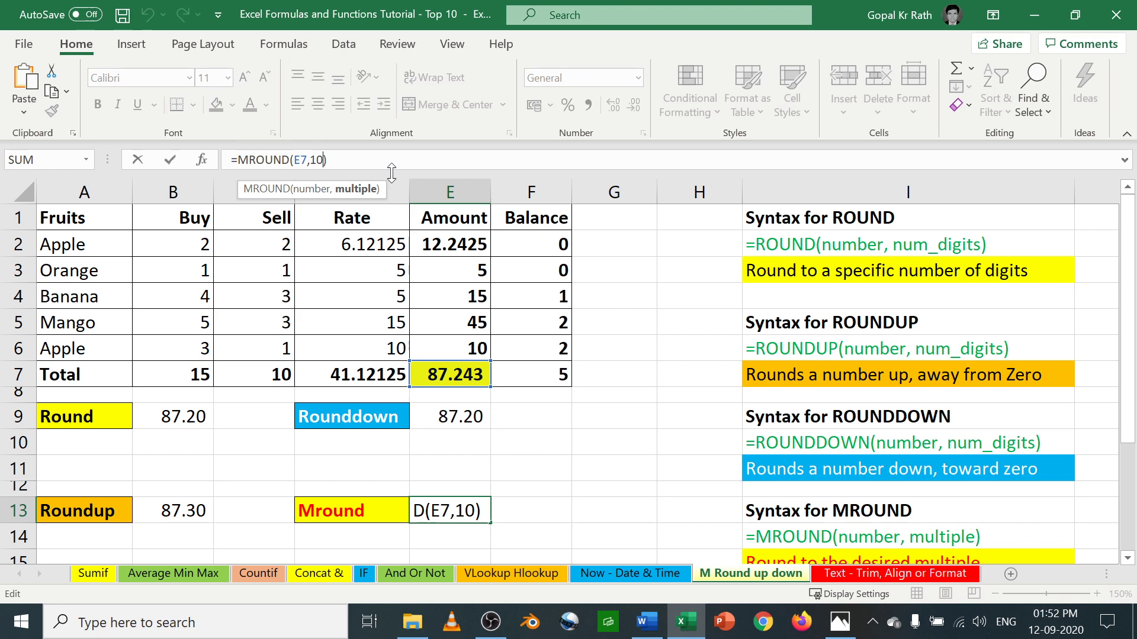
key("Return")
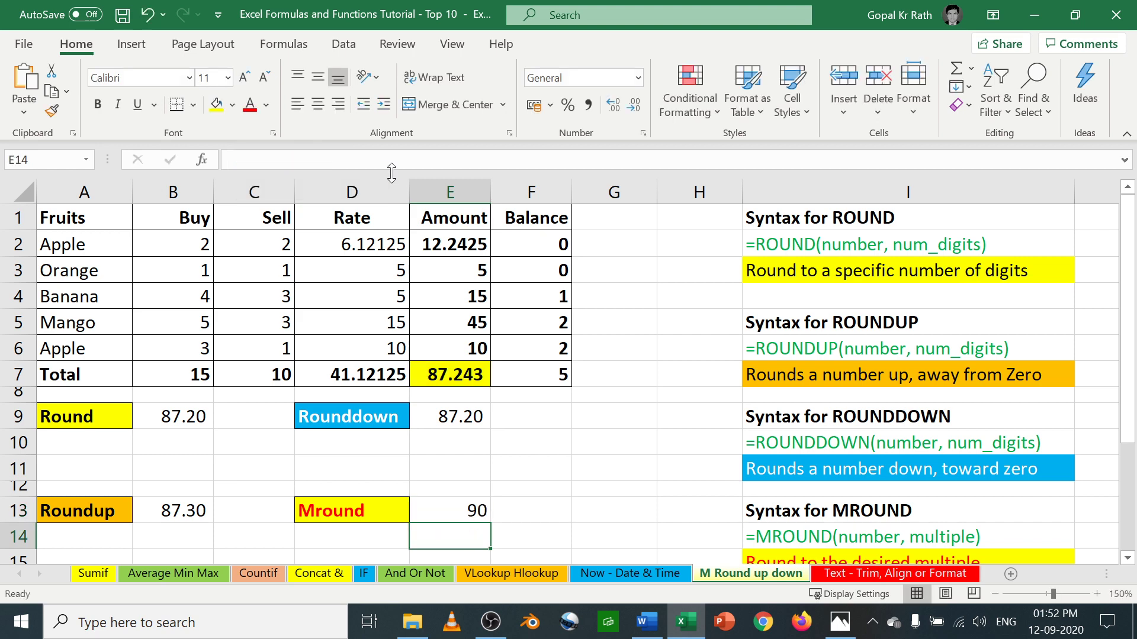
key("Up")
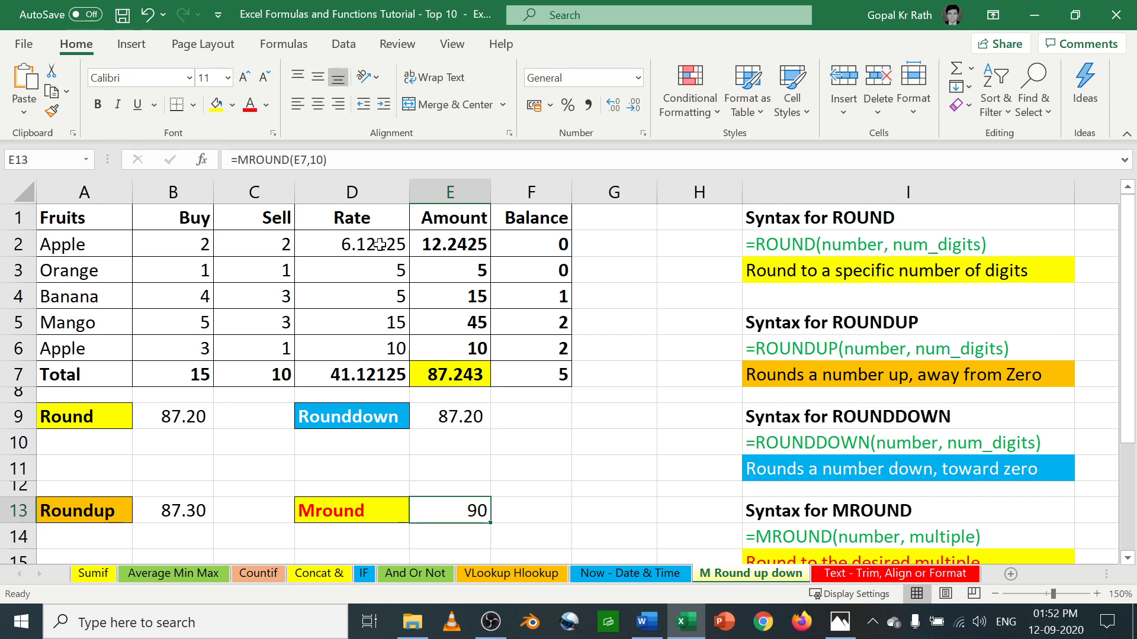
- Review the four rounding results together: ROUND in B9, ROUNDUP in B13, ROUNDDOWN in E9 and MROUND in E13
left_click(190, 416)
left_click_drag(190, 416, 452, 500)
left_click(453, 506)
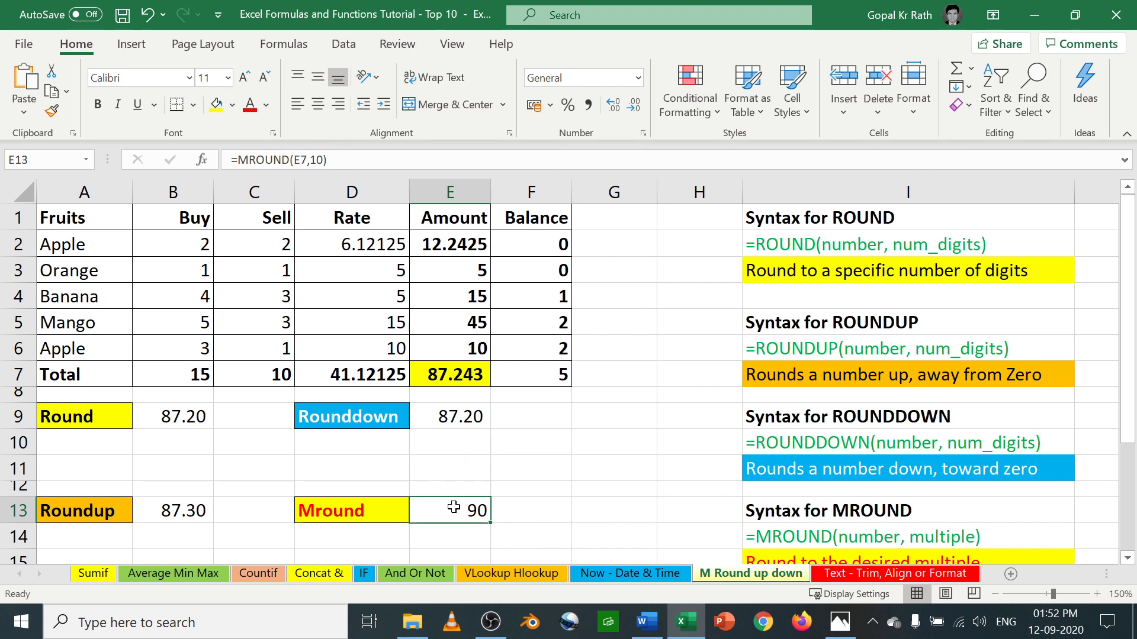
left_click_drag(185, 415, 441, 506)
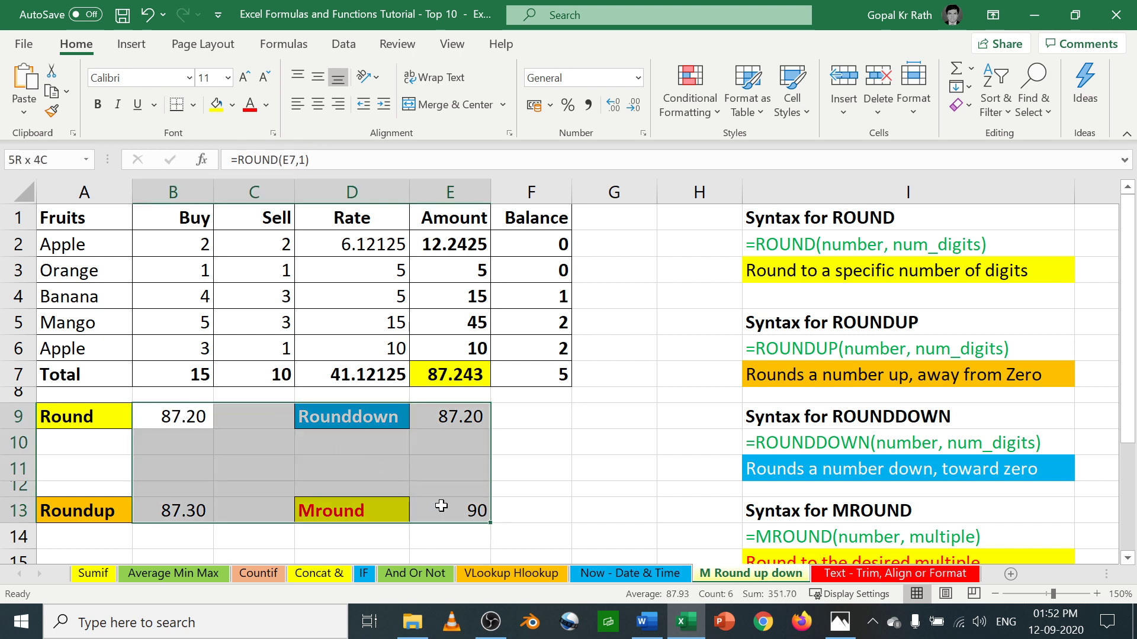
left_click(168, 507)
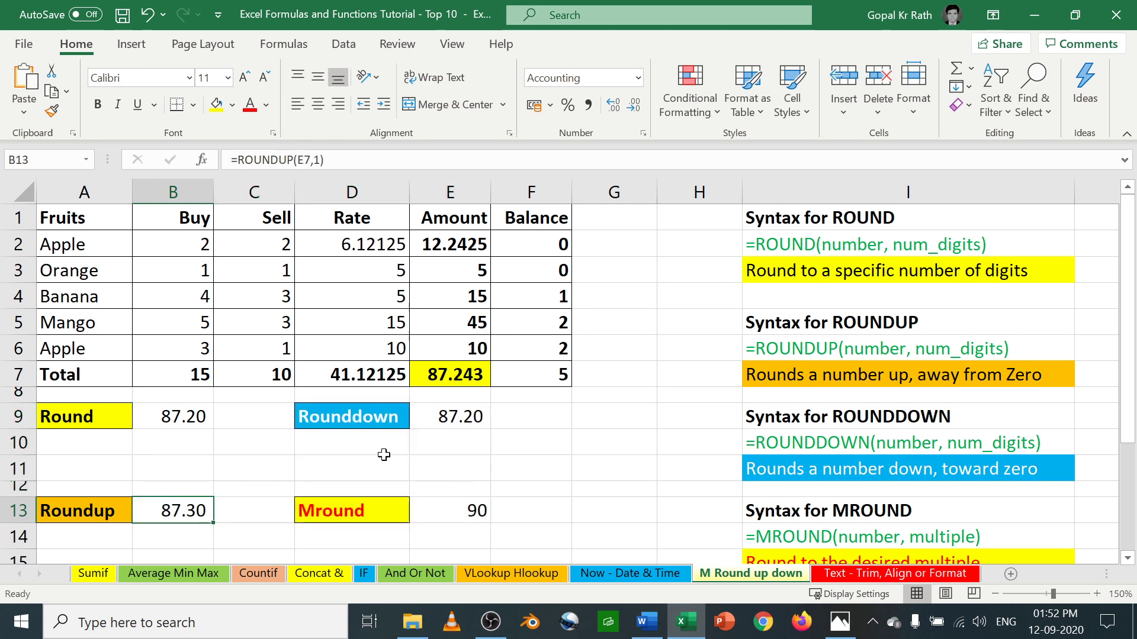
left_click(432, 422)
left_click(461, 506)
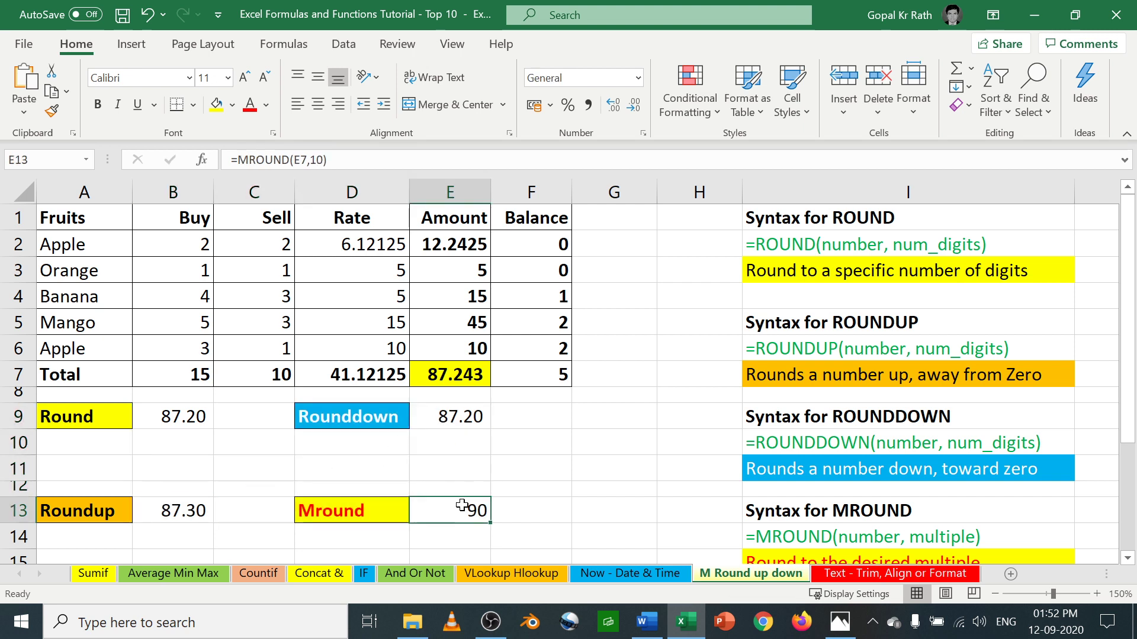
- Open the "Text - Trim, Align or Format" sheet and look over its text function examples
left_click(843, 573)
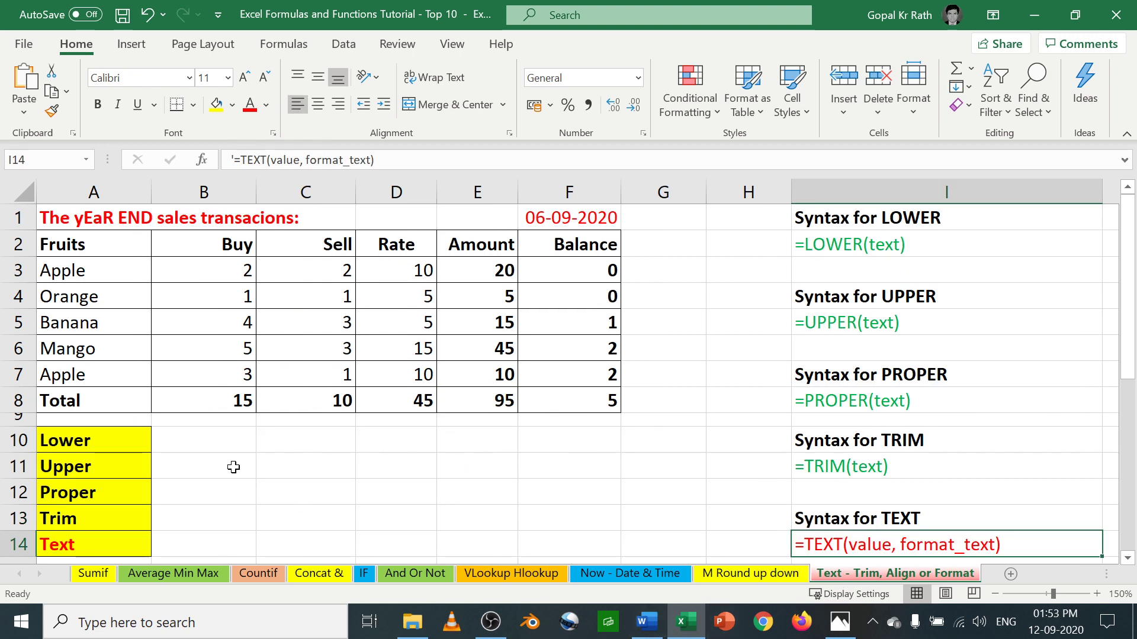
left_click(183, 437)
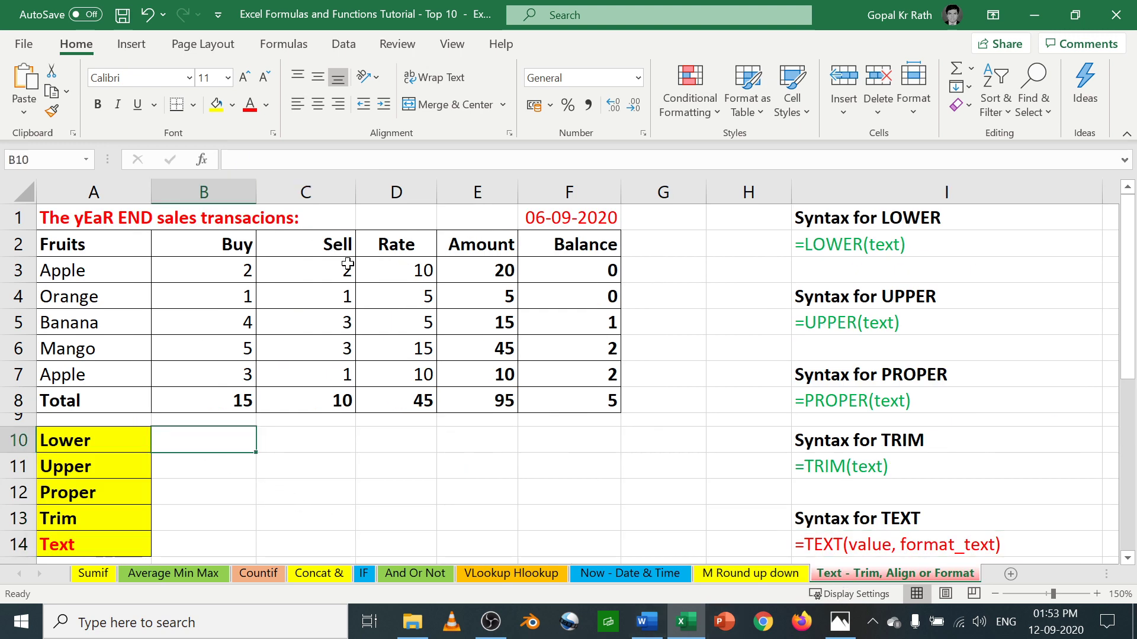
scroll(490, 369, "down", 2)
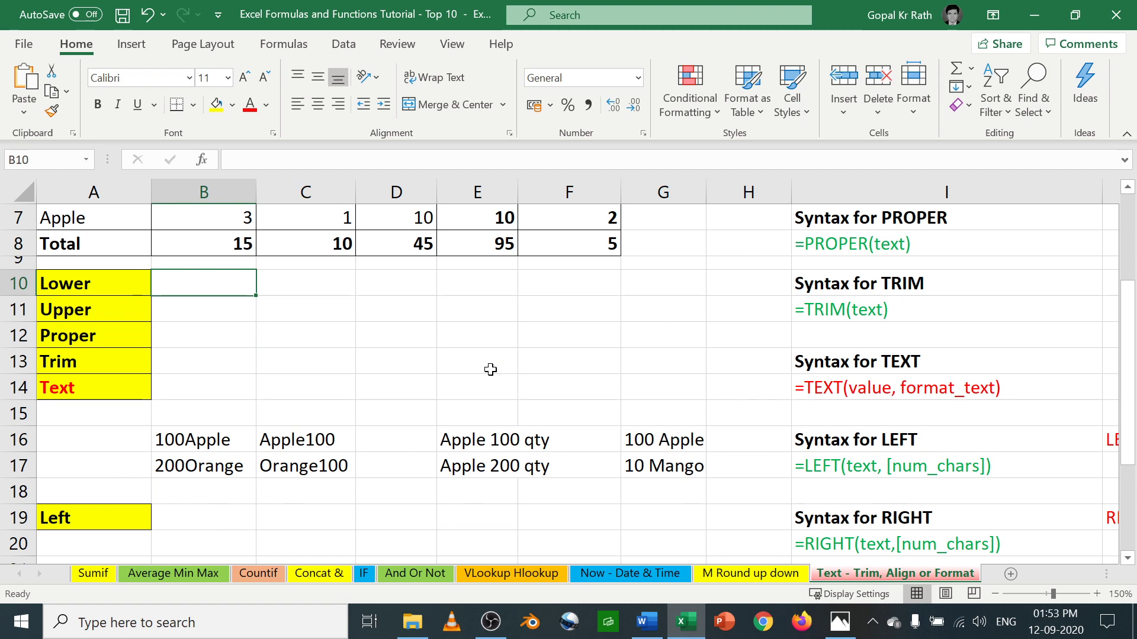
scroll(490, 369, "up", 2)
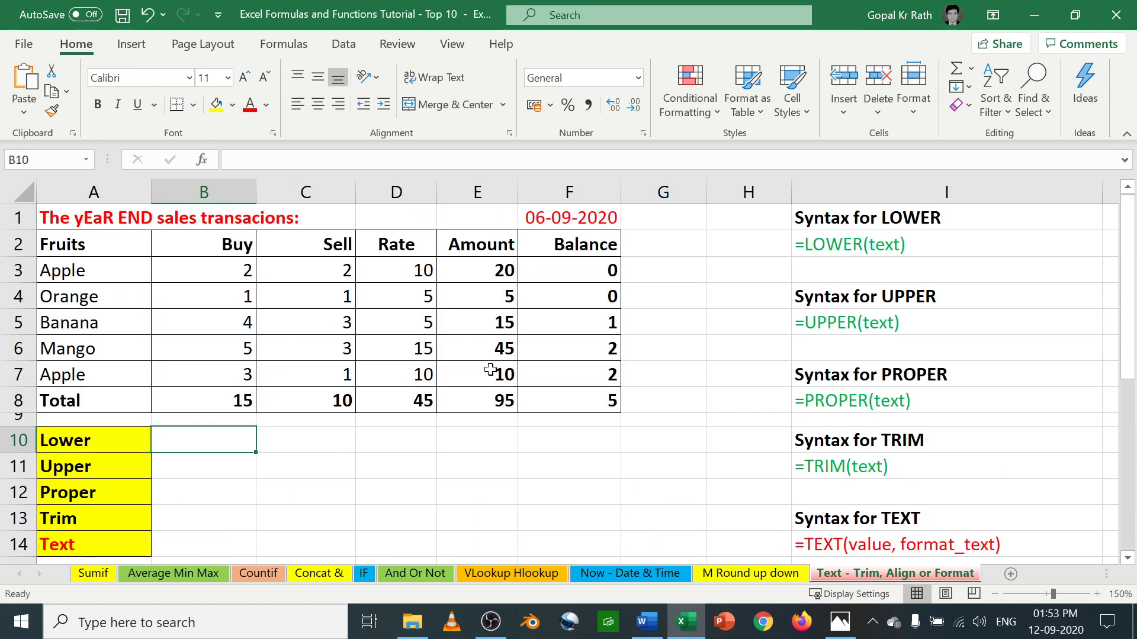
- Examine the mixed-case title text in A1 and the Lower, Upper, Proper and Trim labels in A10:A13
left_click(58, 215)
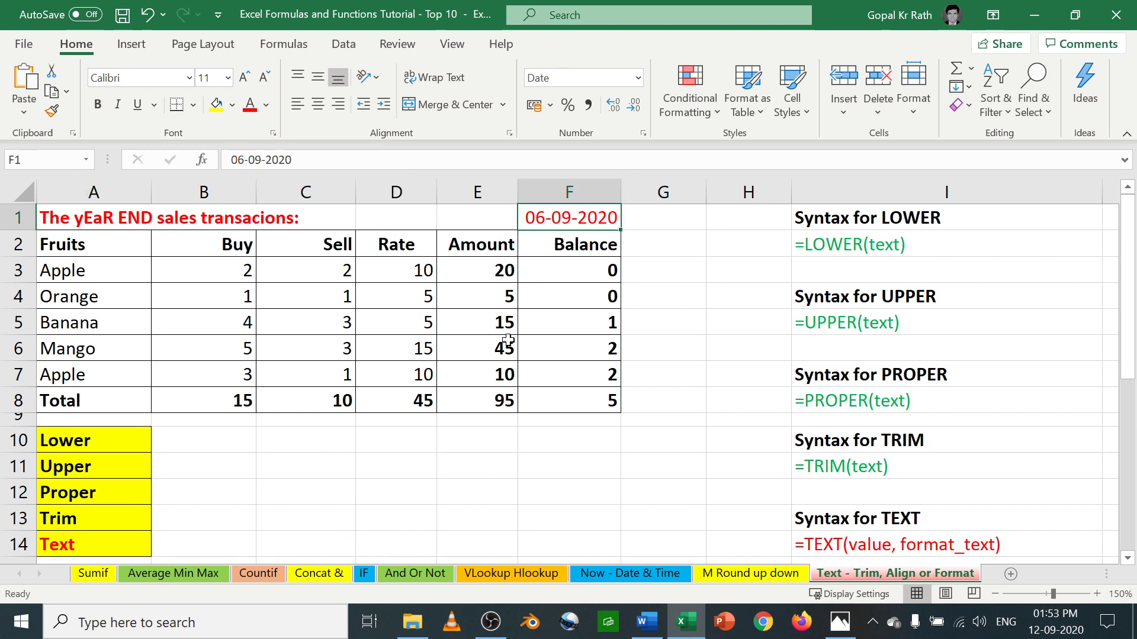
left_click(64, 220)
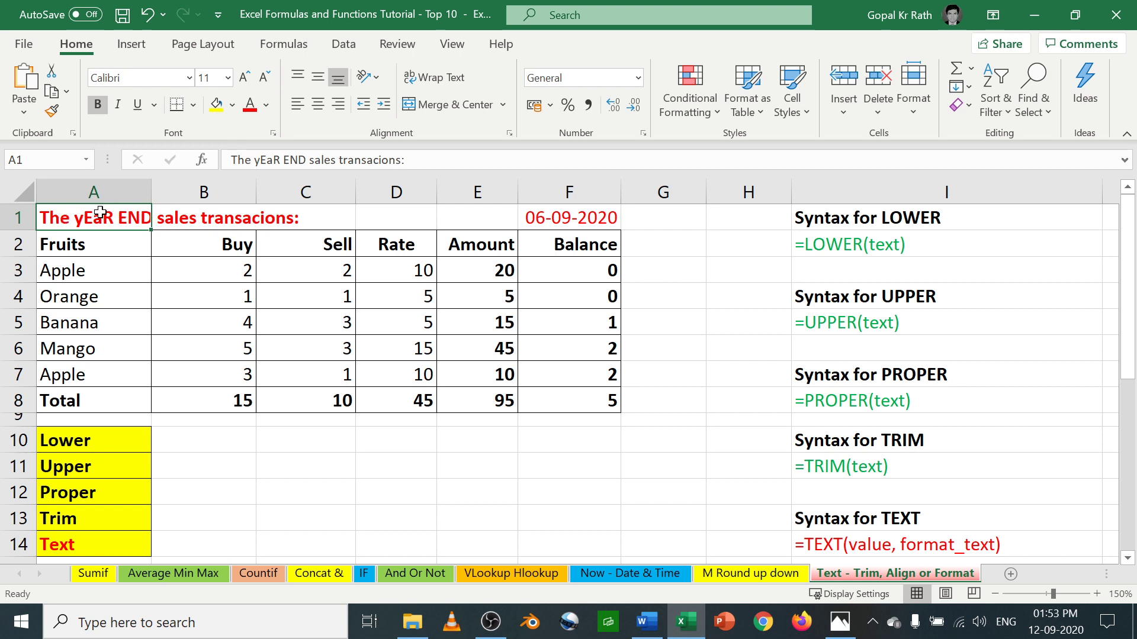
key("F2")
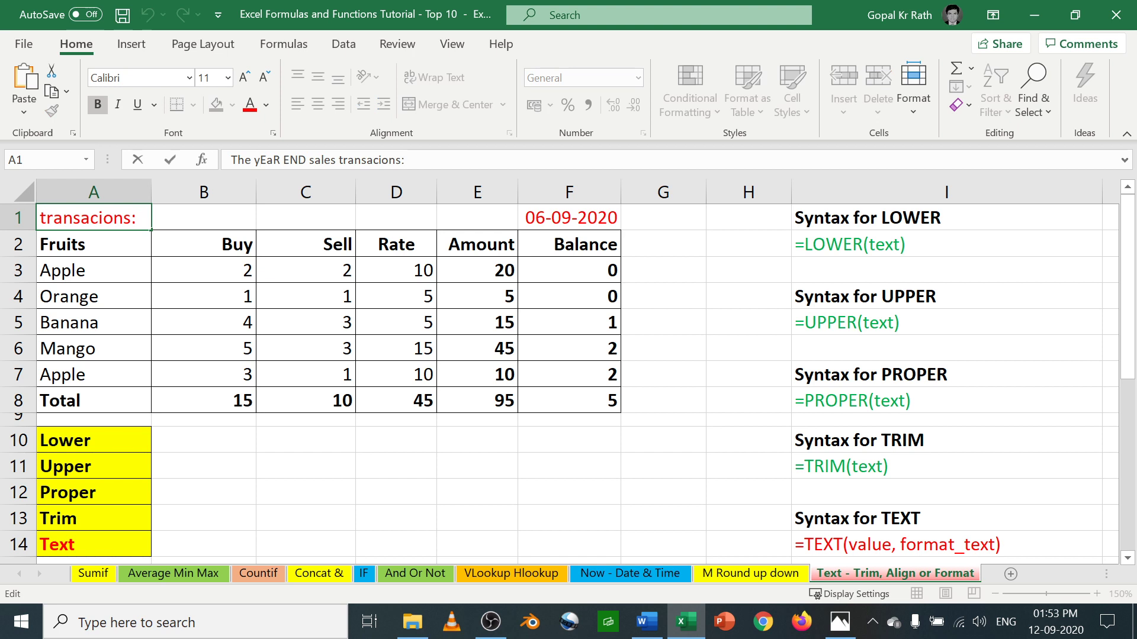
key("Escape")
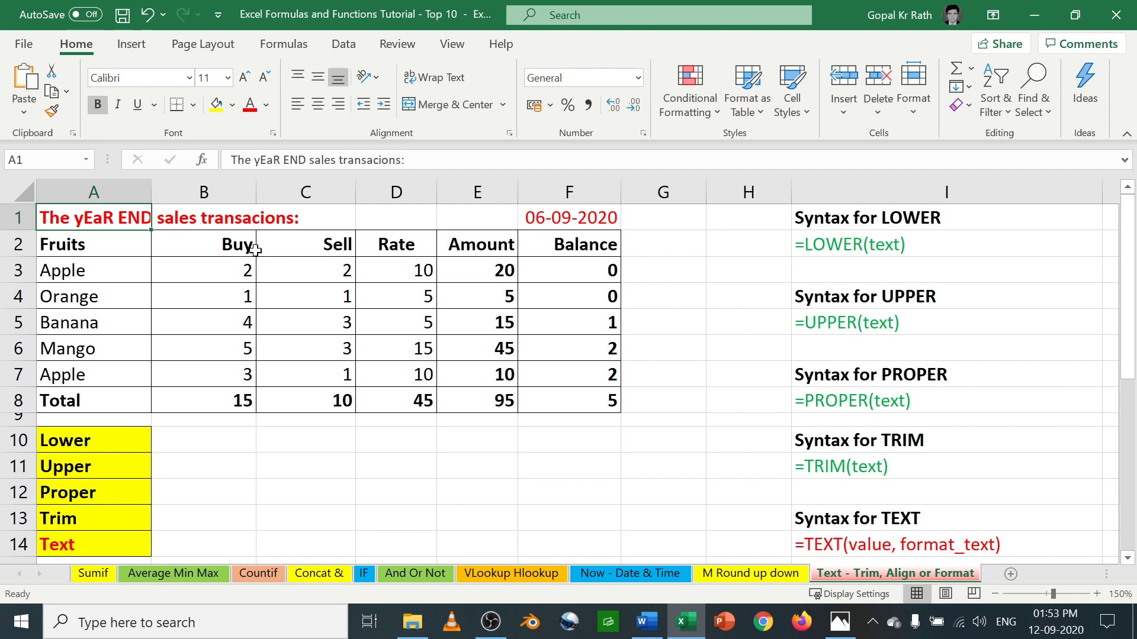
left_click(198, 442)
left_click_drag(104, 443, 89, 514)
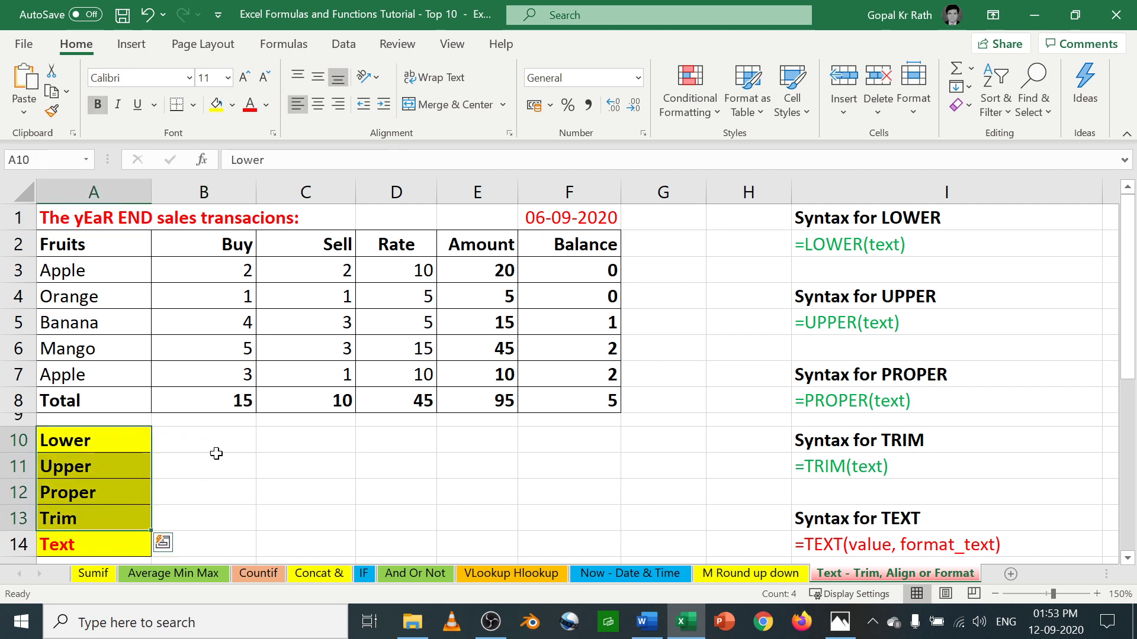
- Enter =LOWER(A1) in B10 to convert the title to lowercase, and check the formula
left_click(198, 439)
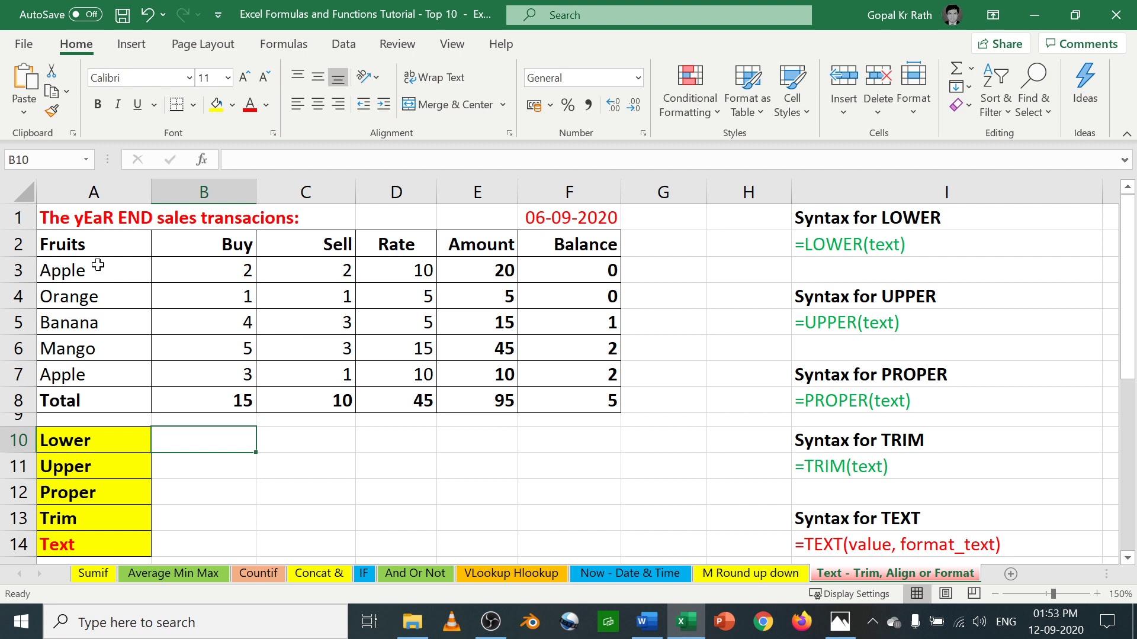
left_click(55, 219)
left_click(179, 445)
type("=lower")
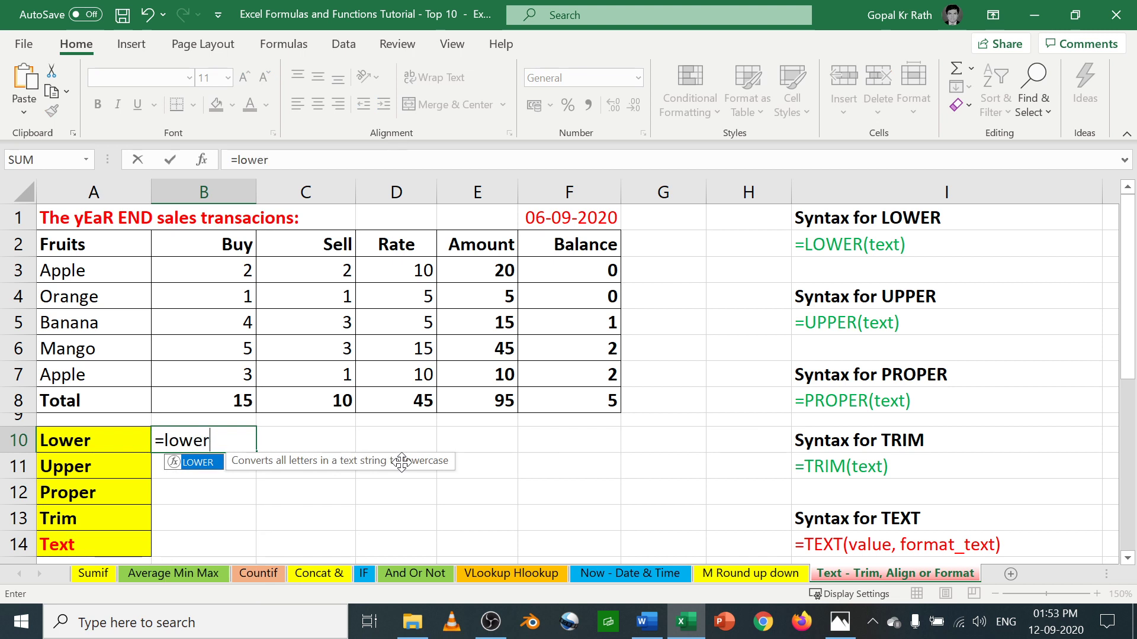
key("Tab")
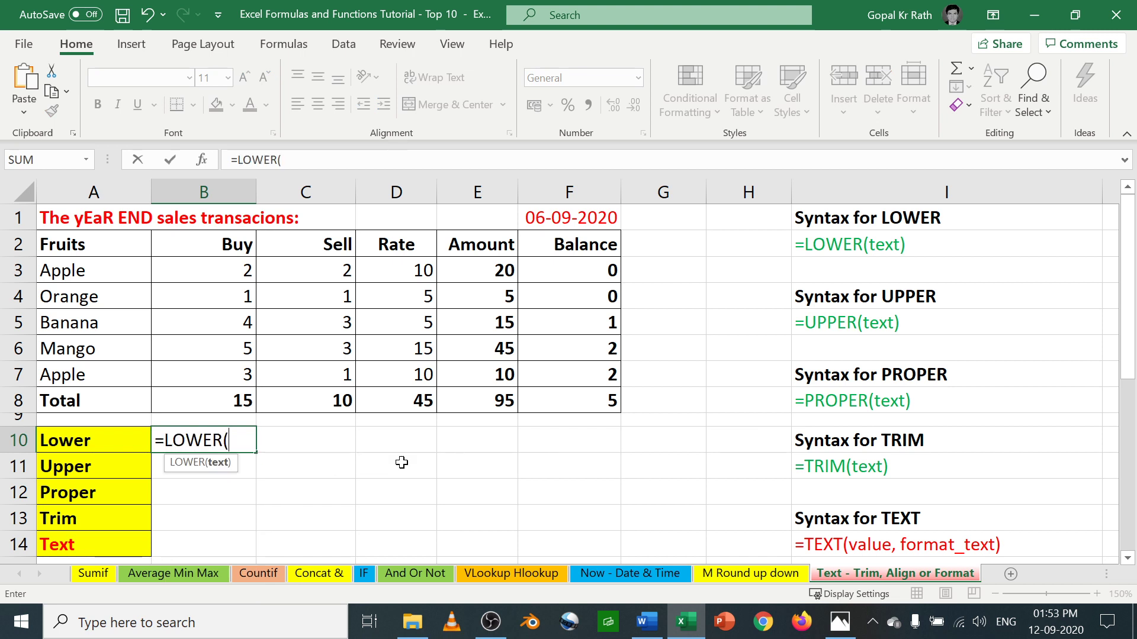
left_click(59, 217)
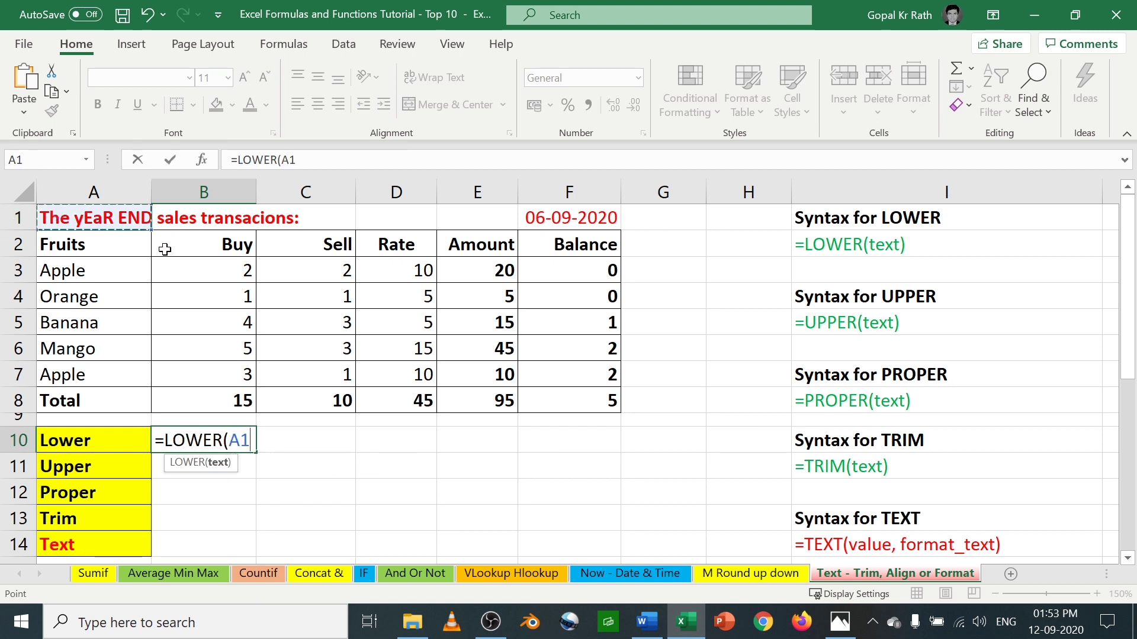
type(")")
key("Return")
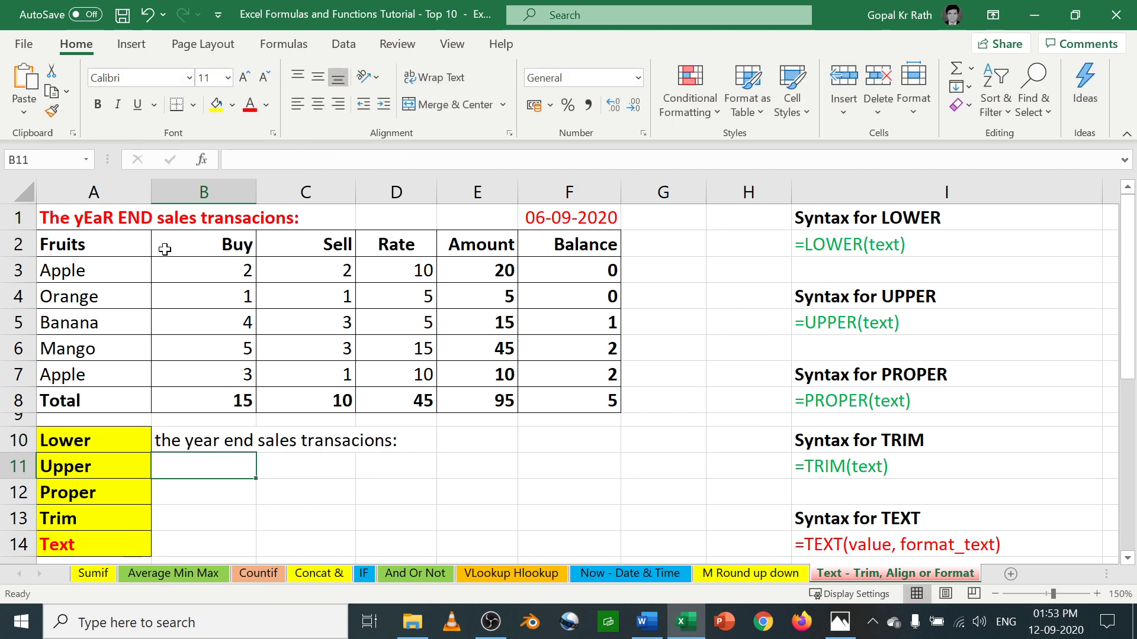
key("Up")
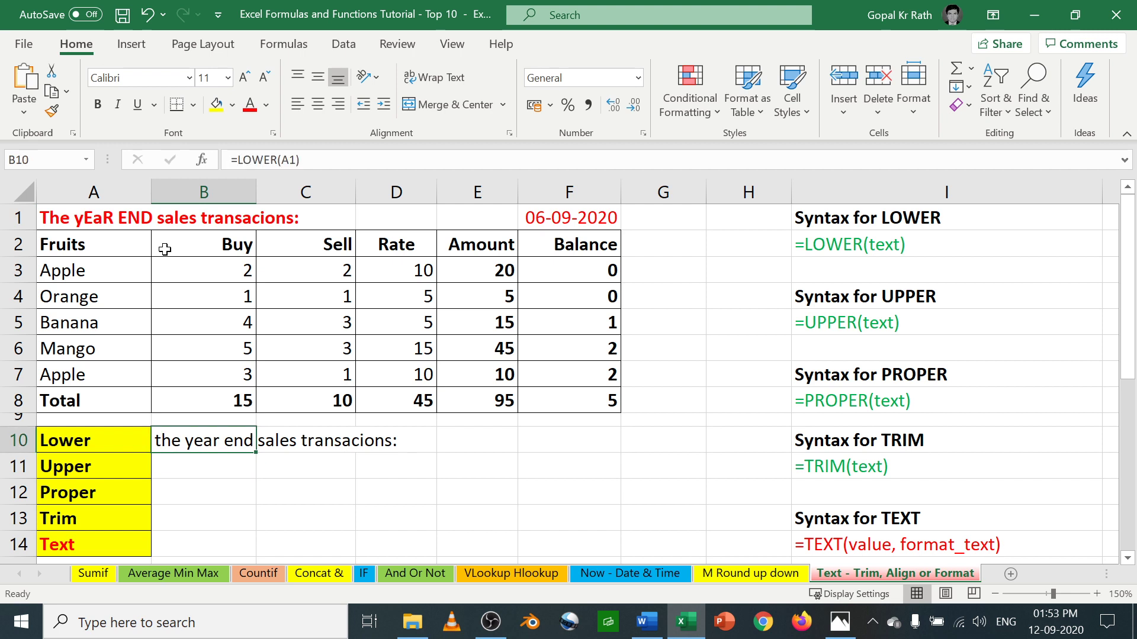
key("Down")
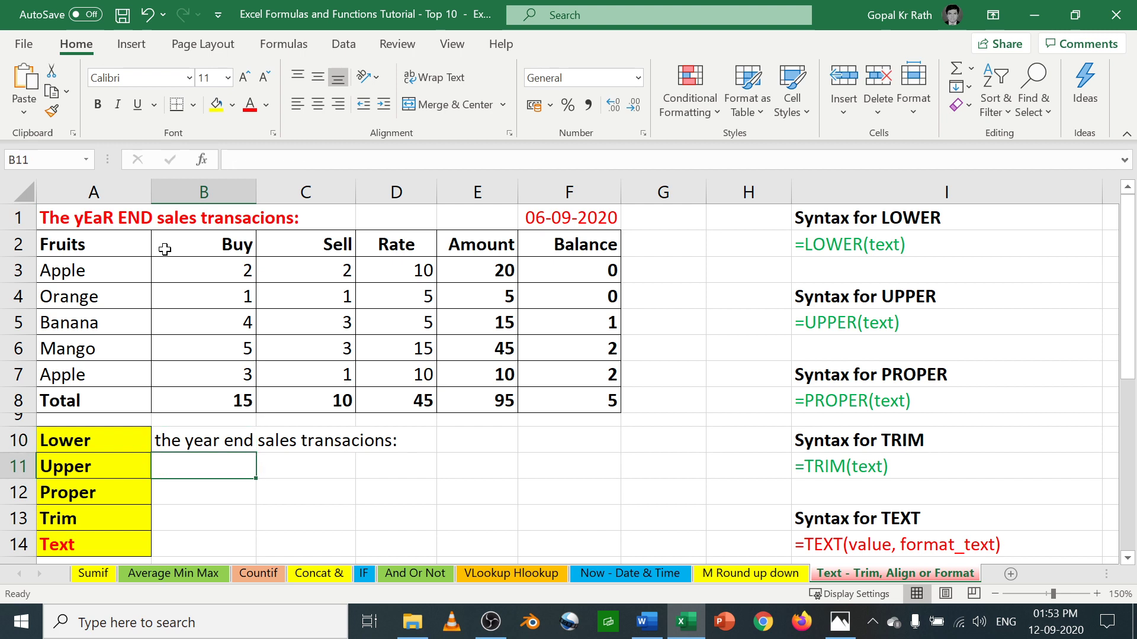
- Enter =UPPER(A1) in B11 to convert the title to uppercase, and check the formula
left_click(58, 219)
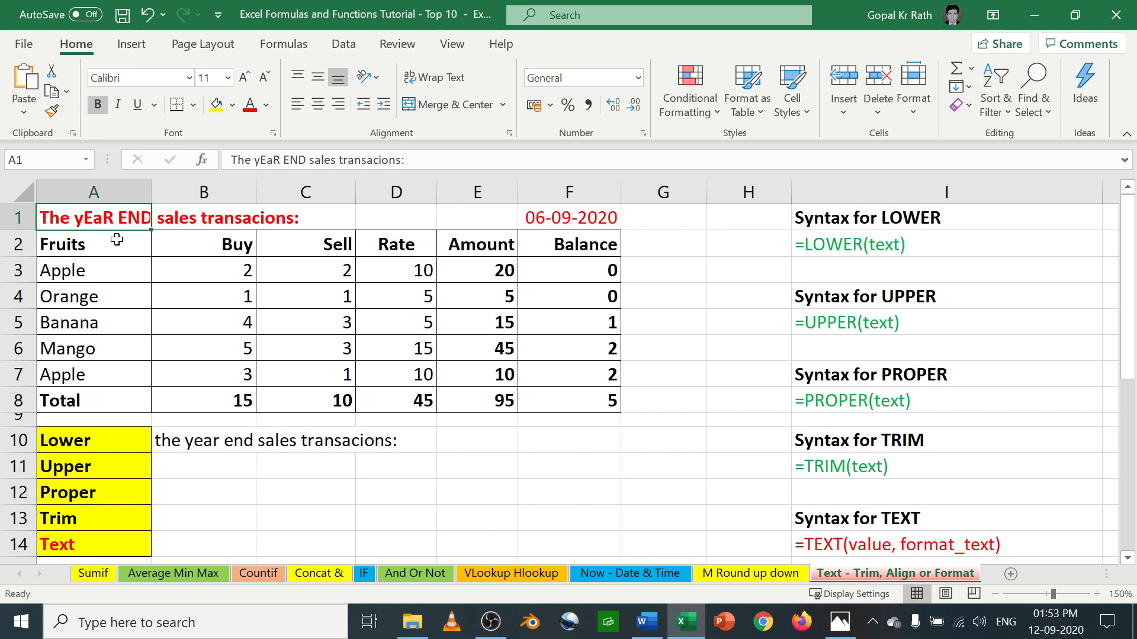
left_click(178, 468)
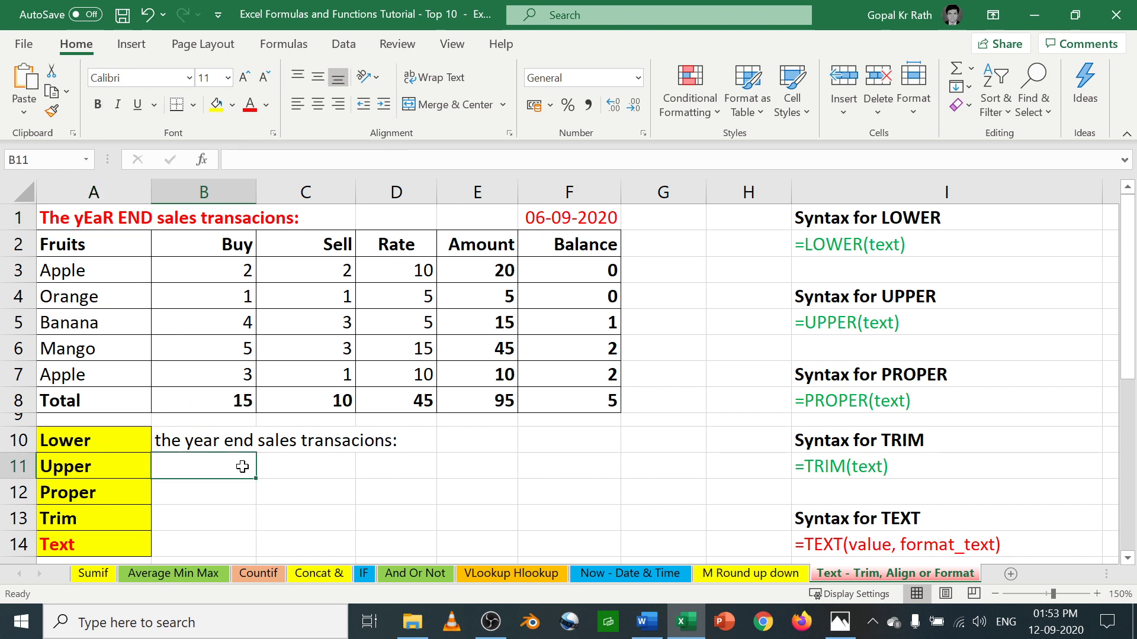
type("=upper")
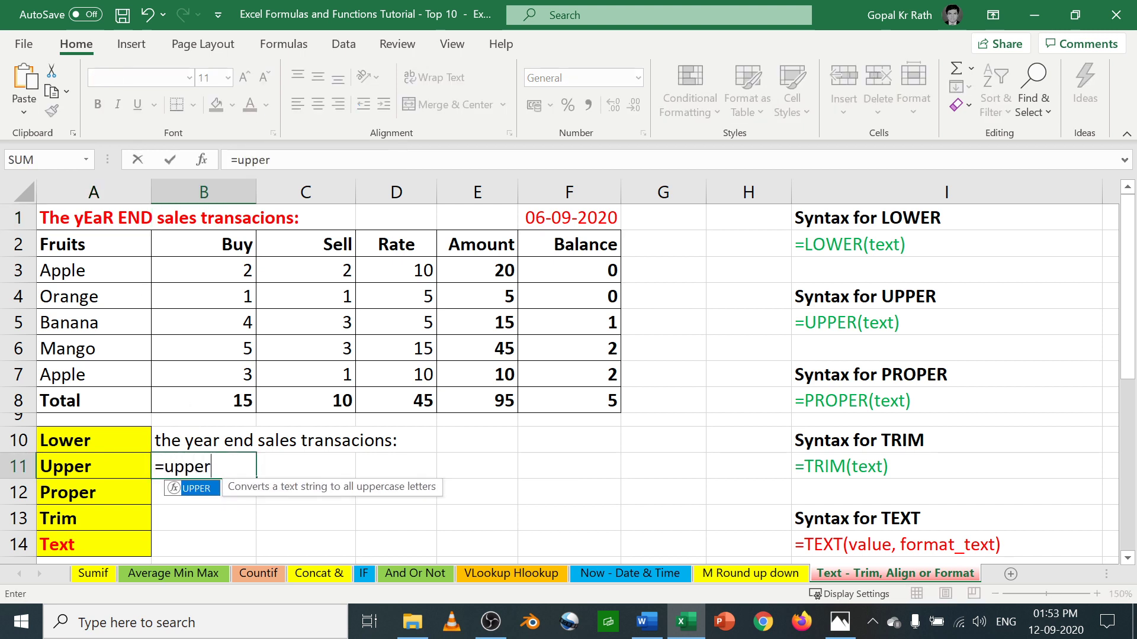
key("Tab")
left_click(122, 228)
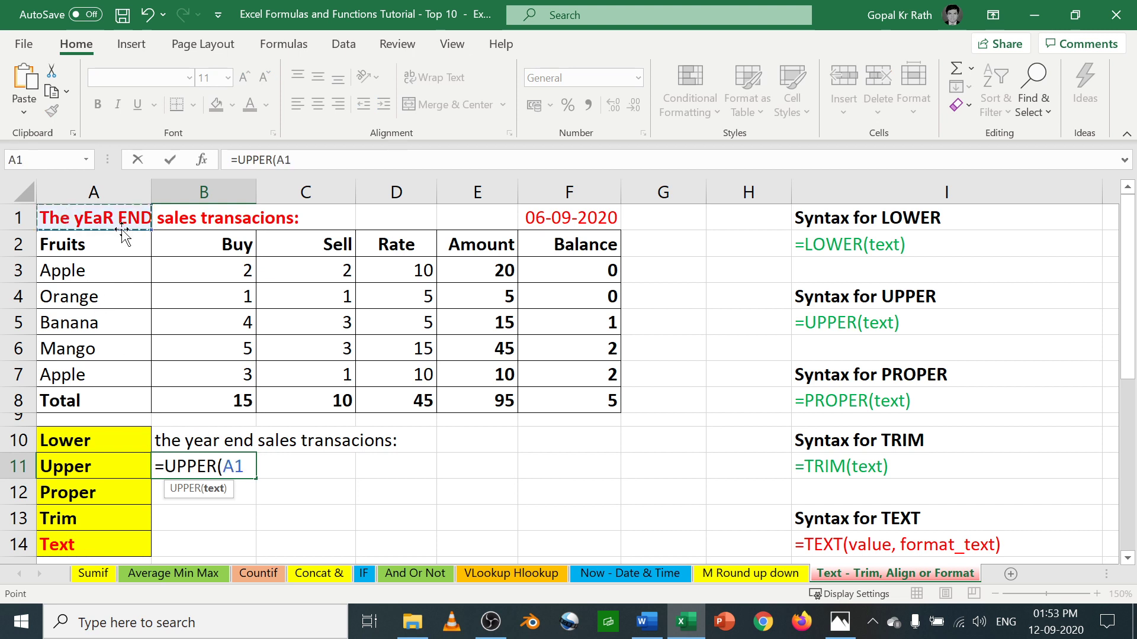
type(")")
key("Return")
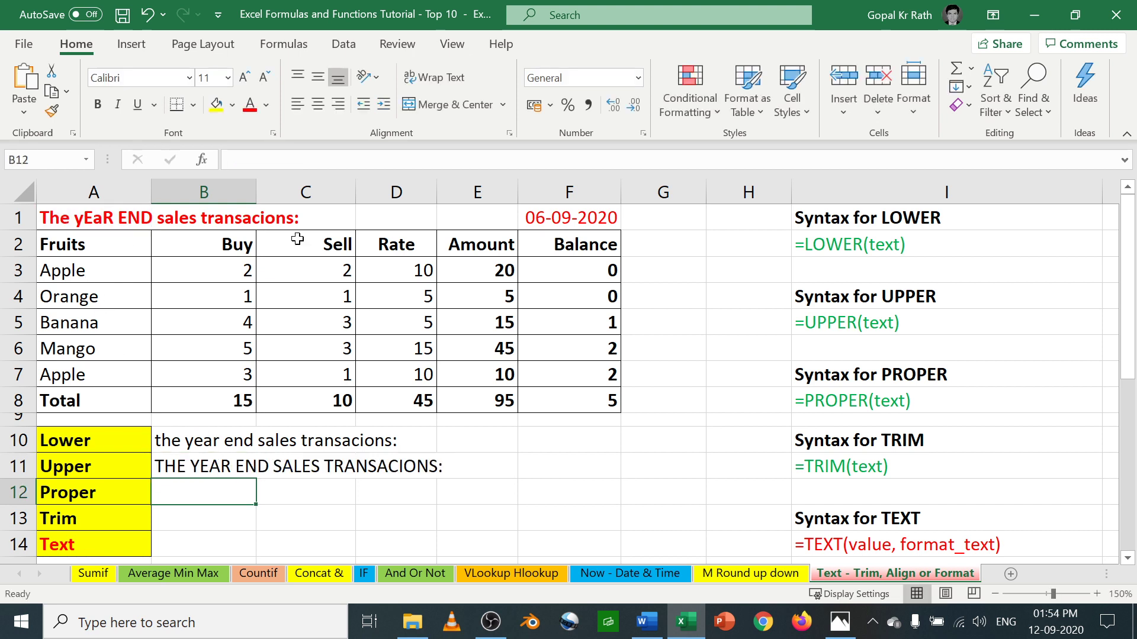
key("Up")
key("Down")
- Enter =PROPER(A1) in B12 to capitalize each word of the title, and check the formula
type("=")
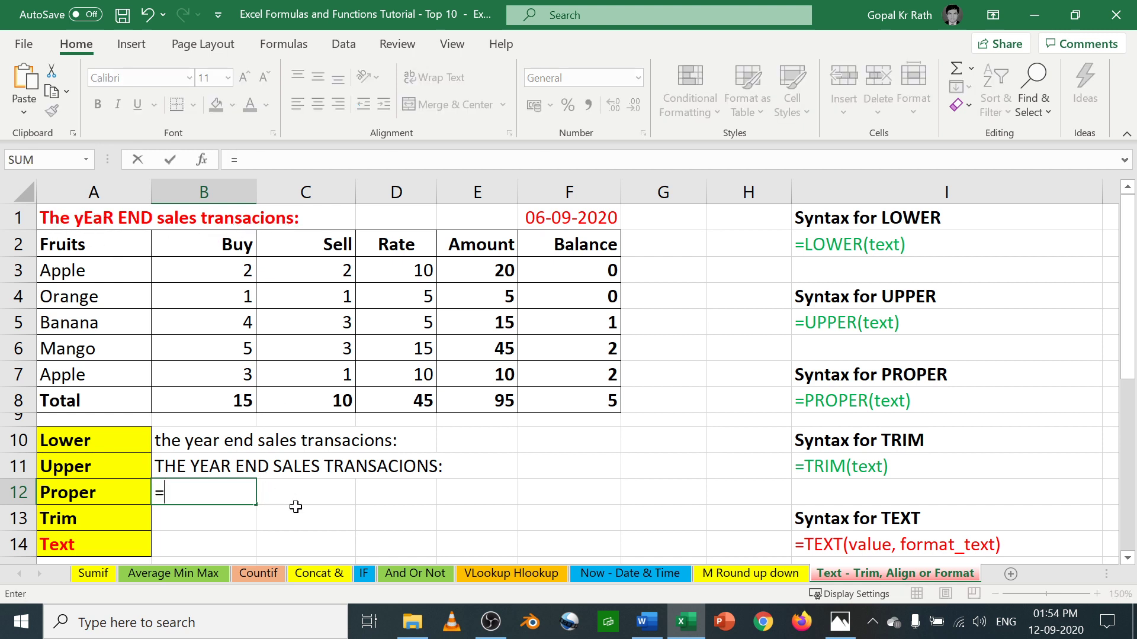
type("proper")
key("Tab")
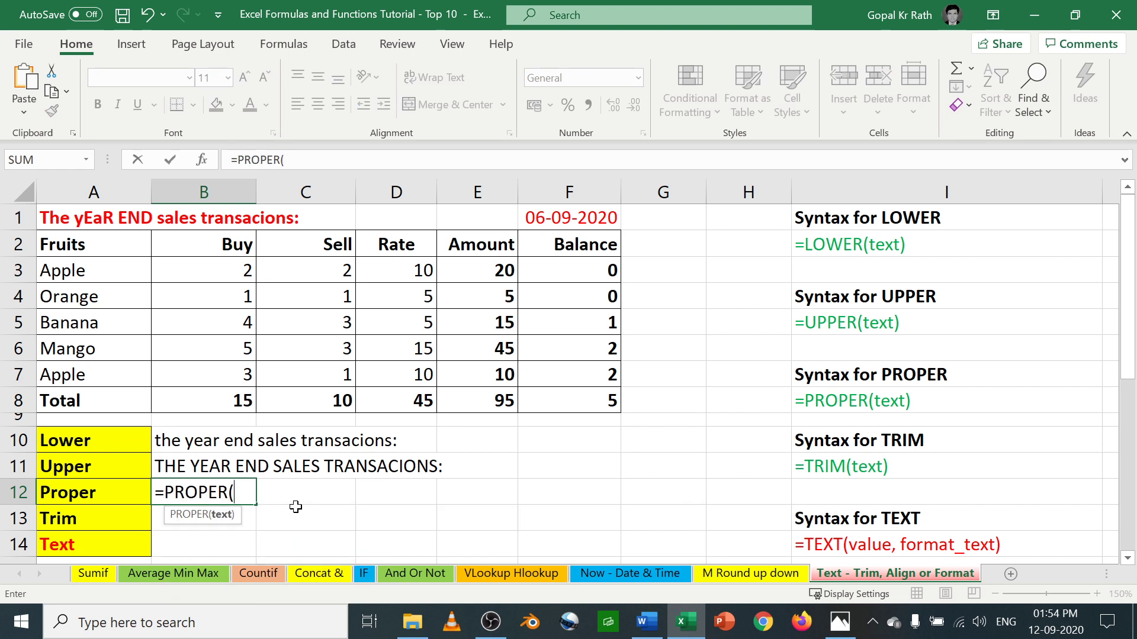
left_click(52, 217)
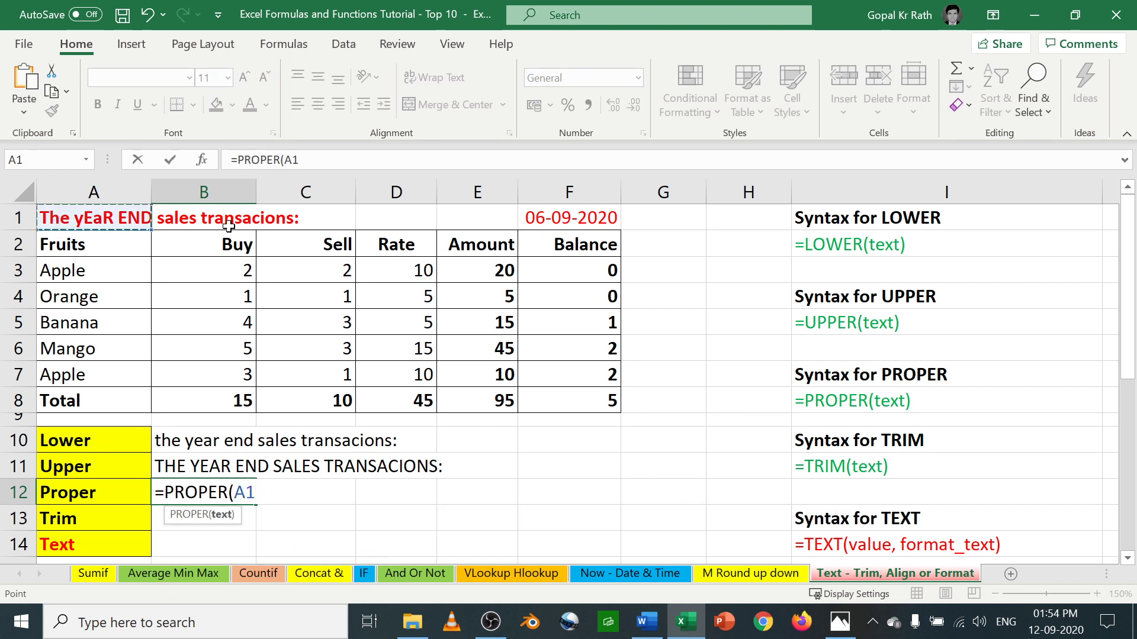
type(")")
key("Return")
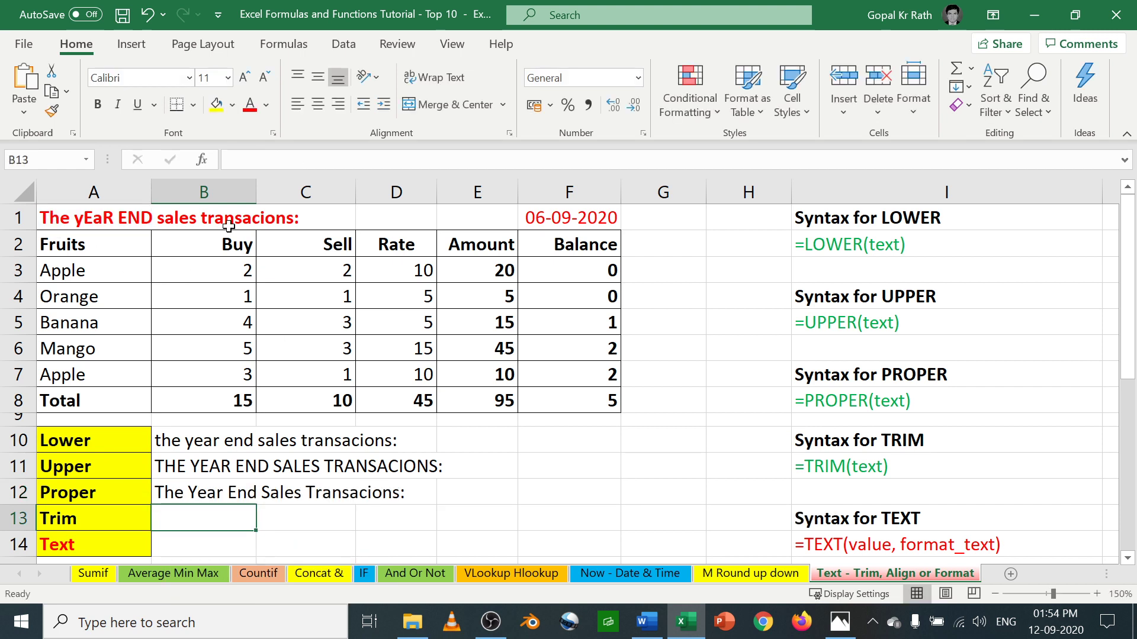
key("Up")
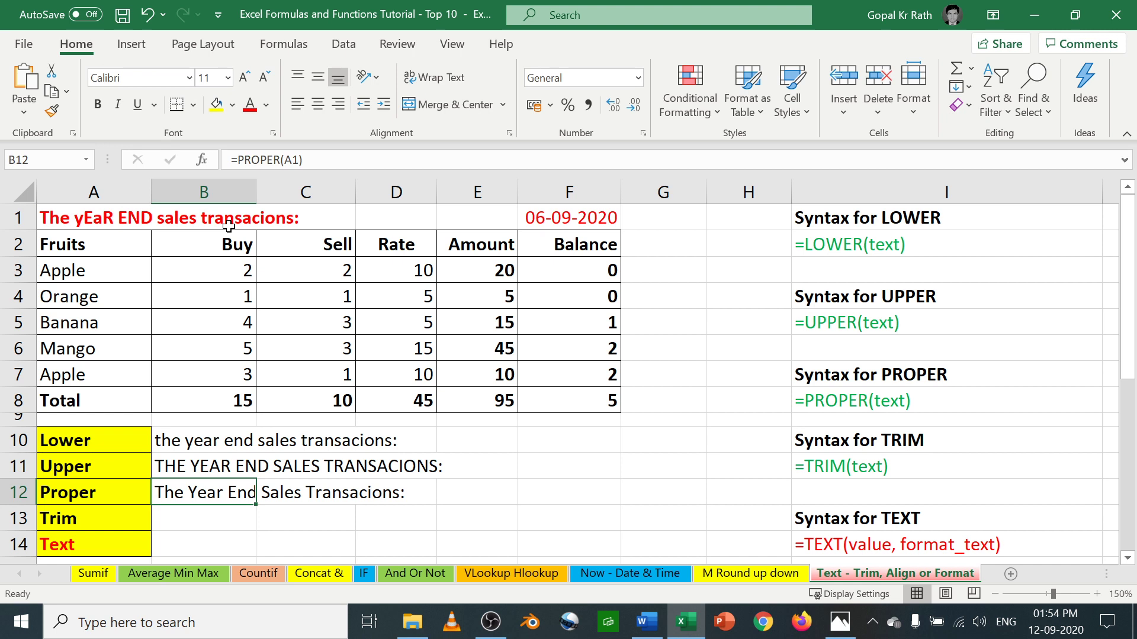
- Insert a run of leading spaces before the title text in A1 as sample text for TRIM
key("Down")
key("Left")
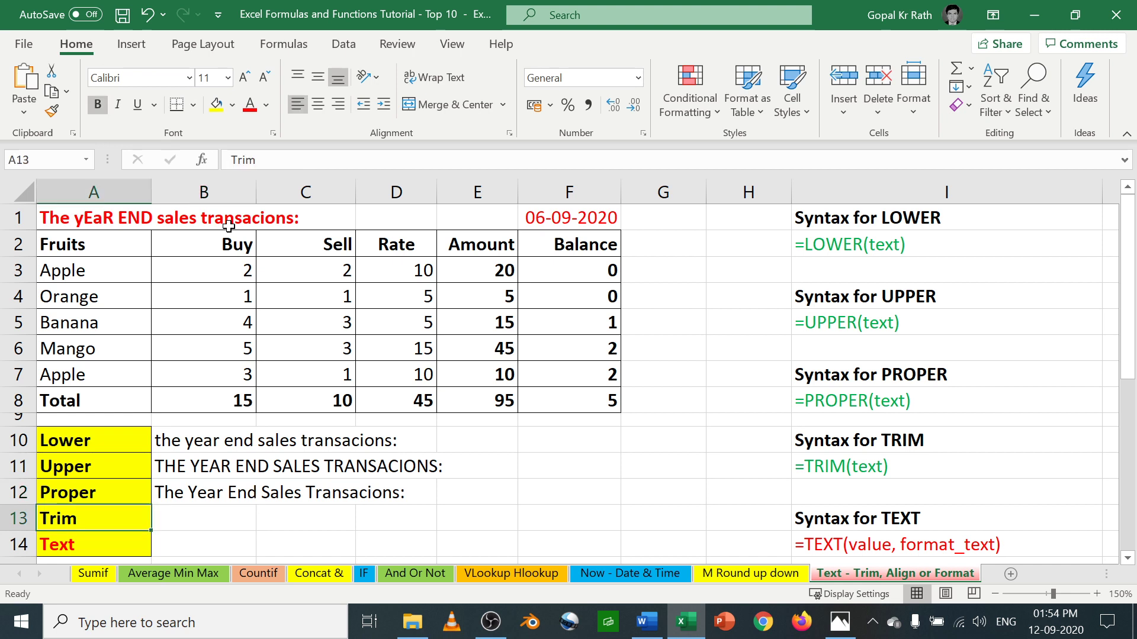
key("Right")
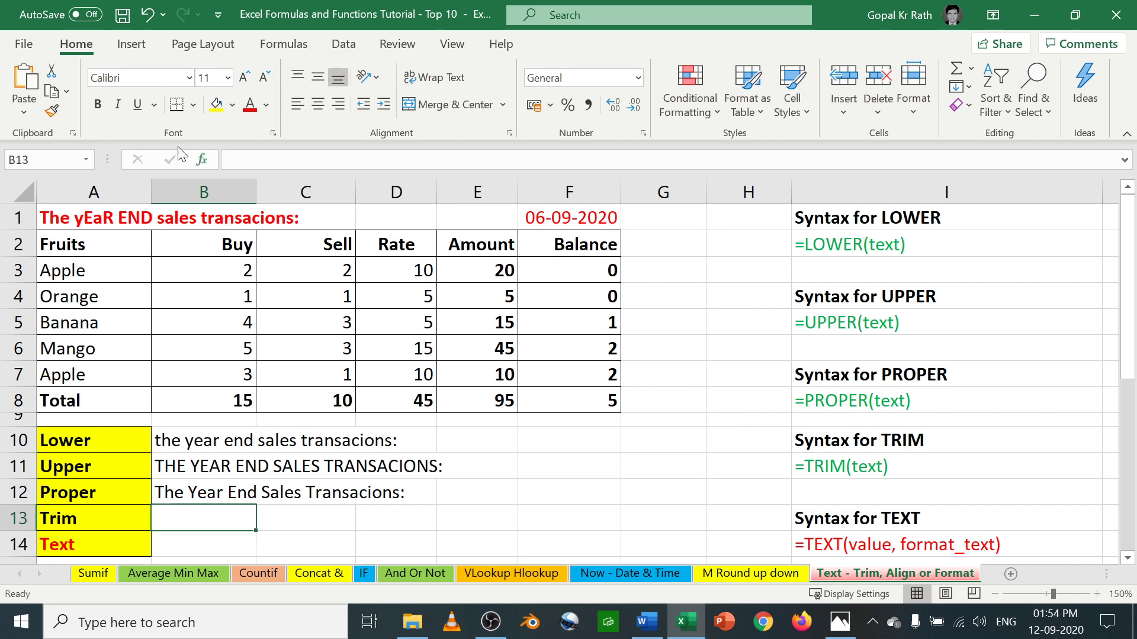
left_click(156, 215)
key("F2")
key("Escape")
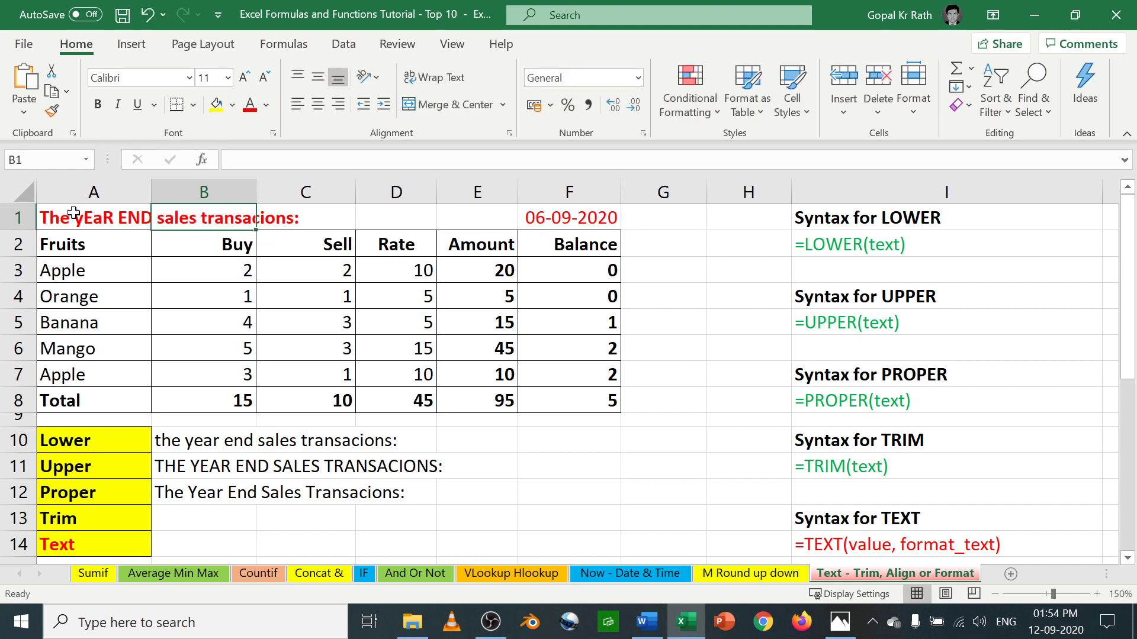
left_click(73, 213)
key("F2")
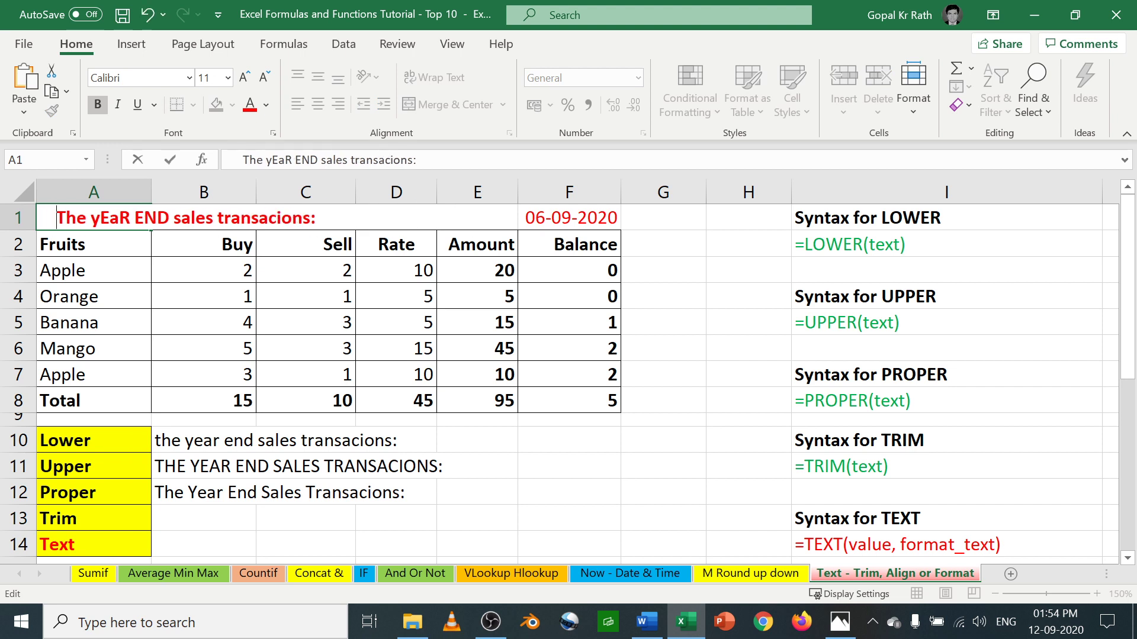
key("Return")
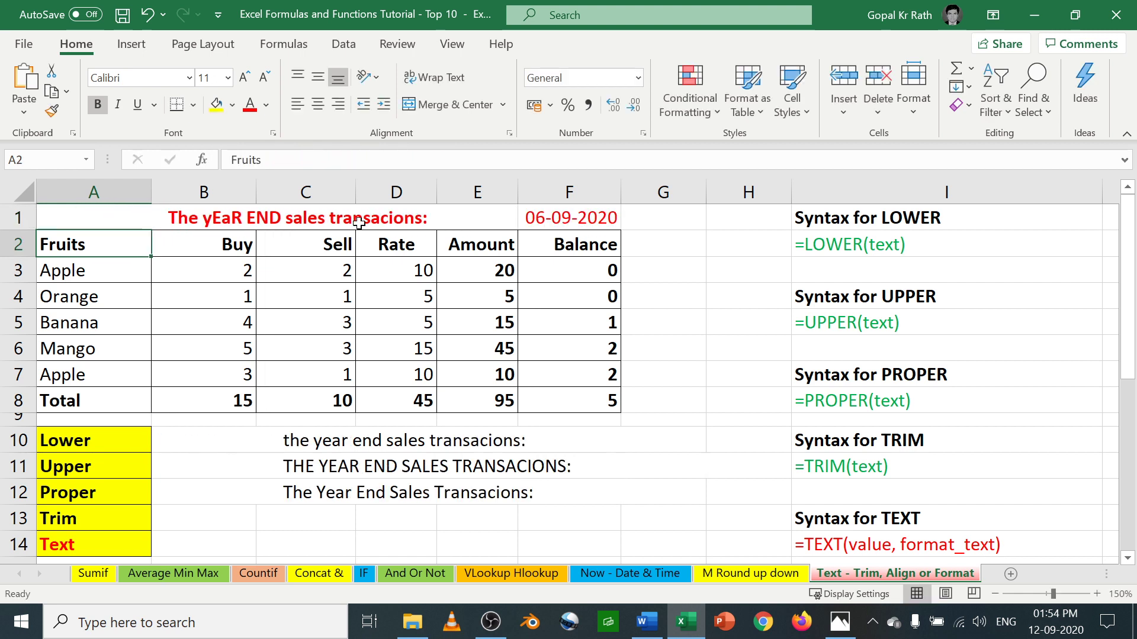
key("Up")
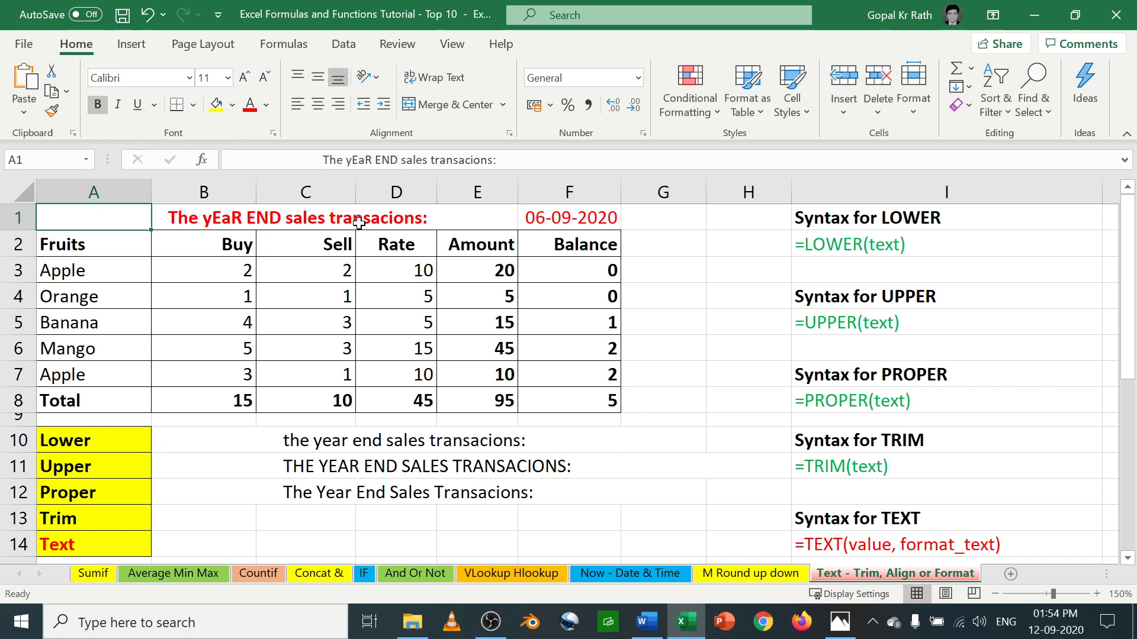
- Enter =TRIM(A1) in B13 to strip the title's extra spaces, and check the formula
left_click(190, 517)
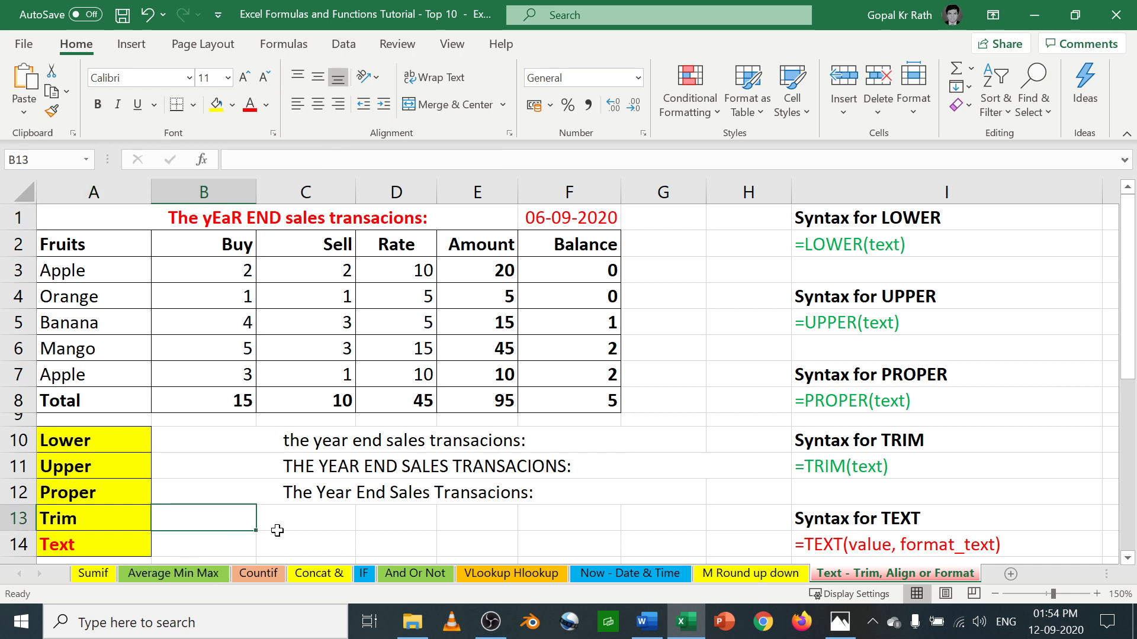
type("=tri")
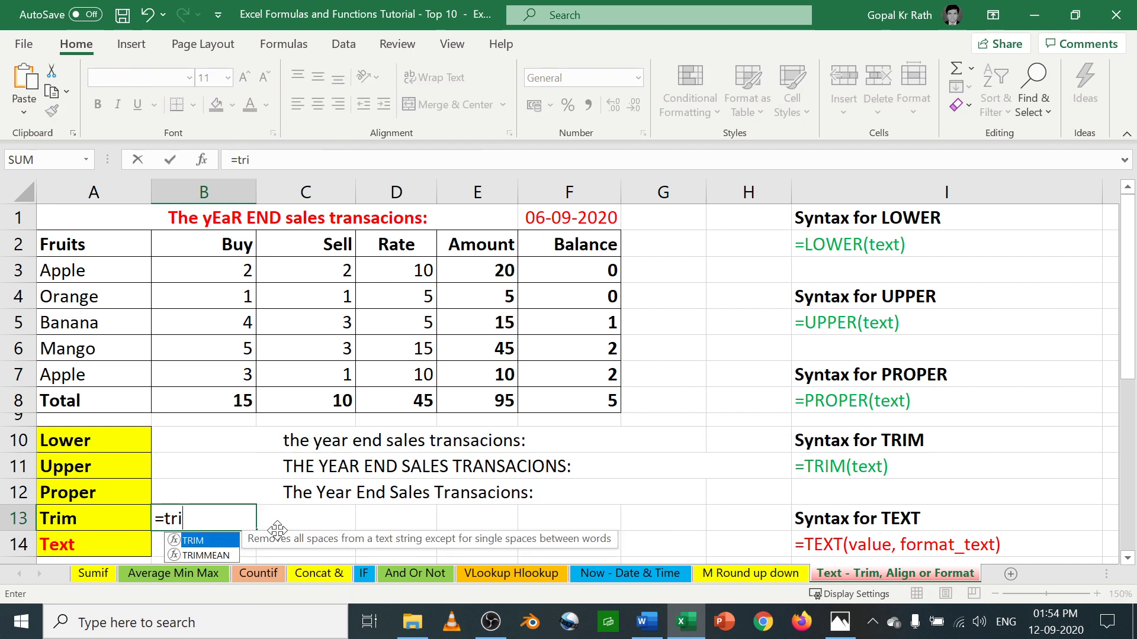
key("Tab")
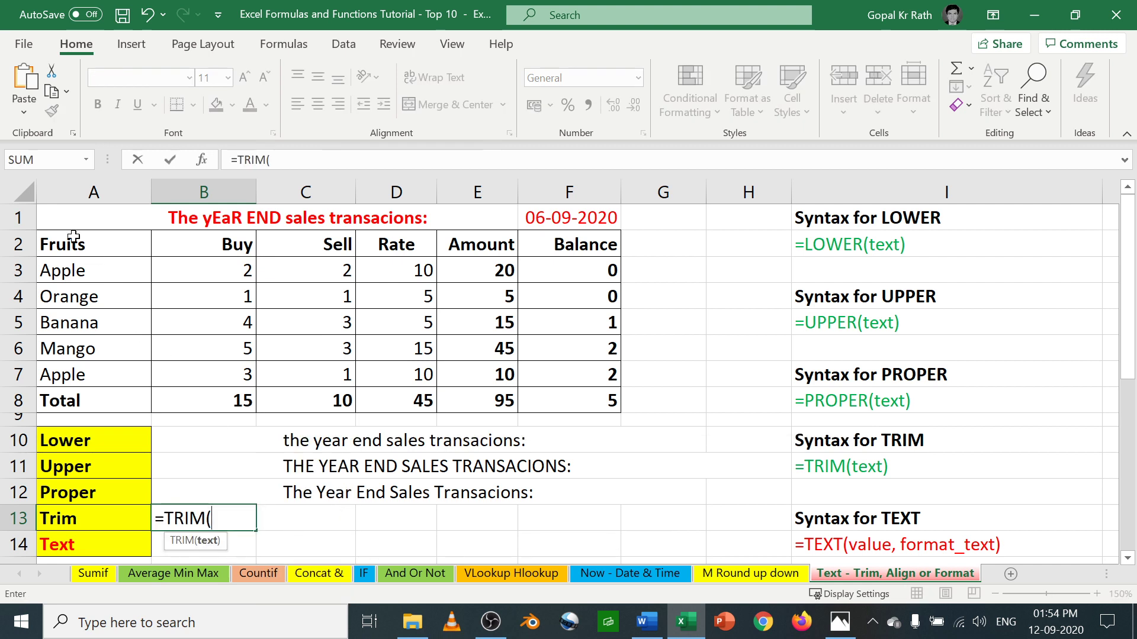
left_click(45, 207)
type(")")
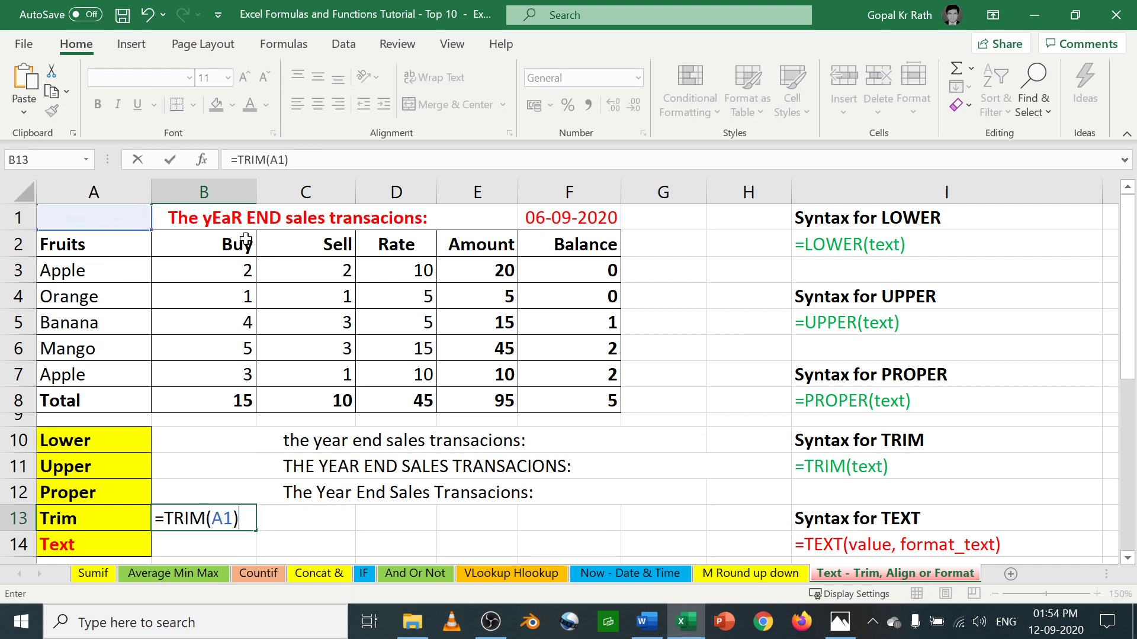
key("Return")
key("Up")
key("F2")
key("Escape")
- Paste the trimmed title from B13 into F13 as values only, inspect the text, and clear F13
key("ctrl+c")
key("Down")
key("Right")
key("Right")
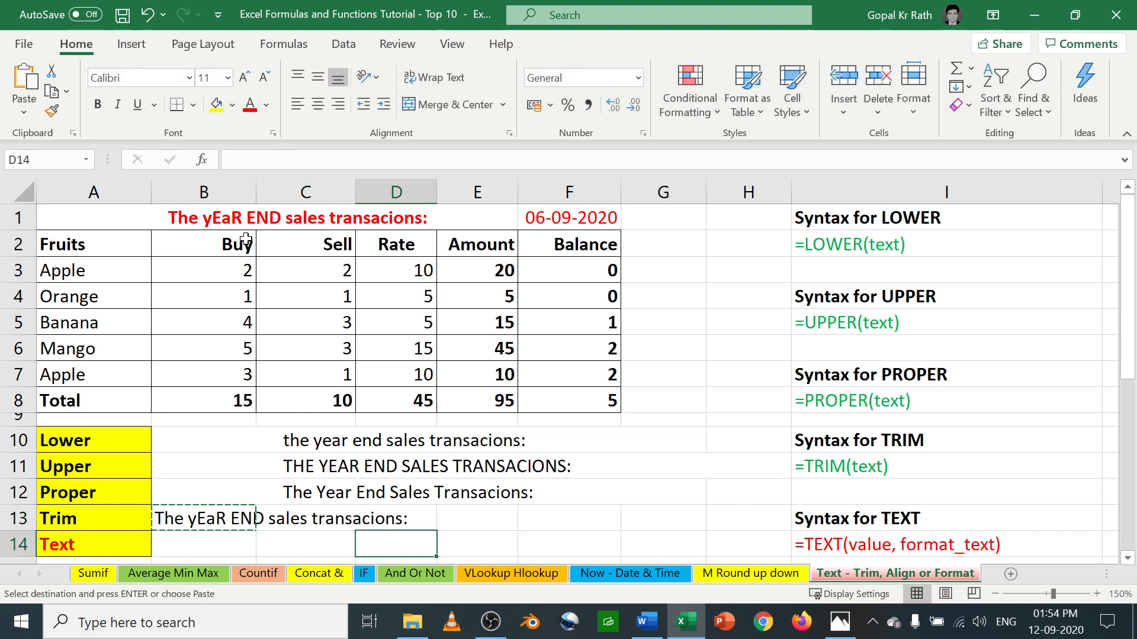
key("Right")
key("Up")
key("Right")
key("ctrl+alt+v")
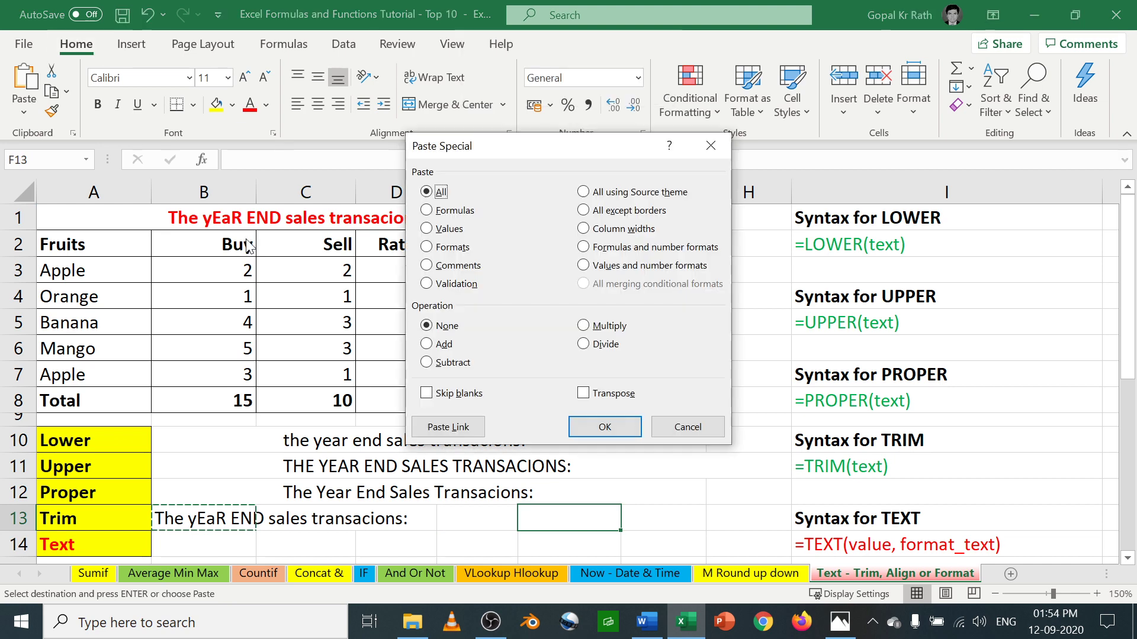
key("v")
key("Return")
key("F2")
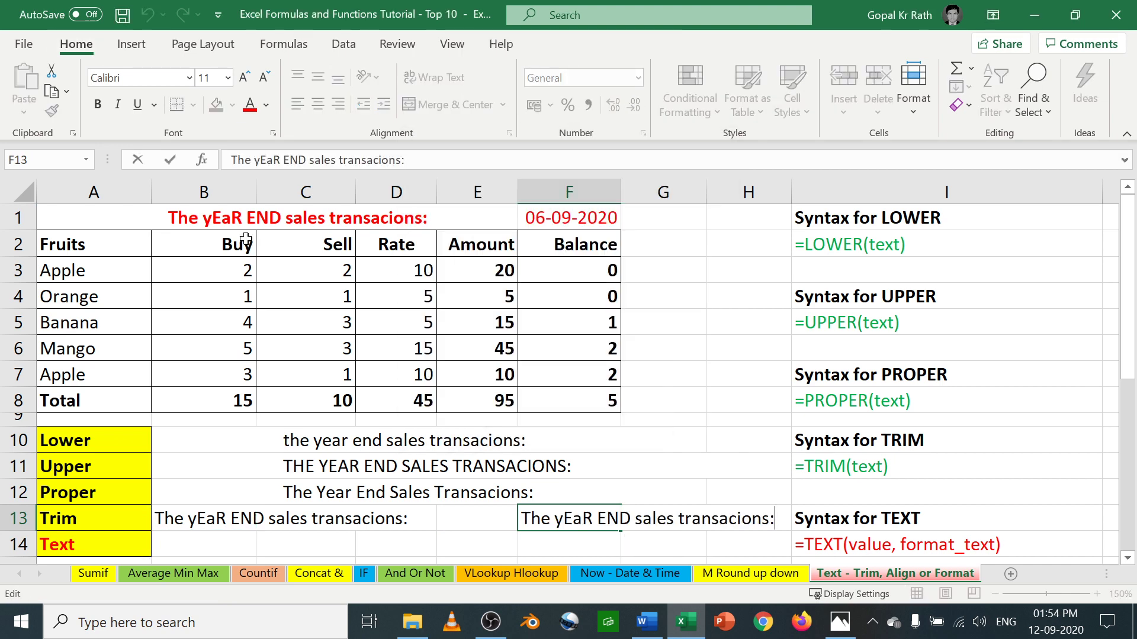
key("Escape")
key("Delete")
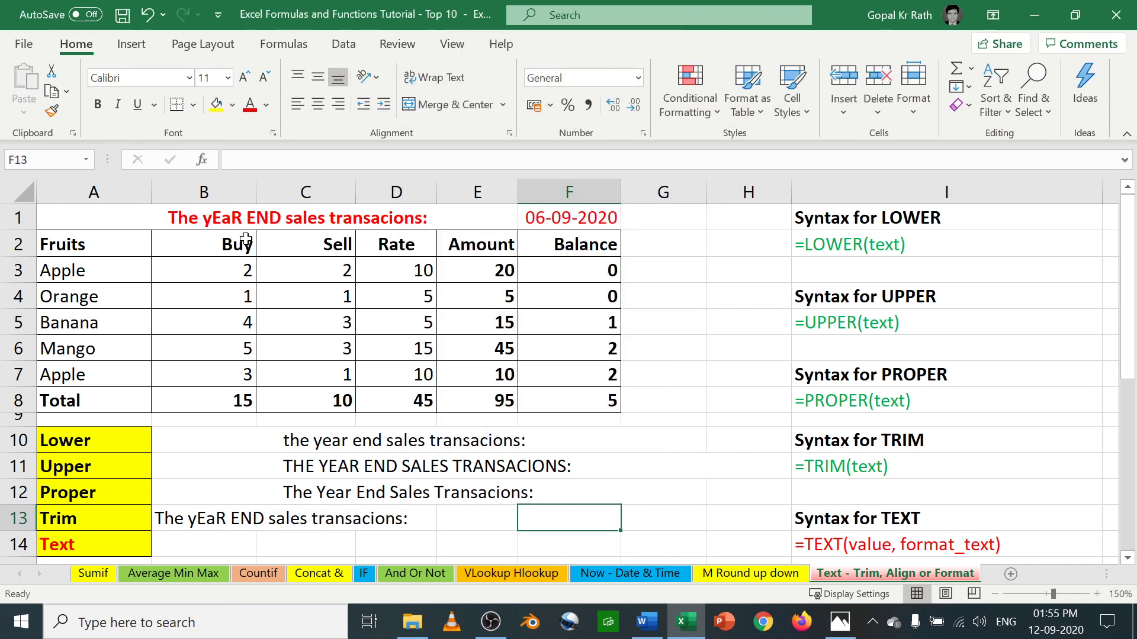
- Review the TRIM formula in B13 and the PROPER formula in B12
key("Left")
key("Left")
key("Left")
key("Left")
key("F2")
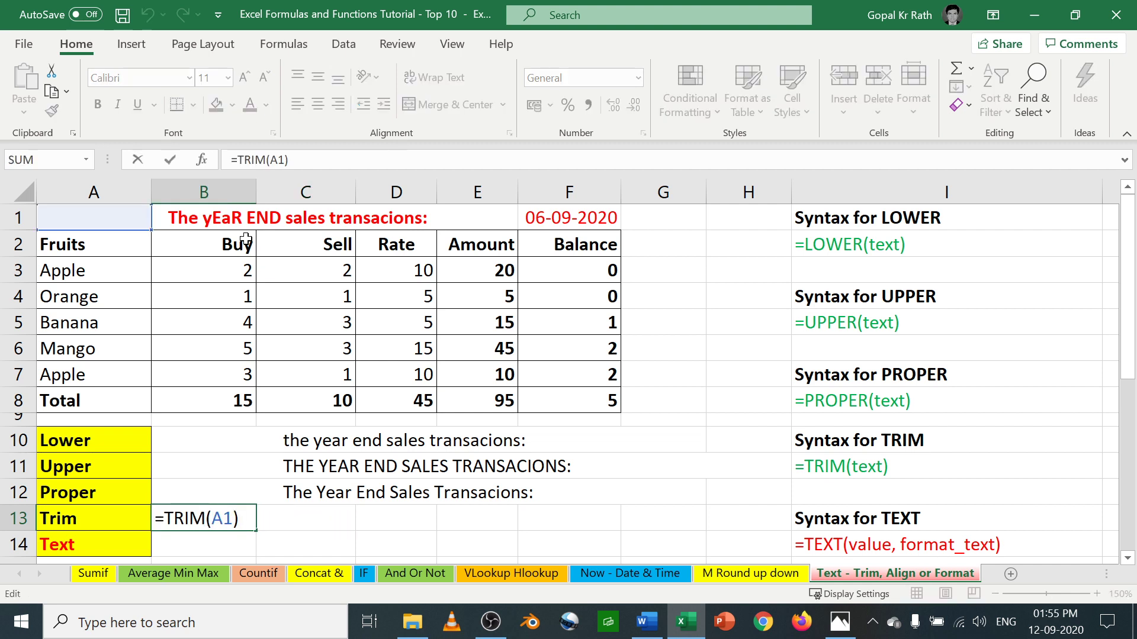
key("Escape")
key("Up")
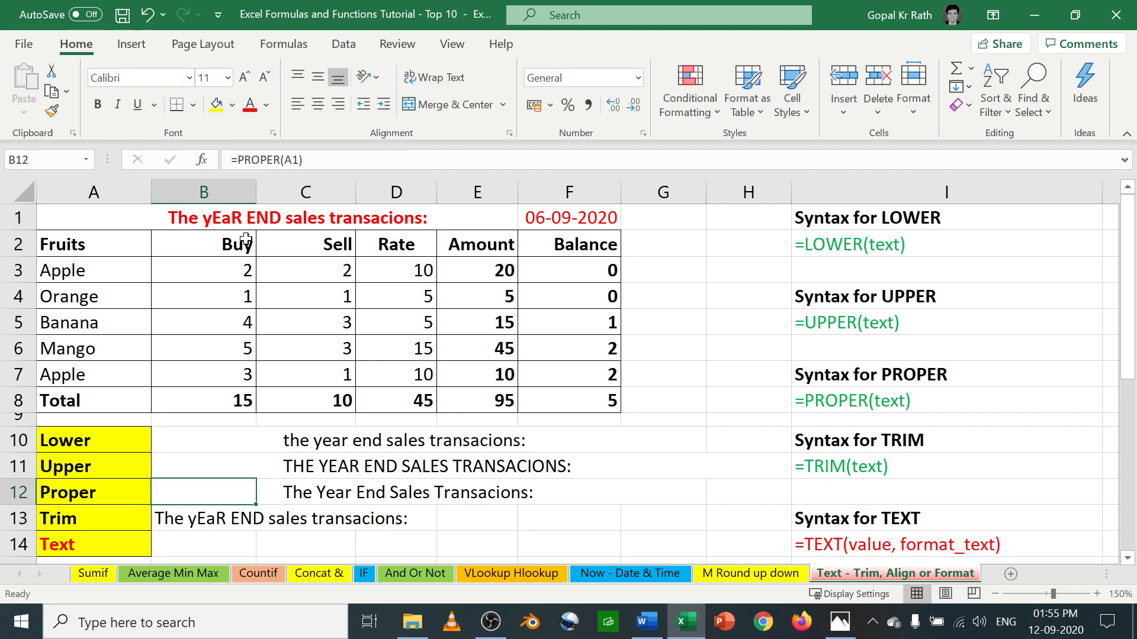
- Change the formula in B13 to =TRIM(B12) so it trims the proper-case title, and check it
key("Down")
key("F2")
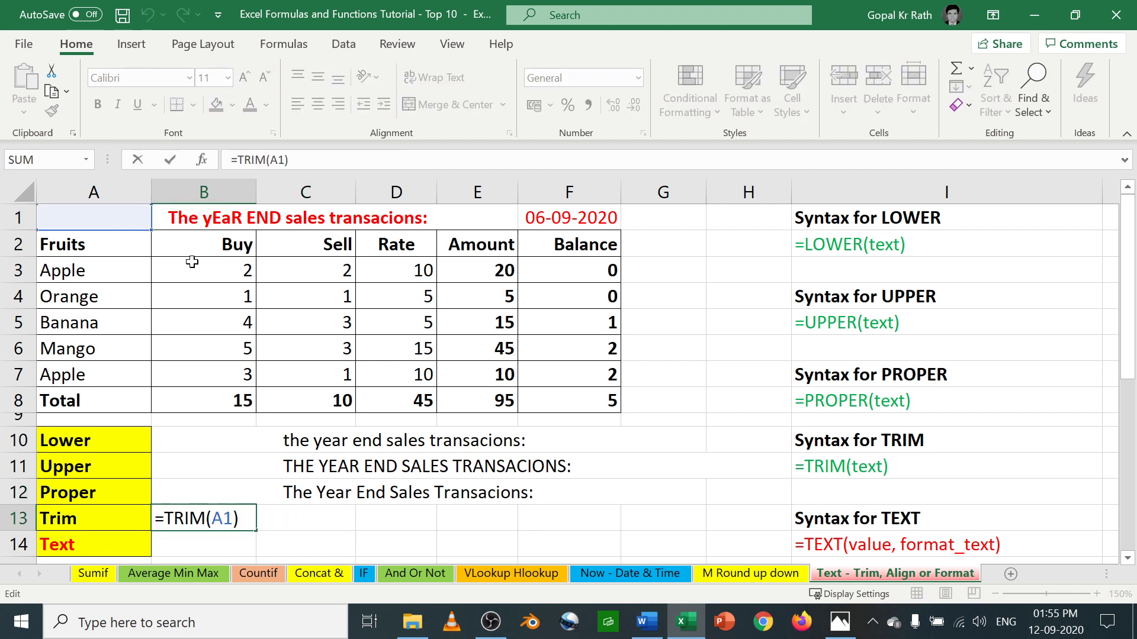
left_click(220, 442)
left_click(216, 484)
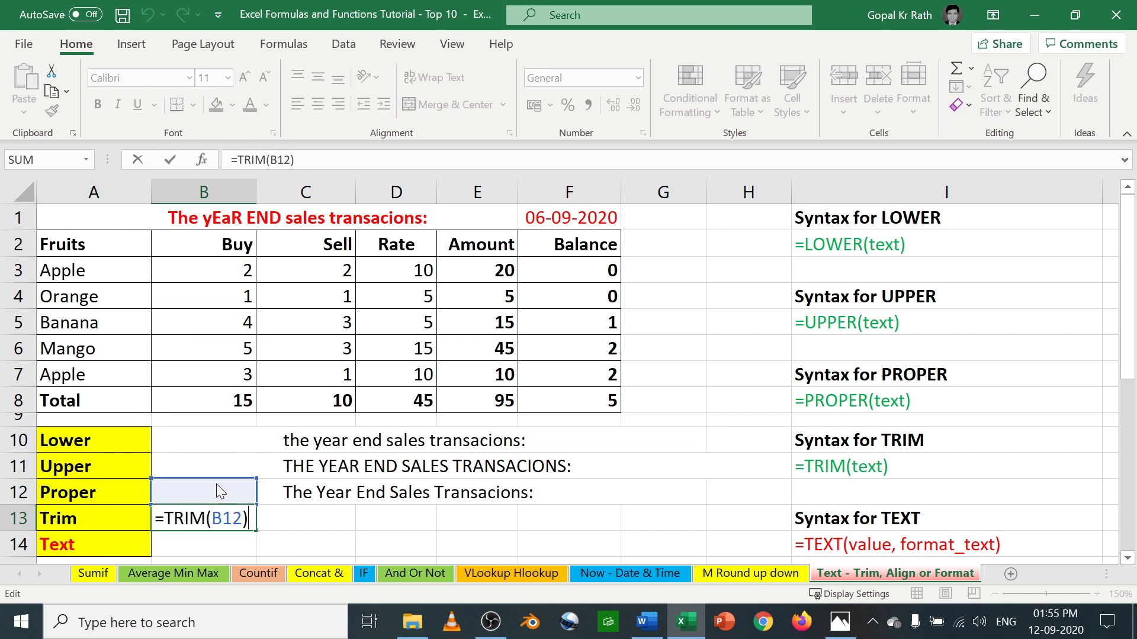
key("Return")
key("Up")
key("F2")
key("Escape")
- Try to nest a proper-case function inside TRIM by changing B13 to =TRIM(preper(B12))
key("Up")
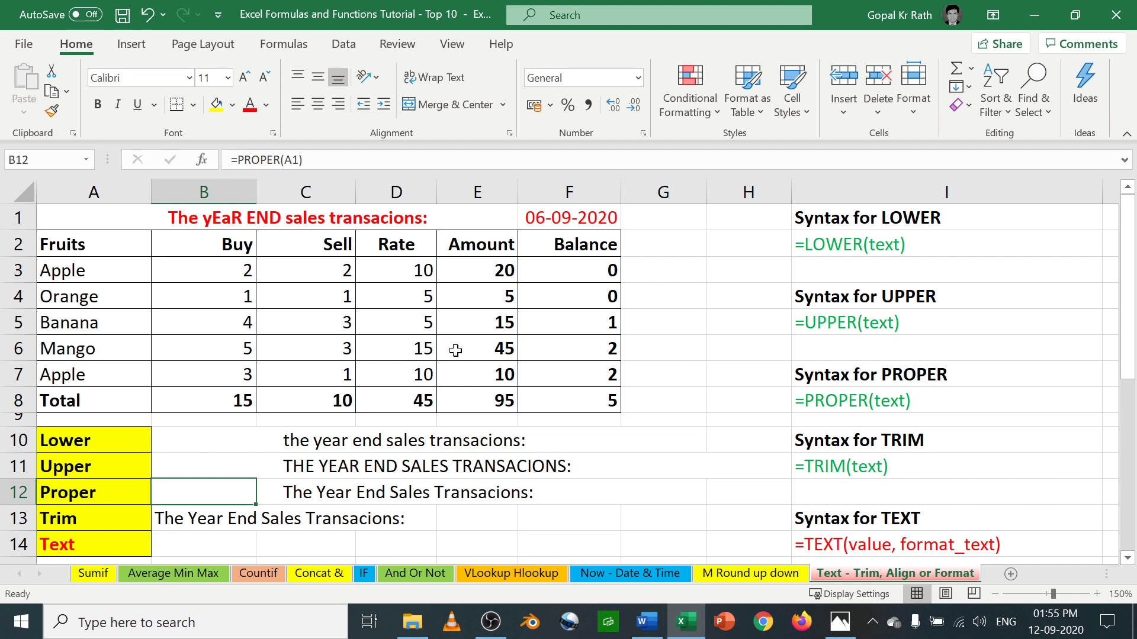
key("Down")
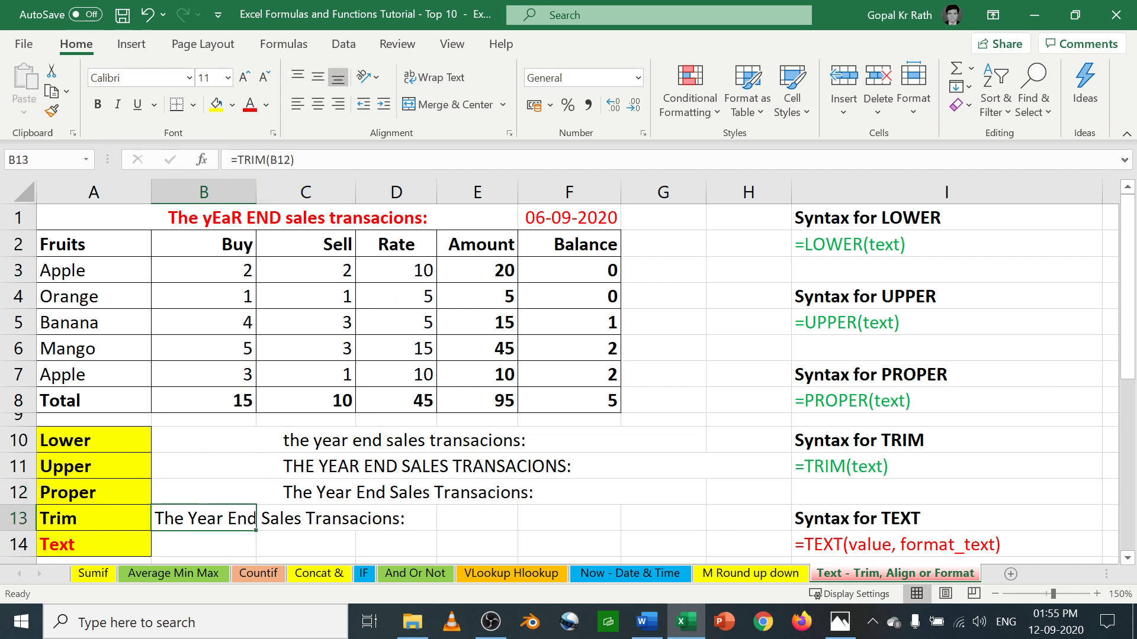
key("F2")
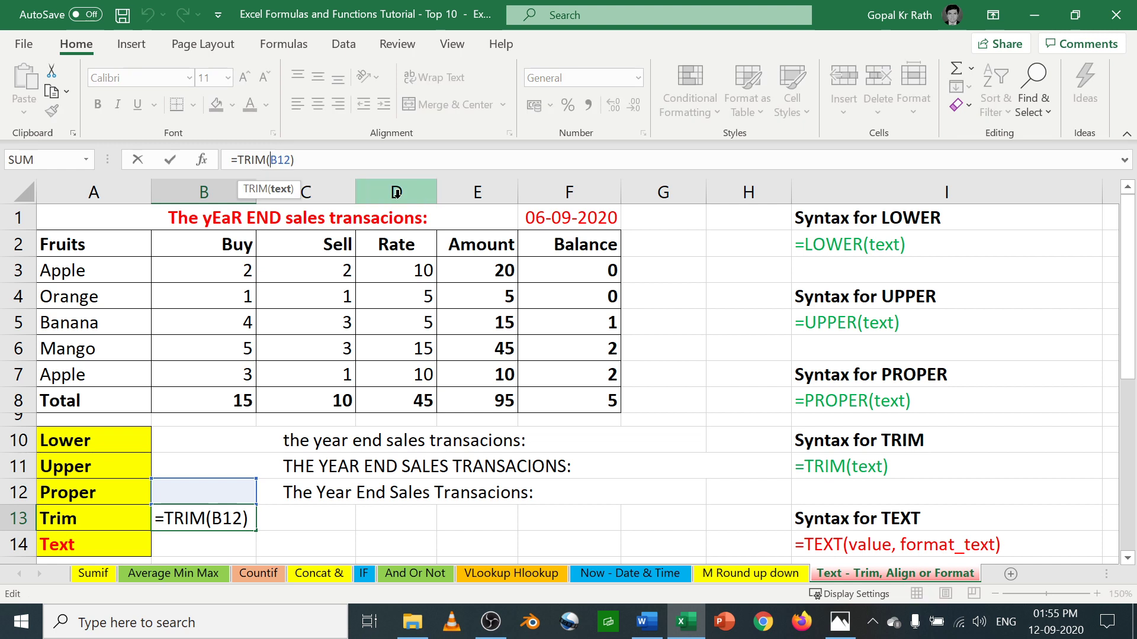
type("prepe")
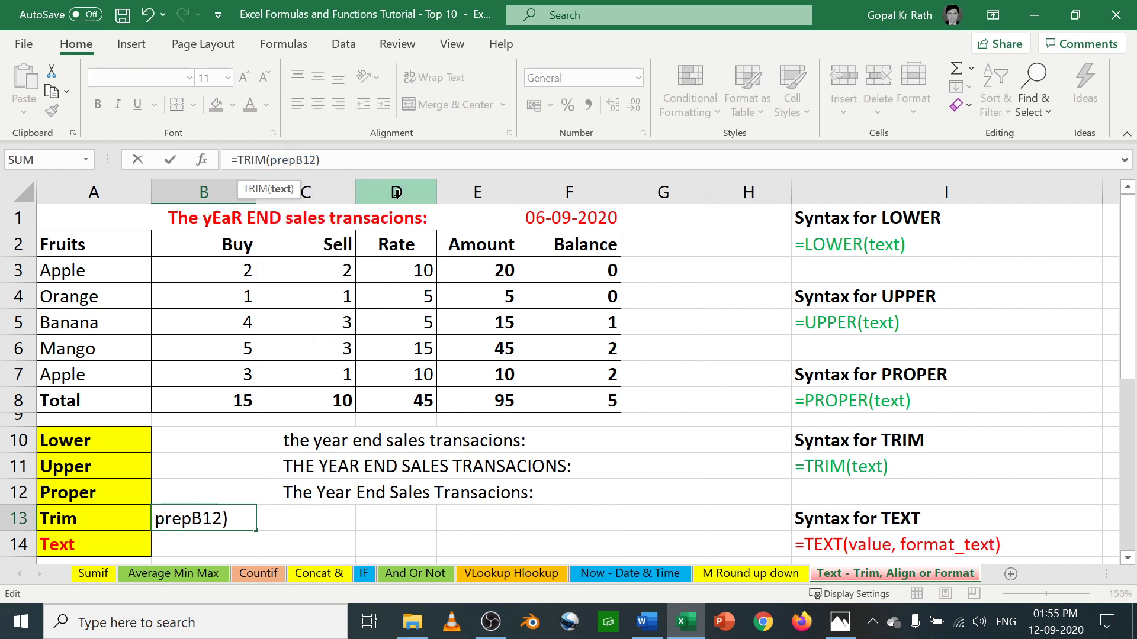
type("r(")
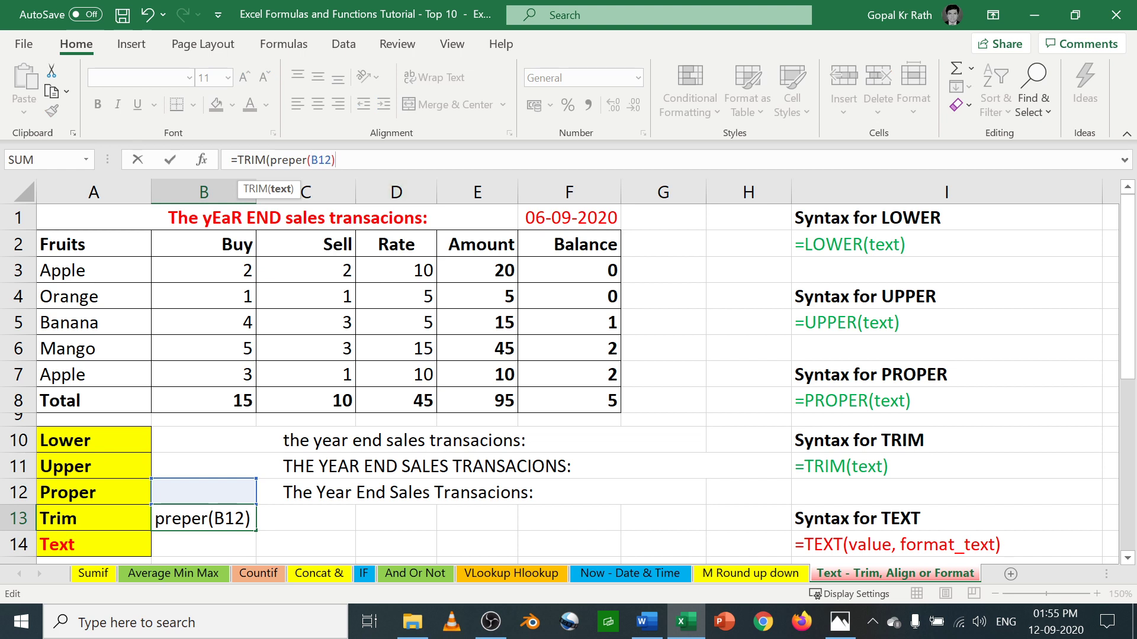
type(")")
key("Return")
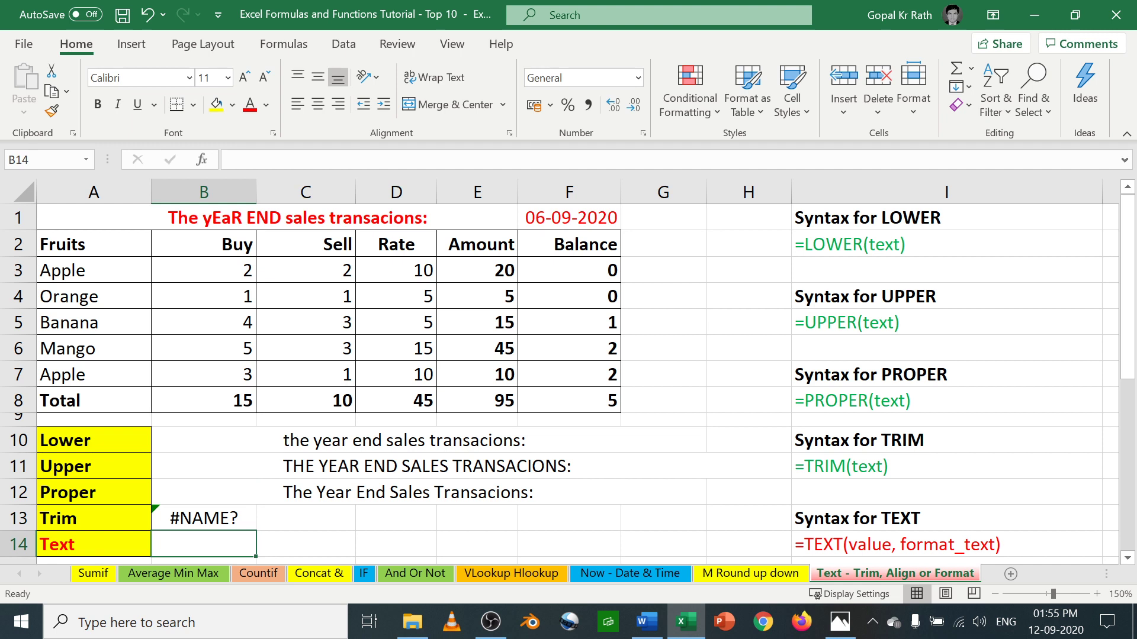
- Replace the formula in B13 with =TRIM(PROPER(A1)) and review the nested formula
key("Up")
type("=t")
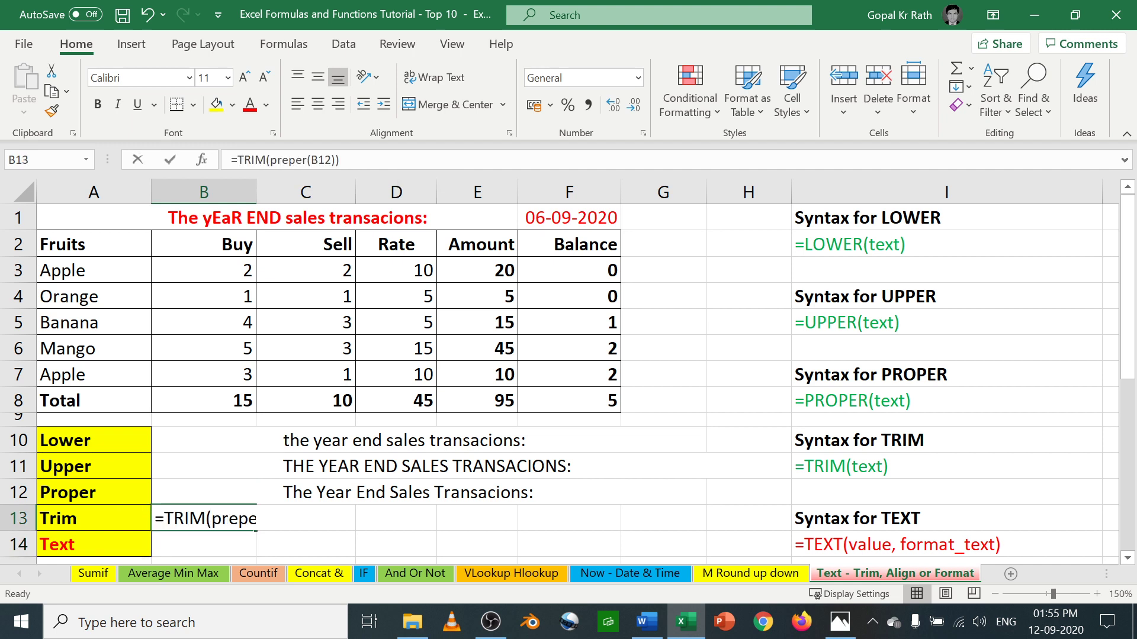
type("rim")
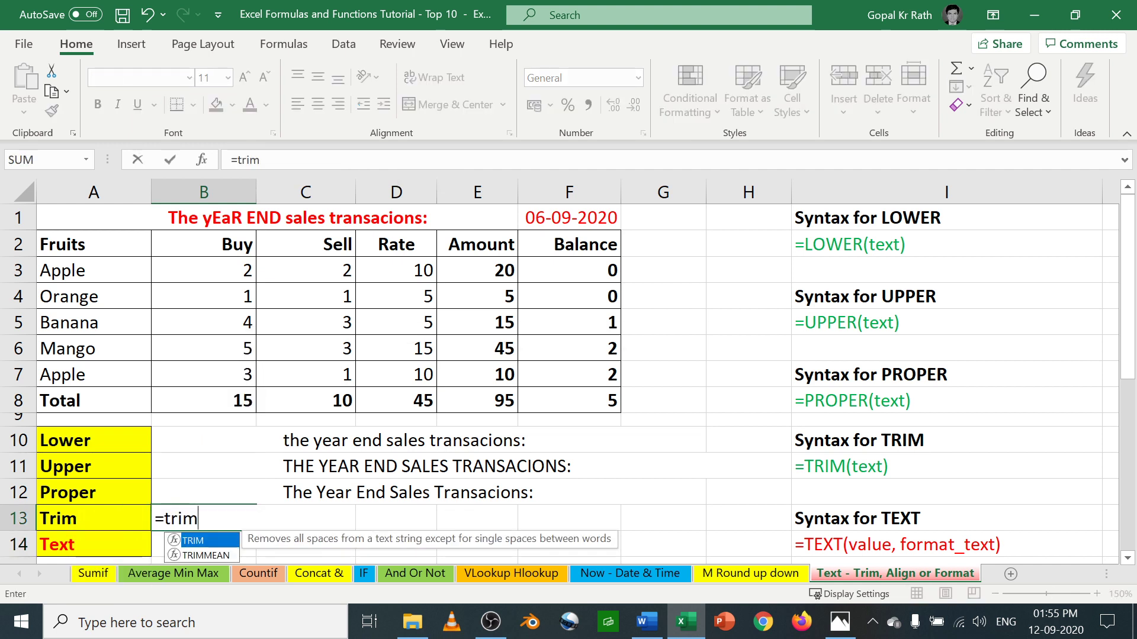
type("(")
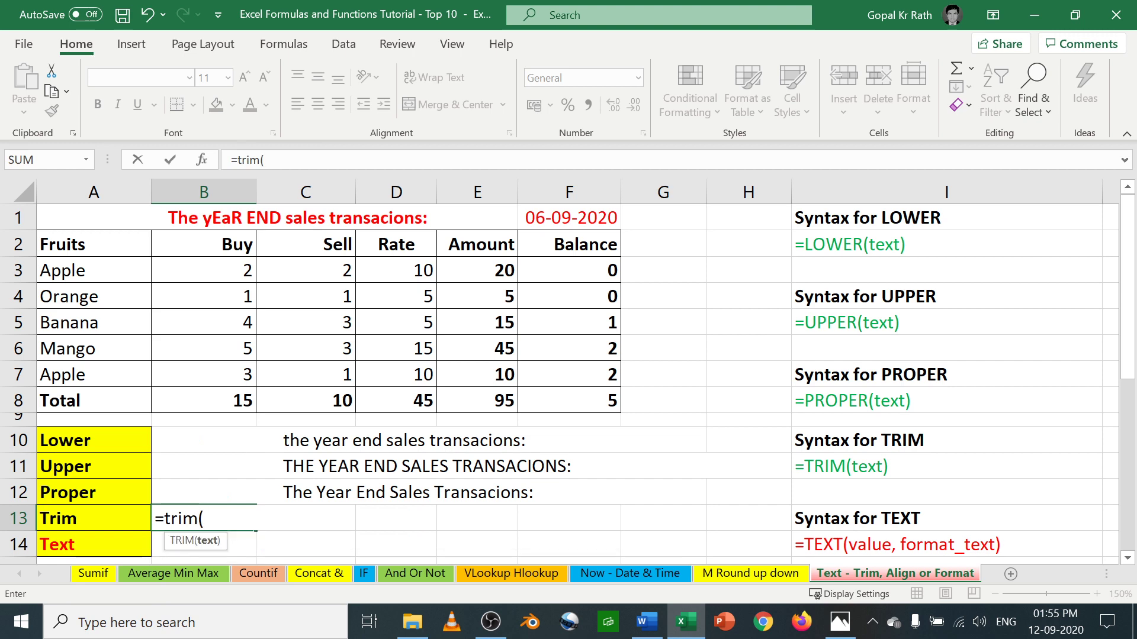
type("proper")
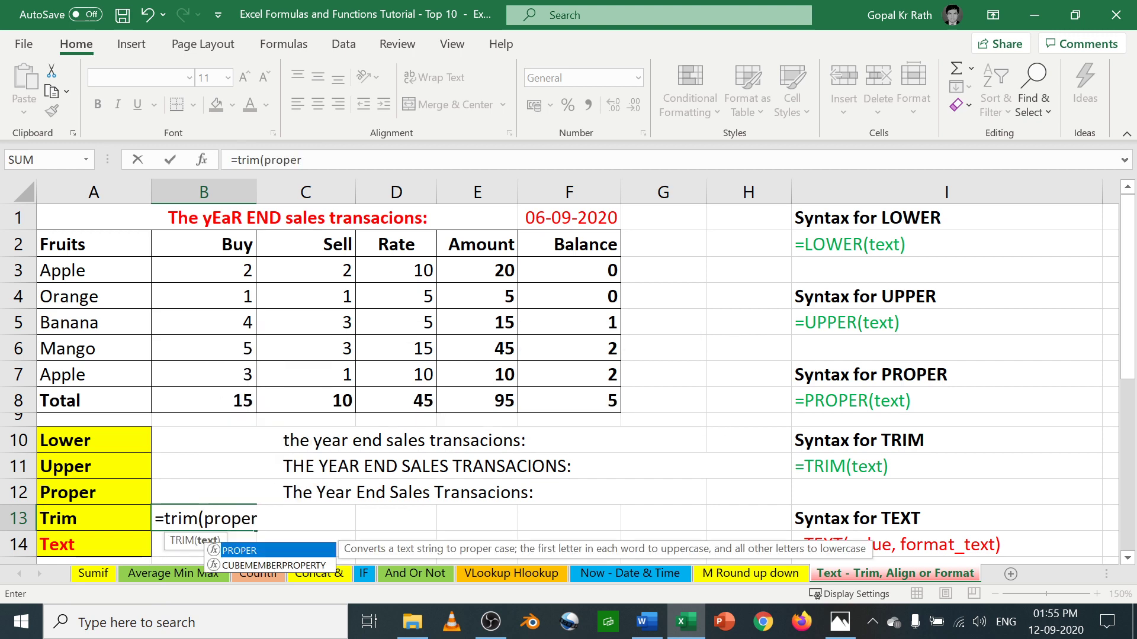
type("(")
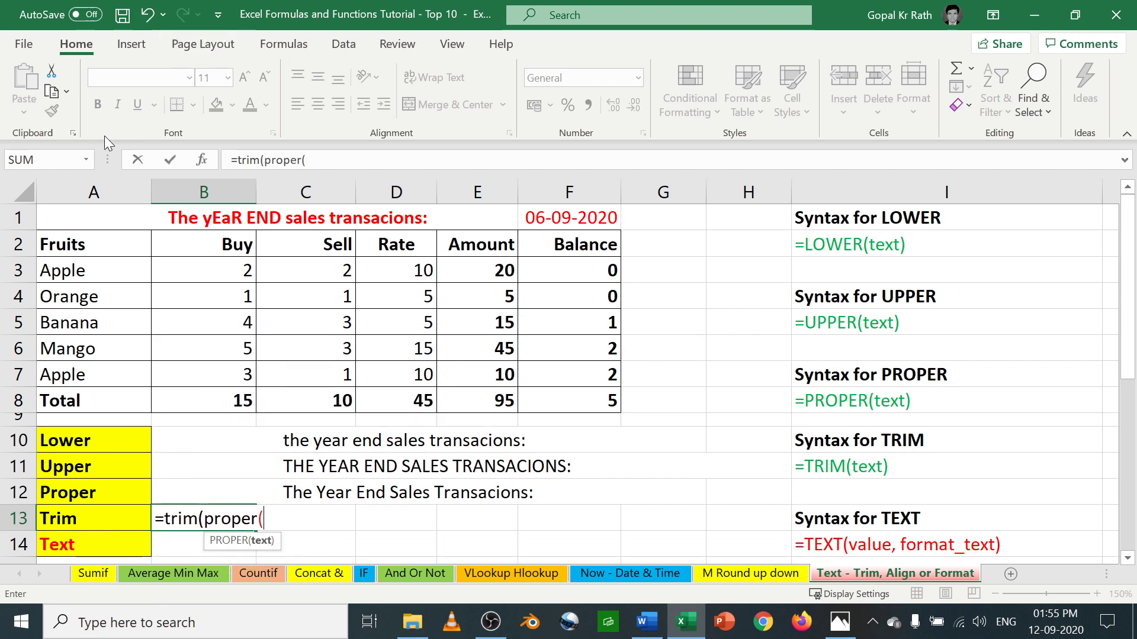
left_click(53, 210)
type("))")
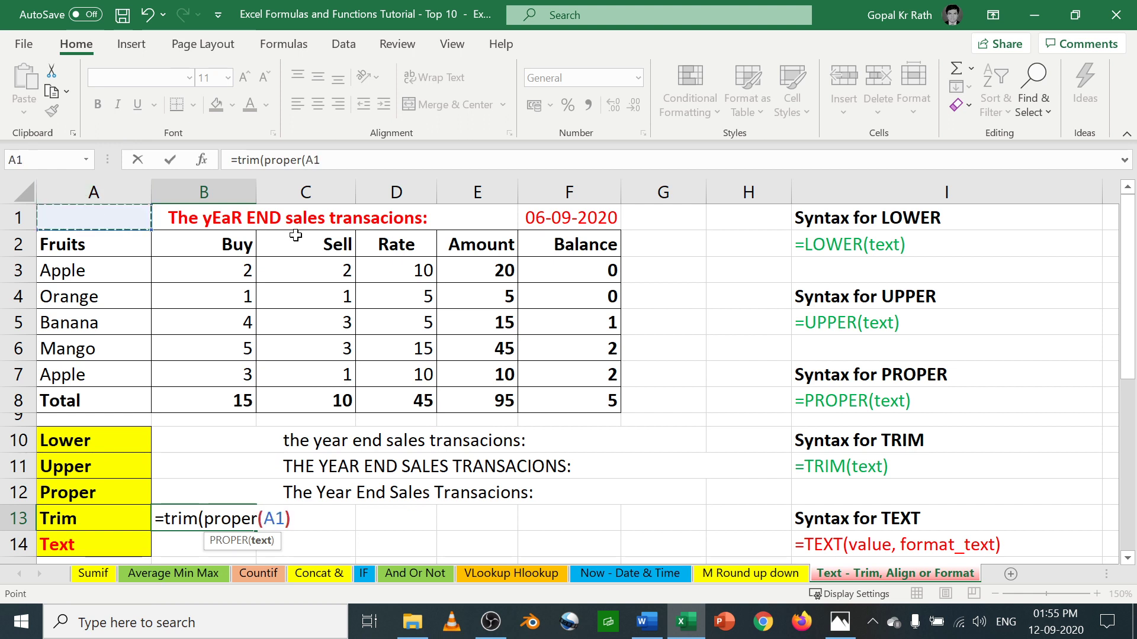
key("Return")
key("Up")
key("F2")
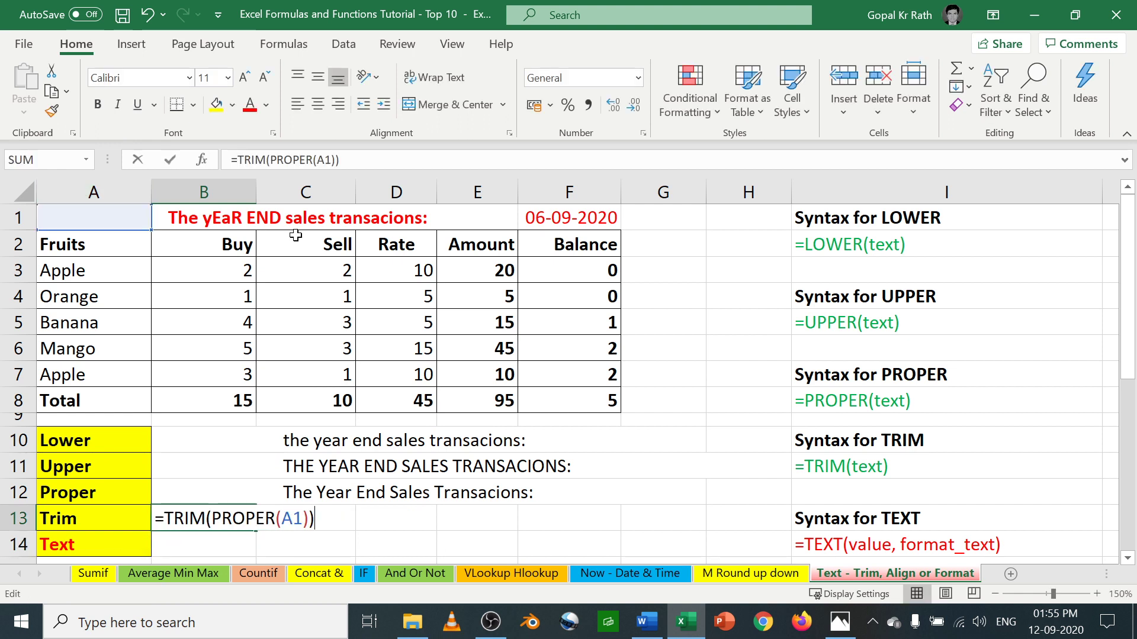
key("Escape")
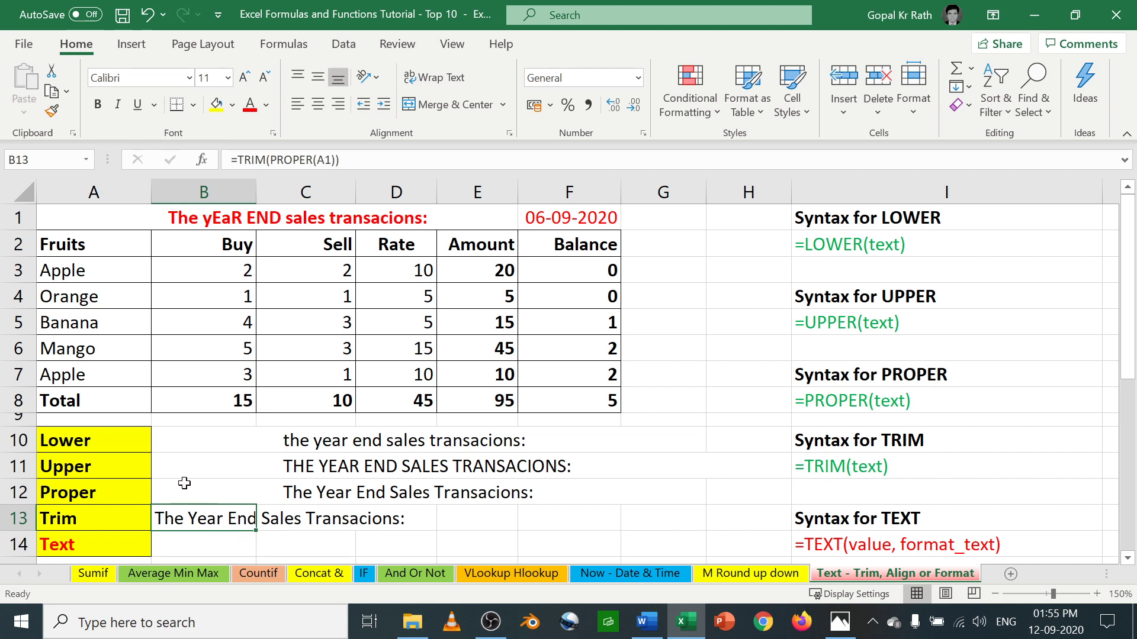
left_click(180, 542)
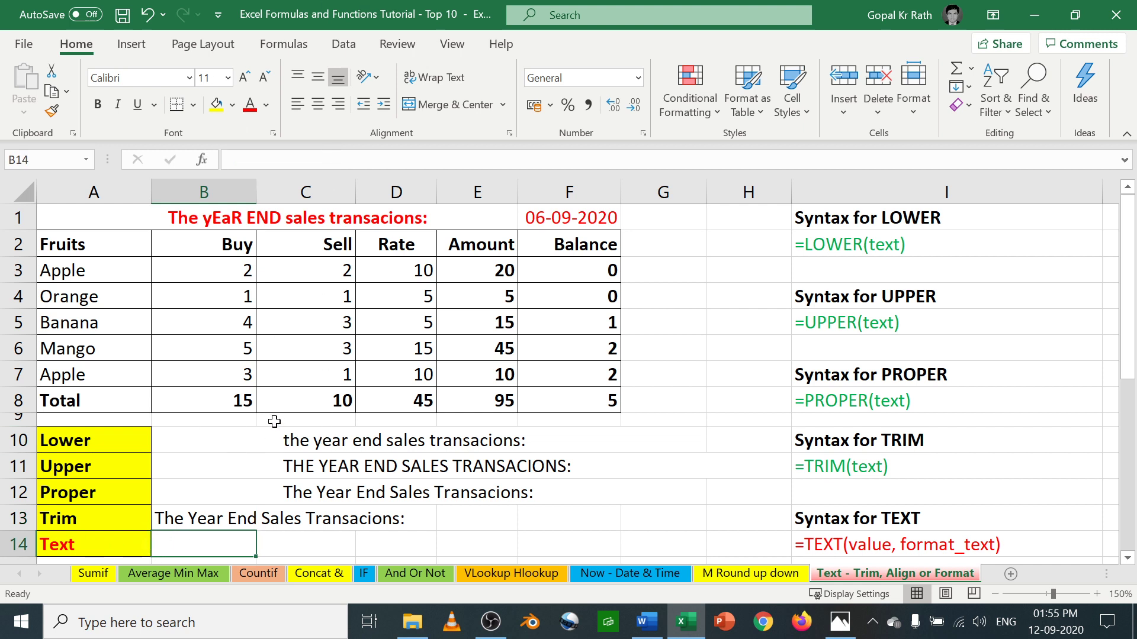
- Copy the cleaned title from B13 and paste it into A1 as values only
left_click(202, 518)
key("ctrl+c")
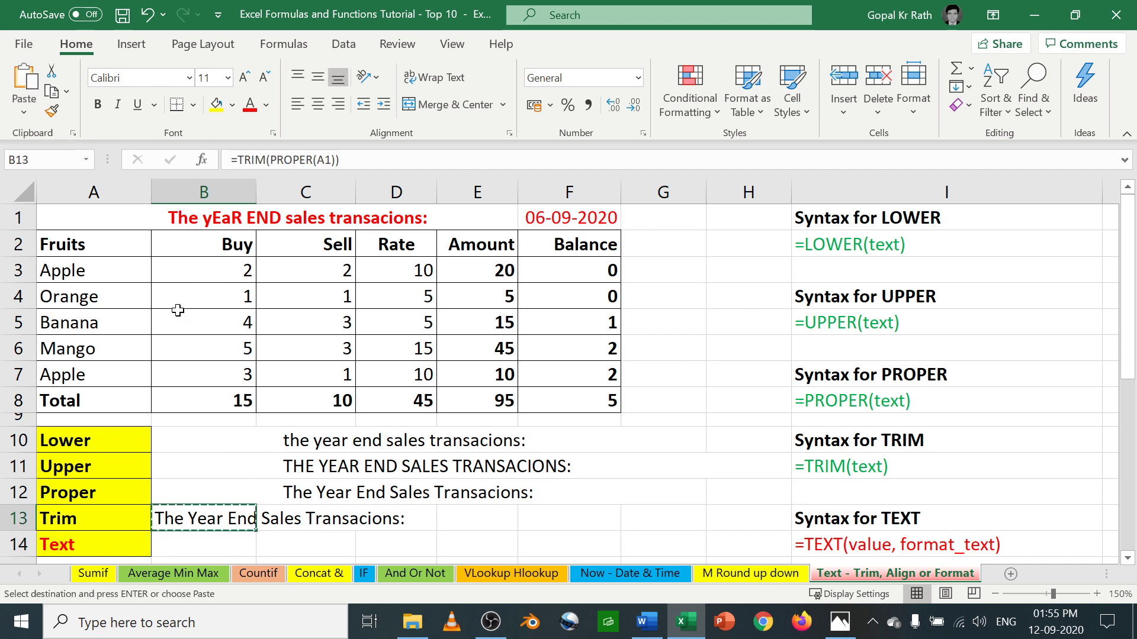
left_click(145, 224)
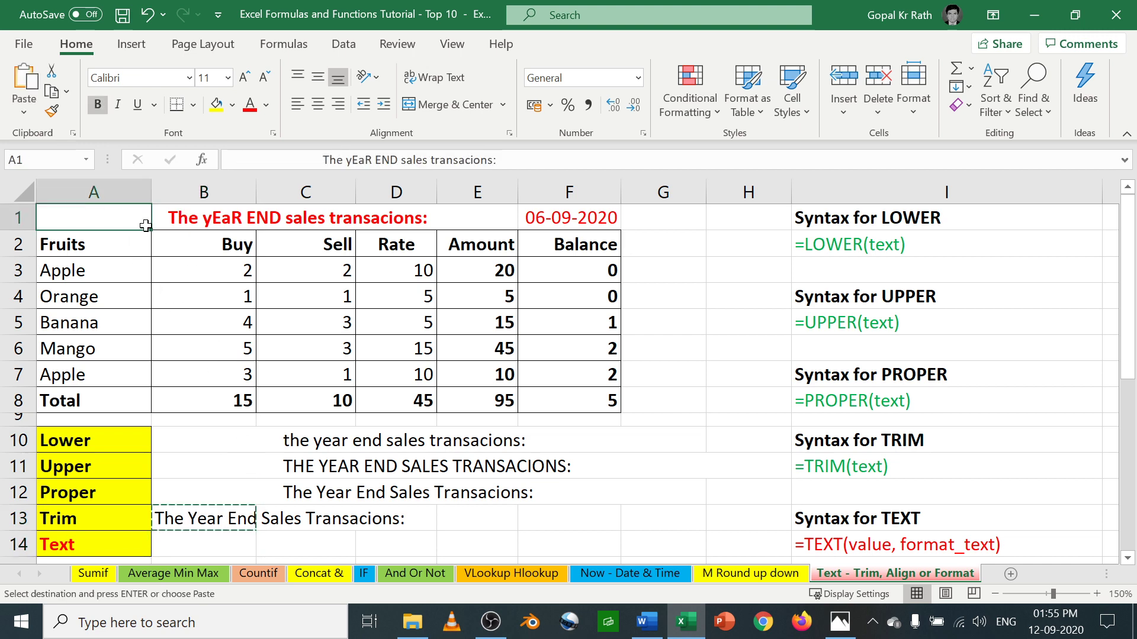
key("ctrl+alt+v")
key("v")
key("Return")
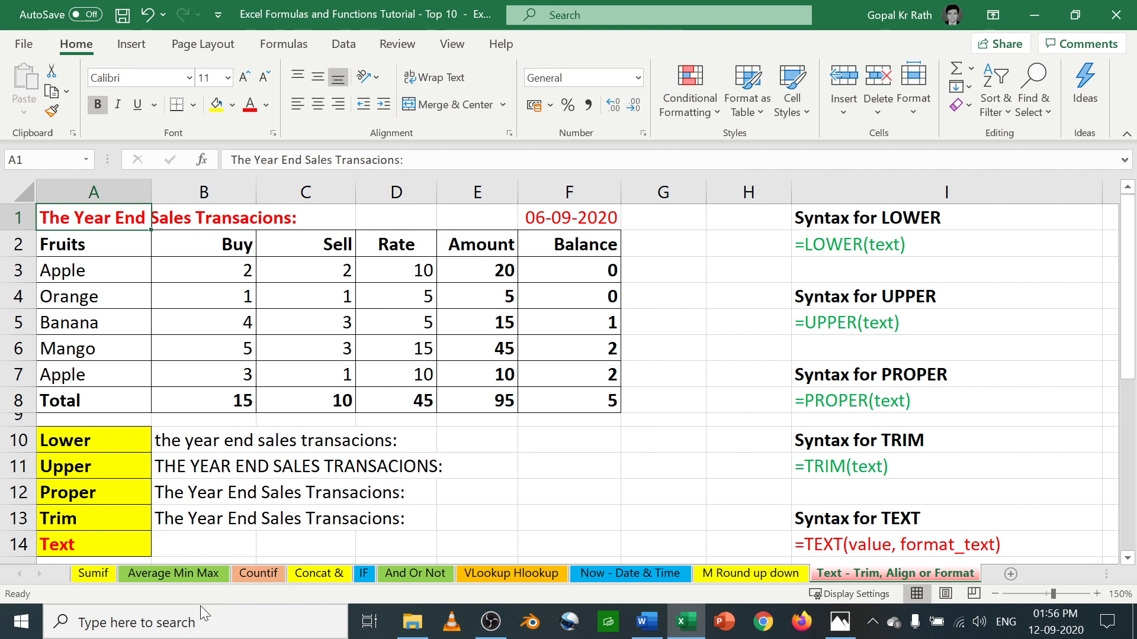
left_click(233, 539)
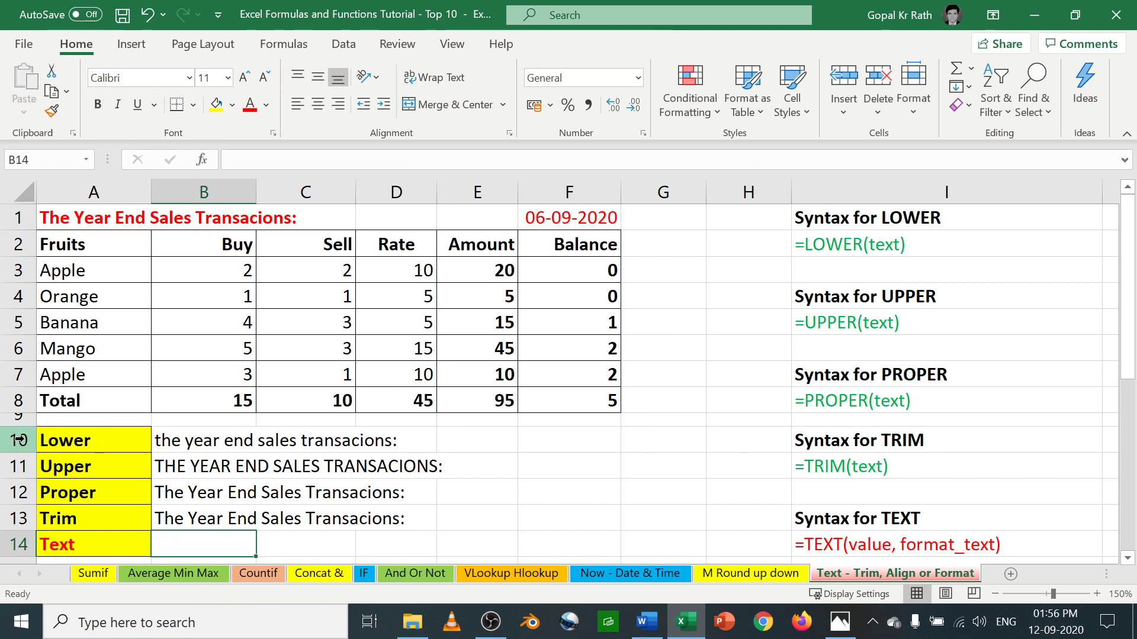
- Hide rows 10 to 12, which hold the Lower, Upper and Proper examples
left_click_drag(18, 440, 17, 493)
right_click(155, 473)
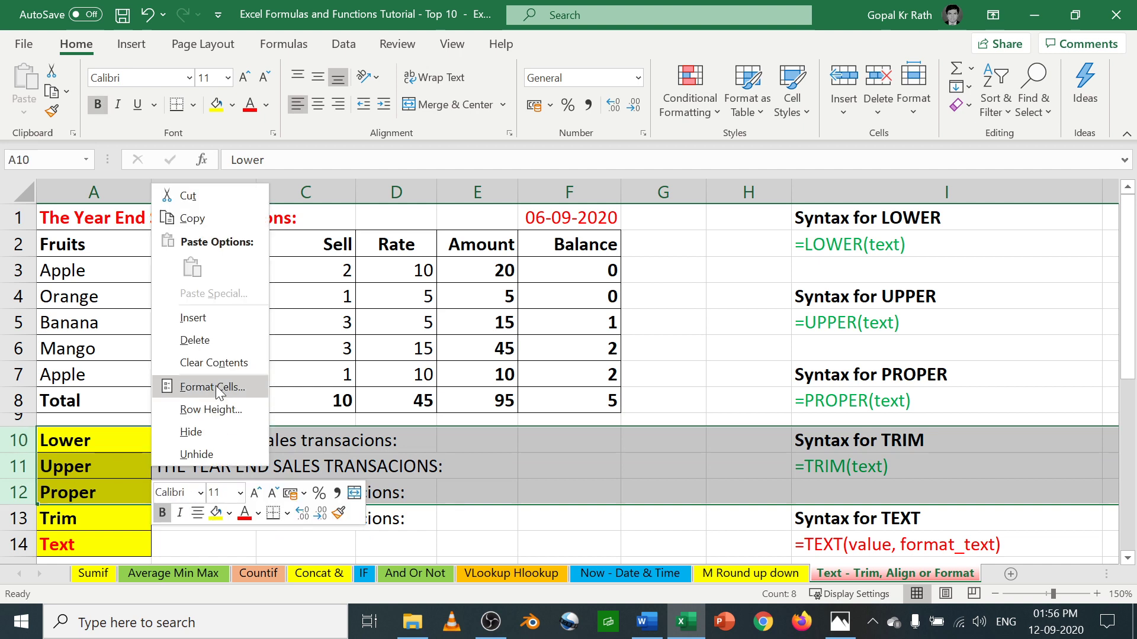
left_click(195, 432)
left_click(201, 475)
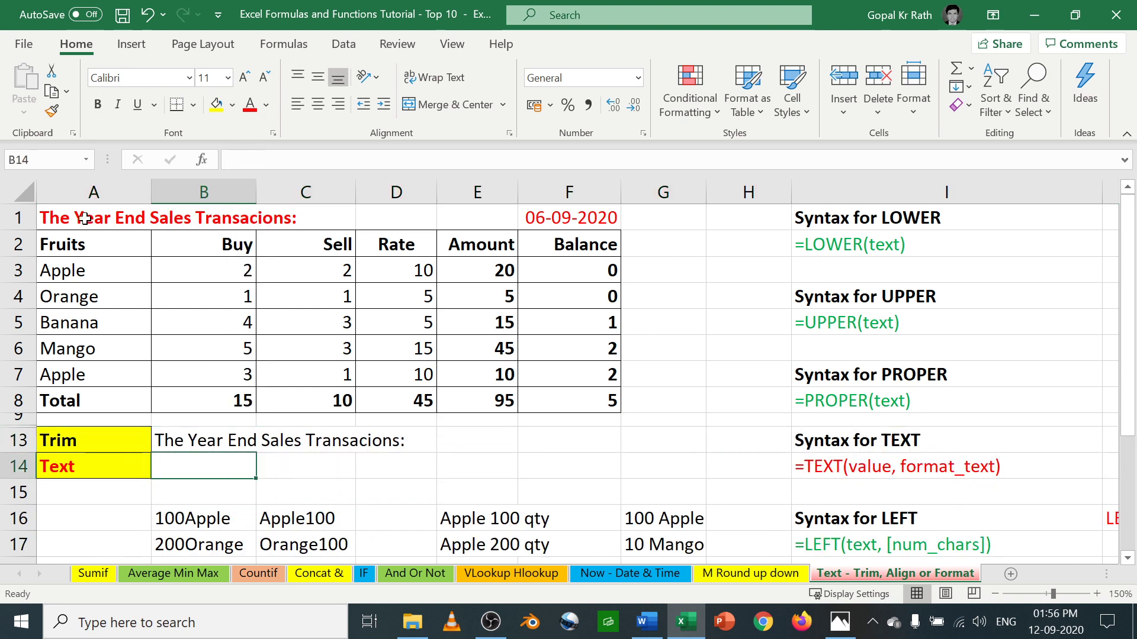
- Check the title in A1 and the date in F1, and start the formula =CONCAT(A1&" ", in C14
left_click(67, 213)
left_click(555, 215)
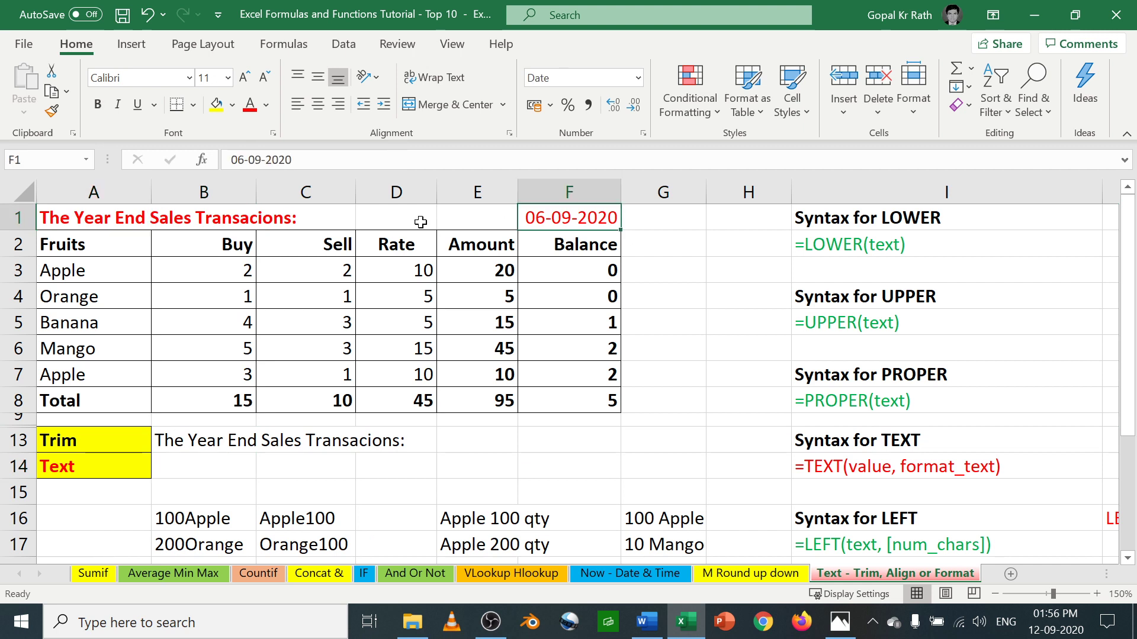
left_click(81, 221)
left_click(537, 226)
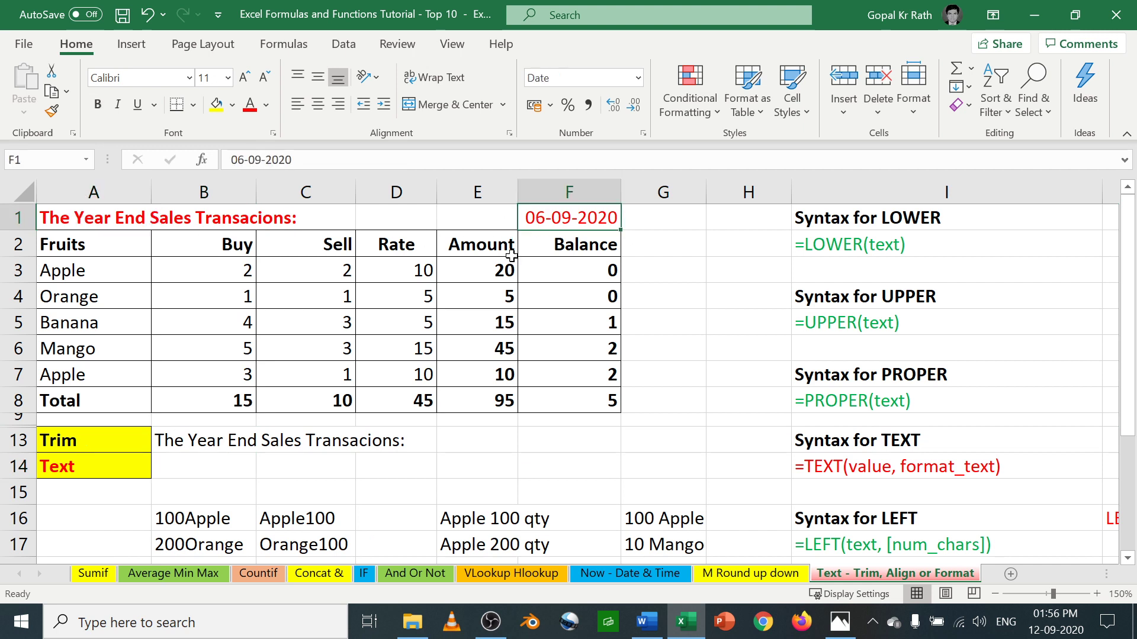
left_click(283, 466)
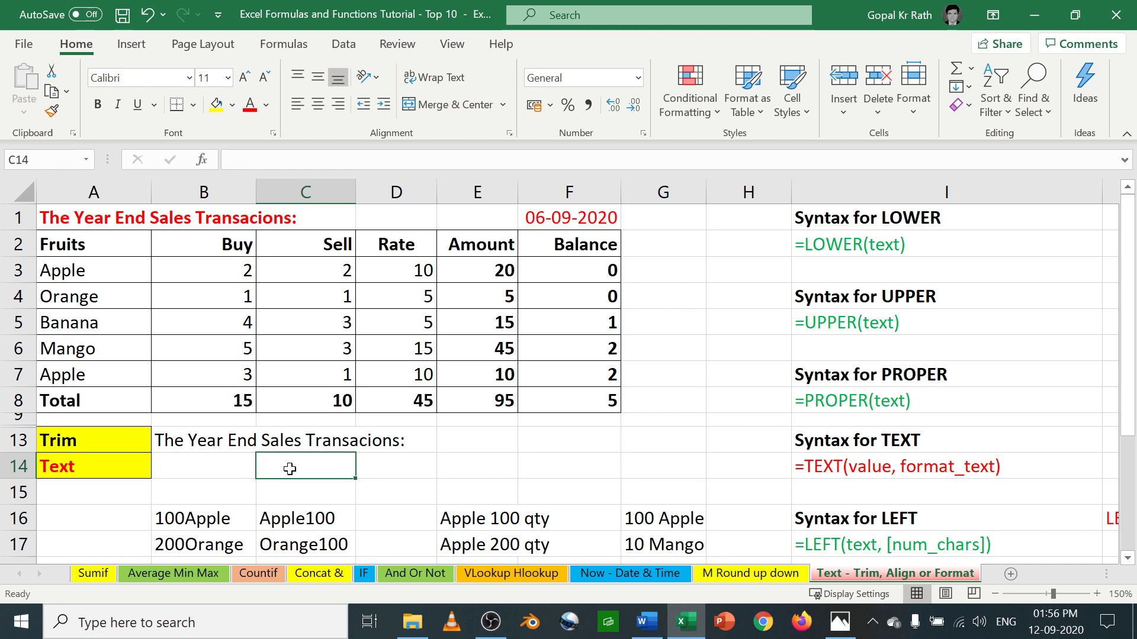
type("=co")
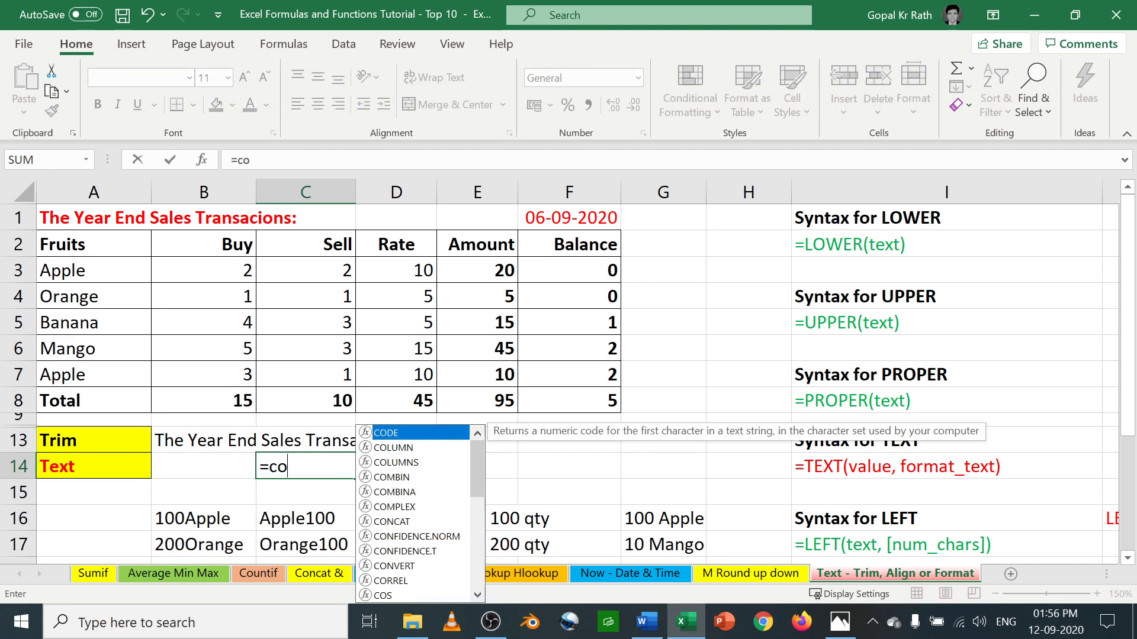
type("ncat")
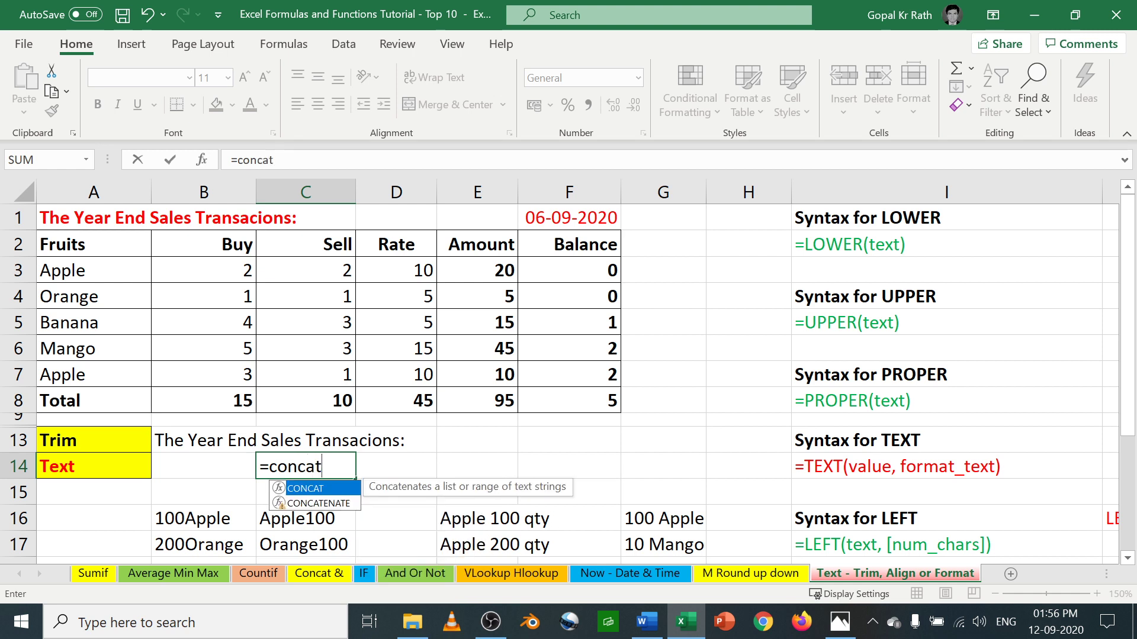
key("Tab")
left_click(82, 219)
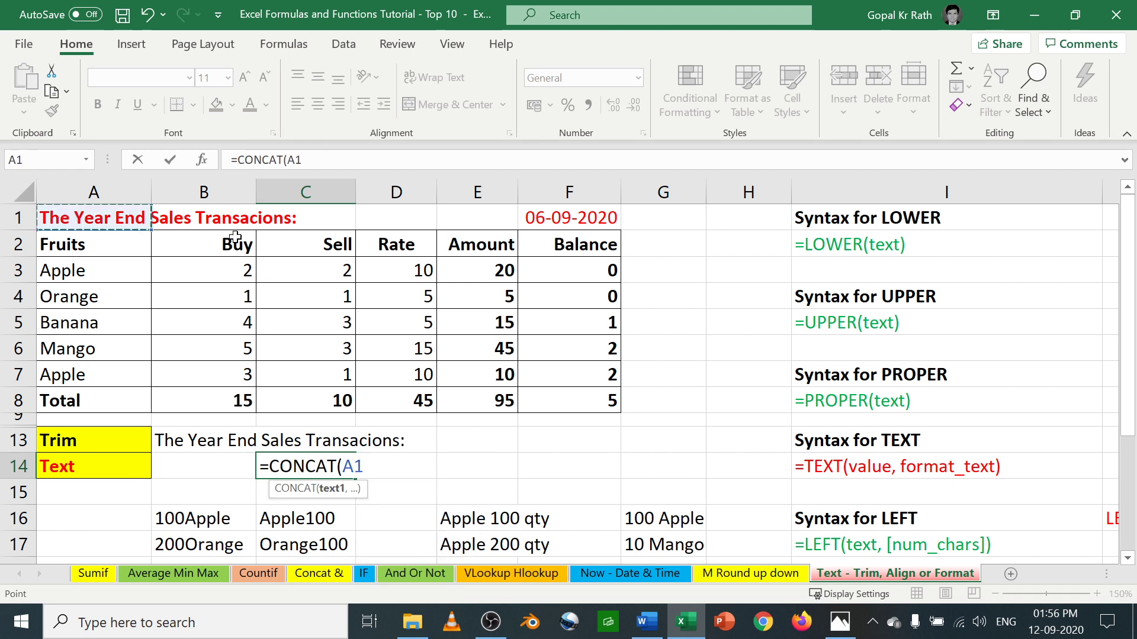
type("&")
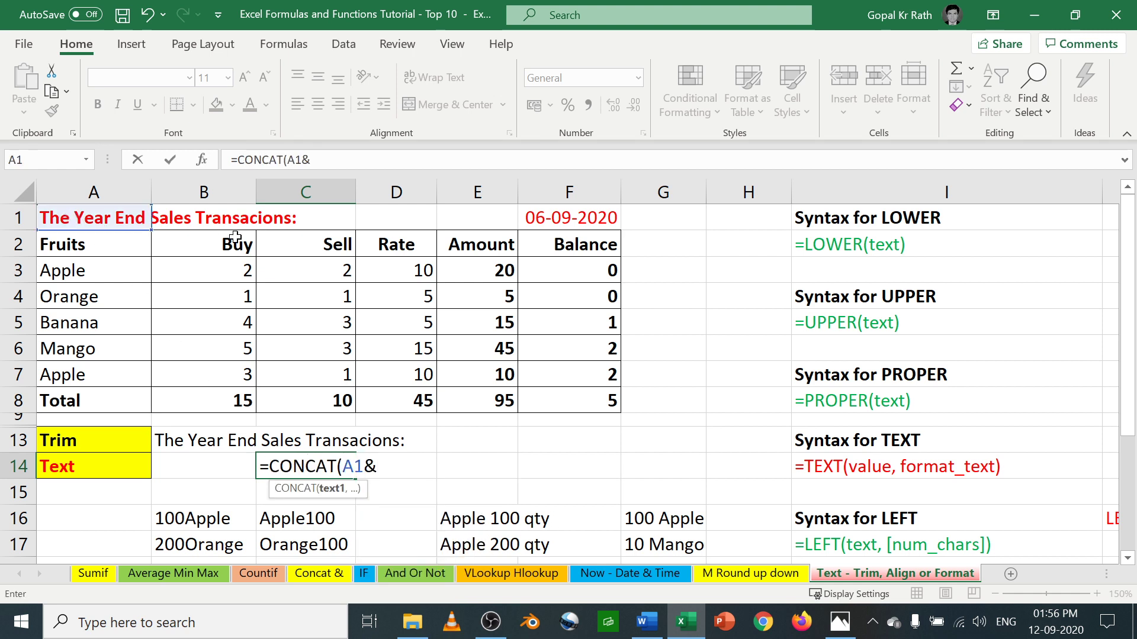
type("\" \",")
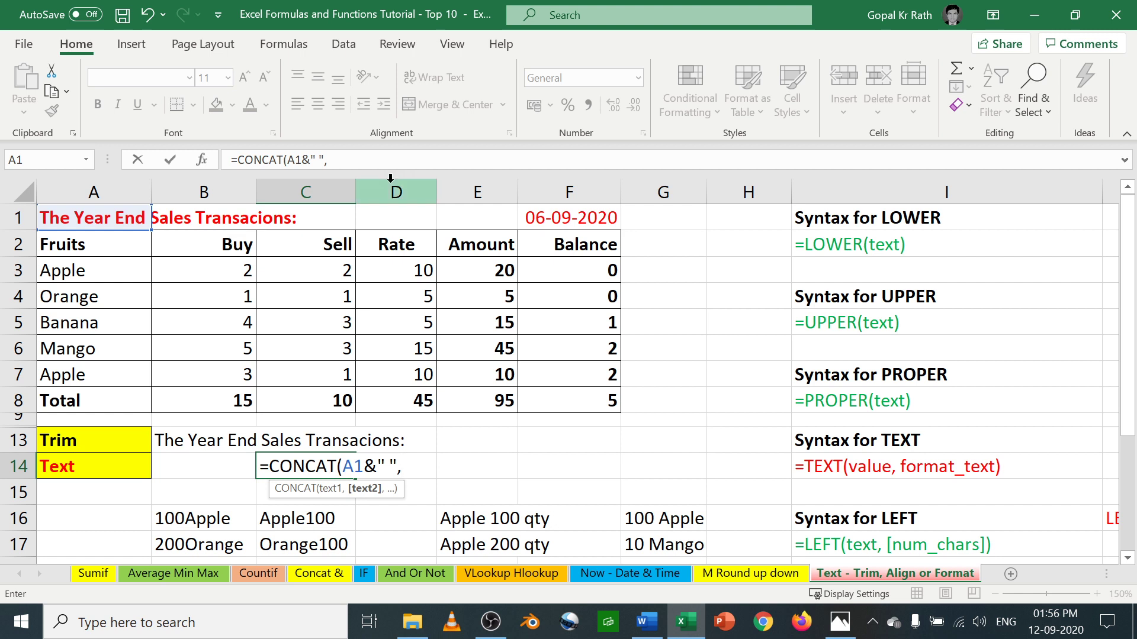
- Replace the ampersand in C14's formula with a comma and complete it as =CONCAT(A1," ",F1)
left_click(377, 467)
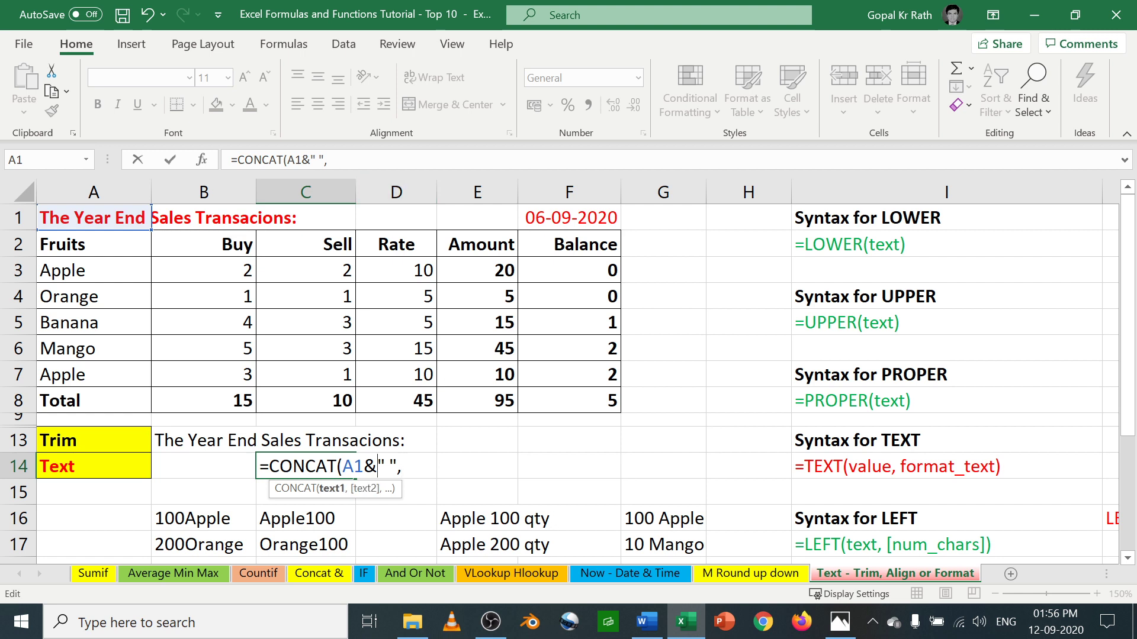
key("BackSpace")
type(",")
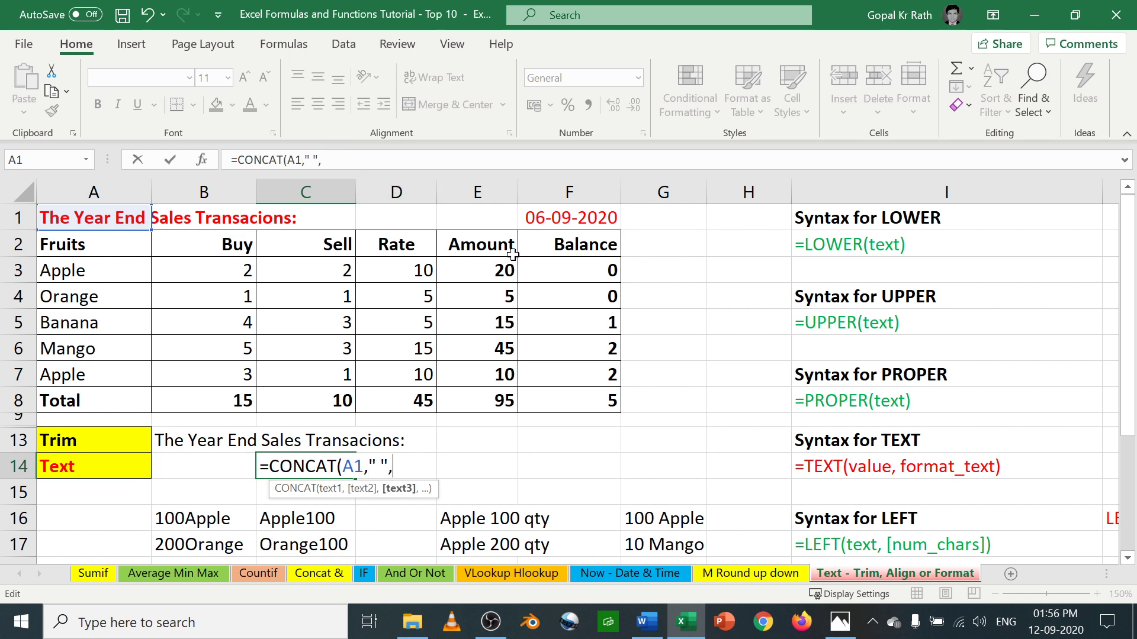
left_click(550, 218)
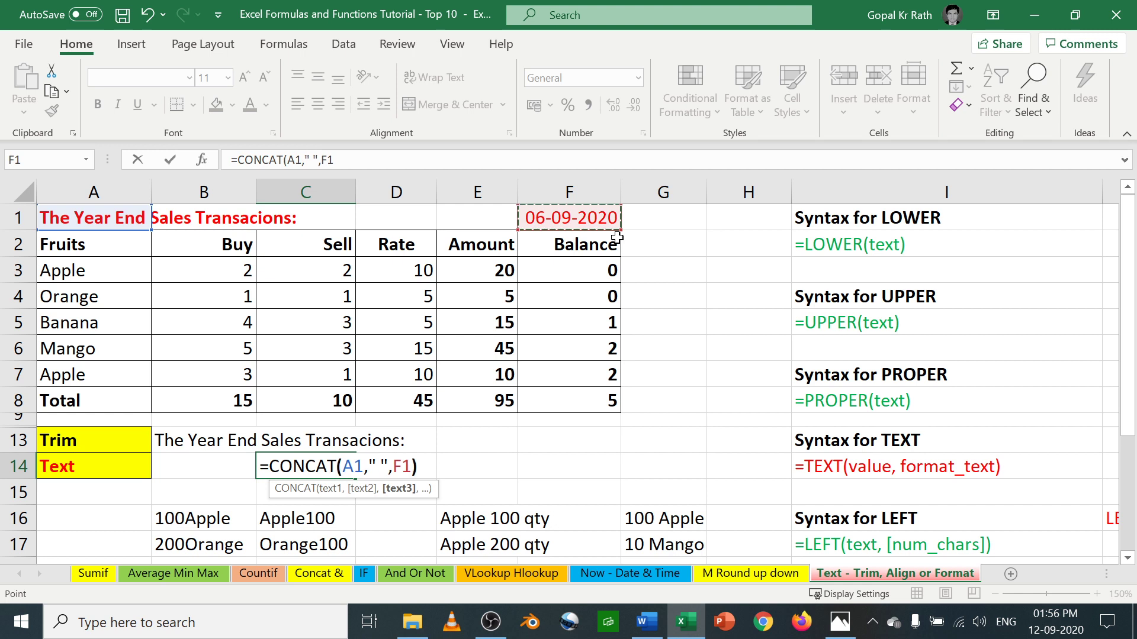
key("Return")
key("Up")
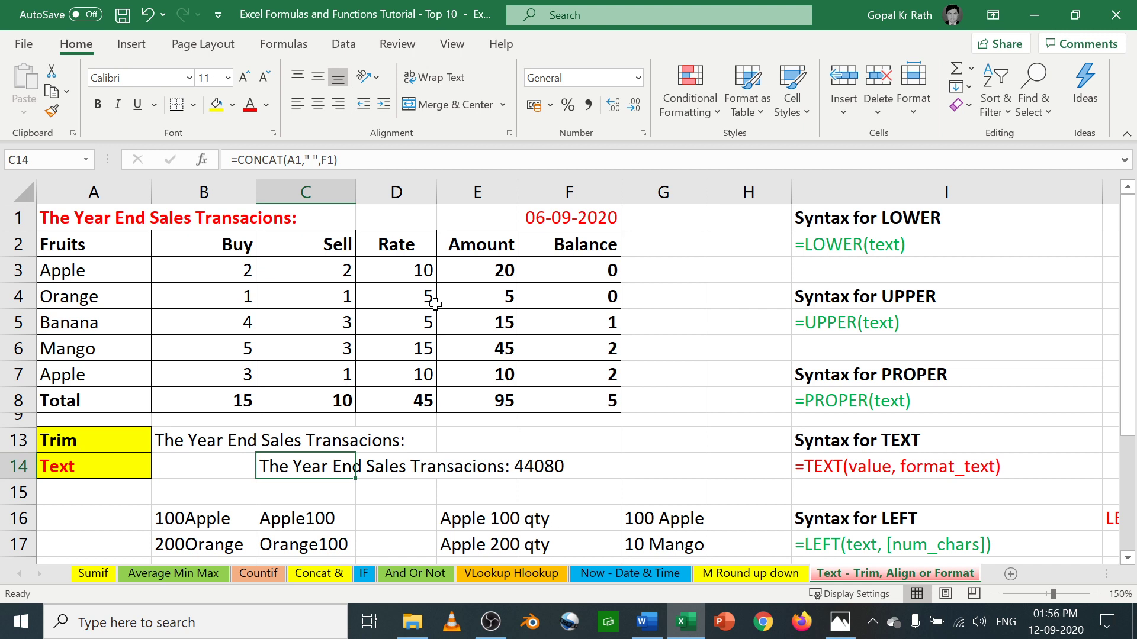
- Move the CONCAT formula from C14 to B14, beside the Text label
key("ctrl+x")
key("Left")
key("ctrl+v")
key("Right")
key("Right")
key("Right")
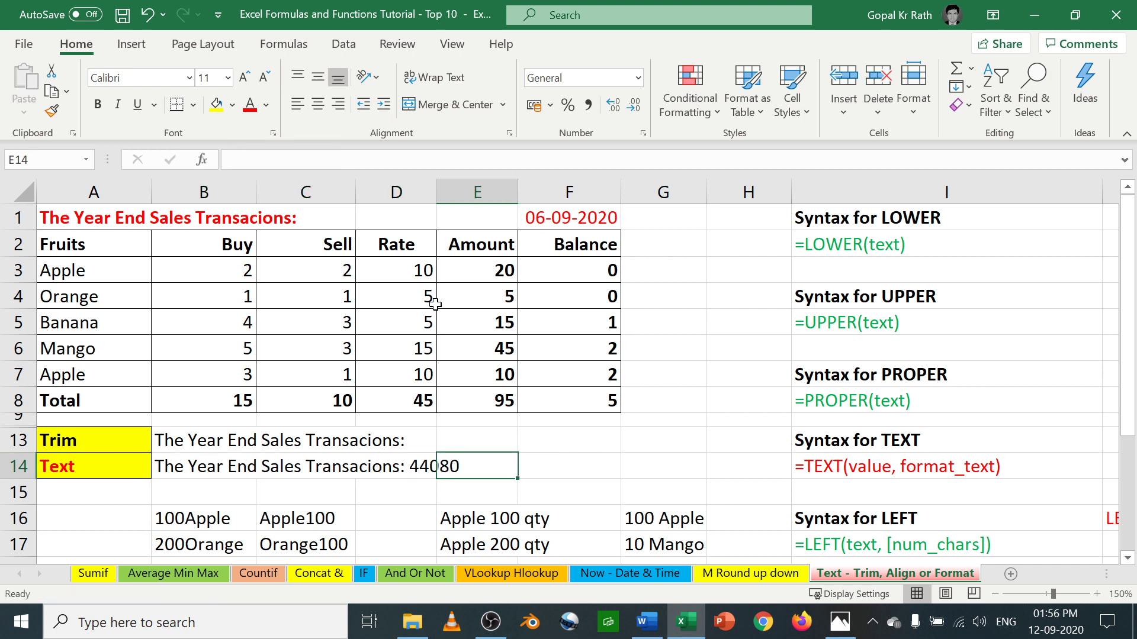
key("Right")
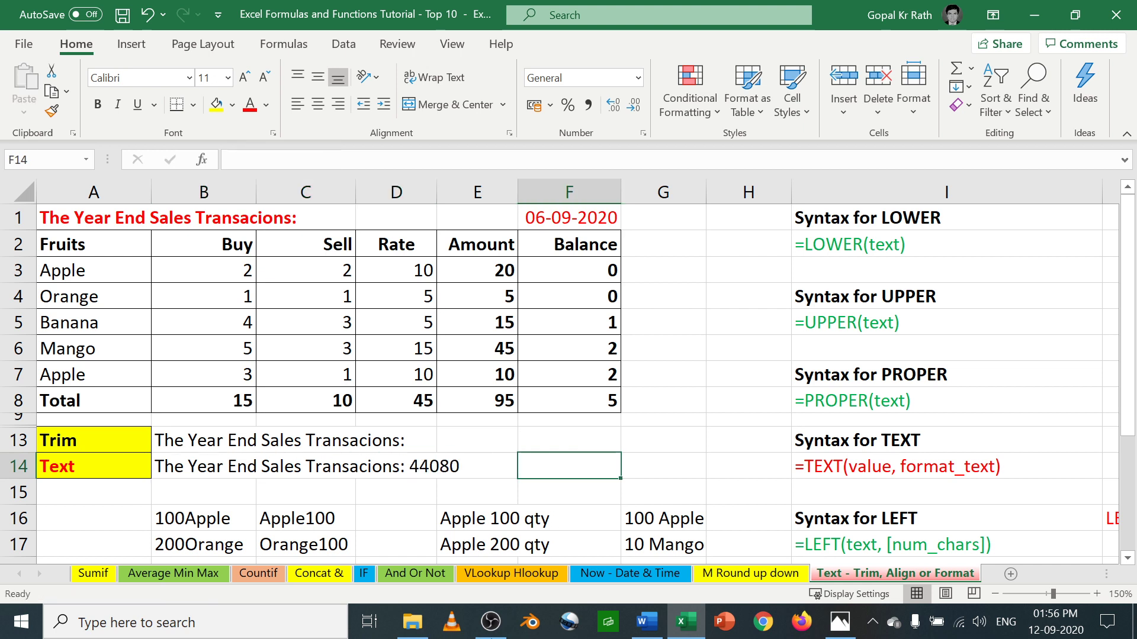
left_click(177, 470)
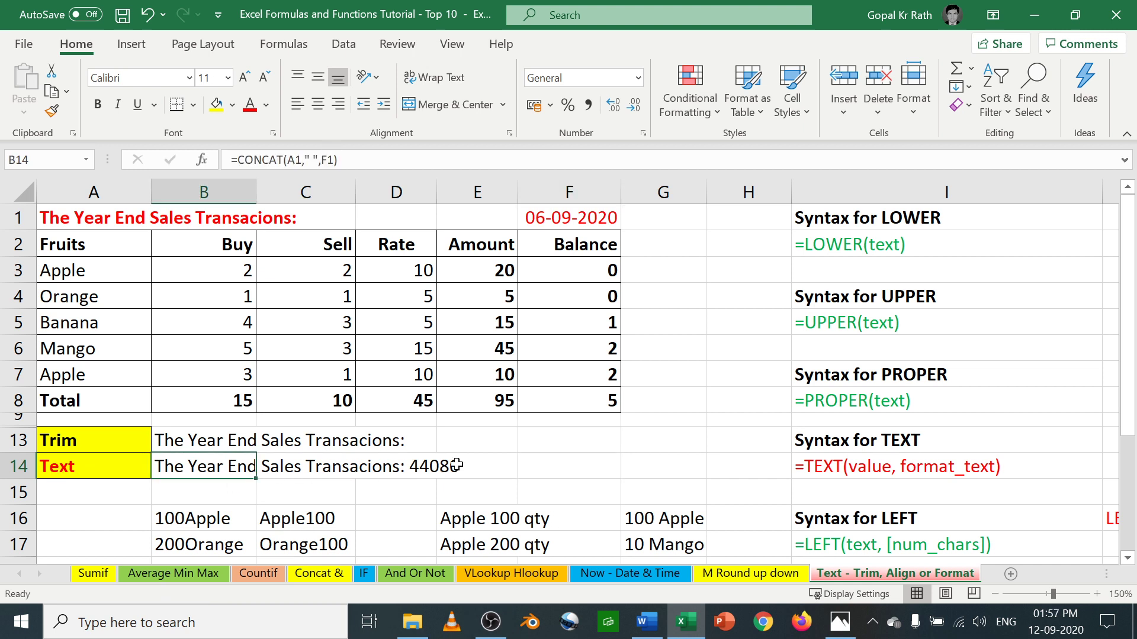
- Fill cells B14:E14 with light blue and review the CONCAT formula in B14
left_click_drag(457, 466, 201, 473)
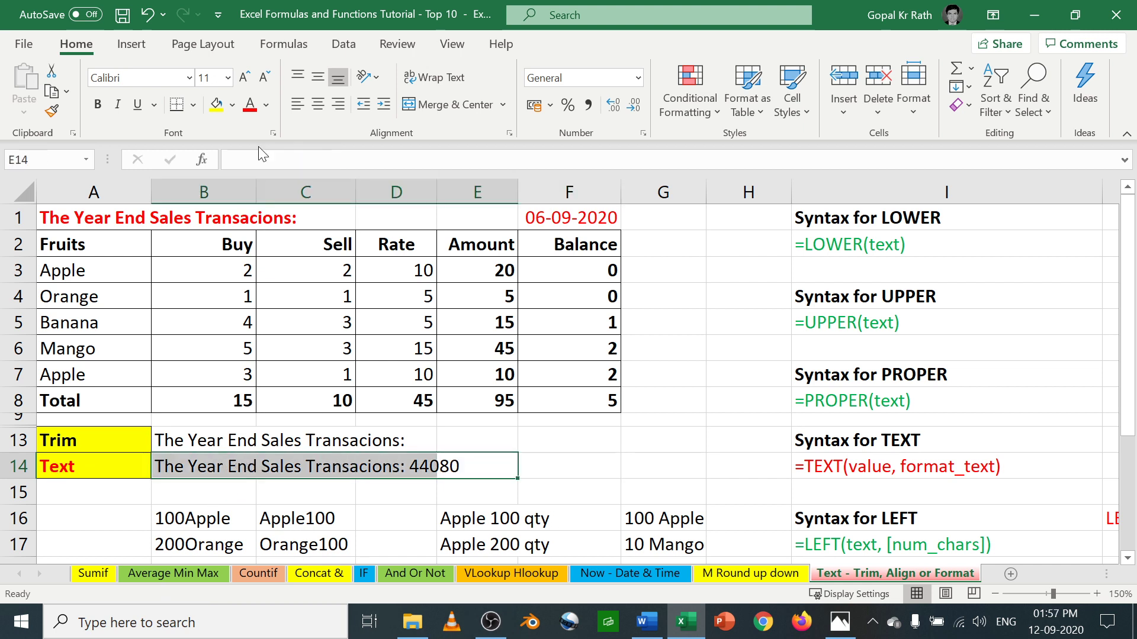
left_click(232, 105)
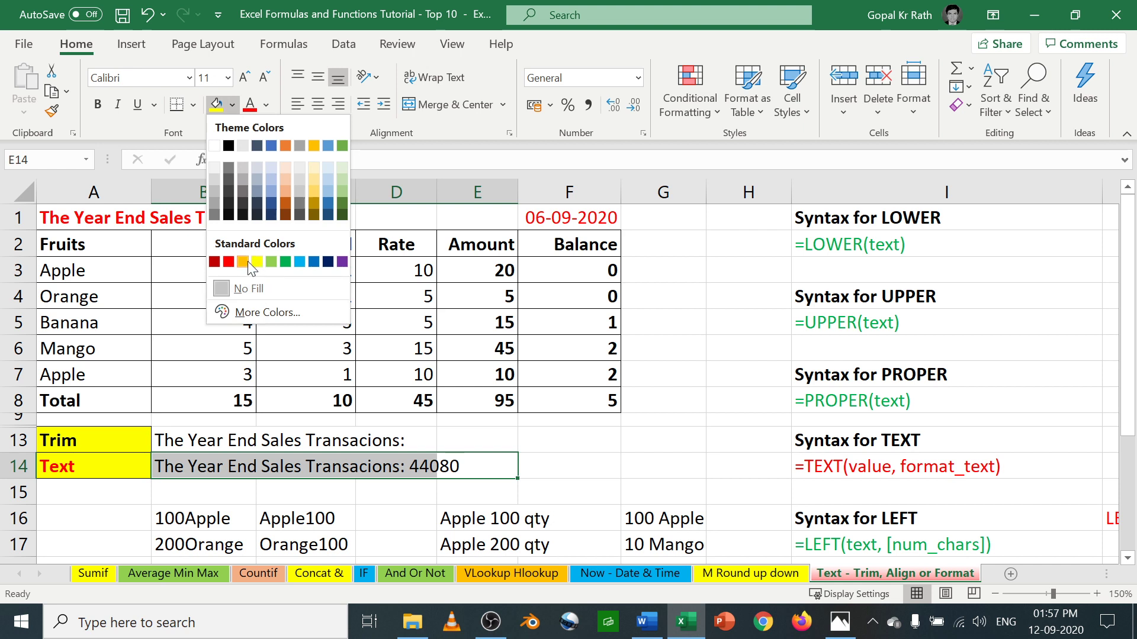
left_click(328, 187)
left_click(194, 466)
double_click(194, 466)
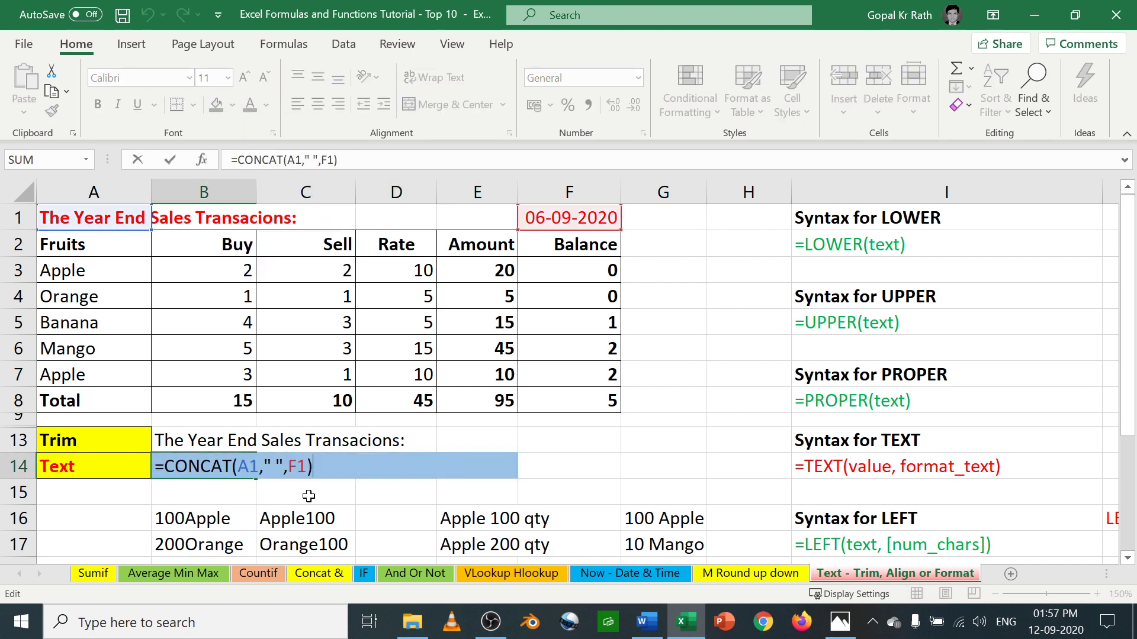
key("Escape")
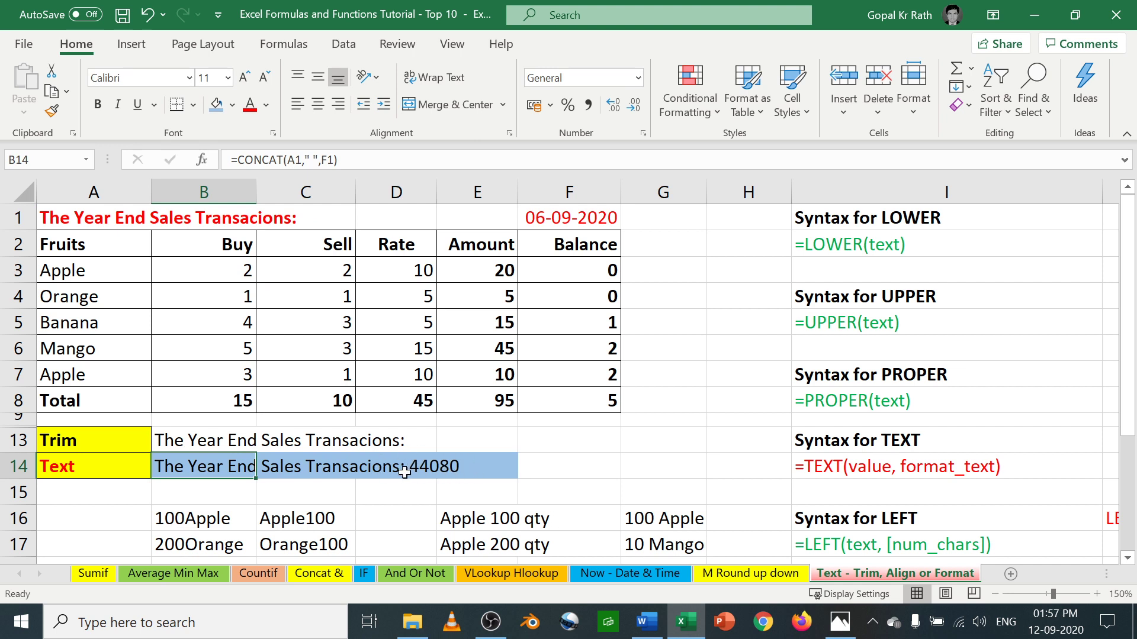
left_click(560, 462)
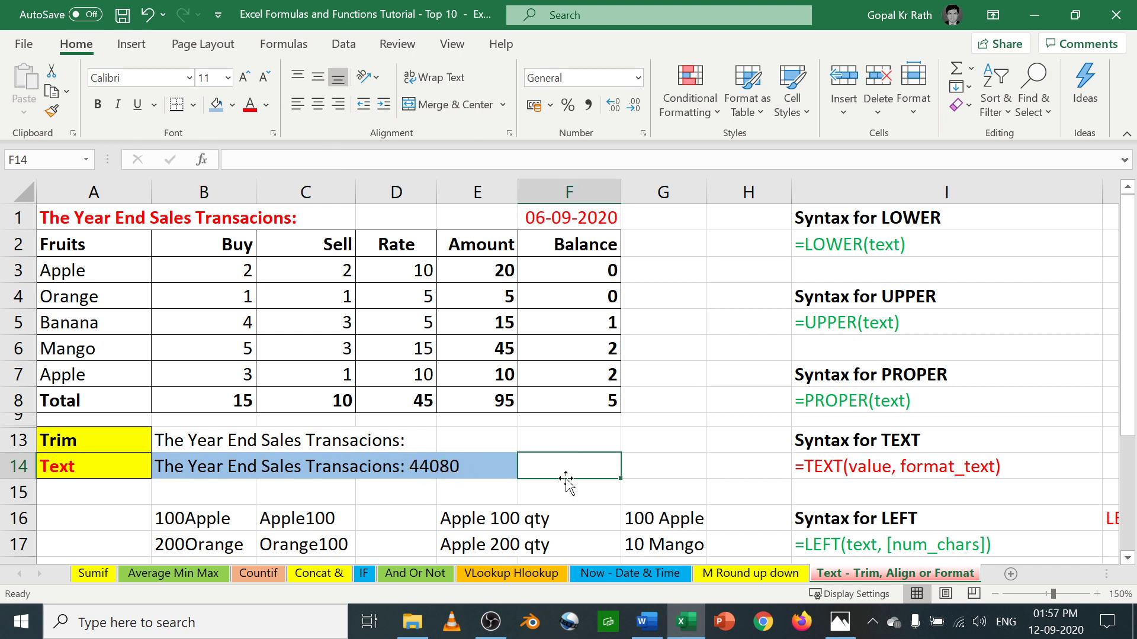
- Look up the custom number format code of the date in F1, leaving the cell format as it is
left_click(559, 214)
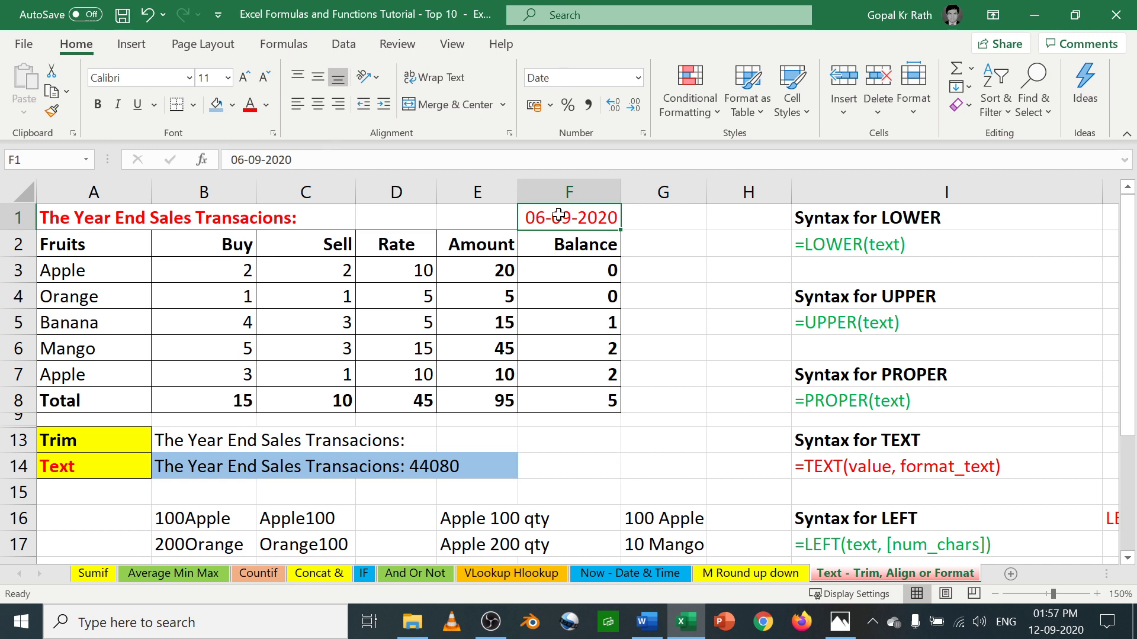
key("ctrl+1")
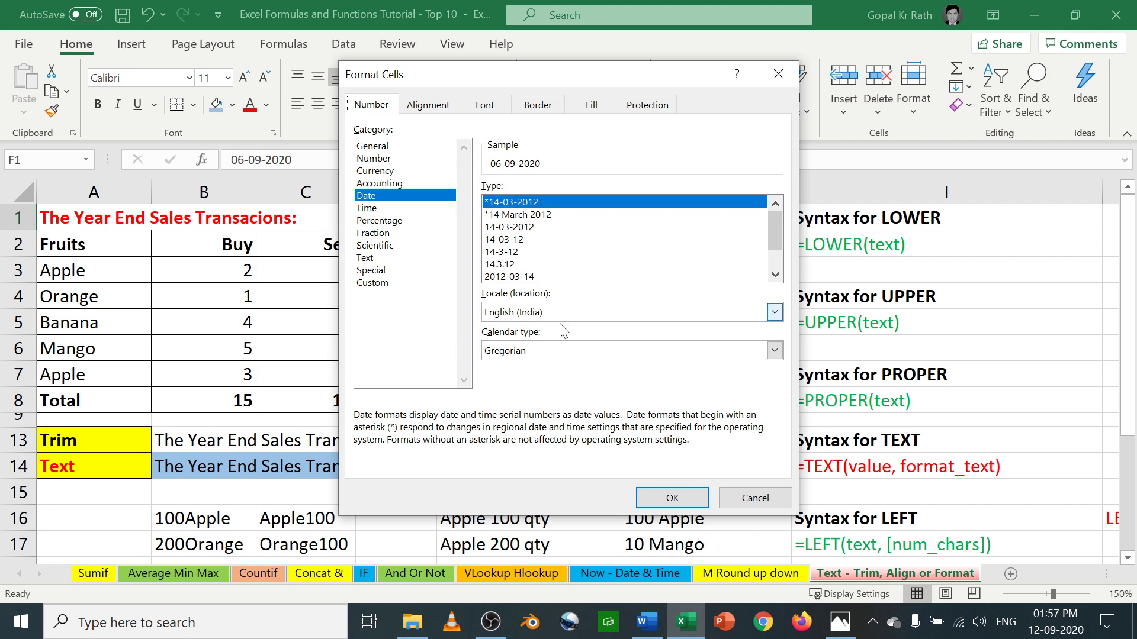
left_click(373, 283)
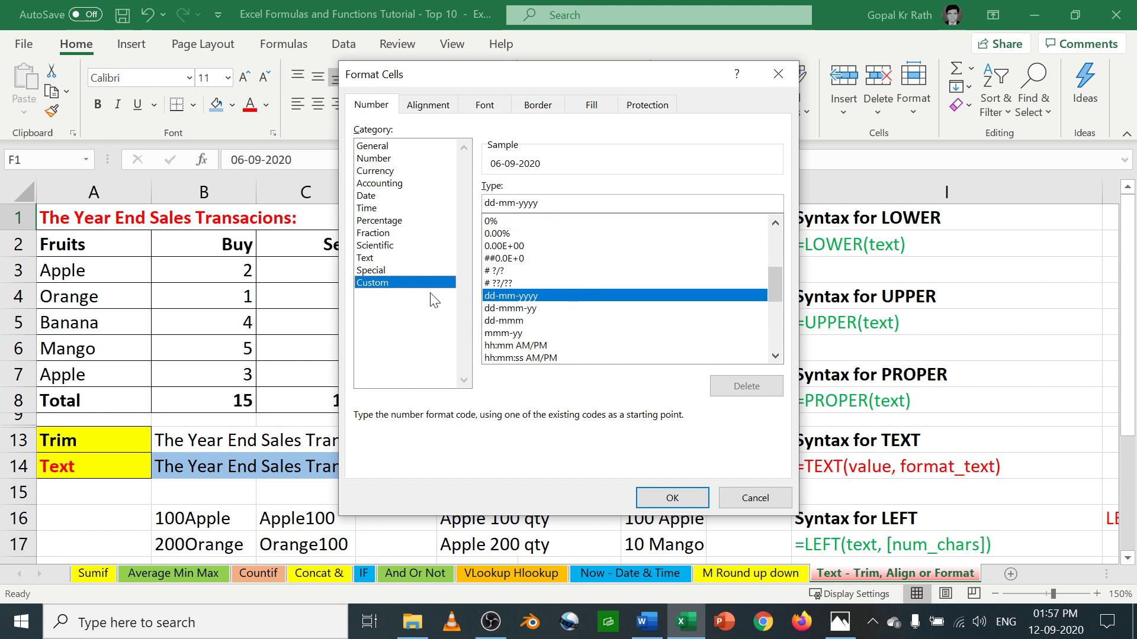
double_click(511, 203)
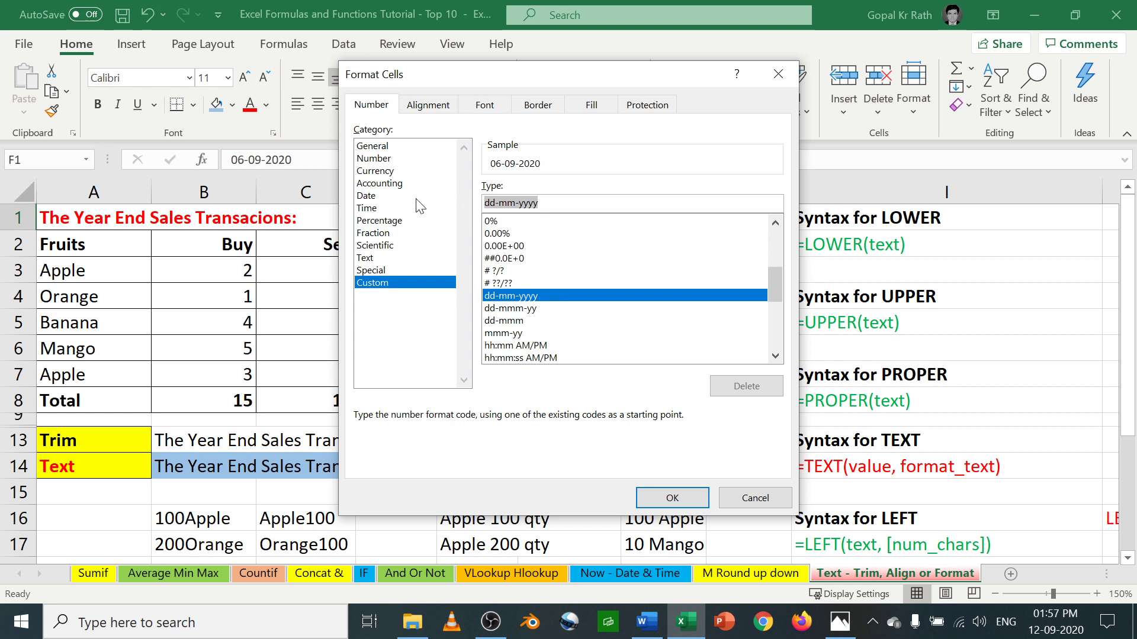
left_click(754, 498)
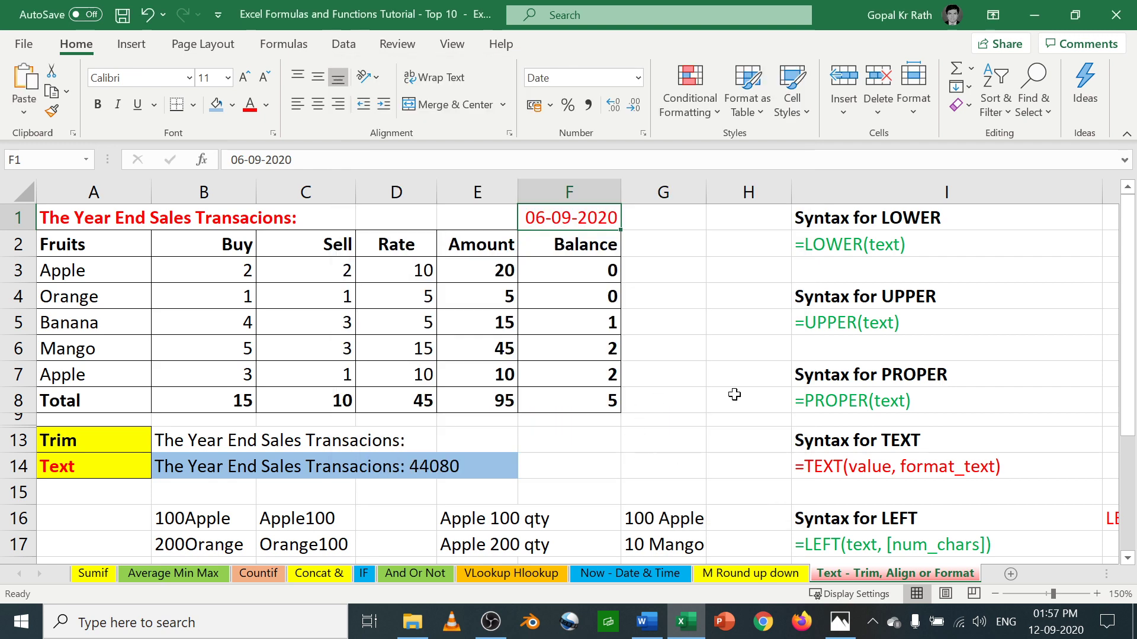
- Wrap F1 in a TEXT function inside B14's formula, making it =CONCAT(A1," ",TEXT(F1,"dd-mm-yyyy"))
left_click(181, 466)
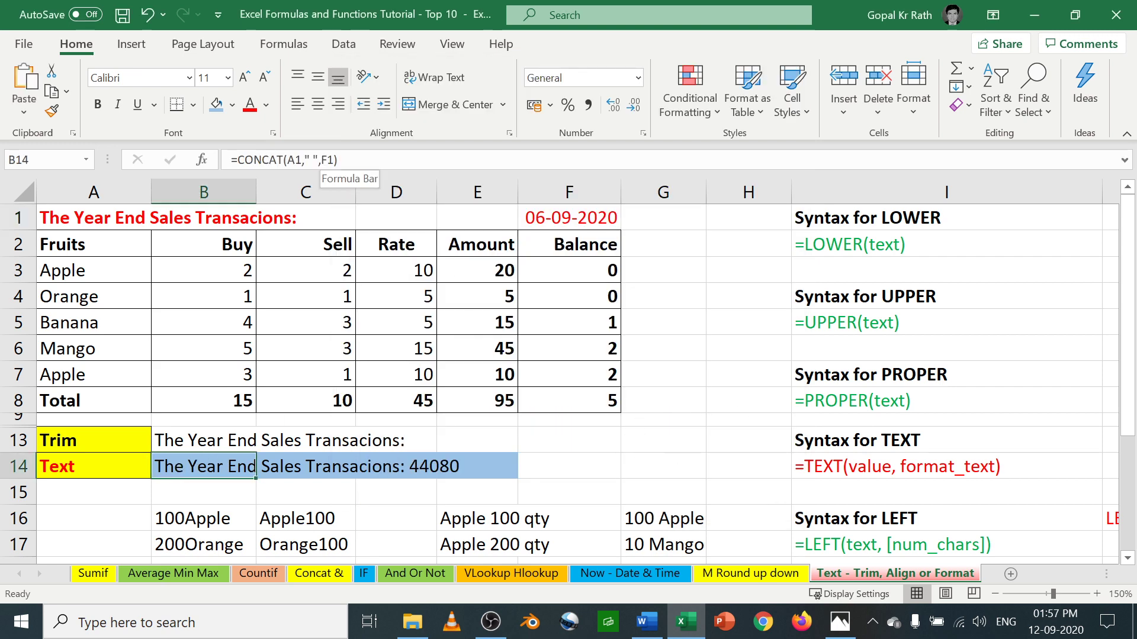
left_click(348, 160)
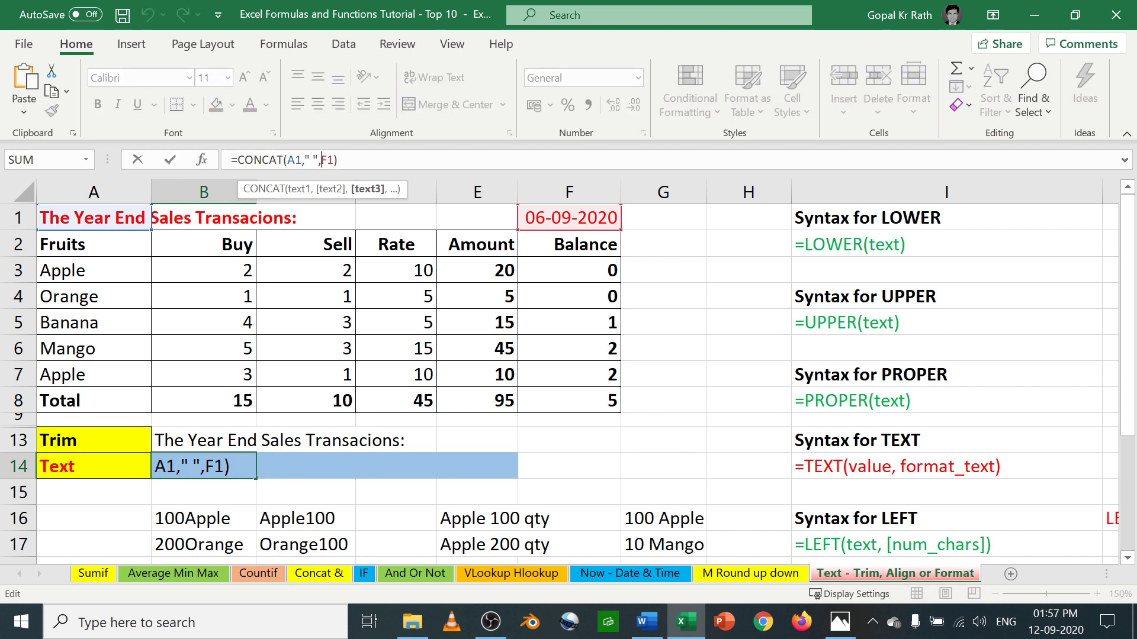
type("text")
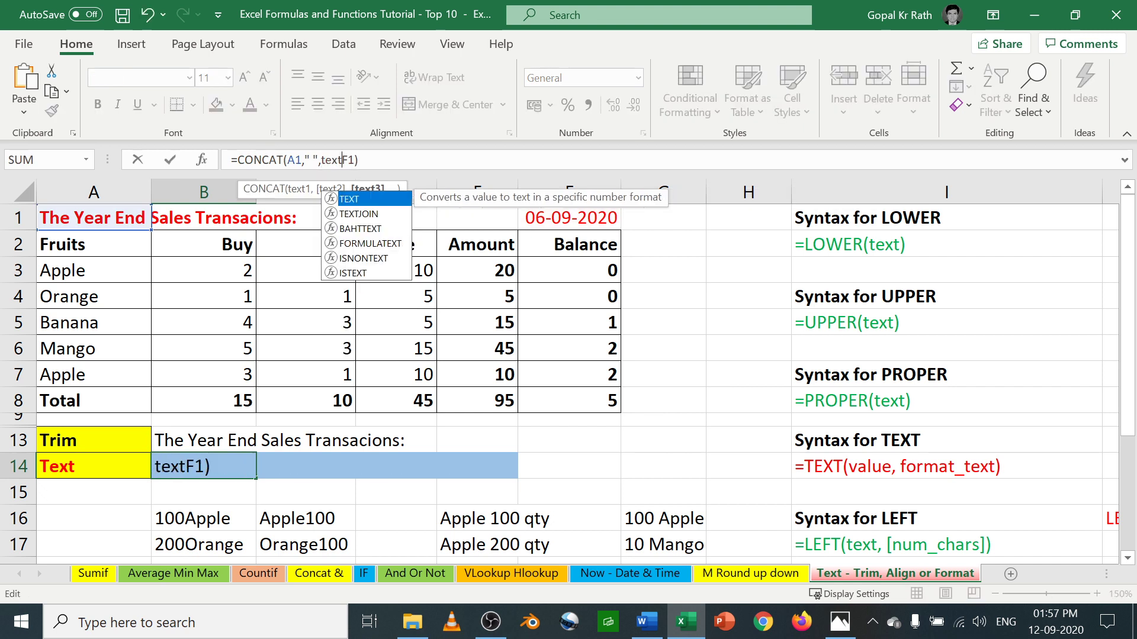
type("(F1")
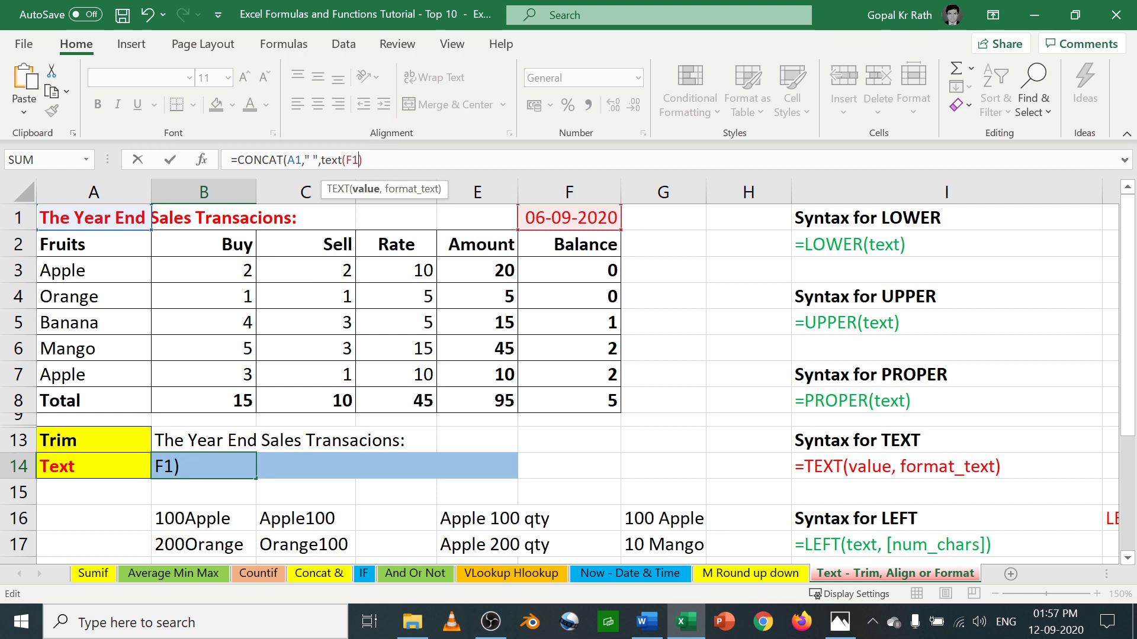
type(",\"dd-mm-yyyy\"")
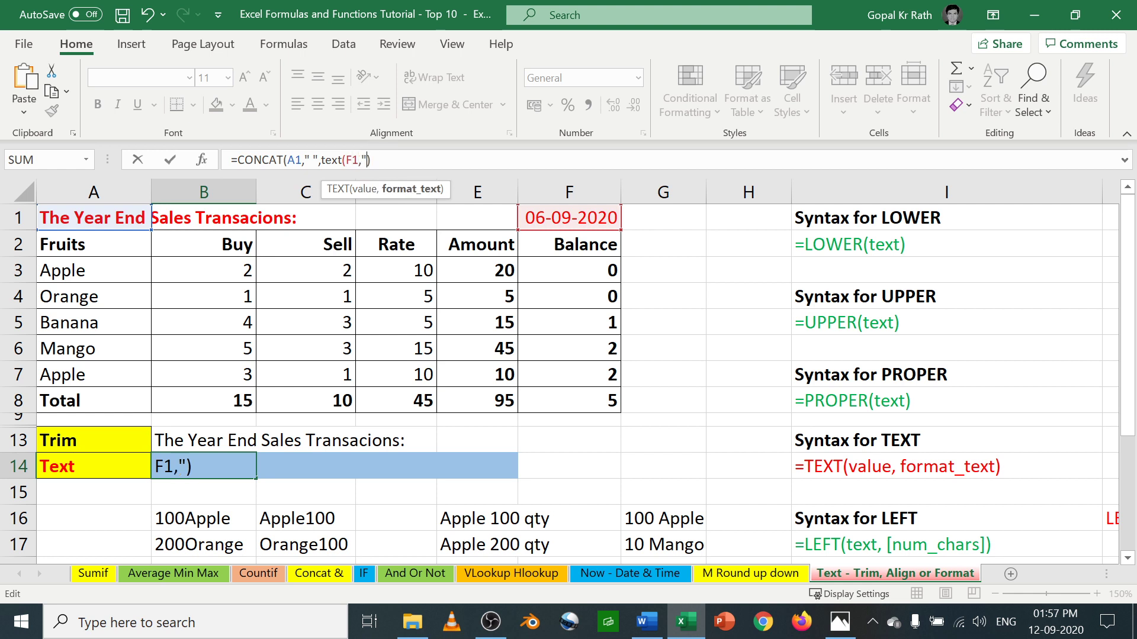
type(")")
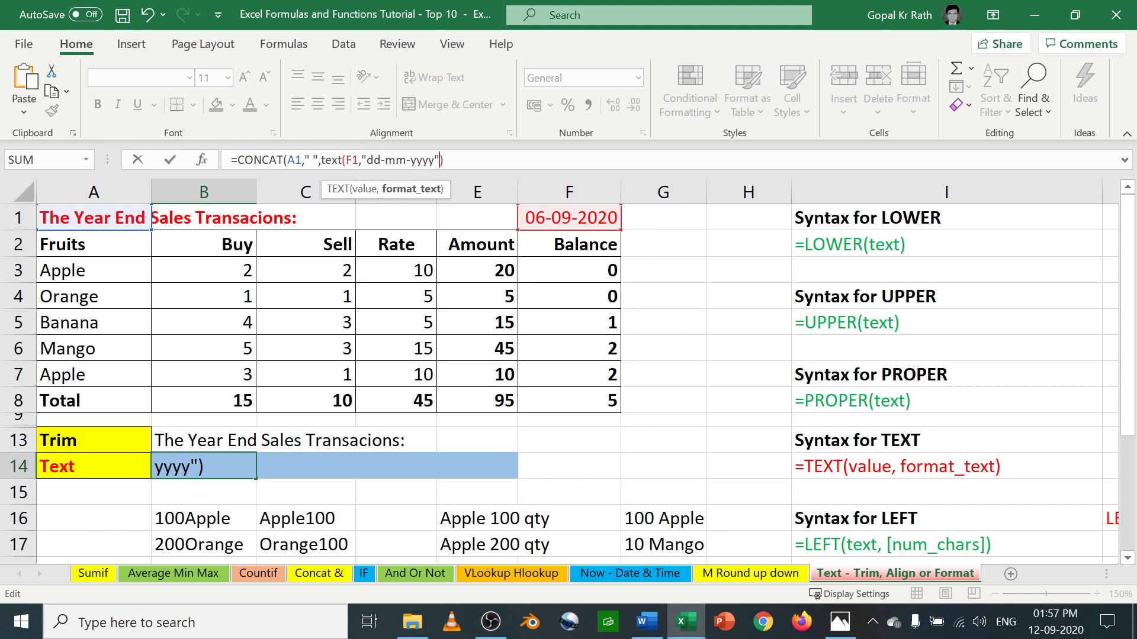
type(")")
key("Return")
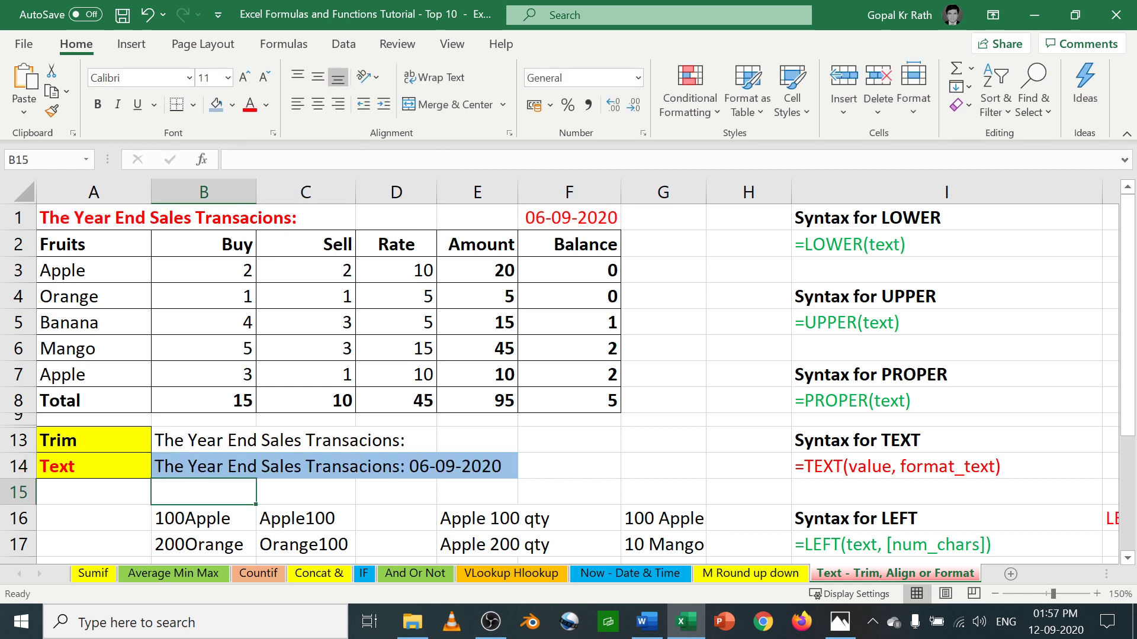
key("Up")
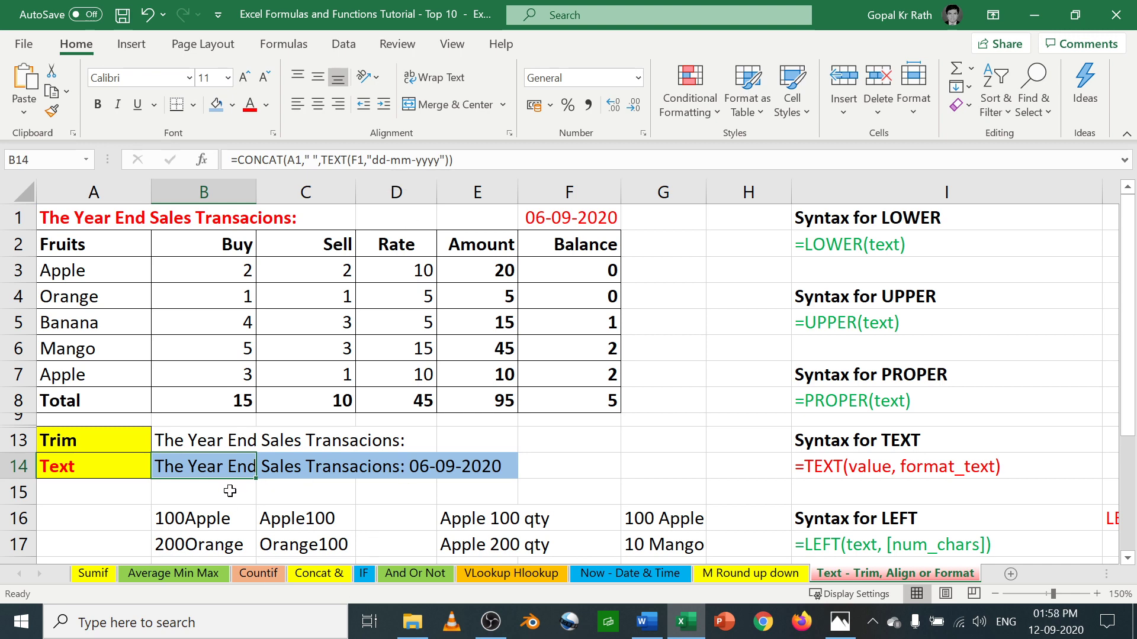
- Examine the Left, Right and Mid sections in column A and the sample strings in B16:B17
left_click(191, 519)
scroll(287, 512, "down", 2)
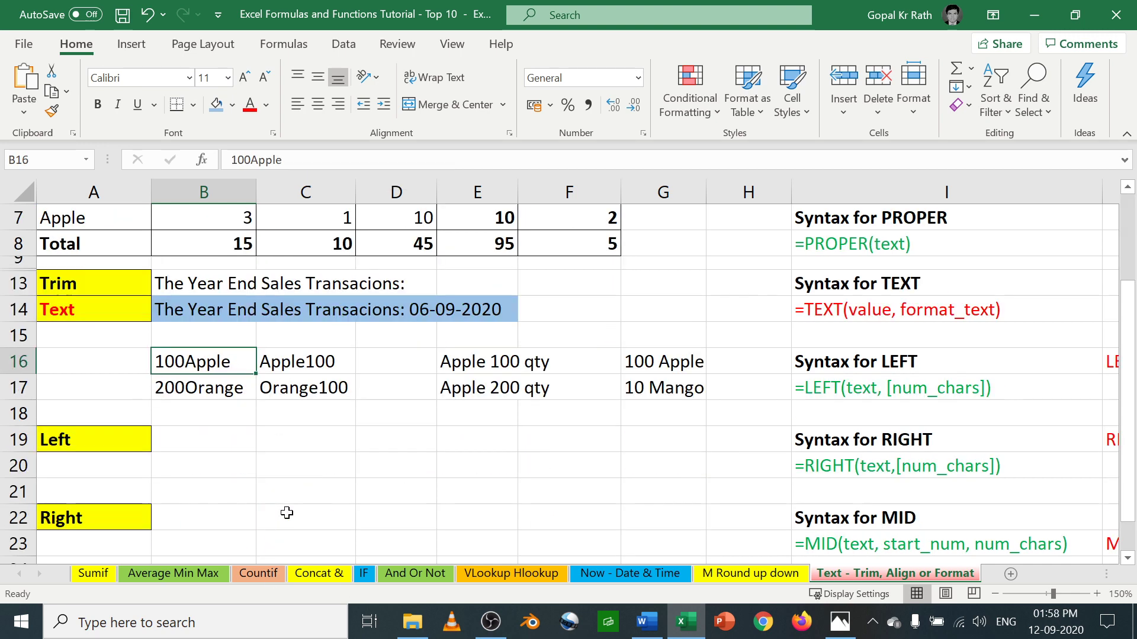
left_click(195, 436)
scroll(240, 465, "down", 1)
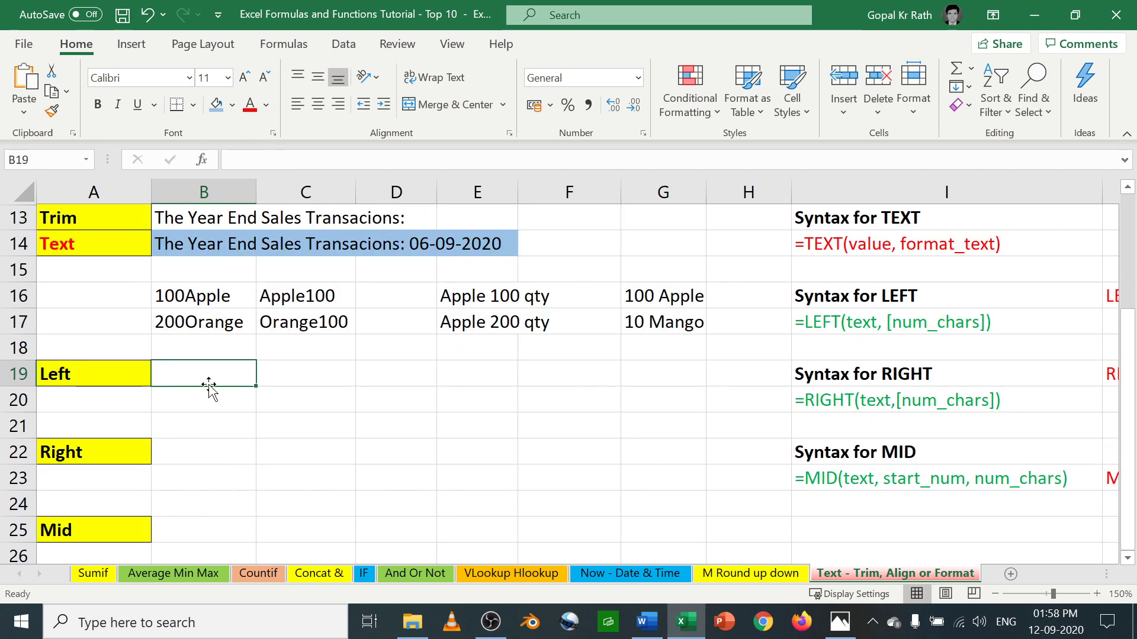
left_click(126, 531)
scroll(273, 503, "down", 2)
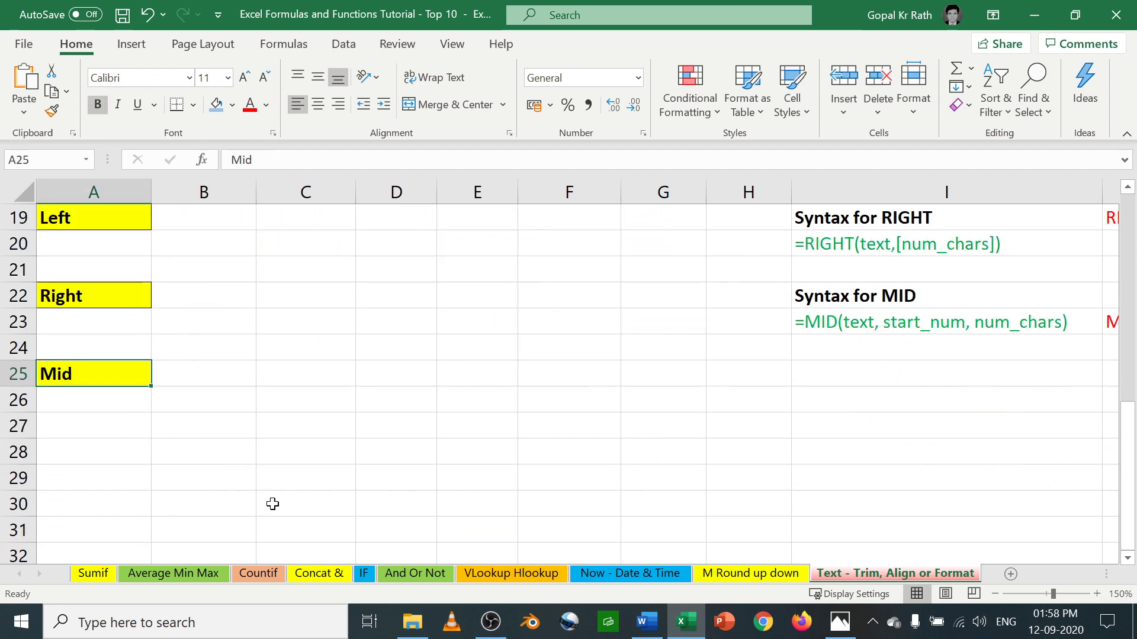
scroll(272, 504, "up", 2)
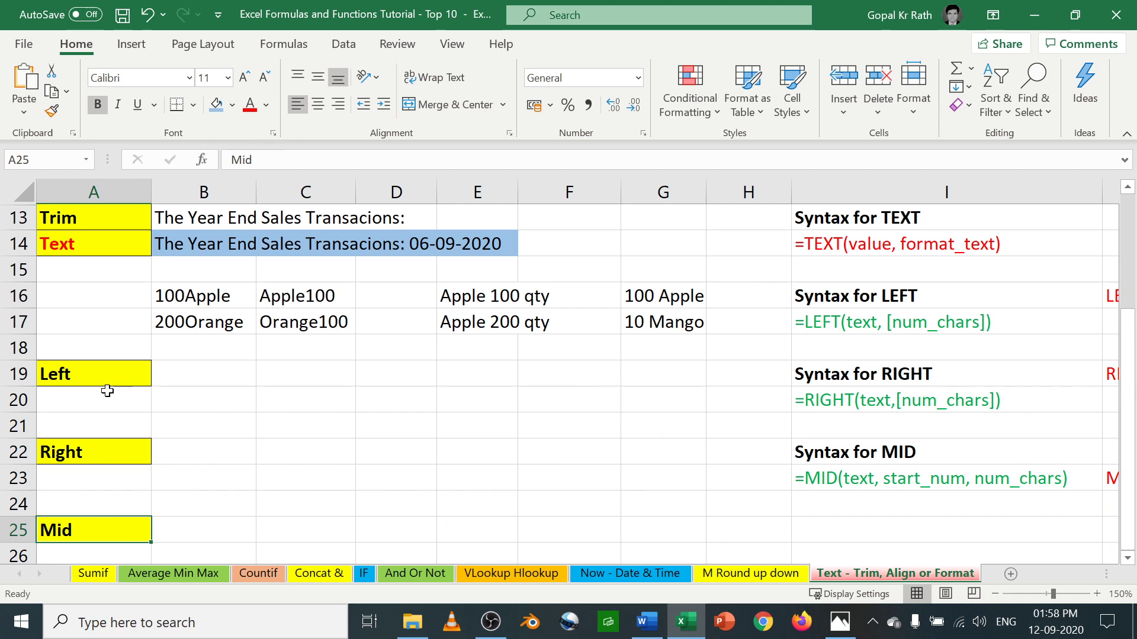
left_click_drag(95, 370, 114, 531)
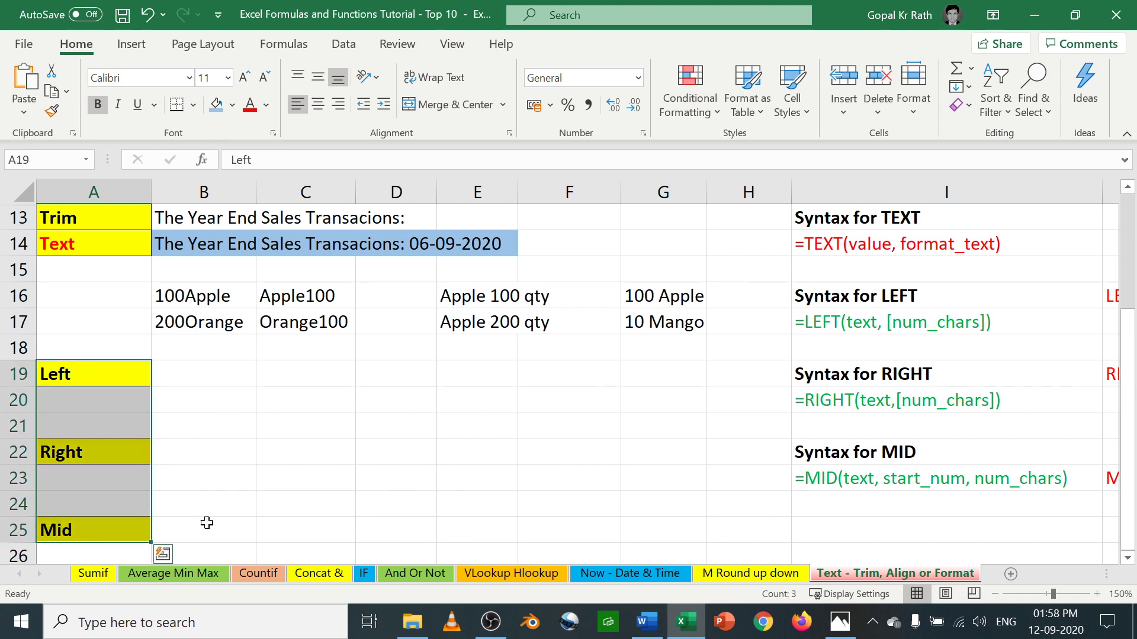
left_click(198, 379)
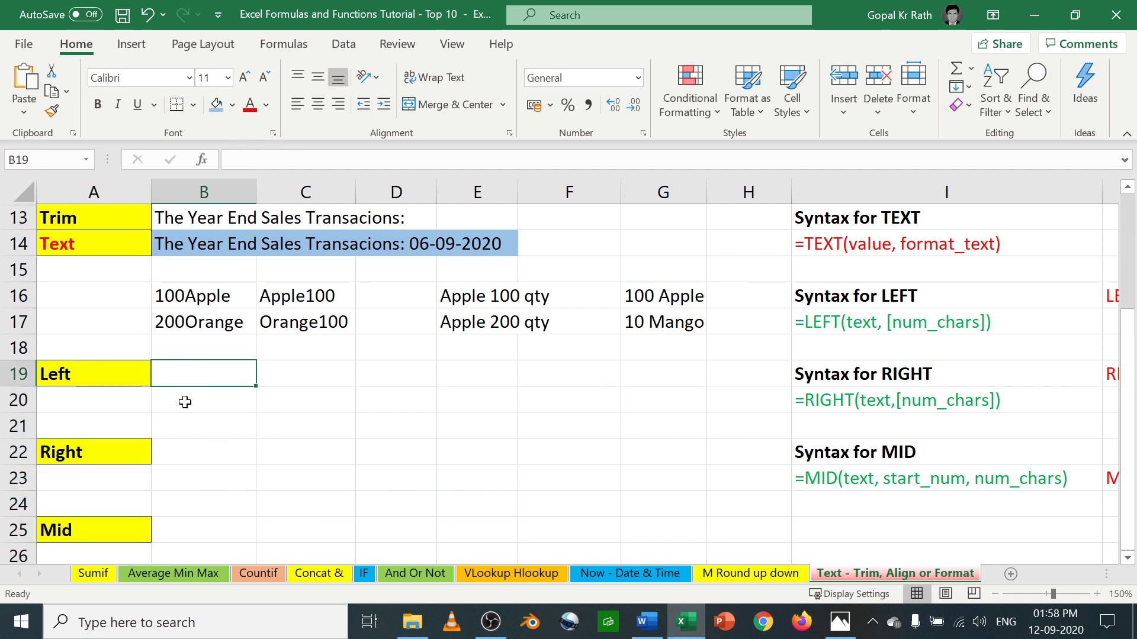
left_click(193, 296)
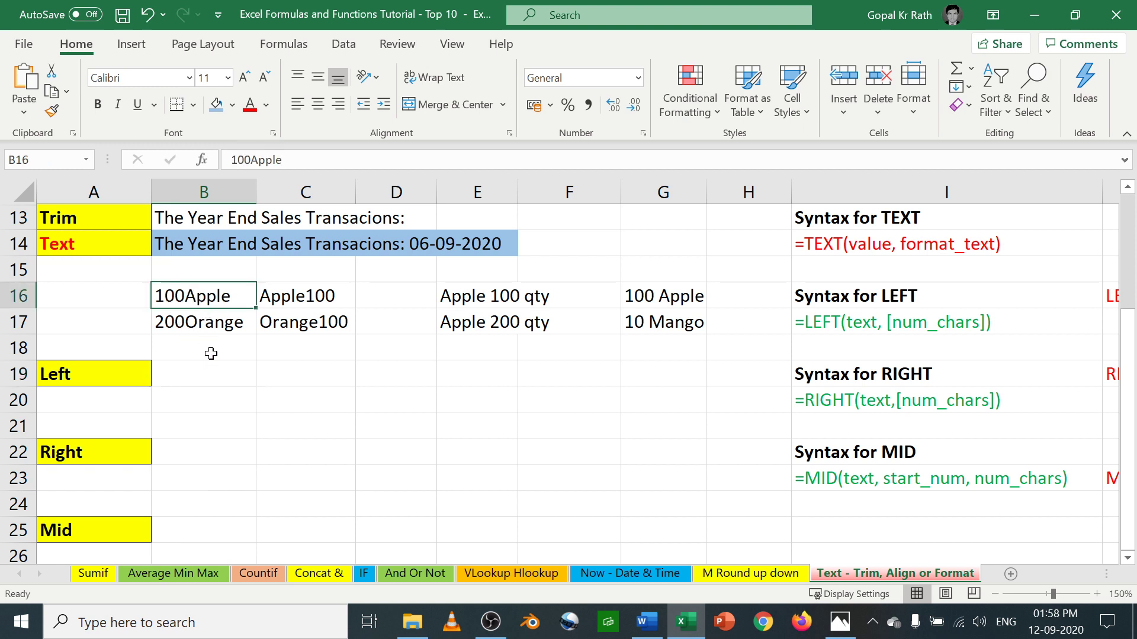
left_click(190, 324)
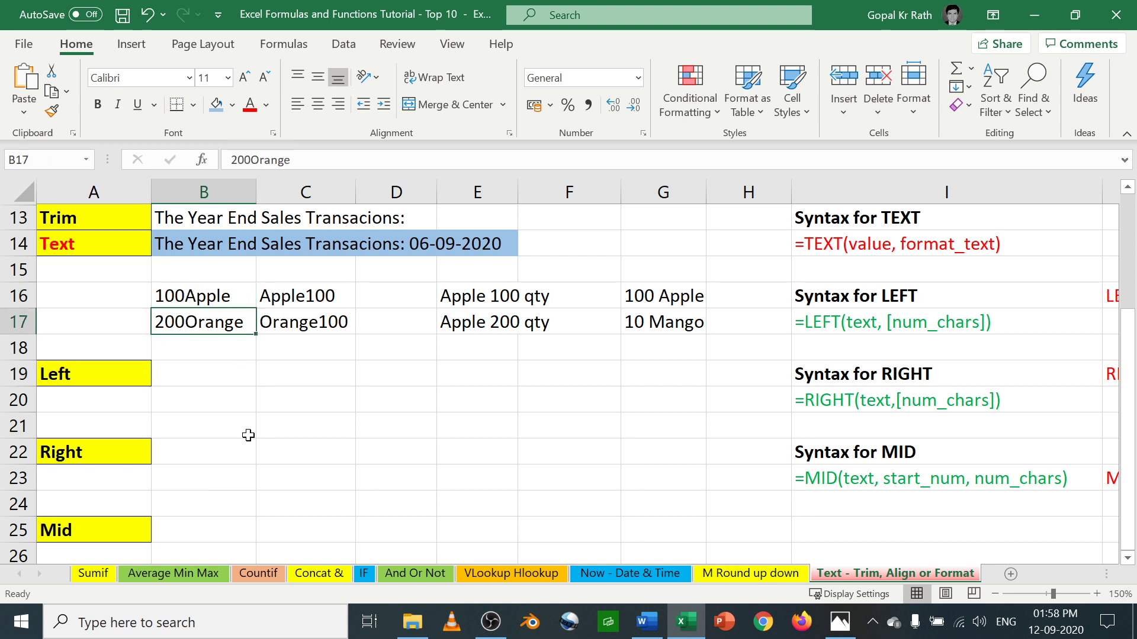
left_click(187, 370)
left_click_drag(180, 296, 180, 365)
left_click_drag(193, 296, 177, 322)
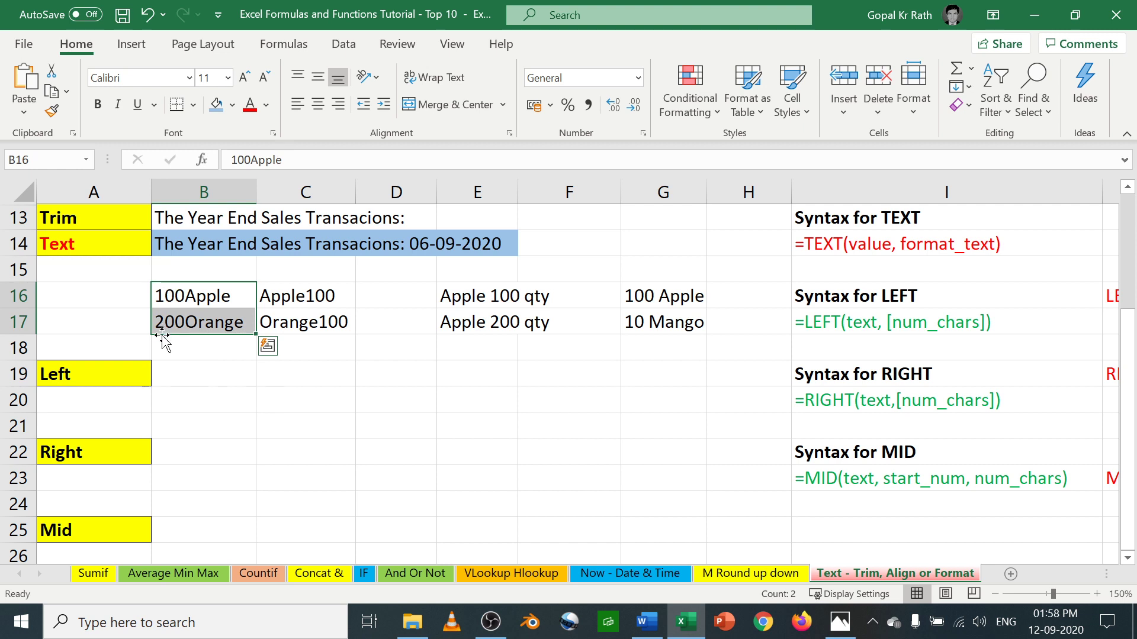
- Enter =LEFT(B16,3) in B19, beside the Left label, to extract the quantity from 100Apple
left_click(176, 371)
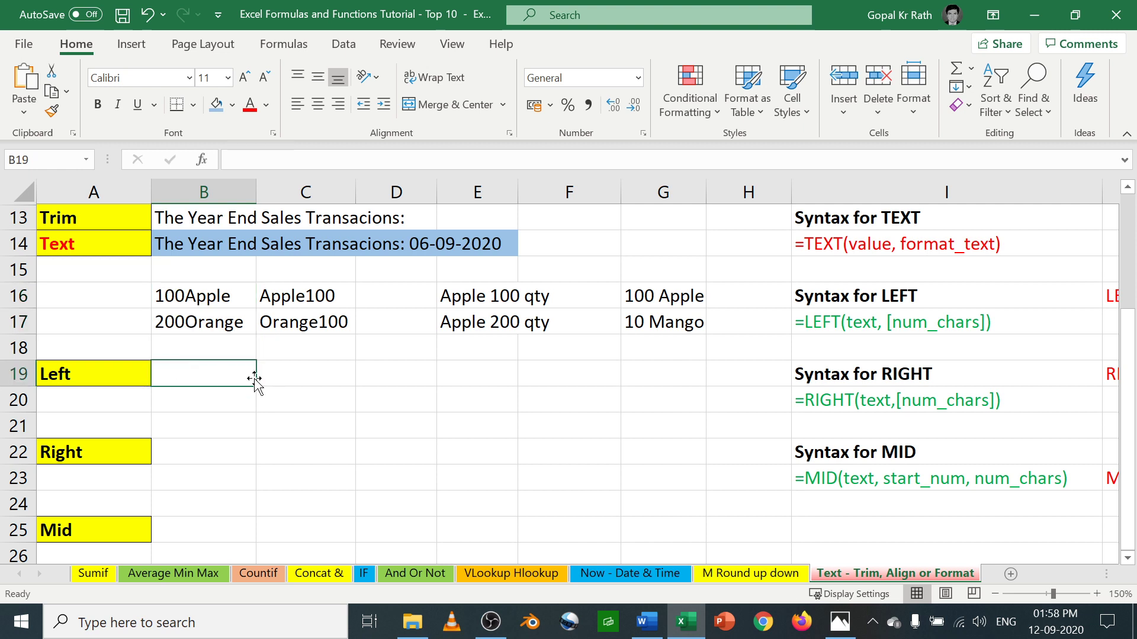
type("=le")
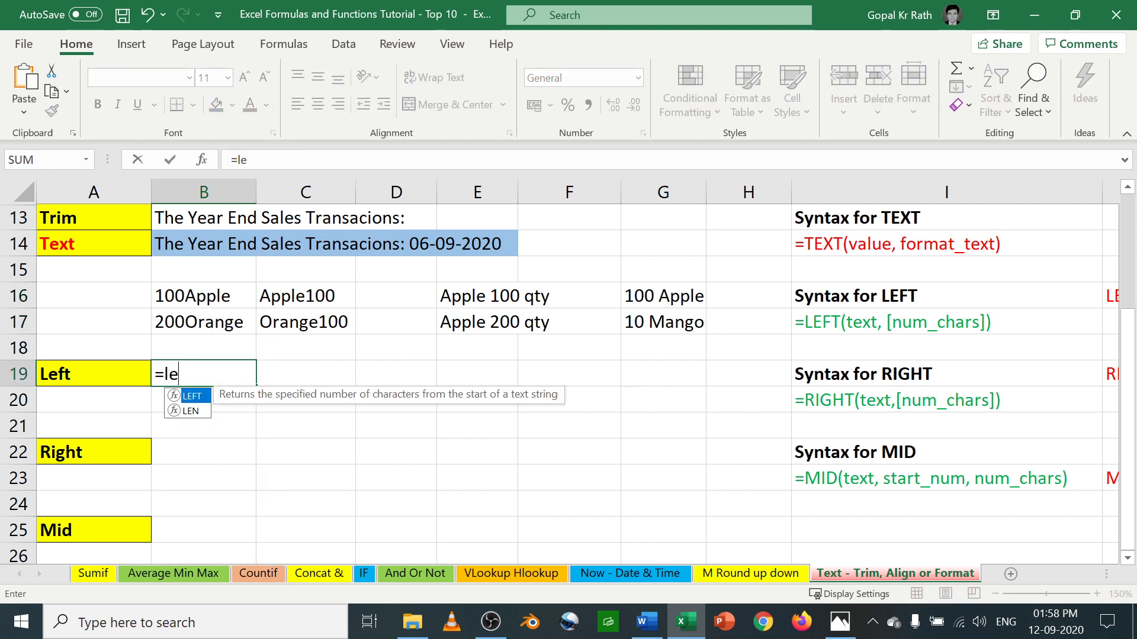
type("ft(")
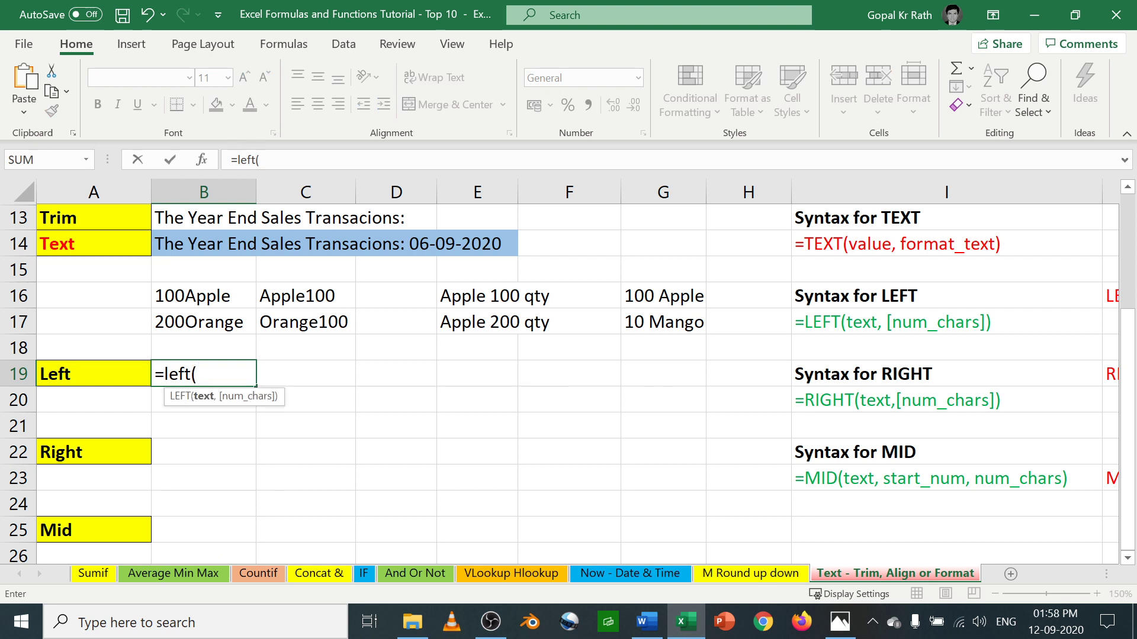
left_click(183, 297)
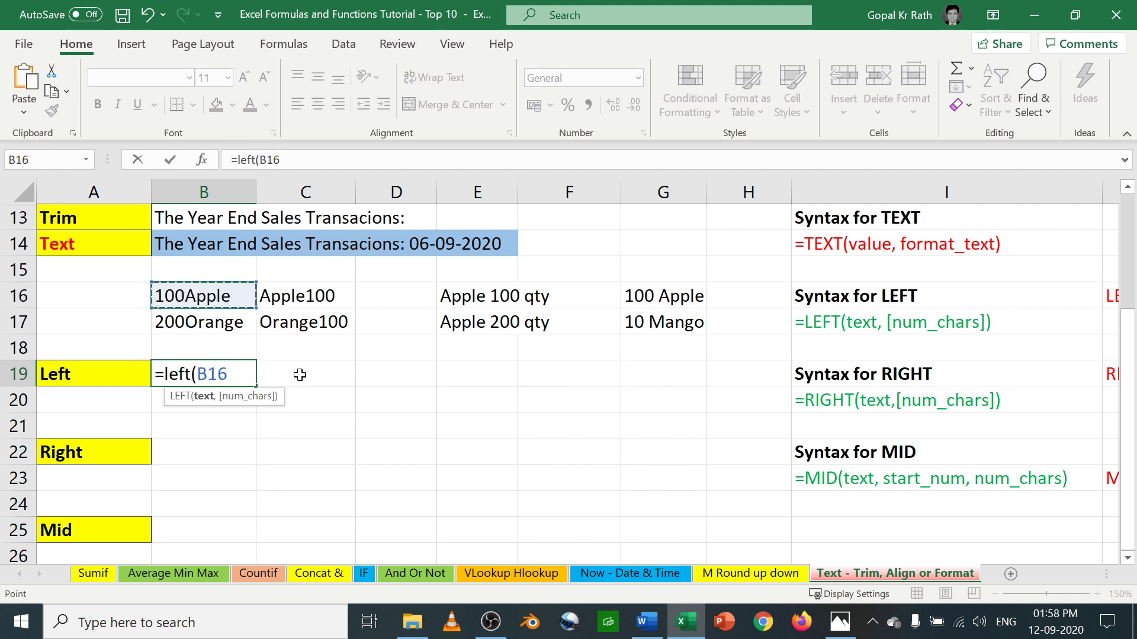
type(",")
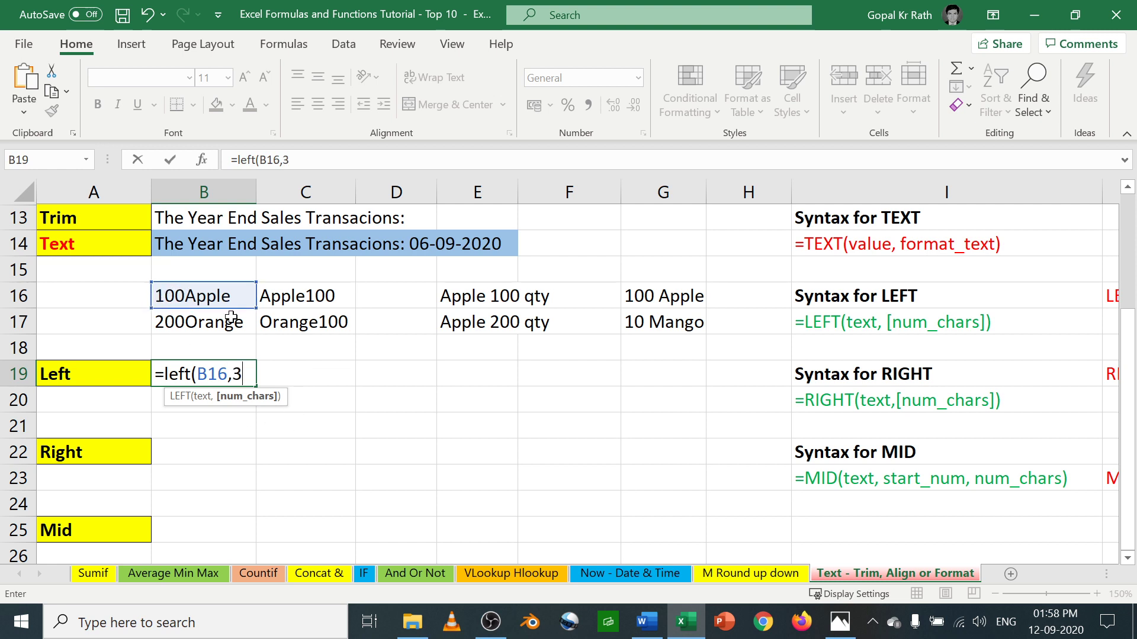
type("3)")
key("Return")
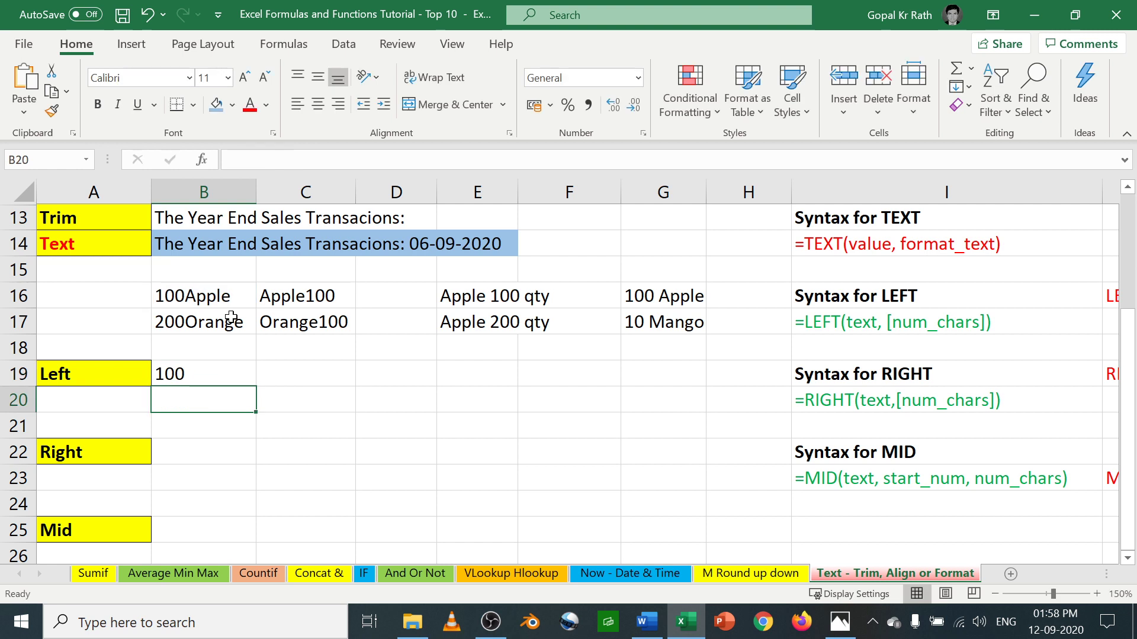
- Fill the LEFT formula from B19 down into B20 and review both formulas
key("Up")
key("F2")
key("Return")
key("ctrl+d")
key("F2")
key("Escape")
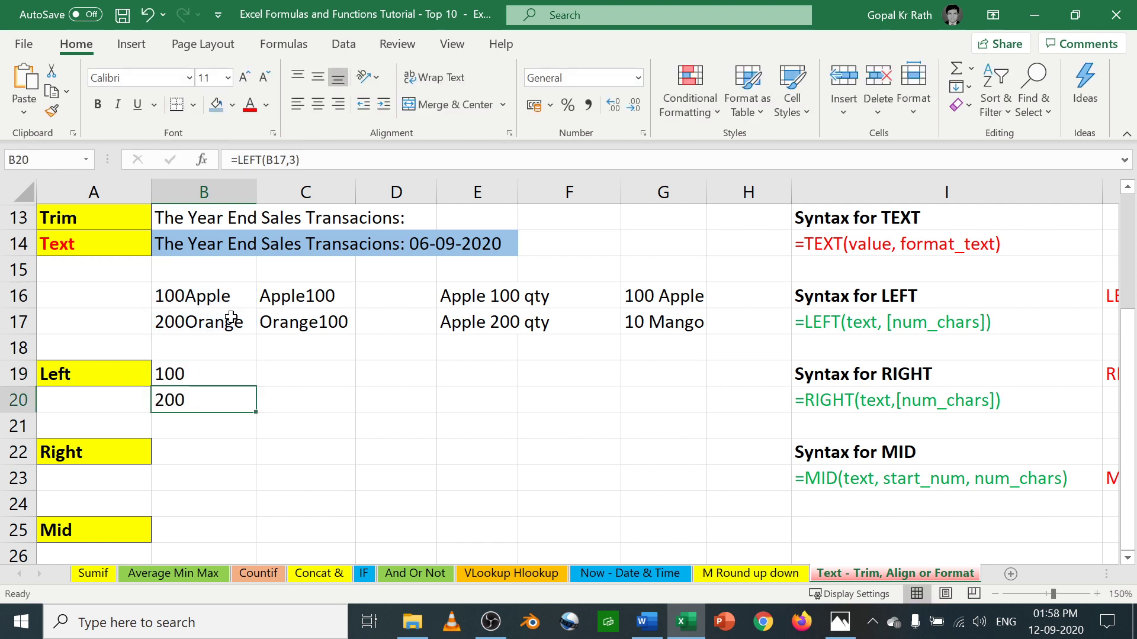
key("Up")
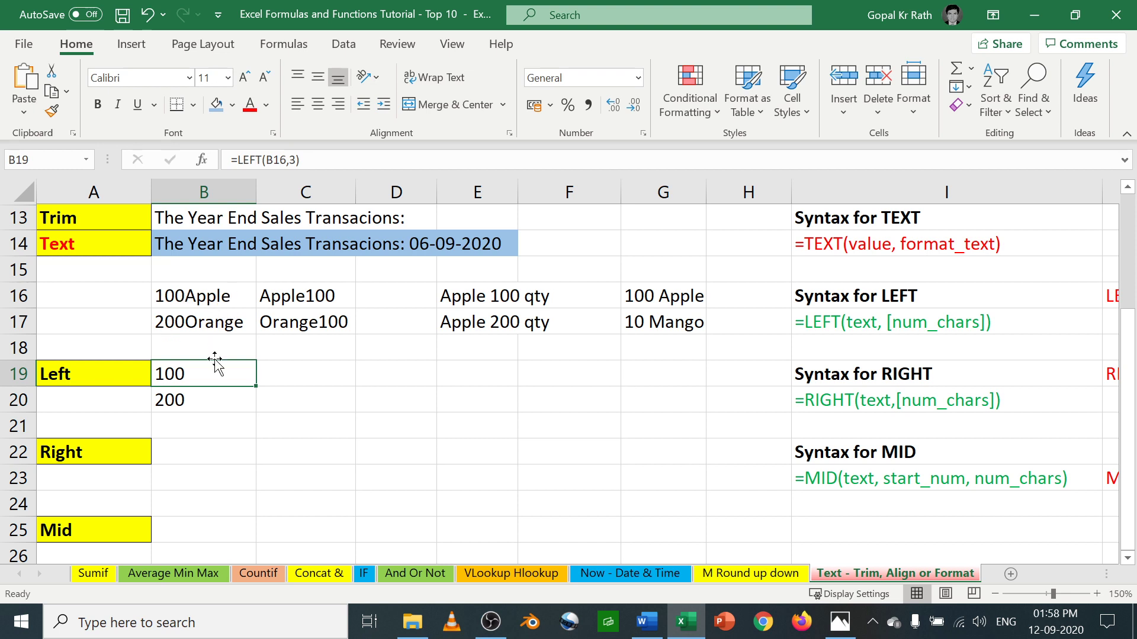
- Enter =RIGHT(B16,5) in B22, beside the Right label, to extract the fruit name from 100Apple
left_click(192, 449)
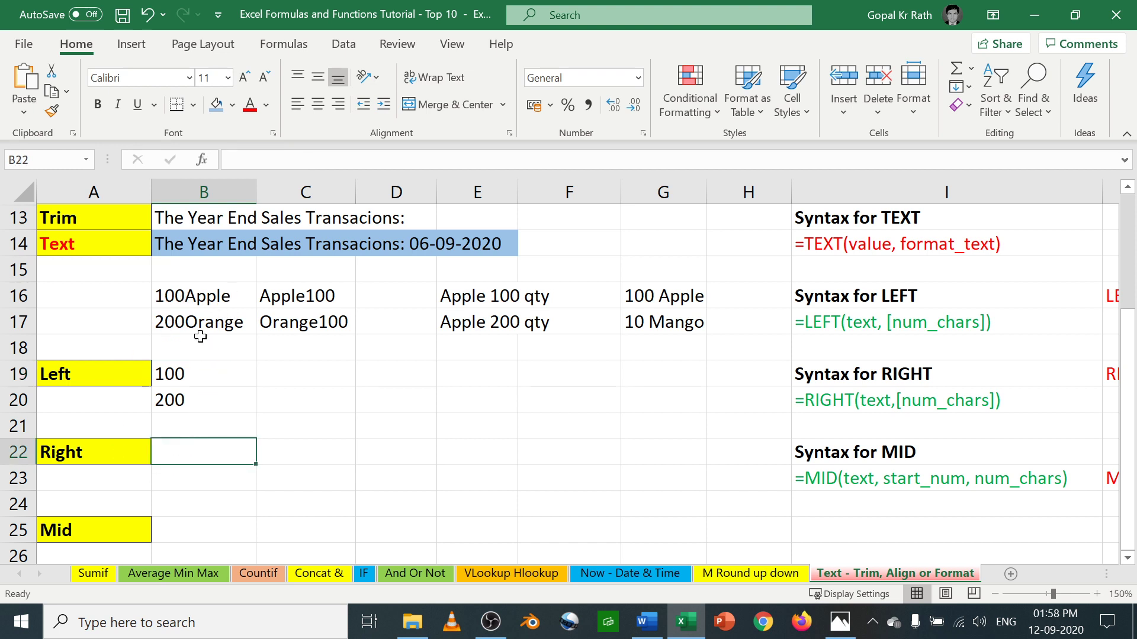
type("=")
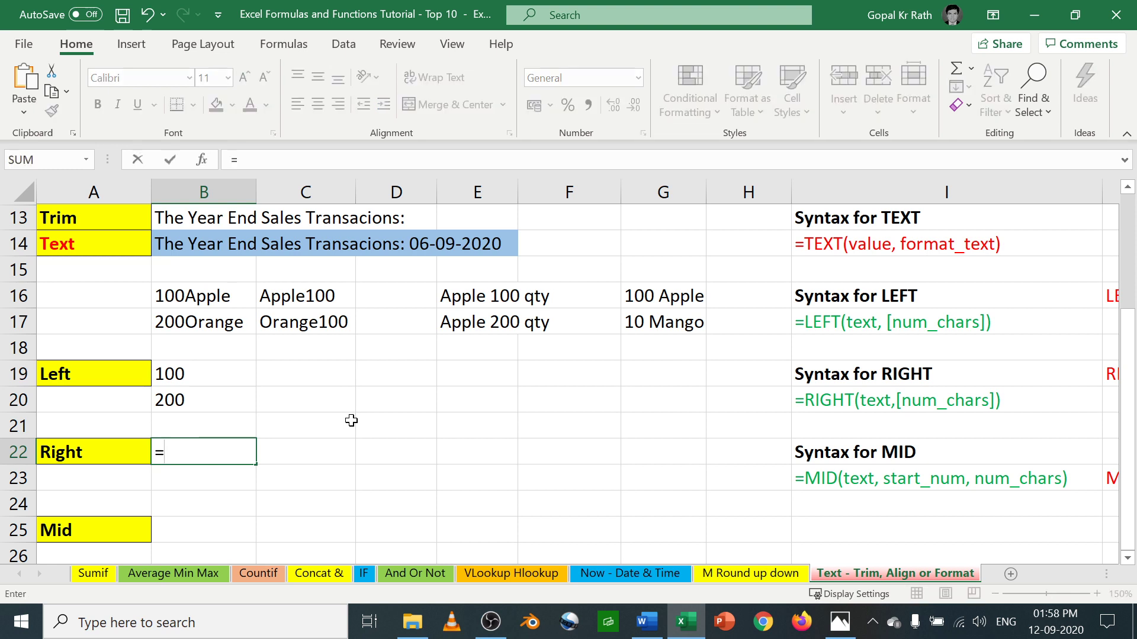
type("righ")
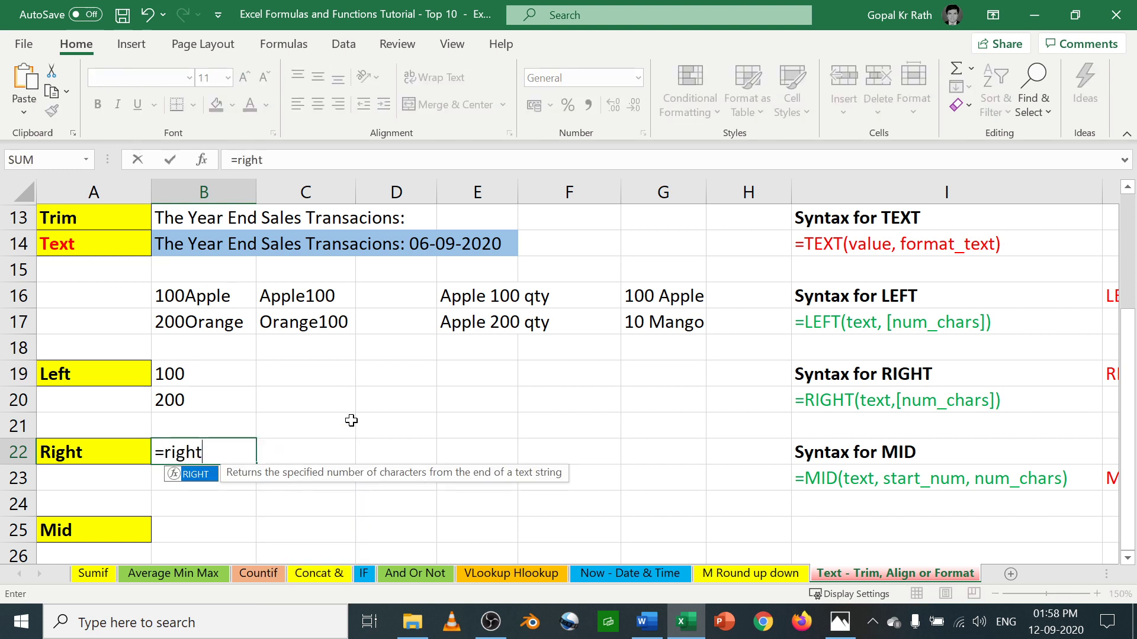
type("t")
key("Tab")
left_click(239, 303)
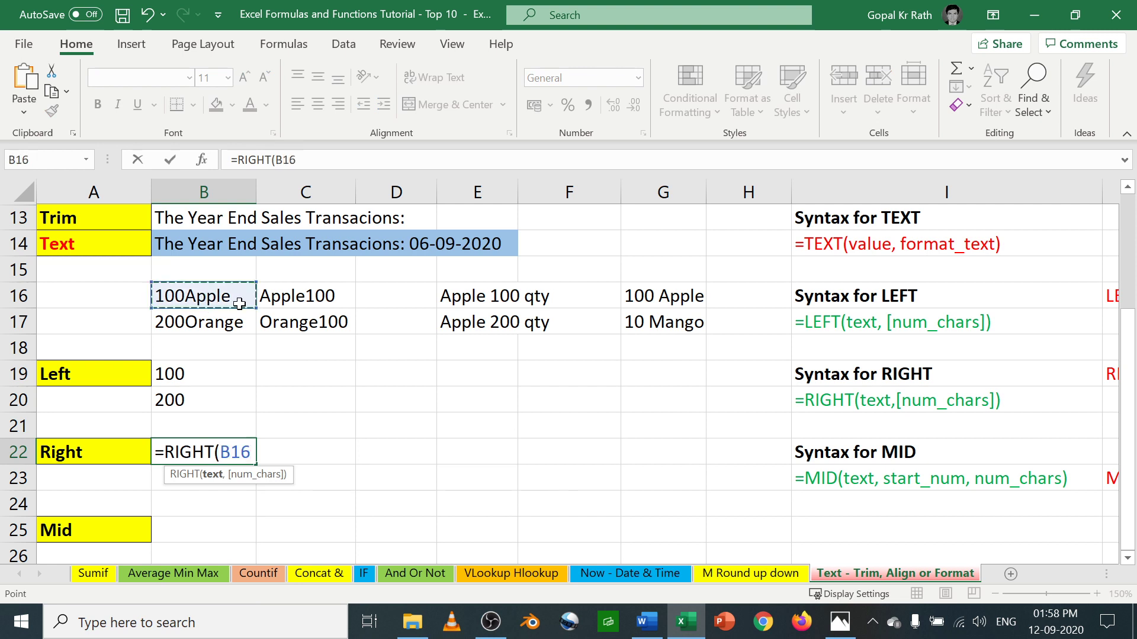
type(",")
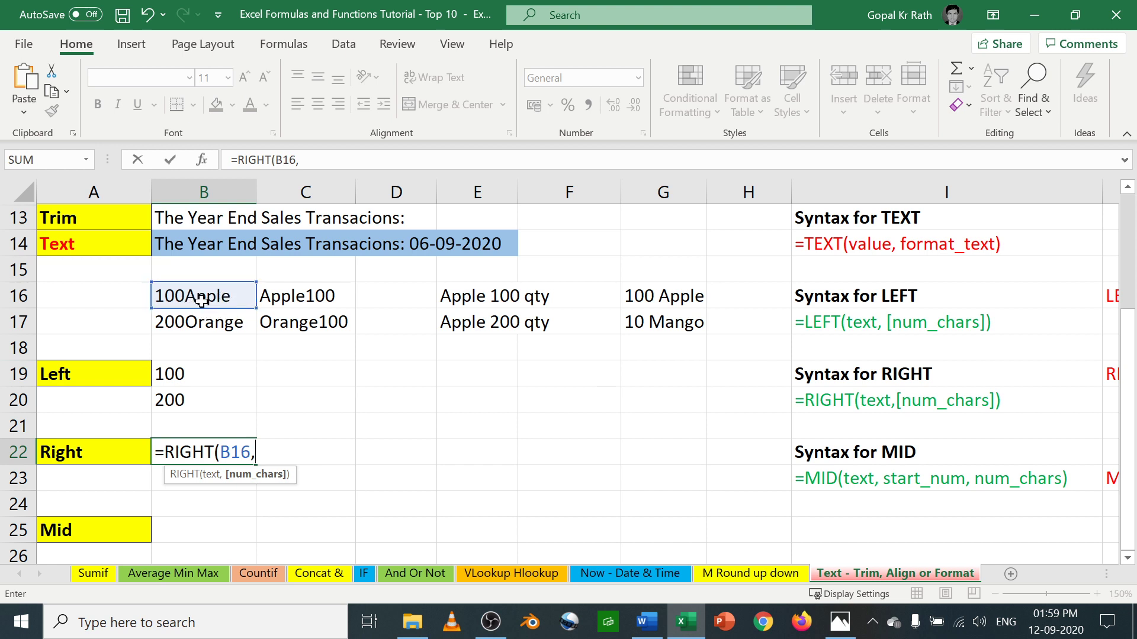
type("5)")
key("Return")
- Fill the RIGHT formula from B22 down into B23 so it works on 200Orange in B17
key("Up")
key("F2")
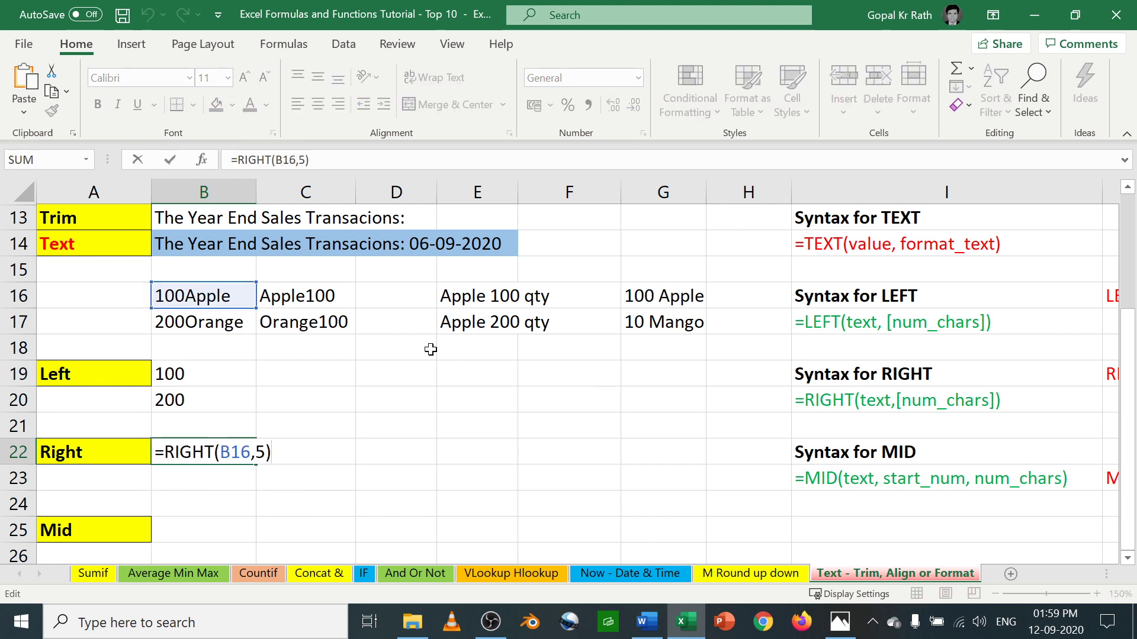
key("Return")
key("ctrl+d")
key("F2")
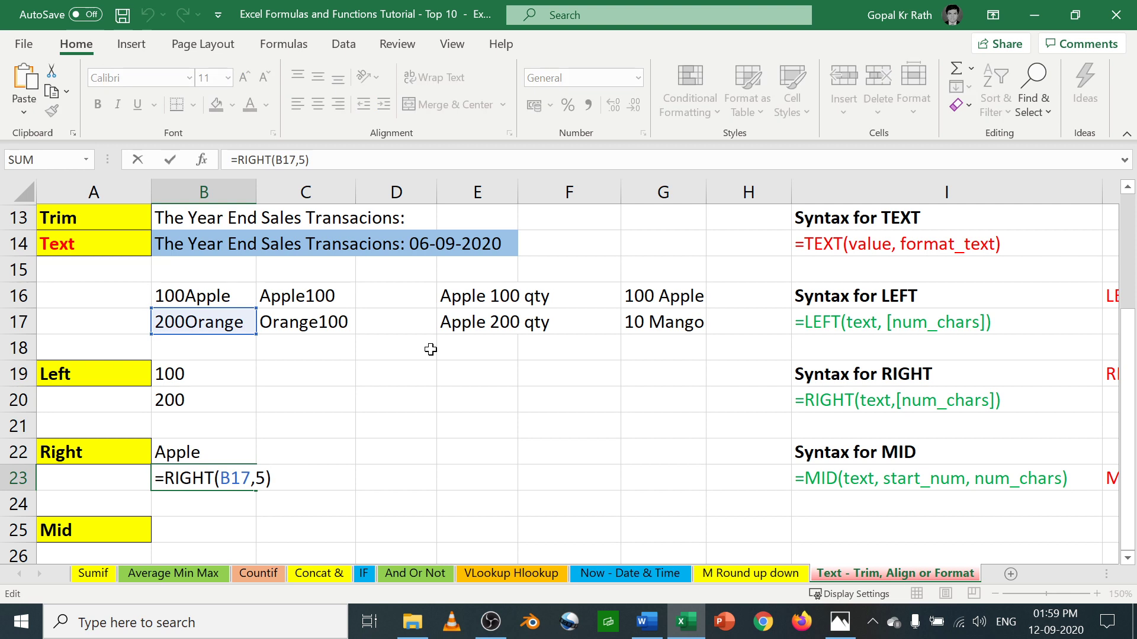
key("Escape")
- Compare the RIGHT formulas and their extracted text in B22 and B23 with the source strings
key("Up")
key("Down")
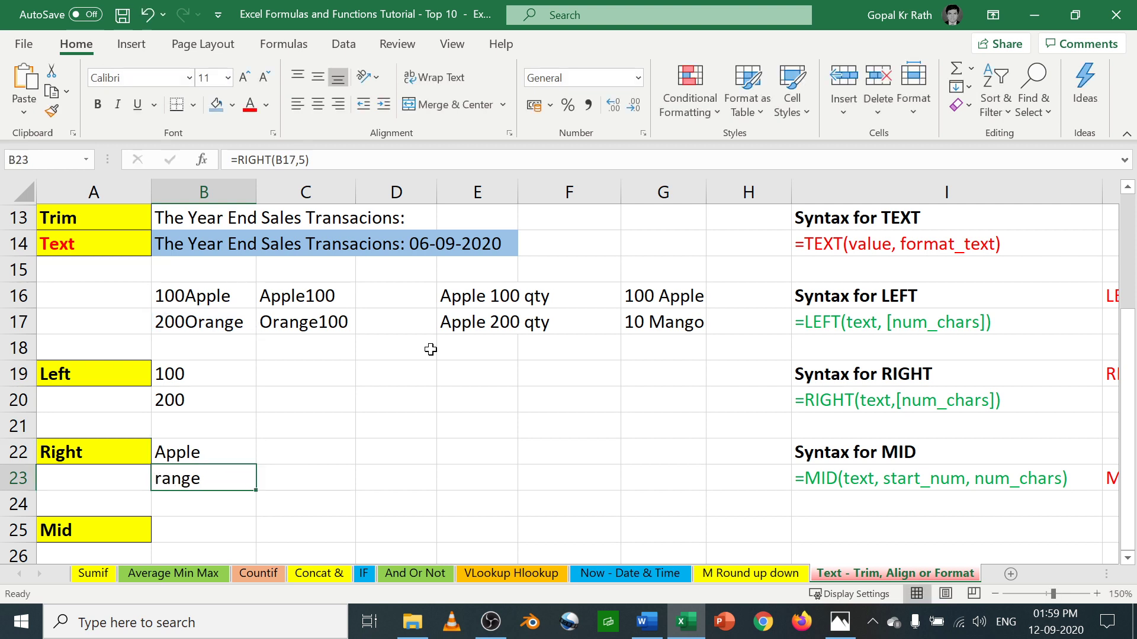
key("F2")
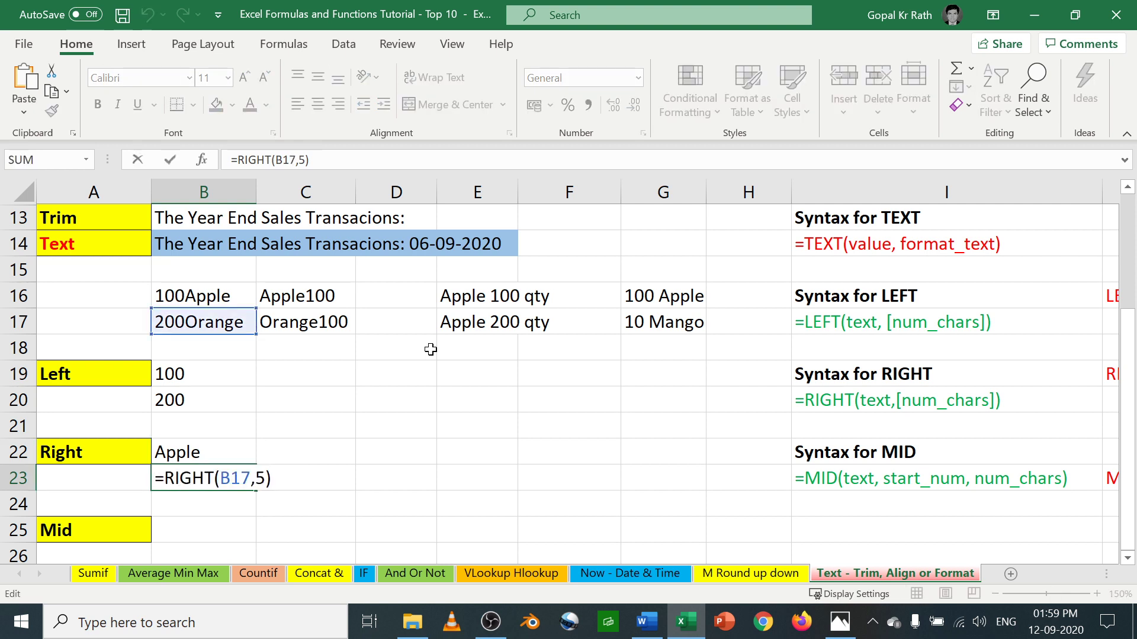
key("Escape")
key("Up")
key("Down")
key("F2")
key("Escape")
key("Up")
key("Down")
- Examine the sample strings in E16:E17, which hold a quantity in the middle, as input for the Mid section
key("Down")
key("Down")
key("Up")
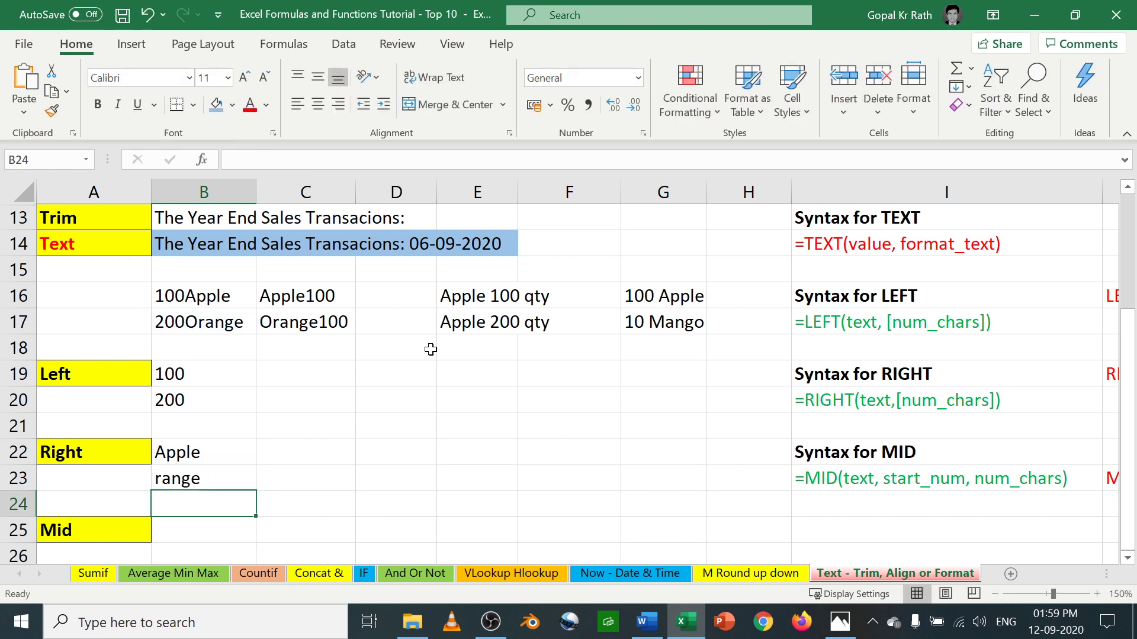
key("Down")
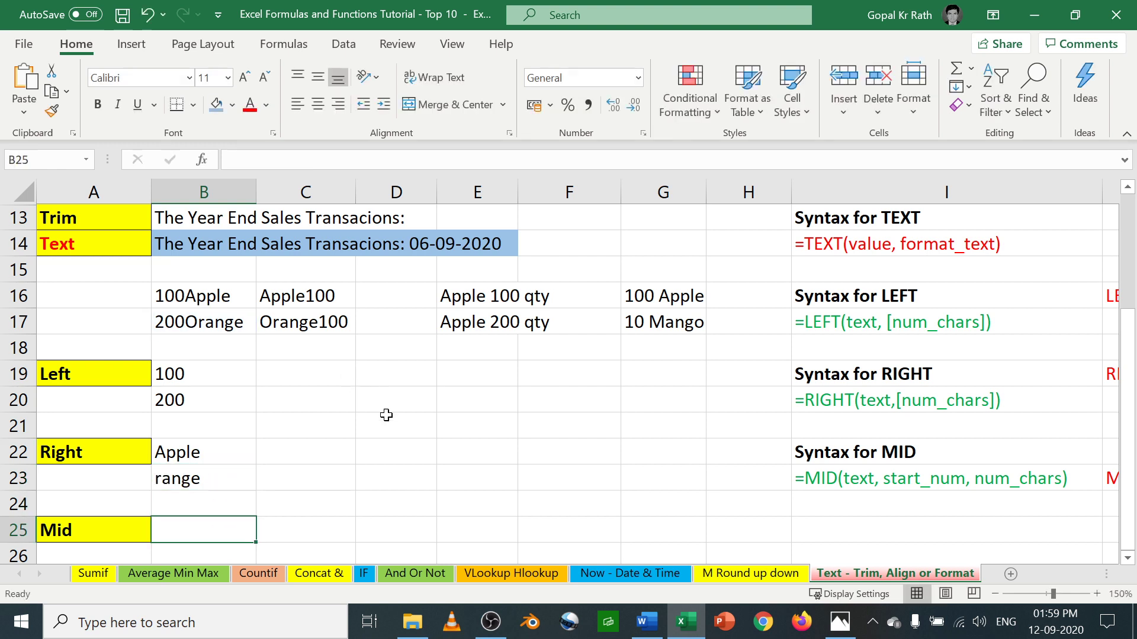
left_click(453, 508)
left_click(467, 296)
left_click(535, 299)
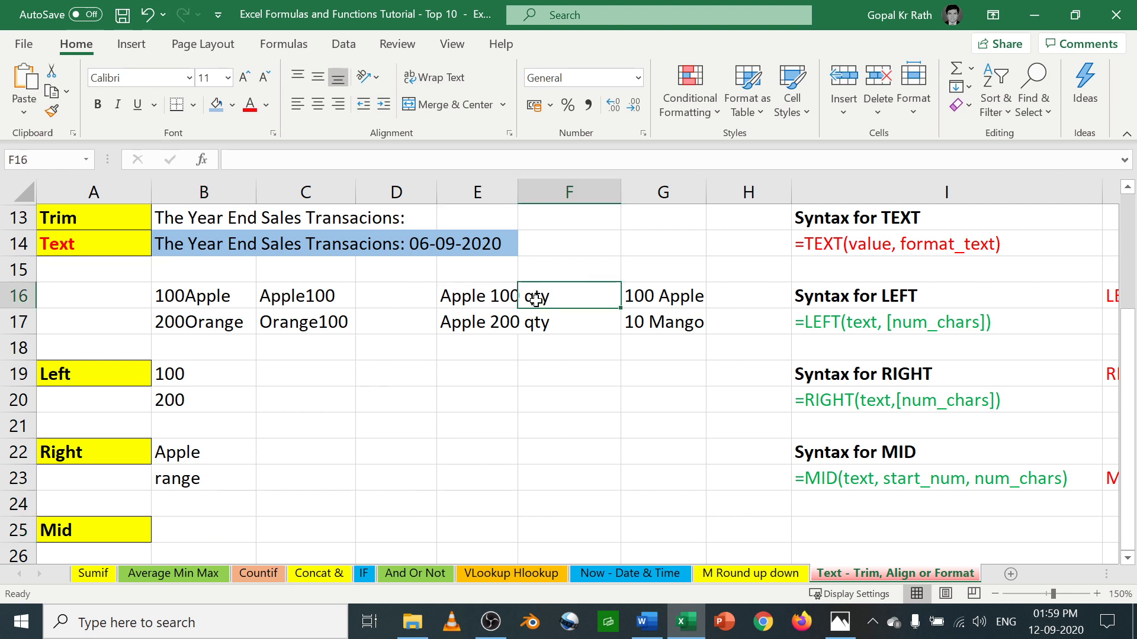
left_click_drag(456, 299, 503, 323)
left_click(486, 324)
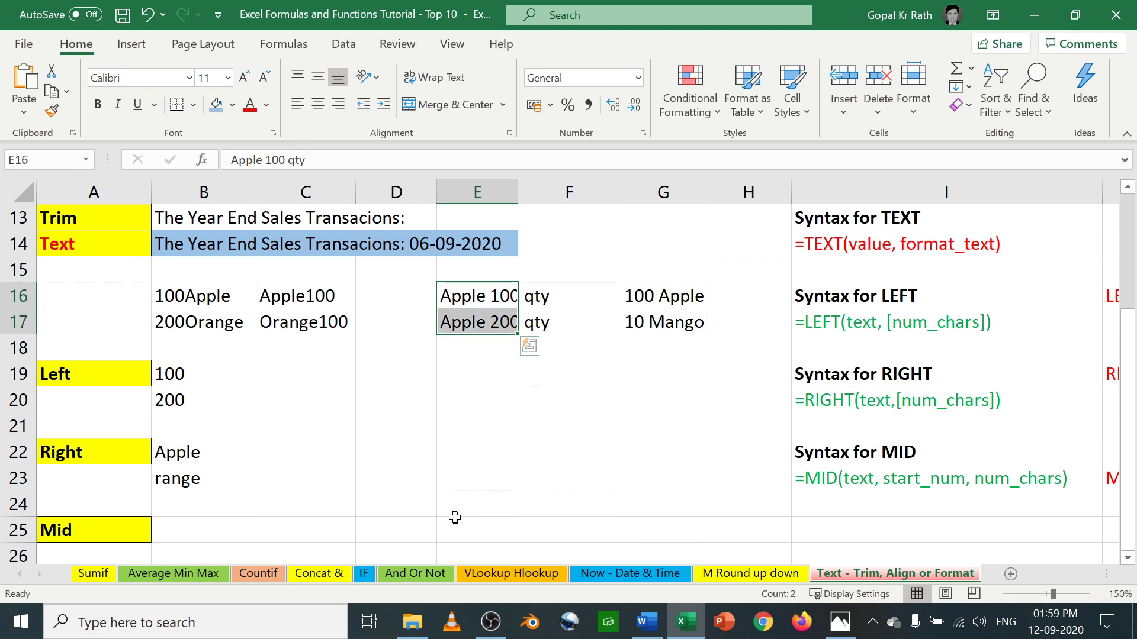
- Enter =MID(E16,7,3) in E24 to extract the quantity from the middle of Apple 100 qty
left_click(473, 506)
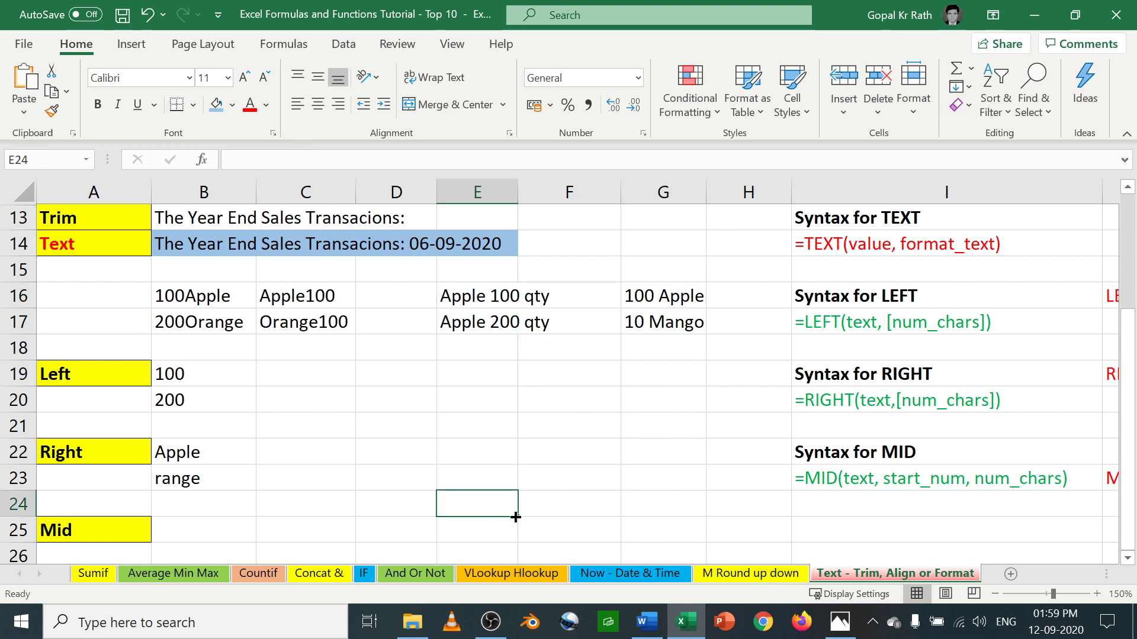
type("=mid")
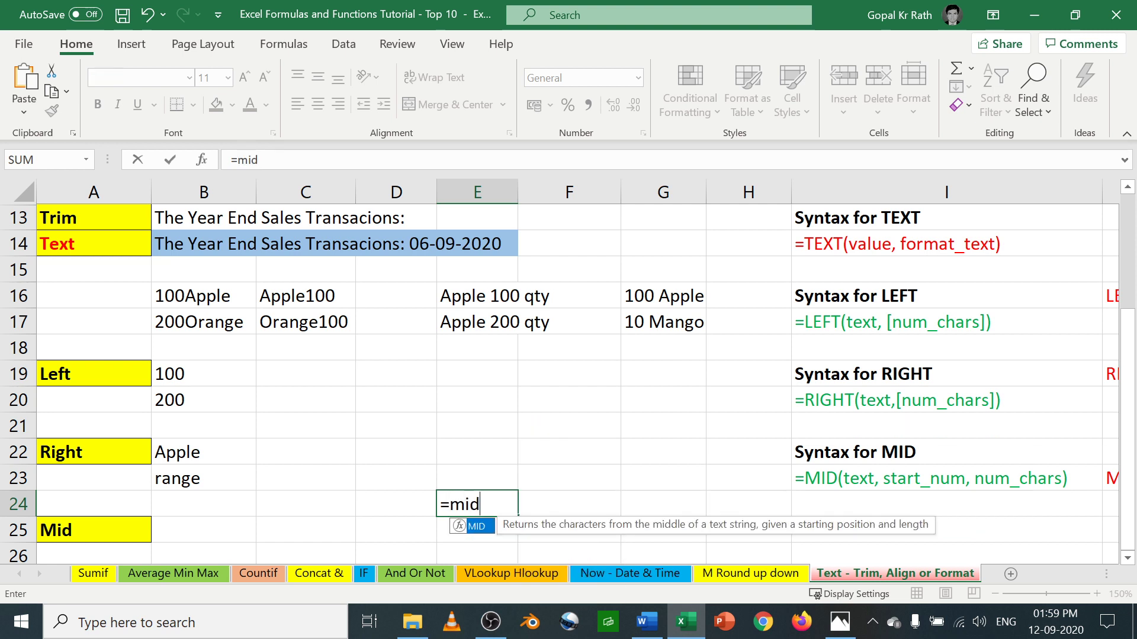
key("Tab")
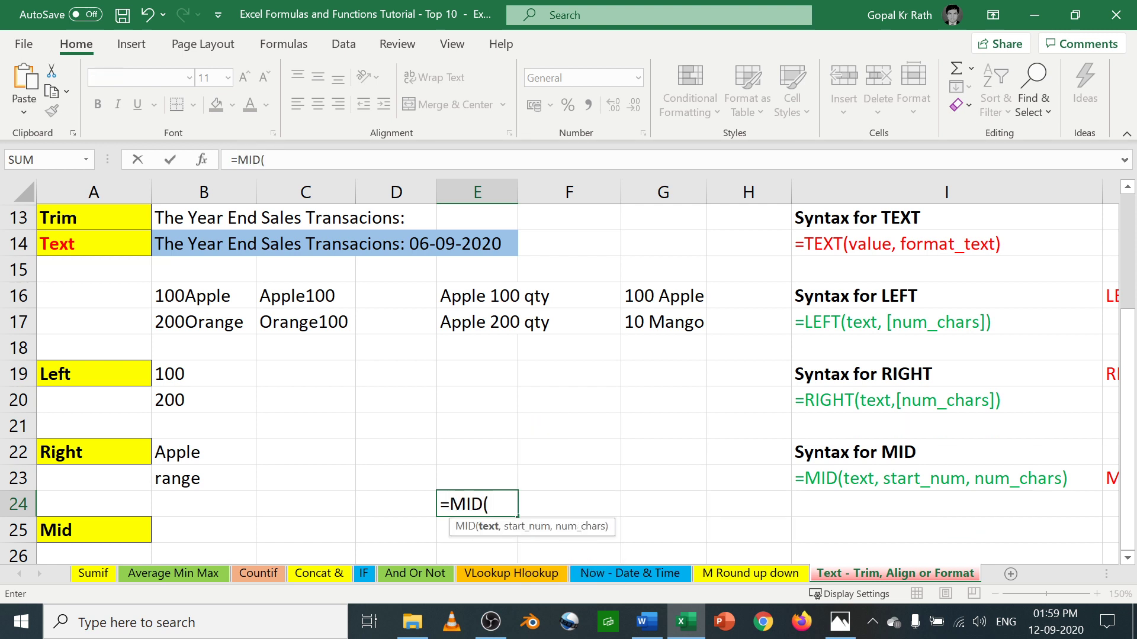
left_click(464, 290)
type(",7")
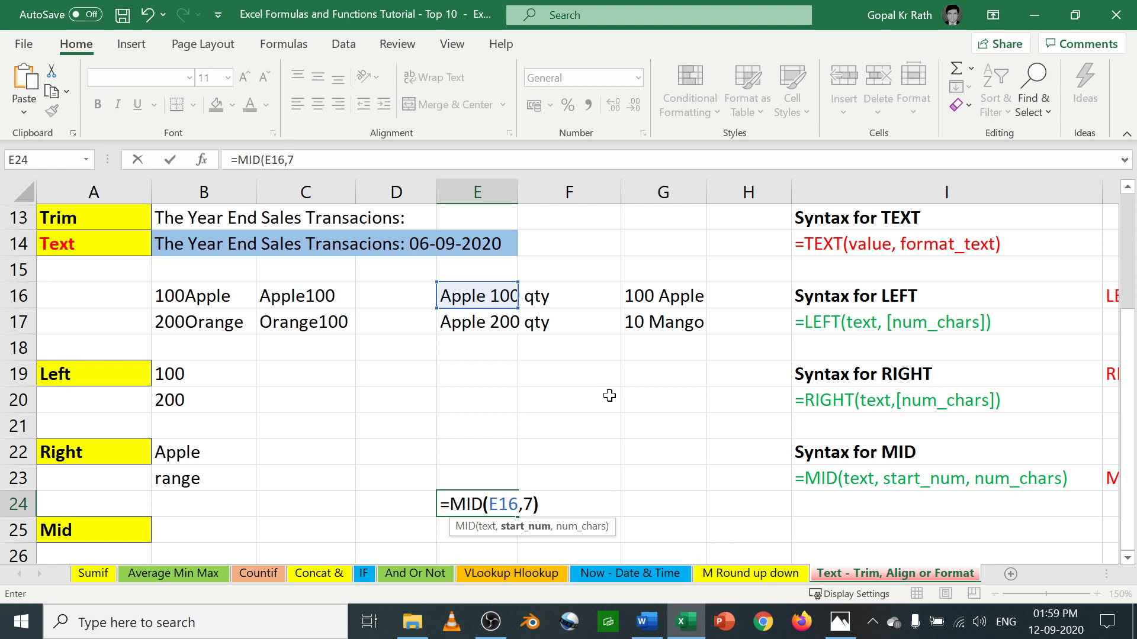
key("Return")
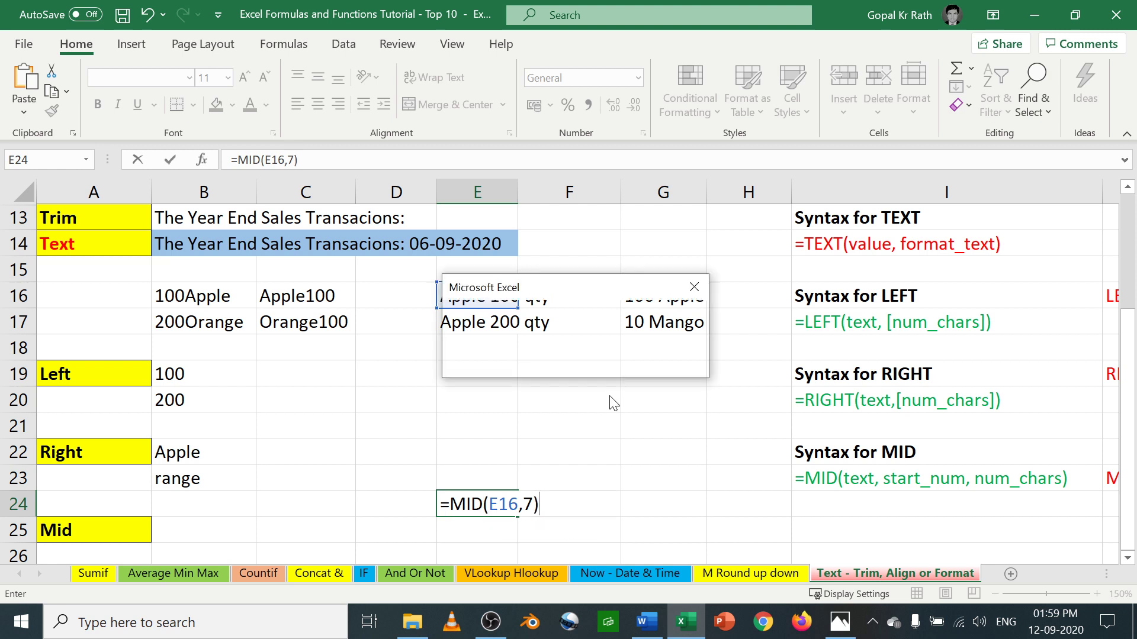
key("Return")
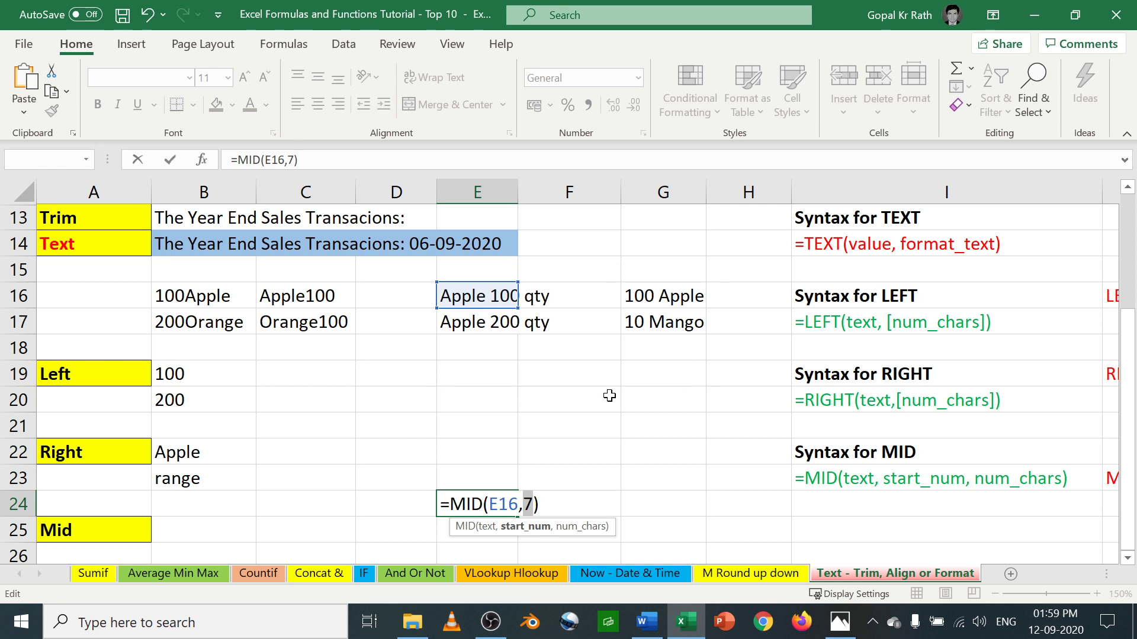
type(",")
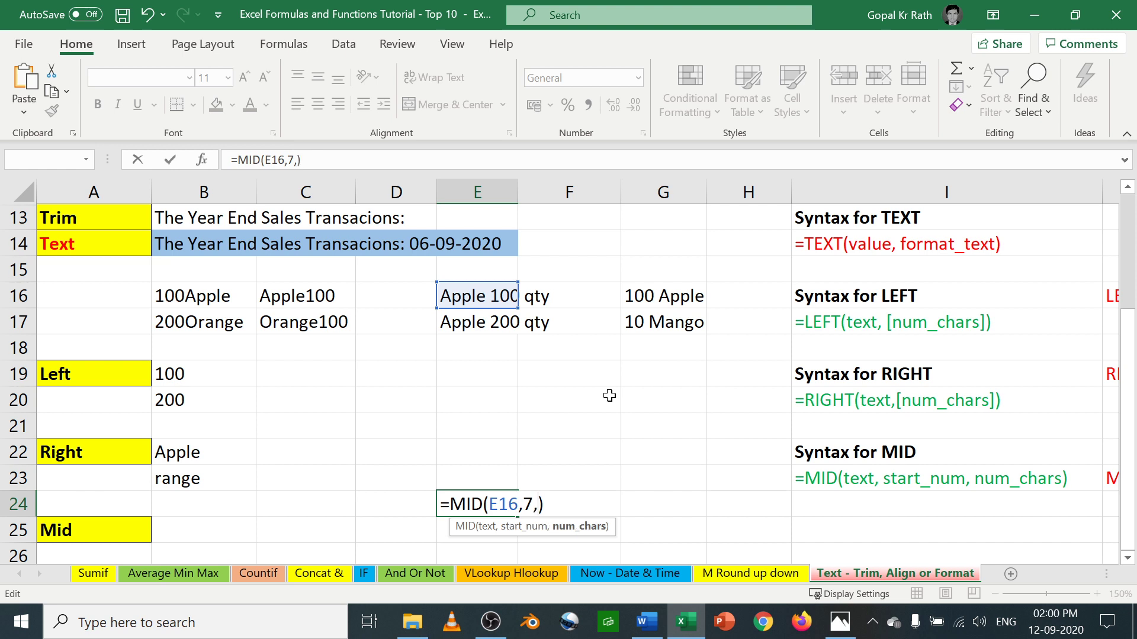
type("3")
key("Return")
- Fill the MID formula from E24 down into E25 so it extracts the quantity from E17
key("Up")
key("F2")
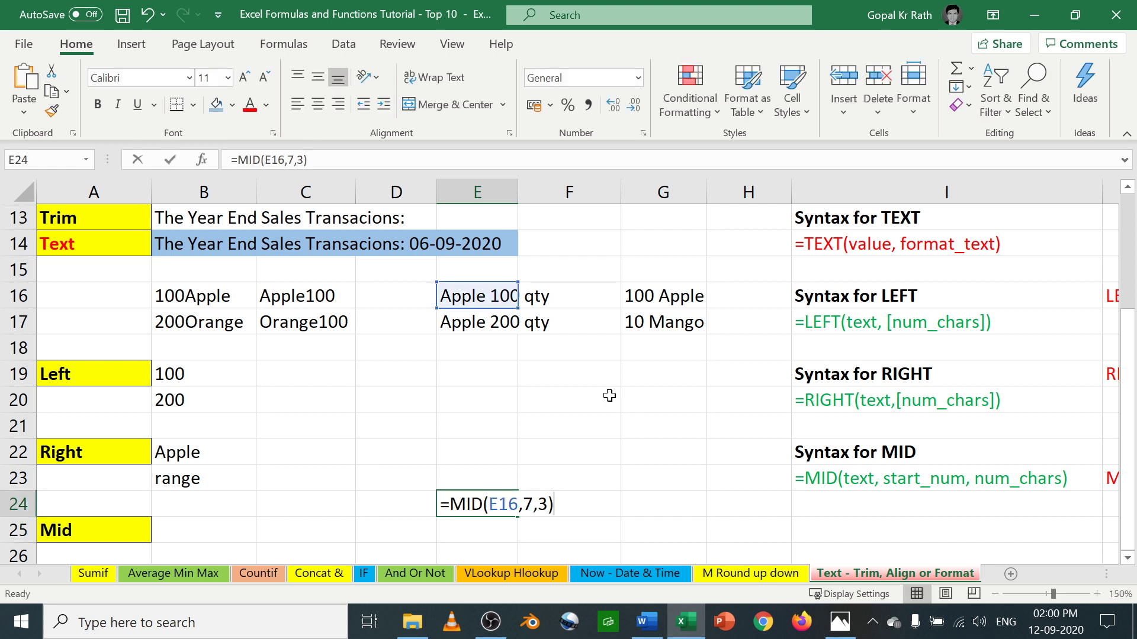
key("ctrl+Return")
key("Down")
key("ctrl+d")
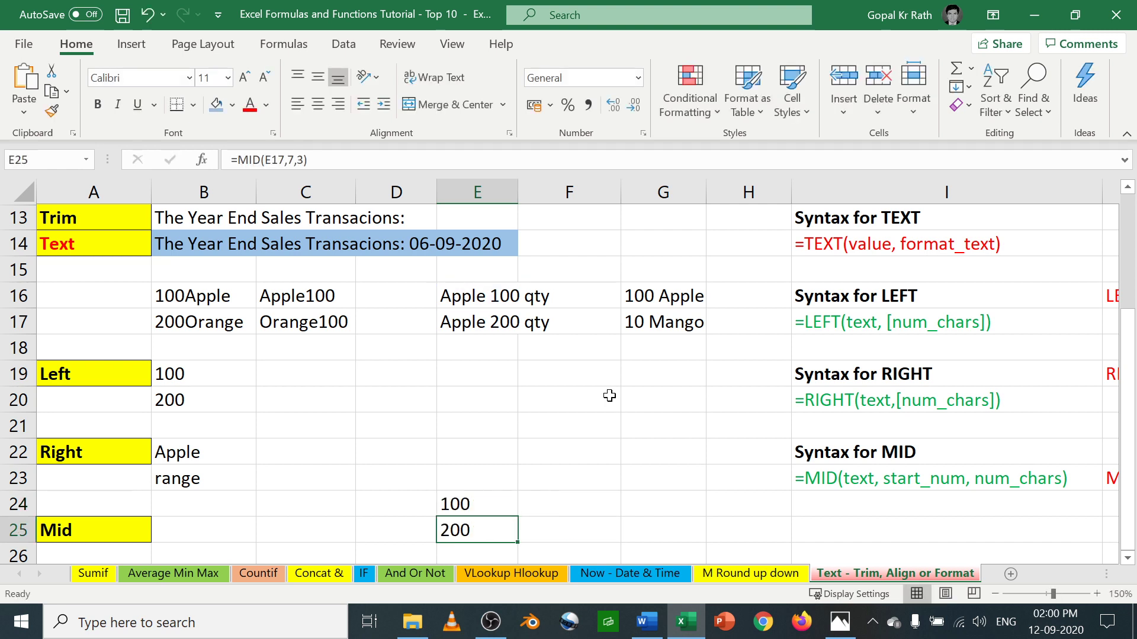
key("F2")
key("ctrl+Return")
- Review the MID formulas in E24 and E25 and the cells they reference
key("Up")
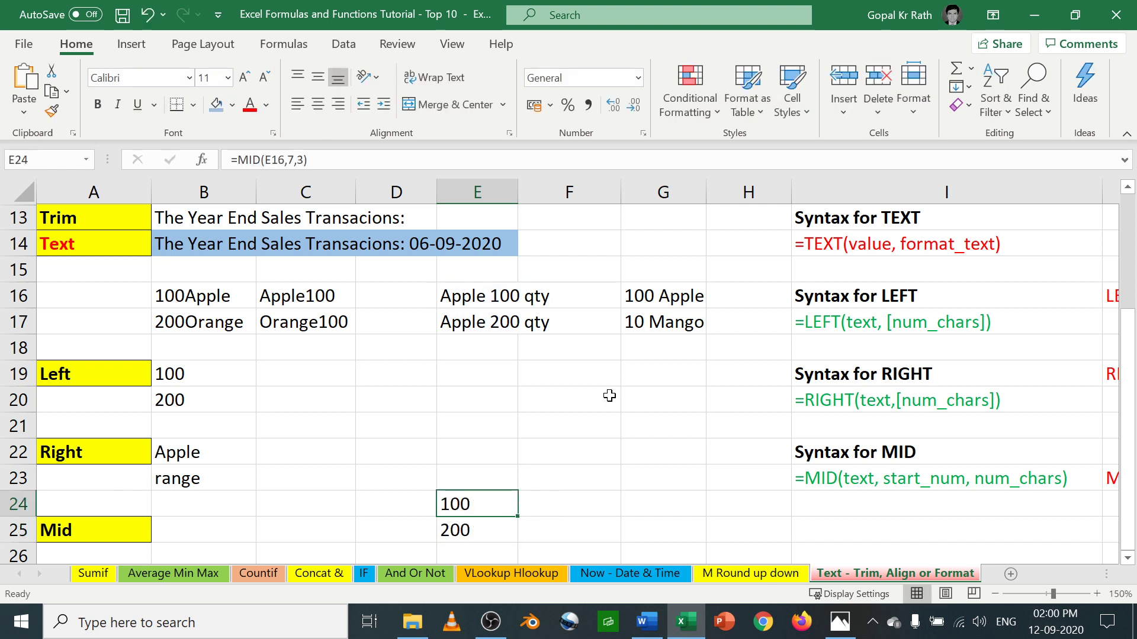
key("F2")
key("Return")
key("F2")
key("ctrl+Return")
key("Up")
key("F2")
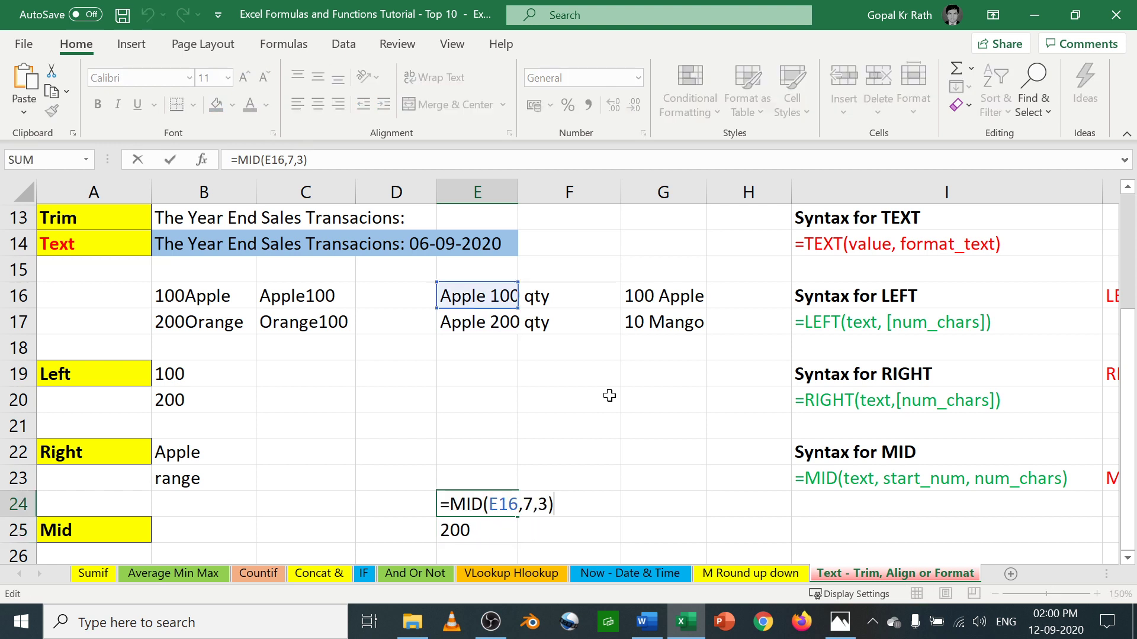
key("ctrl+Return")
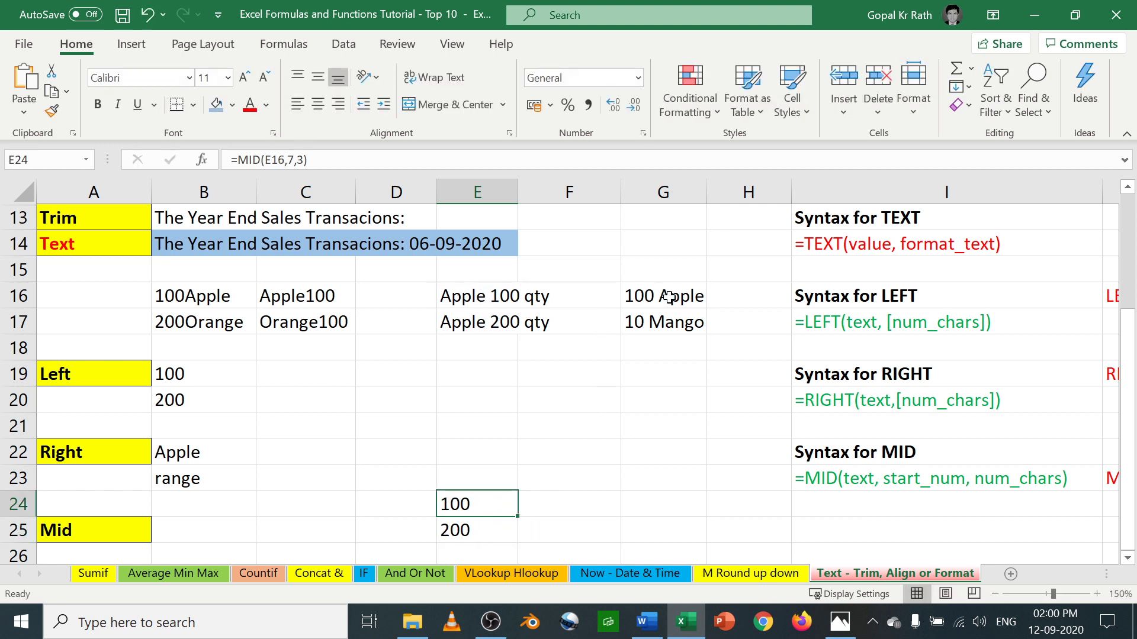
- Start the Text to Columns conversion for the quantity-and-fruit strings in G16:G17
left_click_drag(669, 297, 667, 322)
scroll(645, 438, "up", 1)
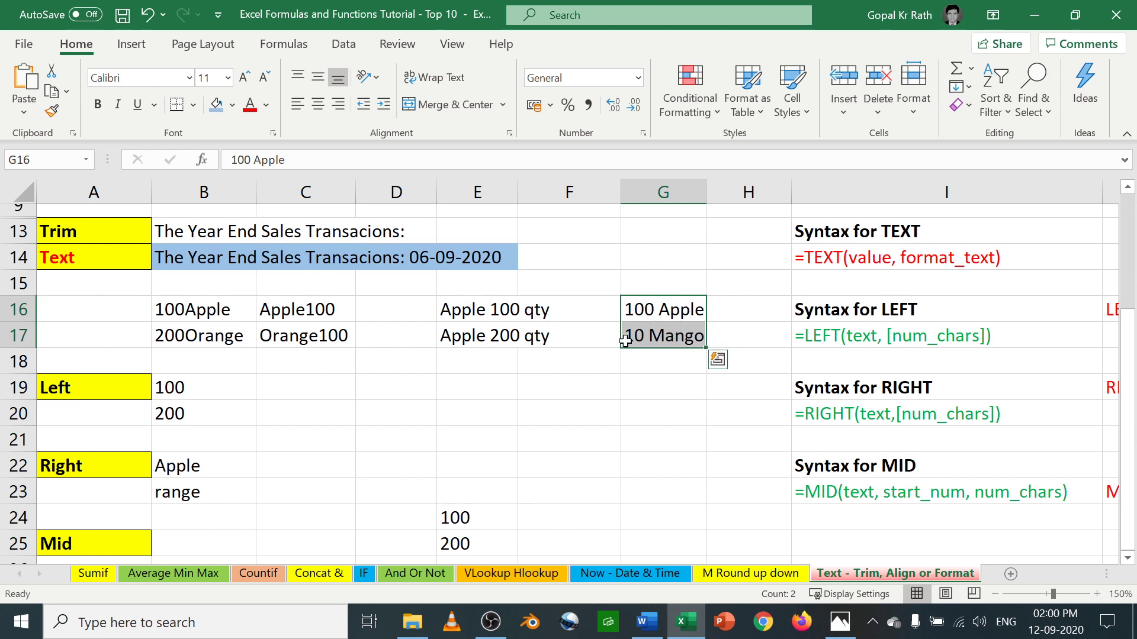
scroll(632, 423, "up", 3)
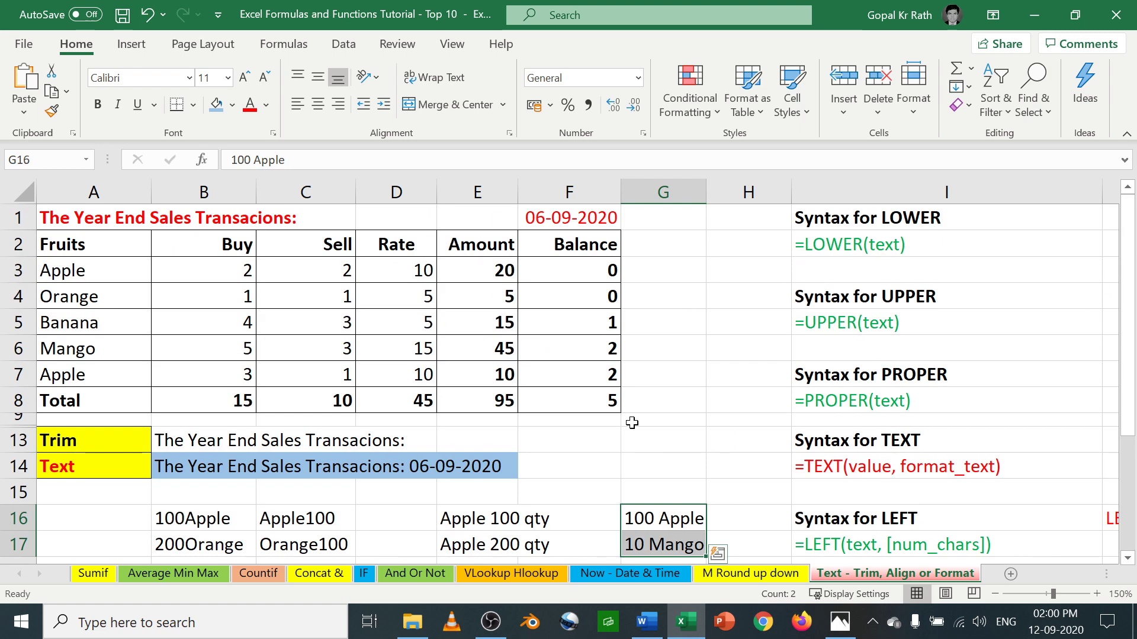
scroll(632, 423, "down", 2)
scroll(632, 422, "up", 1)
left_click(343, 45)
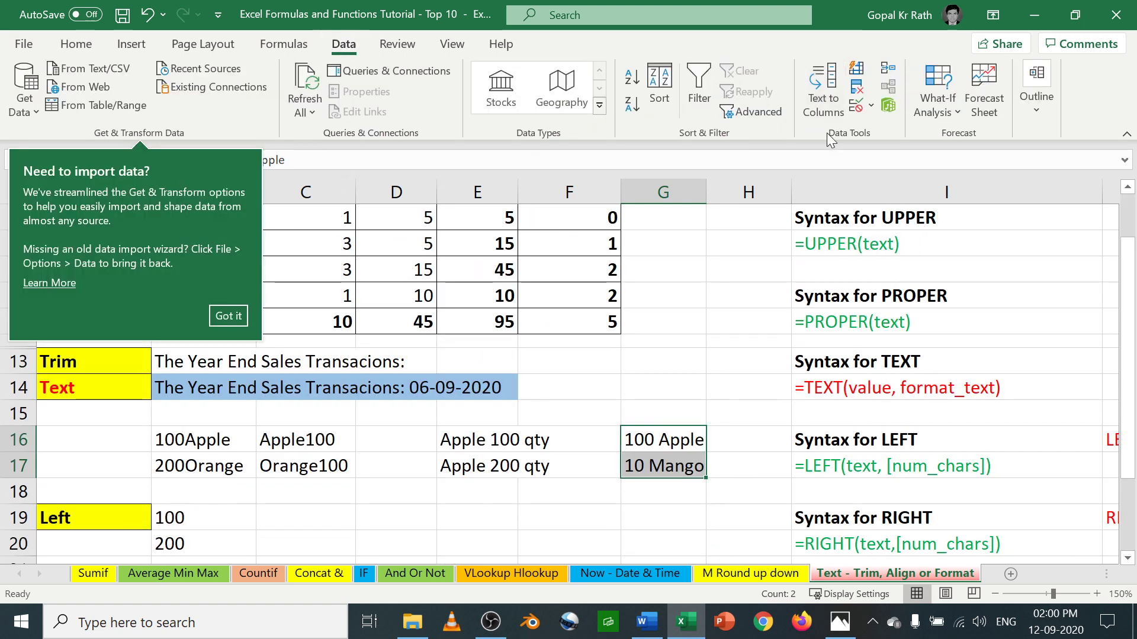
left_click(822, 93)
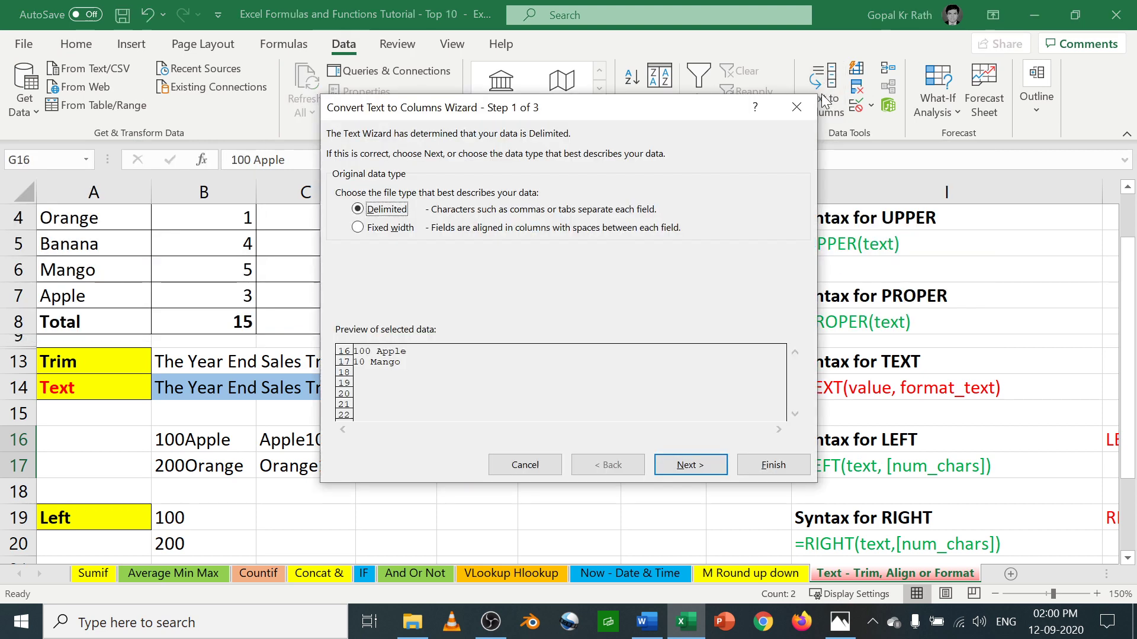
left_click(400, 228)
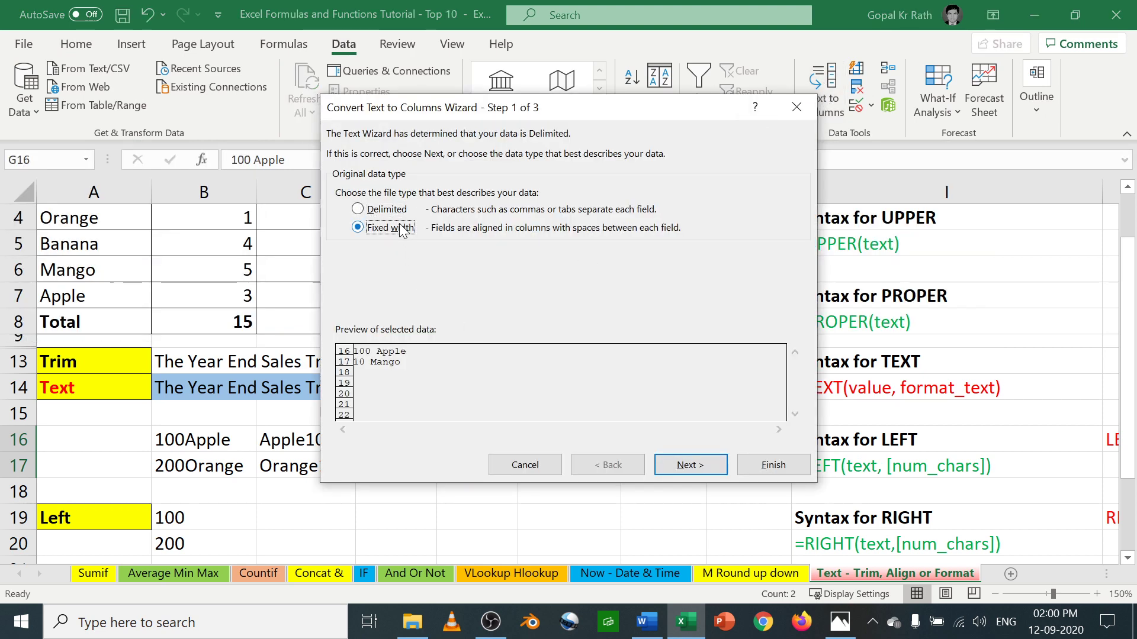
left_click(690, 465)
left_click(355, 337)
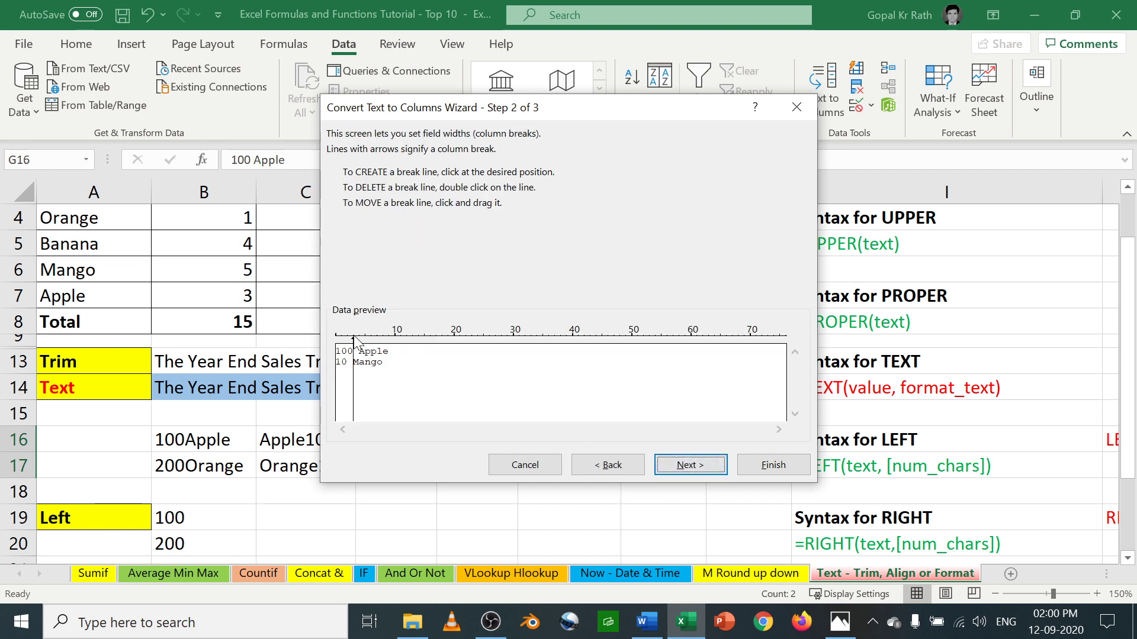
left_click(607, 467)
- Split G16:G17 into separate quantity and fruit columns as delimited data, adding Space as a delimiter
left_click(374, 212)
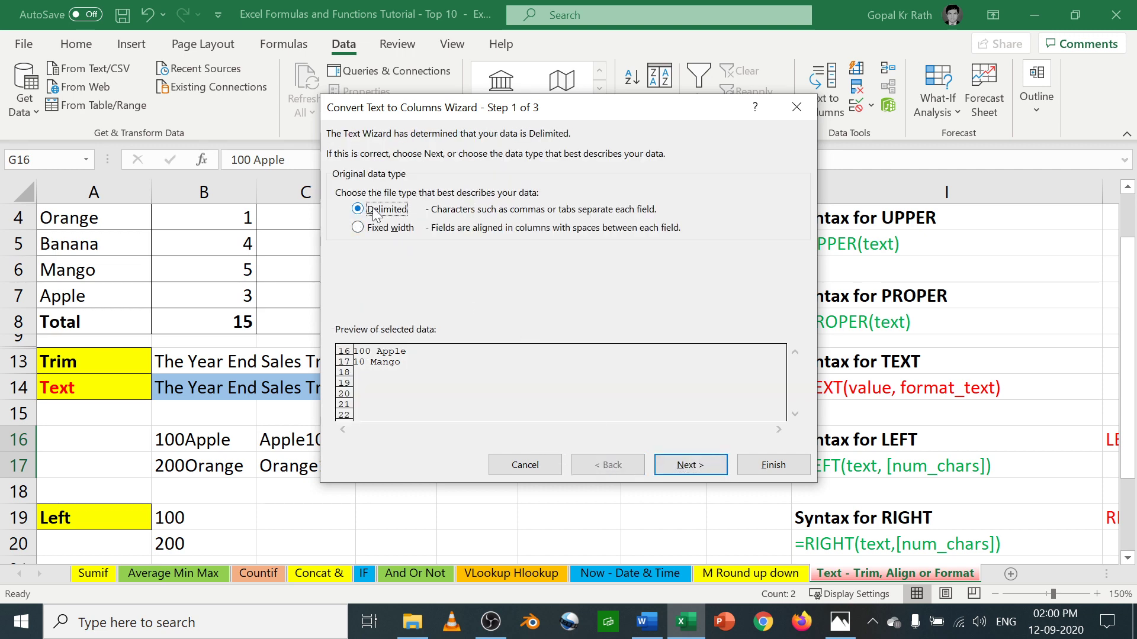
left_click(687, 465)
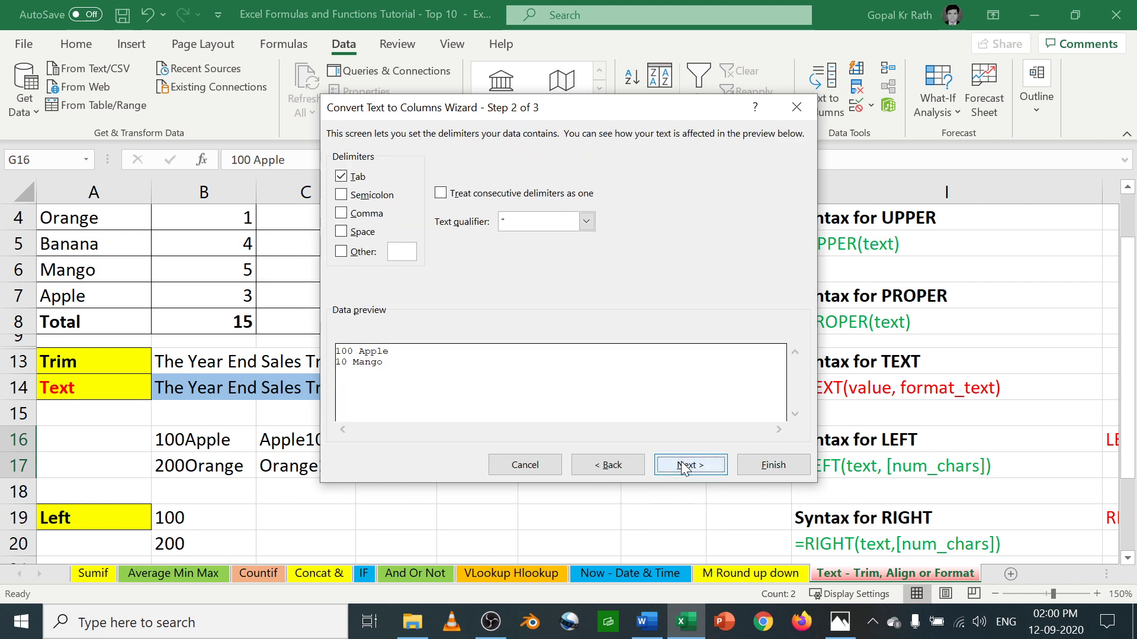
left_click(342, 233)
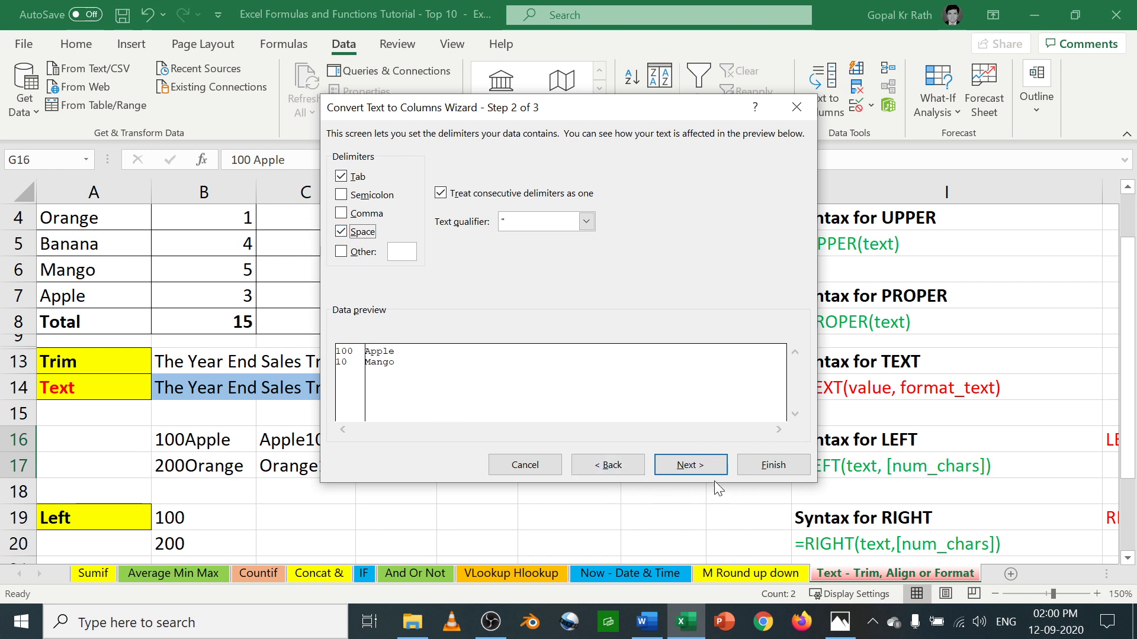
left_click(773, 465)
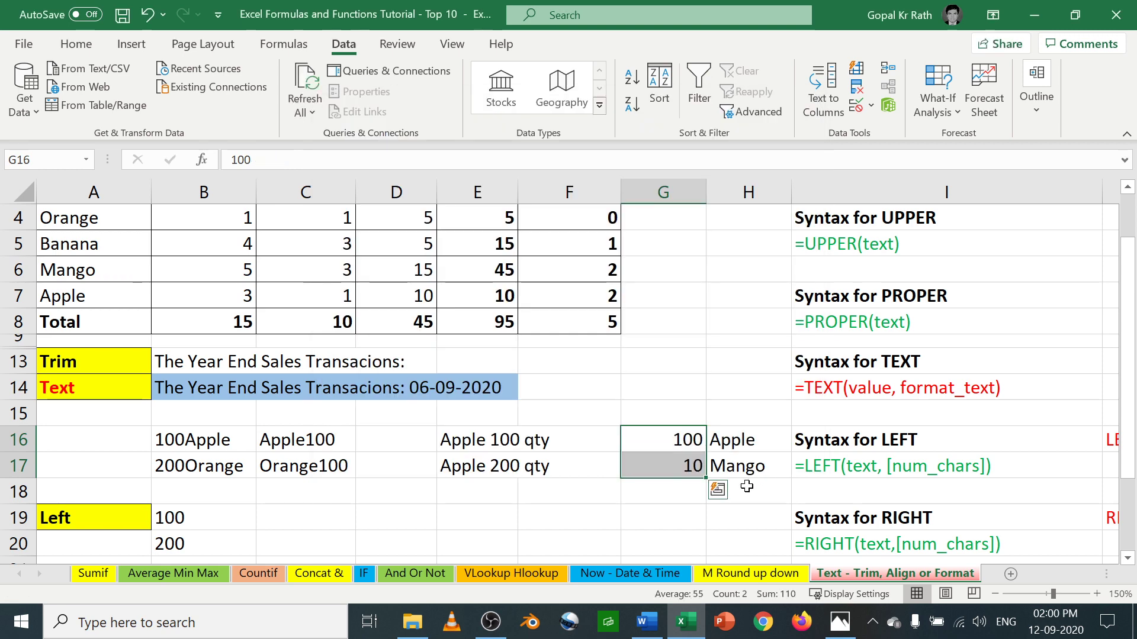
- Review the split quantity and fruit columns in G16:H17 along with the source strings and LEFT, RIGHT and MID examples
left_click(743, 437)
left_click_drag(661, 439, 724, 460)
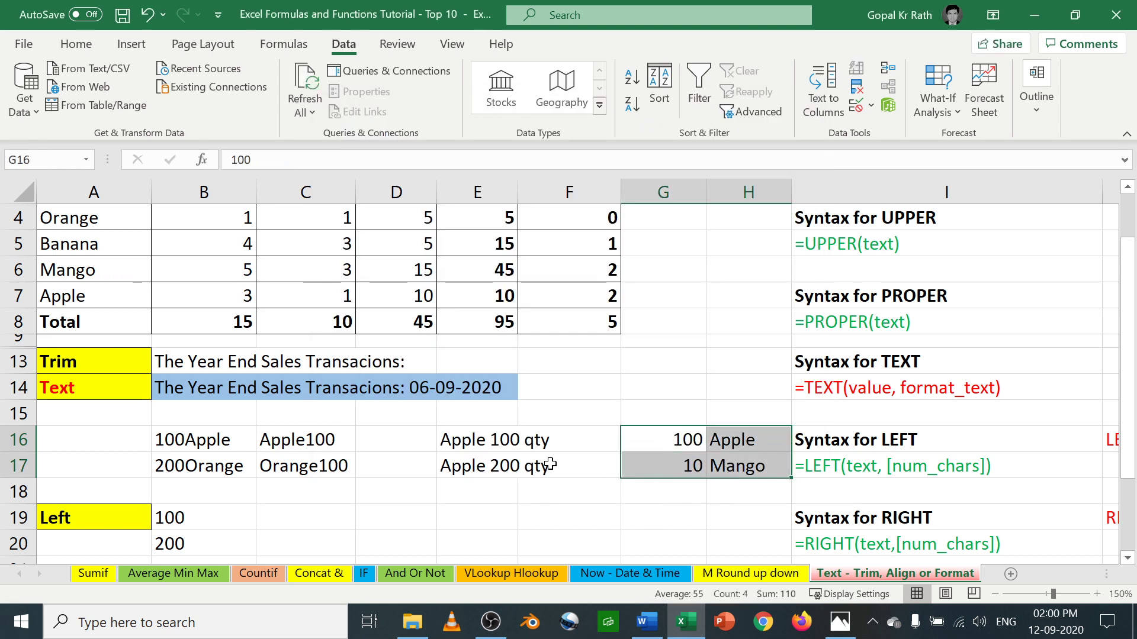
scroll(550, 465, "down", 1)
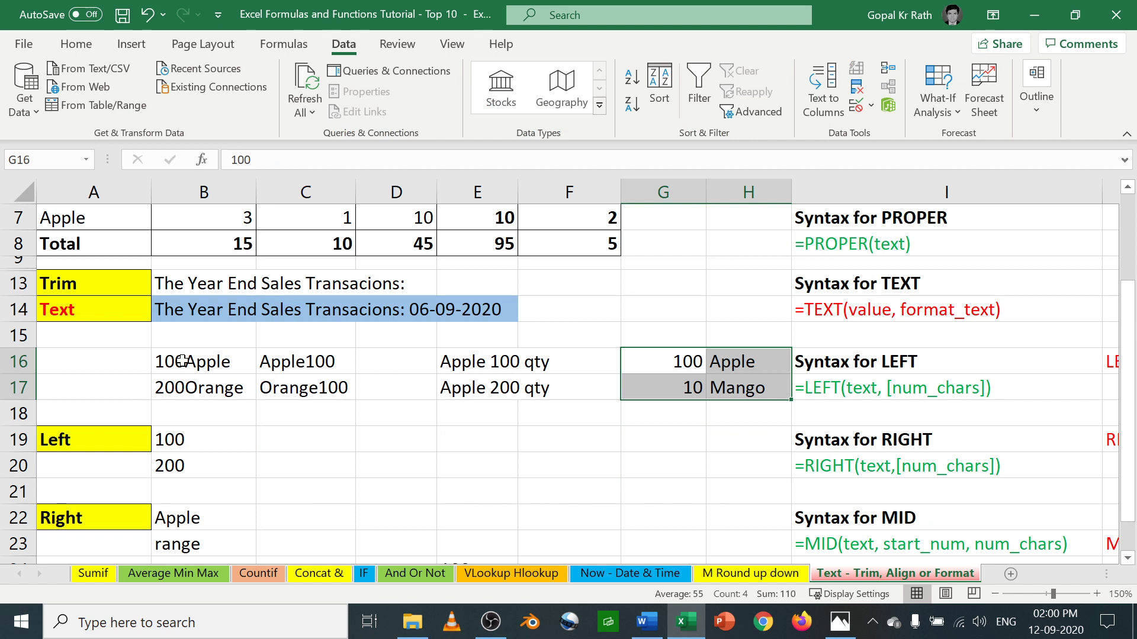
left_click_drag(181, 361, 657, 500)
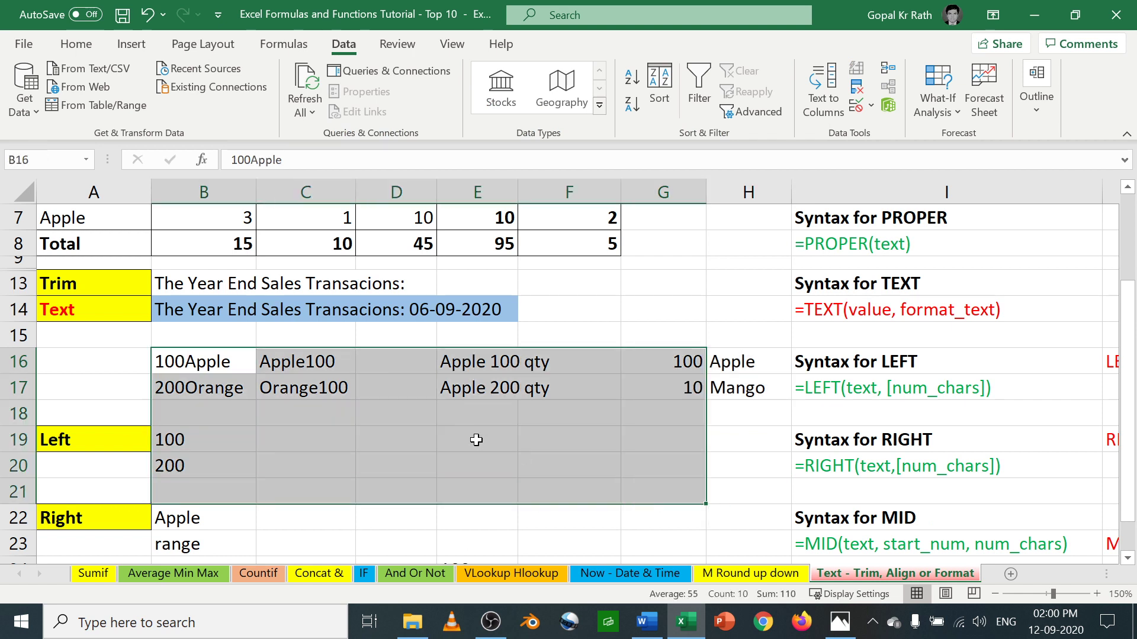
scroll(476, 440, "down", 1)
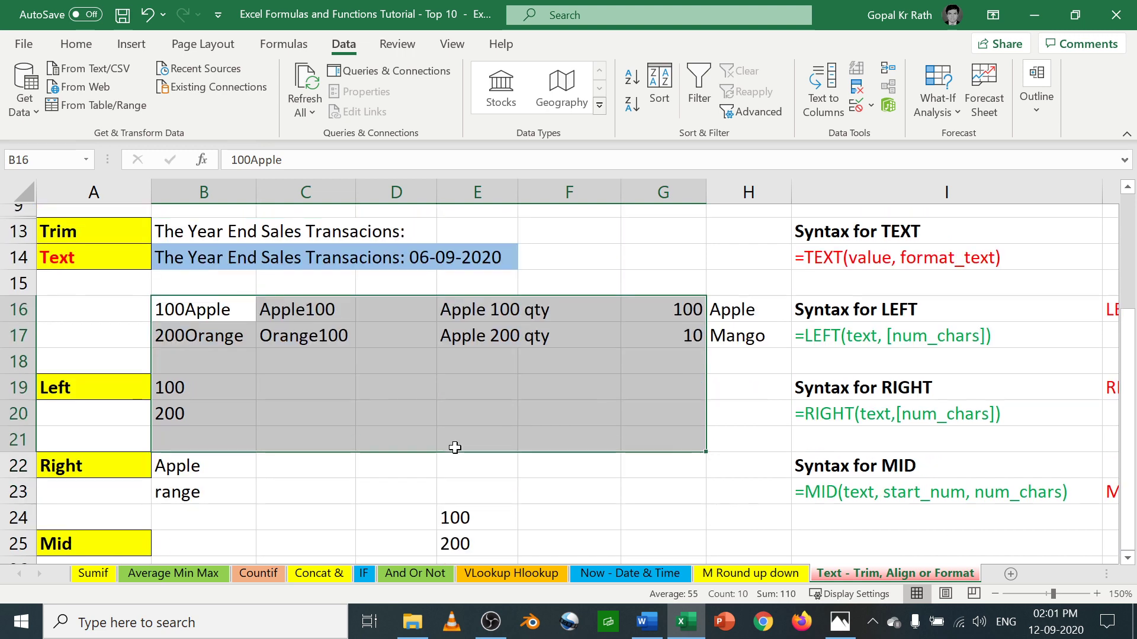
scroll(455, 447, "up", 3)
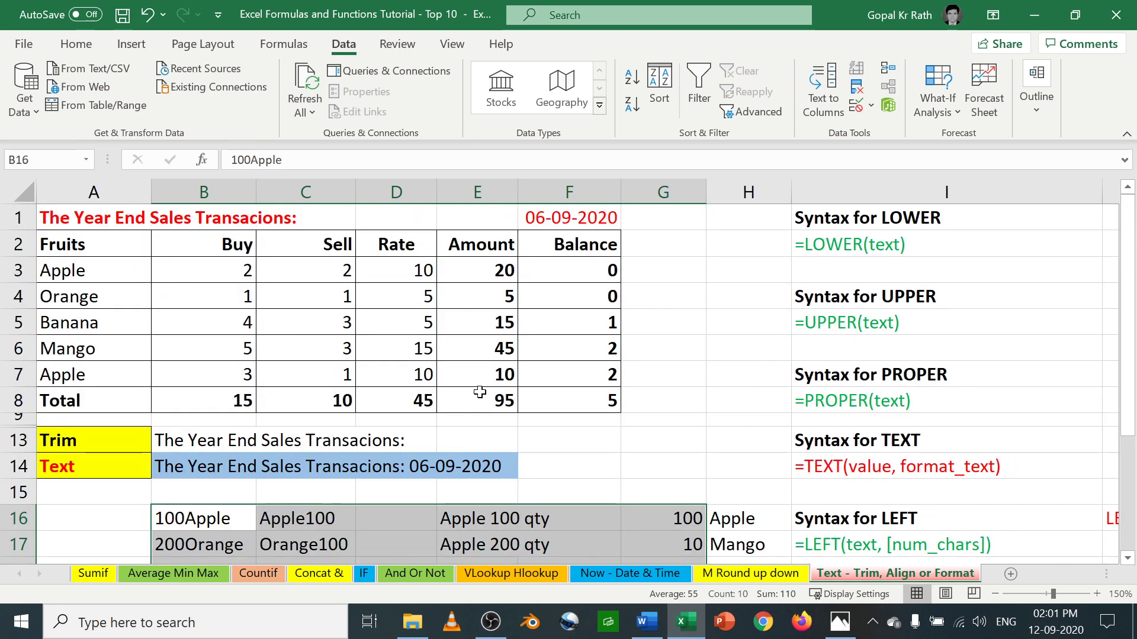
left_click(480, 447)
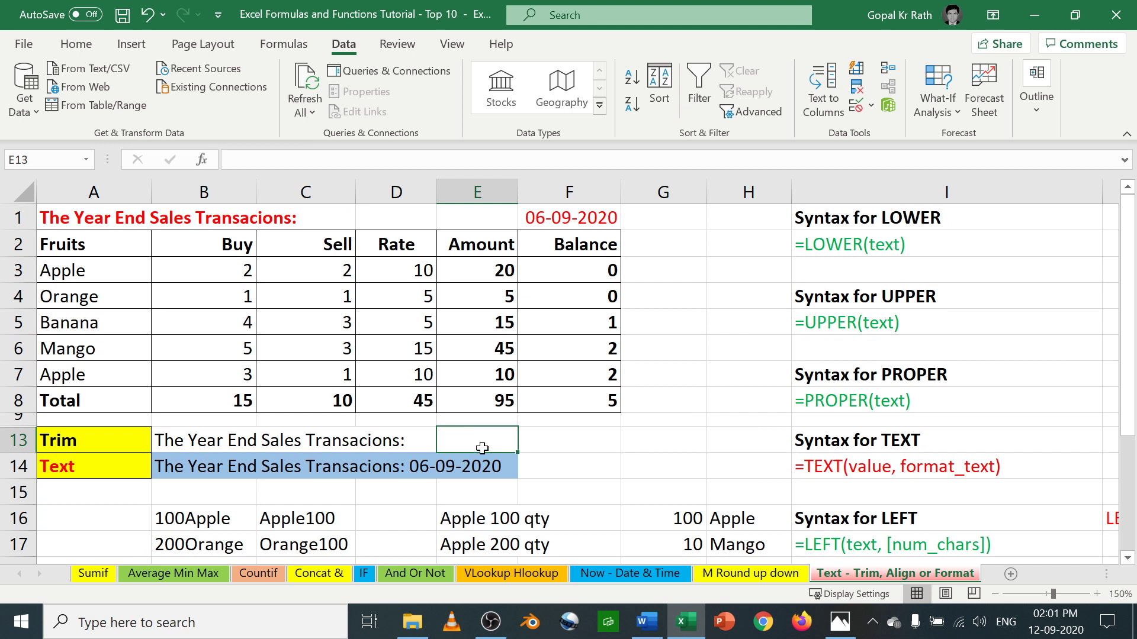